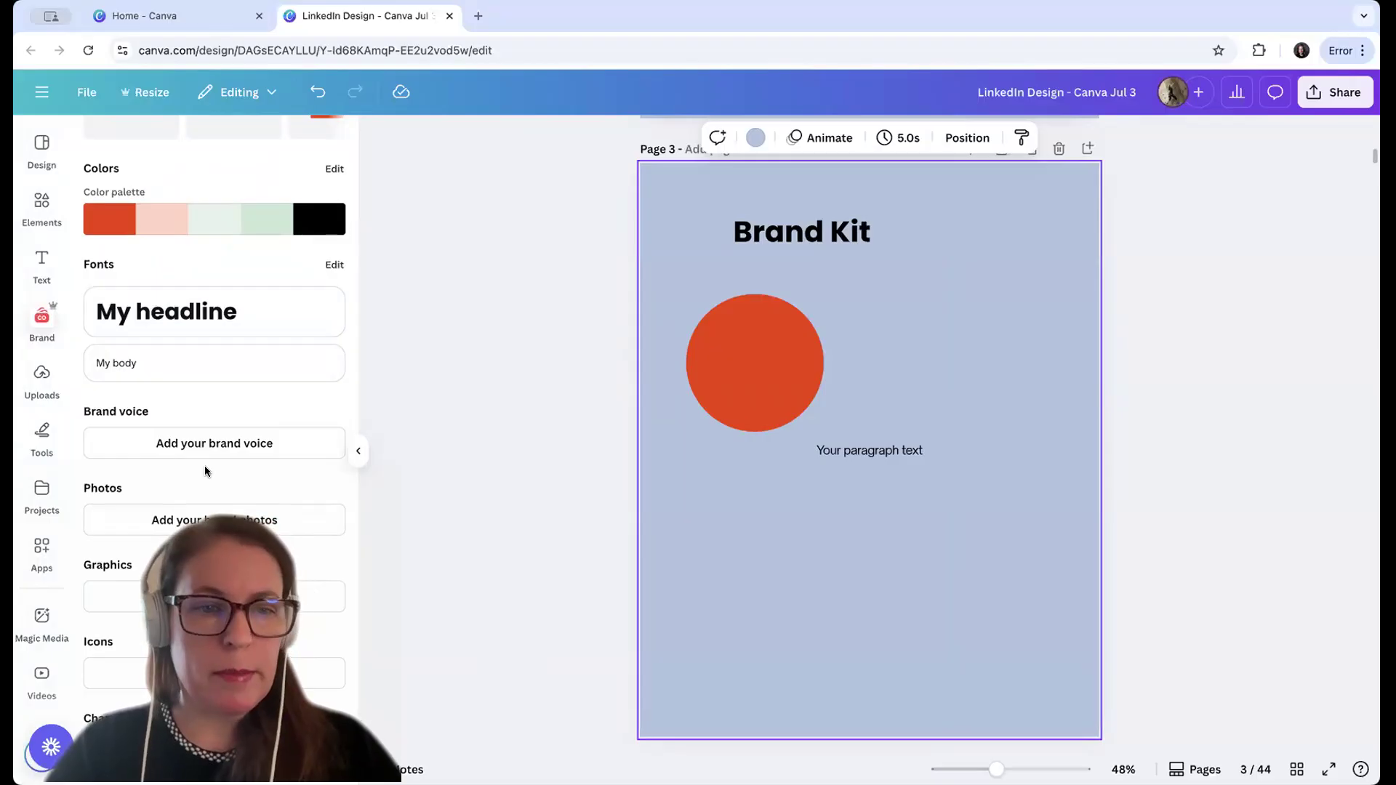
Add a bright green color, #0CE60E, to the brand kit's color palette
scroll(205, 471, "up", 3)
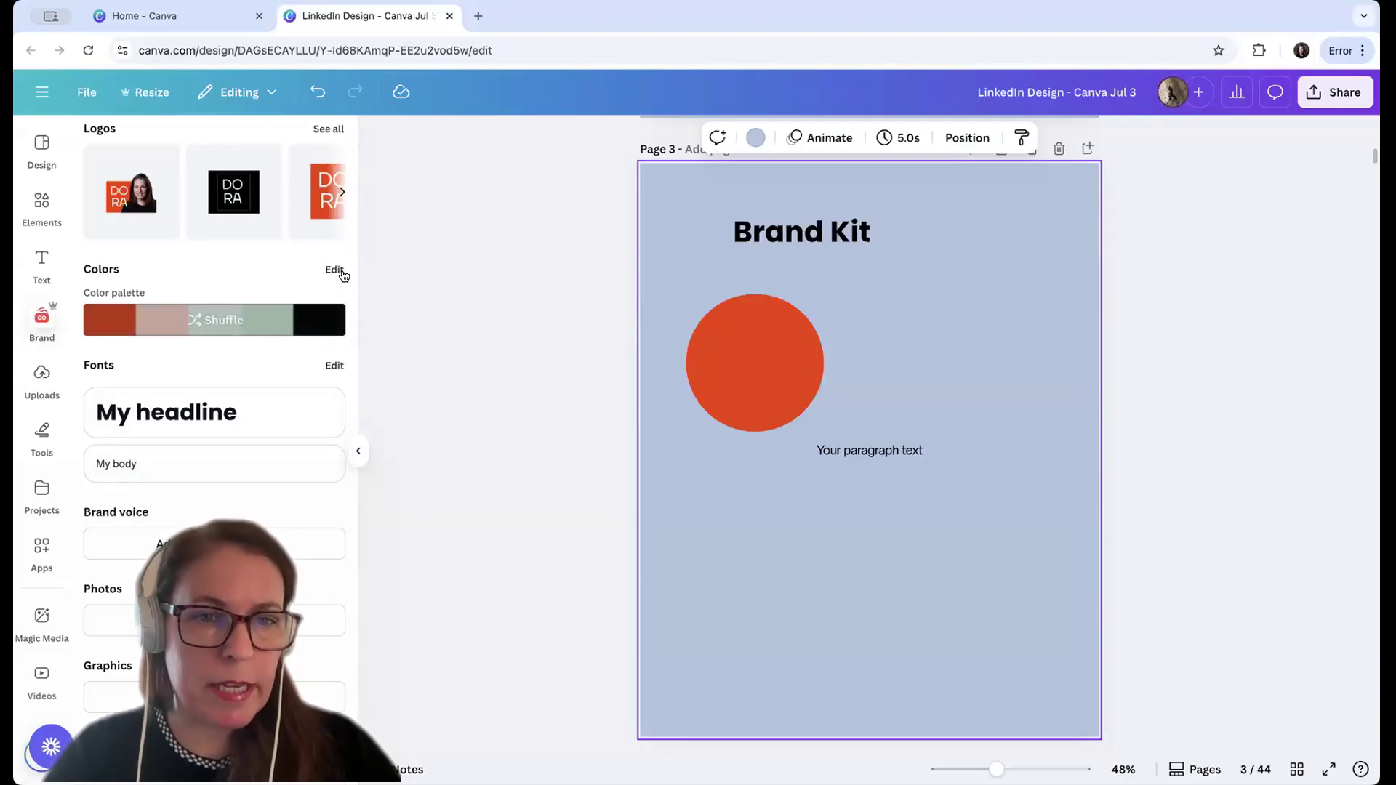
left_click(336, 270)
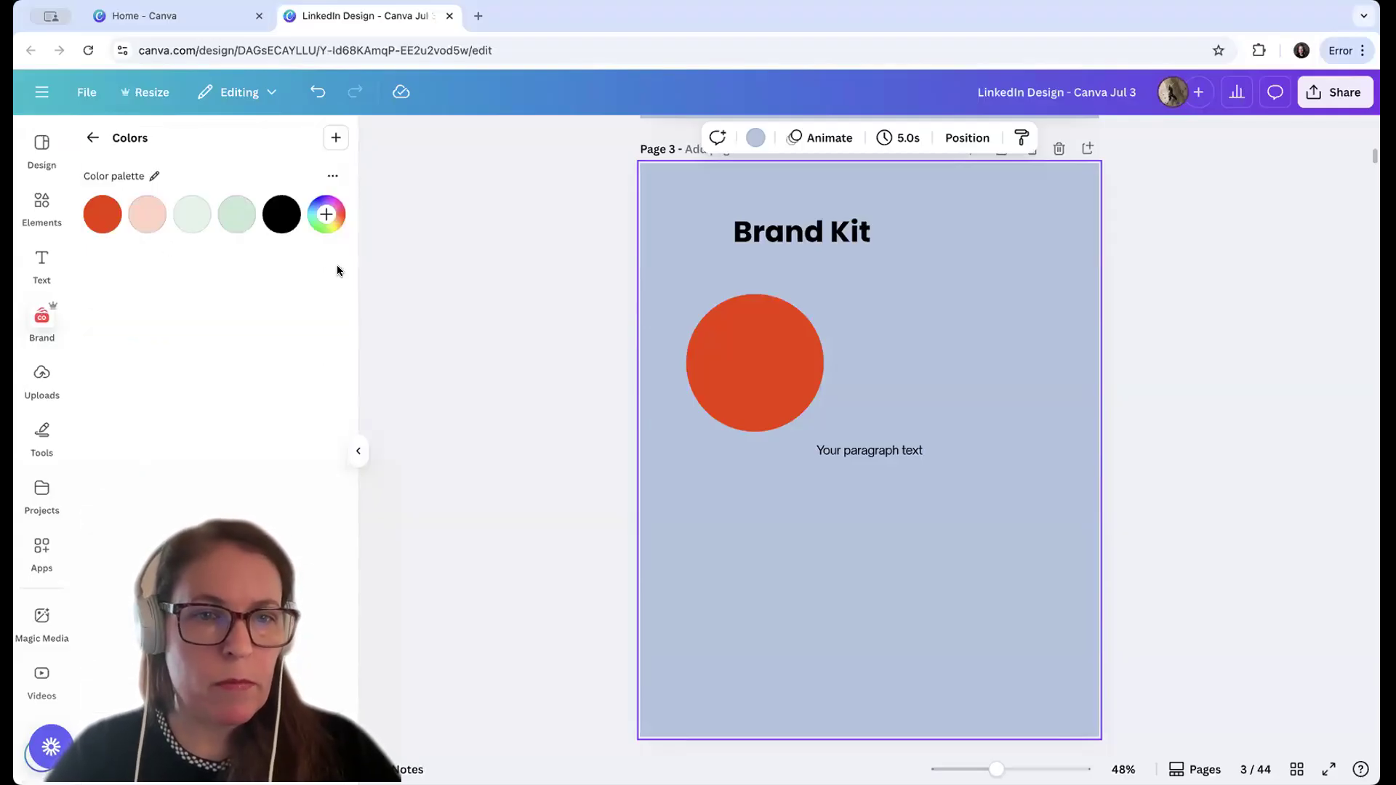
left_click(328, 215)
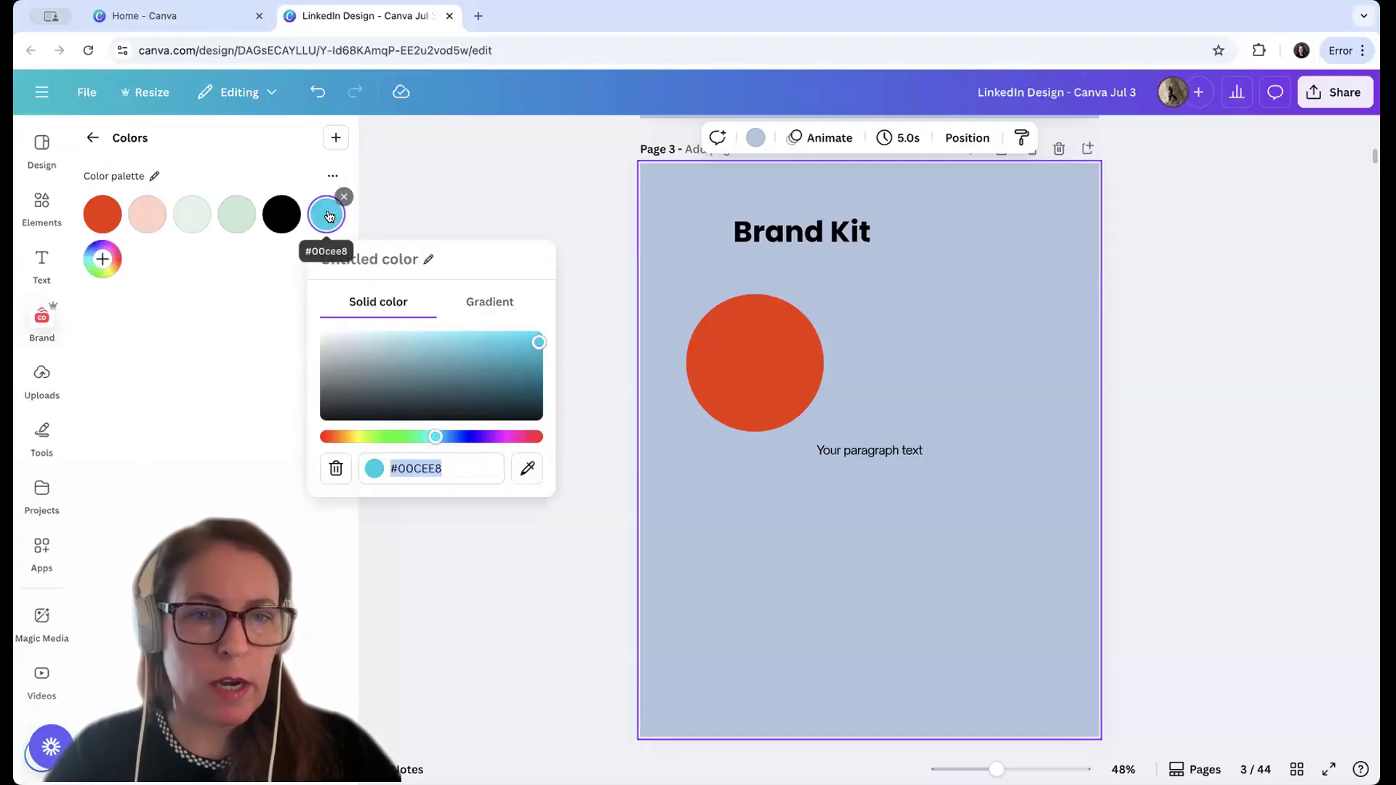
left_click(468, 469)
left_click_drag(452, 469, 387, 470)
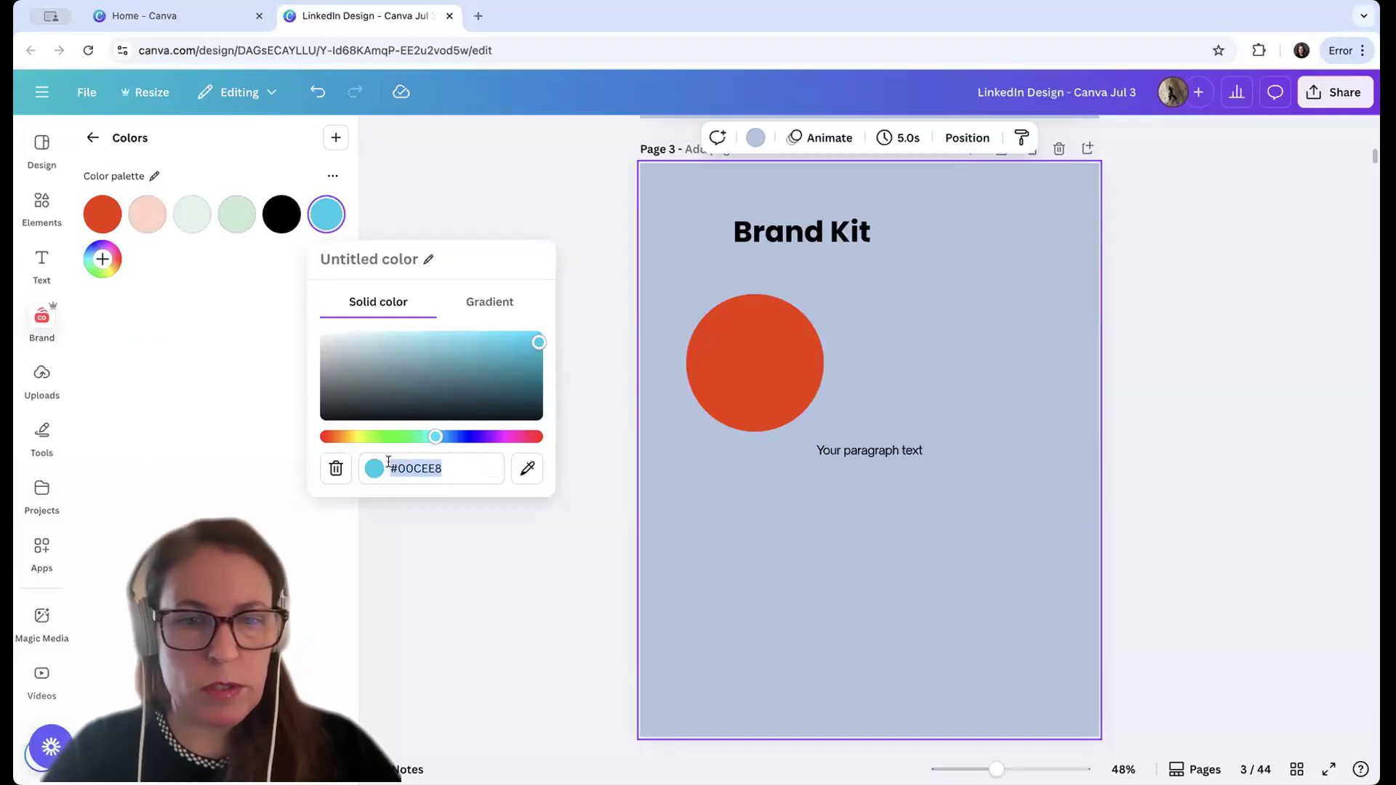
mouse_move(538, 340)
left_mouse_down()
mouse_move(458, 342)
mouse_move(528, 343)
left_mouse_up()
left_click(396, 436)
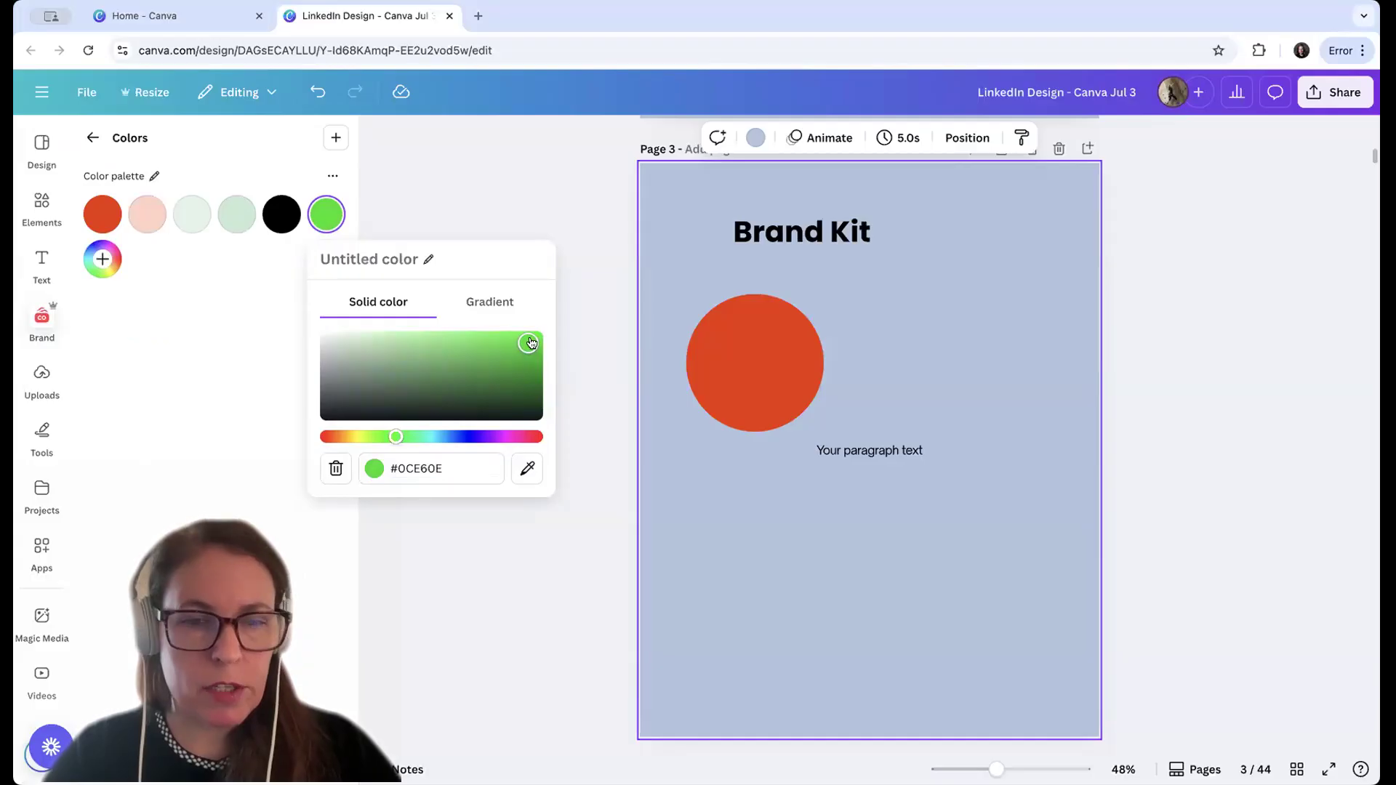
left_click(247, 328)
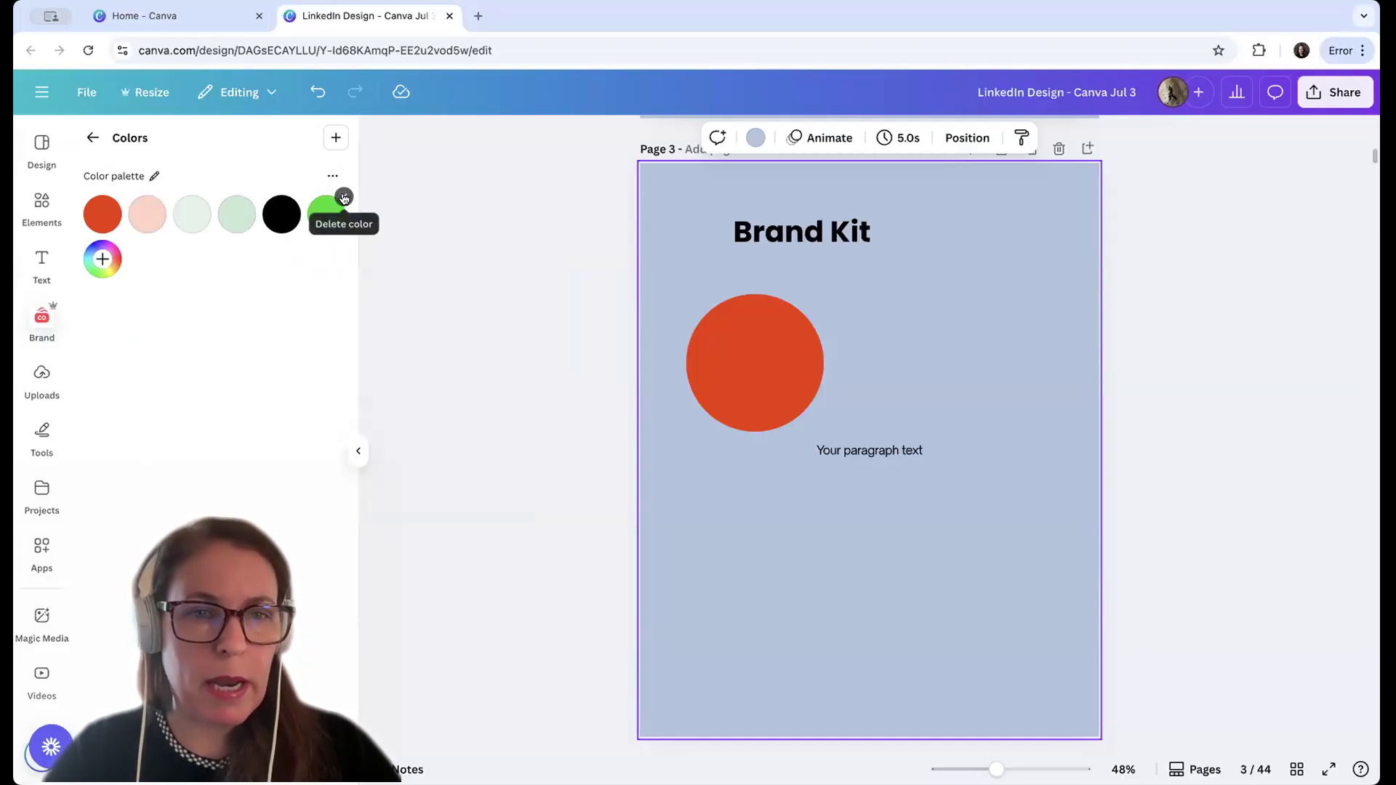
Delete the green color from the brand palette and return to the brand kit overview
left_click(344, 197)
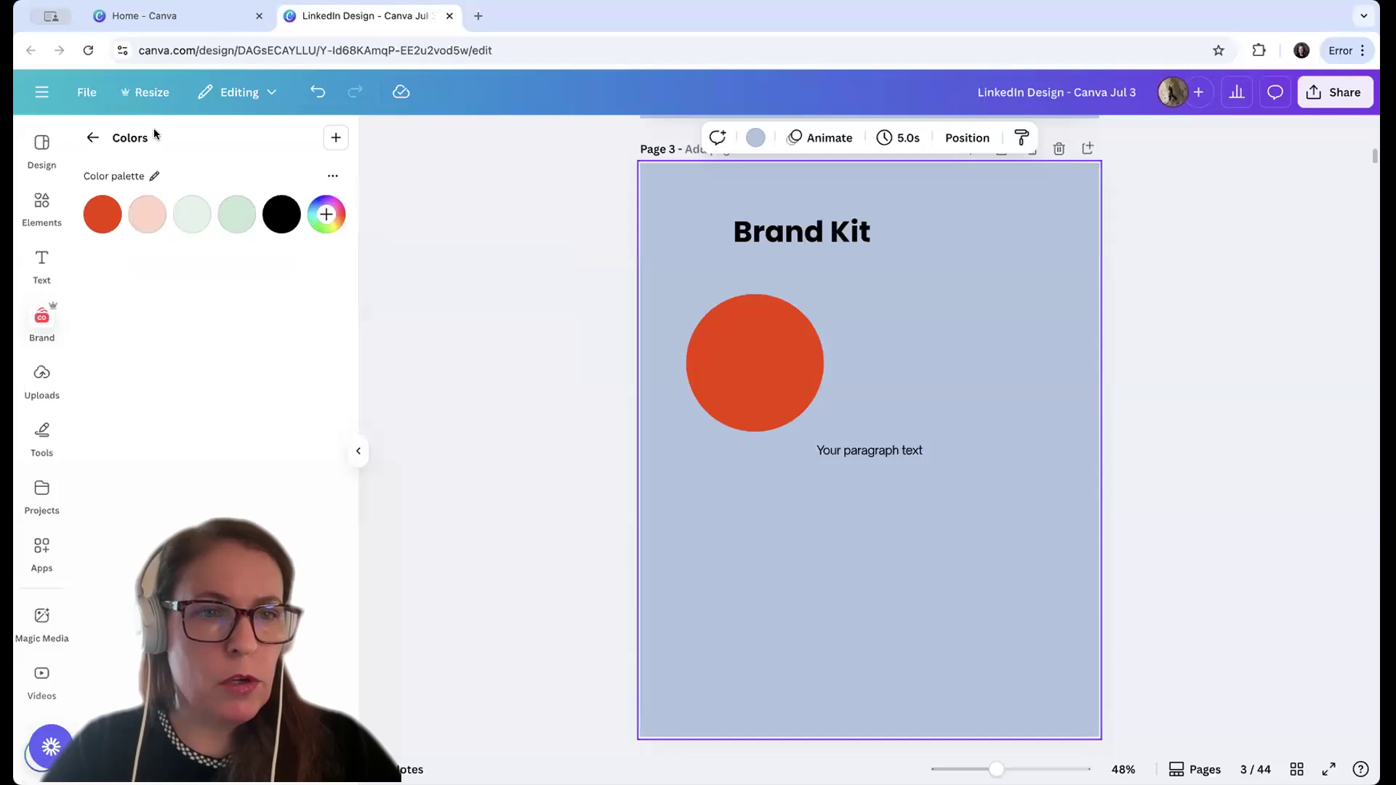
left_click(91, 138)
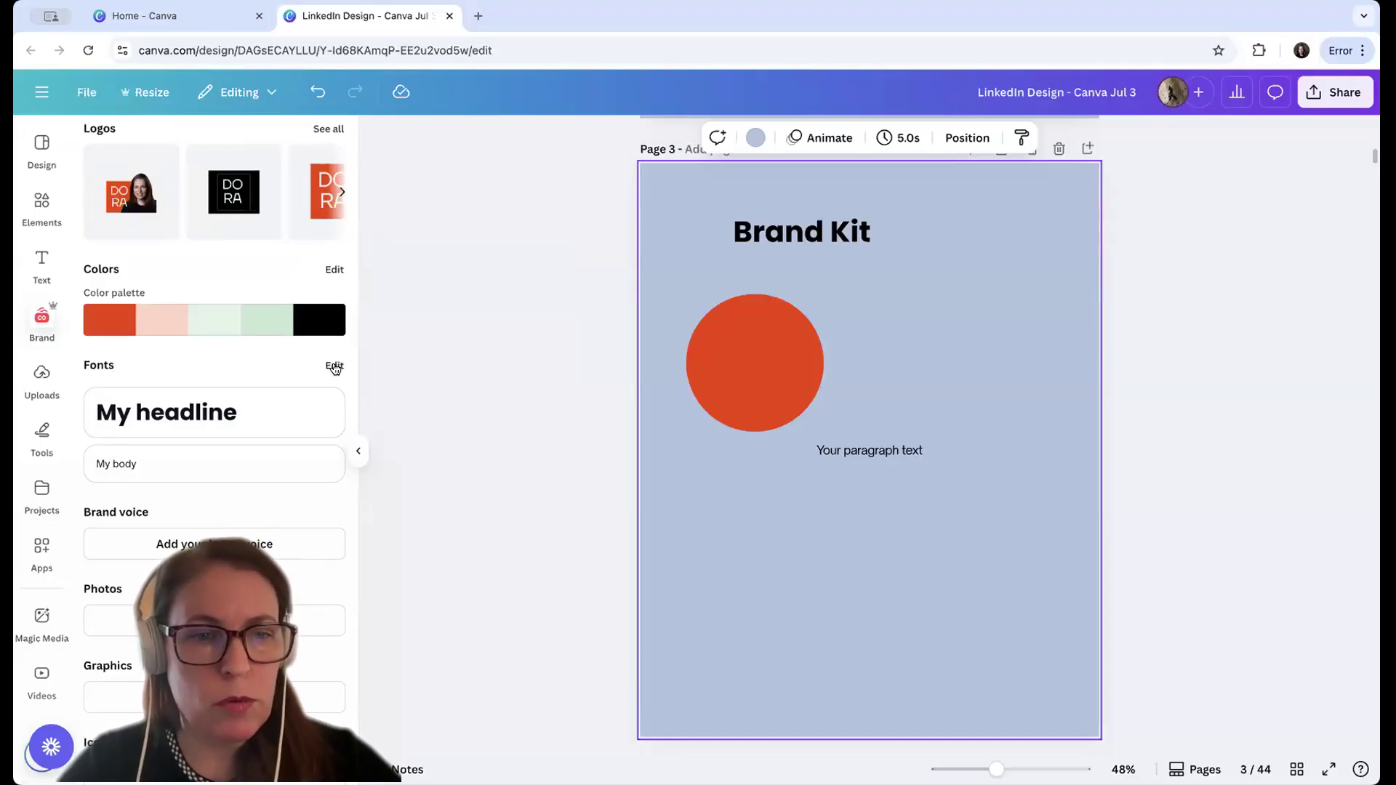
Define the brand kit's Subtitle text style as Open Sauce at size 28 and finish editing the fonts
left_click(334, 366)
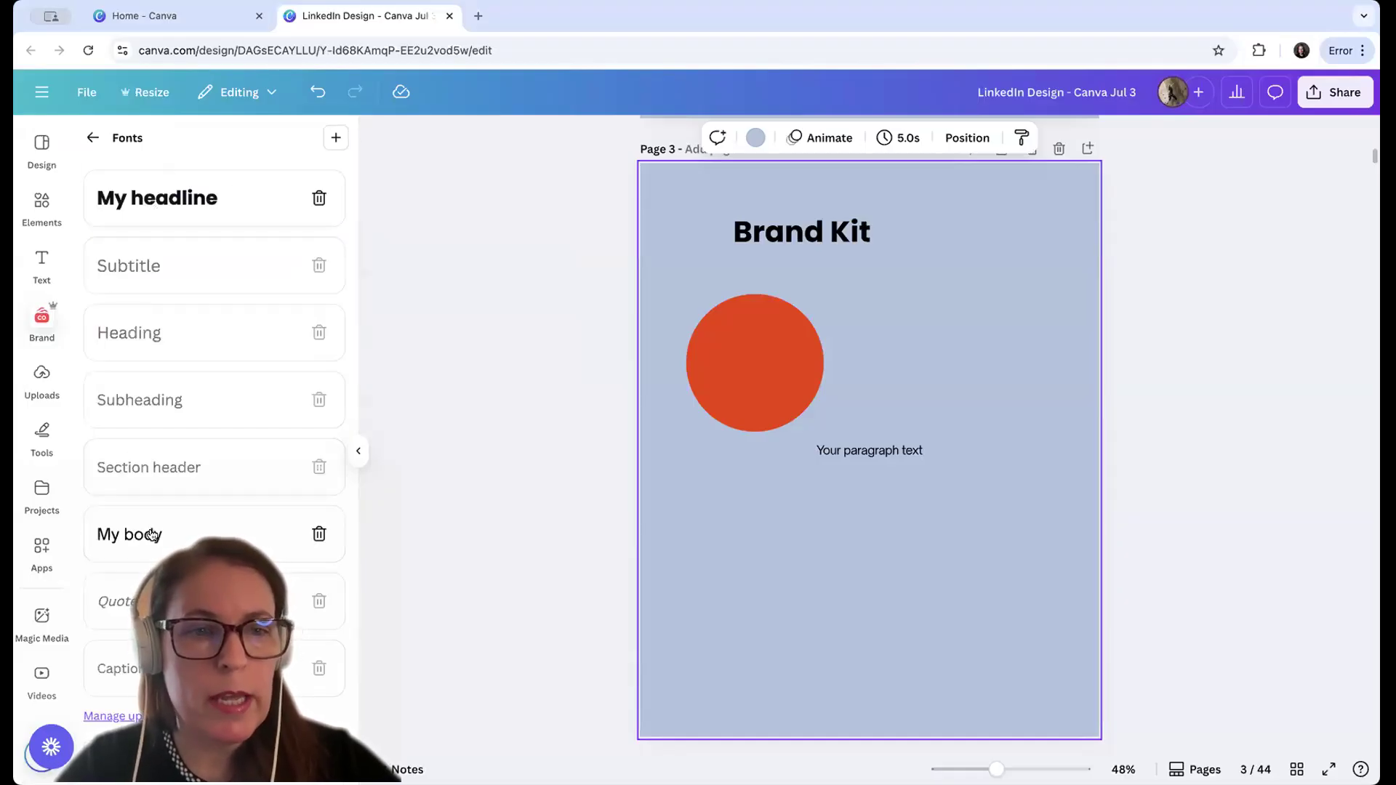
left_click(144, 266)
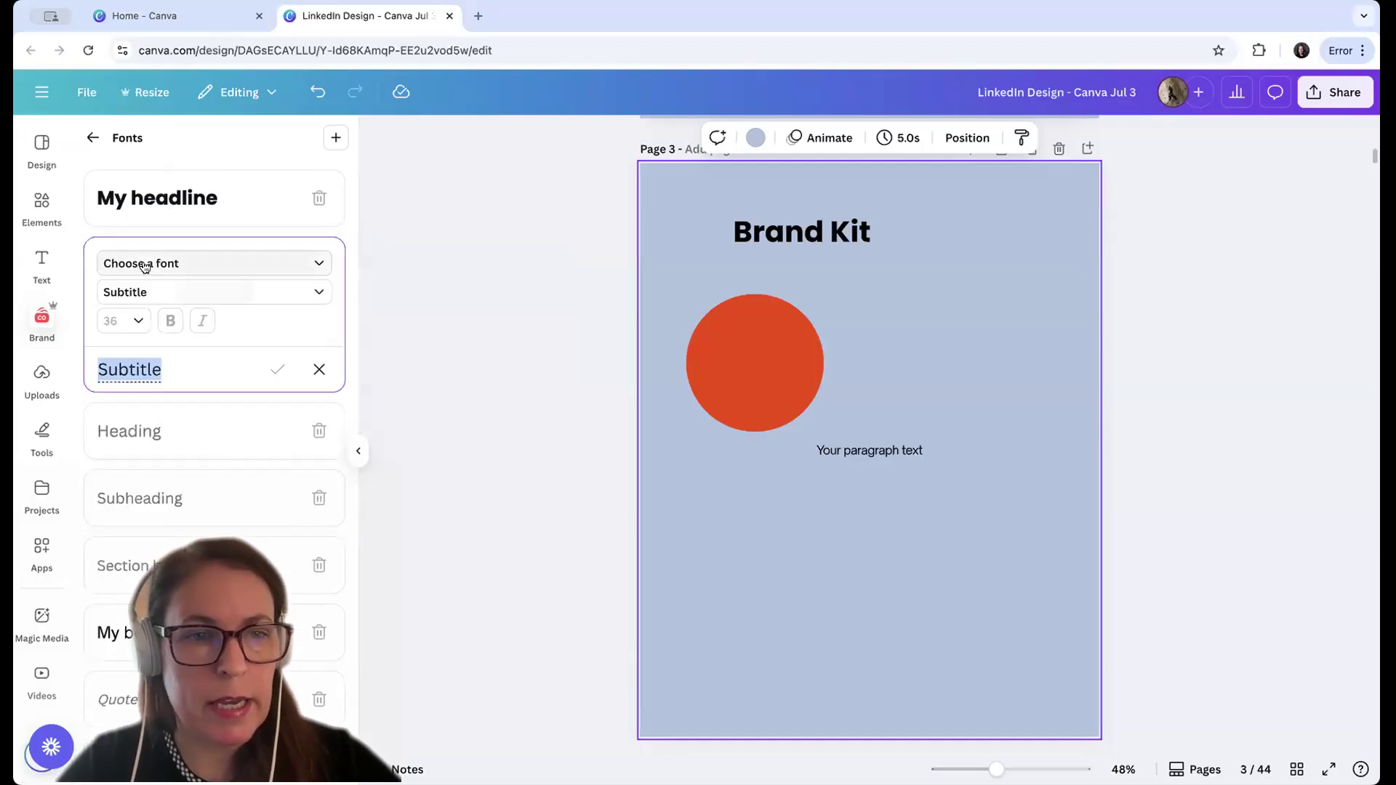
left_click(140, 263)
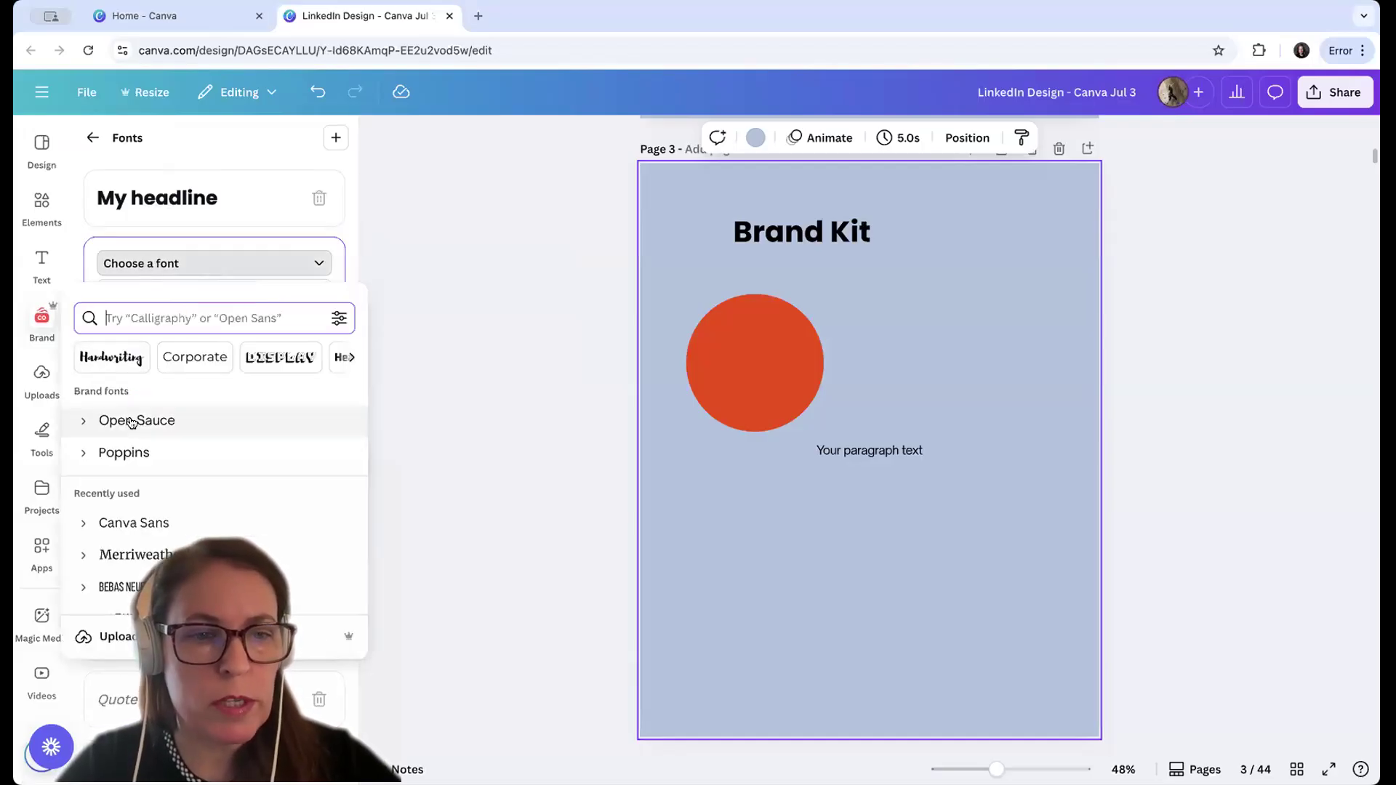
left_click(131, 420)
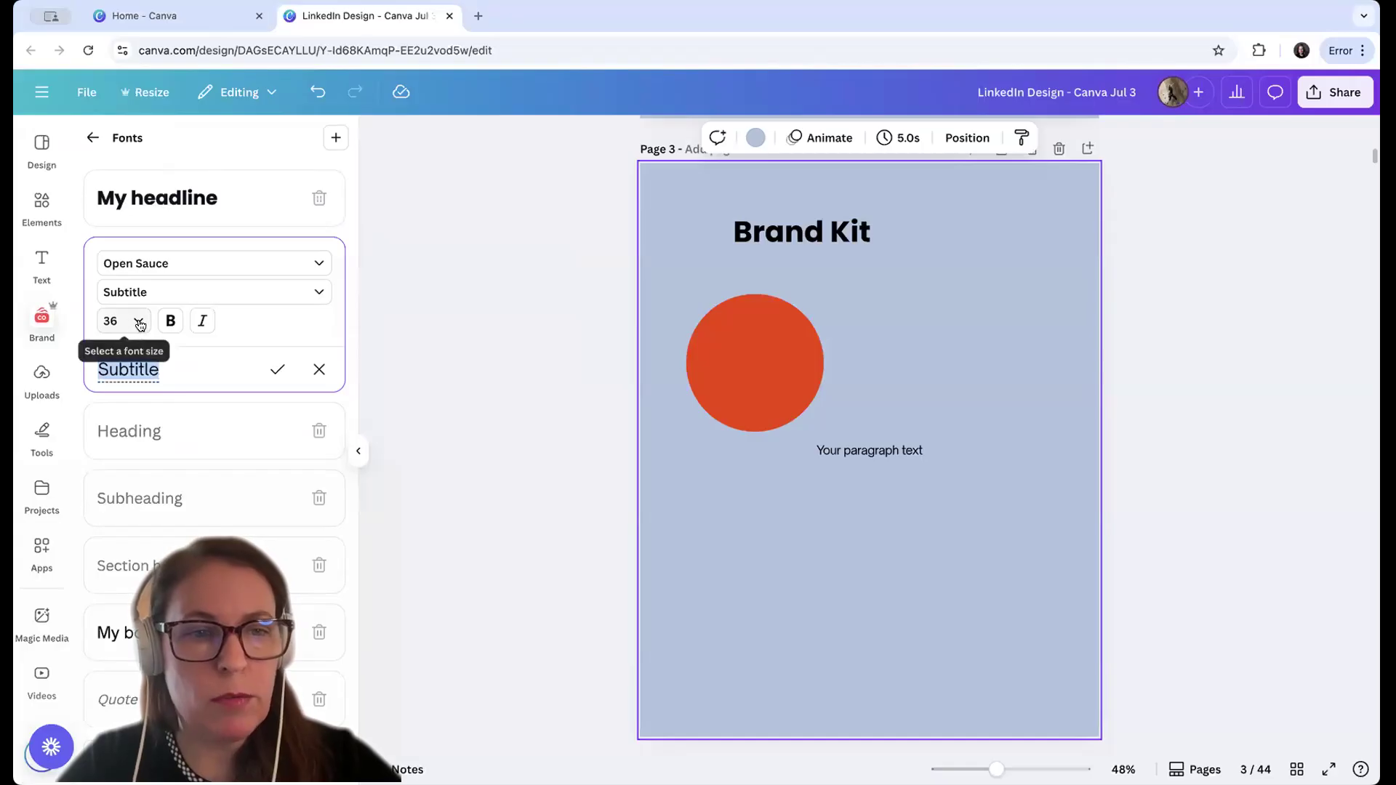
left_click(138, 321)
left_click(114, 453)
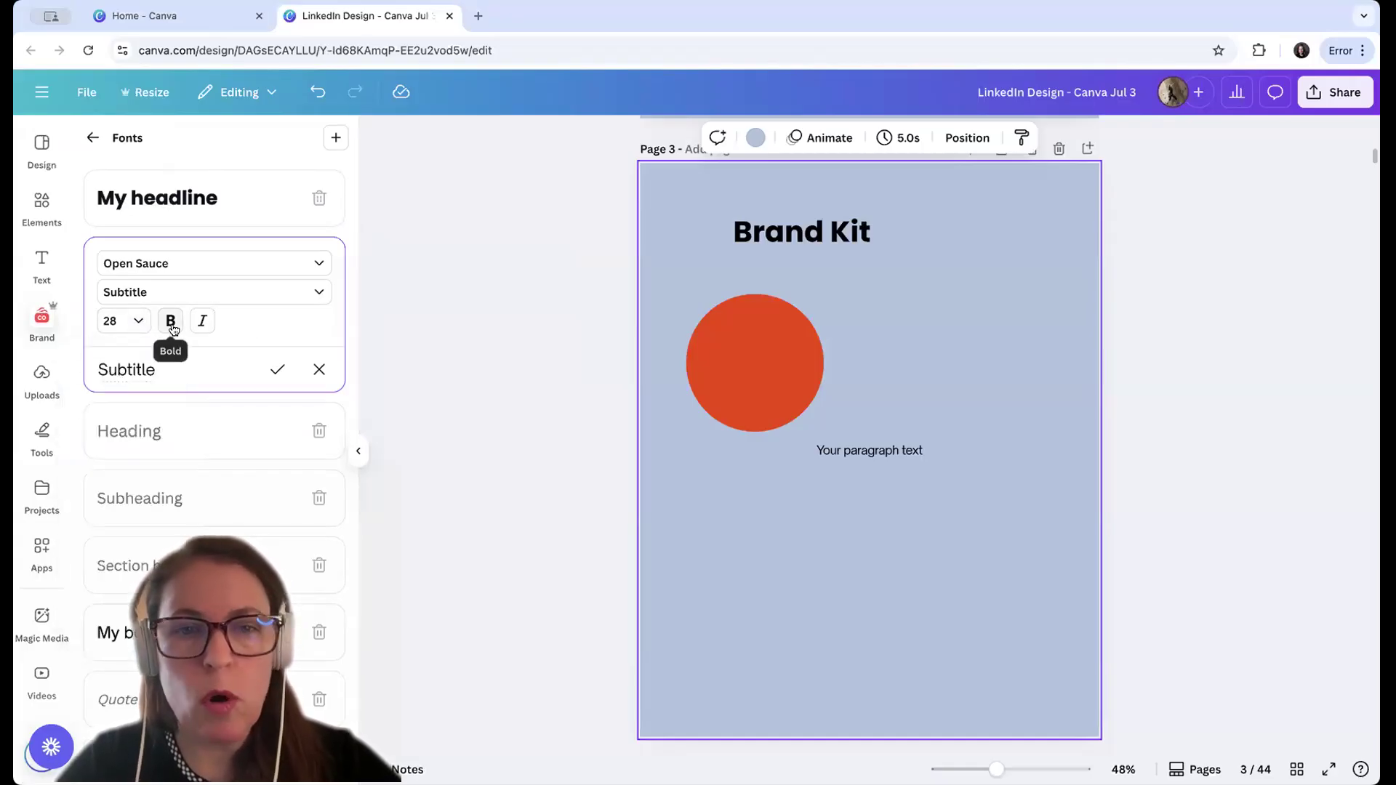
left_click(279, 370)
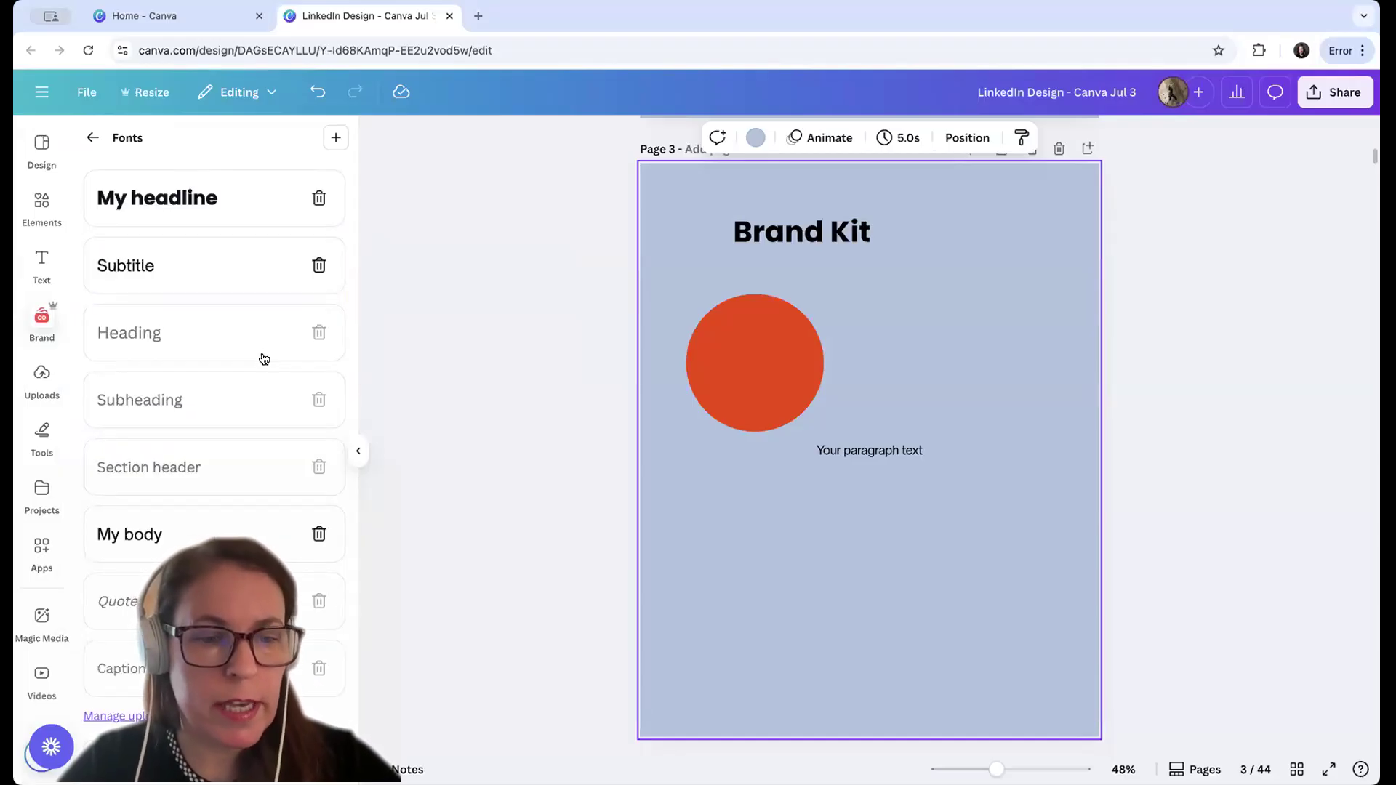
left_click(214, 755)
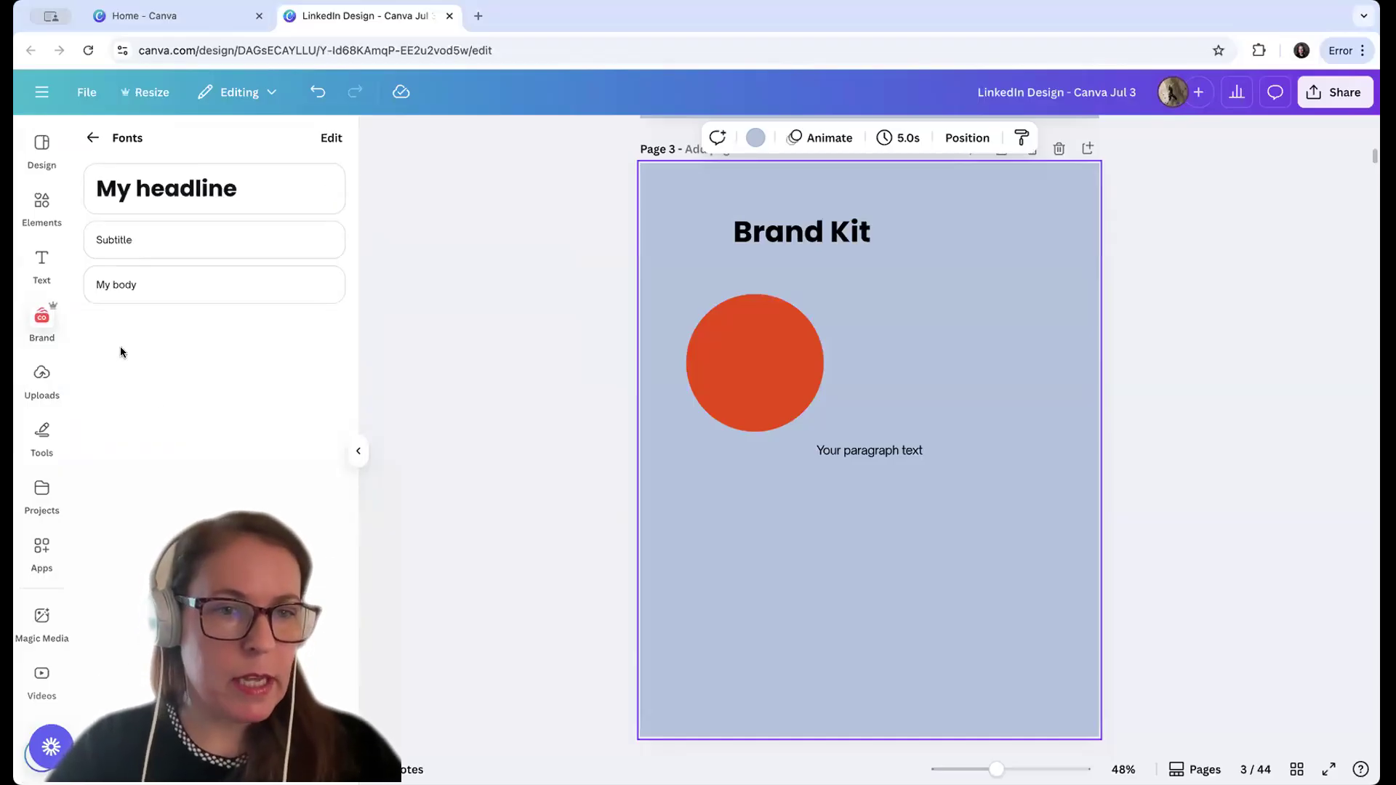
Close the brand kit and go to the blank page 5 of the design
left_click(360, 455)
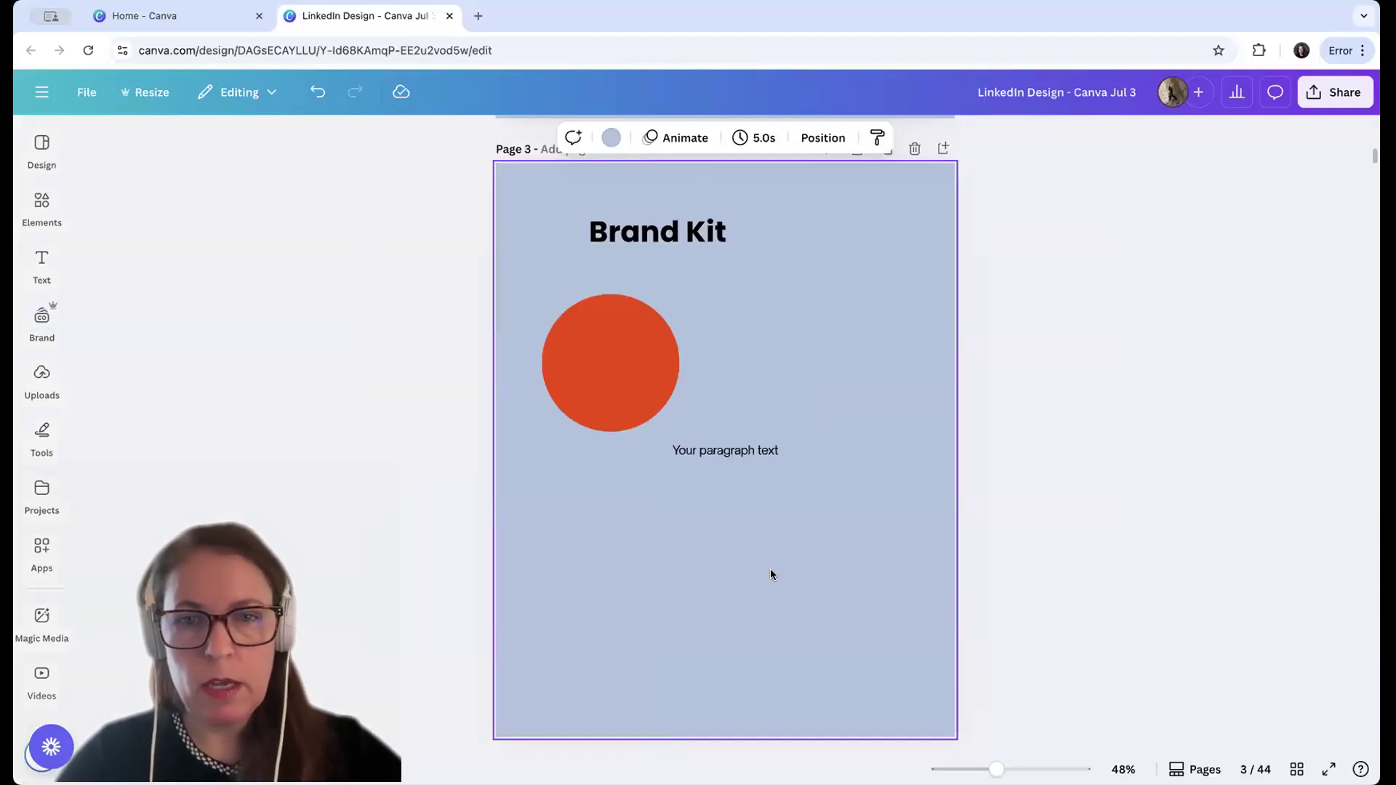
scroll(770, 574, "down", 10)
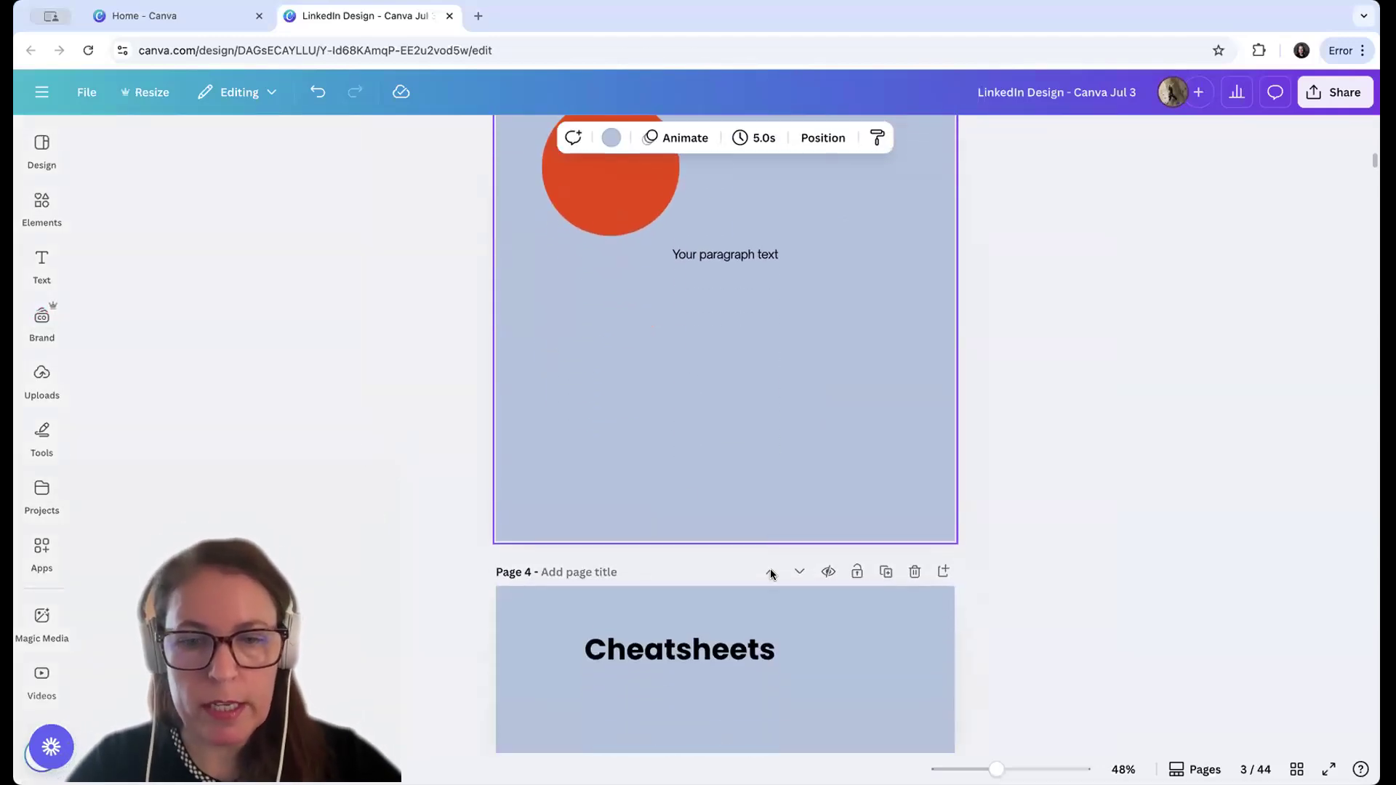
scroll(769, 574, "down", 3)
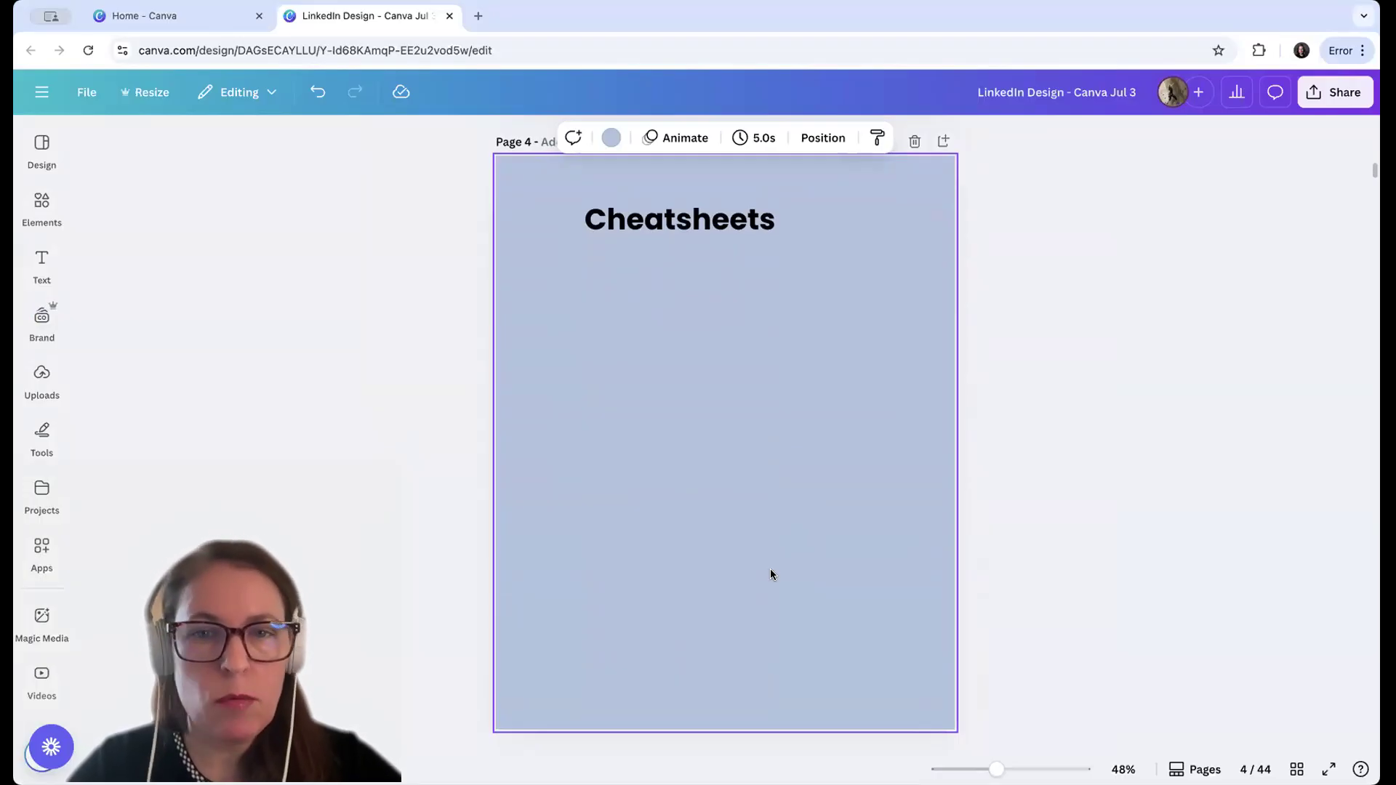
scroll(770, 569, "down", 5)
scroll(770, 569, "up", 1)
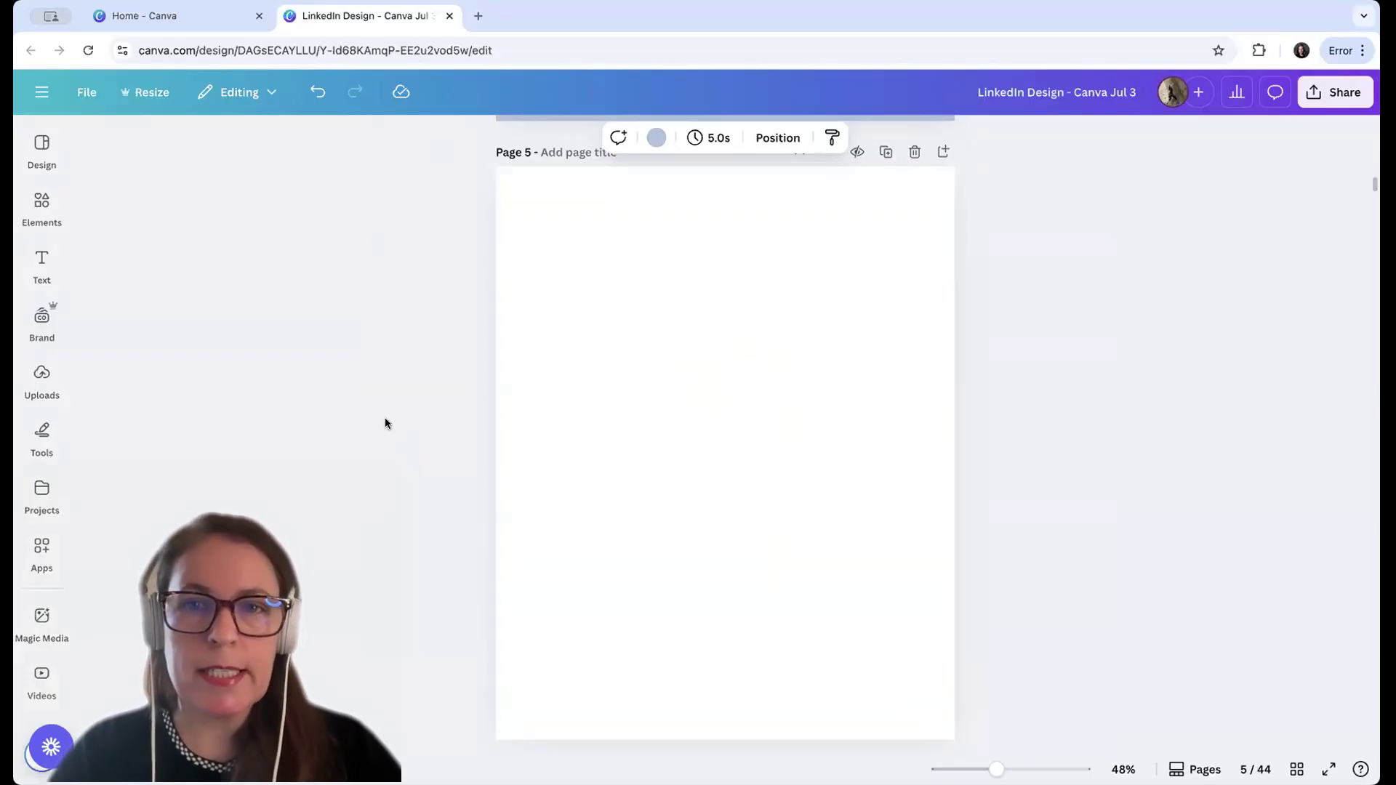
left_click(86, 93)
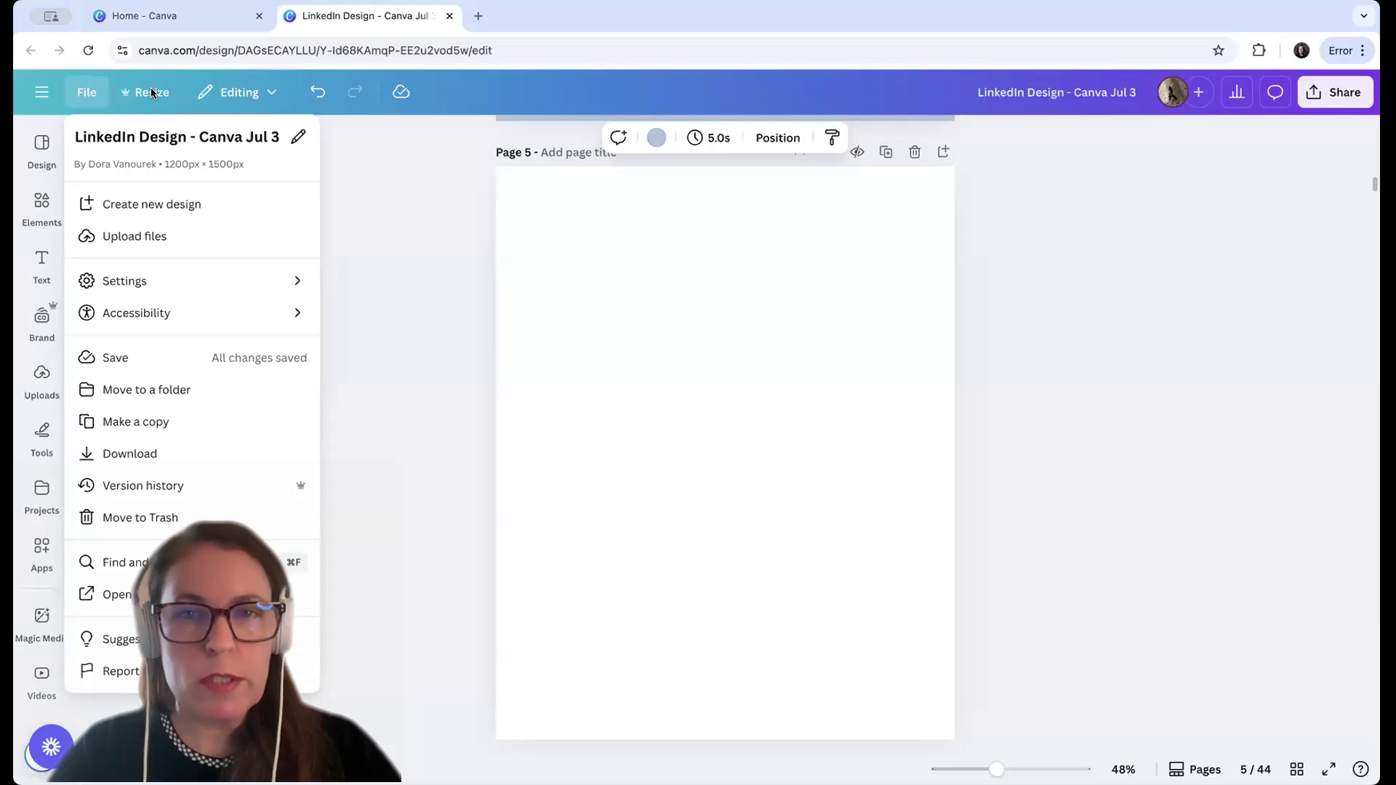
left_click(631, 325)
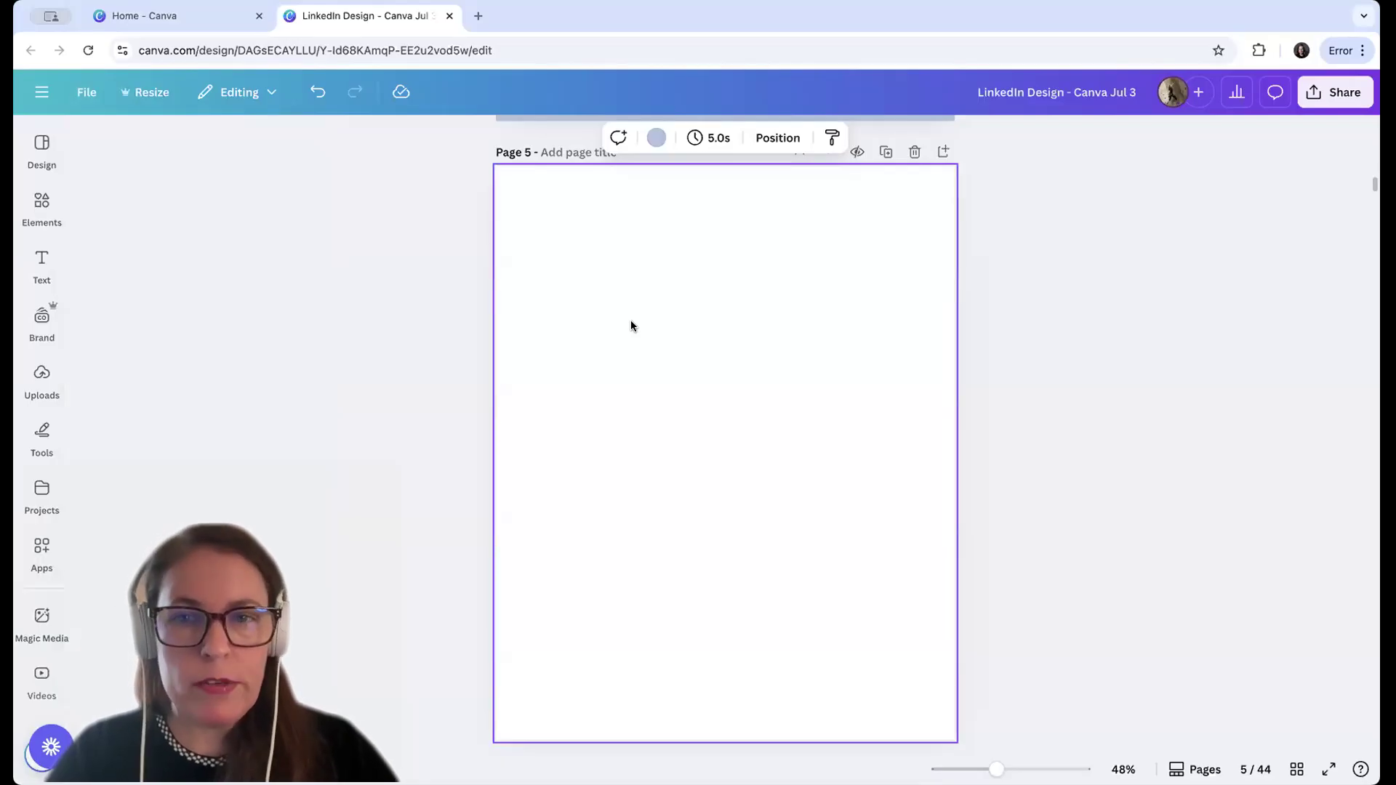
scroll(631, 325, "up", 10)
scroll(631, 325, "down", 10)
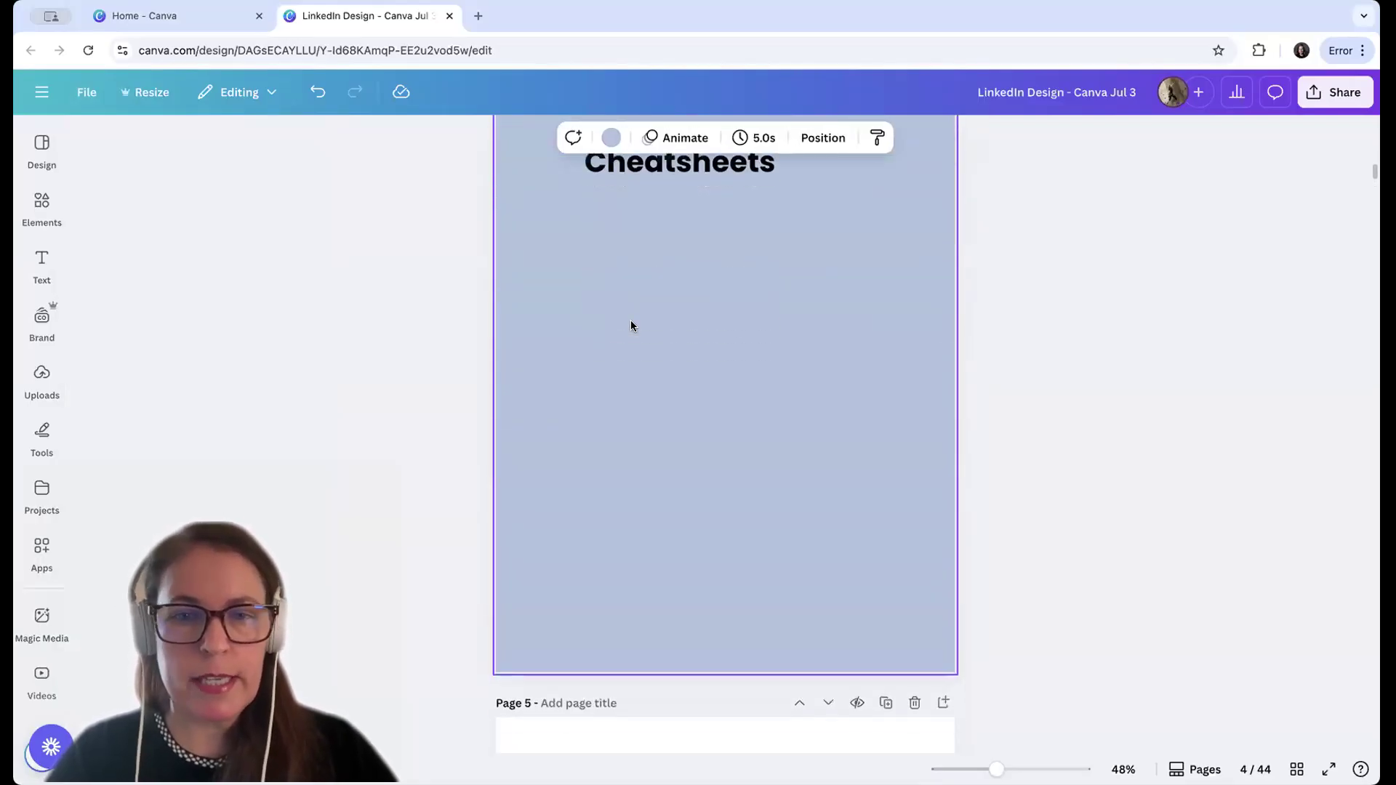
scroll(631, 324, "down", 1)
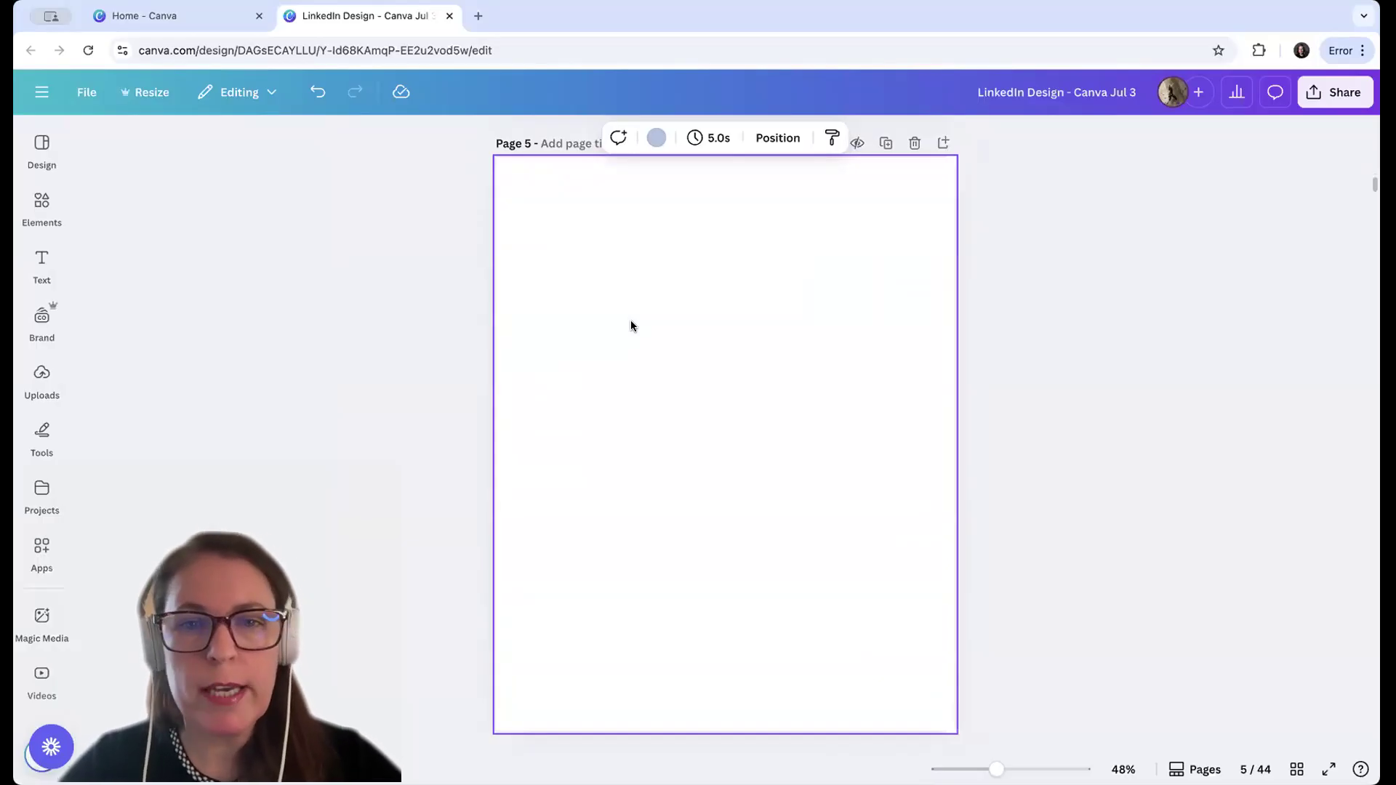
Set the background of page 5 to the pale gray from the document colors
left_click(661, 139)
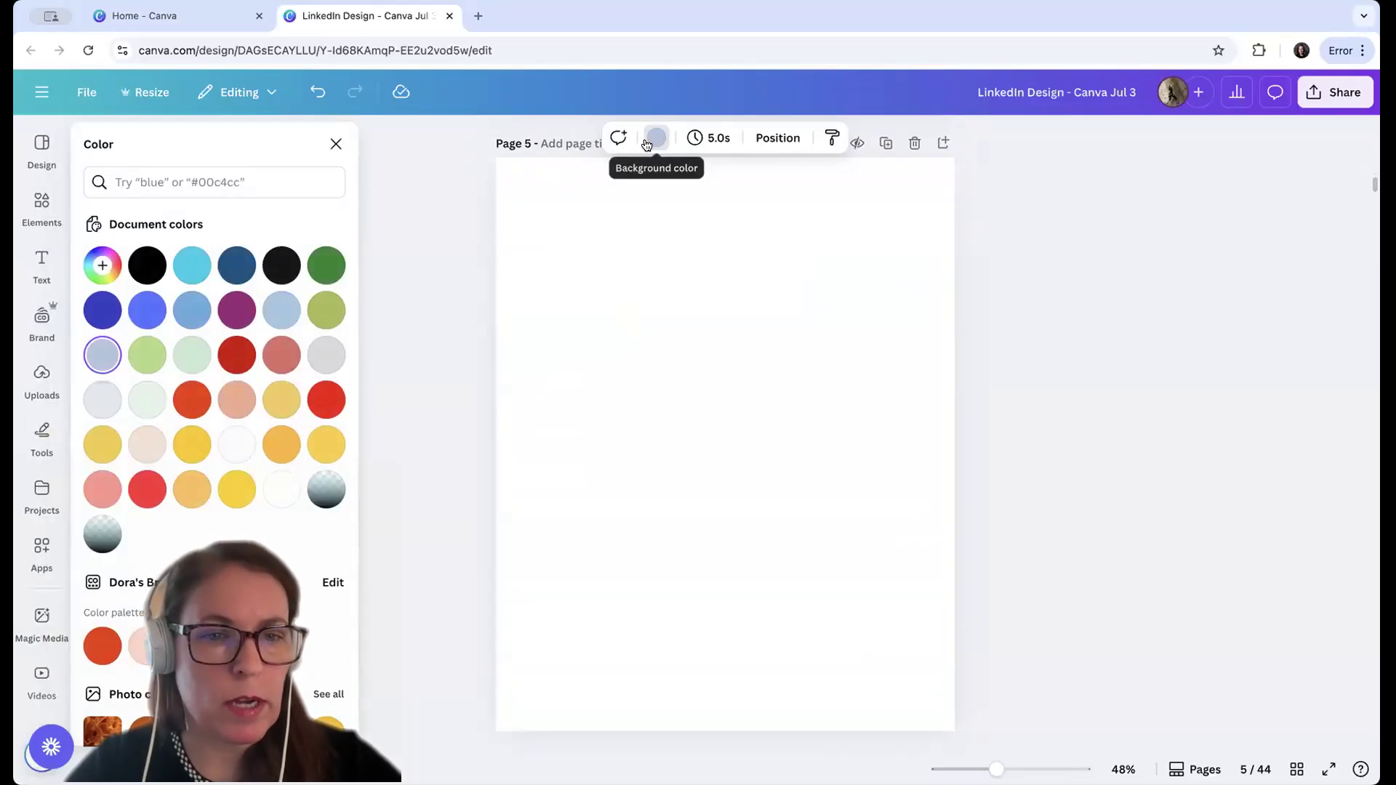
scroll(134, 535, "down", 1)
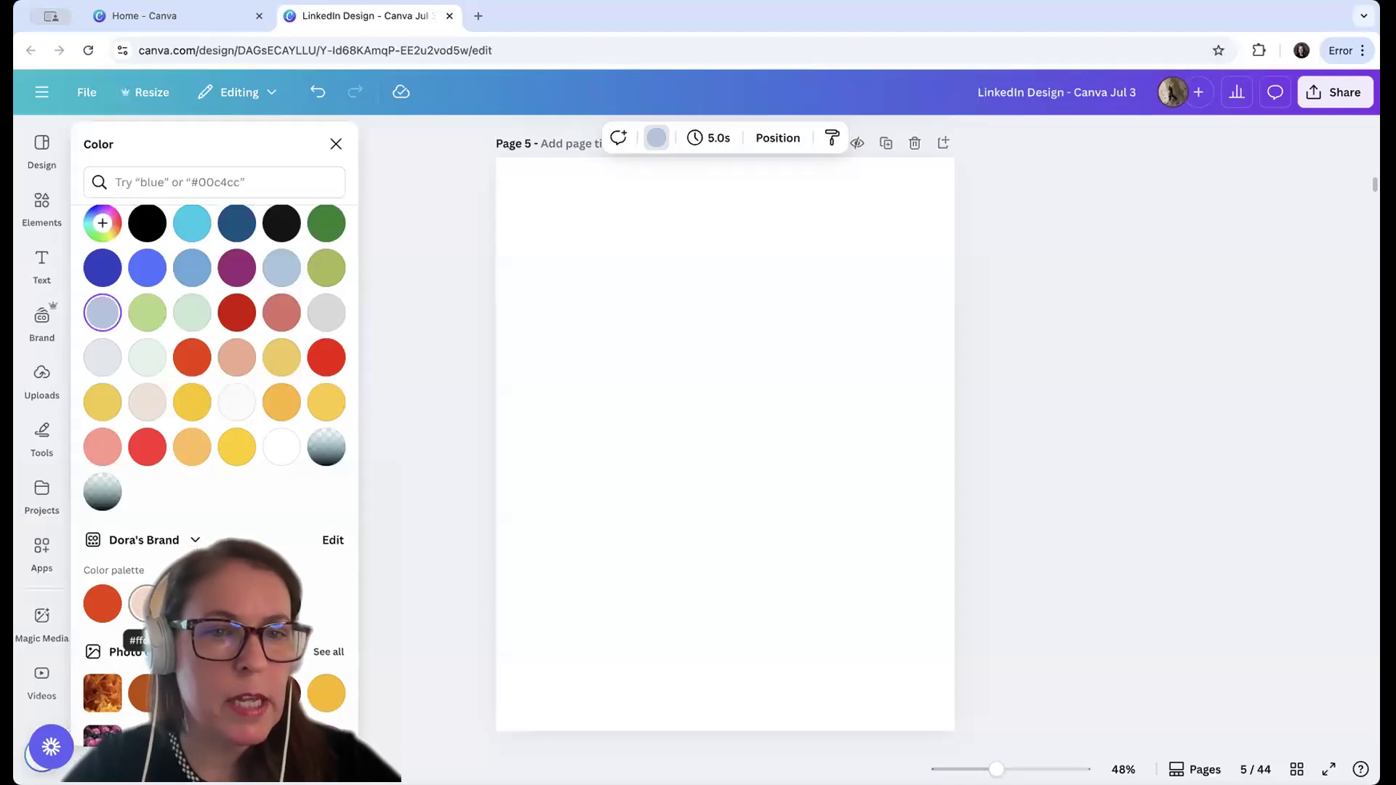
scroll(240, 378, "up", 1)
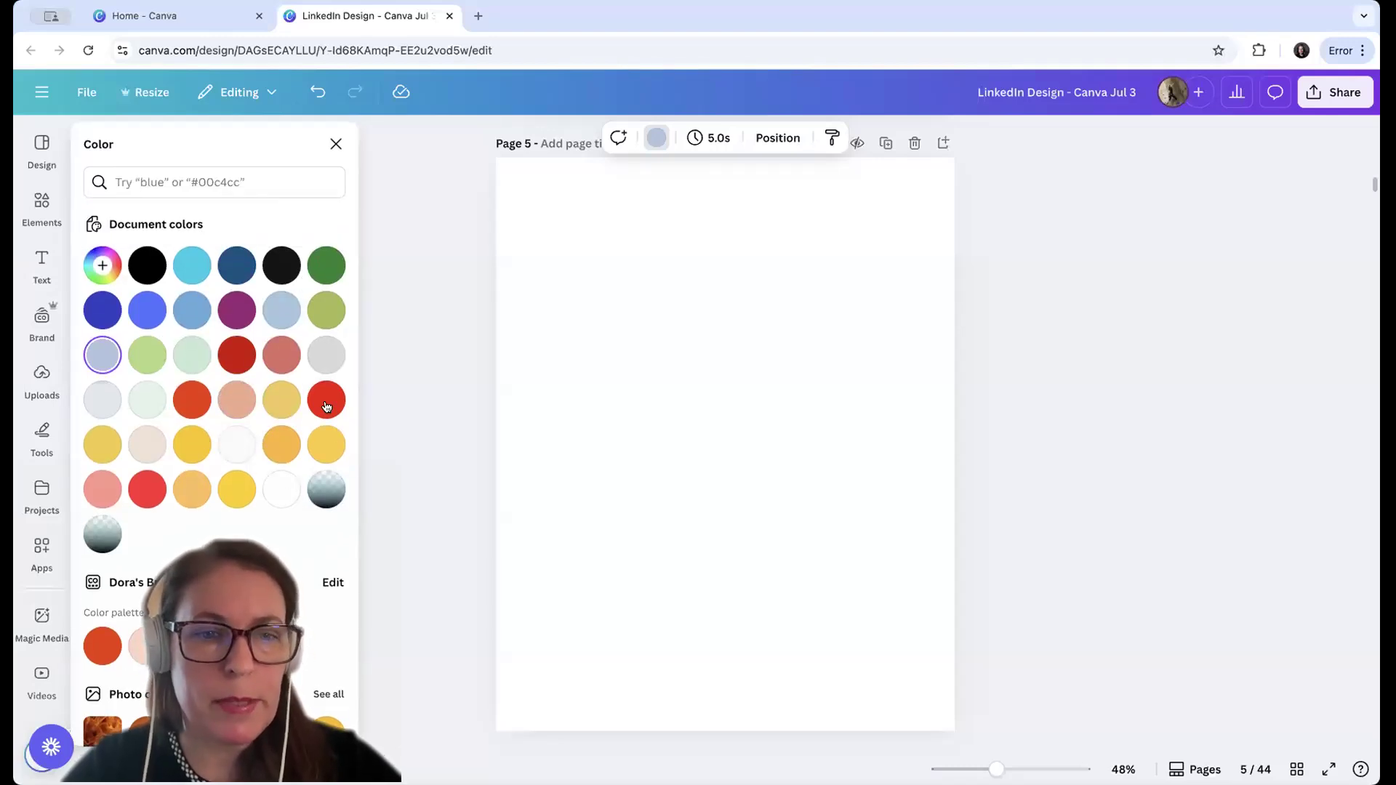
left_click(102, 266)
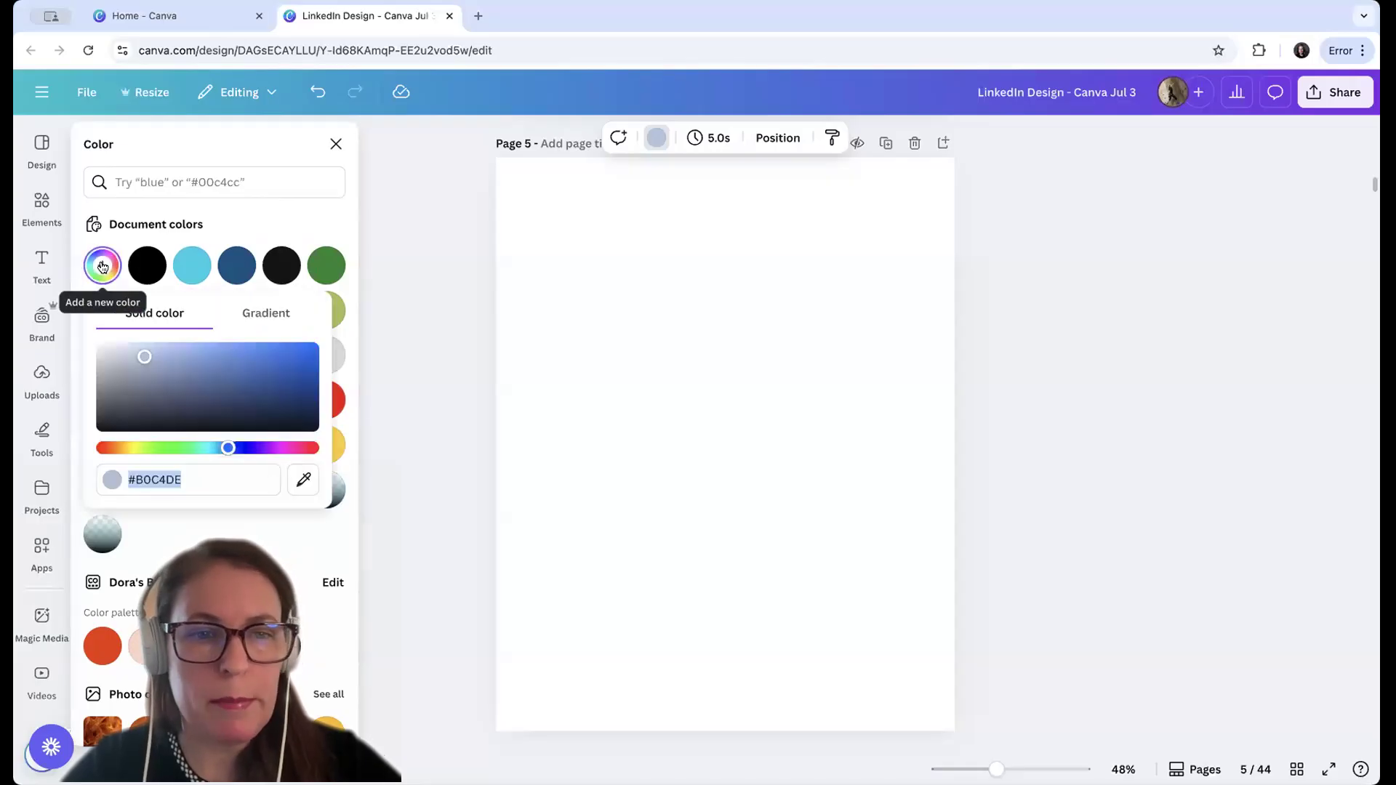
left_click(229, 200)
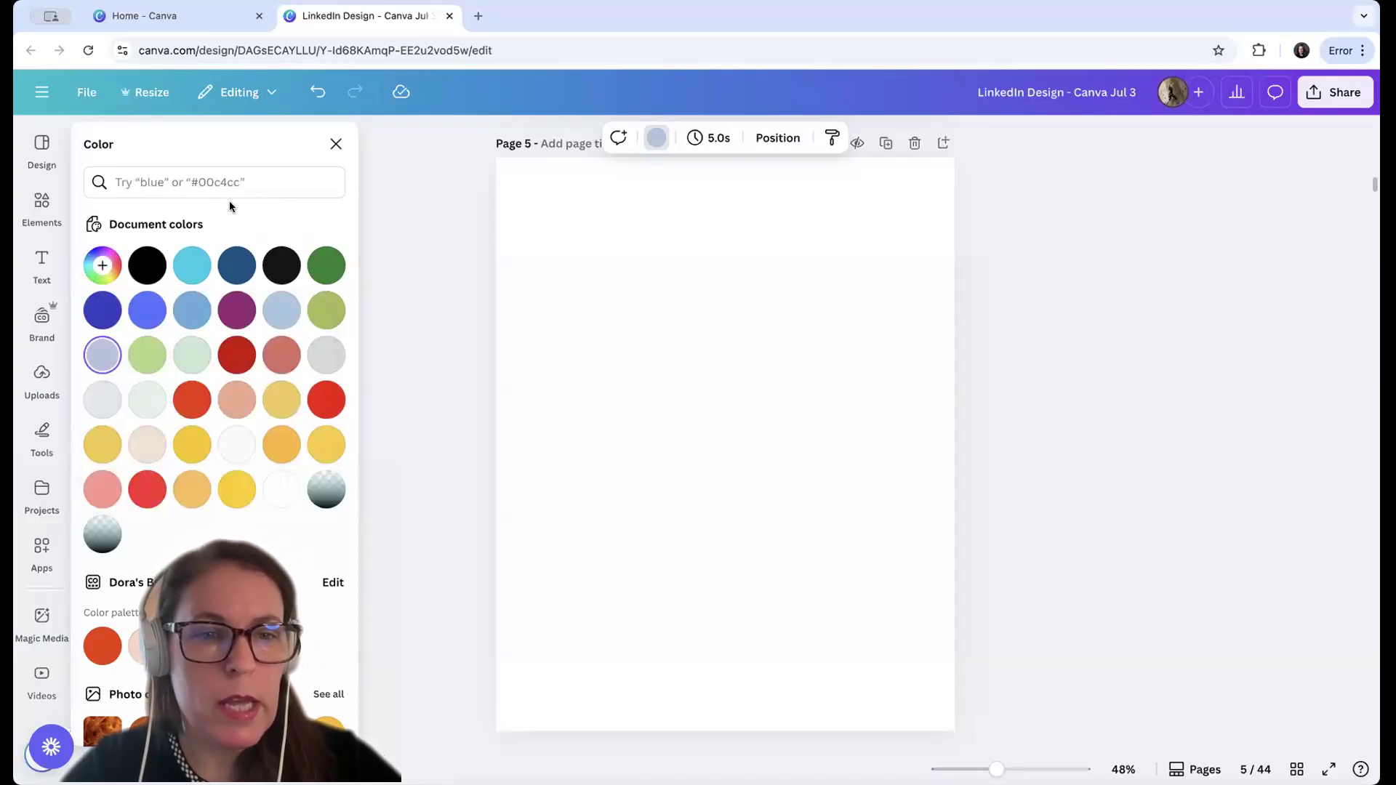
left_click(101, 398)
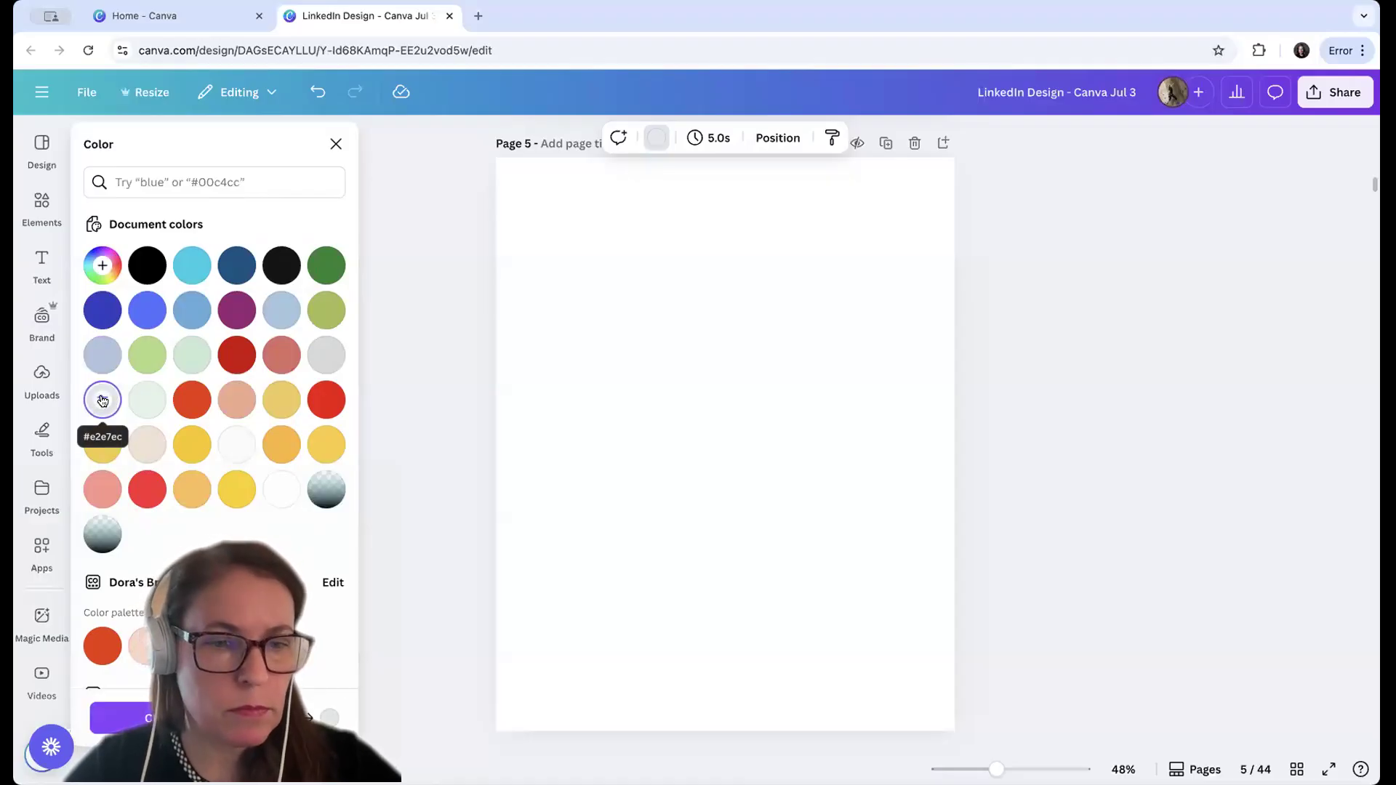
left_click(744, 366)
left_click(103, 399)
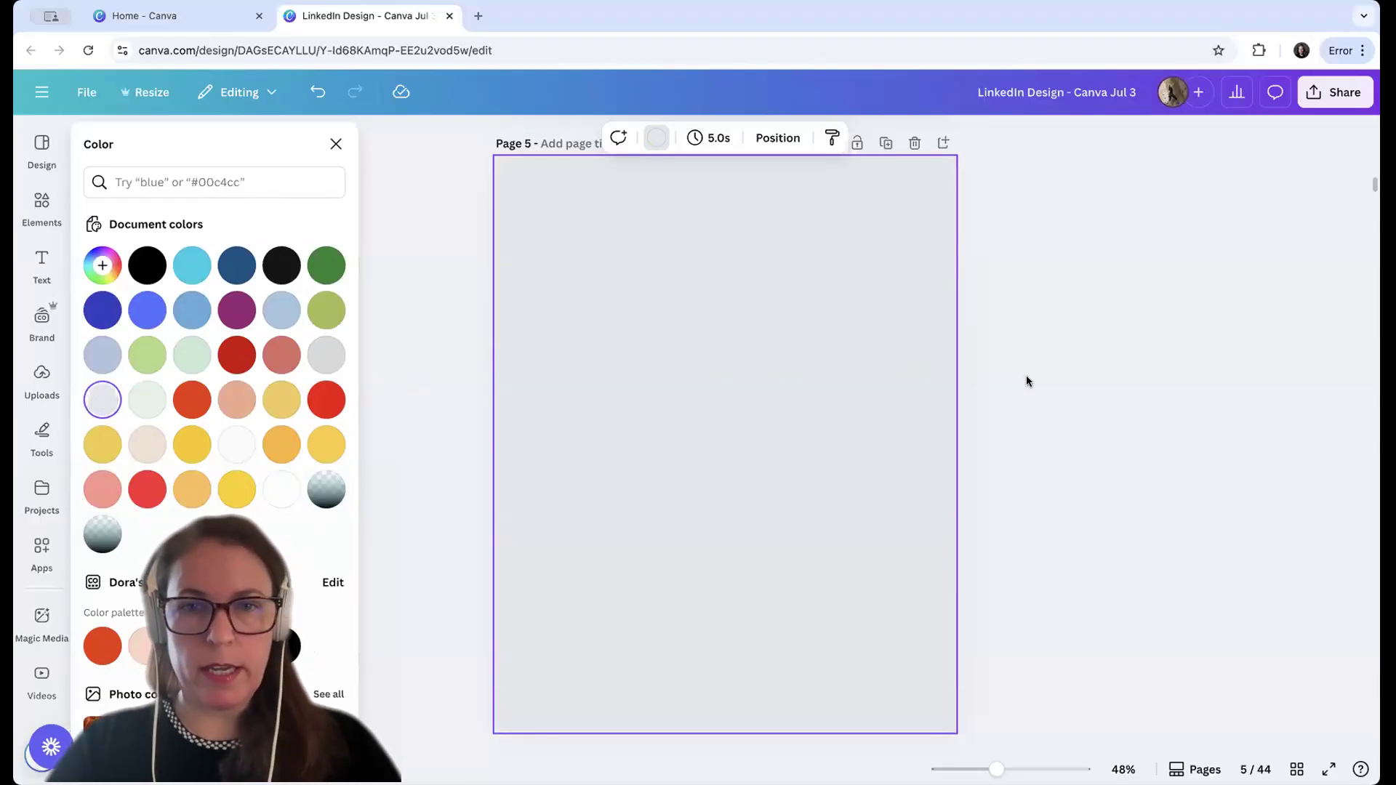
left_click(337, 146)
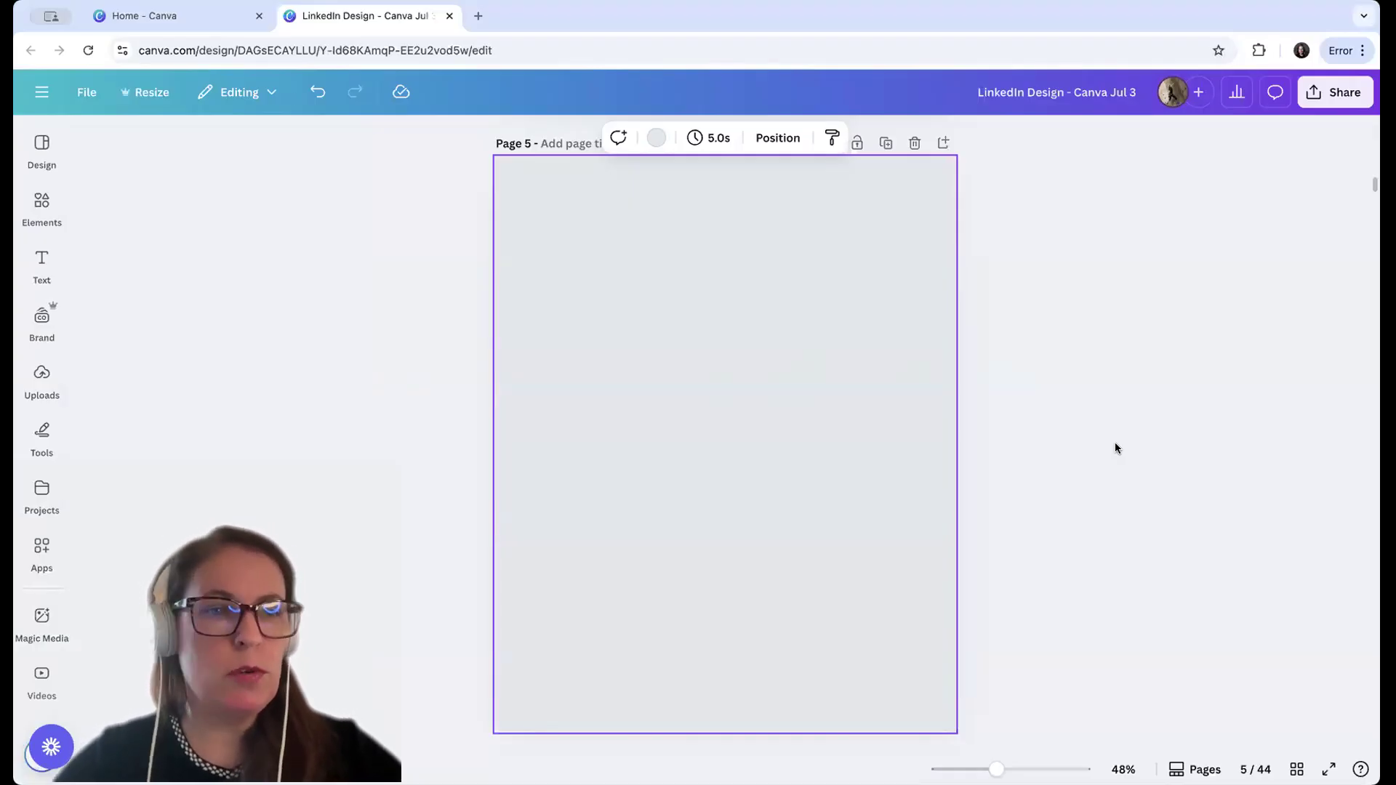
Search the elements library for "linen texture" and show all matching graphics
left_click(38, 203)
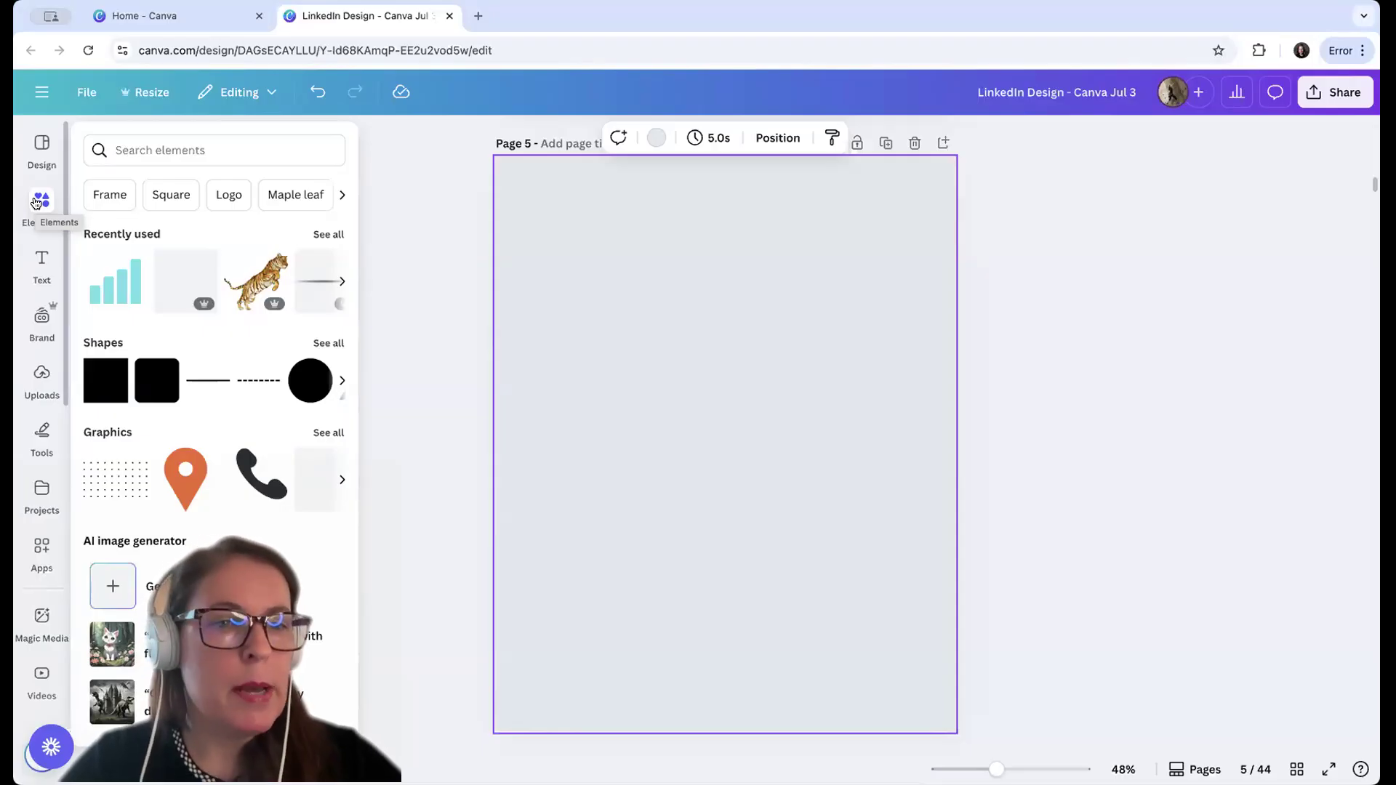
left_click(127, 150)
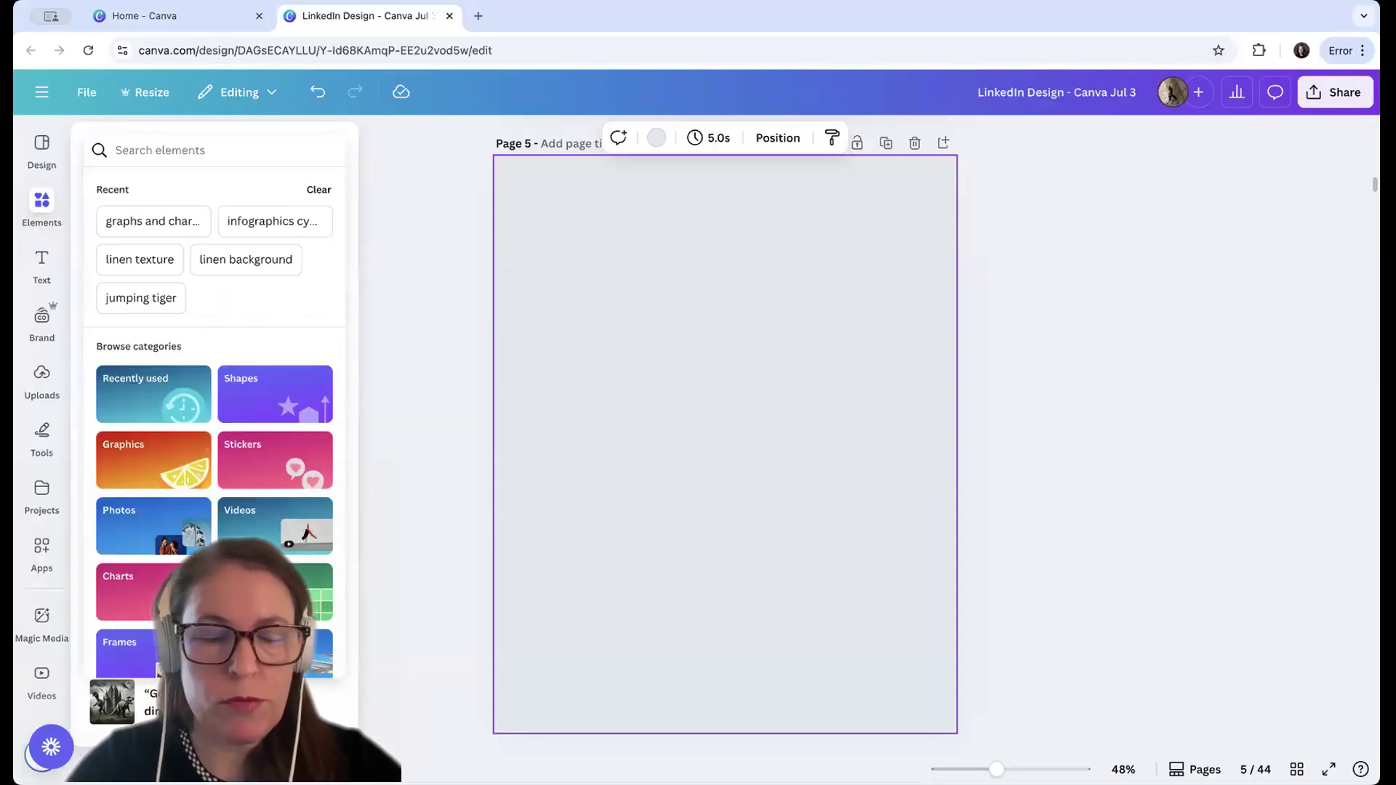
type("linen texture")
key("Return")
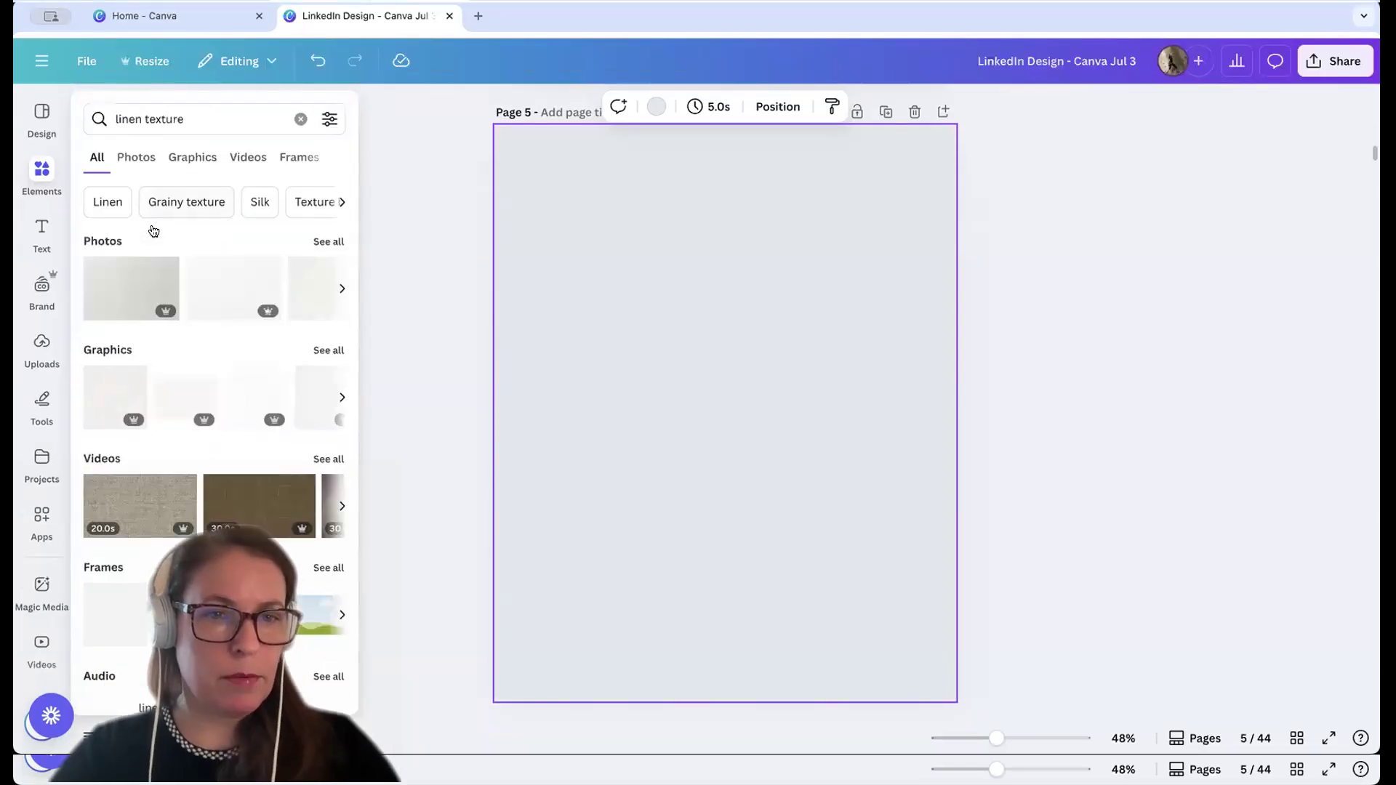
left_click(331, 382)
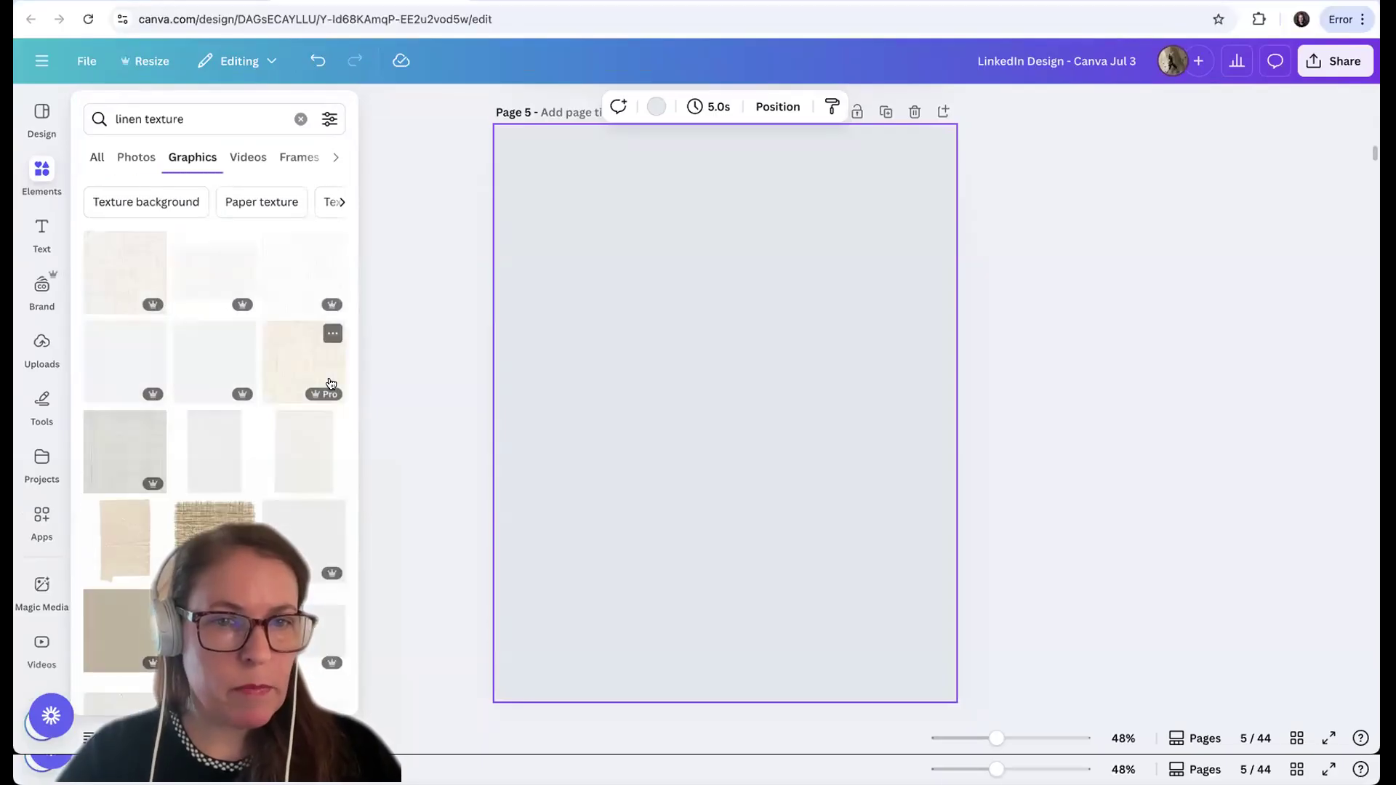
Add a pale linen texture graphic from the search results and place it in the upper-left corner of page 5
scroll(331, 383, "down", 3)
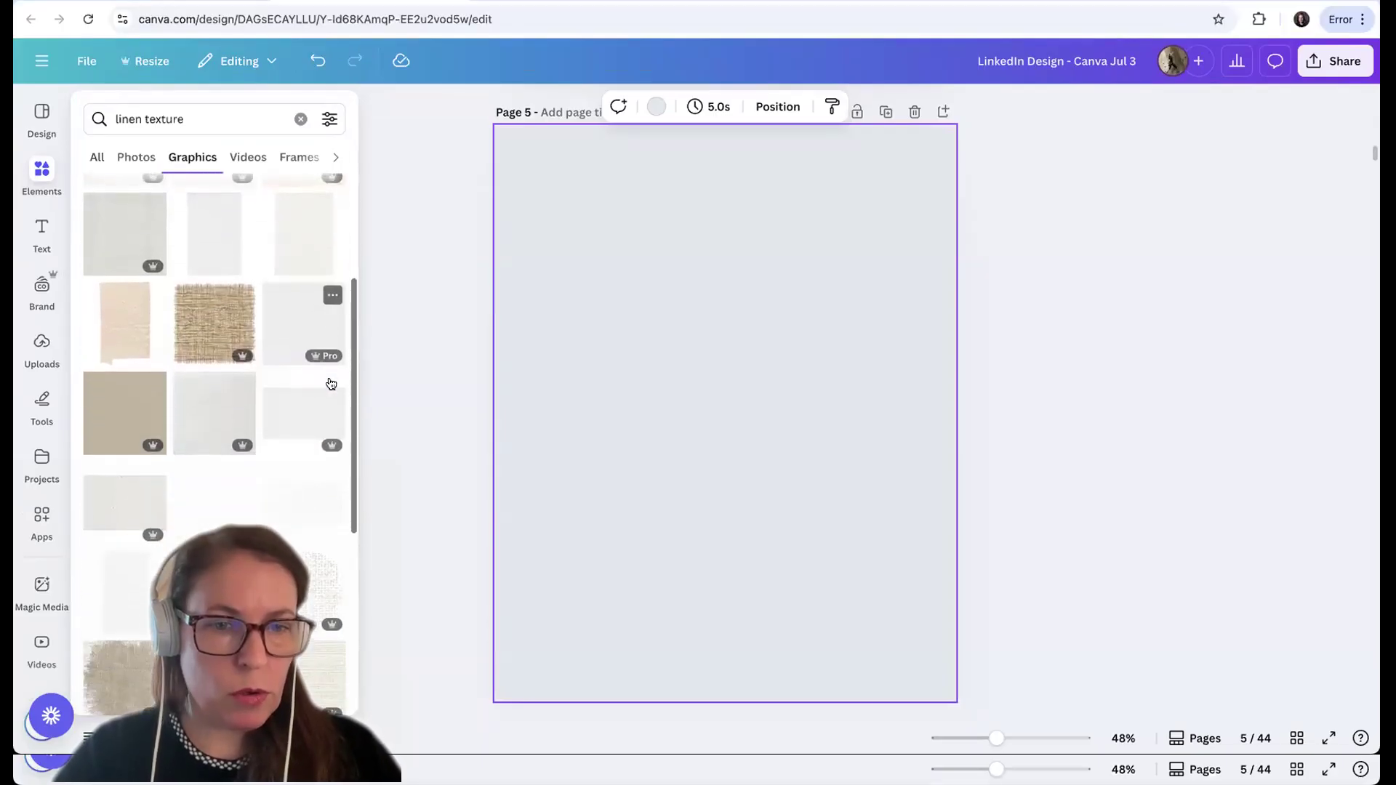
scroll(330, 383, "up", 2)
scroll(331, 383, "up", 1)
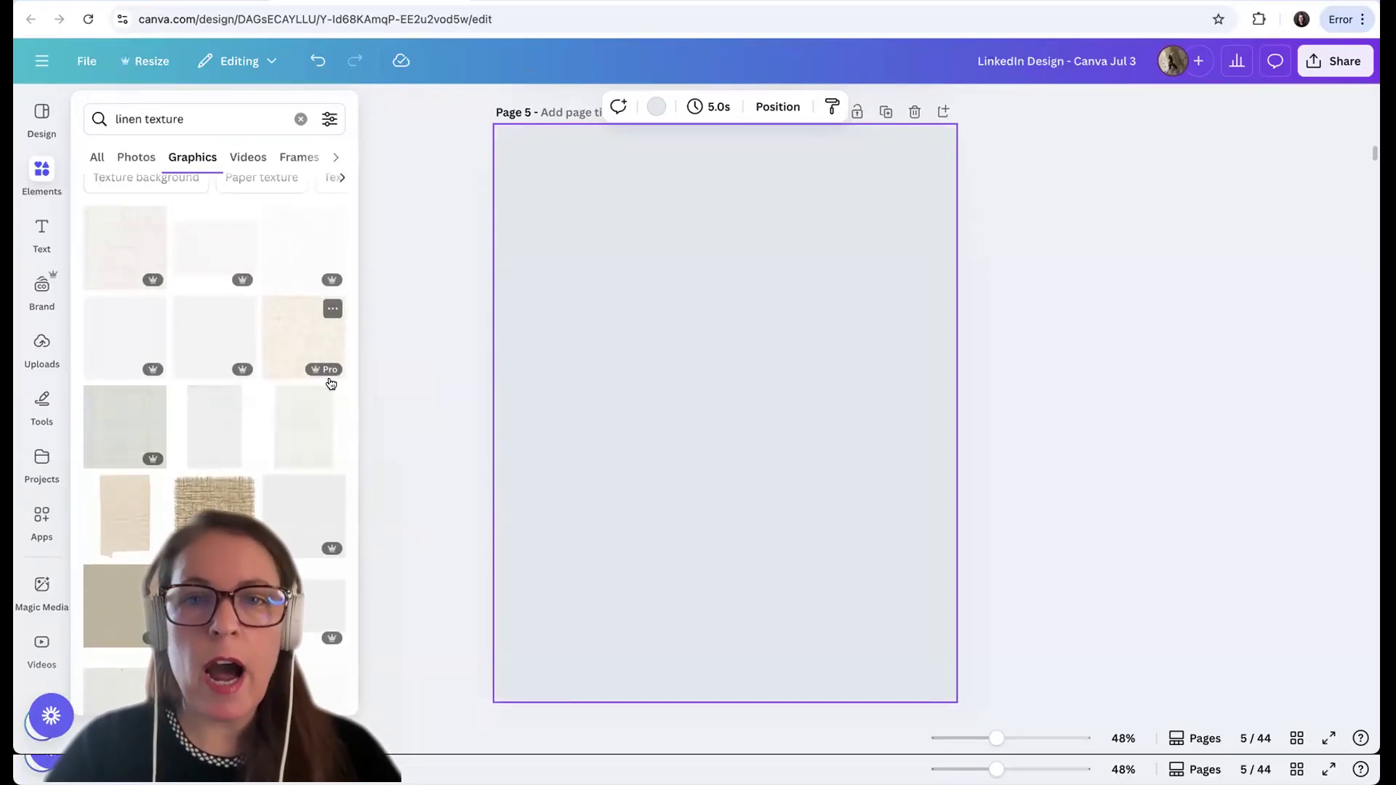
scroll(331, 383, "up", 1)
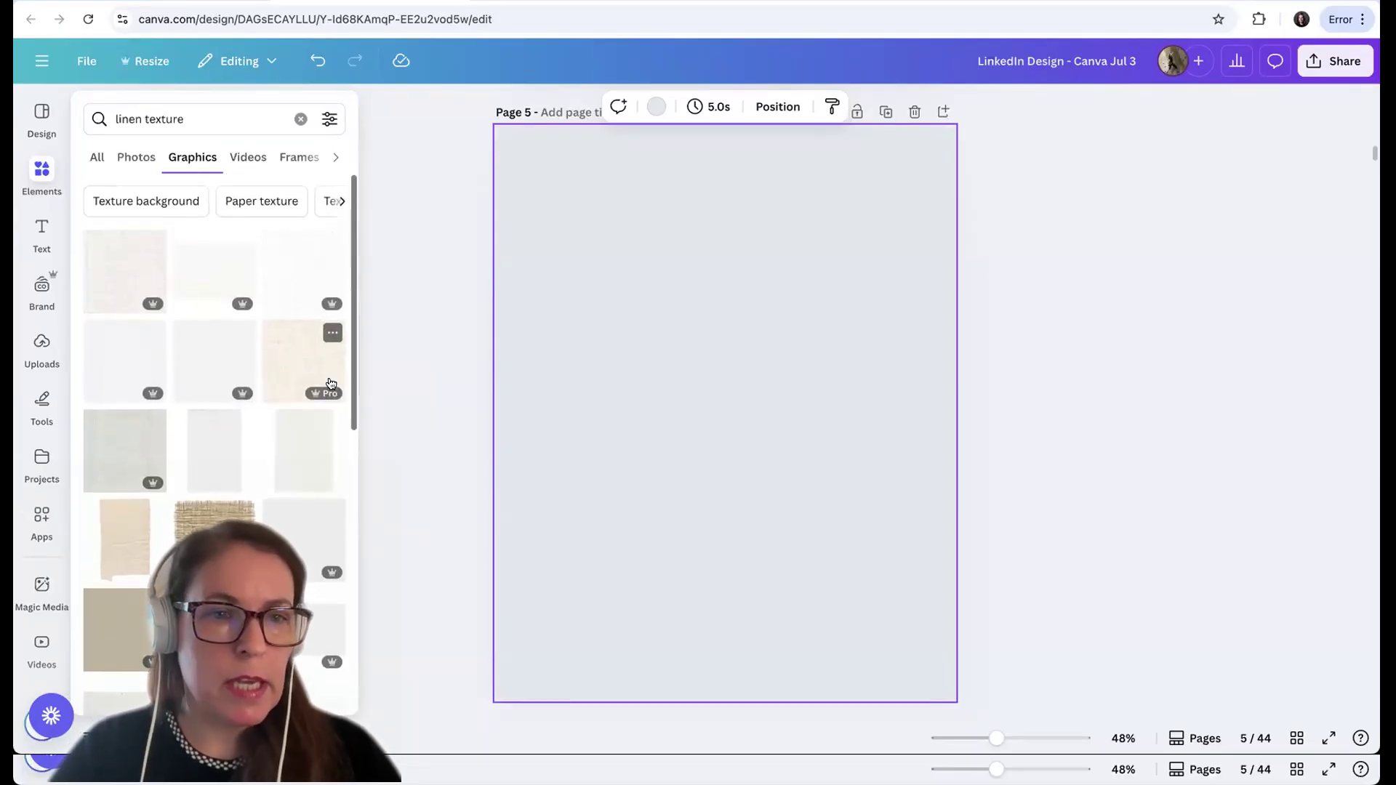
left_click(297, 284)
left_click_drag(715, 423, 585, 233)
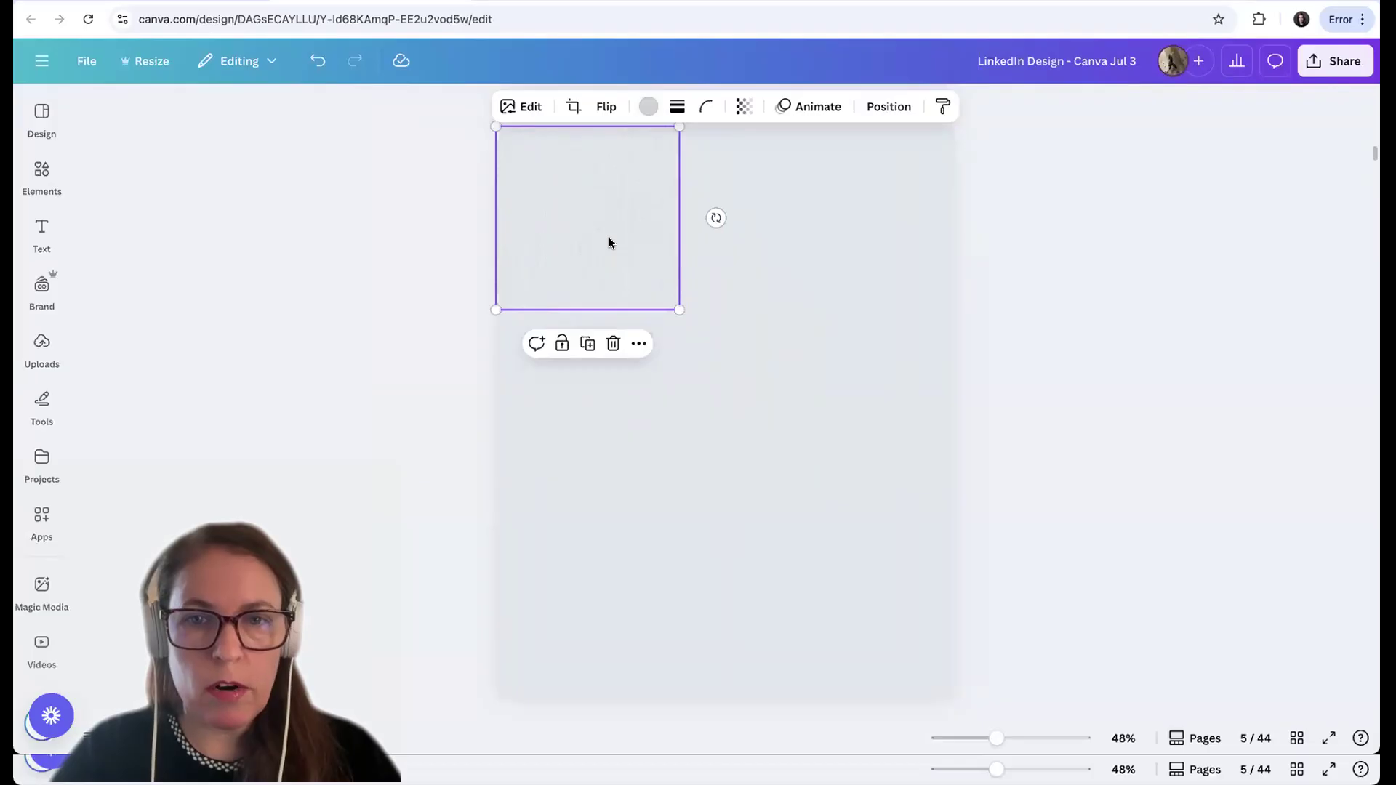
Recolor the linen tile to the light blue-gray from the document colors and set its transparency to 62
left_click(647, 130)
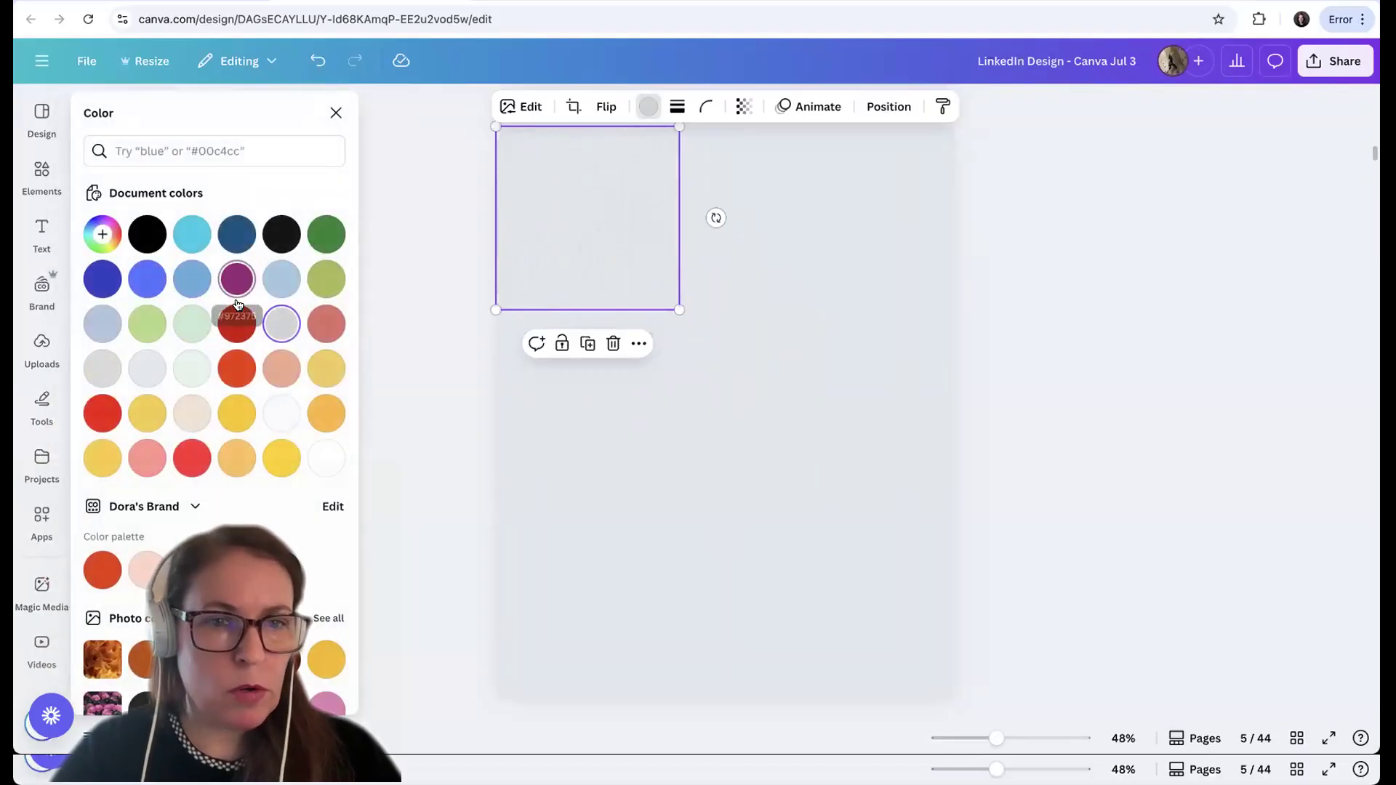
left_click(237, 285)
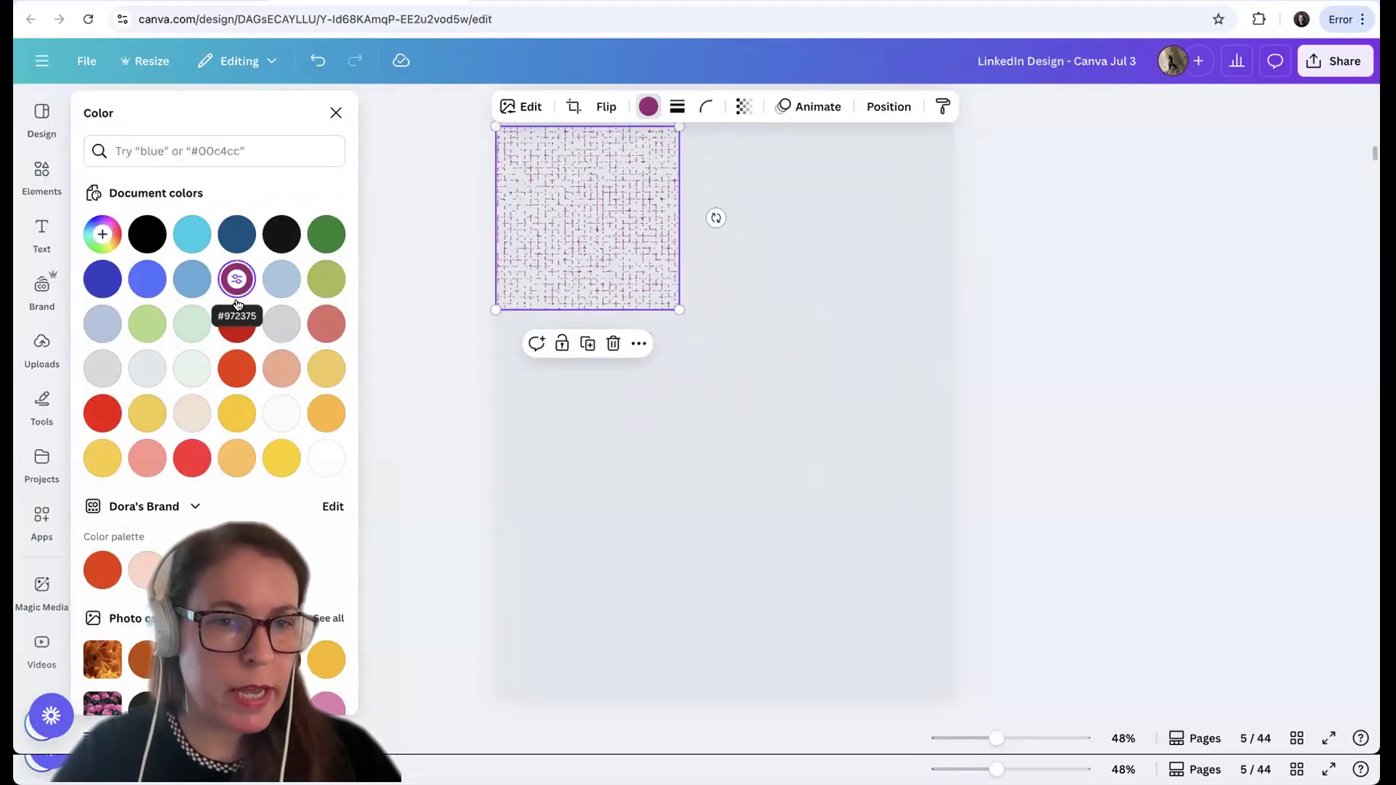
left_click(102, 323)
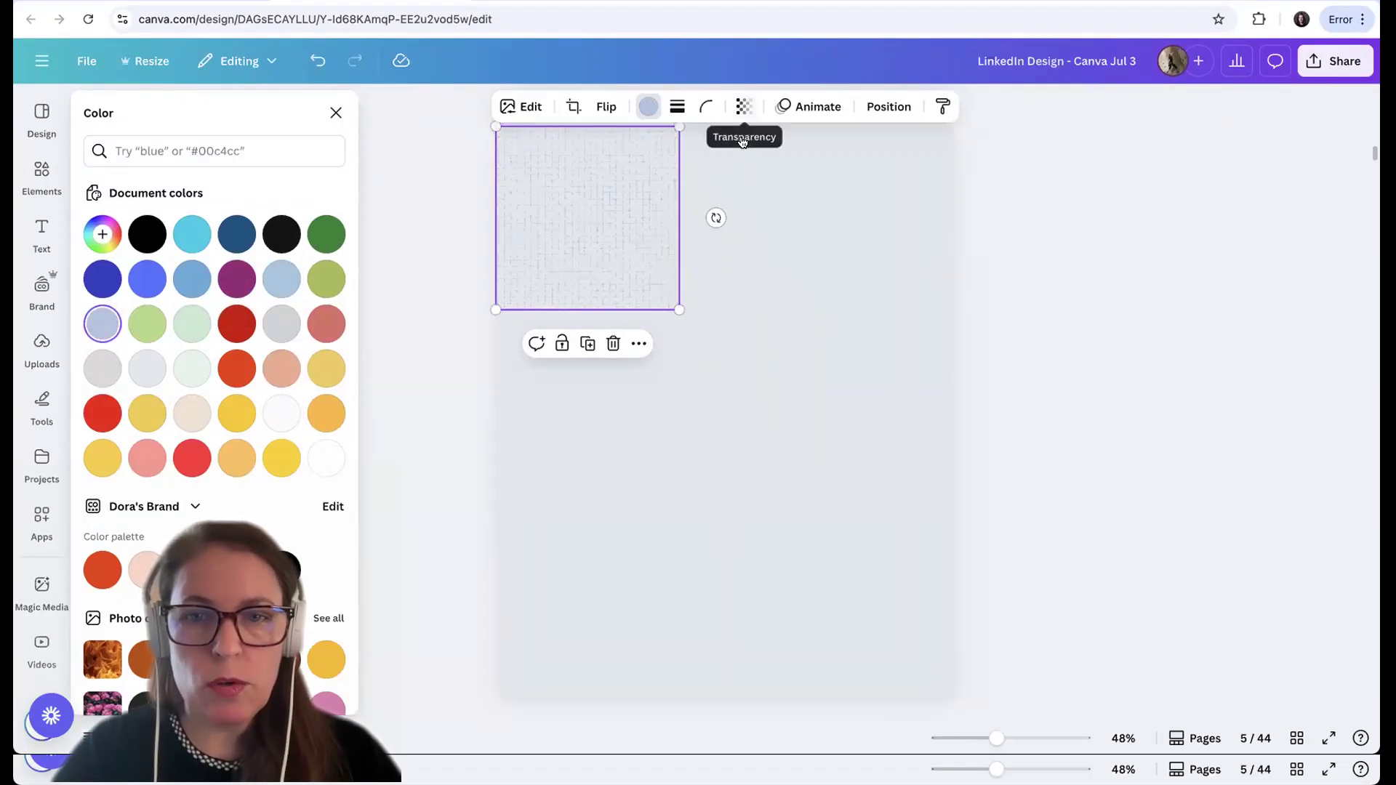
left_click(743, 141)
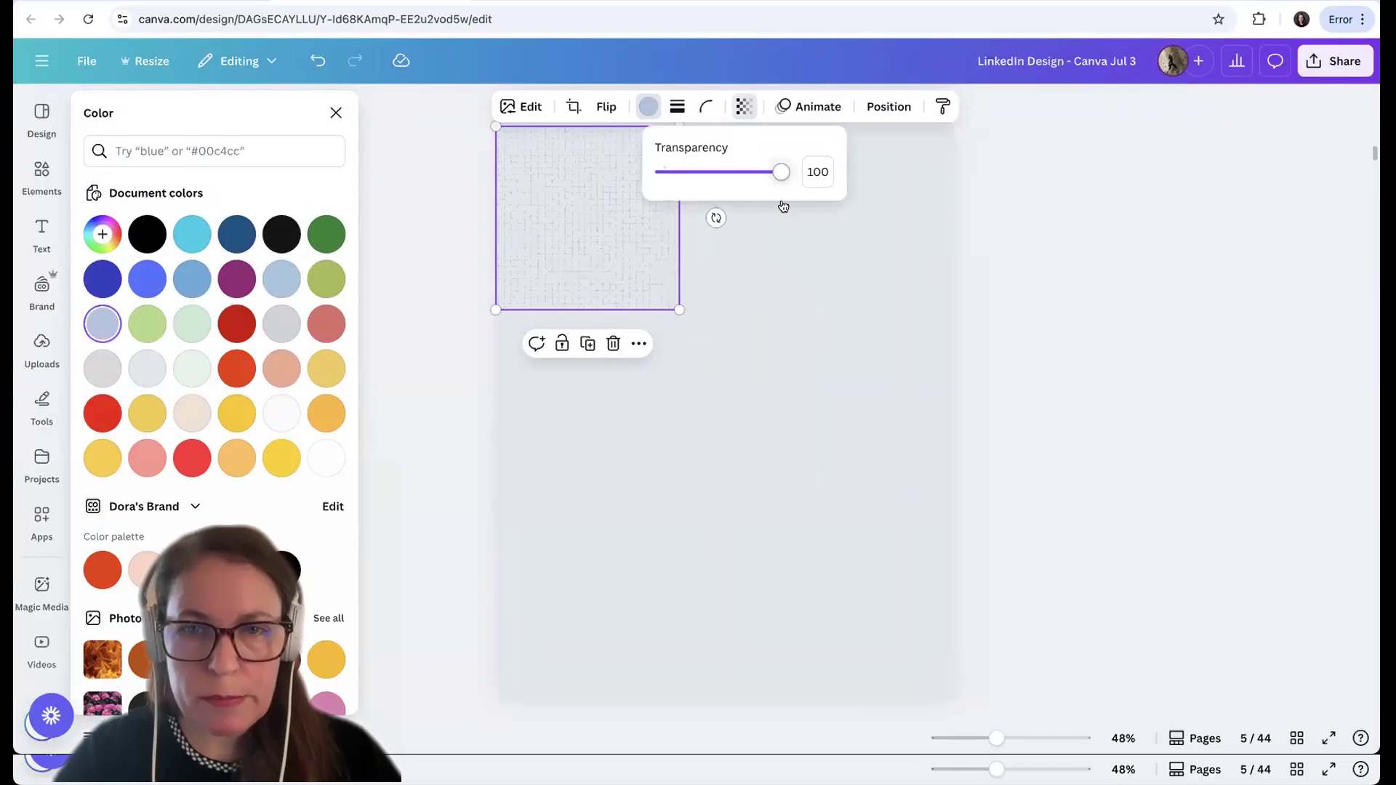
left_click_drag(780, 206, 732, 207)
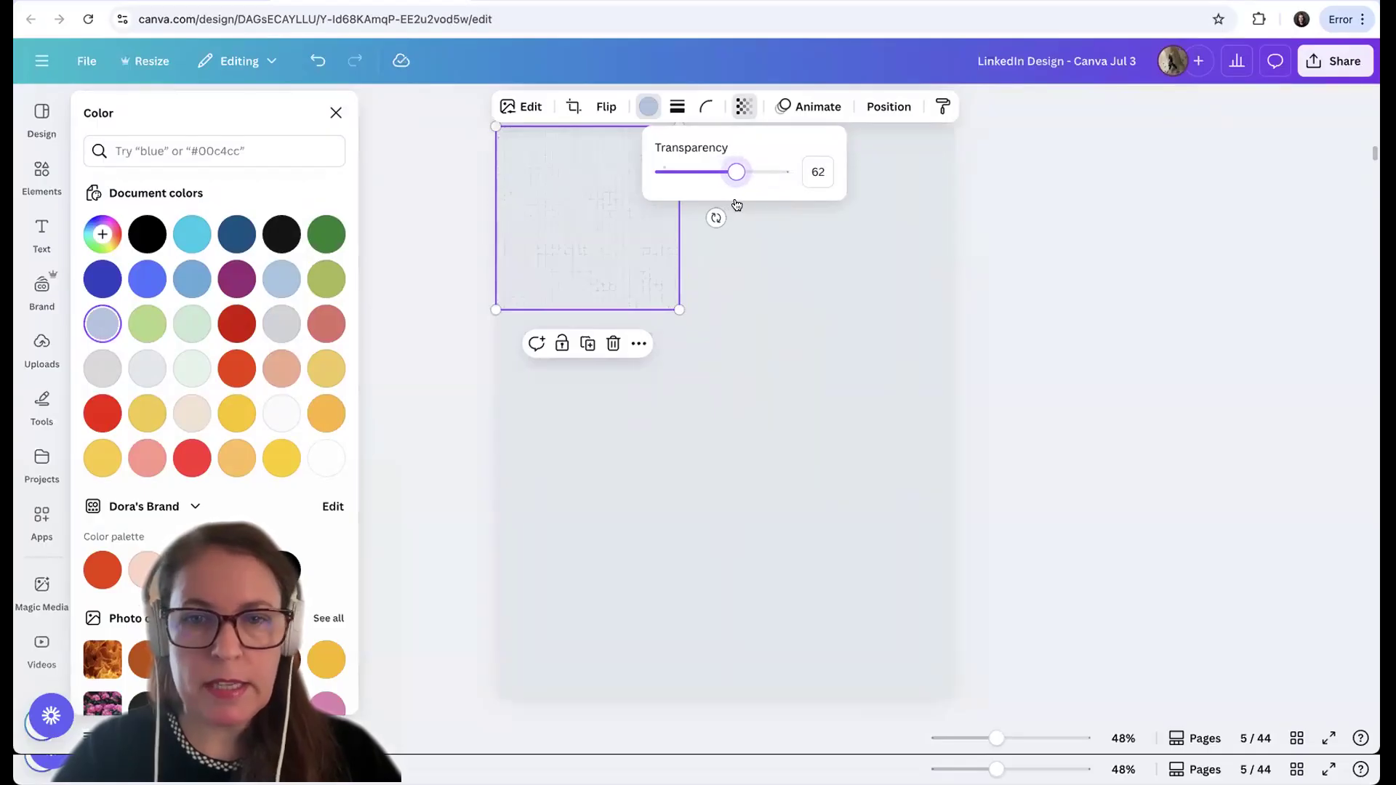
left_click(746, 310)
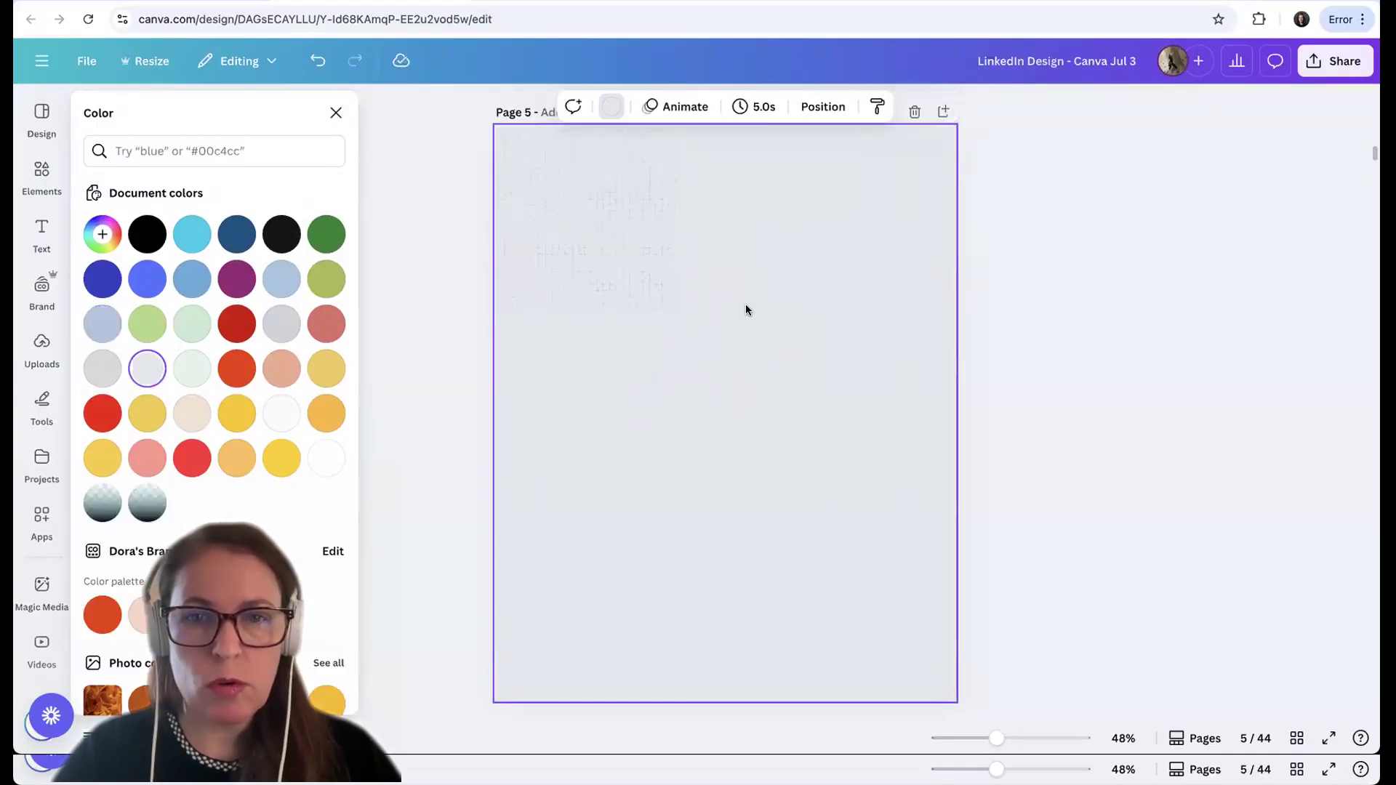
Nudge the linen tile left and up so it sits flush in the upper-left corner of the page
left_click(639, 281)
key("Delete")
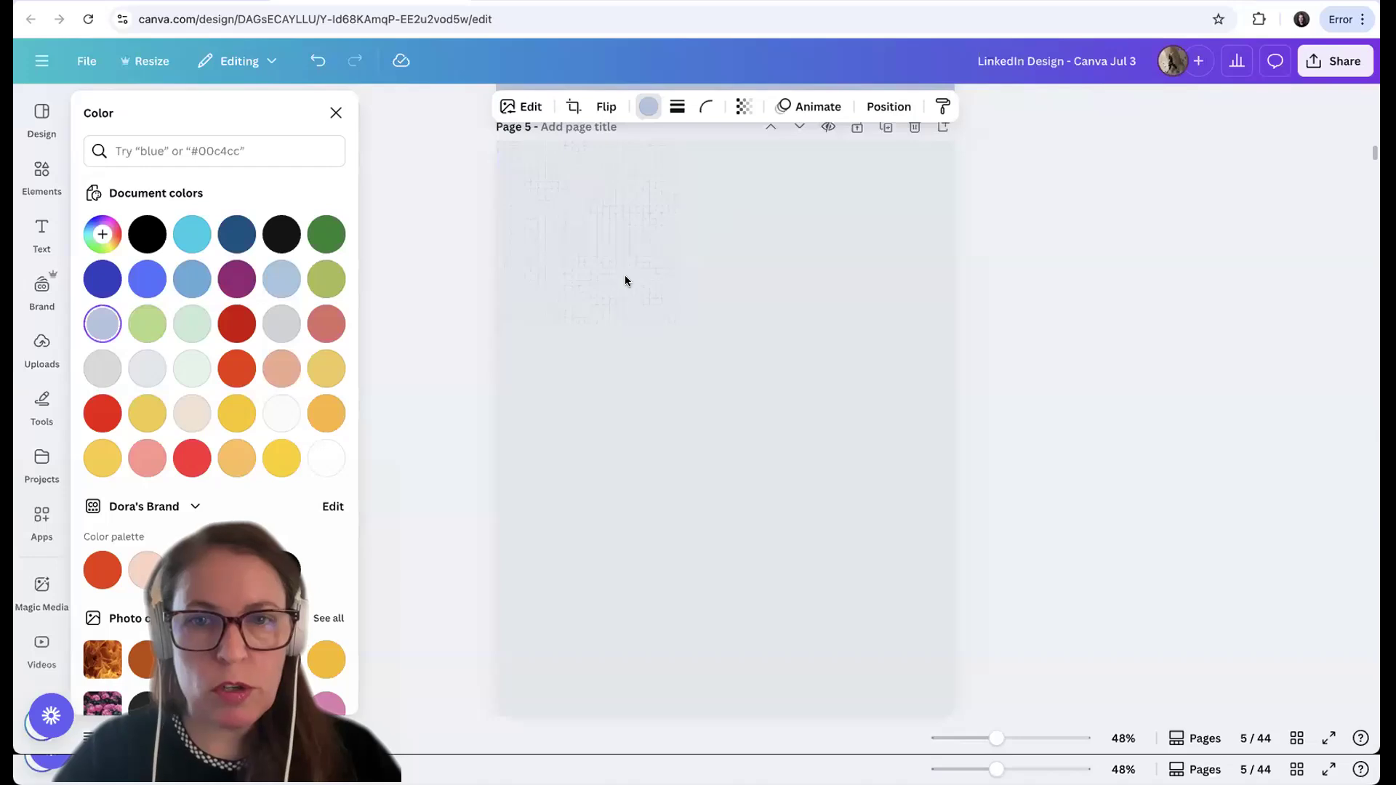
left_click(625, 280)
key("Left")
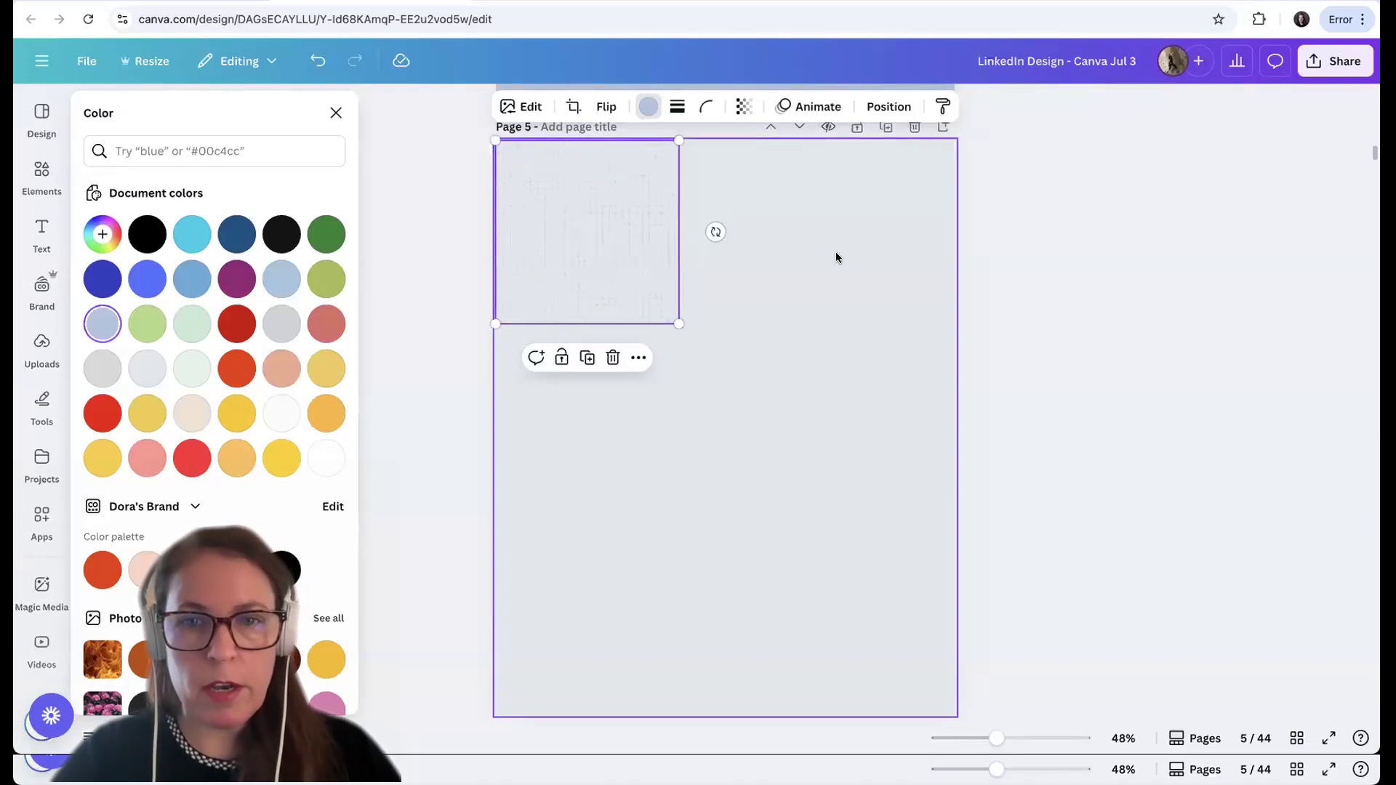
left_click(836, 252)
left_click(591, 237)
key("Up")
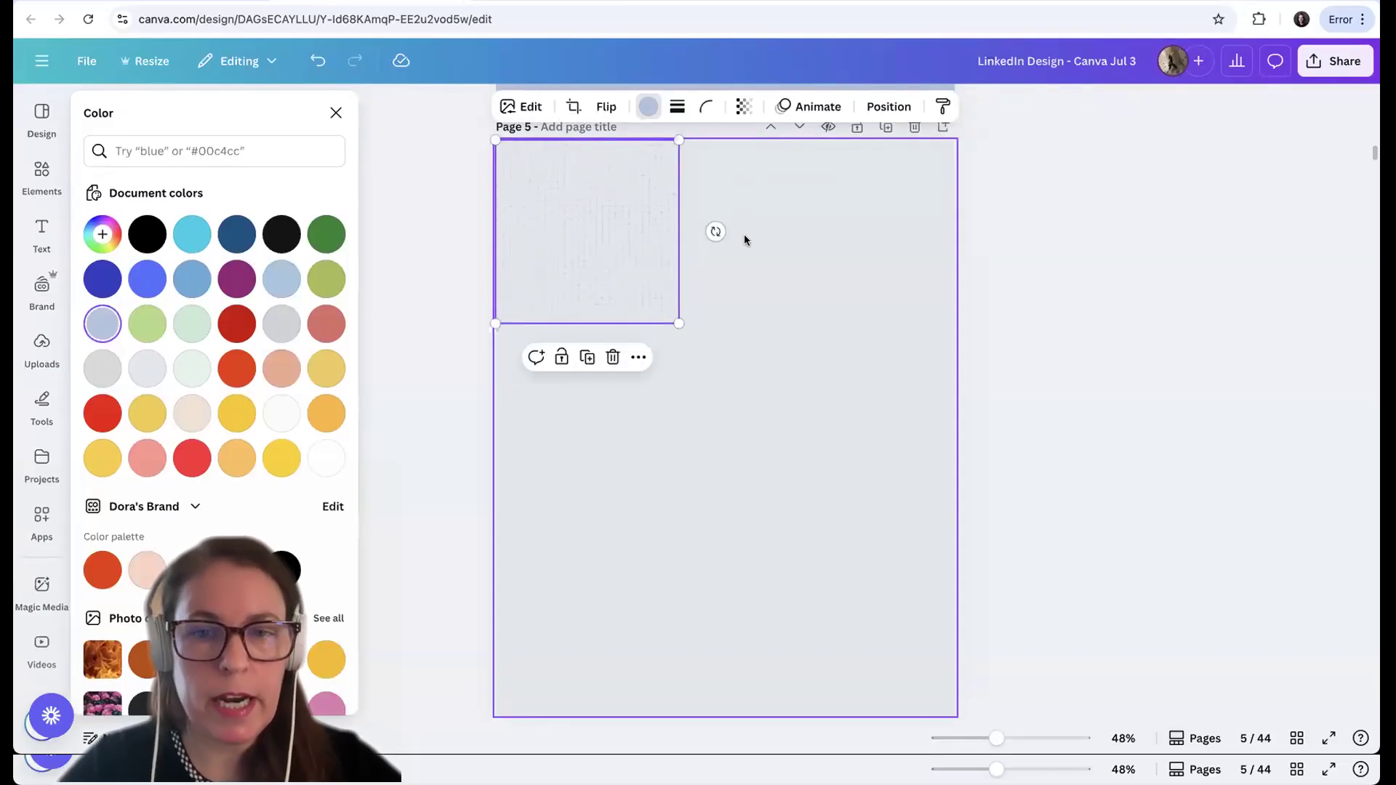
Try enlarging the linen tile past the page width, and undo the resize
left_click_drag(680, 354, 1016, 709)
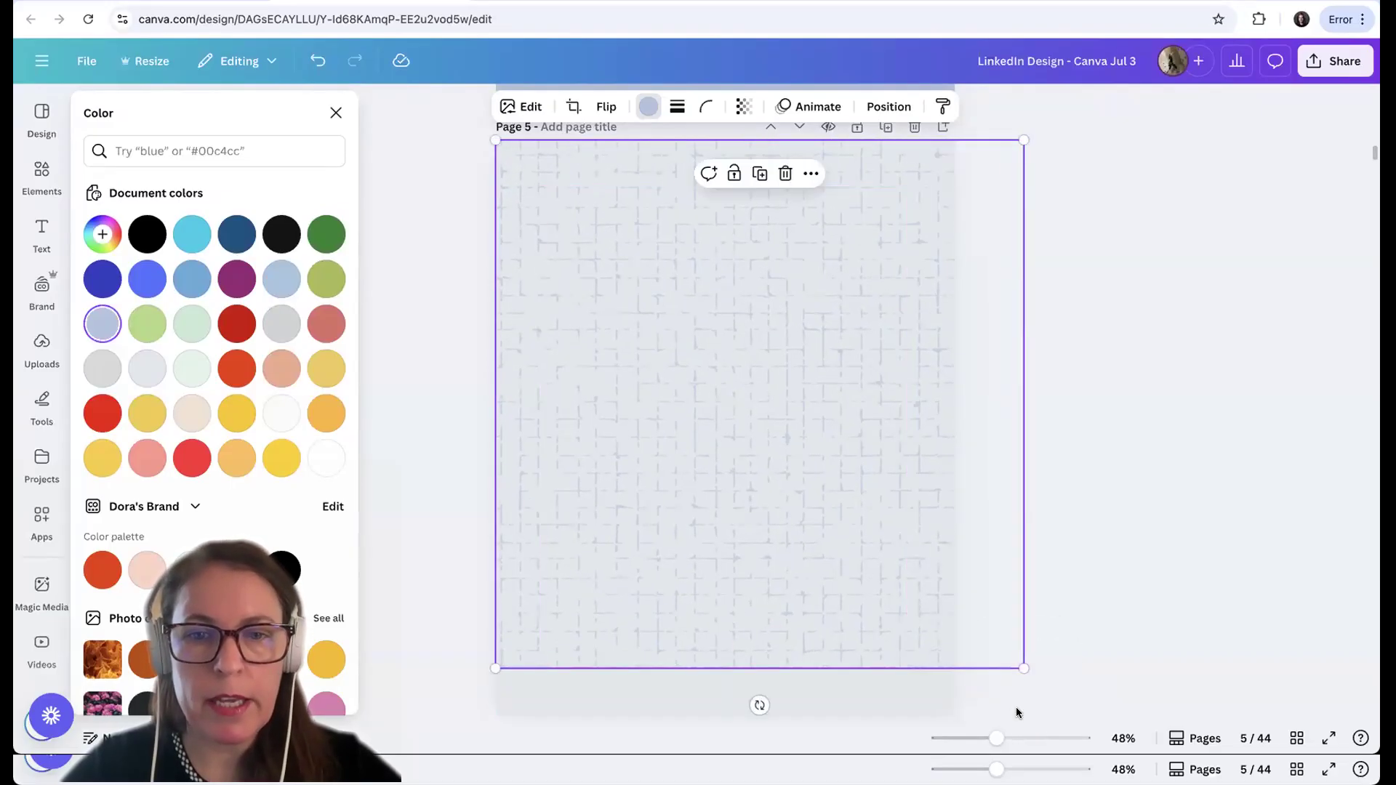
left_click(317, 72)
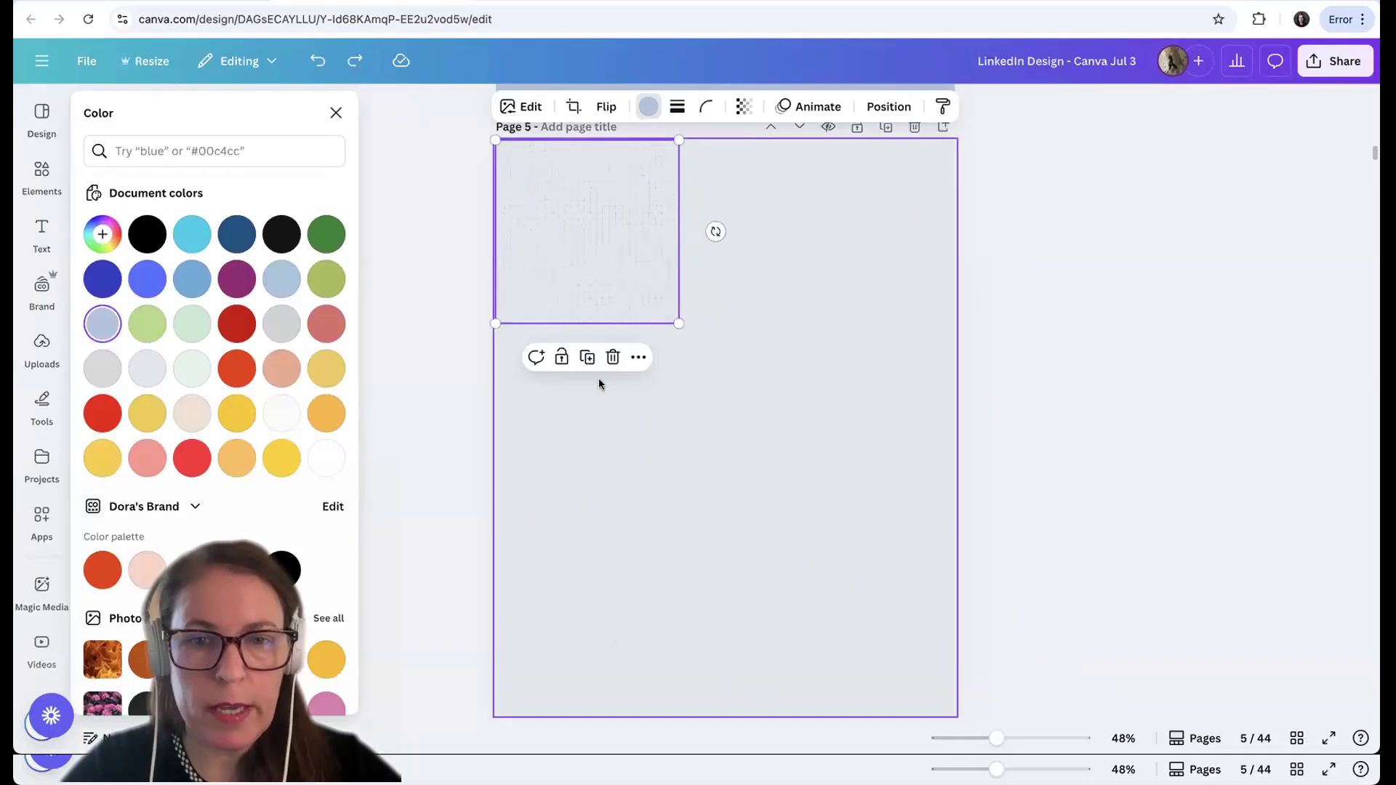
Duplicate the linen tile twice and set the copies edge to edge, forming a row of three across the page
left_click(587, 357)
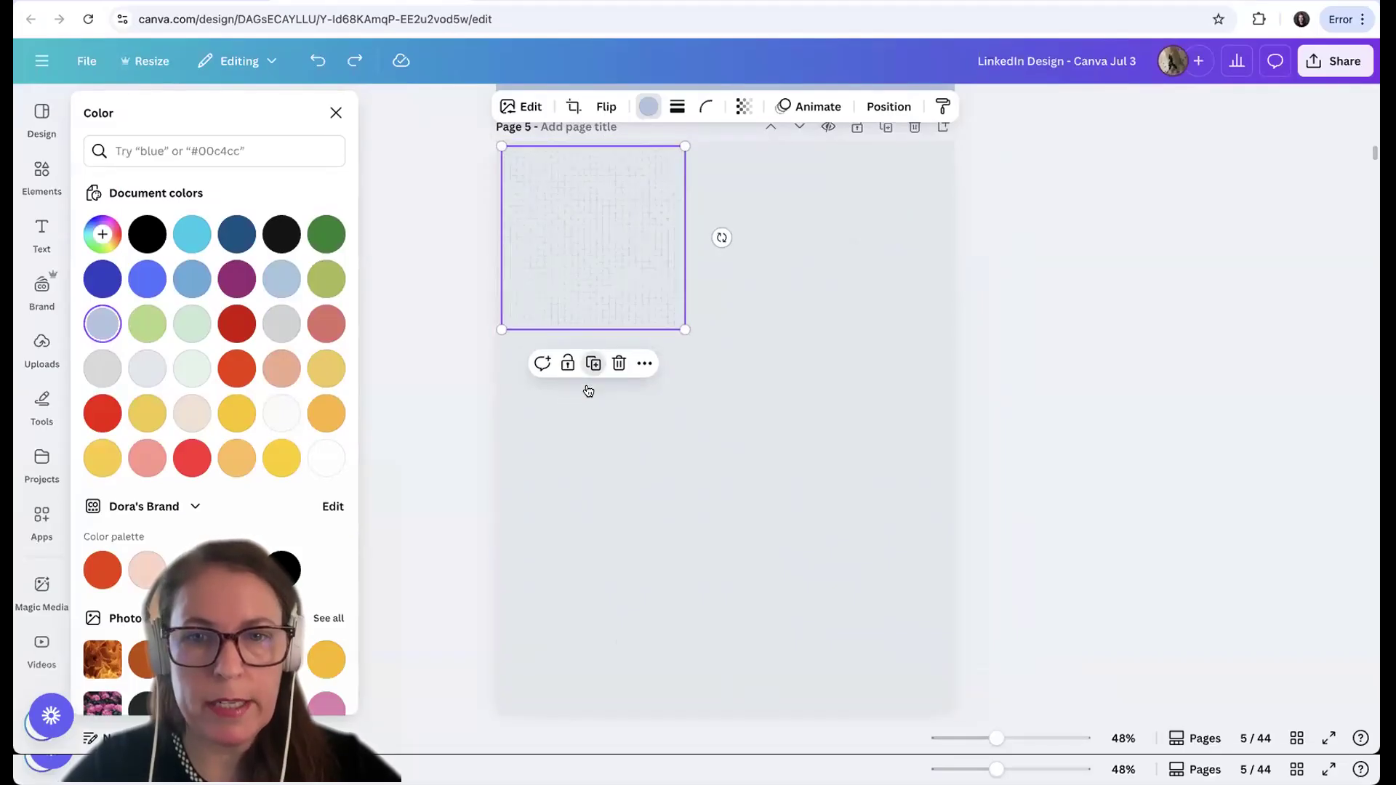
left_click_drag(608, 247, 772, 241)
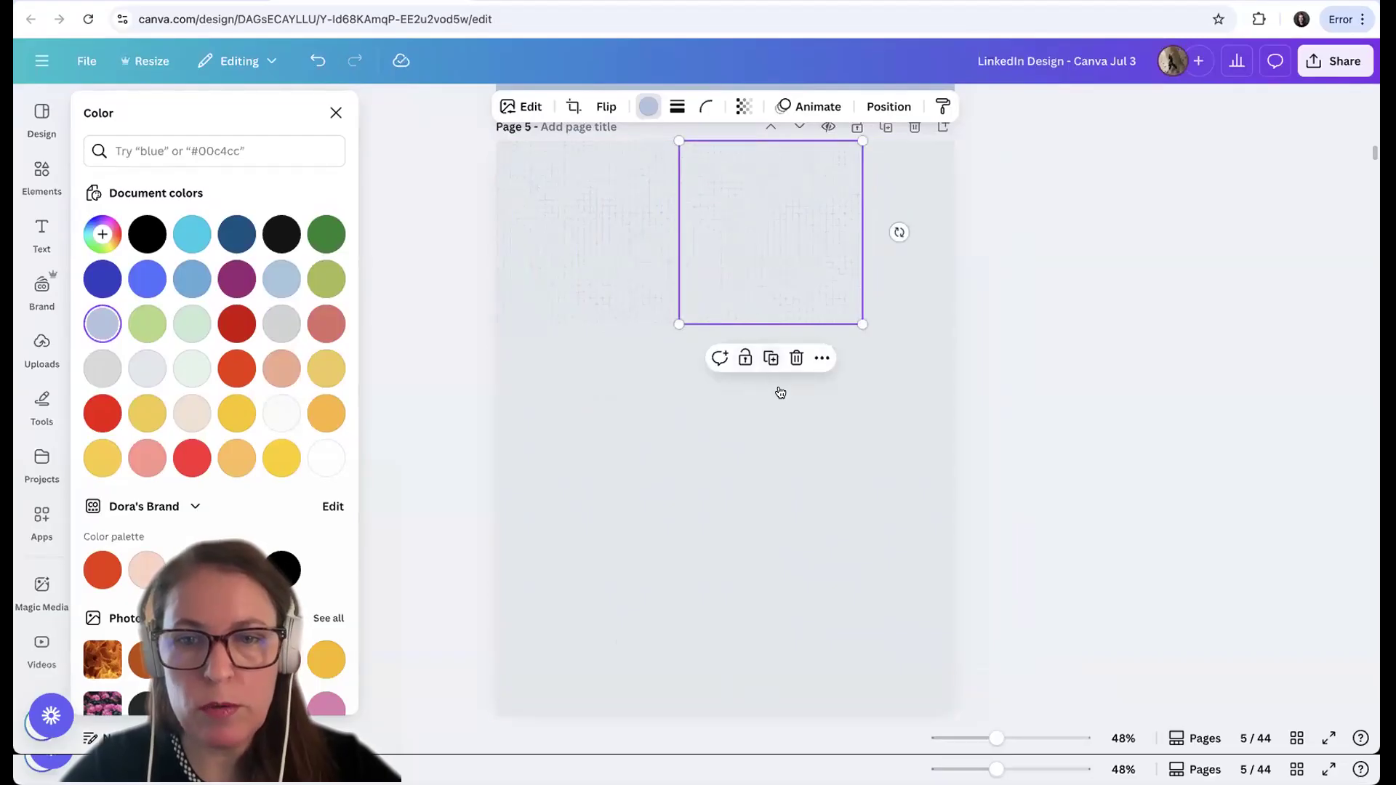
left_click(771, 358)
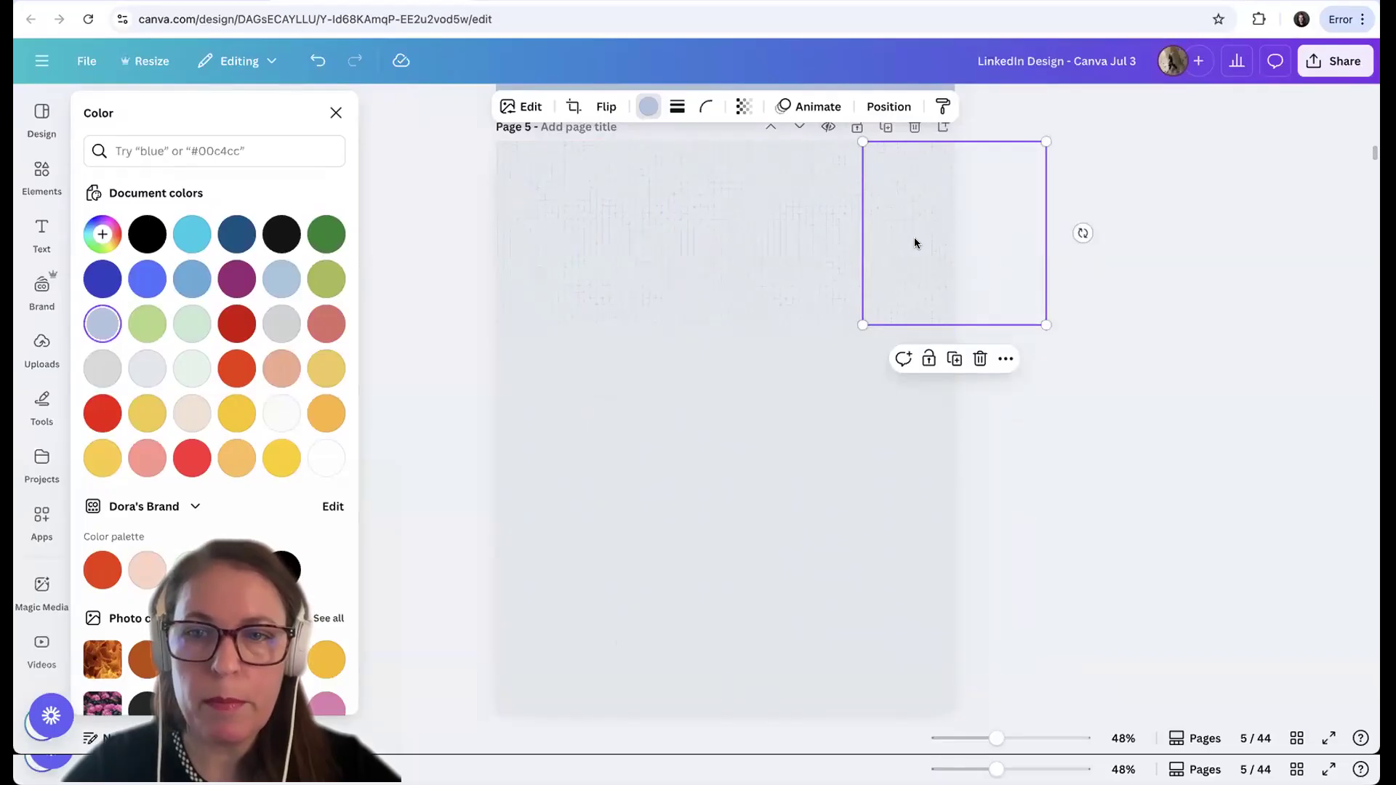
Select all three linen tiles in the row and align them by their top edges
left_click(560, 252)
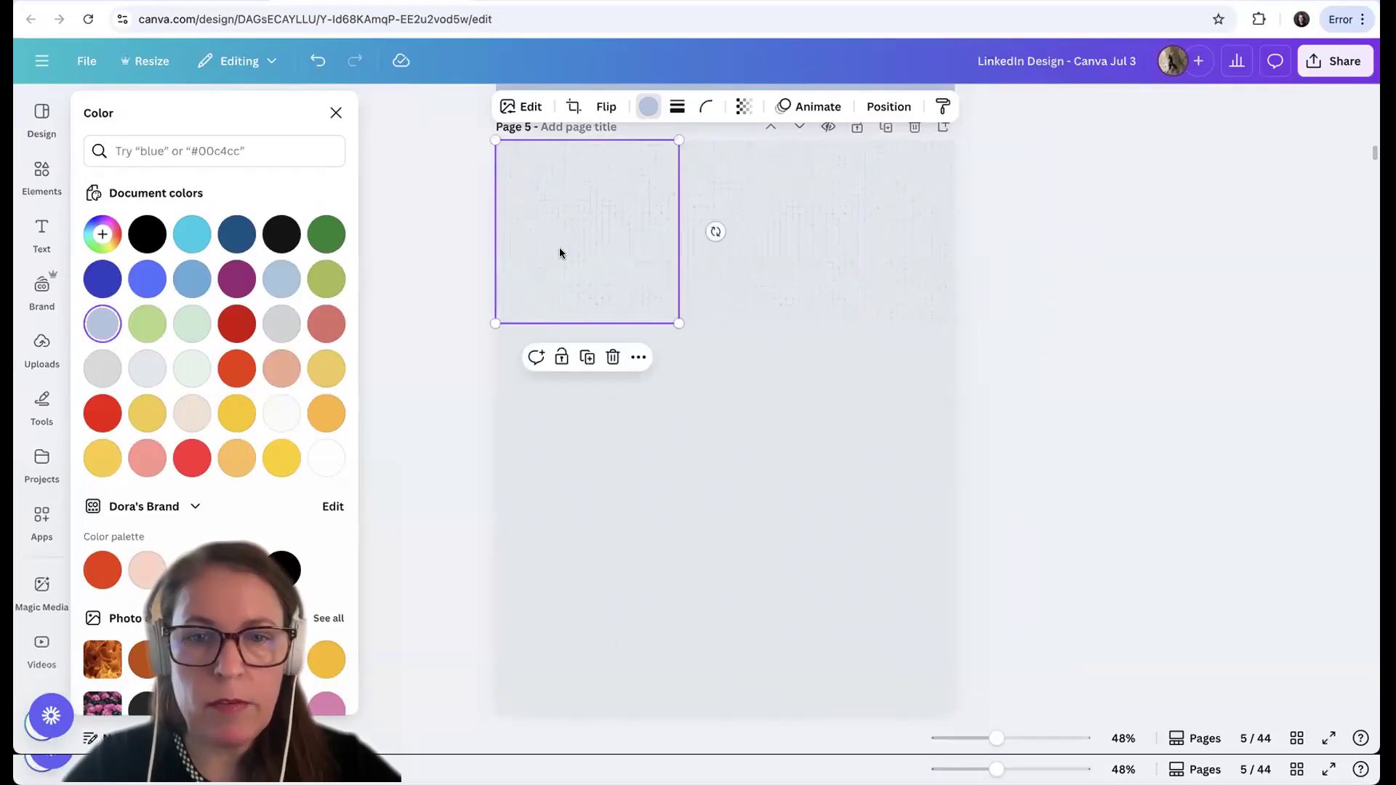
left_click(755, 228, "shift")
left_click(889, 213, "shift")
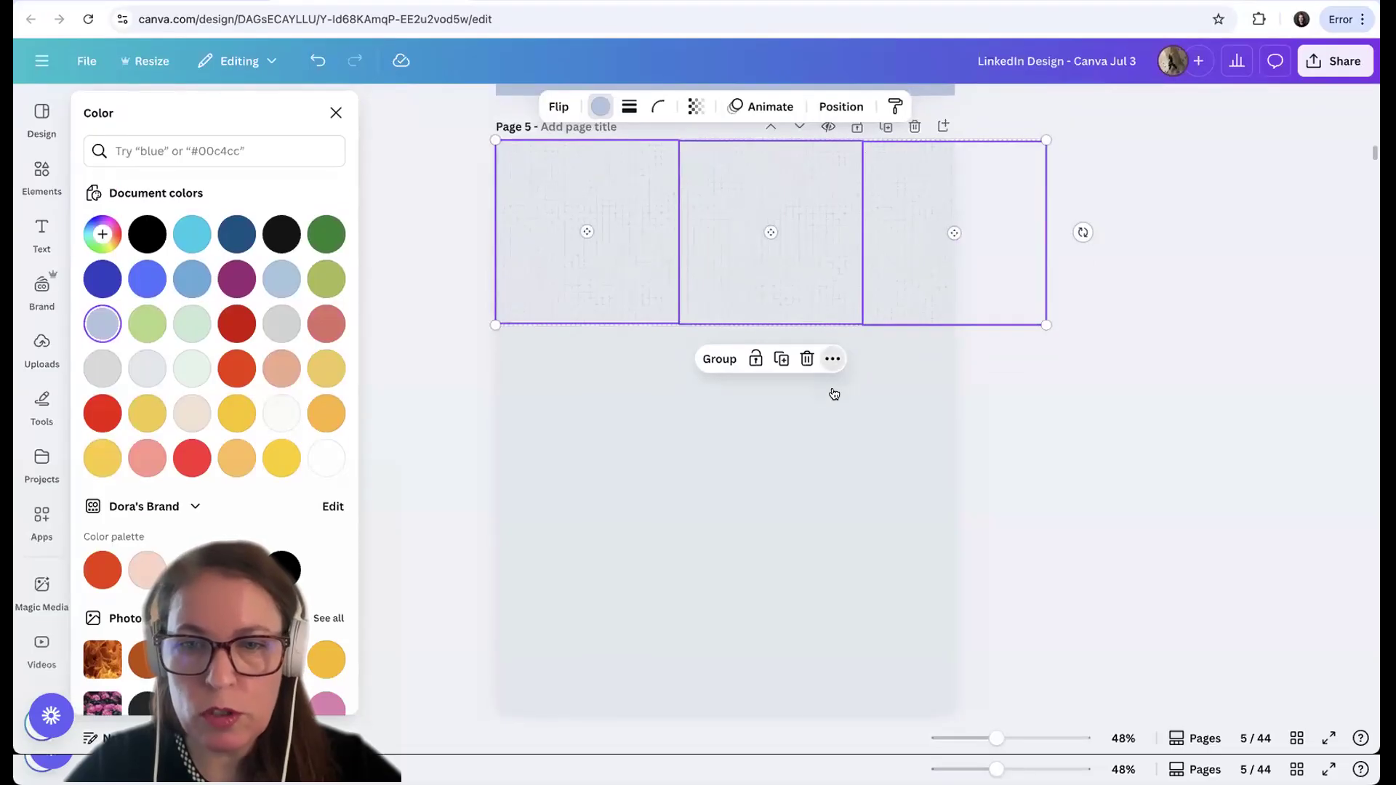
left_click(833, 359)
mouse_move(896, 605)
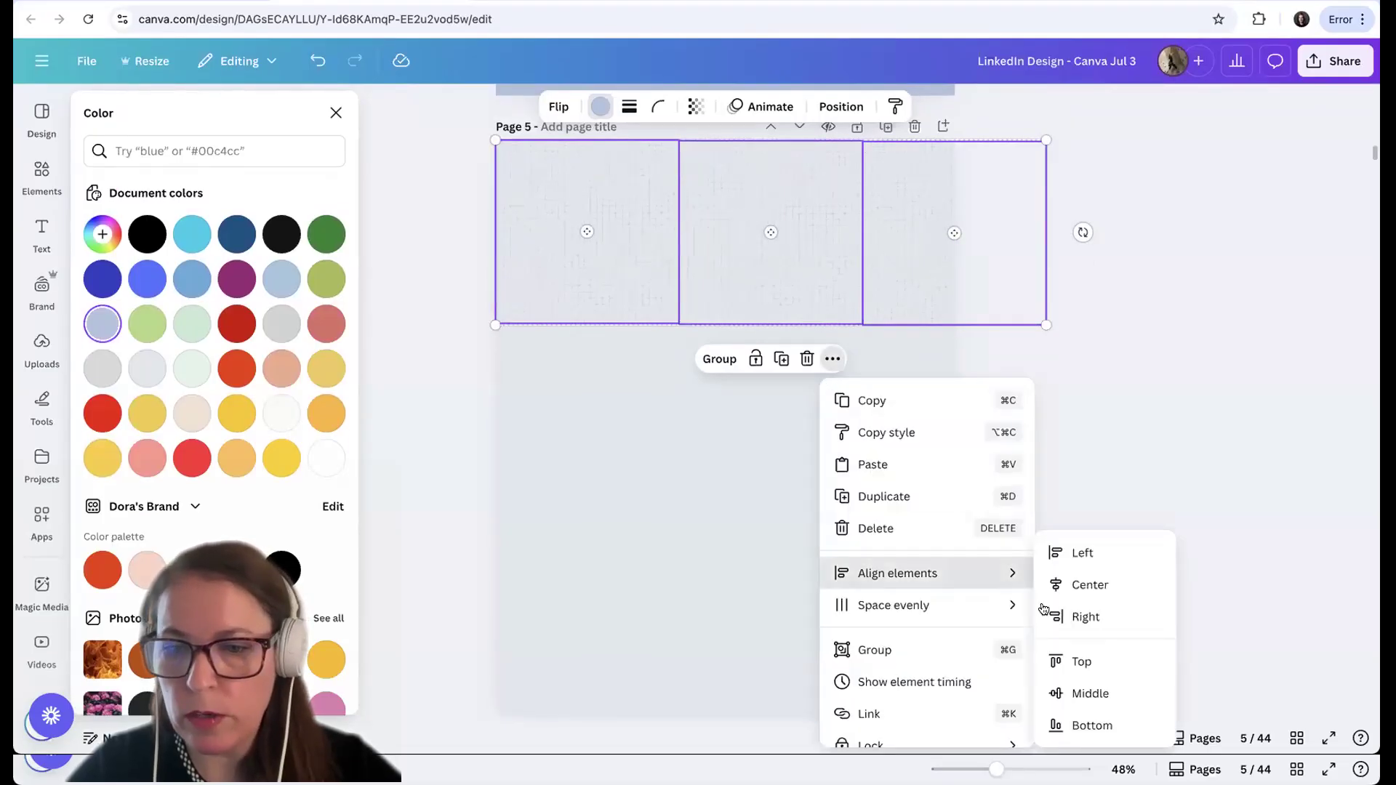
left_click(1076, 693)
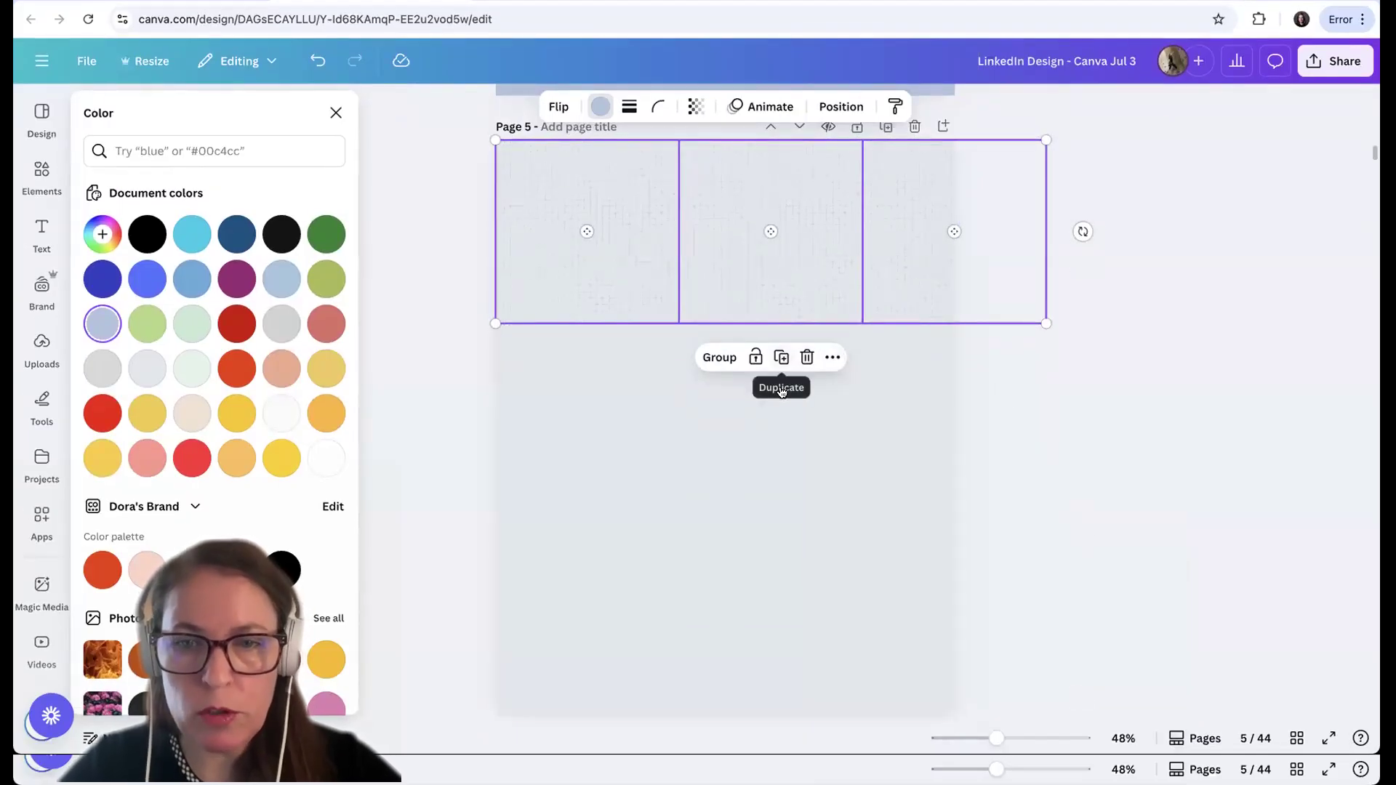
Duplicate the row of linen tiles three times, stacking the copies downward to cover the whole page
left_click(781, 391)
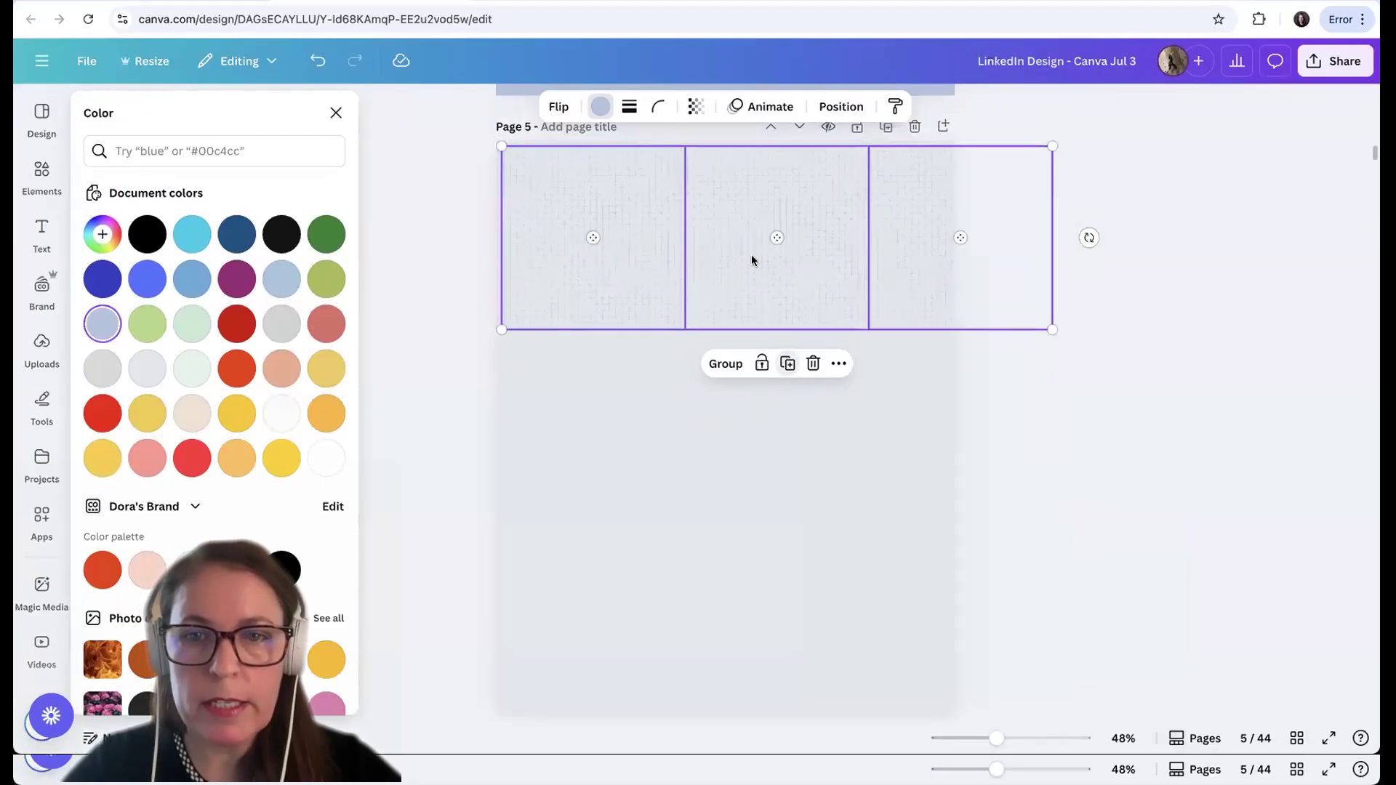
left_click_drag(738, 213, 736, 395)
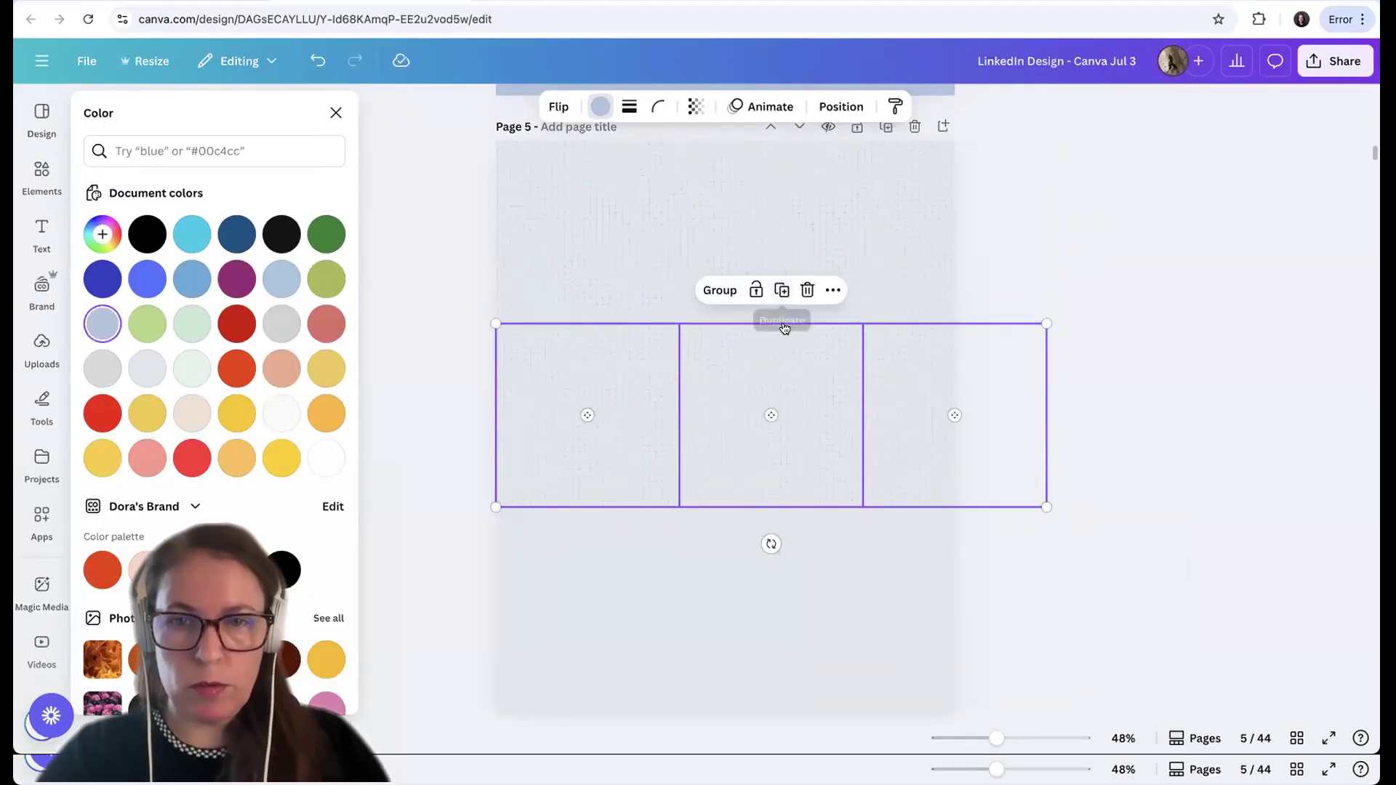
left_click(781, 290)
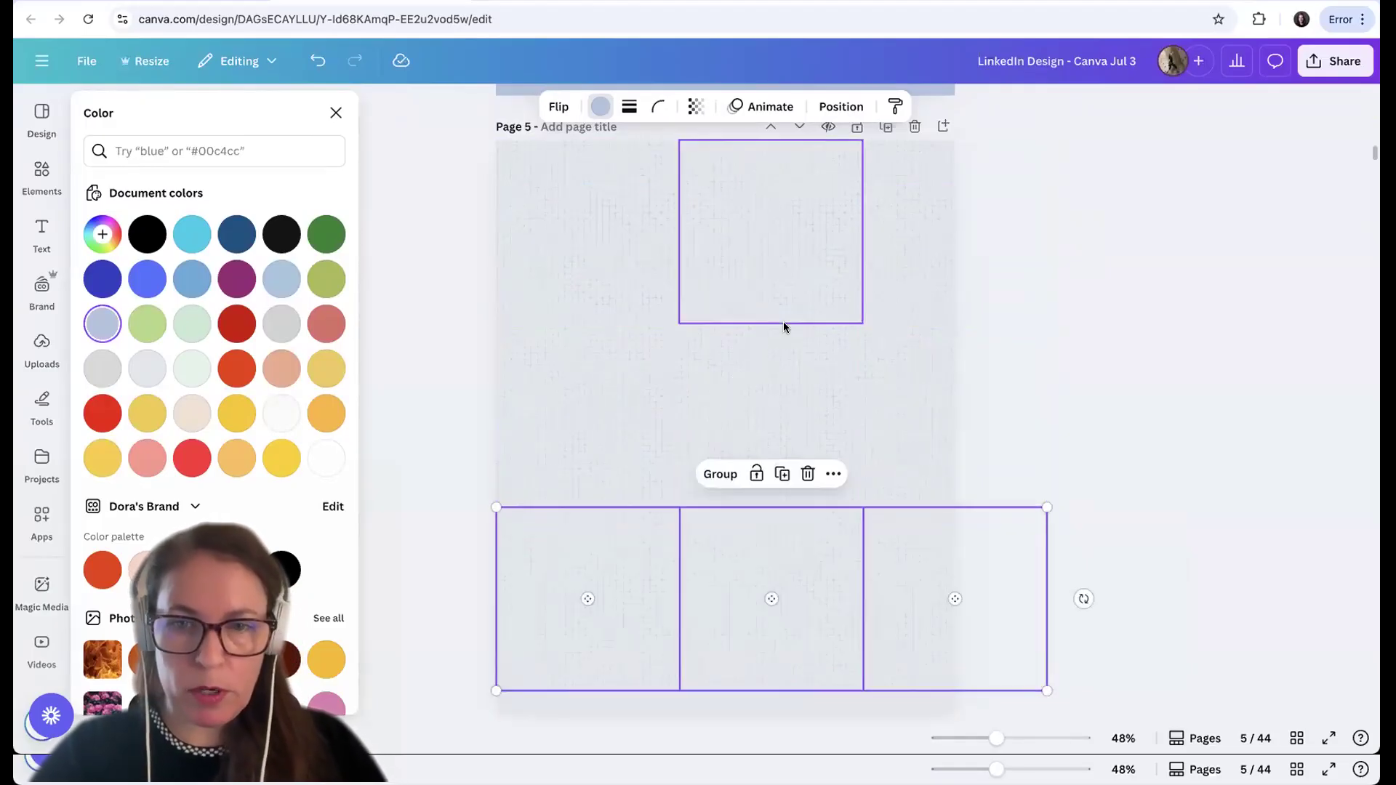
left_click(781, 506)
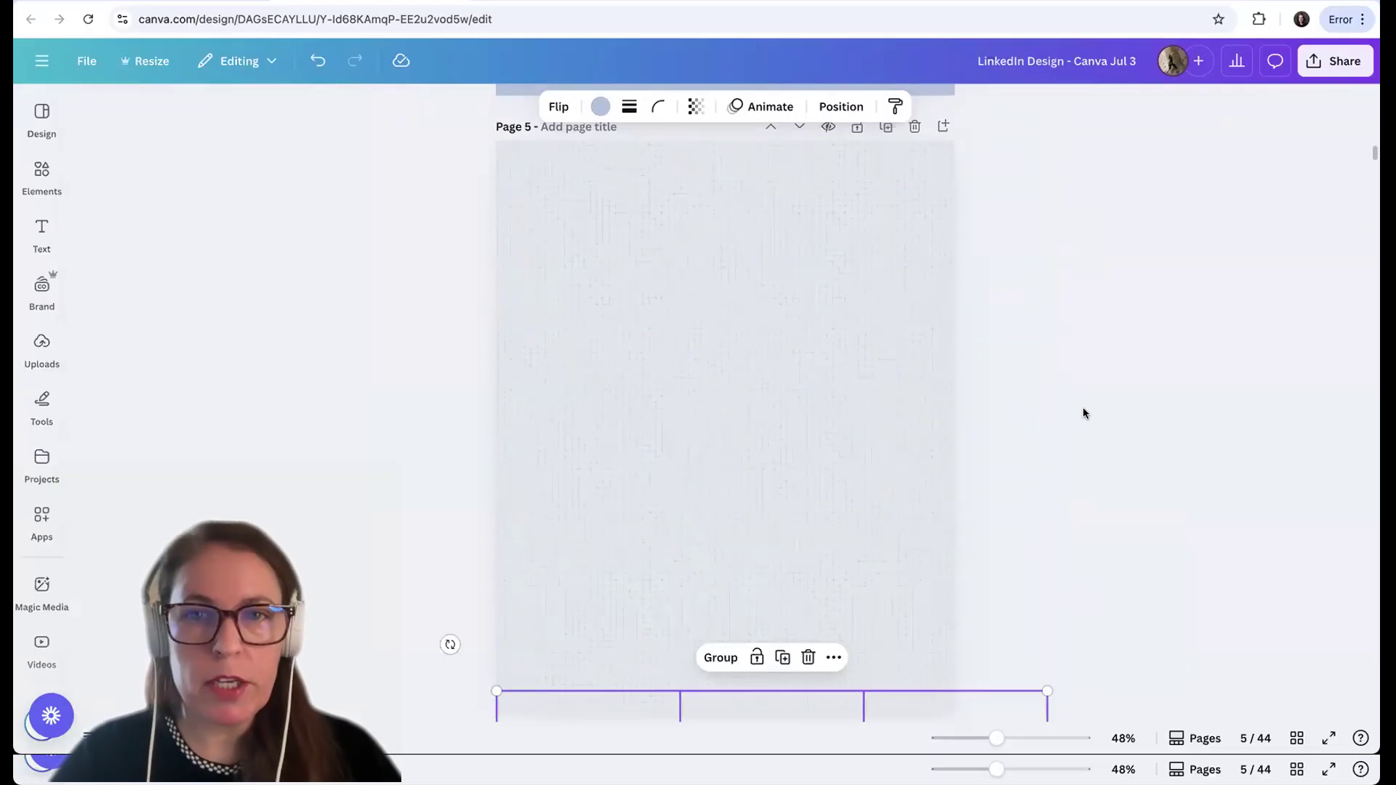
left_click(870, 321)
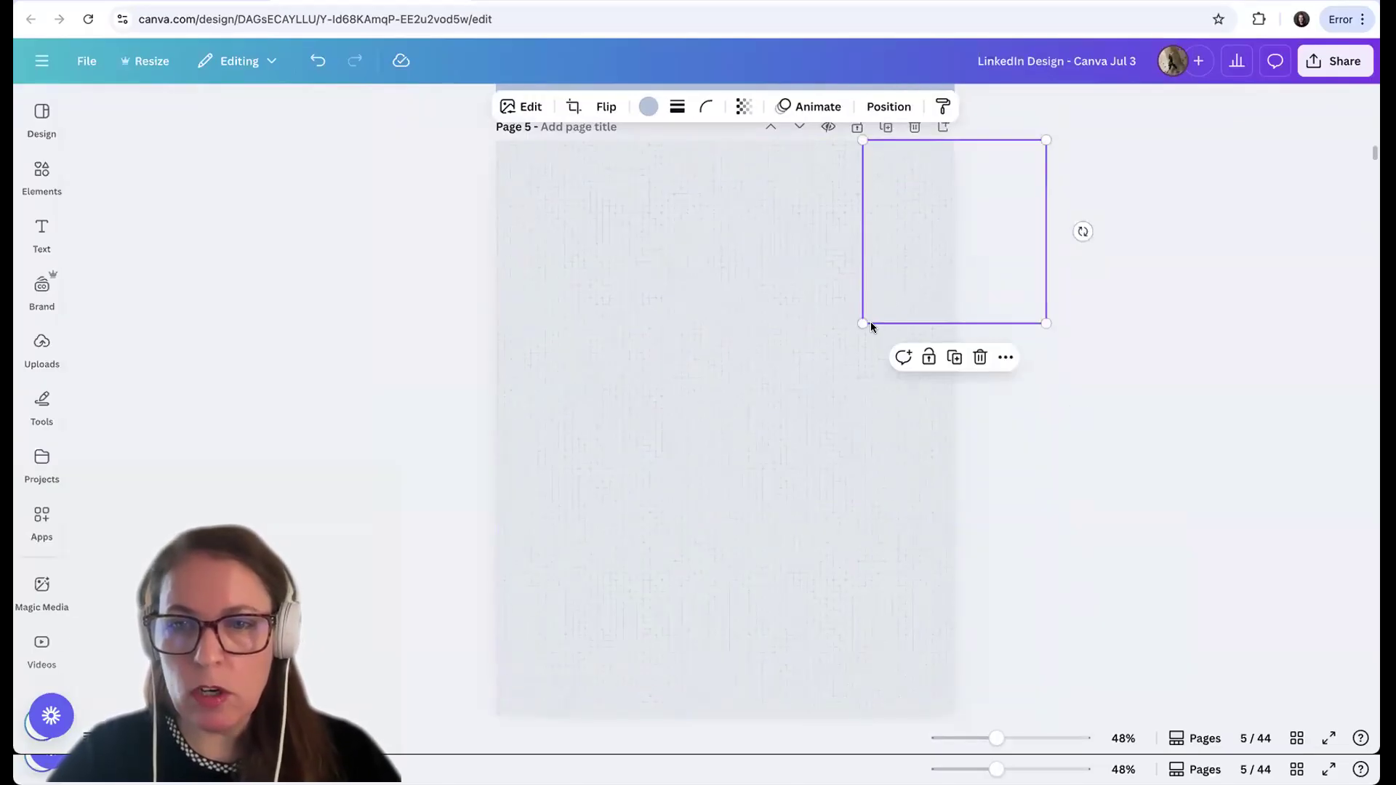
scroll(984, 245, "down", 1)
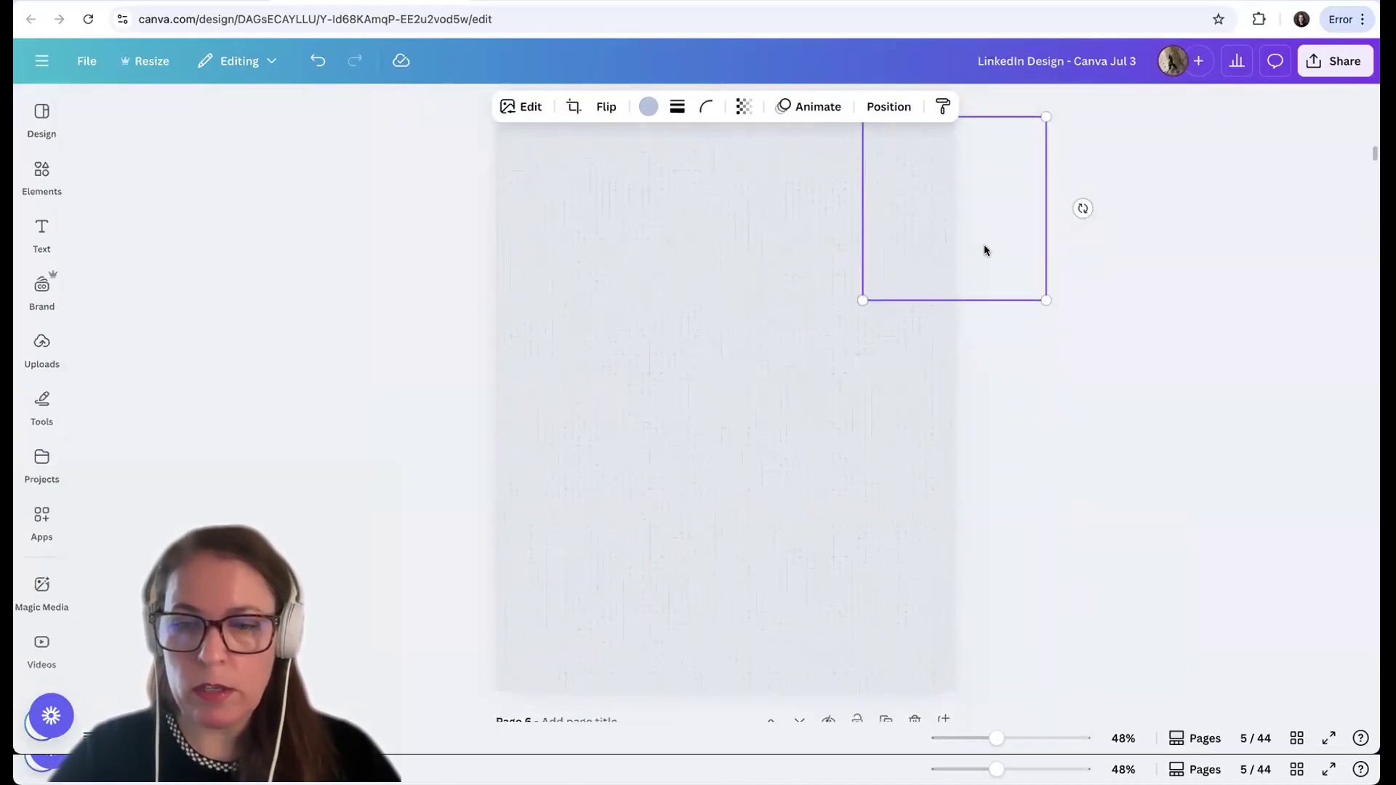
scroll(904, 447, "down", 1)
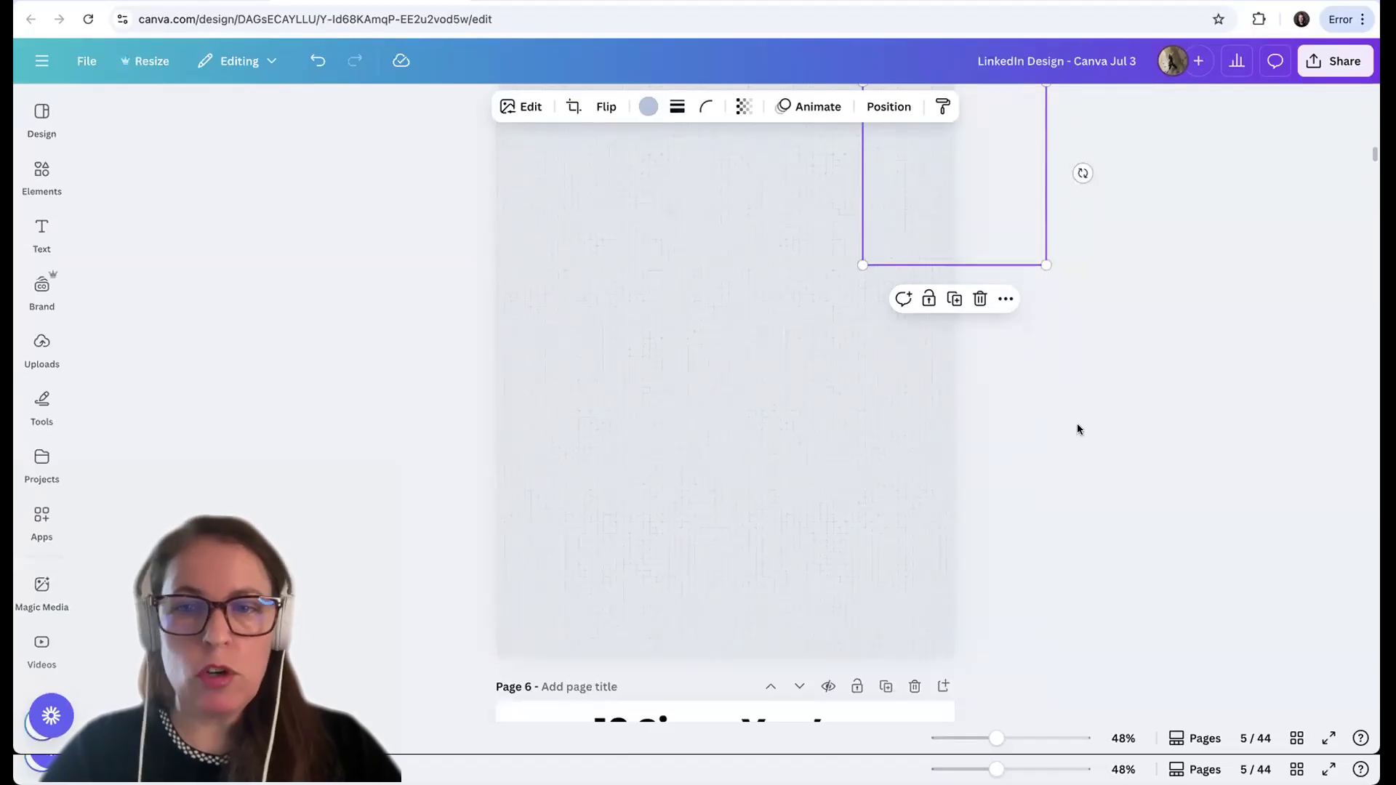
scroll(1118, 324, "up", 1)
scroll(1118, 324, "up", 1)
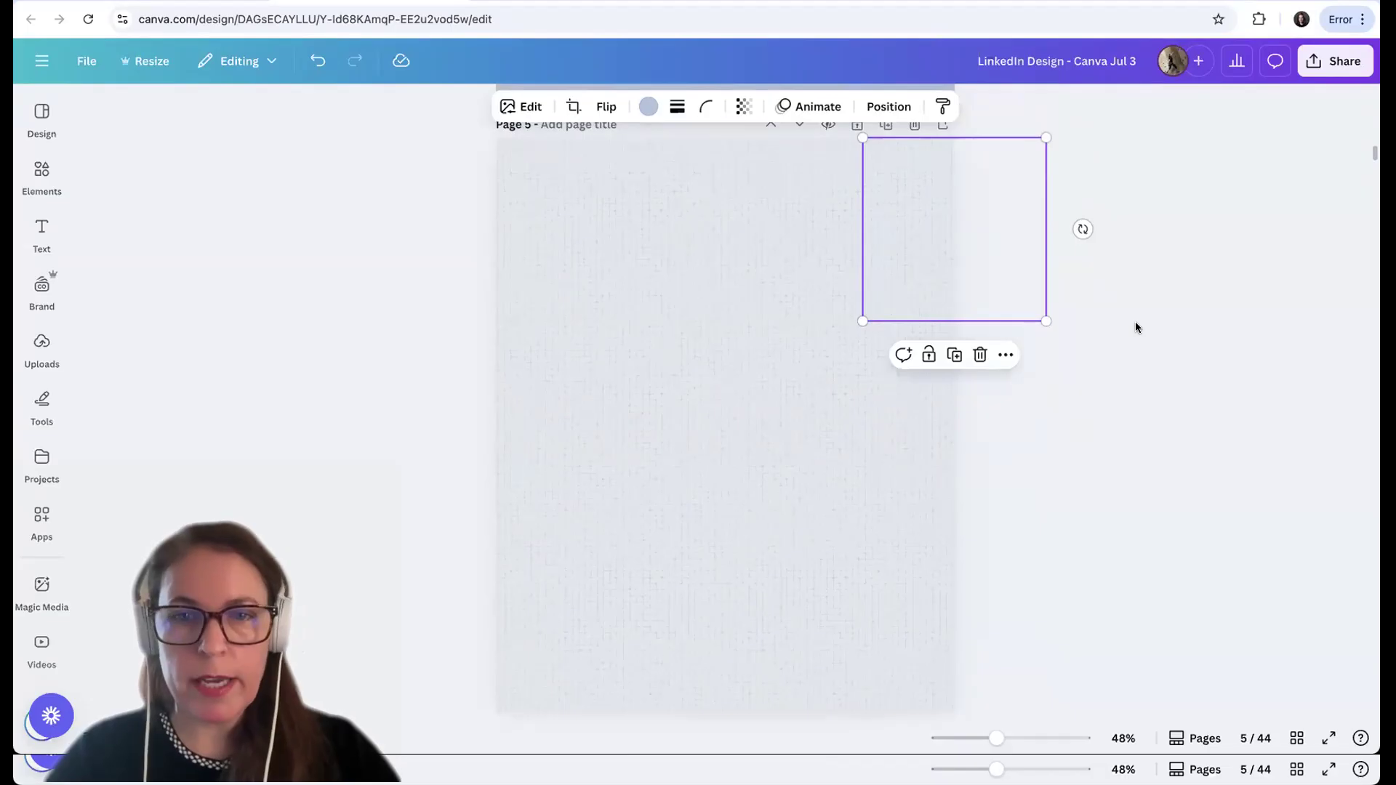
left_click(1138, 327)
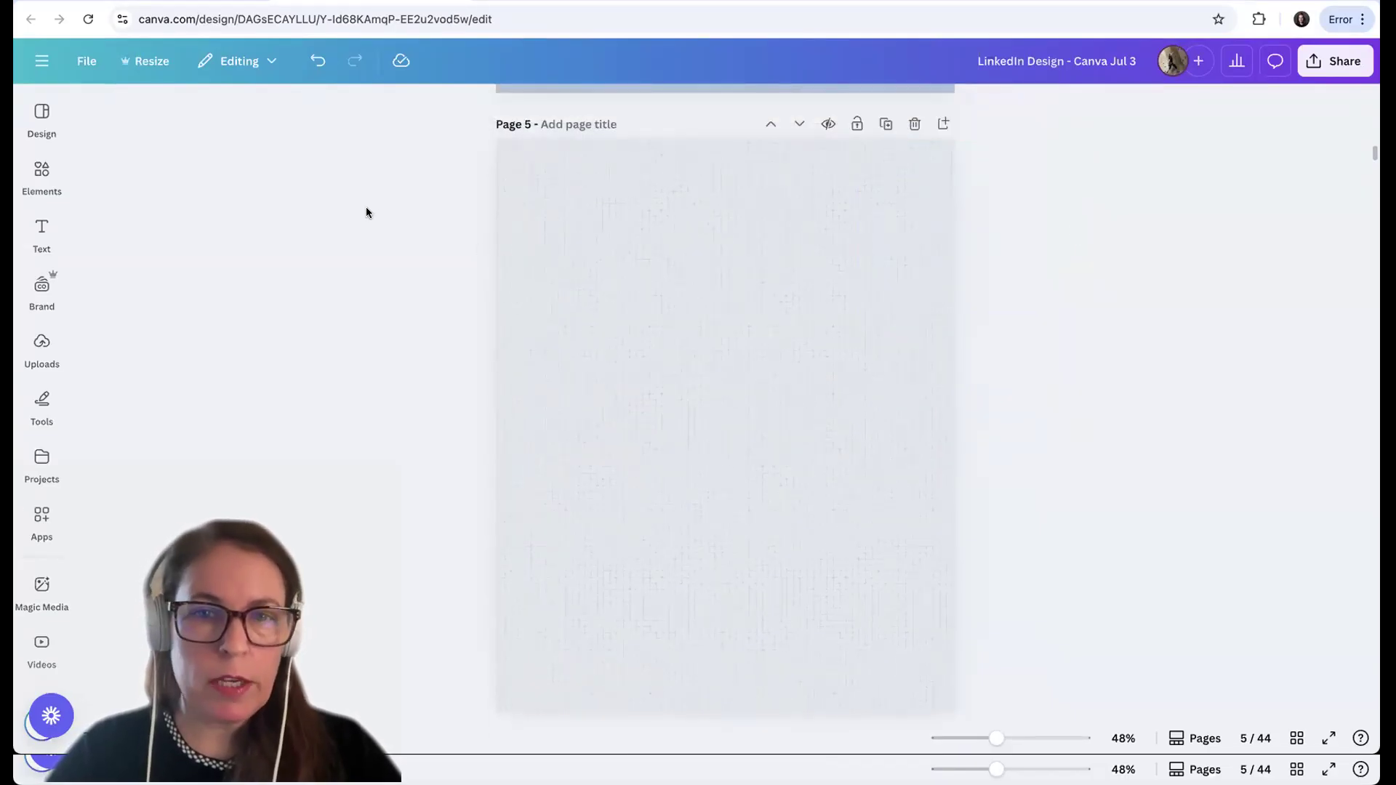
Select all linen tiles on page 5, group them, and lock the group in place
left_click_drag(440, 146, 953, 756)
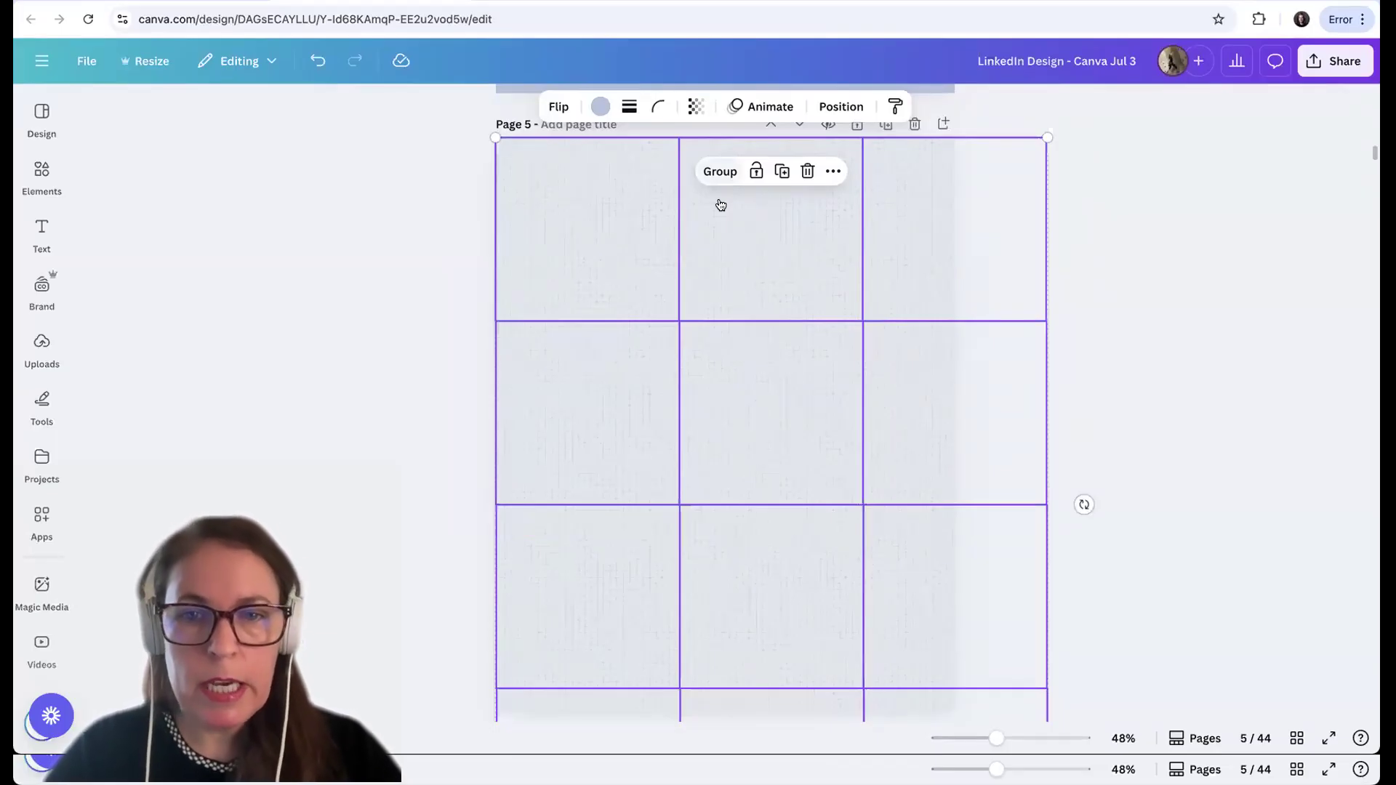
left_click(719, 172)
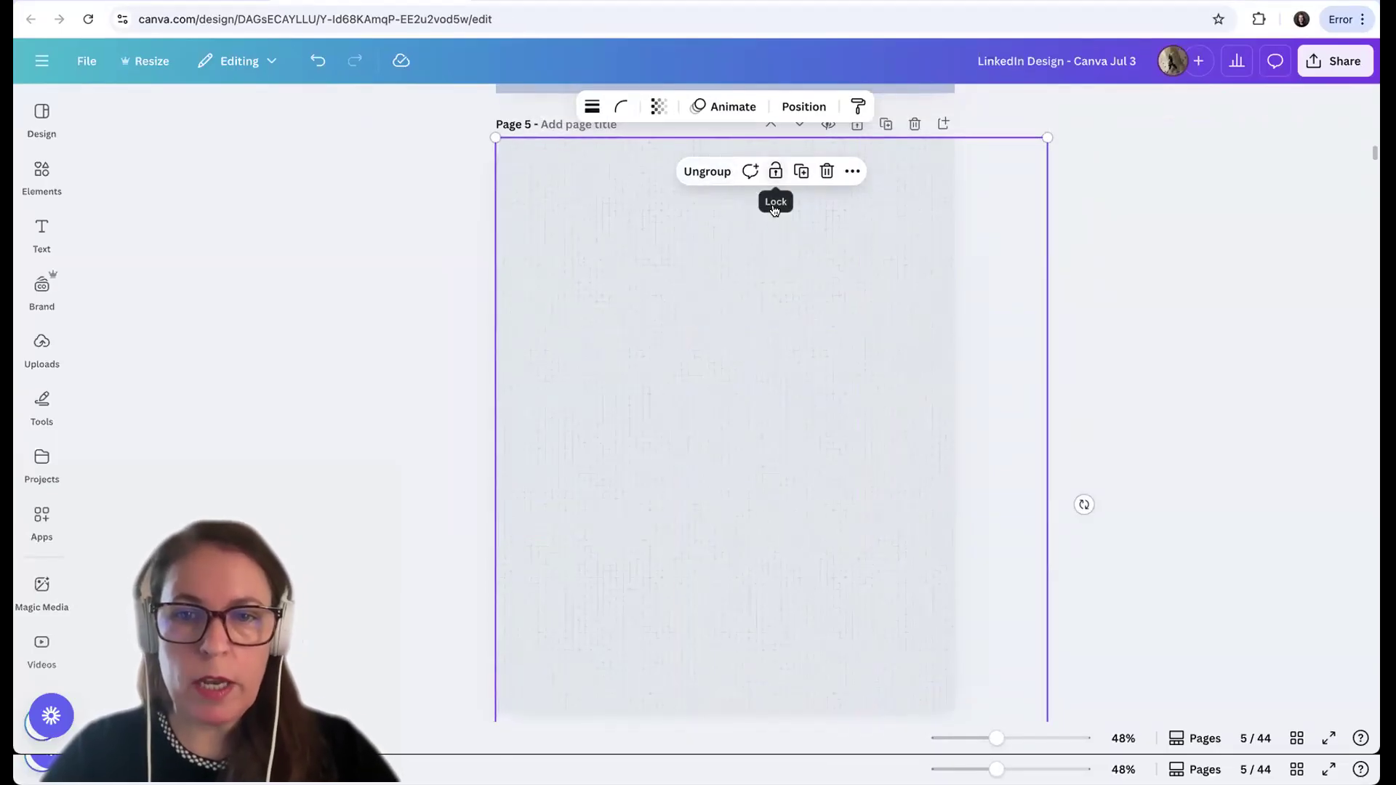
left_click(775, 172)
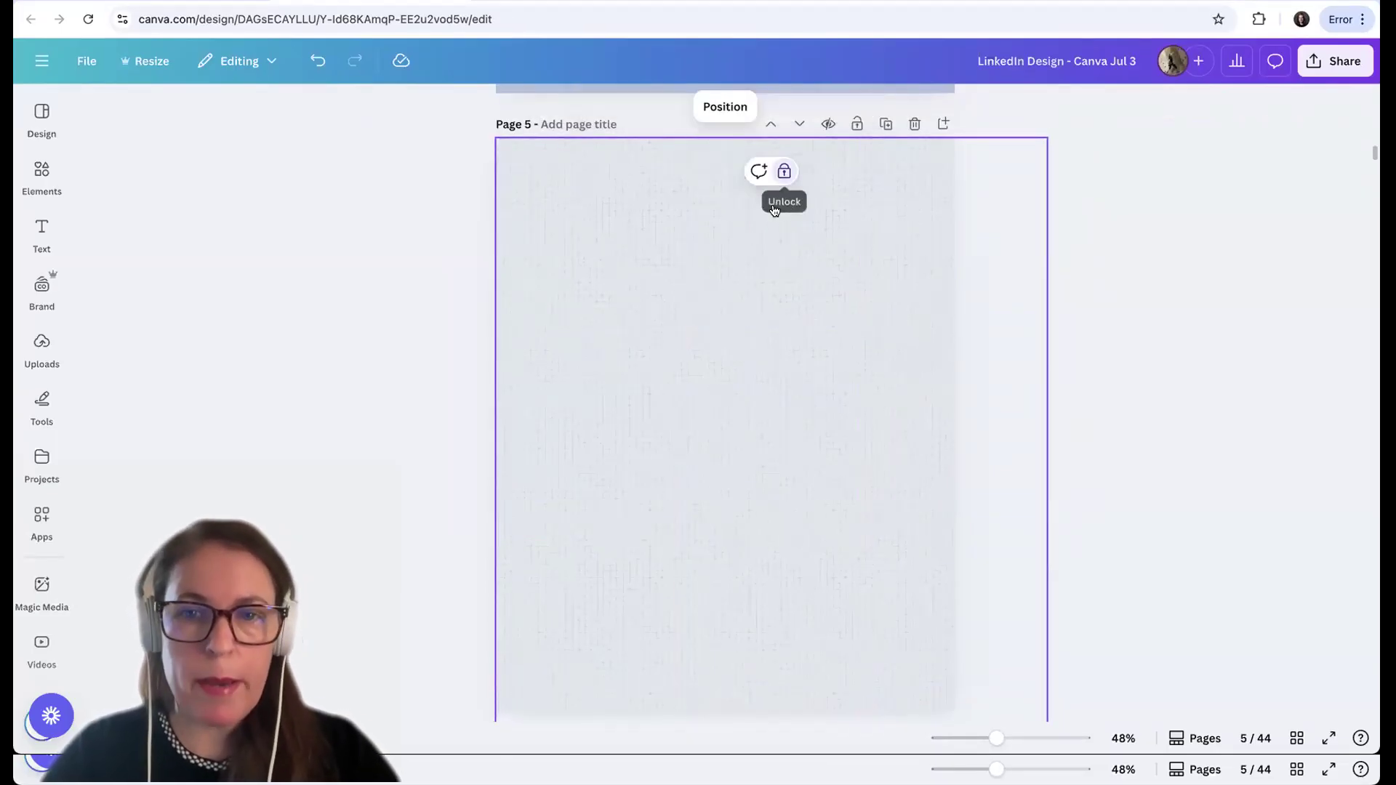
left_click(679, 410)
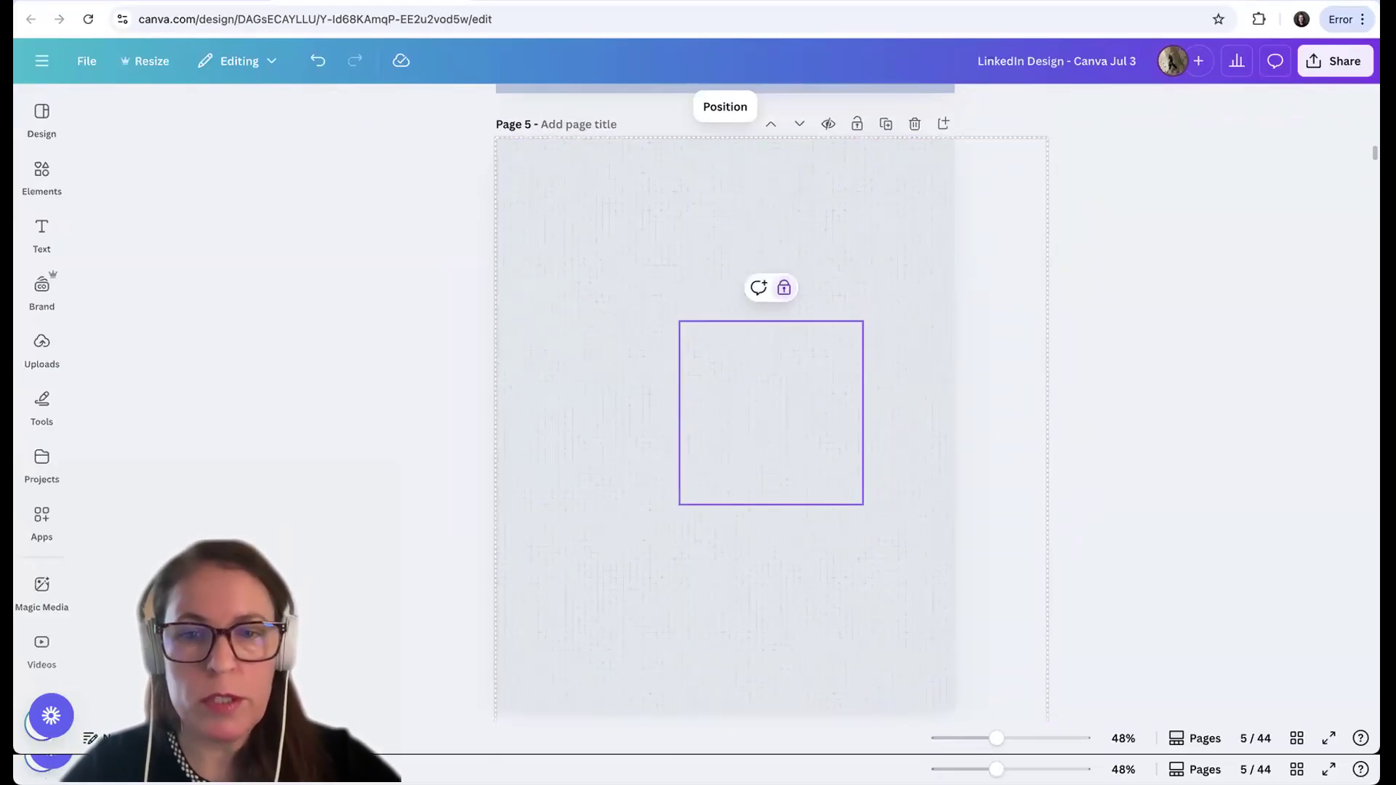
Add a default paragraph text box, move it toward the top of page 5, and delete it
key("t")
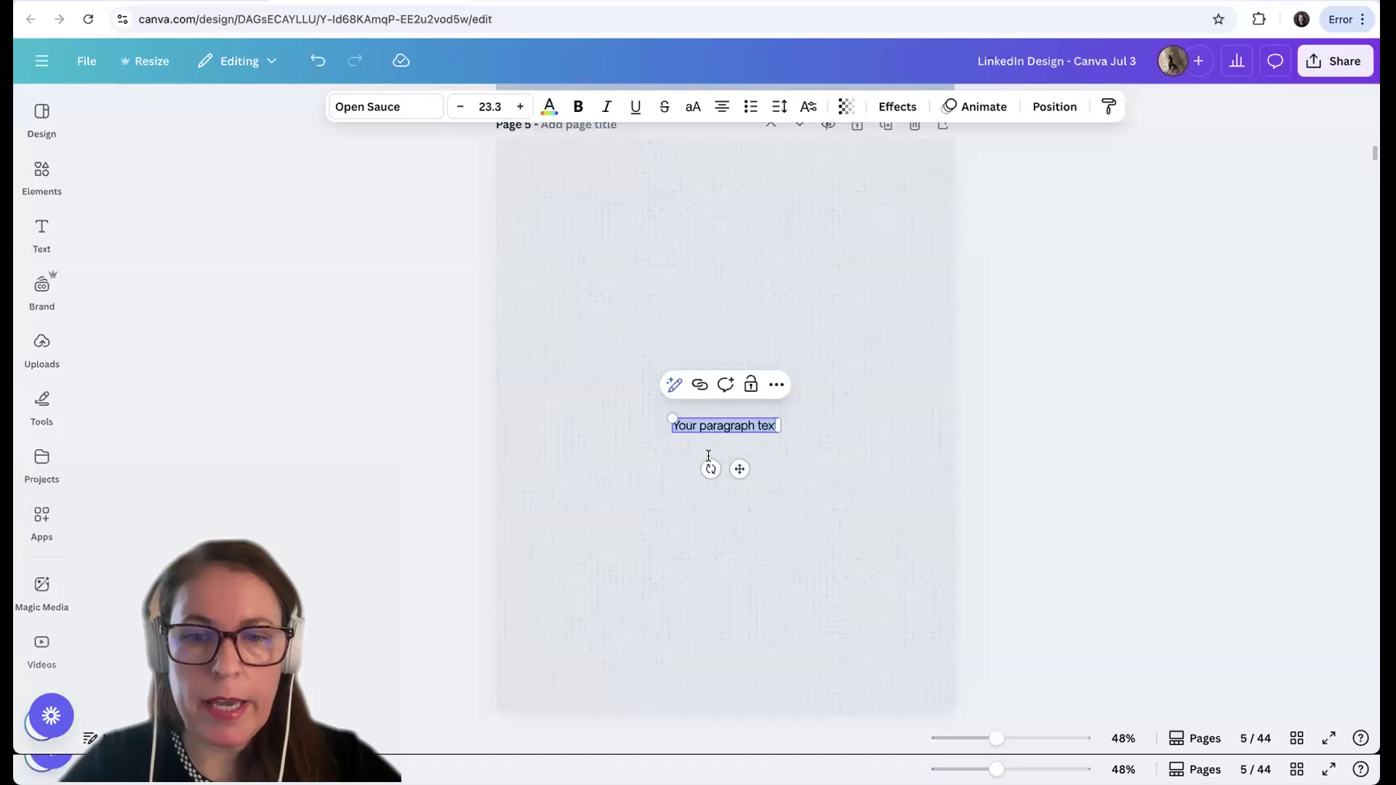
left_click(633, 496)
left_click_drag(715, 455, 696, 244)
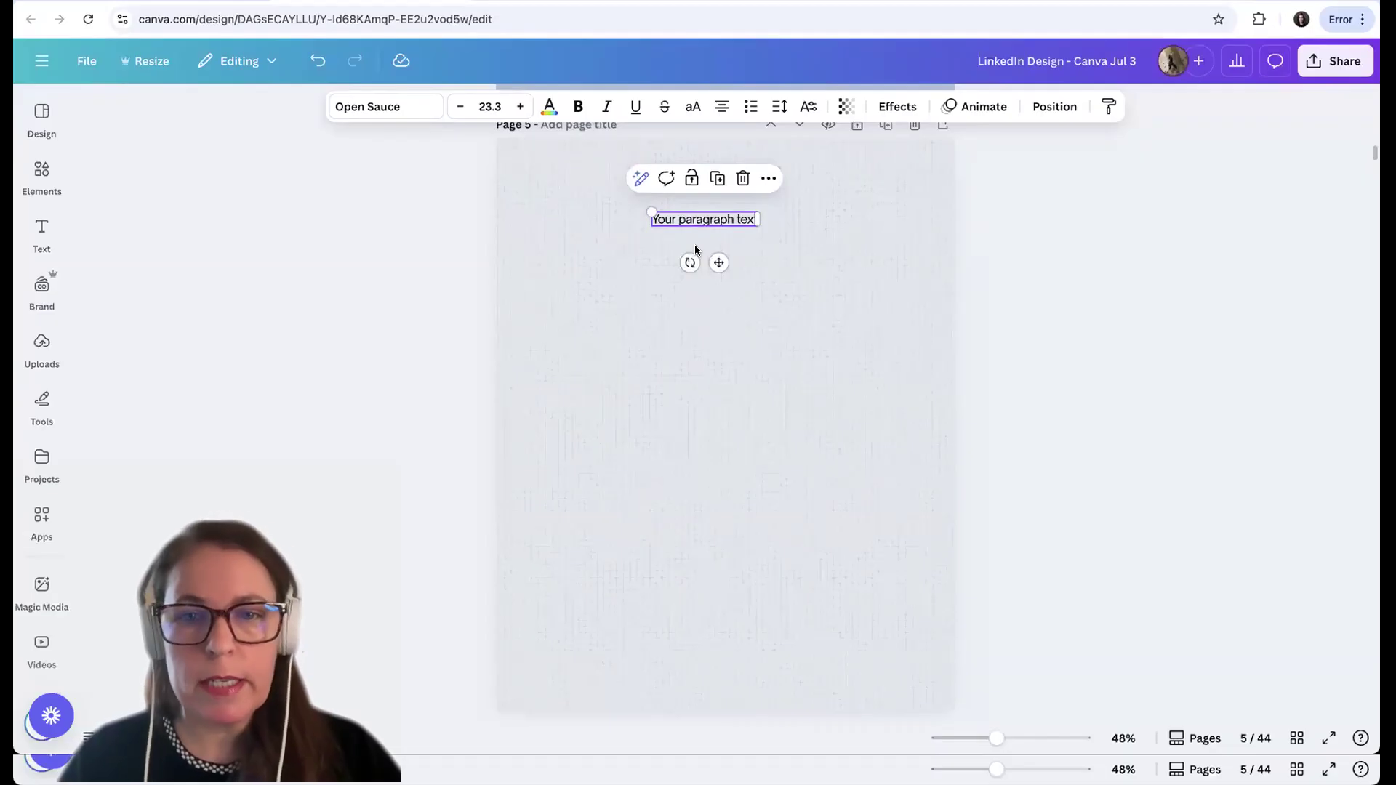
left_click(854, 269)
left_click(574, 253)
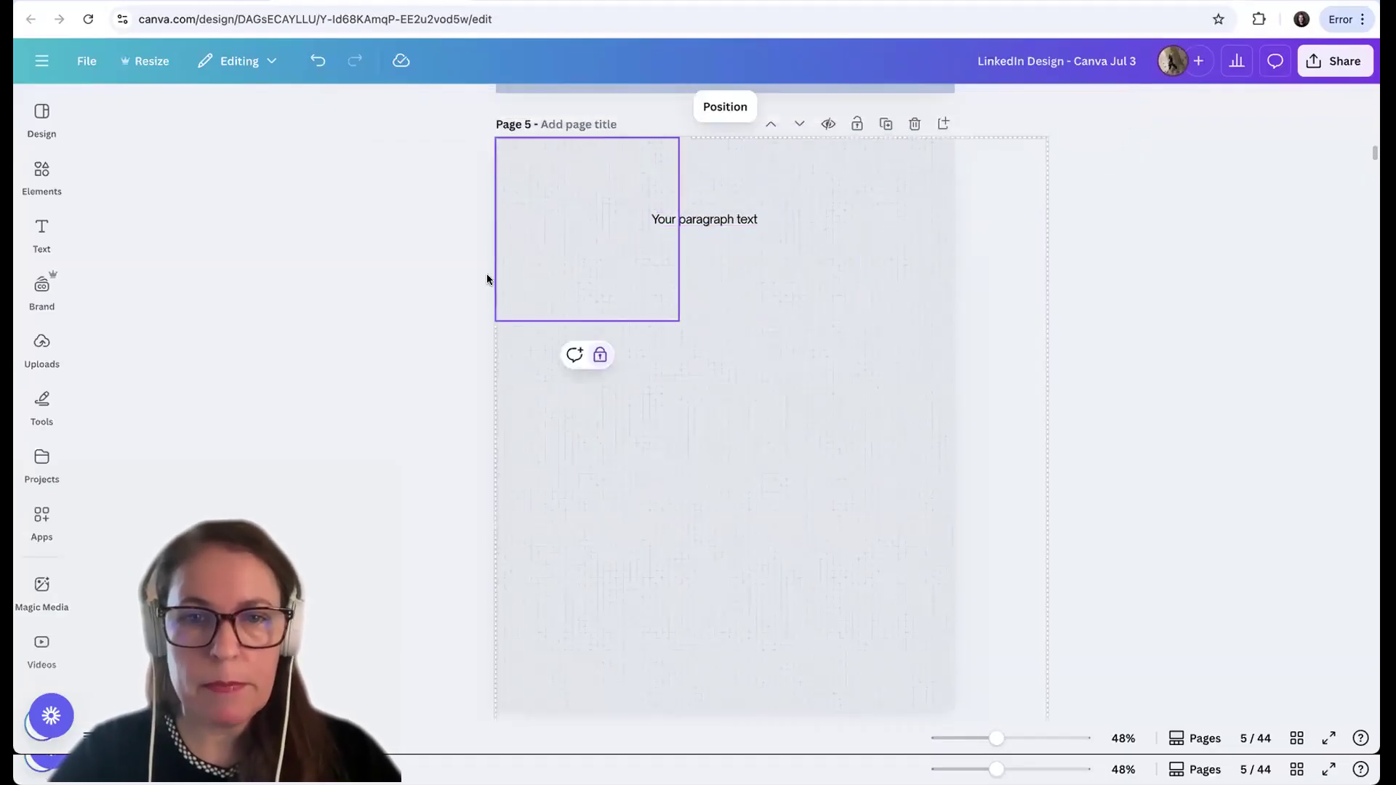
left_click(405, 284)
left_click(691, 253)
key("BackSpace")
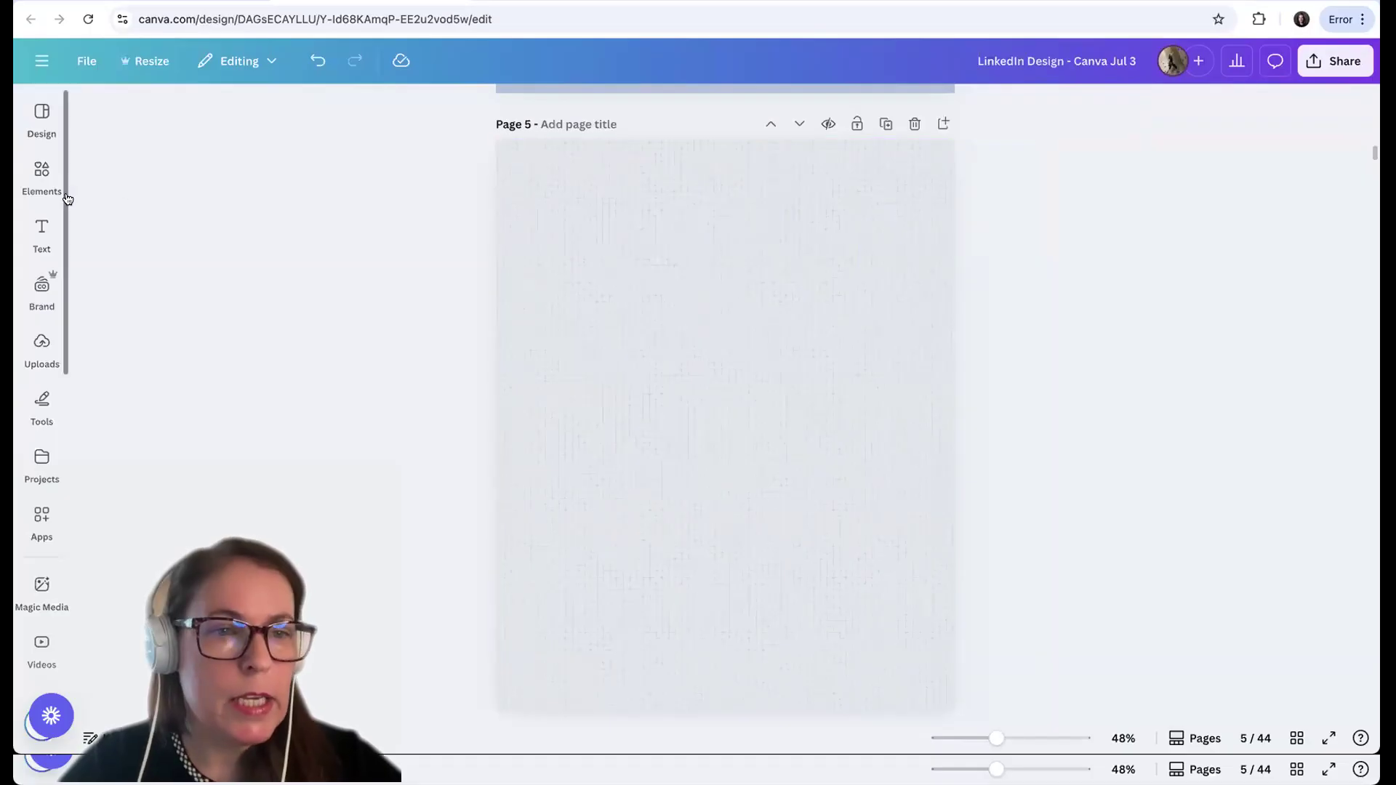
Add the brand headline text style to page 5 and move it to the top of the page
left_click(36, 254)
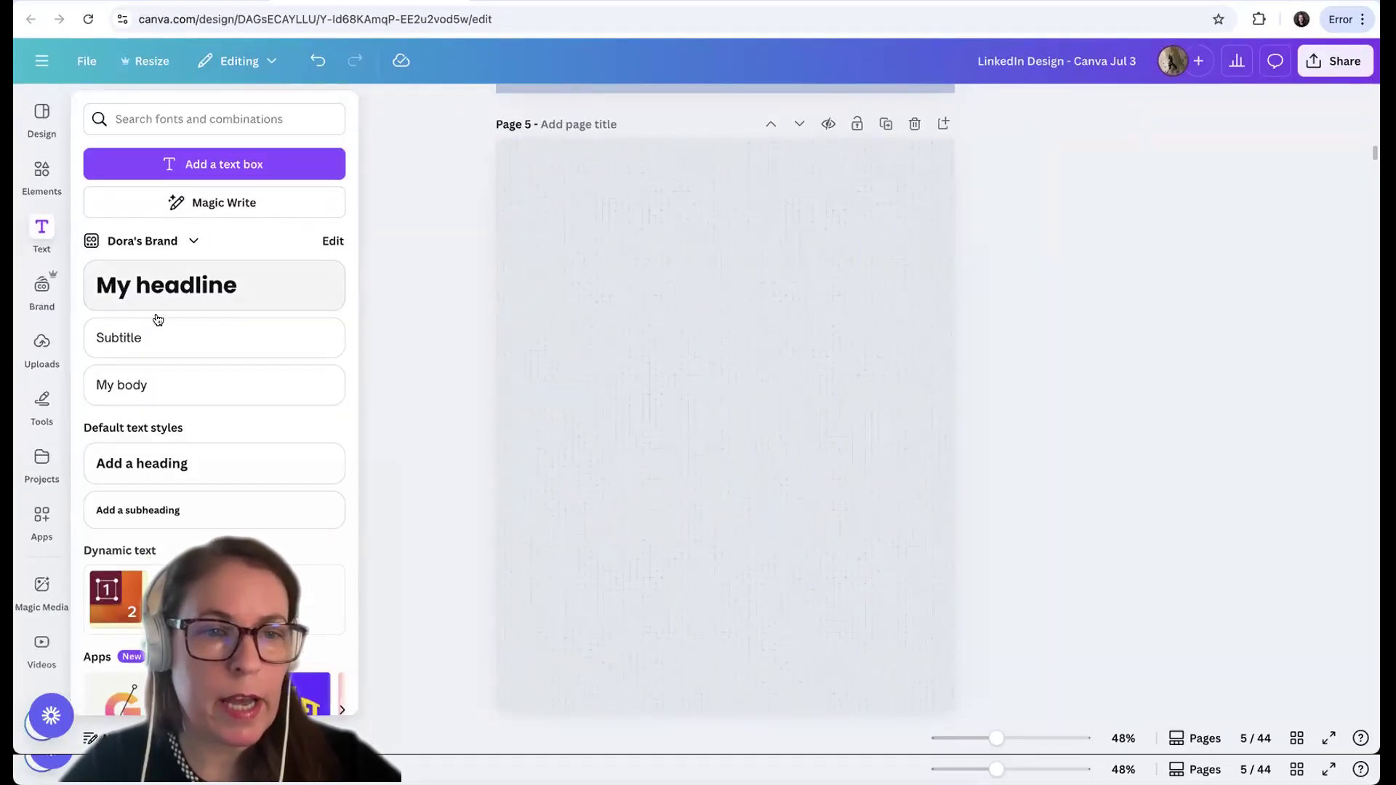
left_click(159, 319)
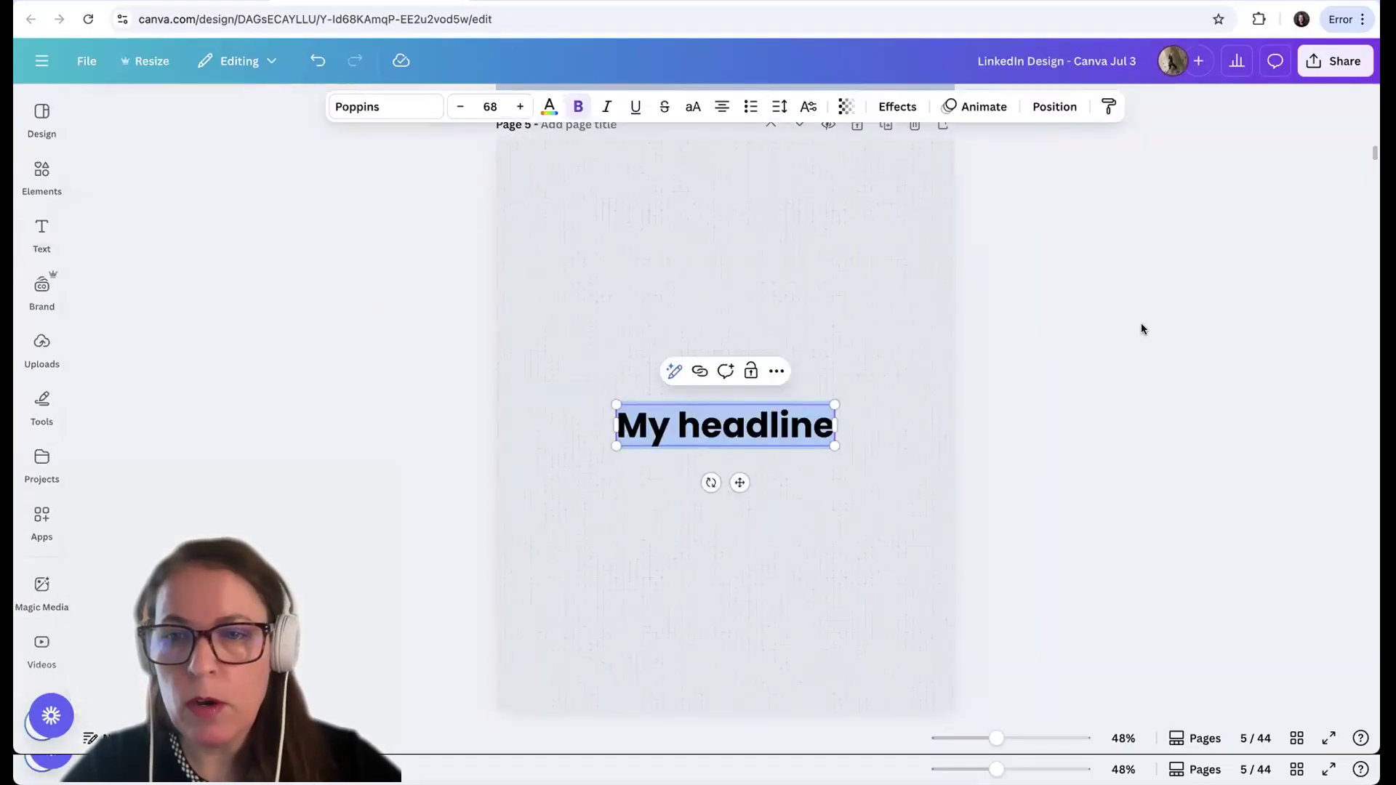
left_click(1141, 328)
left_click_drag(707, 468, 698, 216)
left_click(1109, 250)
Insert "sdffs" after "My" in the page 5 headline and set its font size to 70
left_click(800, 207)
double_click(724, 205)
left_click(667, 195)
type("sdffs")
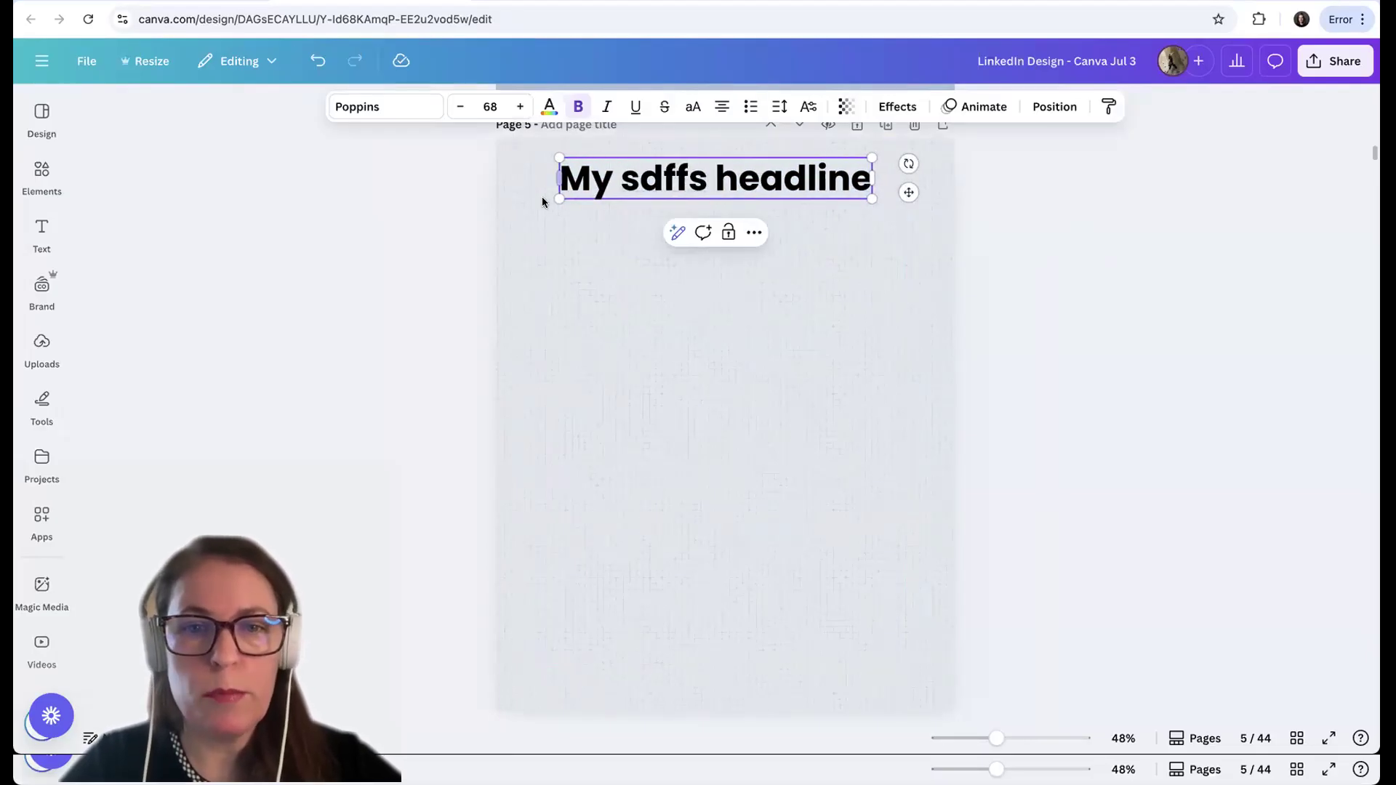
left_click(520, 108)
left_click(520, 107)
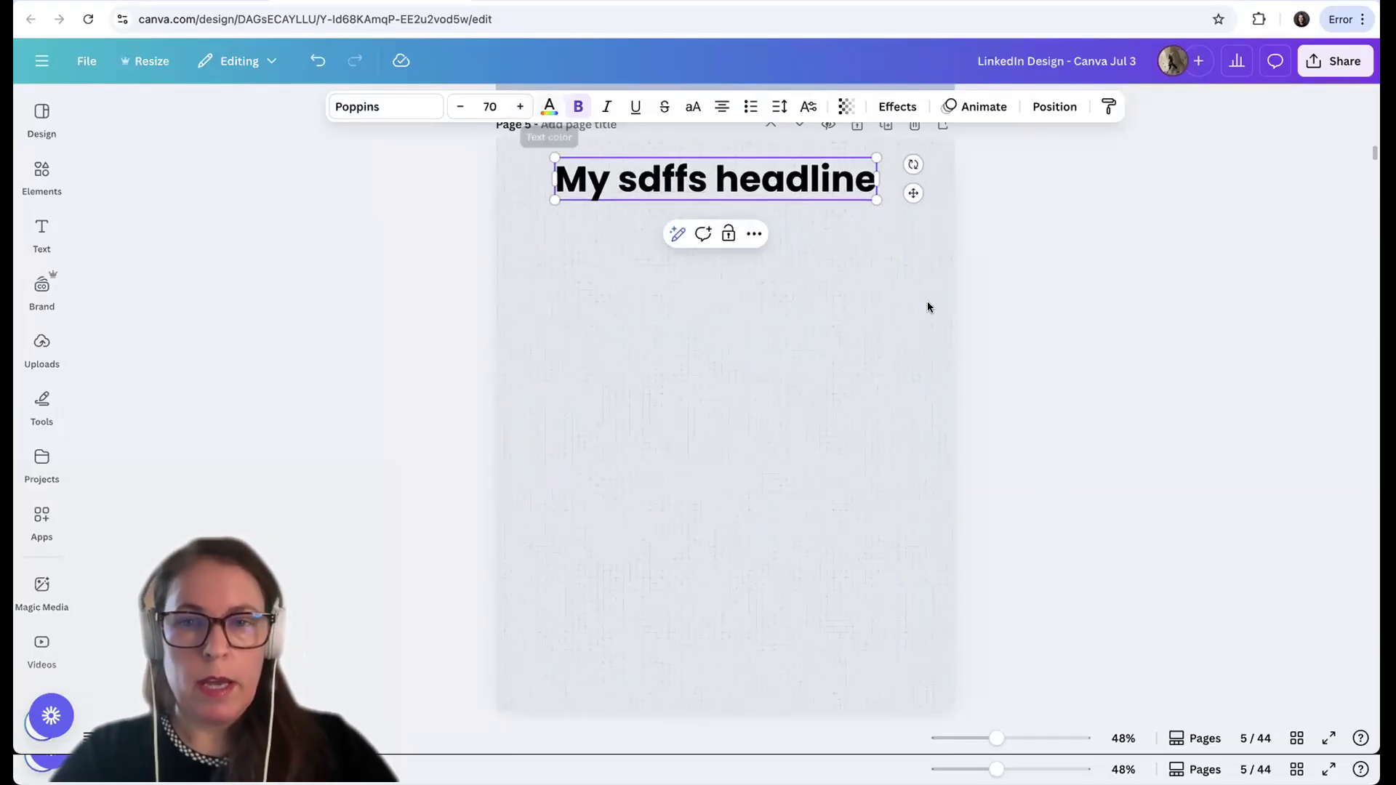
left_click(1063, 365)
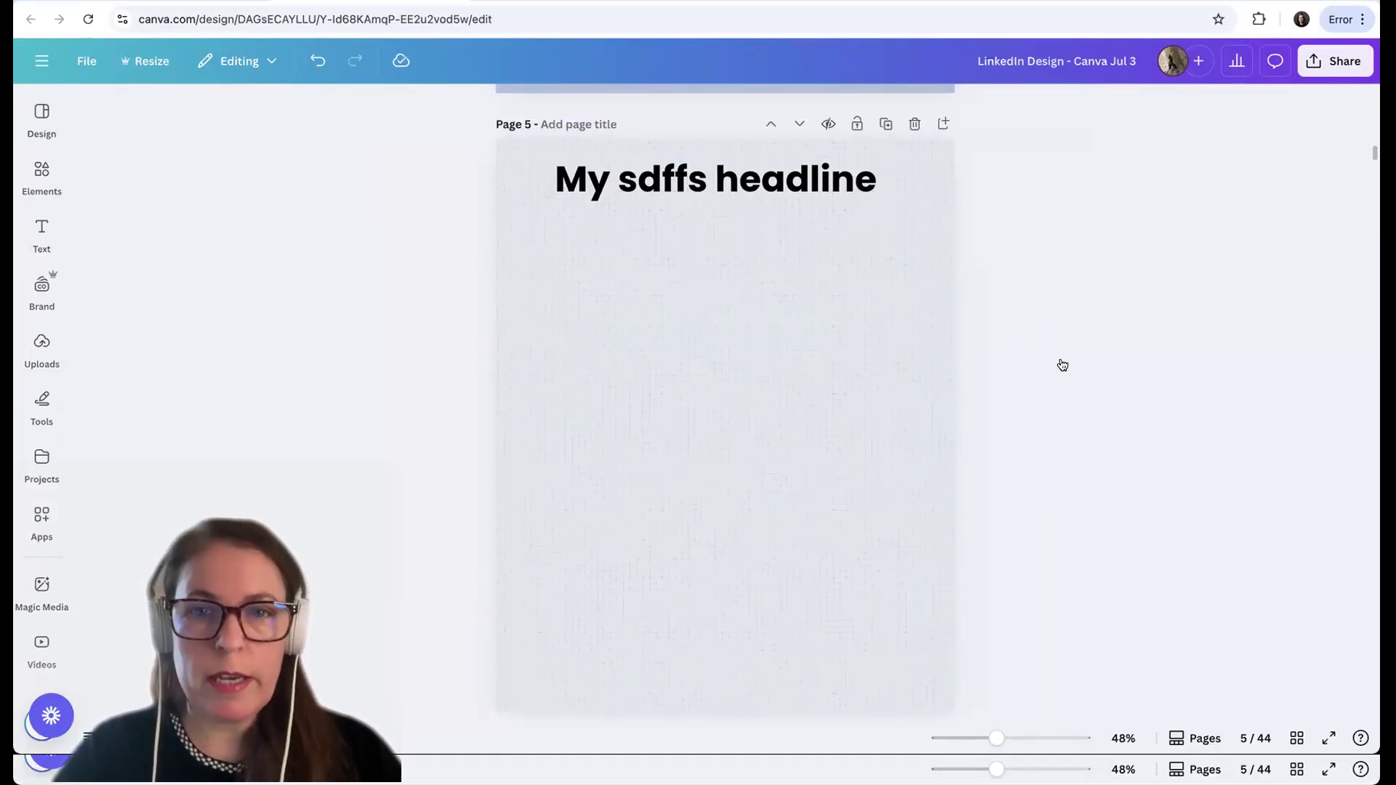
Copy all ten numbered points with their body texts from page 6 and paste them below the headline on page 5
scroll(1062, 365, "down", 8)
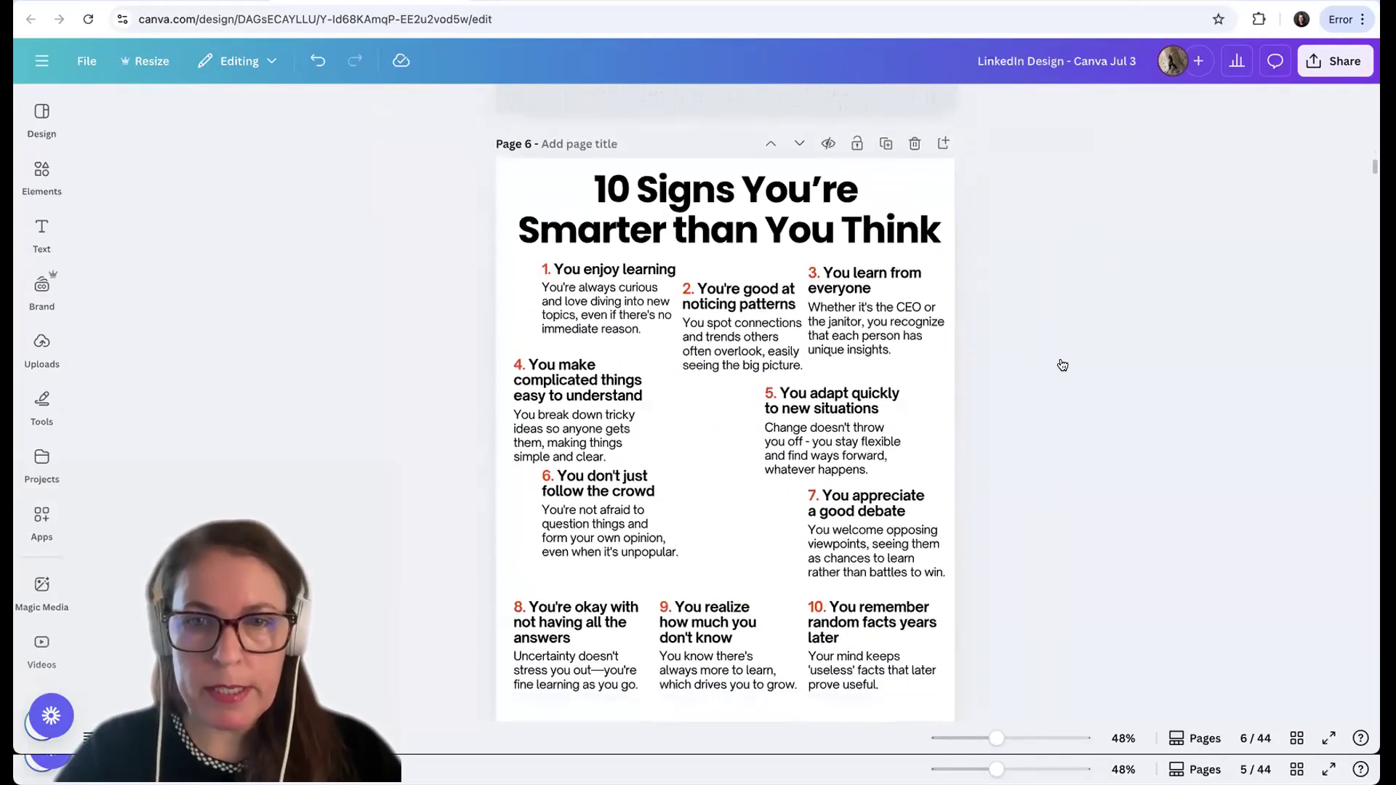
scroll(1062, 365, "down", 1)
left_click_drag(431, 260, 913, 686)
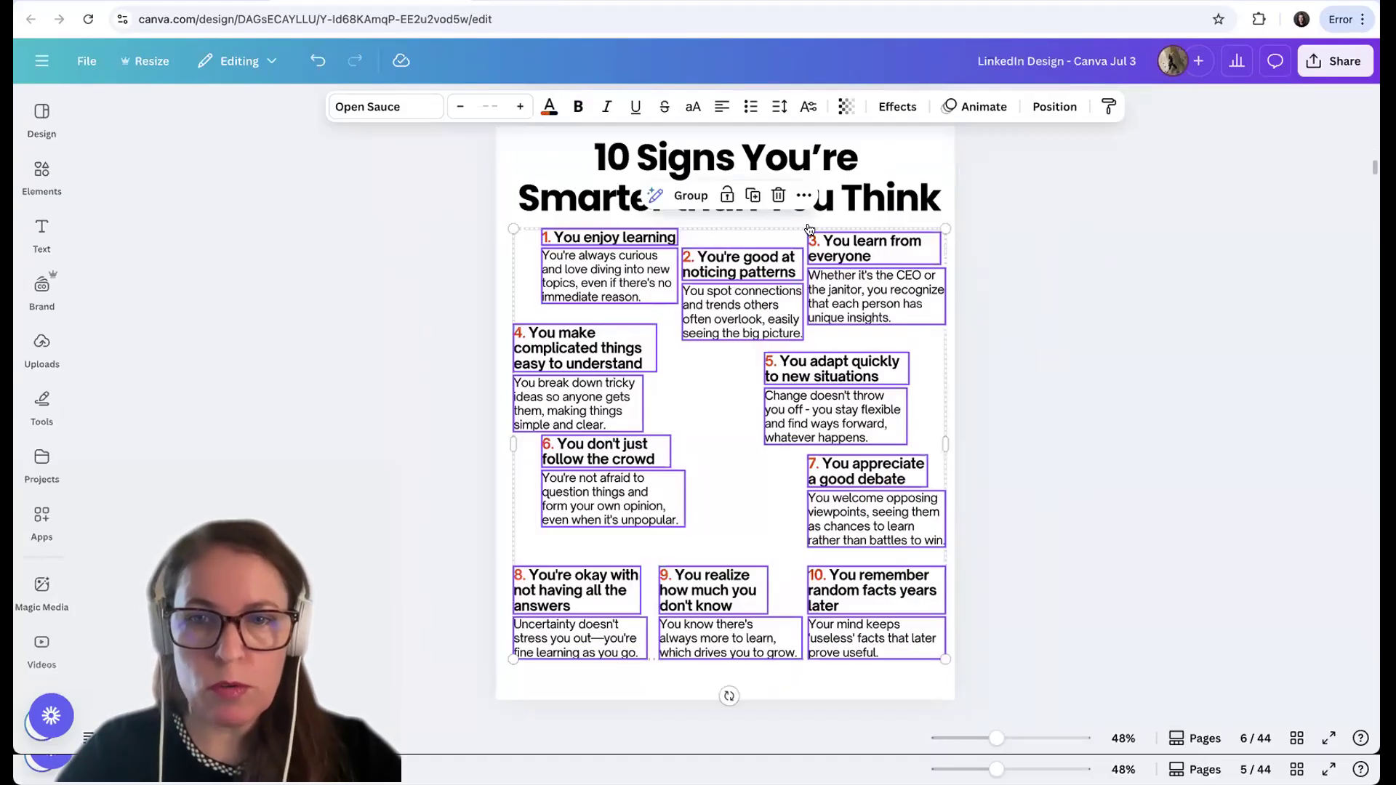
left_click(803, 196)
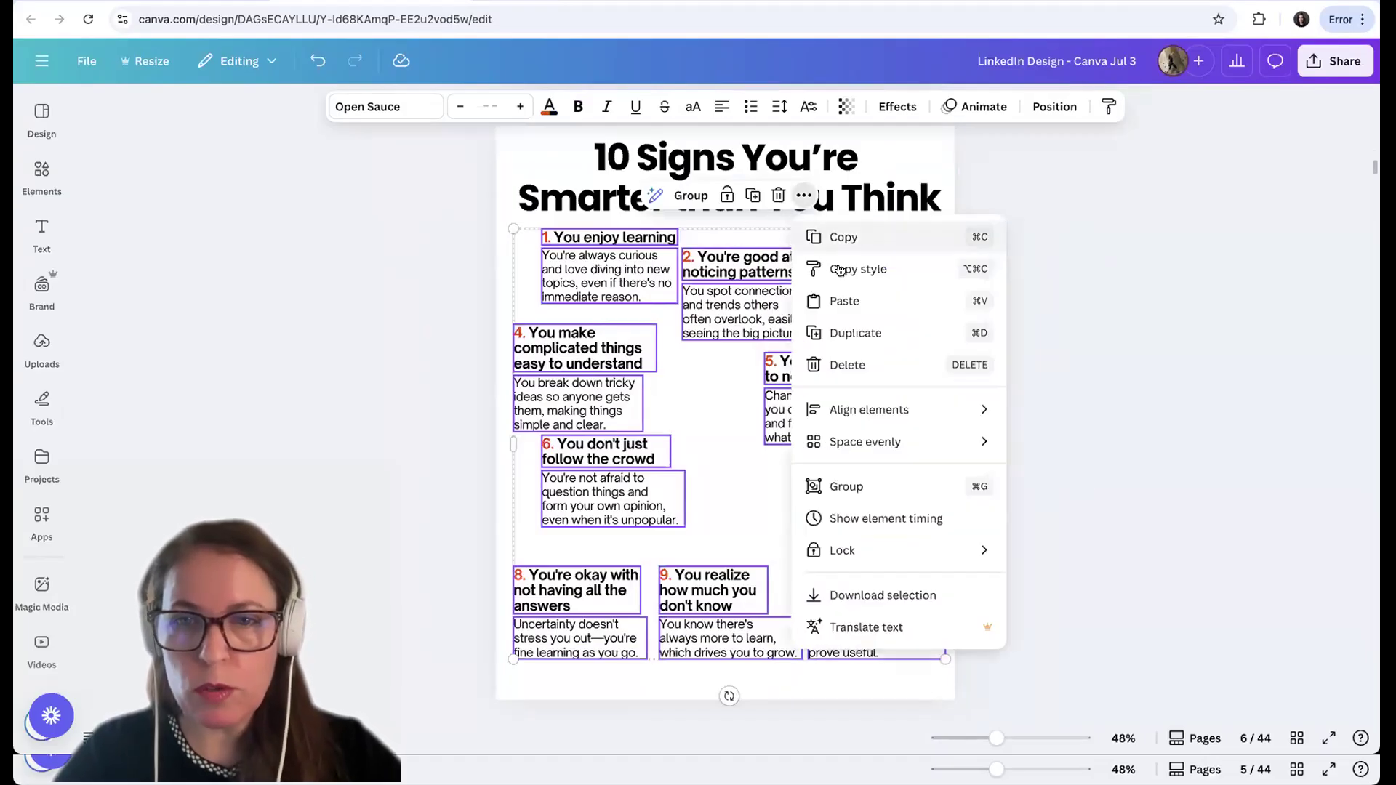
left_click(1124, 240)
scroll(1125, 240, "up", 8)
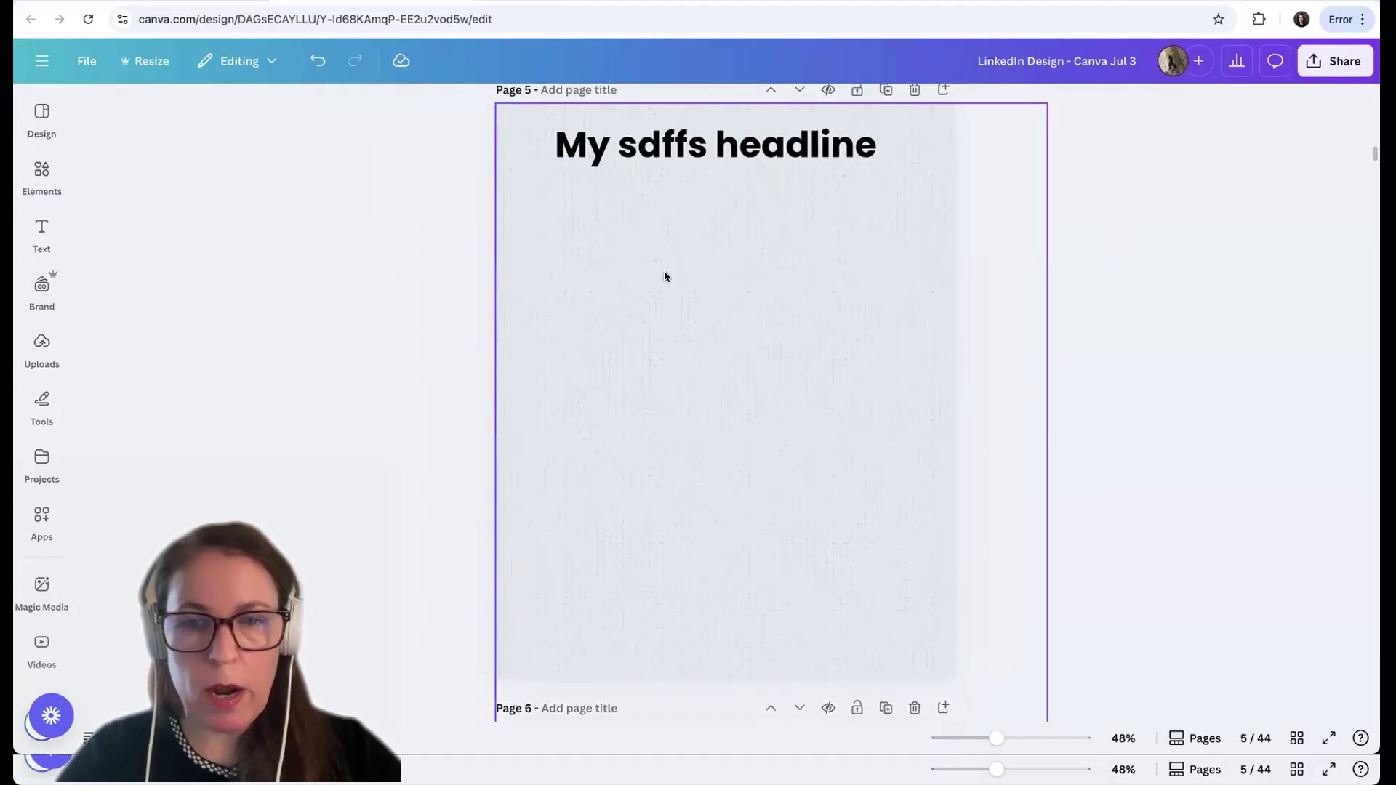
key("ctrl+v")
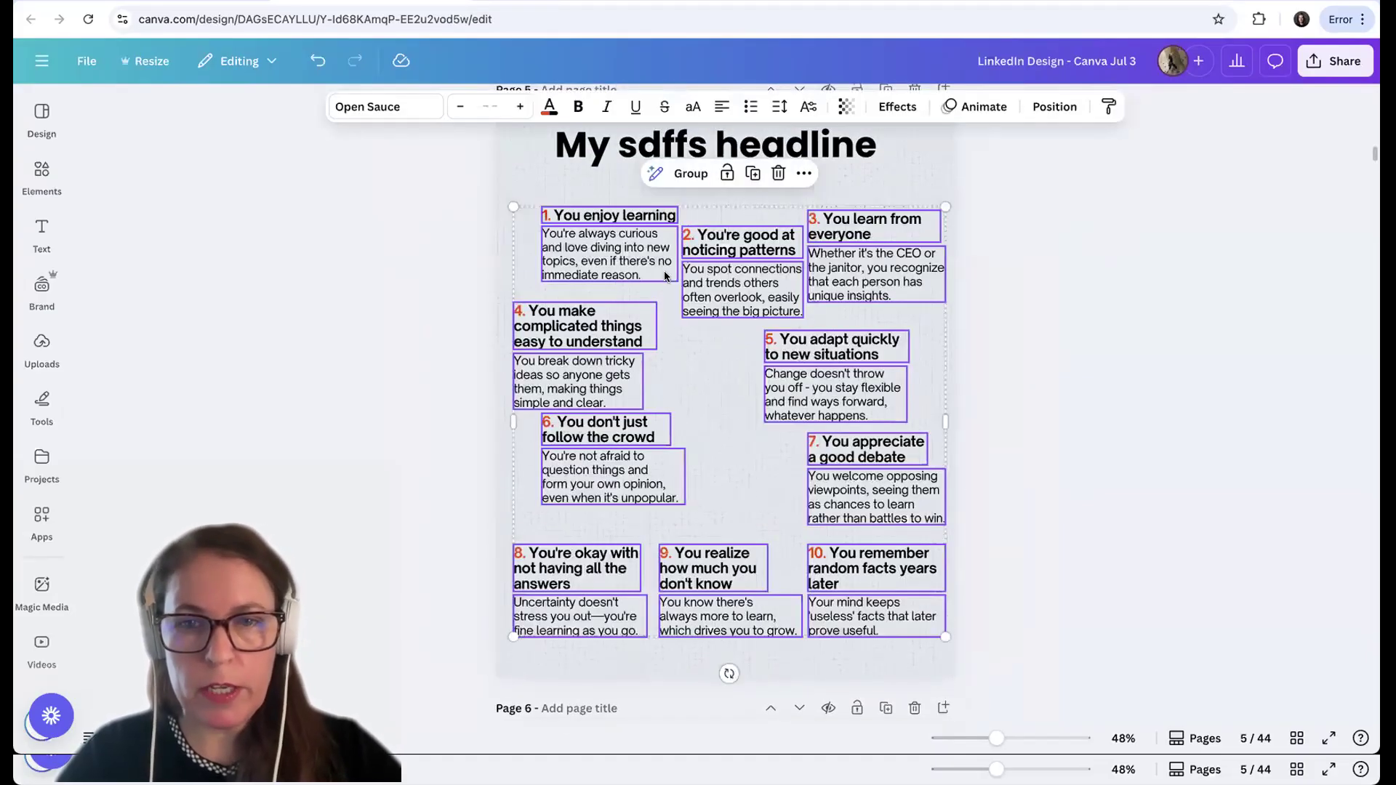
left_click(1097, 296)
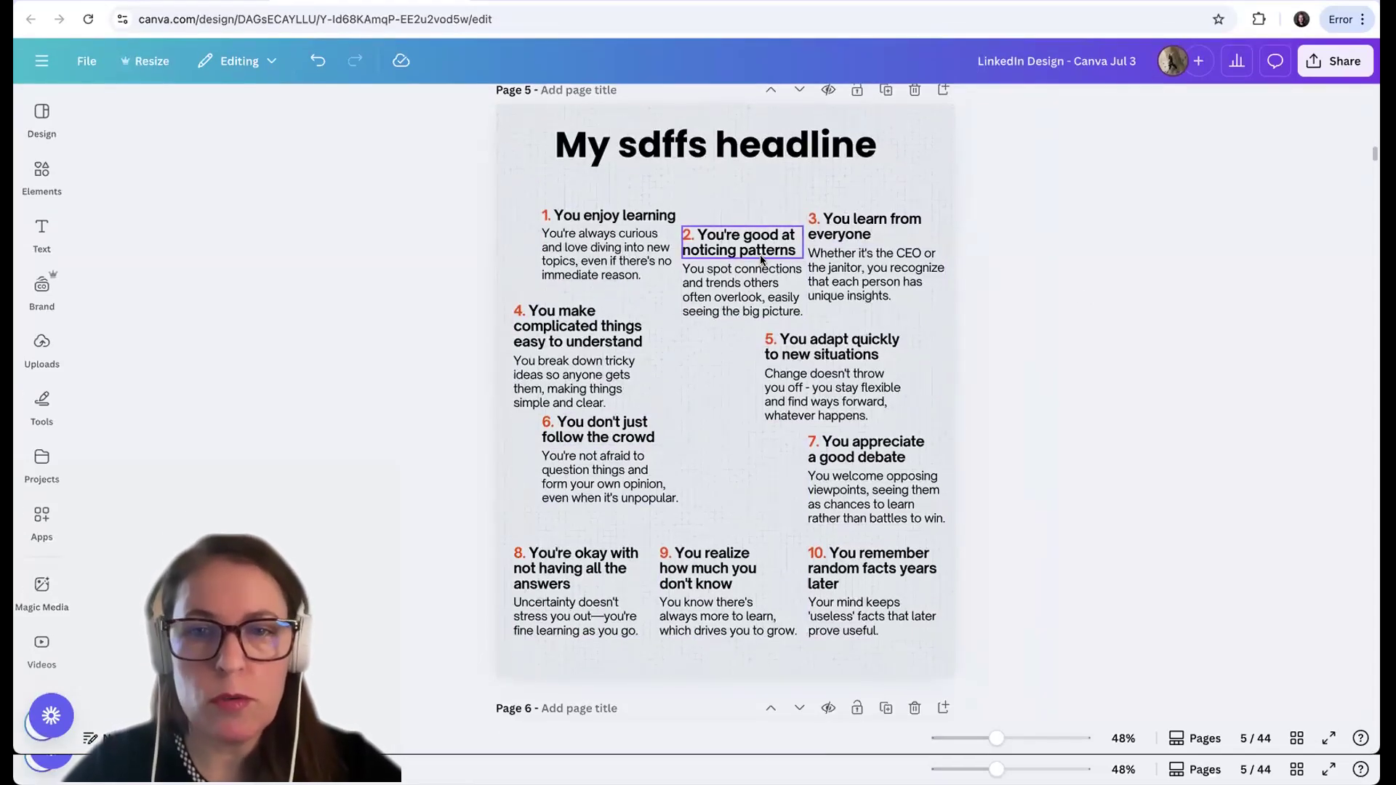
Add a paragraph text box to page 5 and format it in bold at font size 29.3
left_click(739, 218)
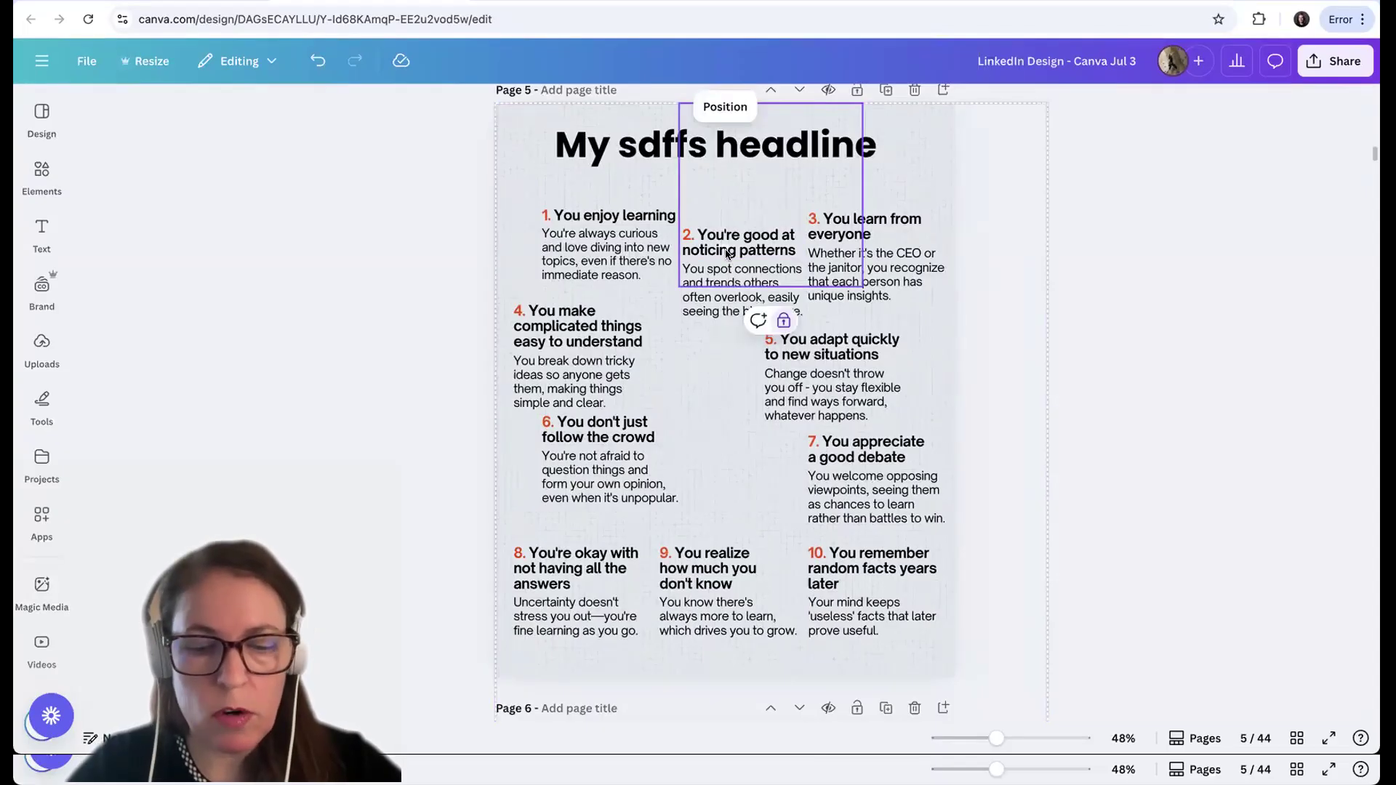
key("t")
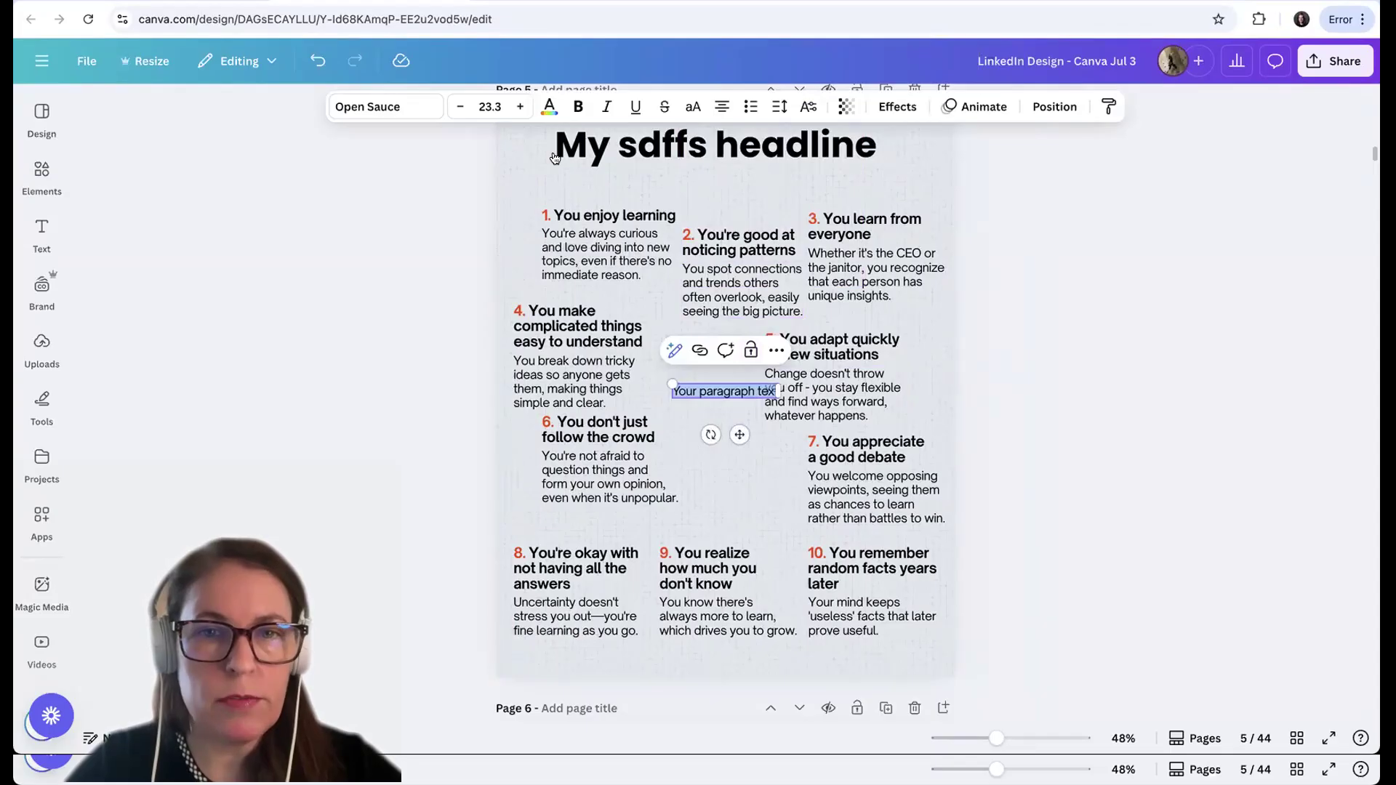
left_click(520, 107)
left_click(519, 106)
left_click(520, 107)
left_click(520, 106)
left_click(520, 107)
left_click(520, 107)
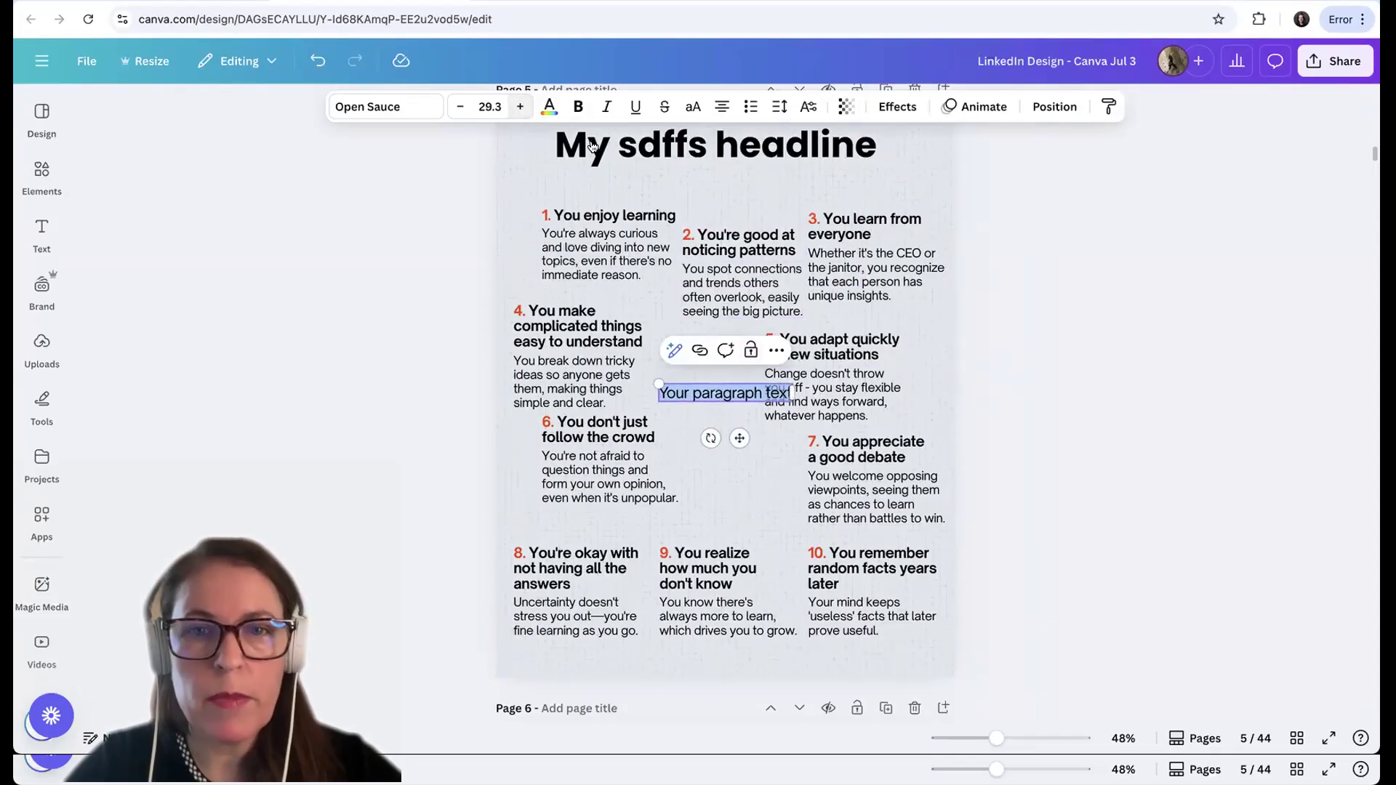
key("ctrl+b")
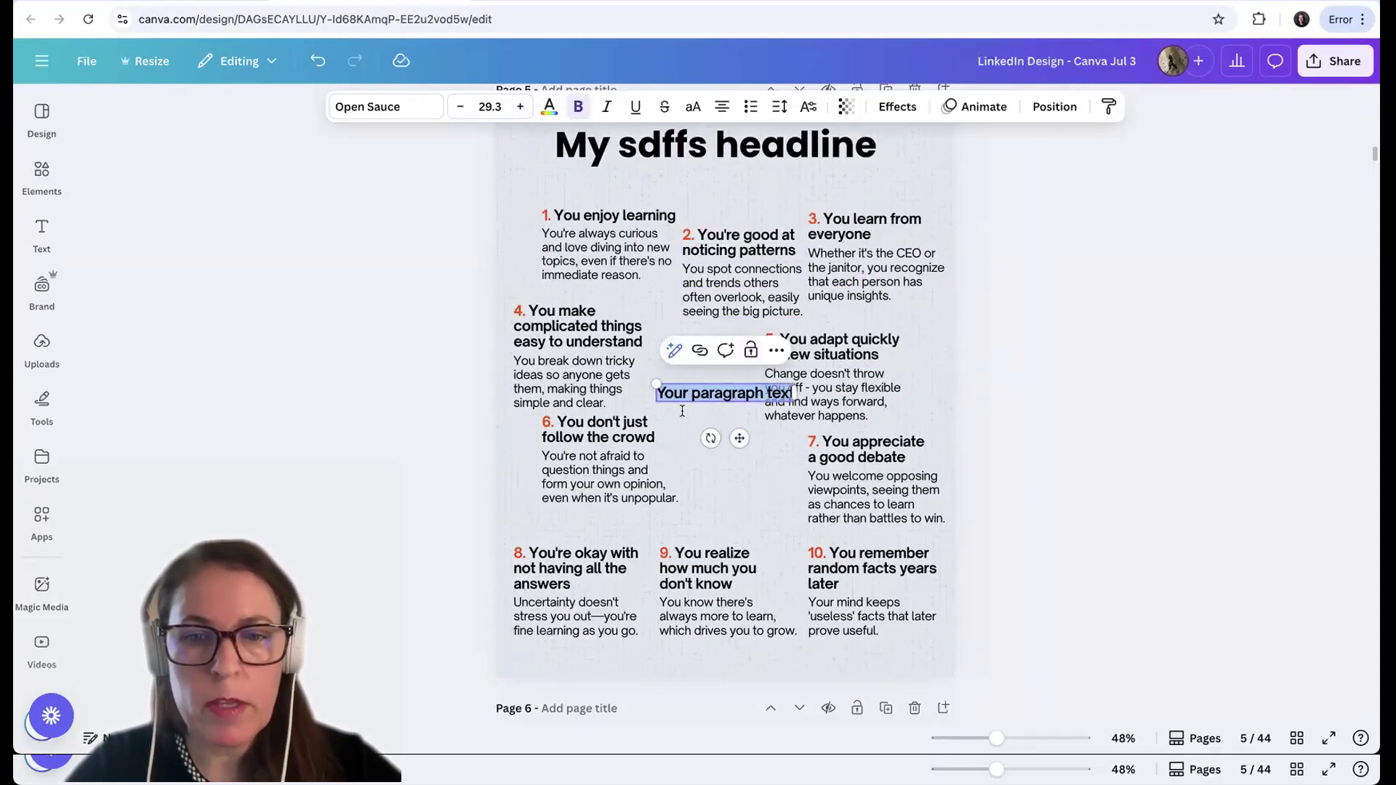
left_click(549, 107)
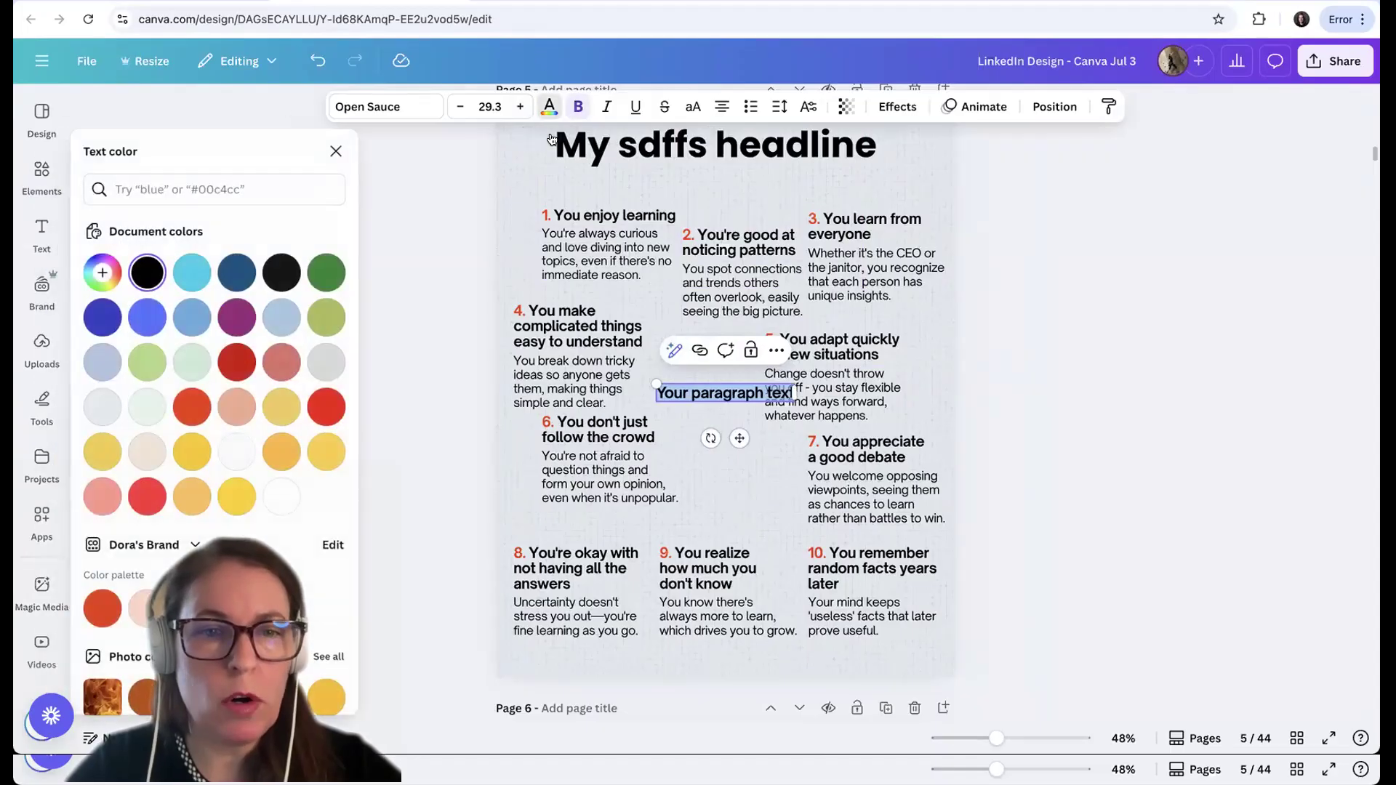
left_click(336, 151)
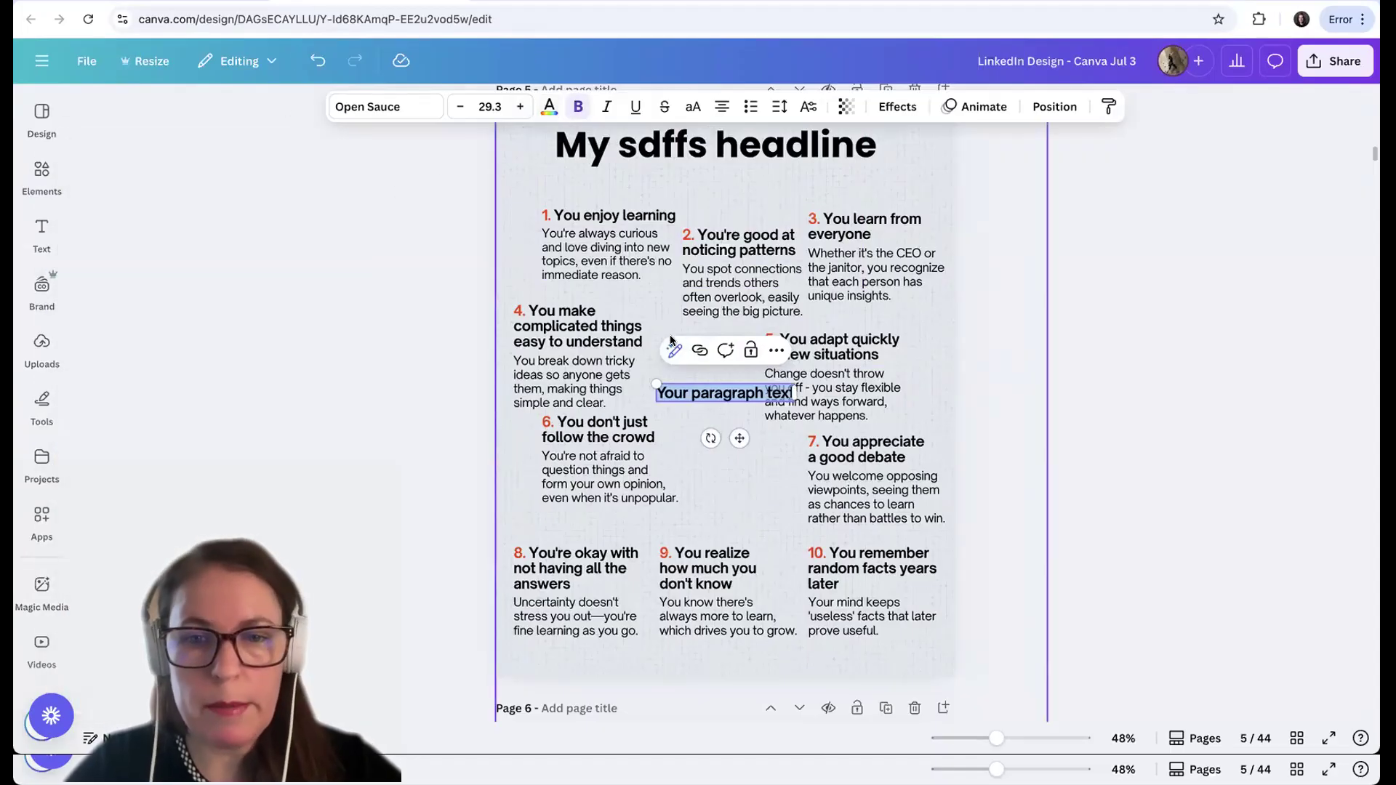
Delete the bold paragraph text box from the middle of page 5
left_click(687, 442)
left_click(664, 420)
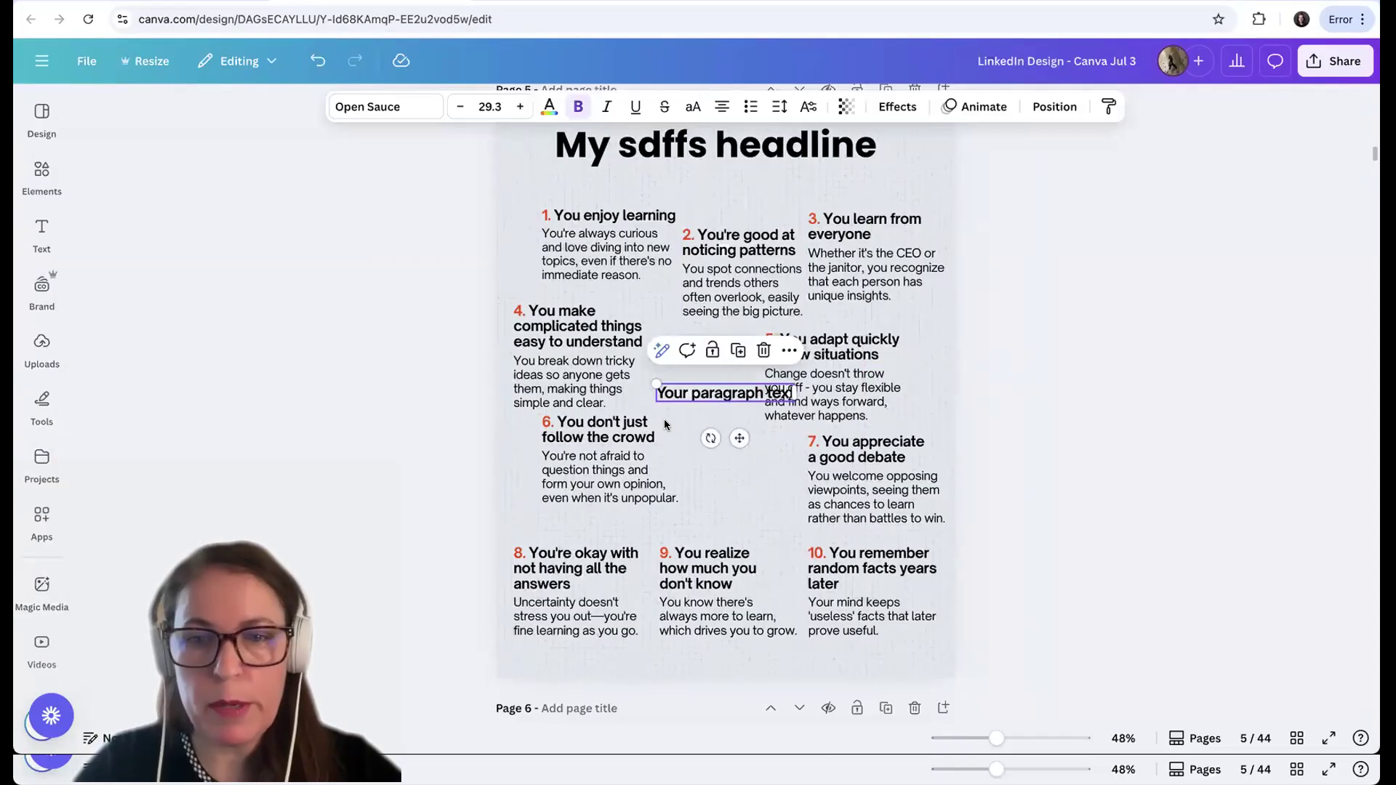
key("BackSpace")
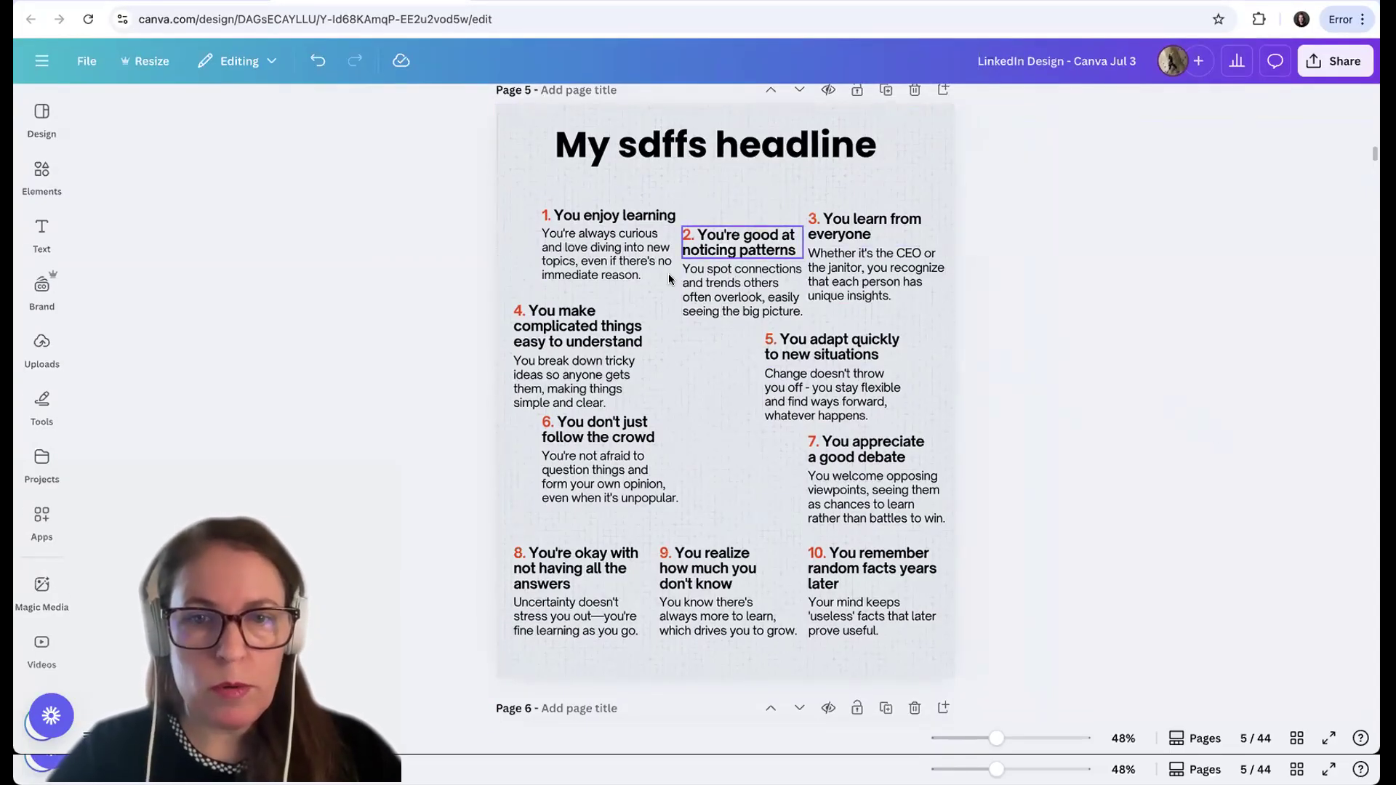
Move point 1's heading and body text left to line up with the left edge of point 4
left_click_drag(629, 249, 600, 268)
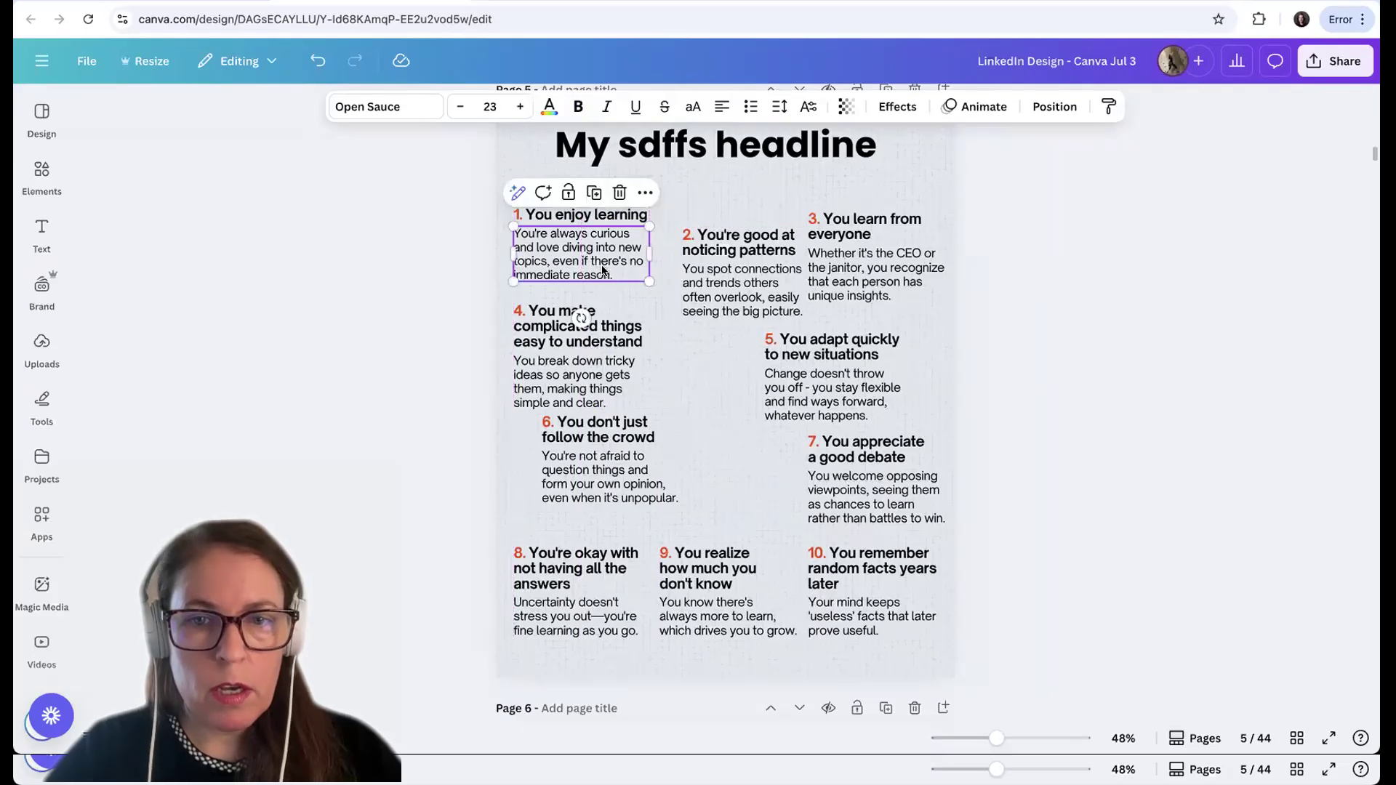
left_click(1118, 327)
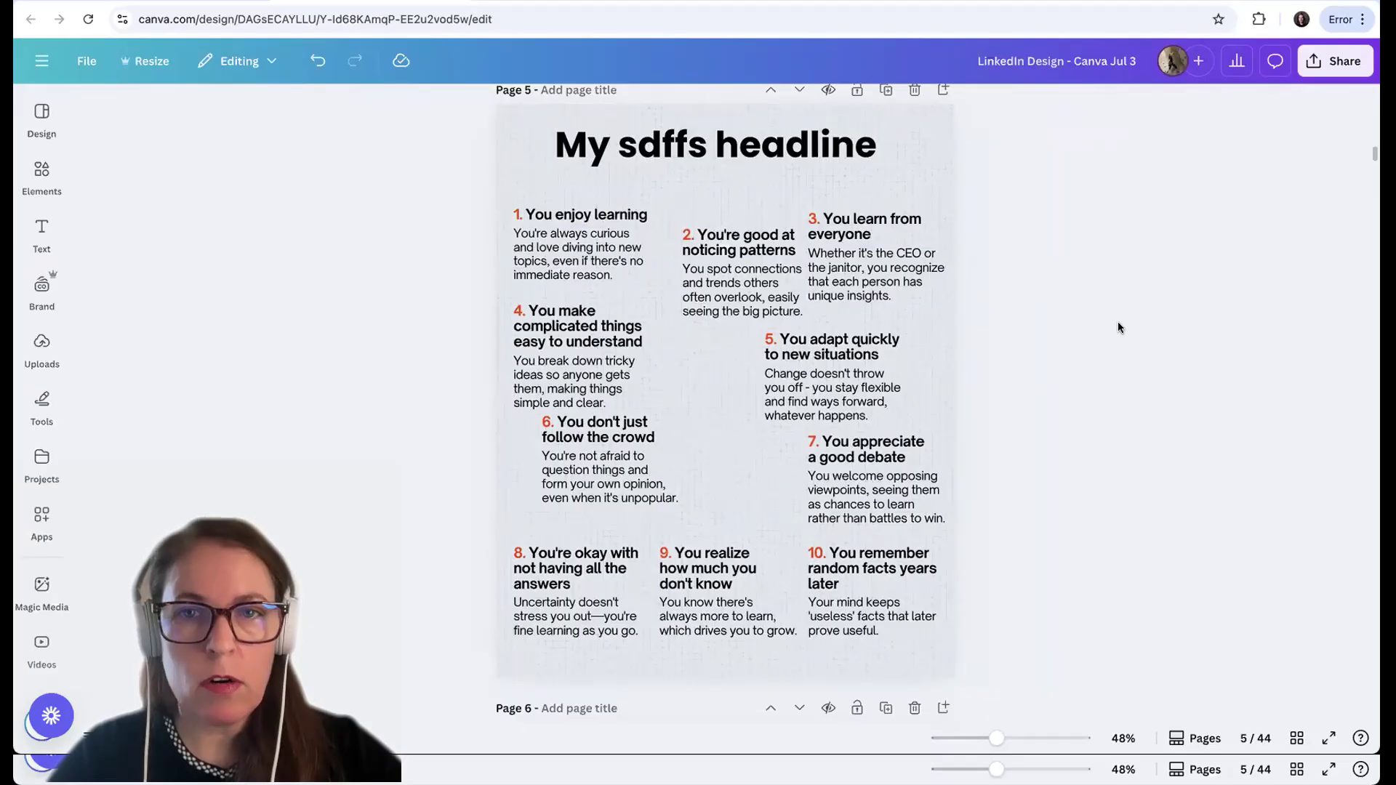
Show the rulers and place a vertical guide at 46, nudging point 6's heading slightly left toward it
key("shift+r")
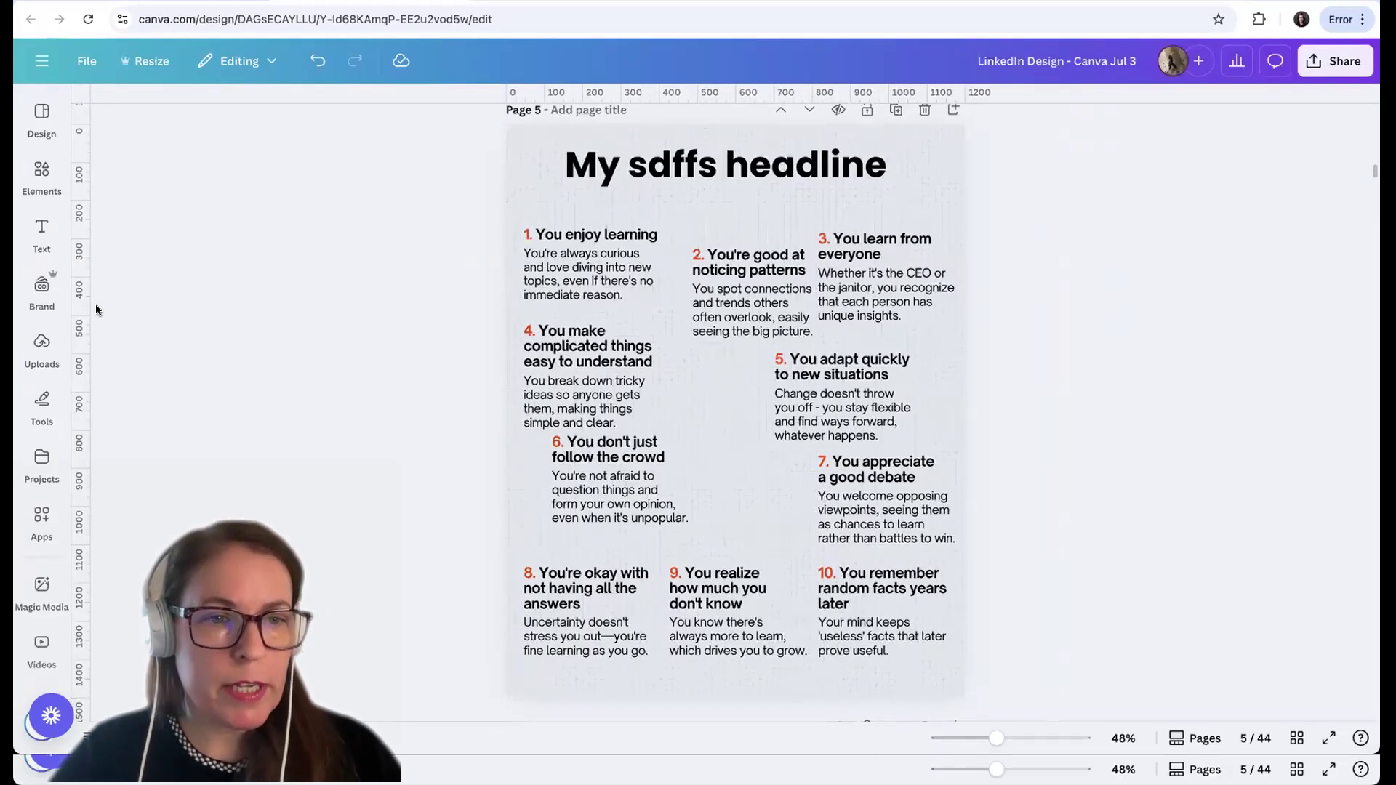
left_click_drag(87, 306, 520, 311)
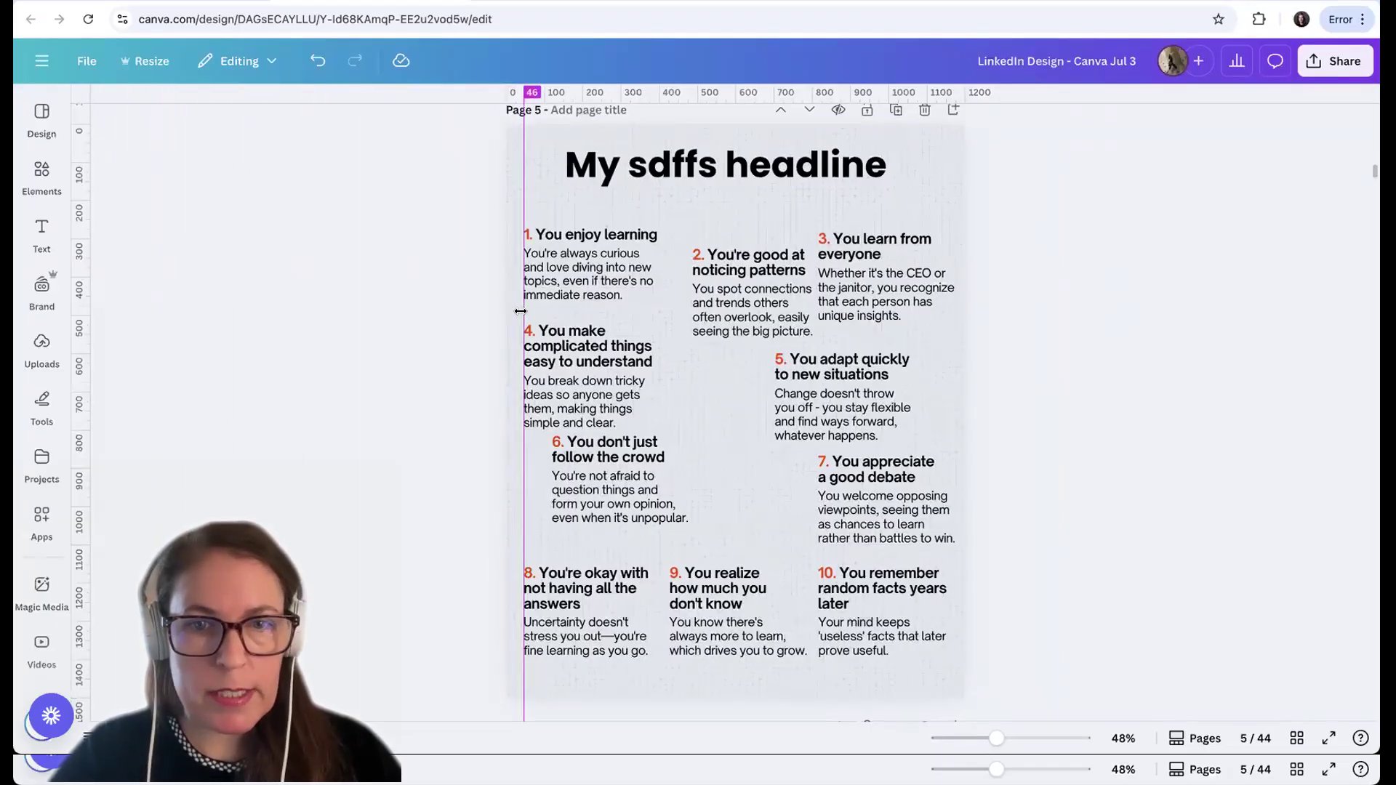
left_click_drag(521, 311, 521, 311)
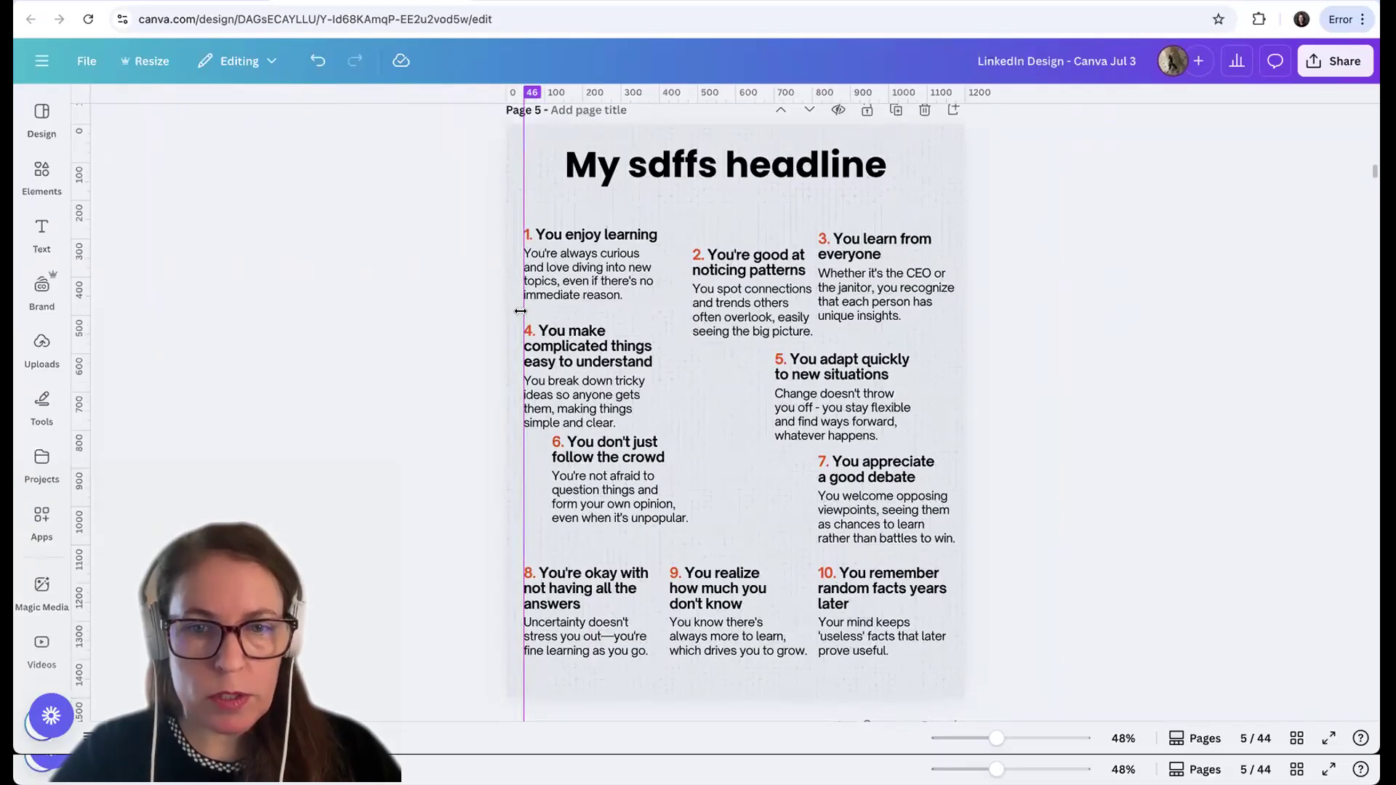
left_click_drag(609, 456, 606, 485)
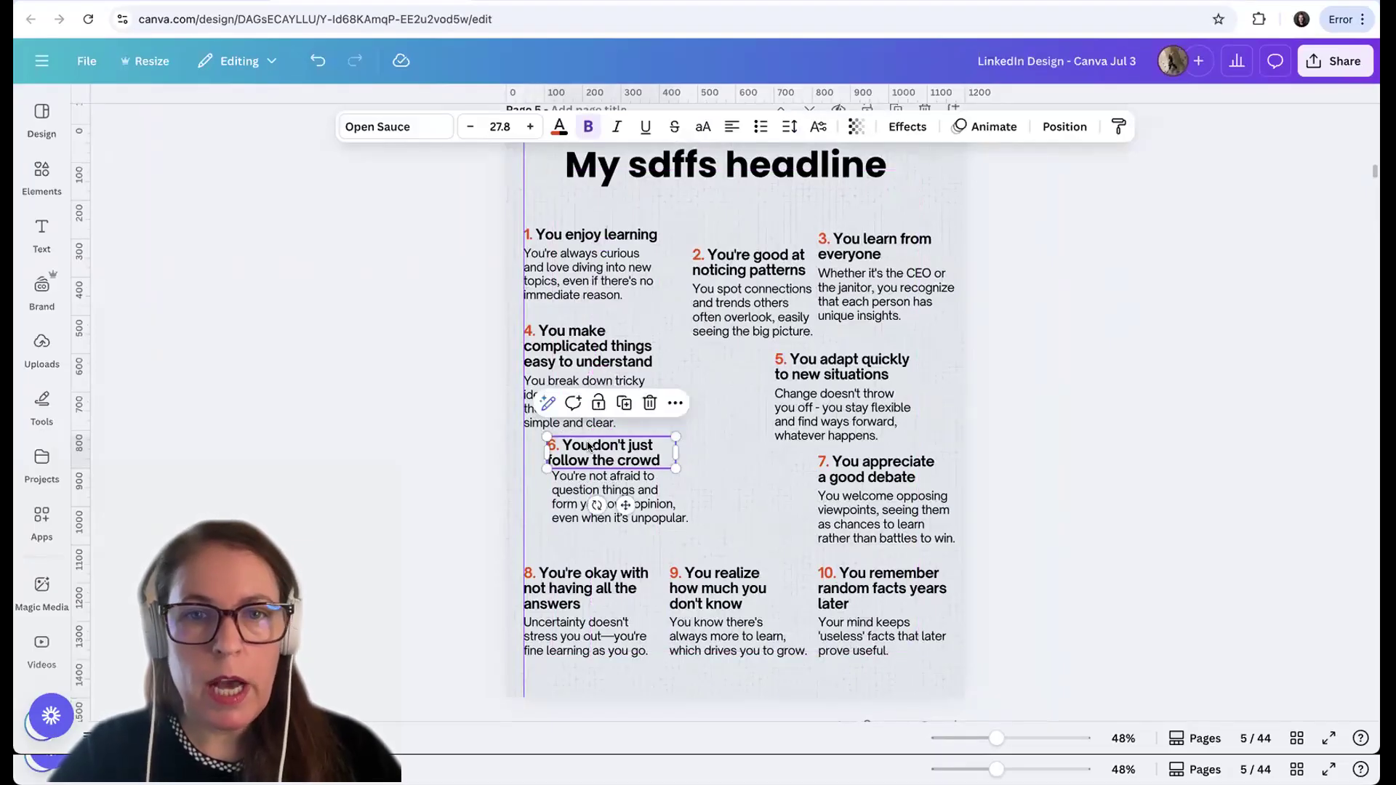
Place a horizontal guide at 267 just above point 1, and hide the rulers and guides
left_click_drag(586, 94, 597, 249)
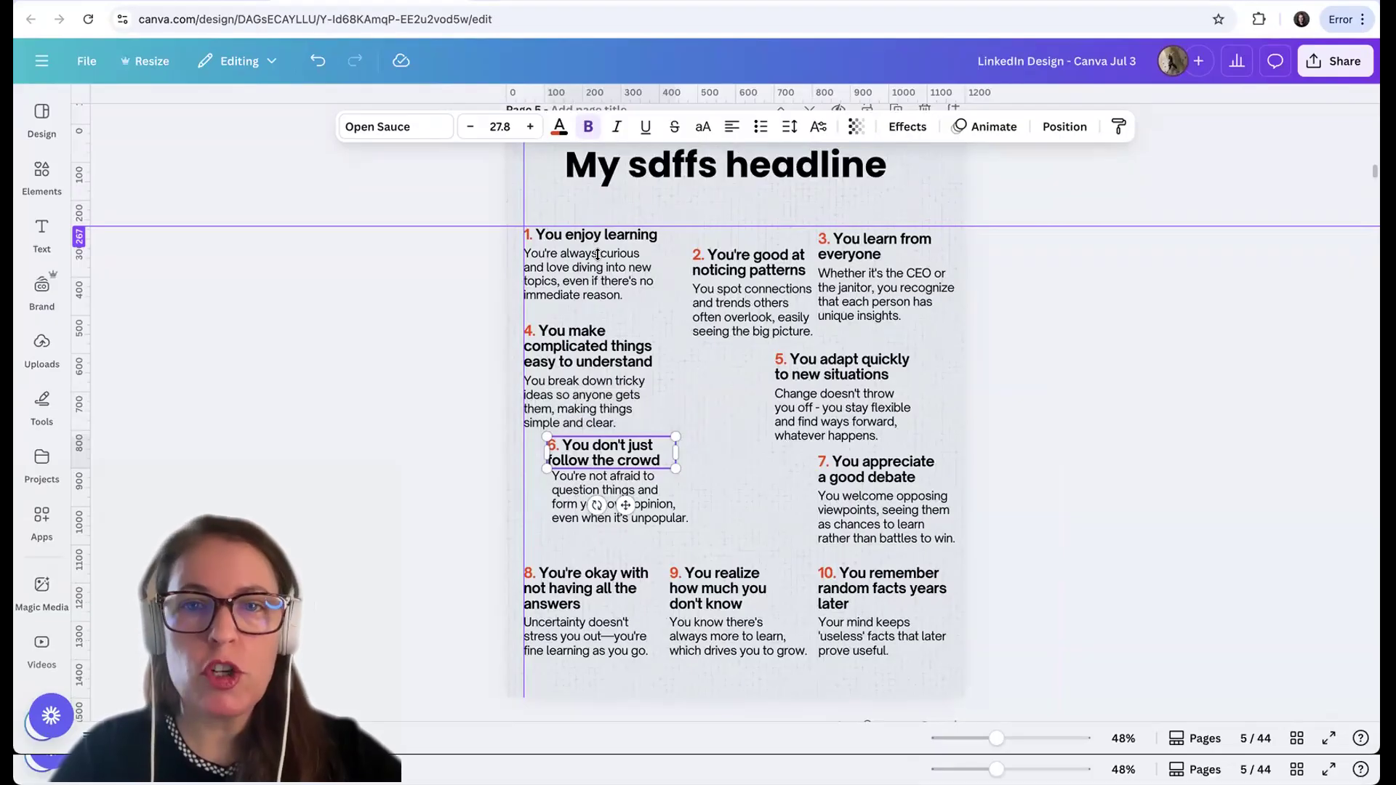
key("shift+r")
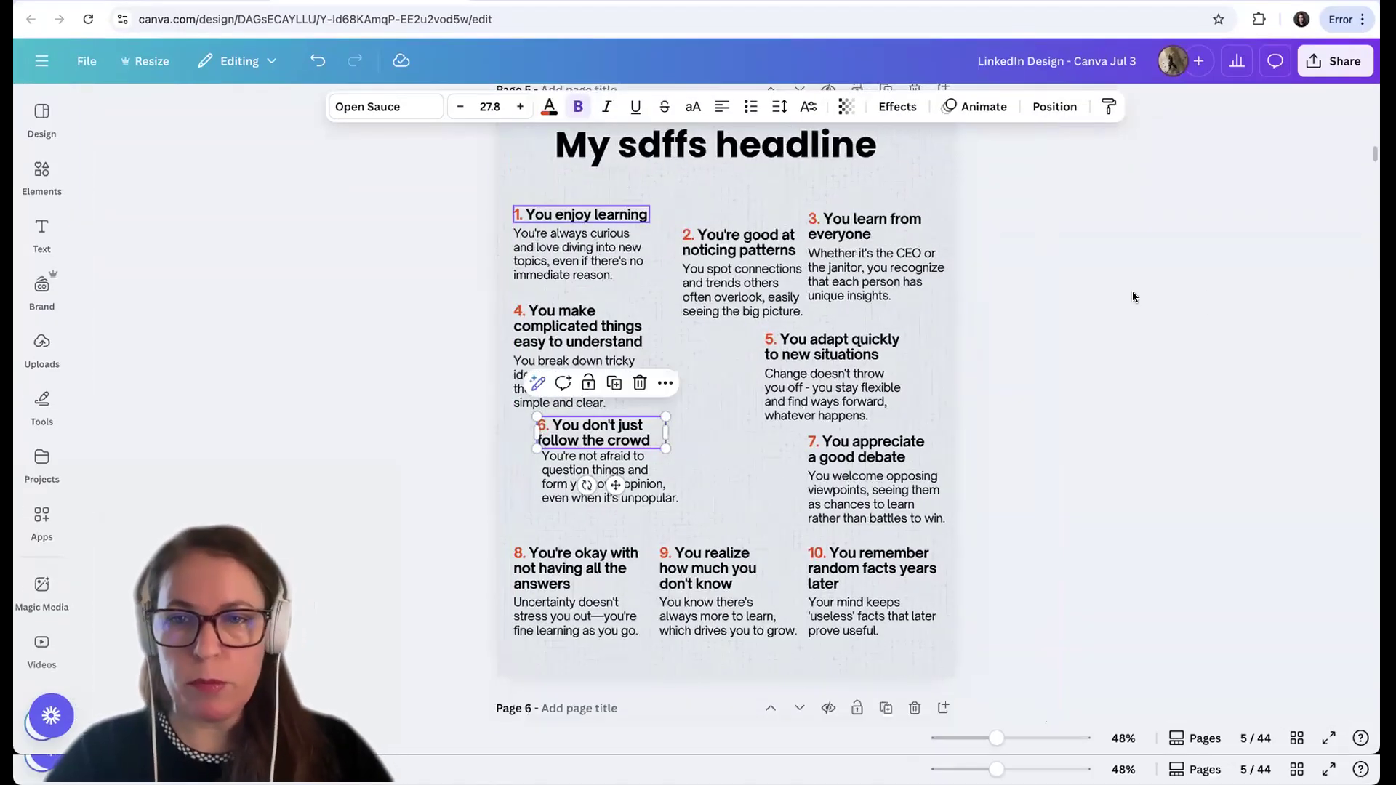
left_click(1219, 294)
Align the heading and body text boxes of points 1, 4, 6 and 8 to a common left edge
scroll(1218, 295, "up", 1)
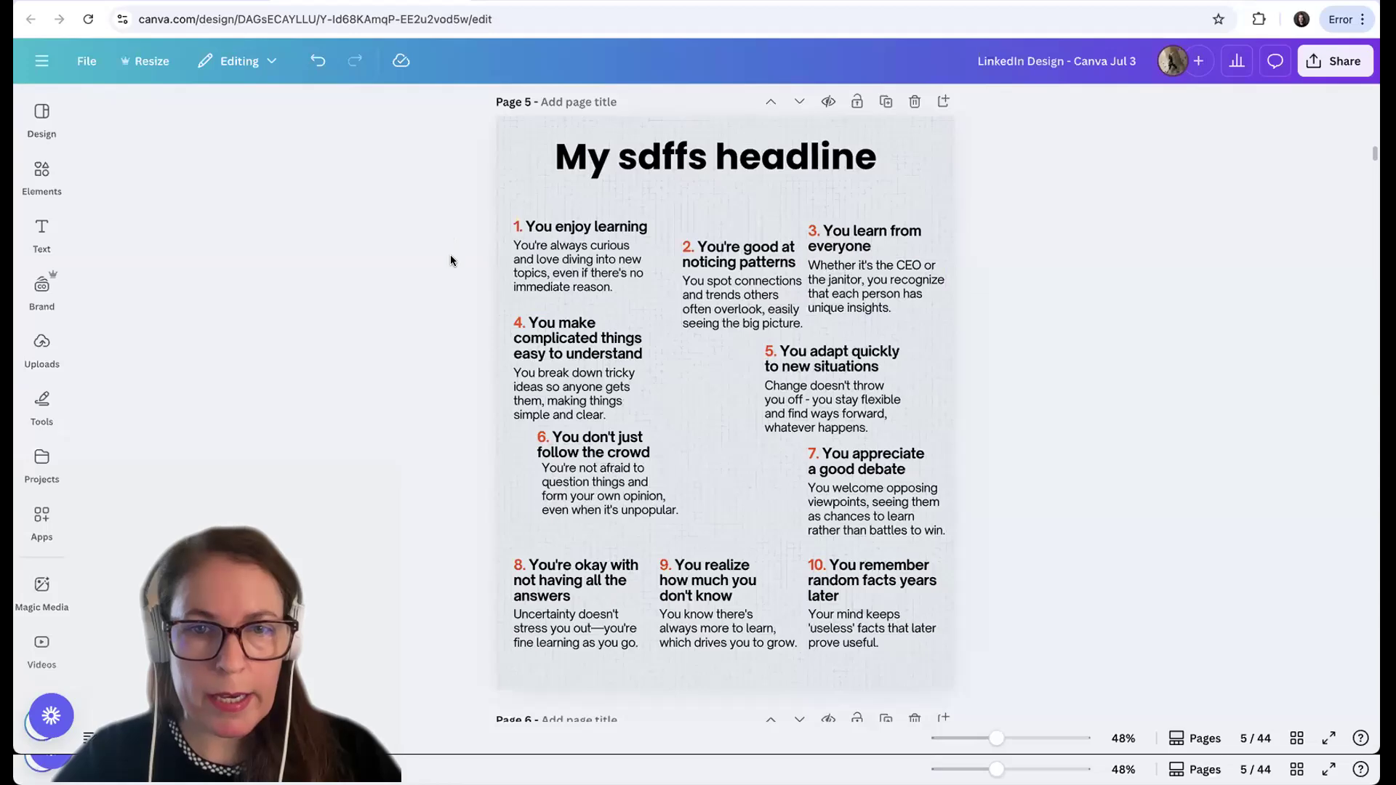
left_click_drag(451, 227, 587, 679)
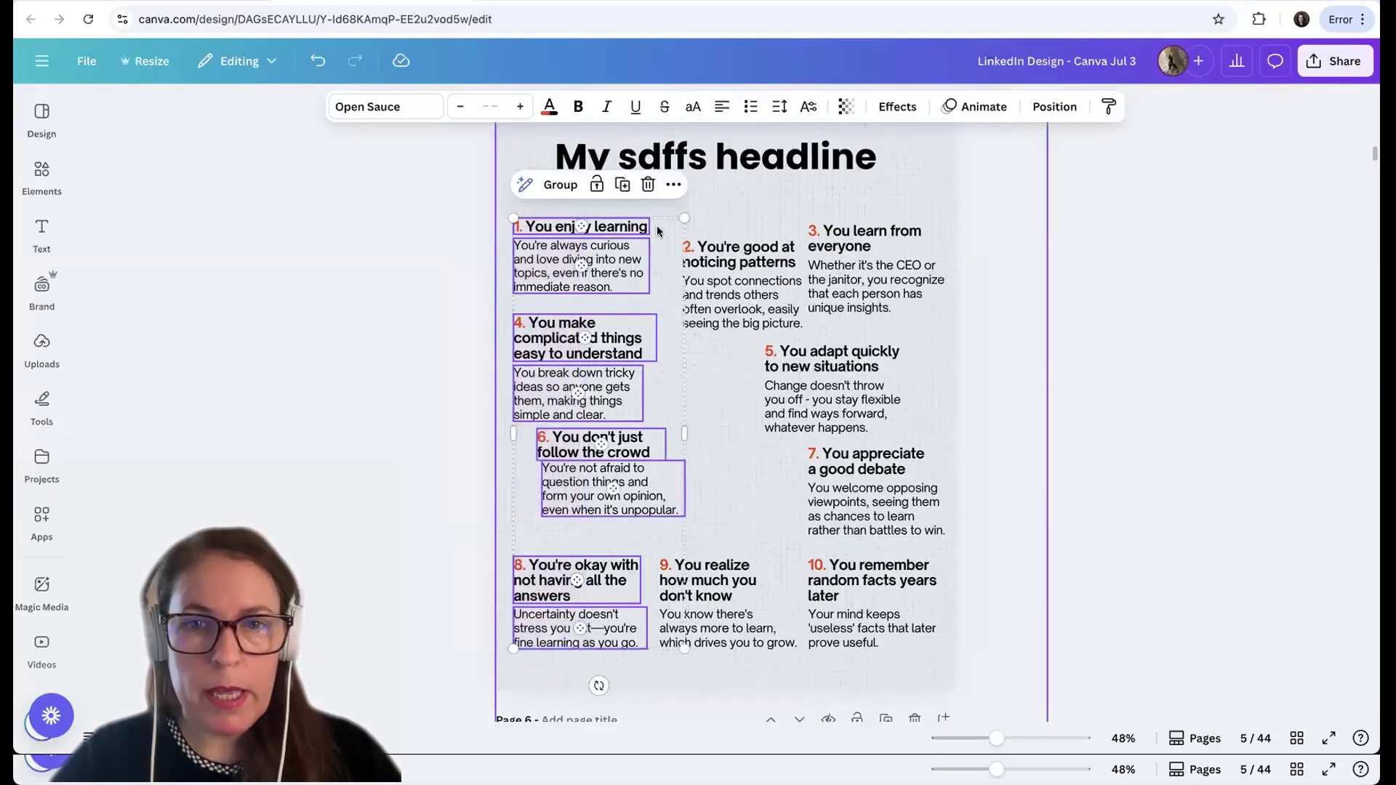
left_click(675, 186)
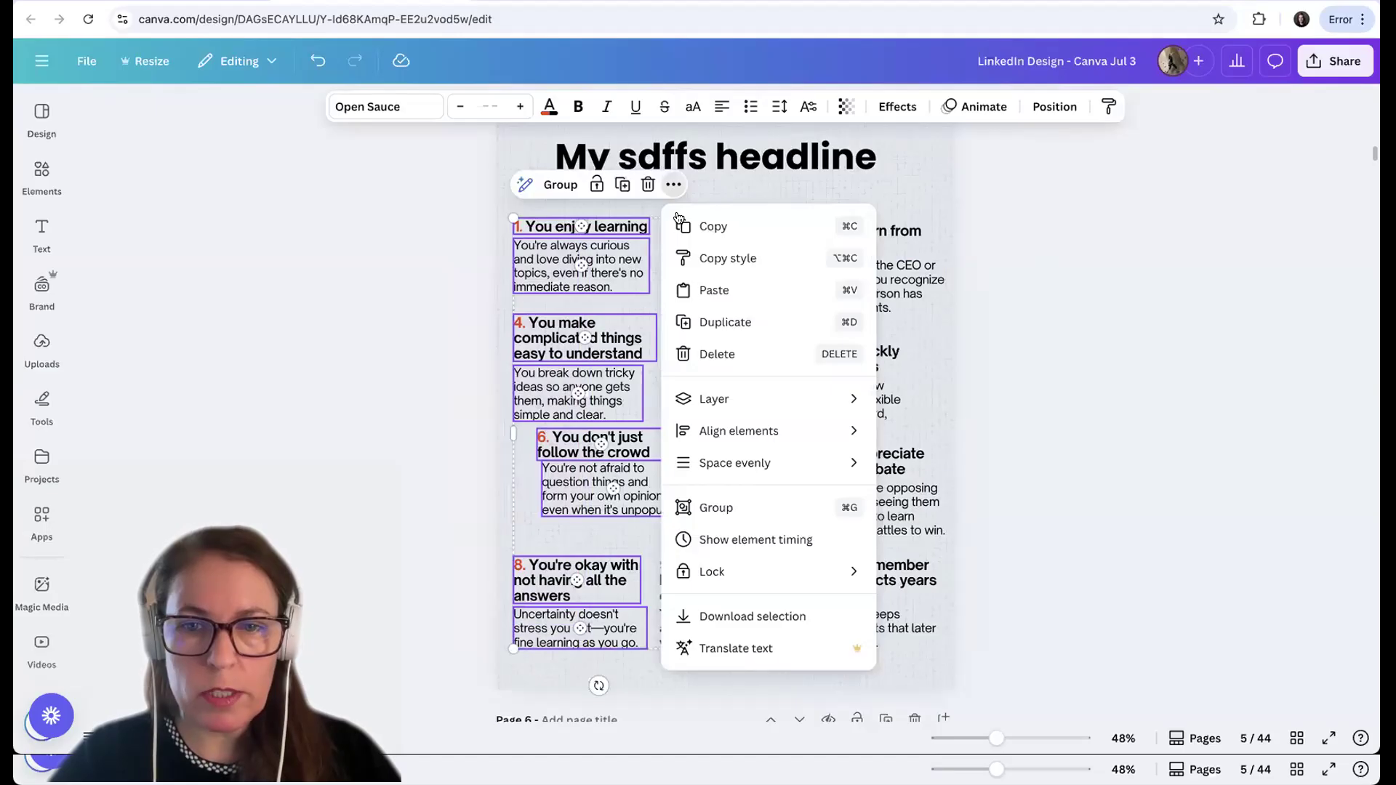
mouse_move(772, 438)
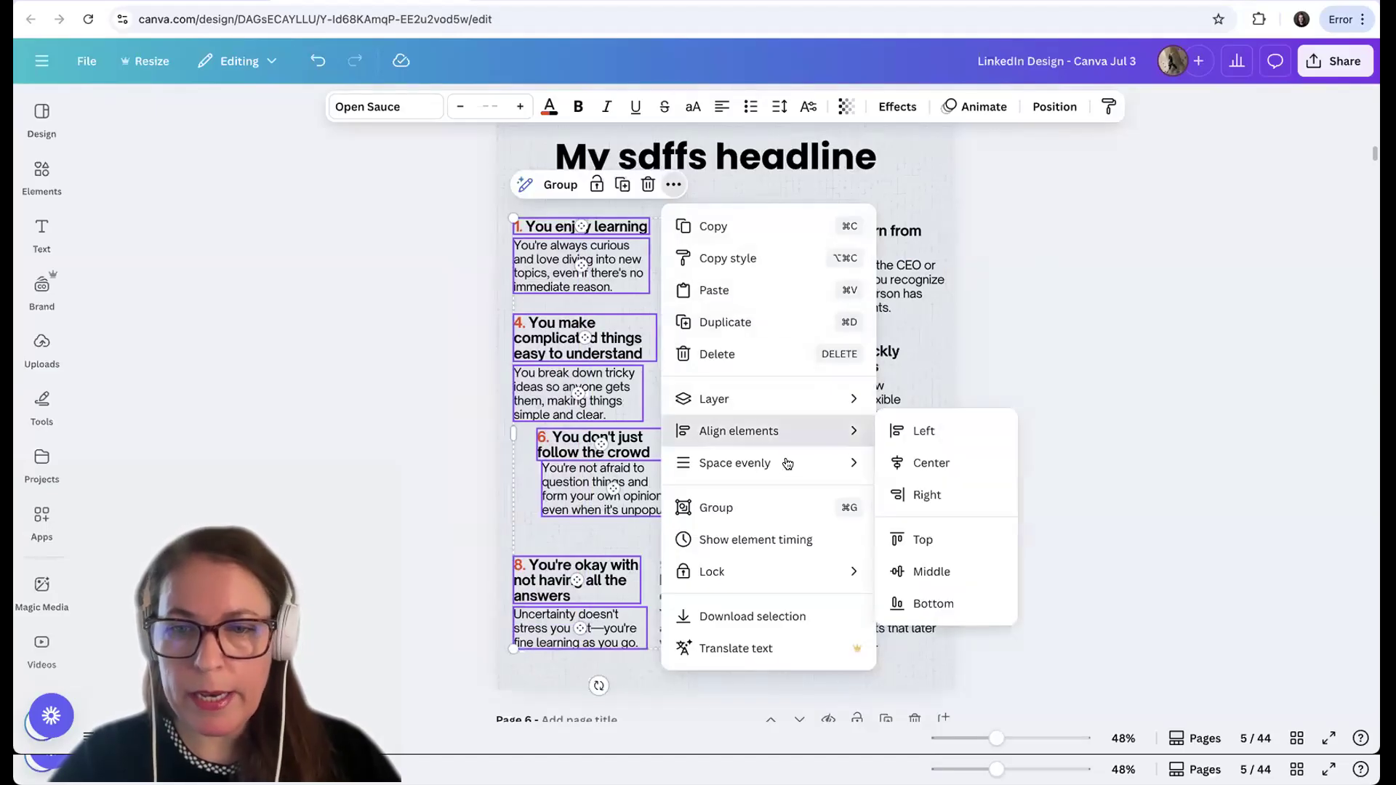
left_click(924, 464)
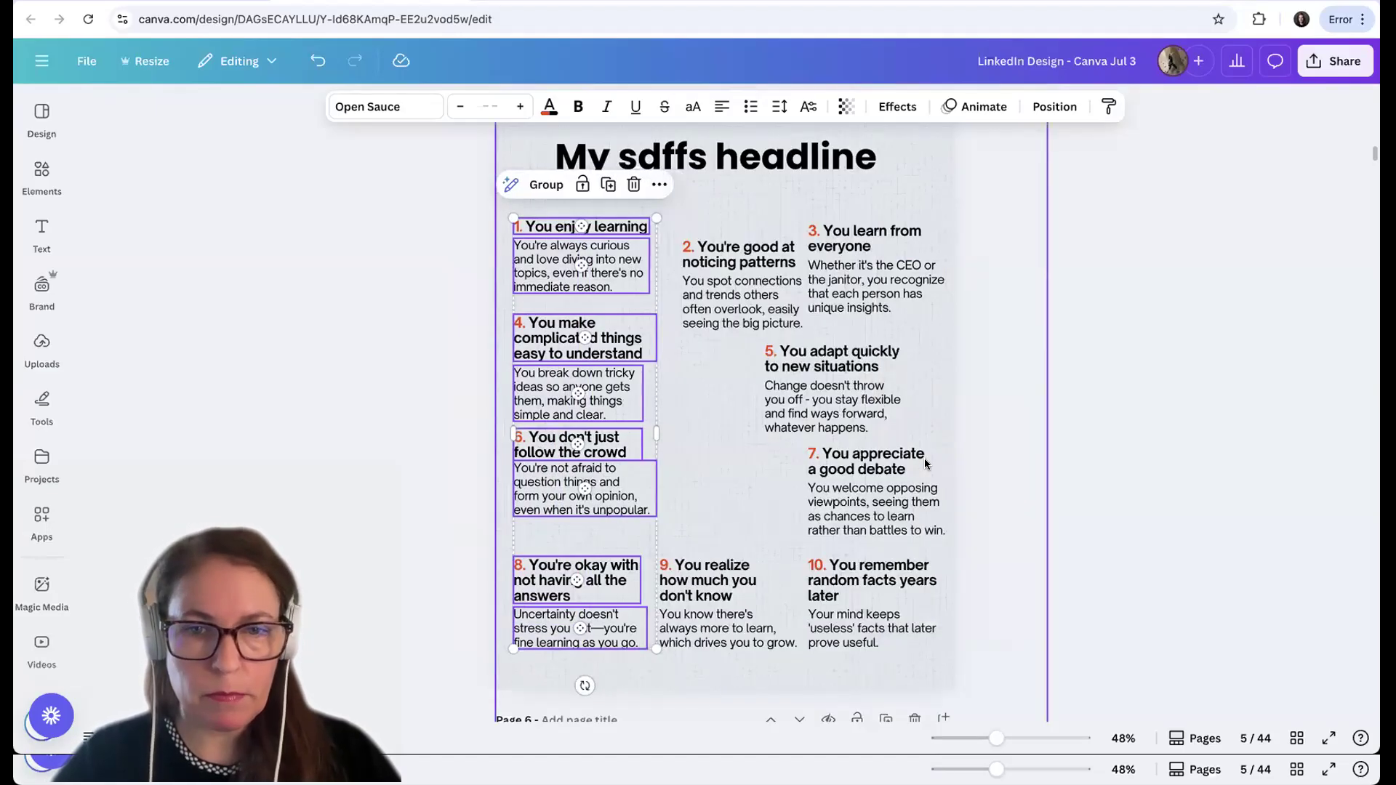
left_click(1096, 395)
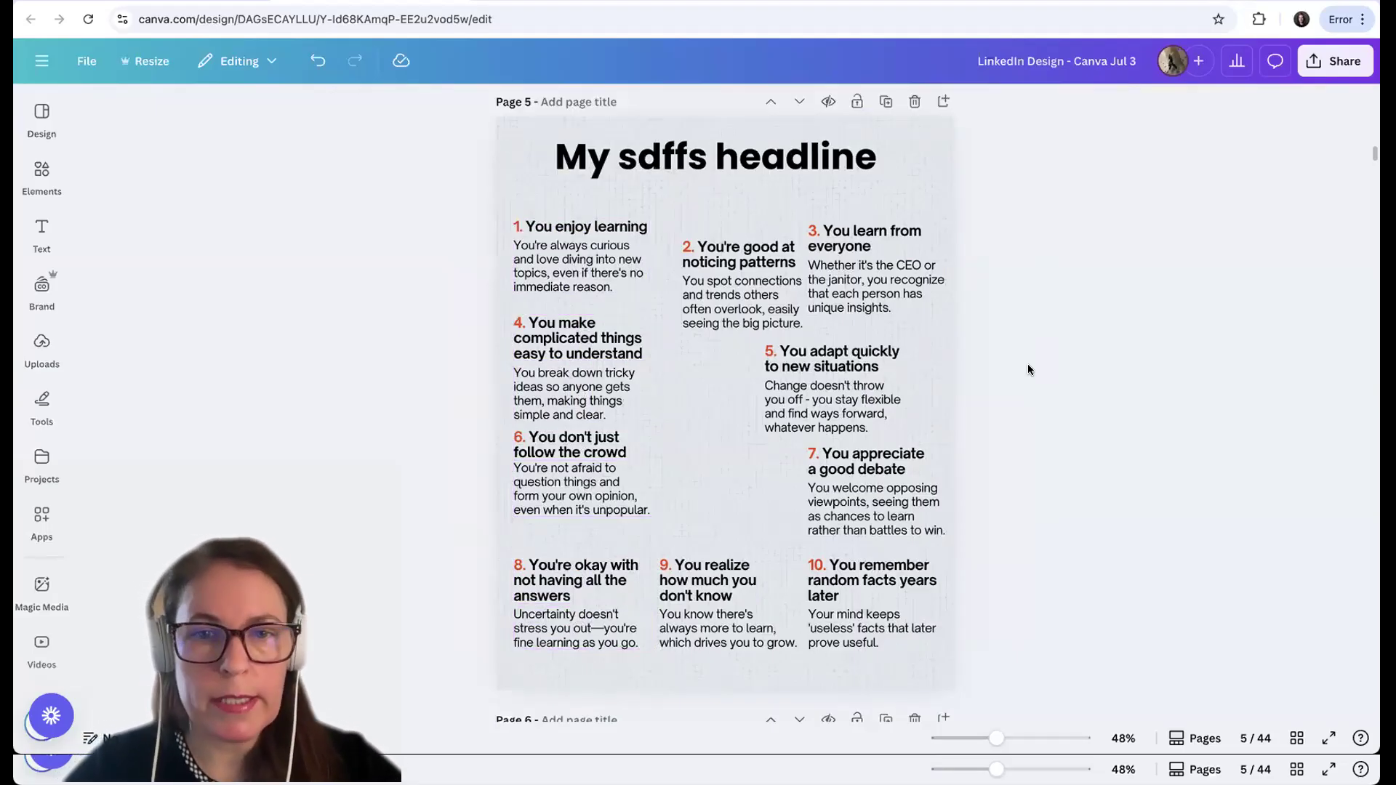
Move point 1's heading up slightly to widen the gap above its body text
left_click(558, 260)
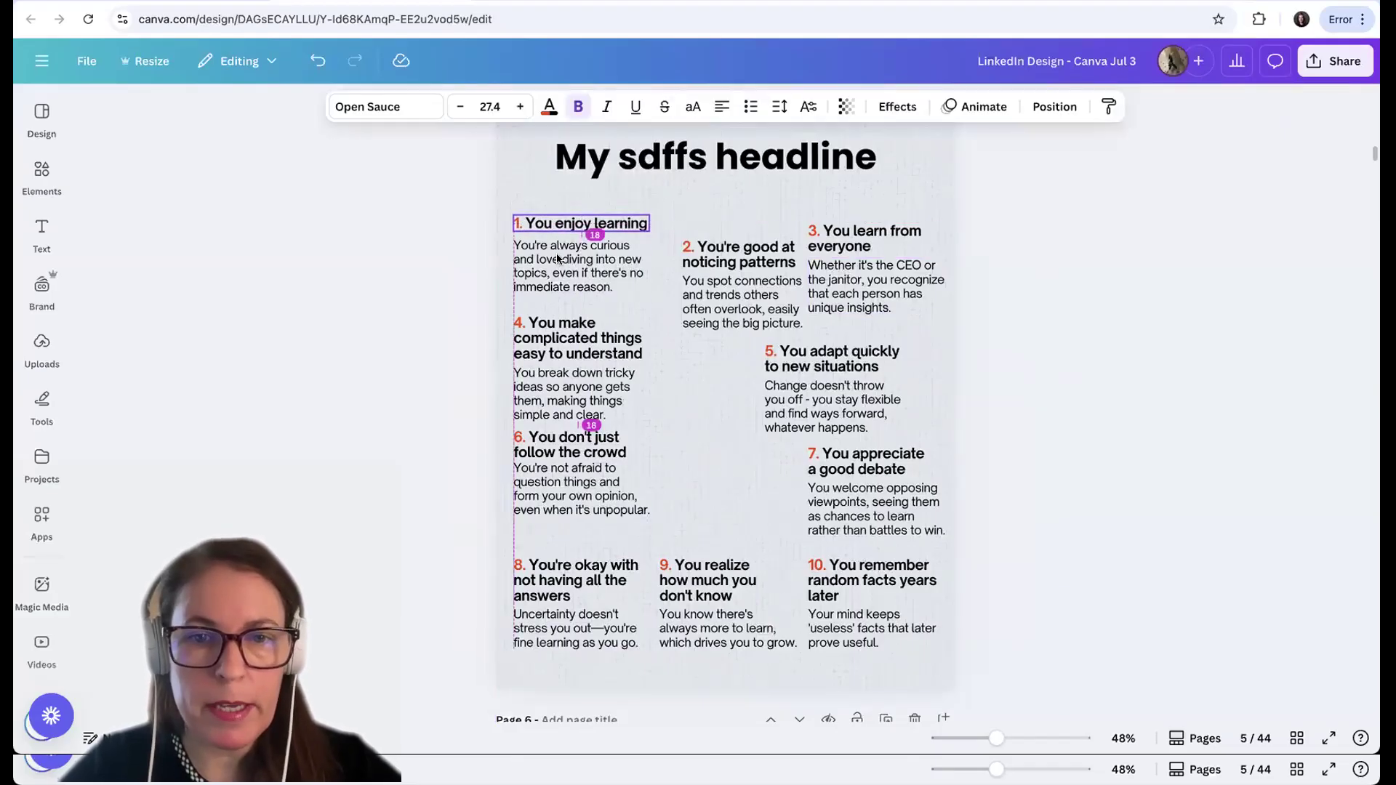
left_click(549, 283)
left_click_drag(548, 285, 548, 280)
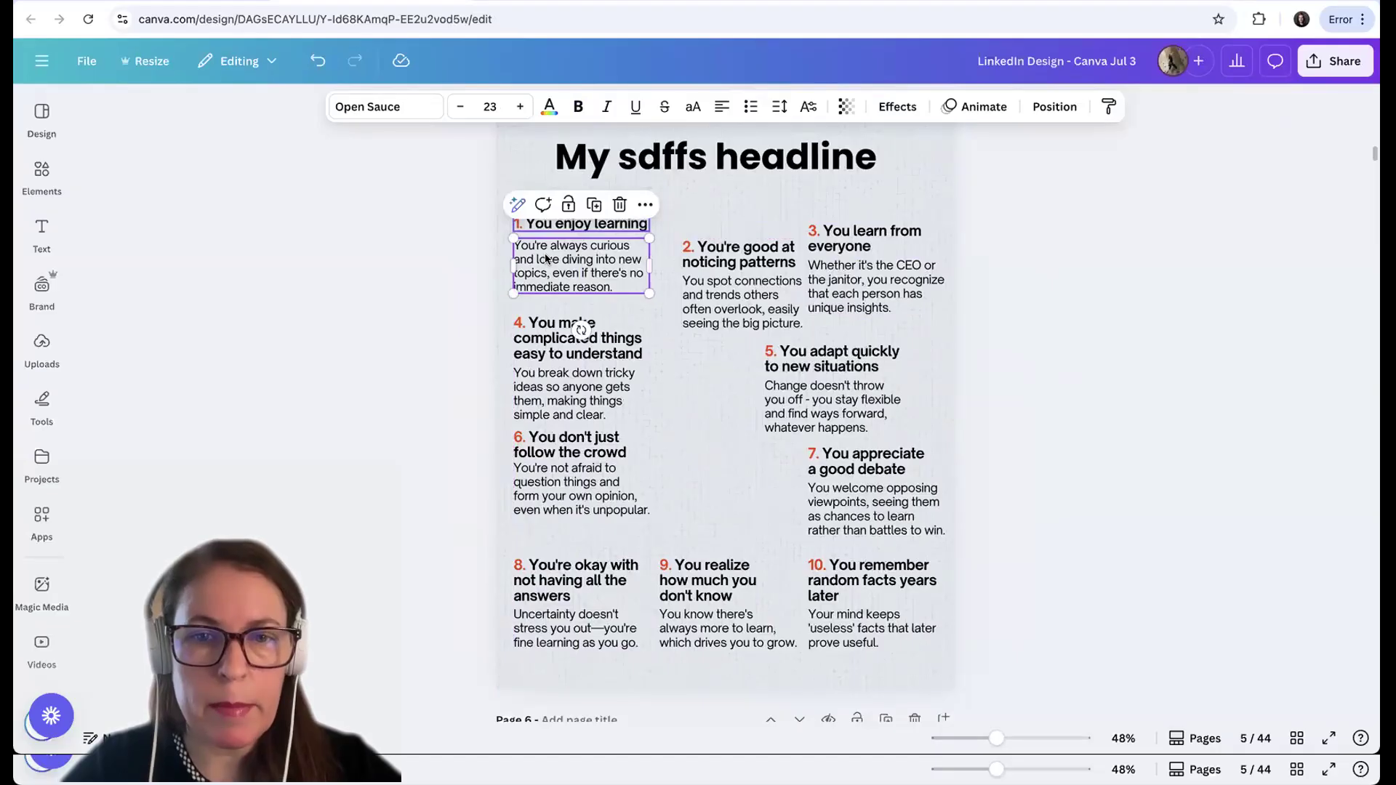
Group point 1's heading with its body text and nudge the group slightly left
left_click(546, 225)
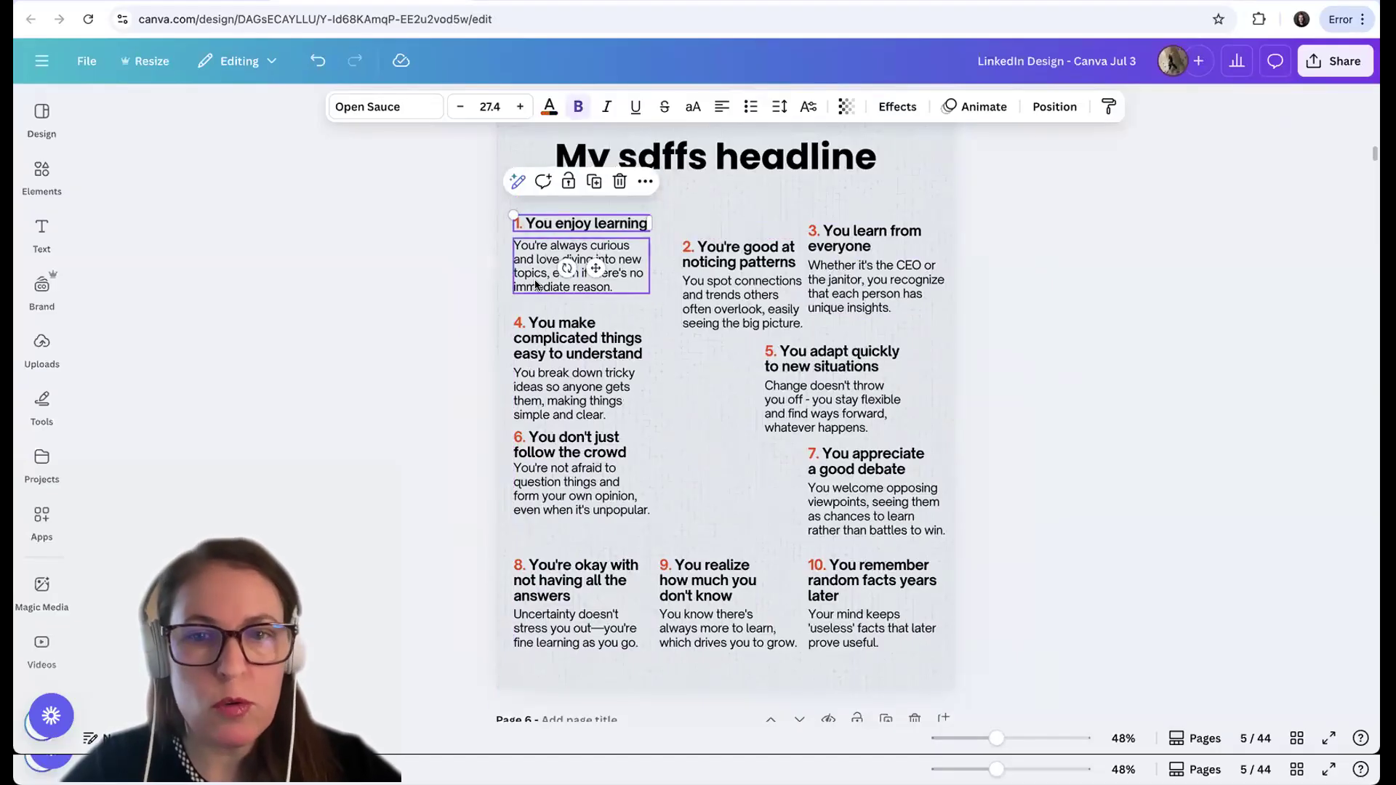
left_click(536, 284, "shift")
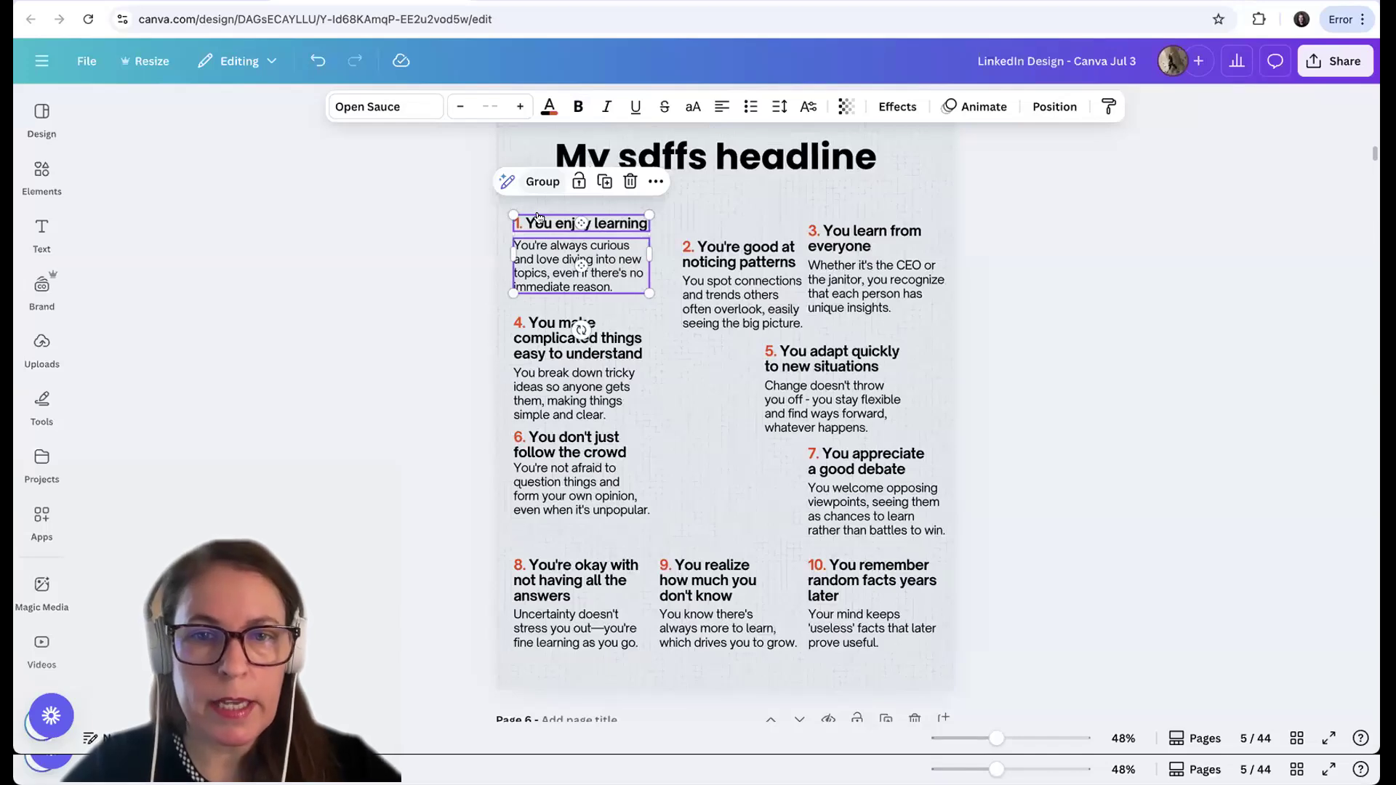
key("ctrl+g")
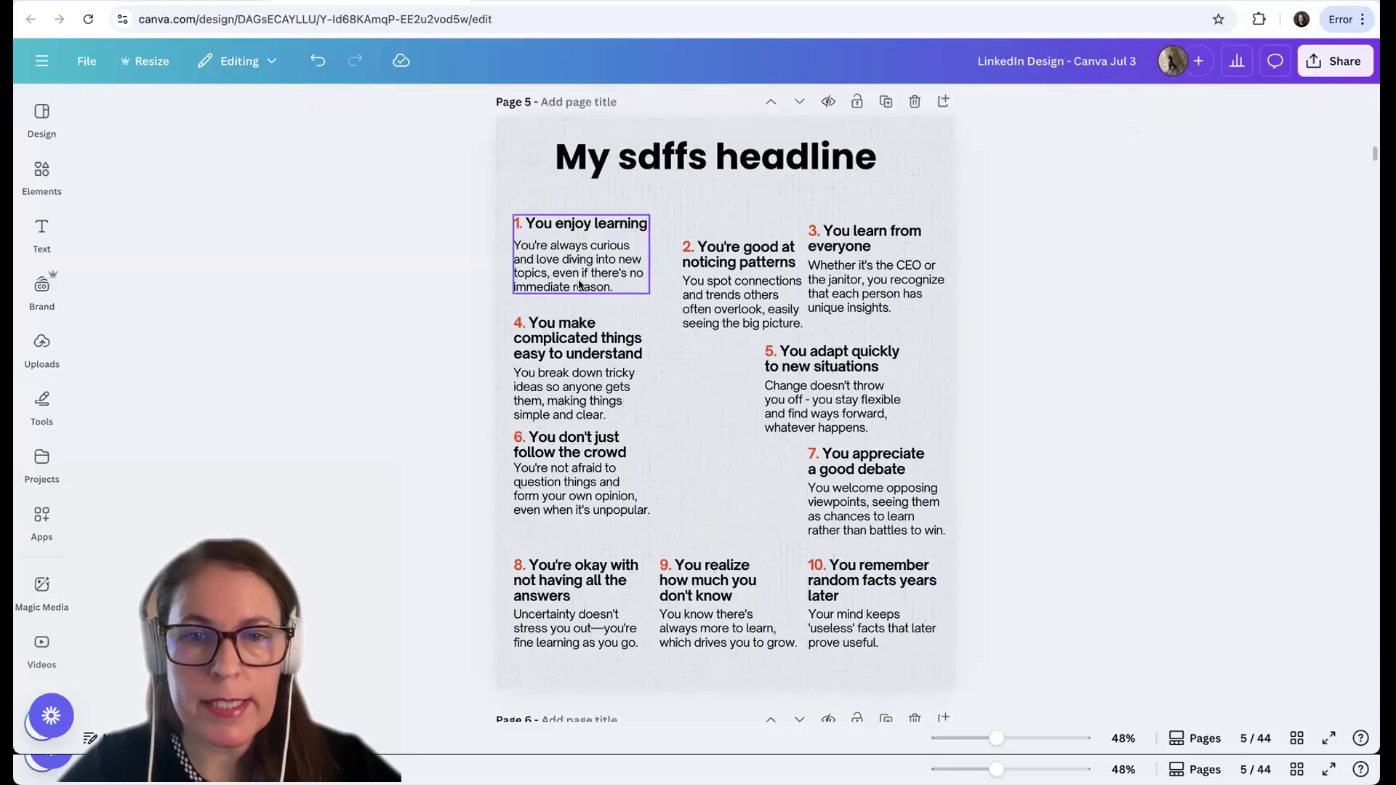
left_click_drag(569, 286, 561, 288)
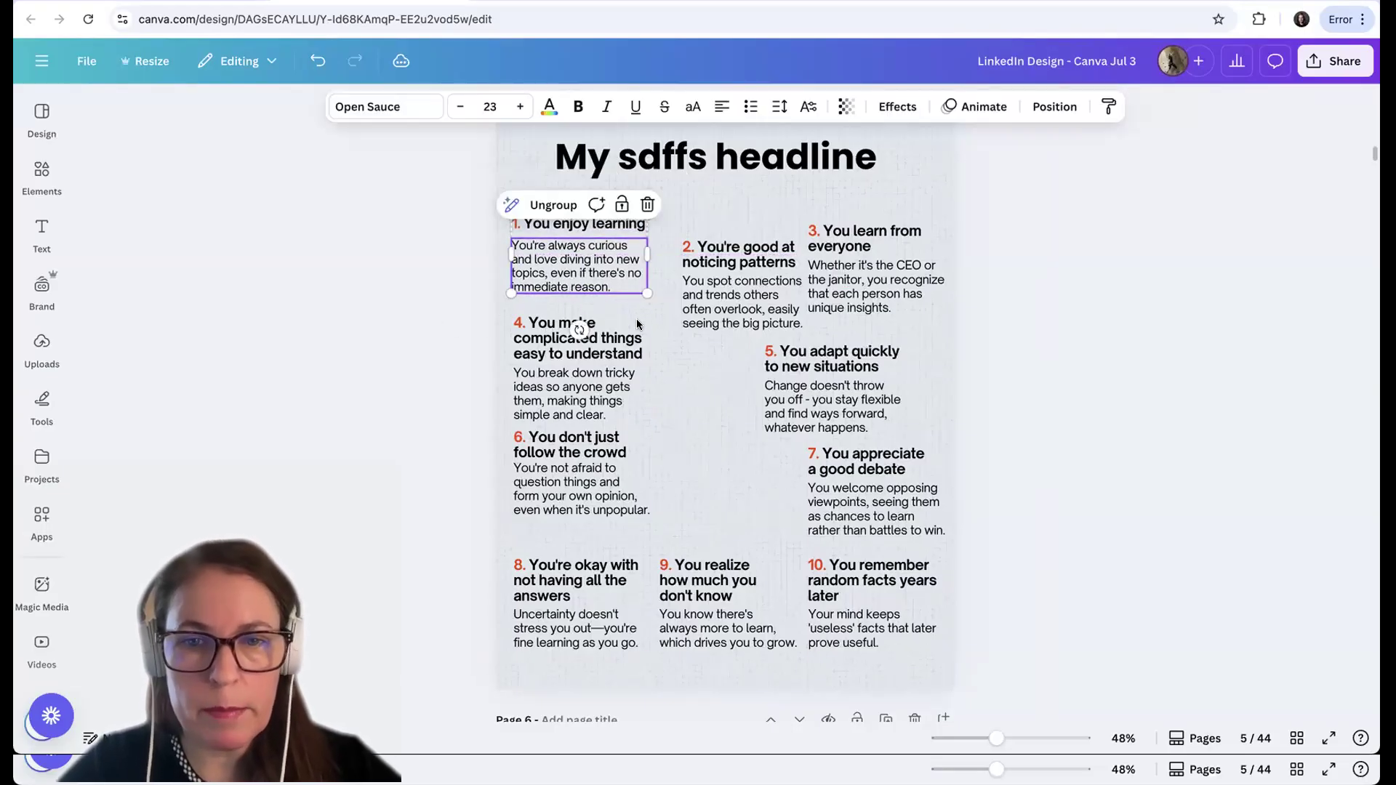
mouse_move(643, 321)
left_mouse_down()
mouse_move(656, 332)
mouse_move(644, 320)
left_mouse_up()
Group the heading with its body text separately for each of points 4, 6 and 8
left_click(538, 356)
left_click(543, 388, "shift")
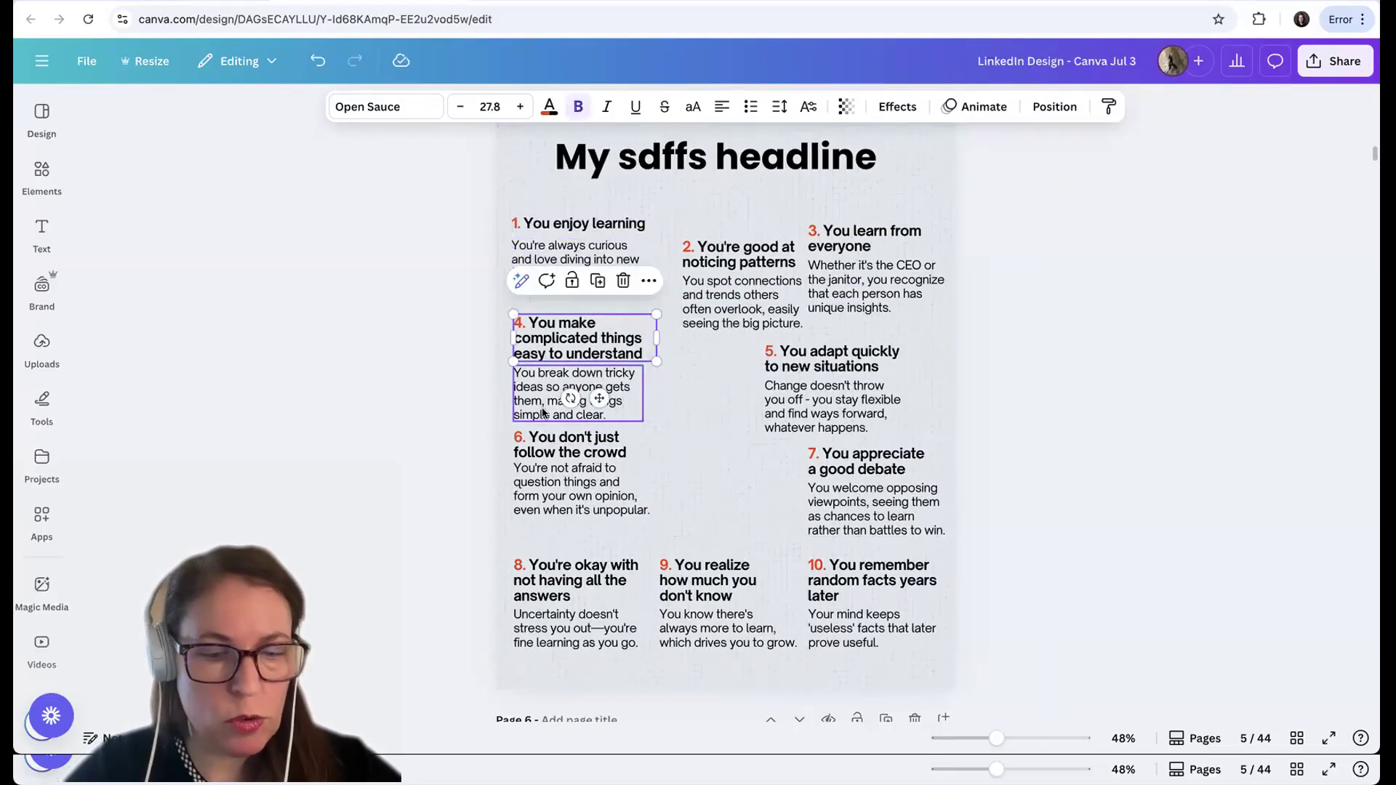
left_click(550, 451)
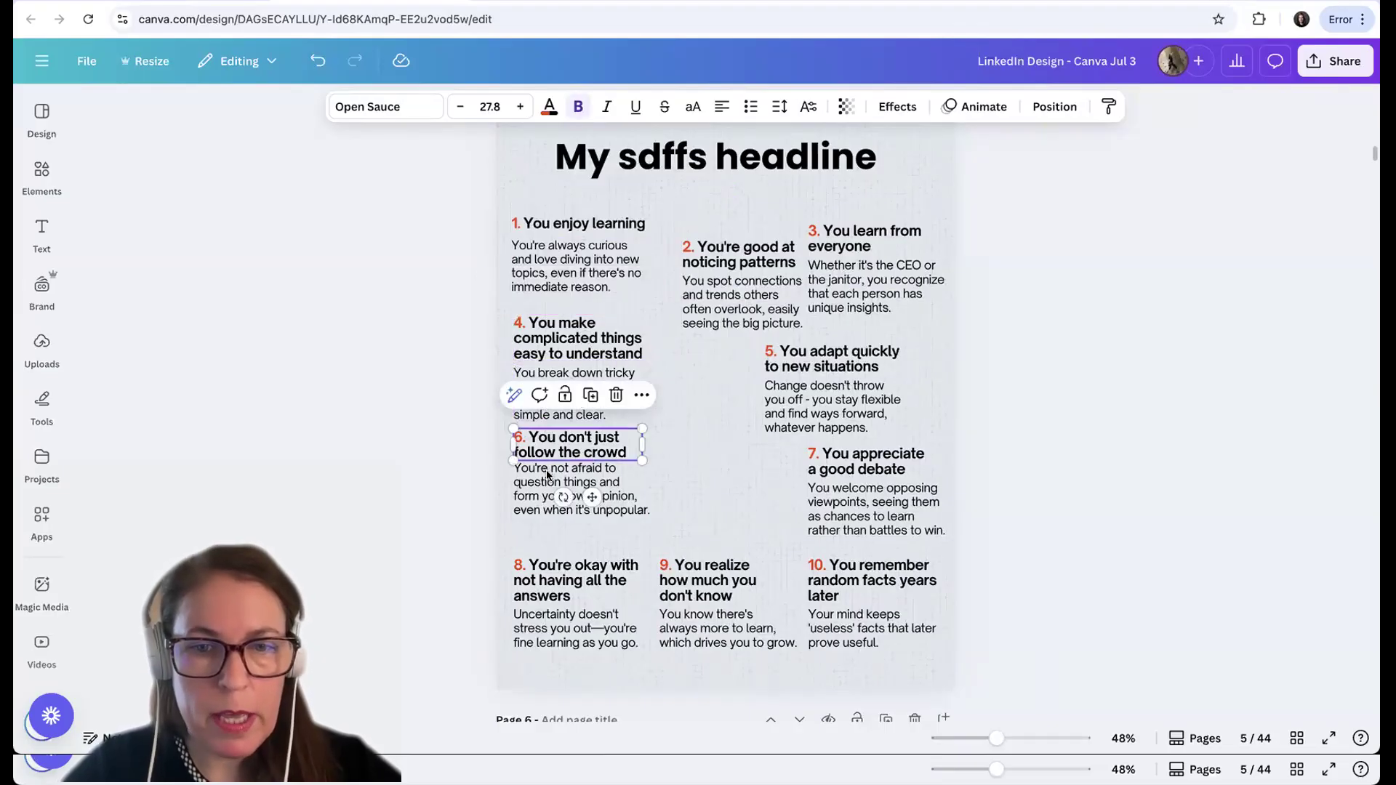
left_click(538, 512, "shift")
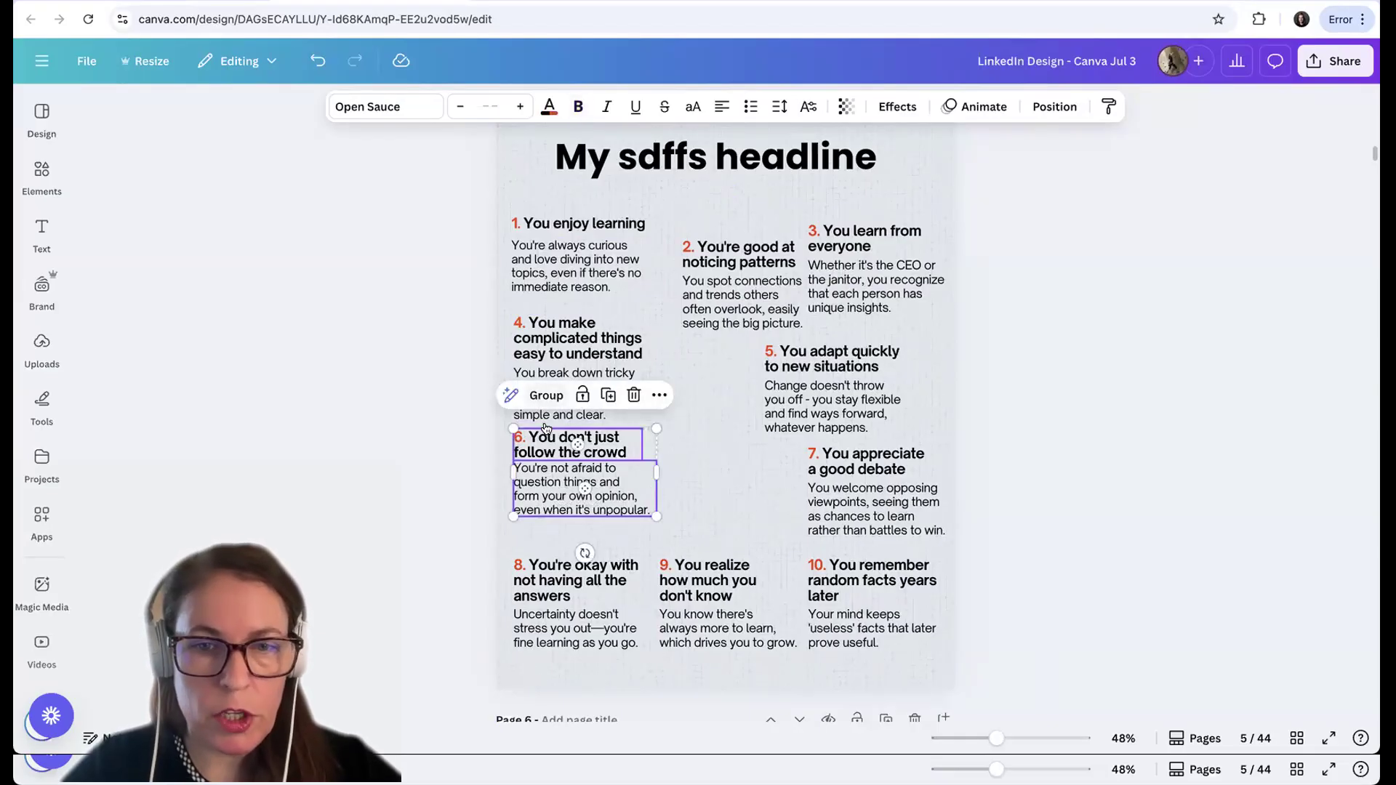
left_click(546, 582)
left_click(540, 644, "shift")
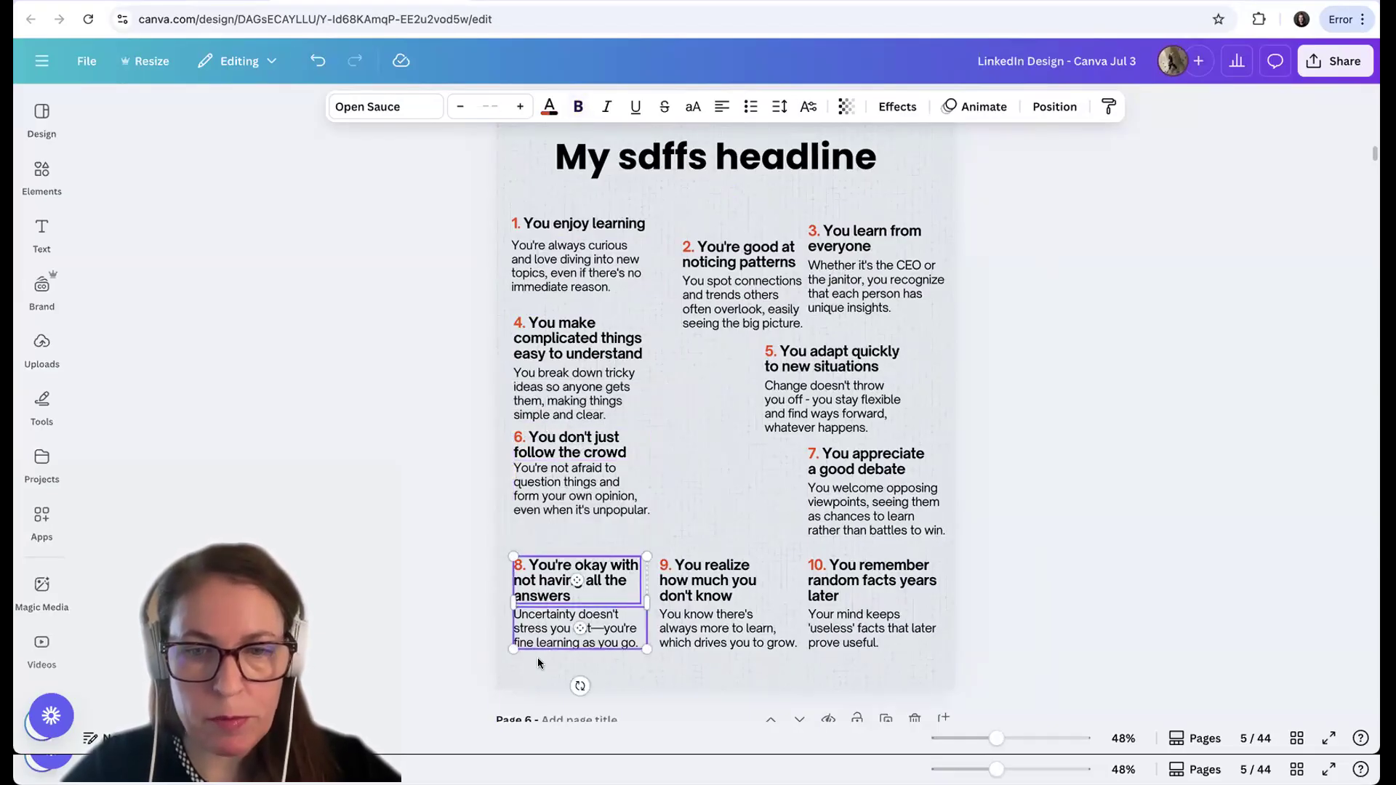
left_click(549, 524)
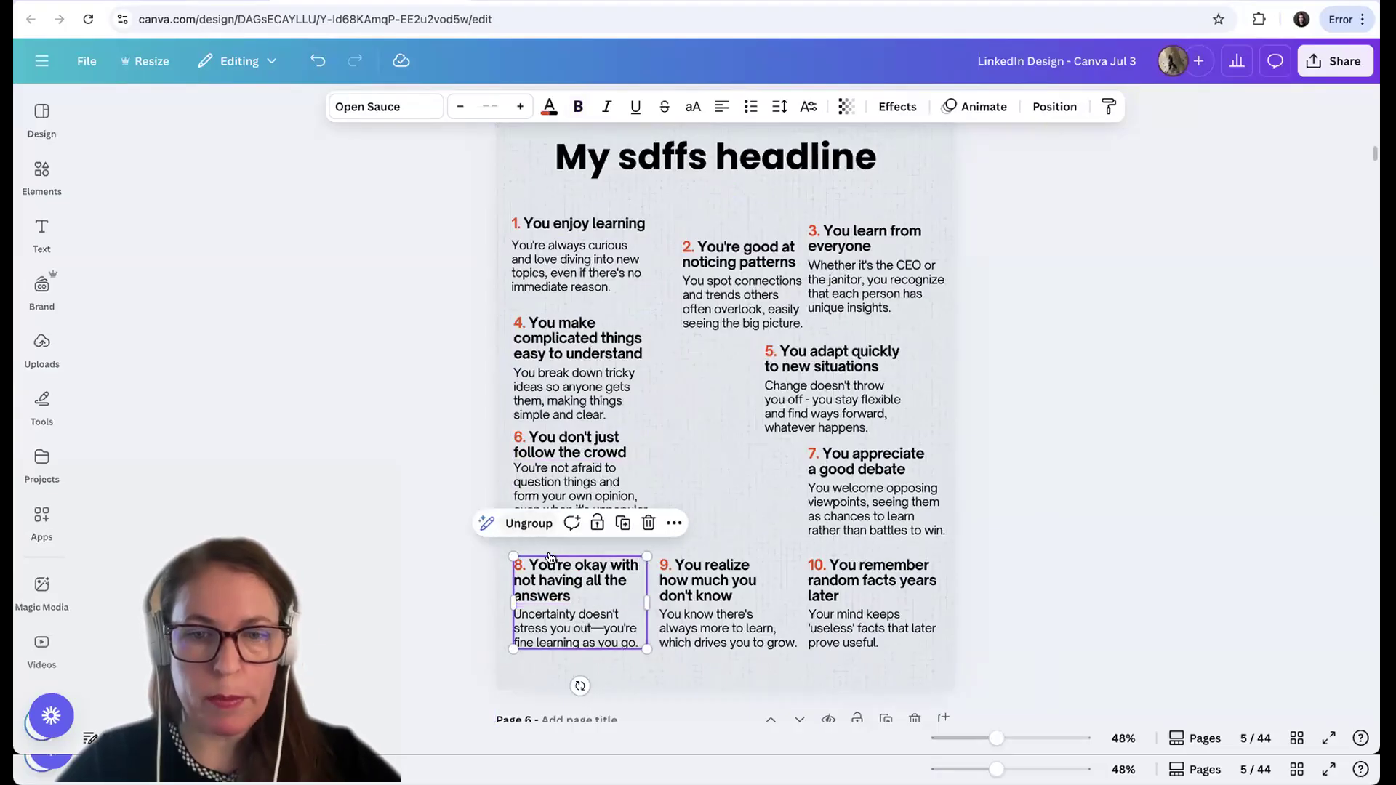
left_click(413, 351)
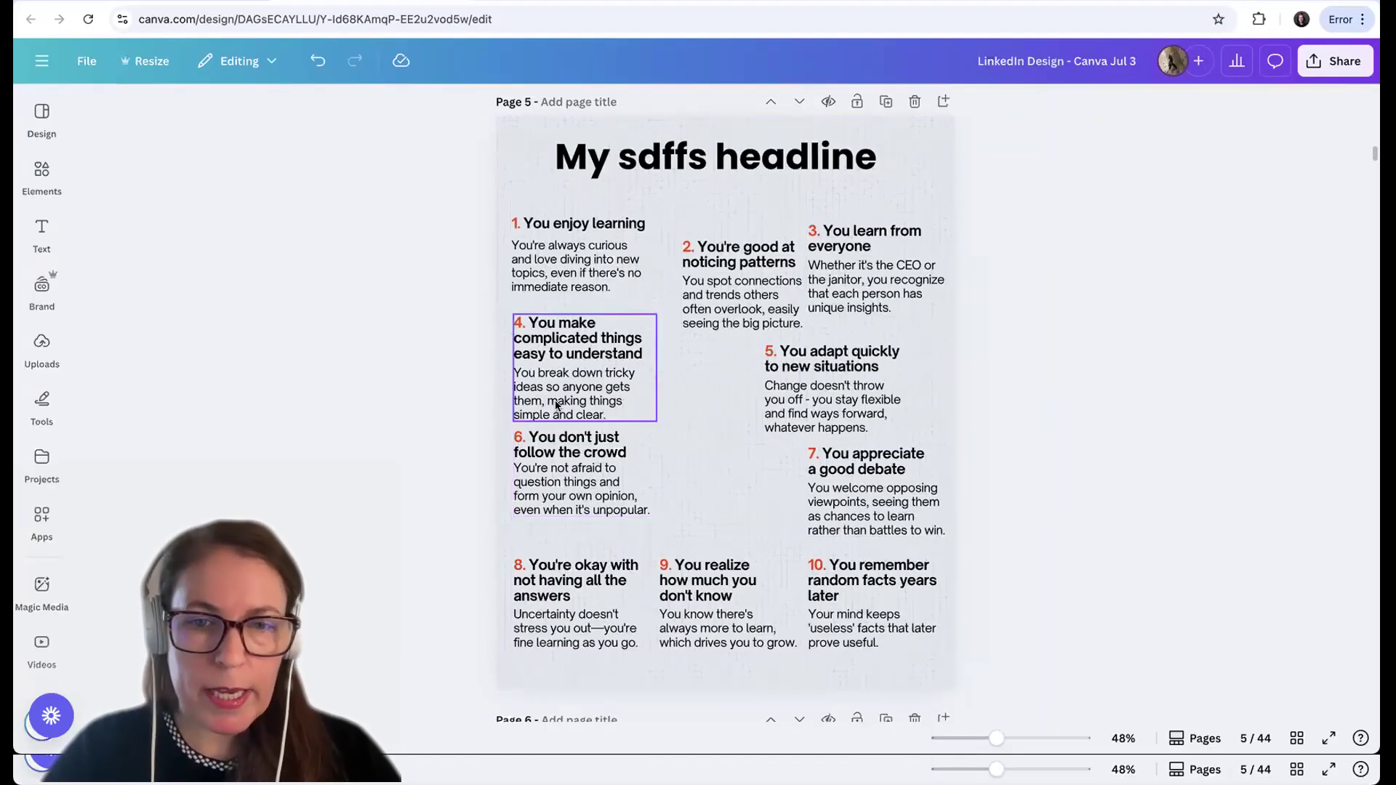
left_click(556, 404)
left_click(555, 401)
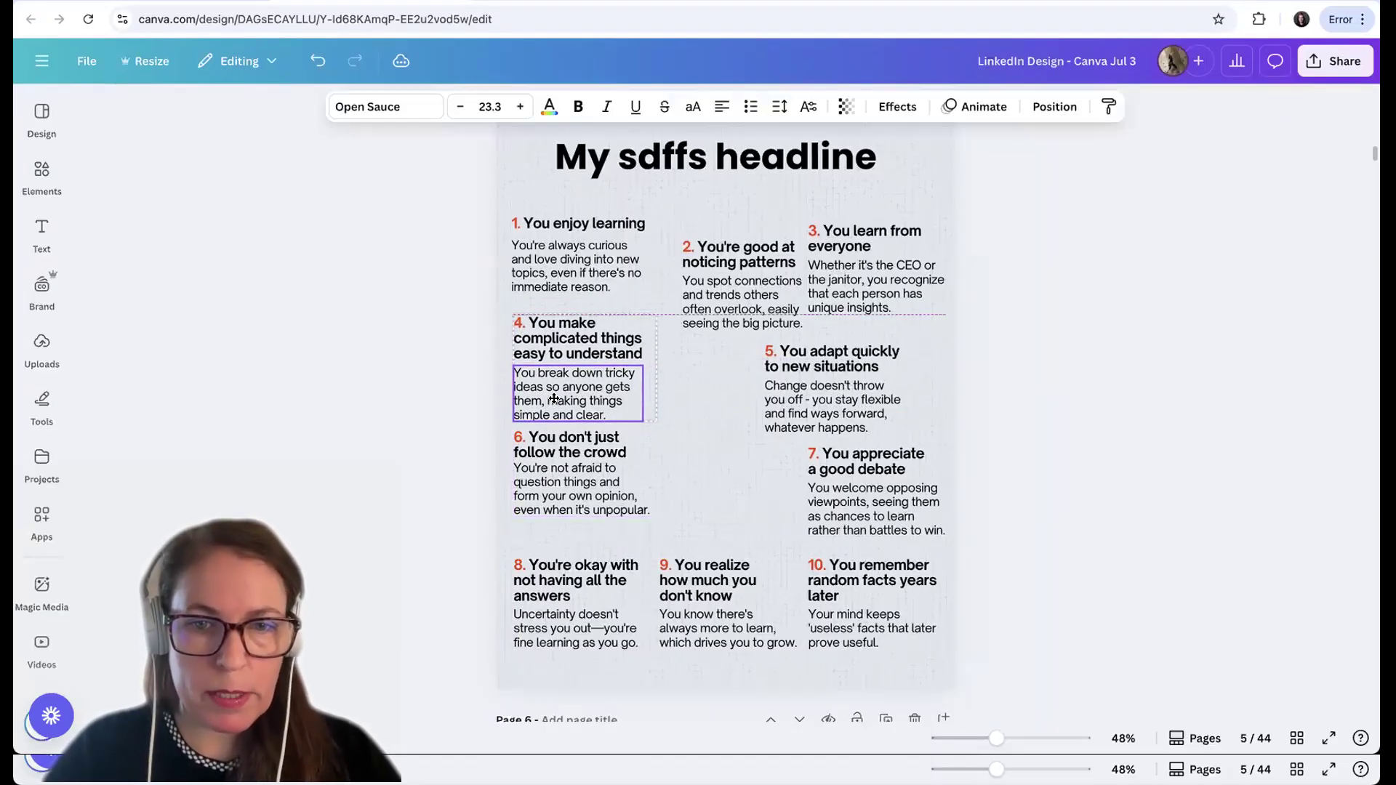
left_click_drag(554, 399, 554, 398)
left_click(408, 369)
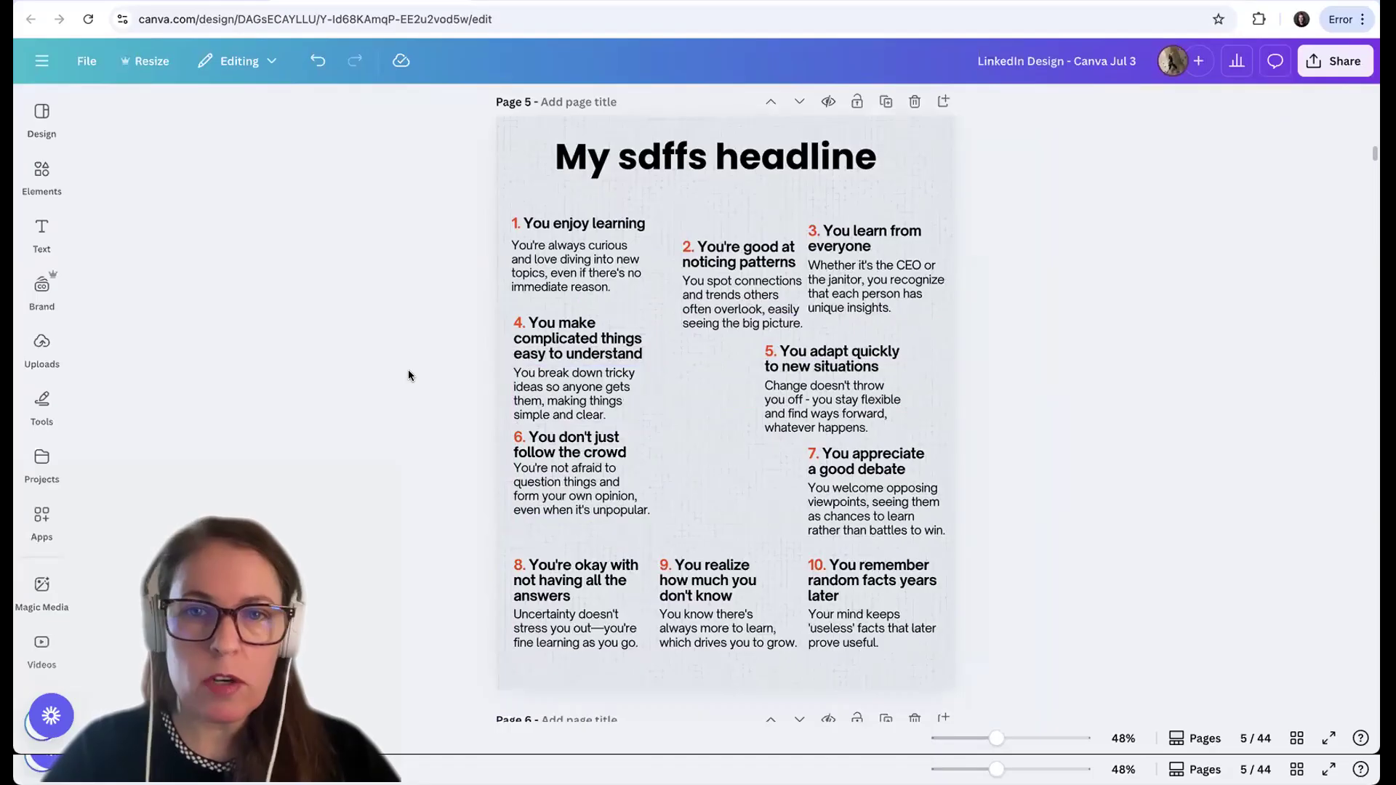
left_click(552, 255)
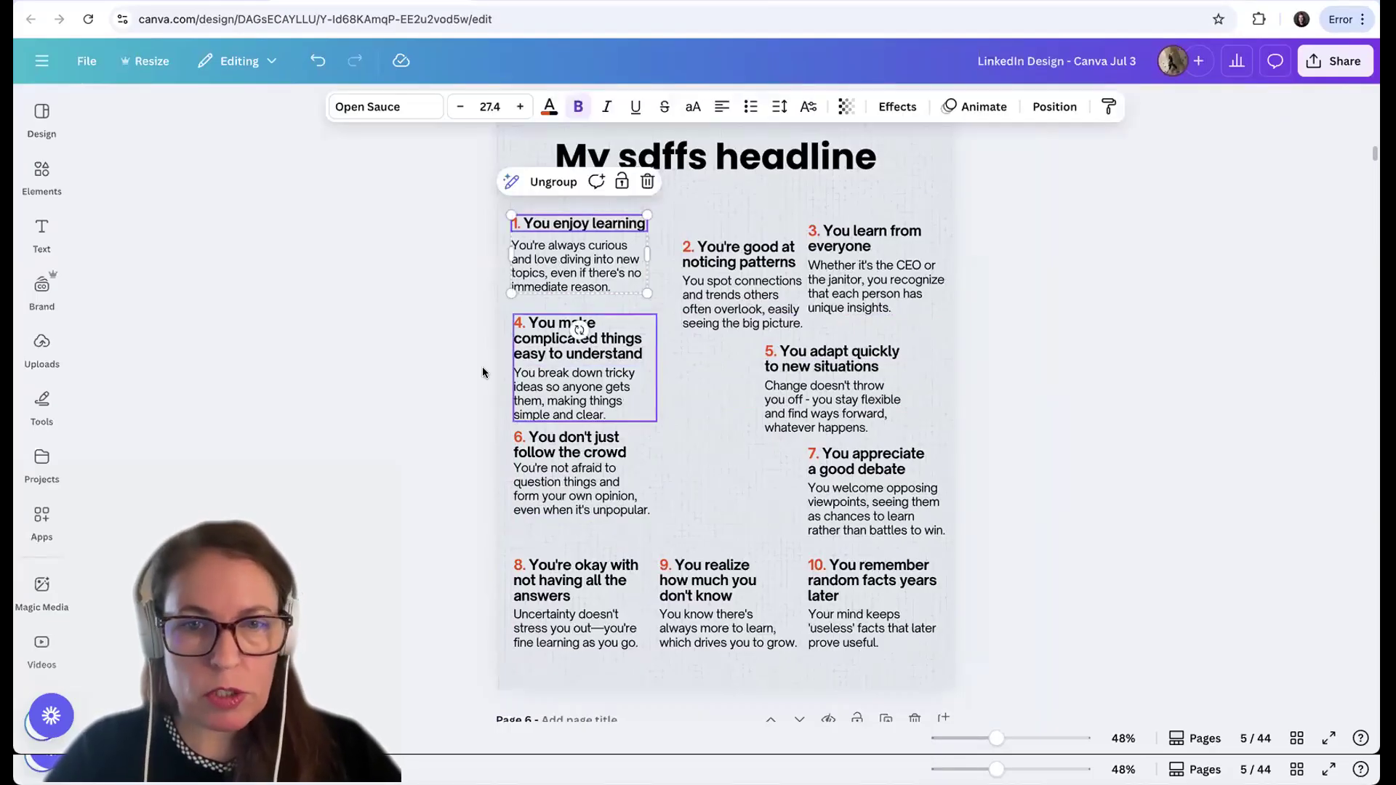
left_click(421, 276)
Space the grouped points 1, 4, 6 and 8 evenly in the vertical direction
left_click_drag(460, 252, 585, 650)
left_click(688, 181)
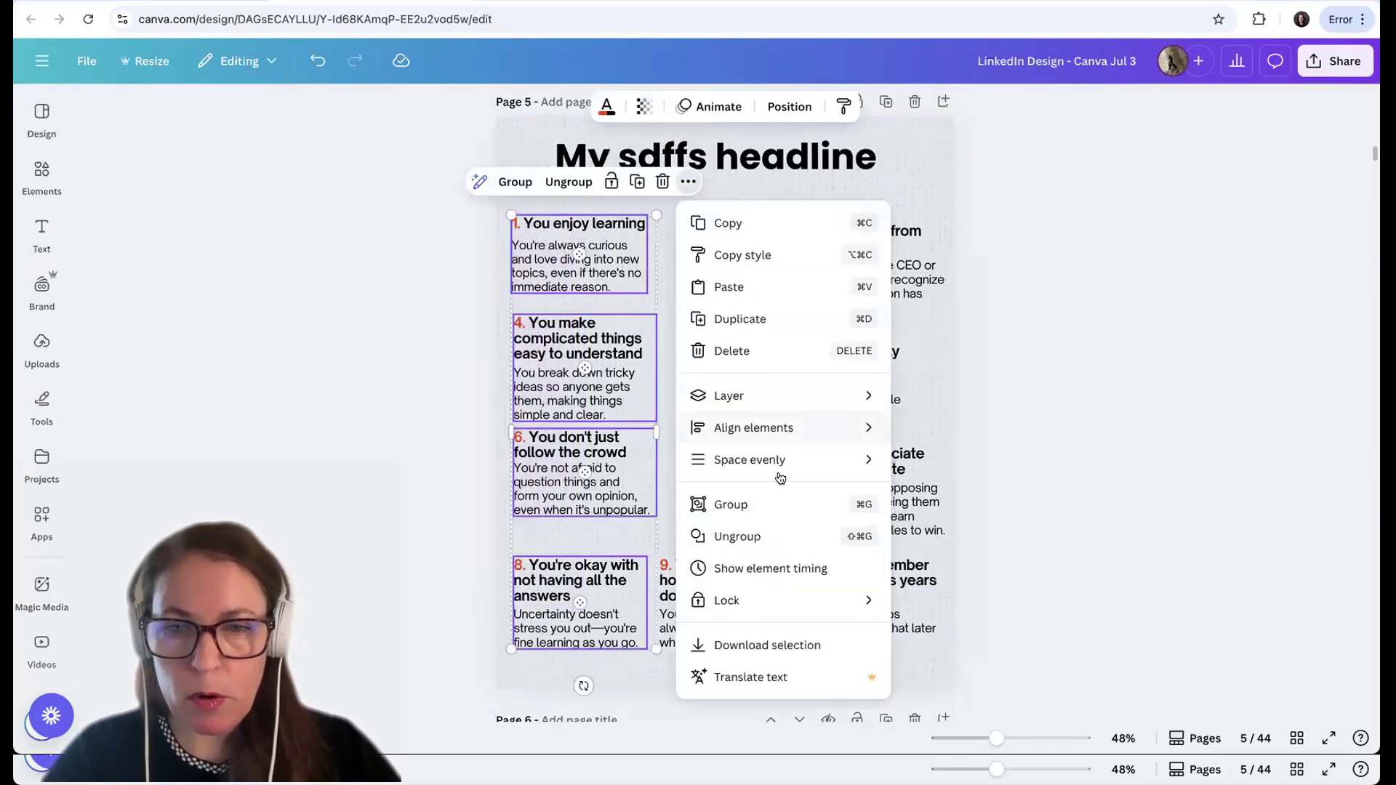
mouse_move(777, 469)
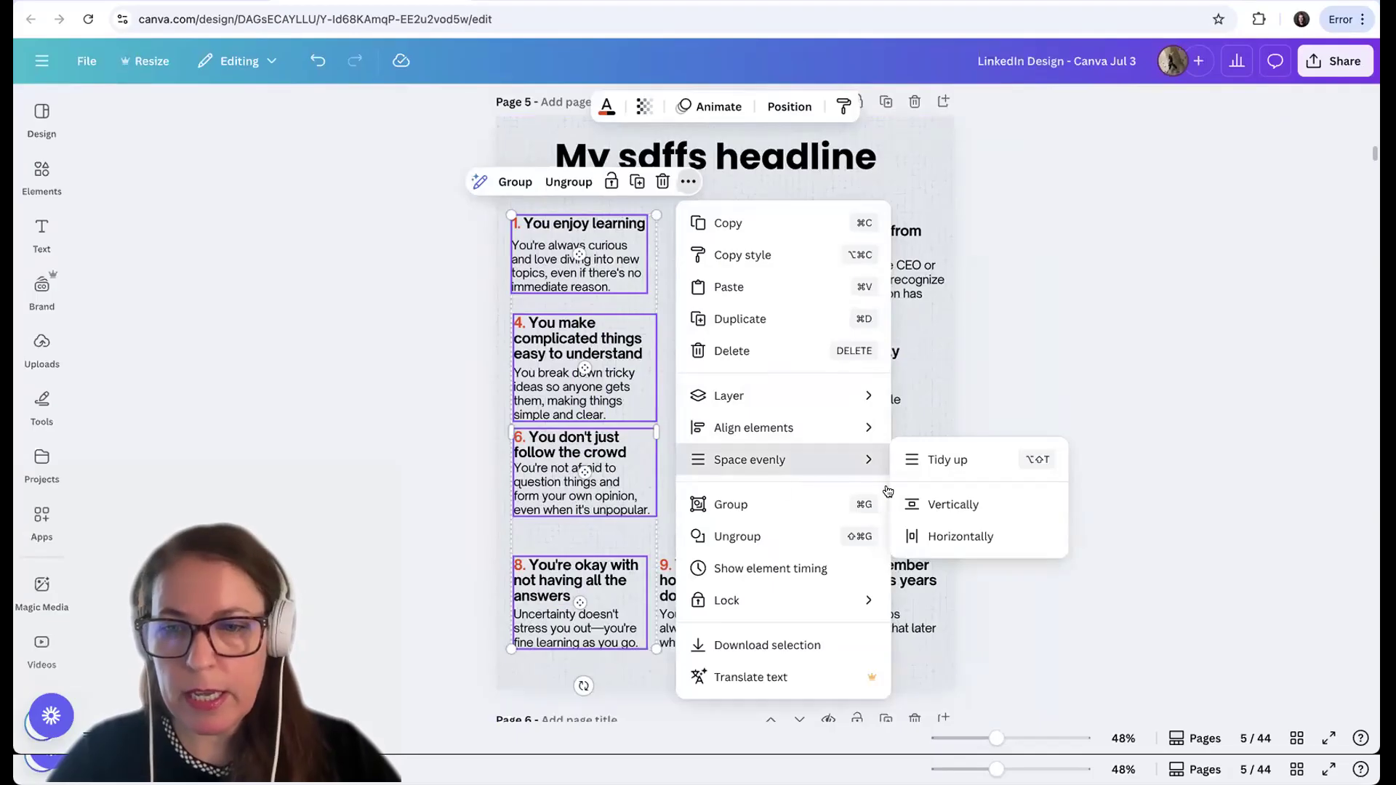
left_click(953, 536)
left_click(329, 570)
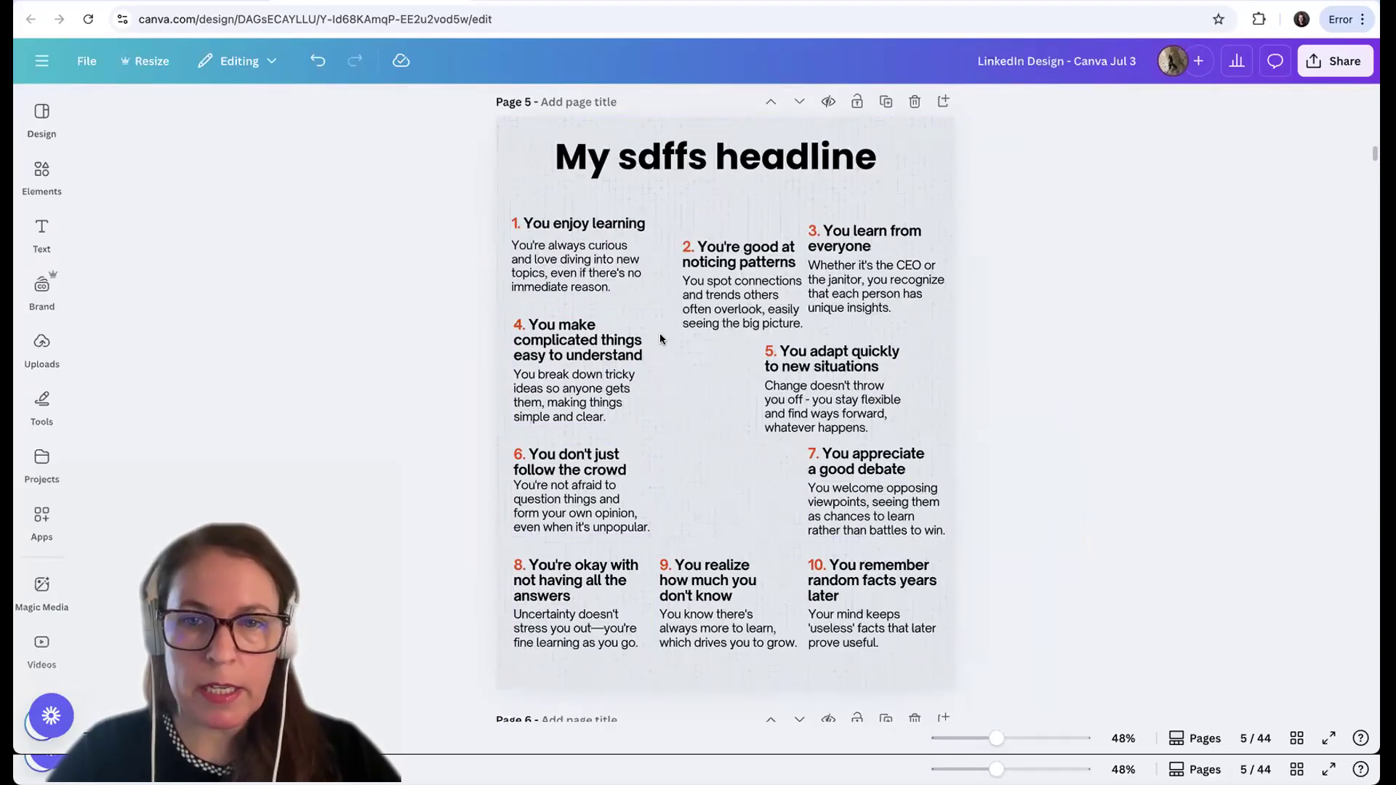
Group the heading with its body text separately for points 2 and 3
left_click(730, 265)
left_click(729, 299, "shift")
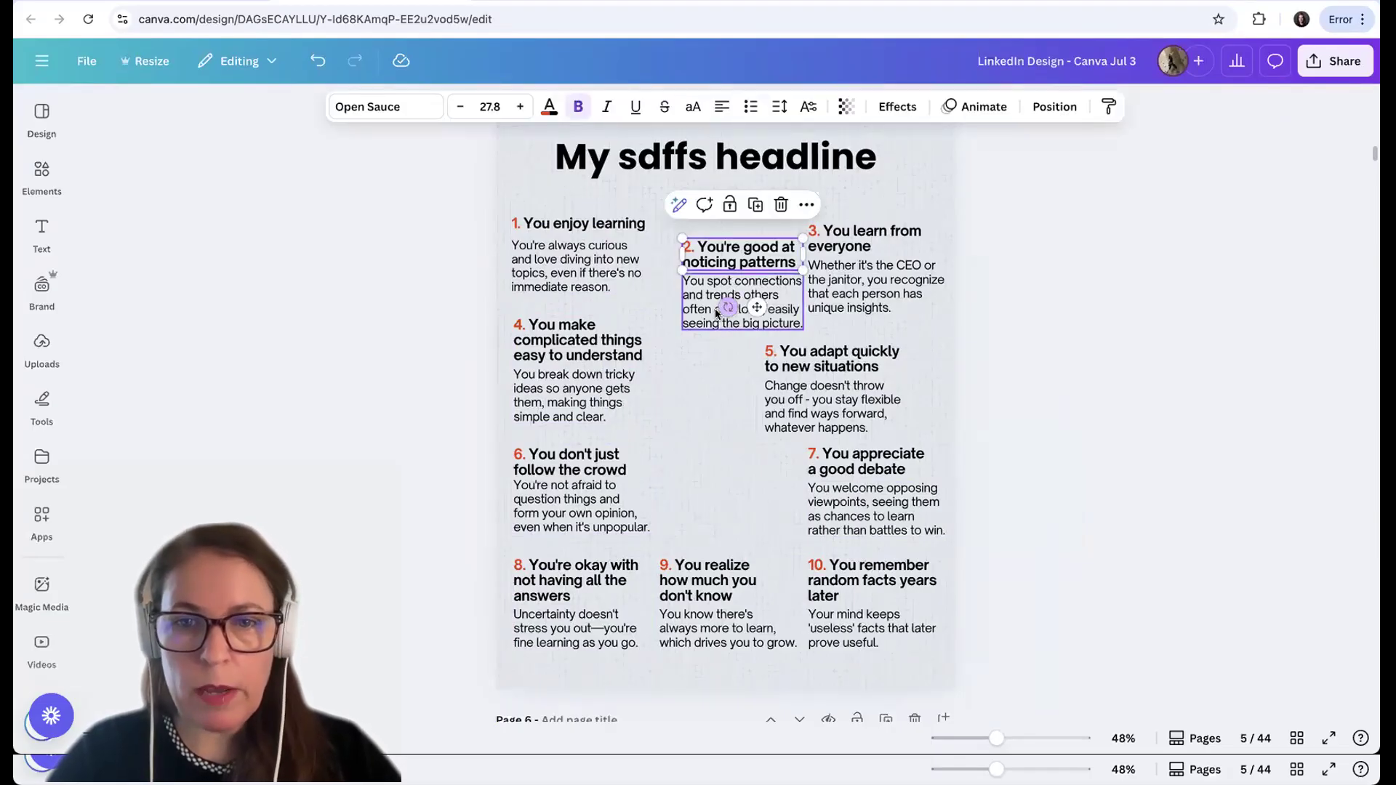
left_click(704, 204)
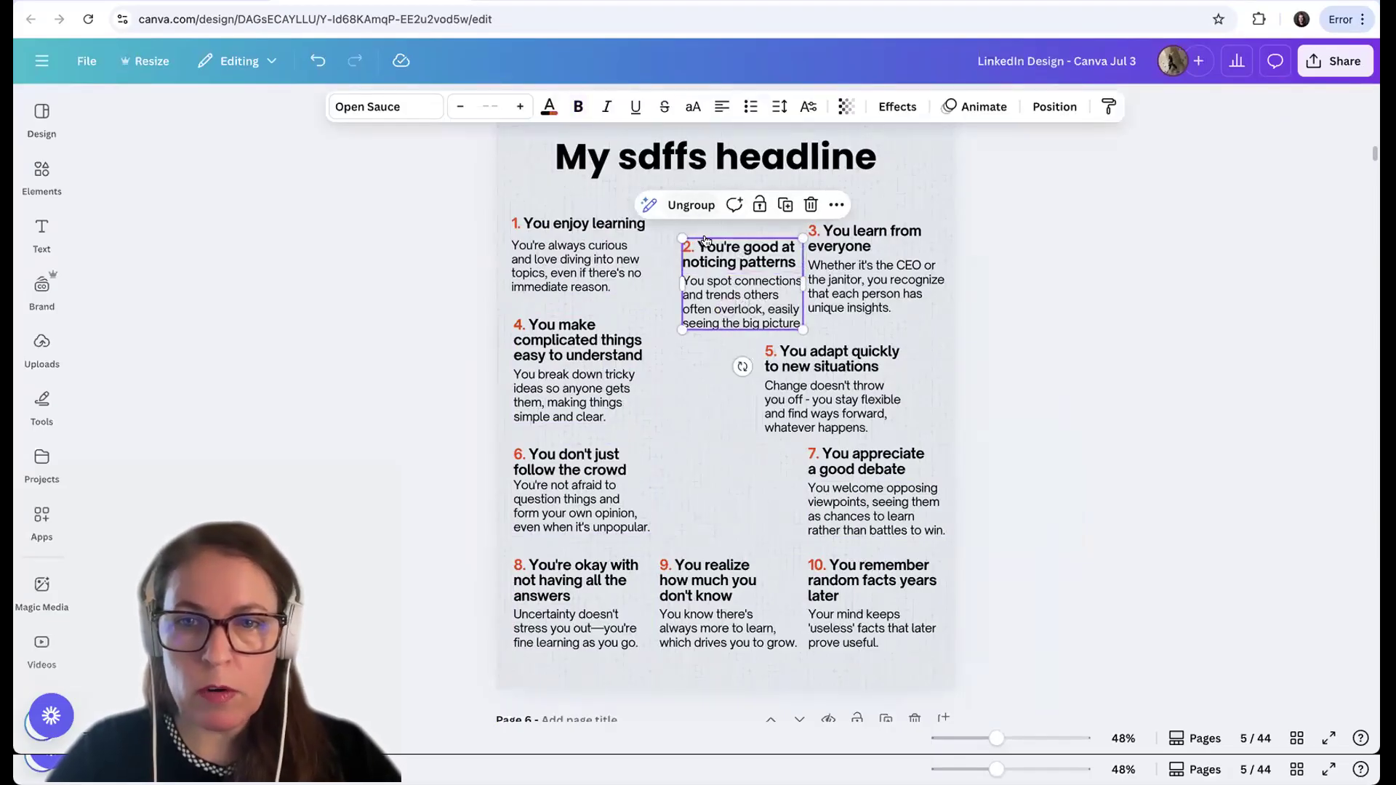
left_click(854, 240)
left_click(845, 306, "shift")
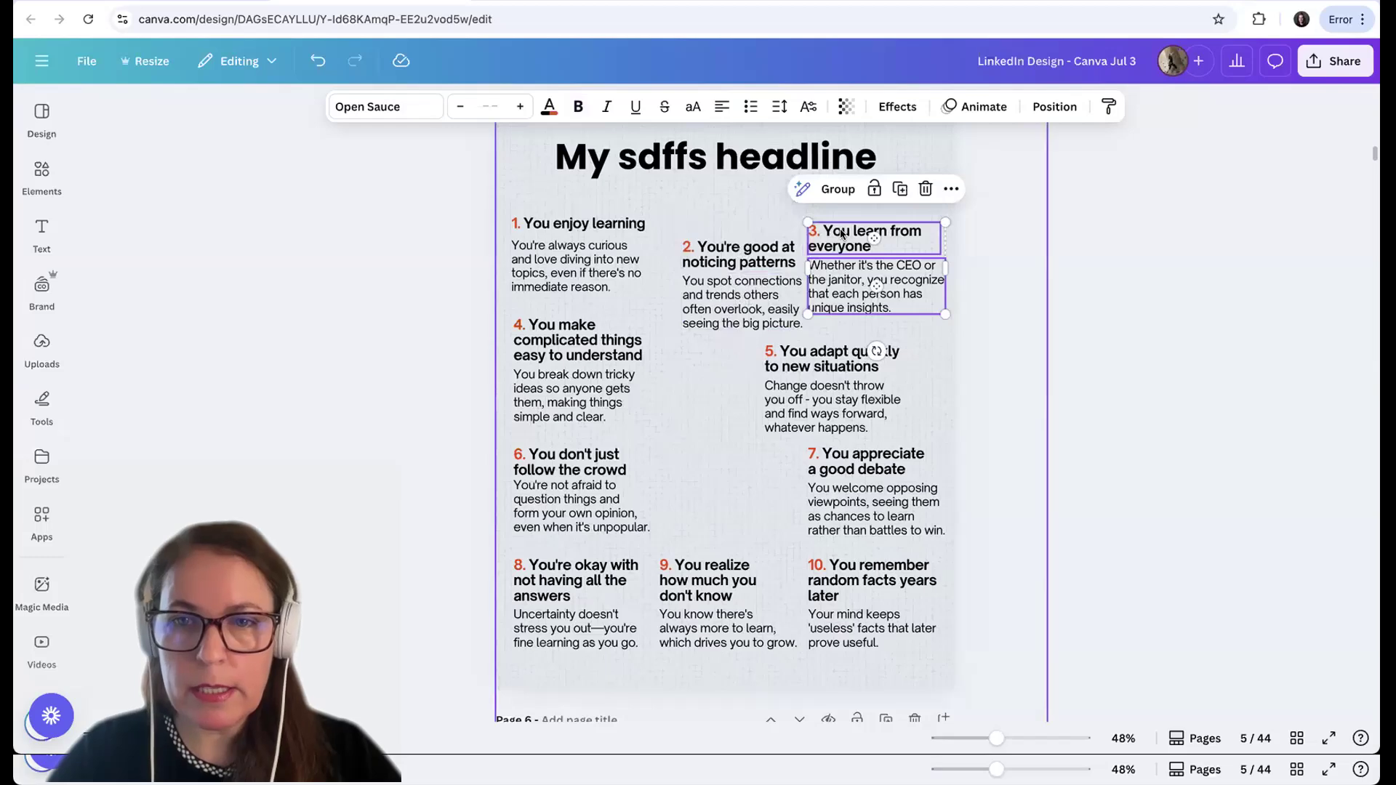
left_click(829, 189)
Align the grouped points 1, 2 and 3 along their top edges
left_click(457, 259)
left_click_drag(457, 220, 881, 308)
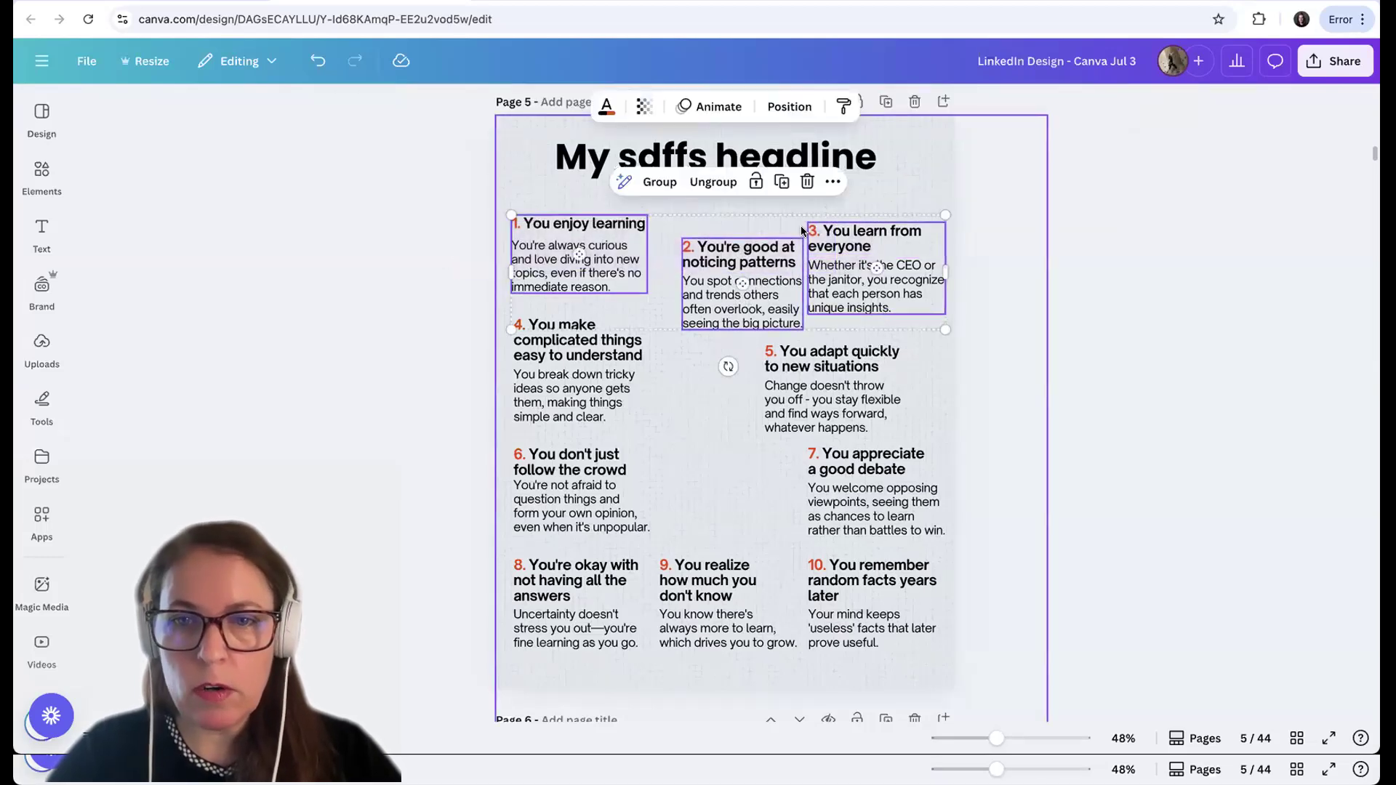
left_click(833, 181)
mouse_move(901, 427)
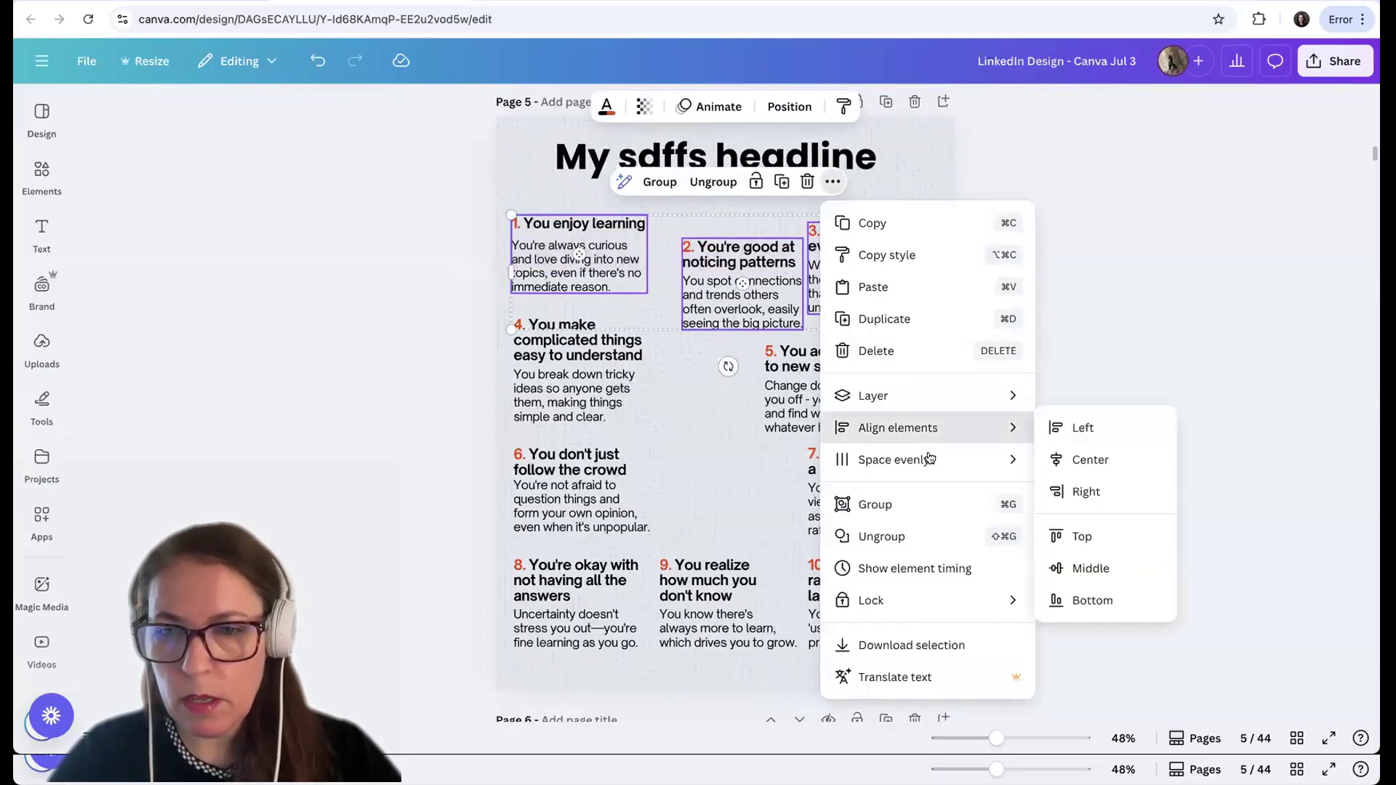
left_click(1082, 538)
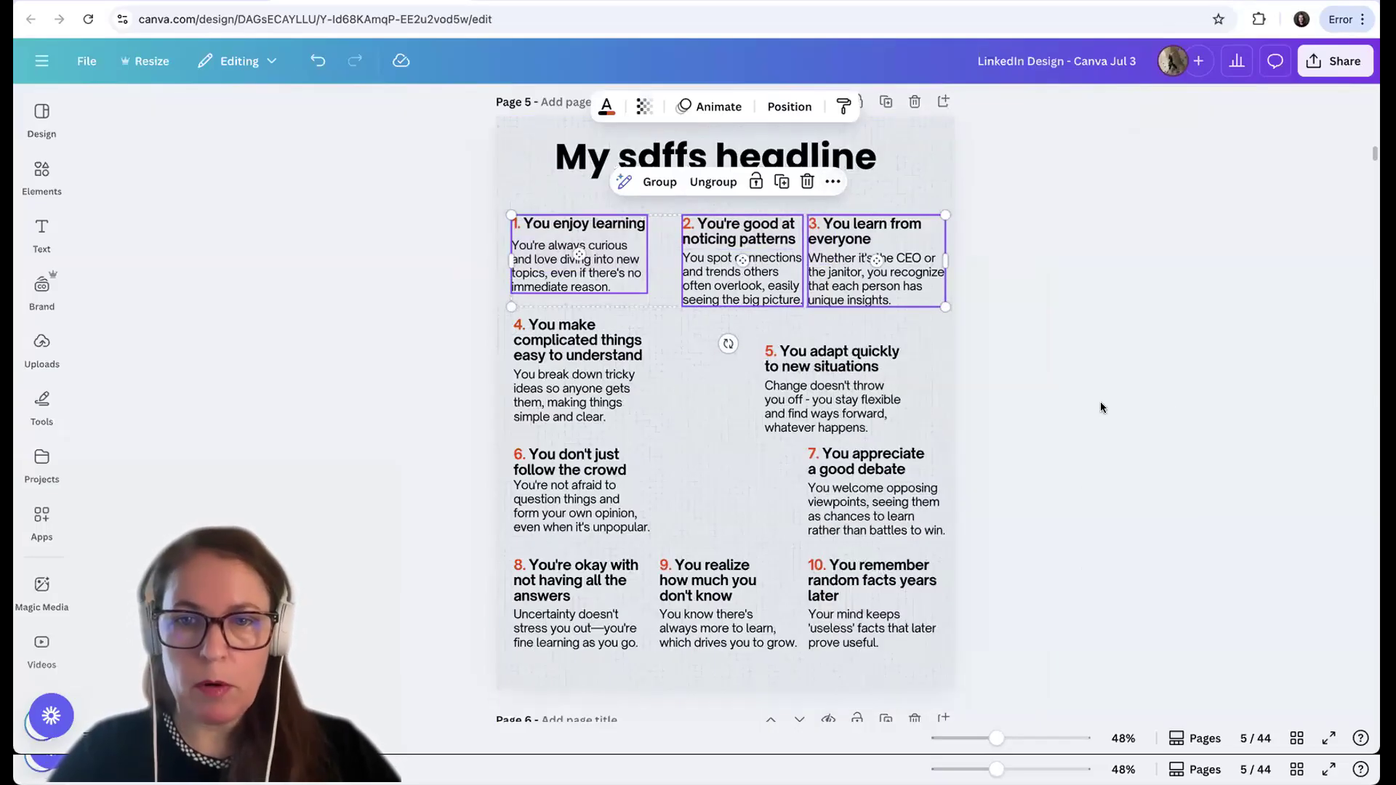
left_click(1101, 401)
Space the grouped points 1, 2 and 3 evenly in the horizontal direction
left_click(589, 266)
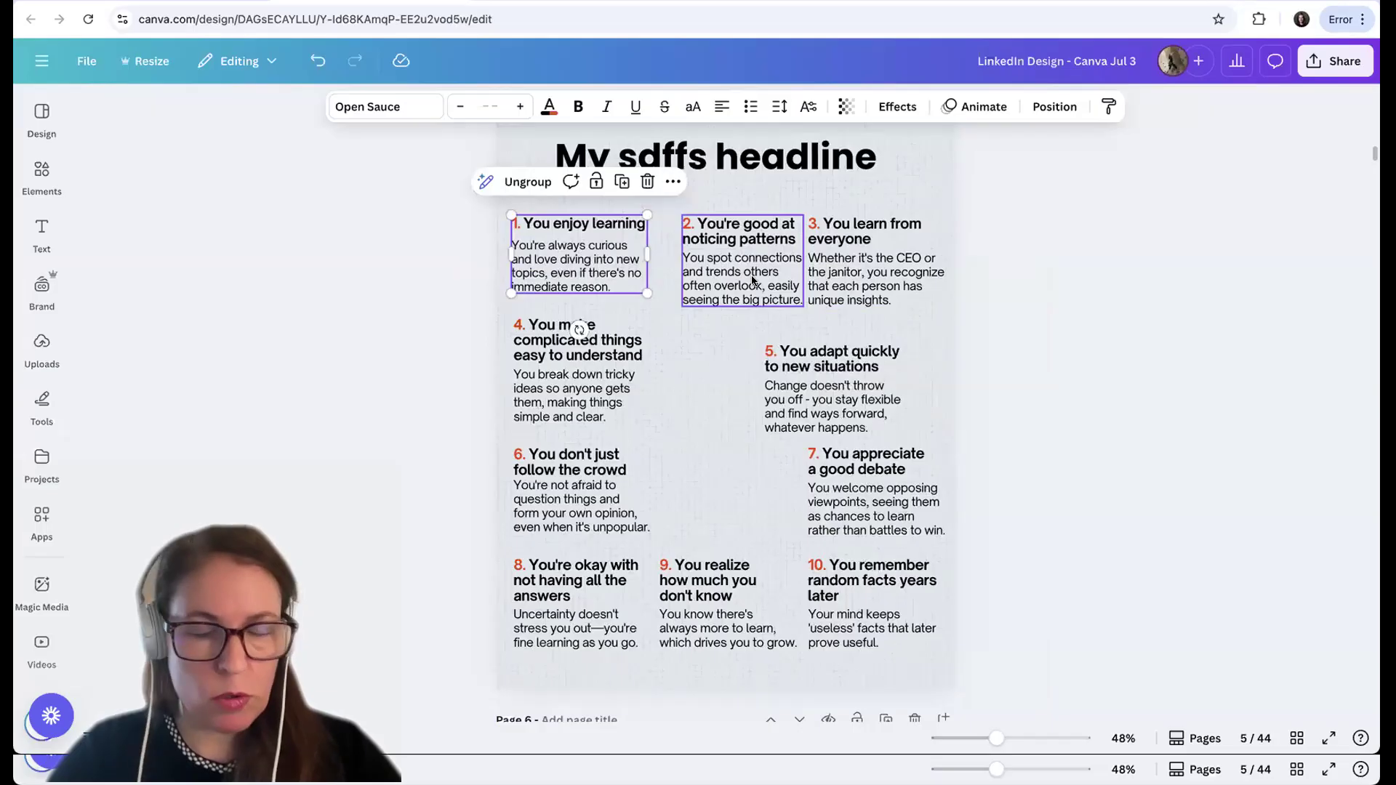
left_click(753, 280, "shift")
left_click(858, 274, "shift")
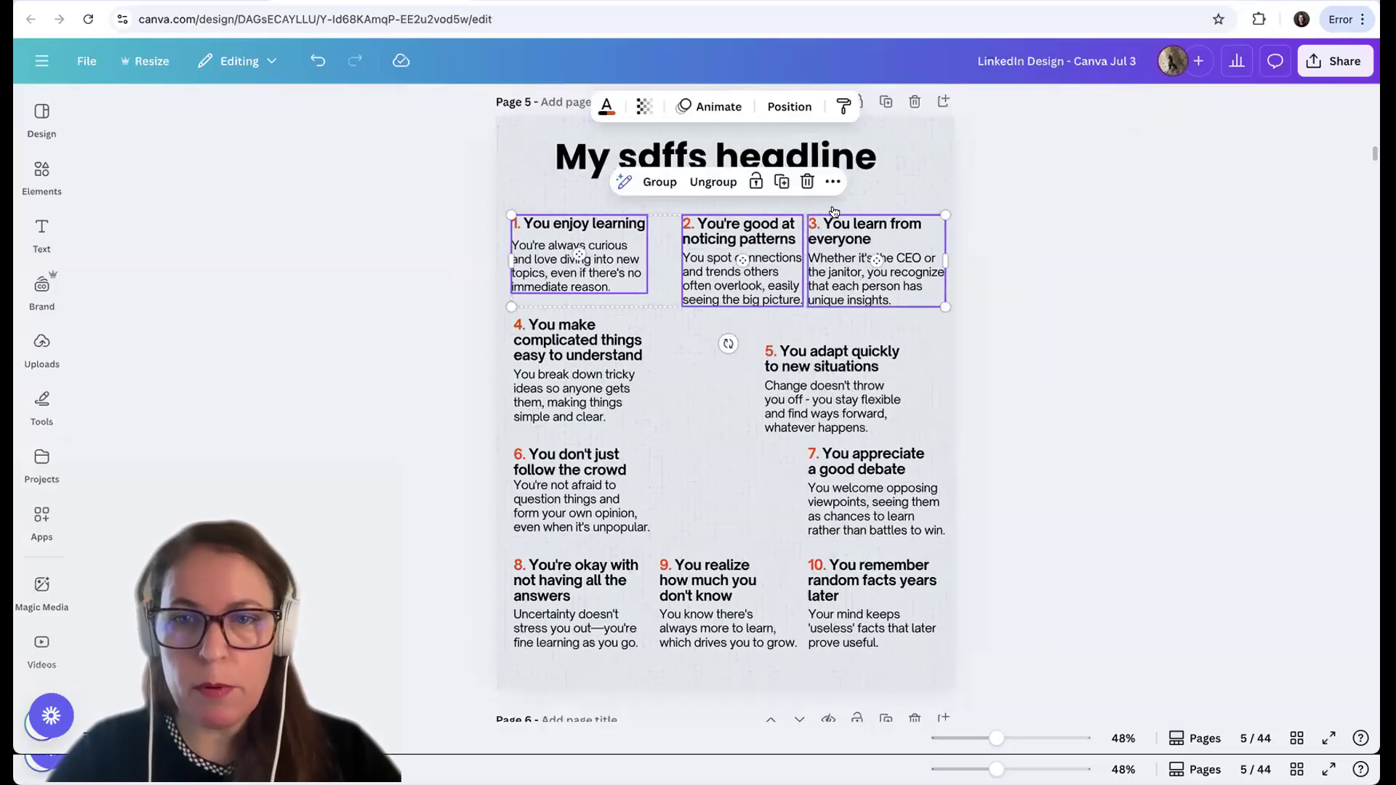
left_click(832, 182)
mouse_move(916, 459)
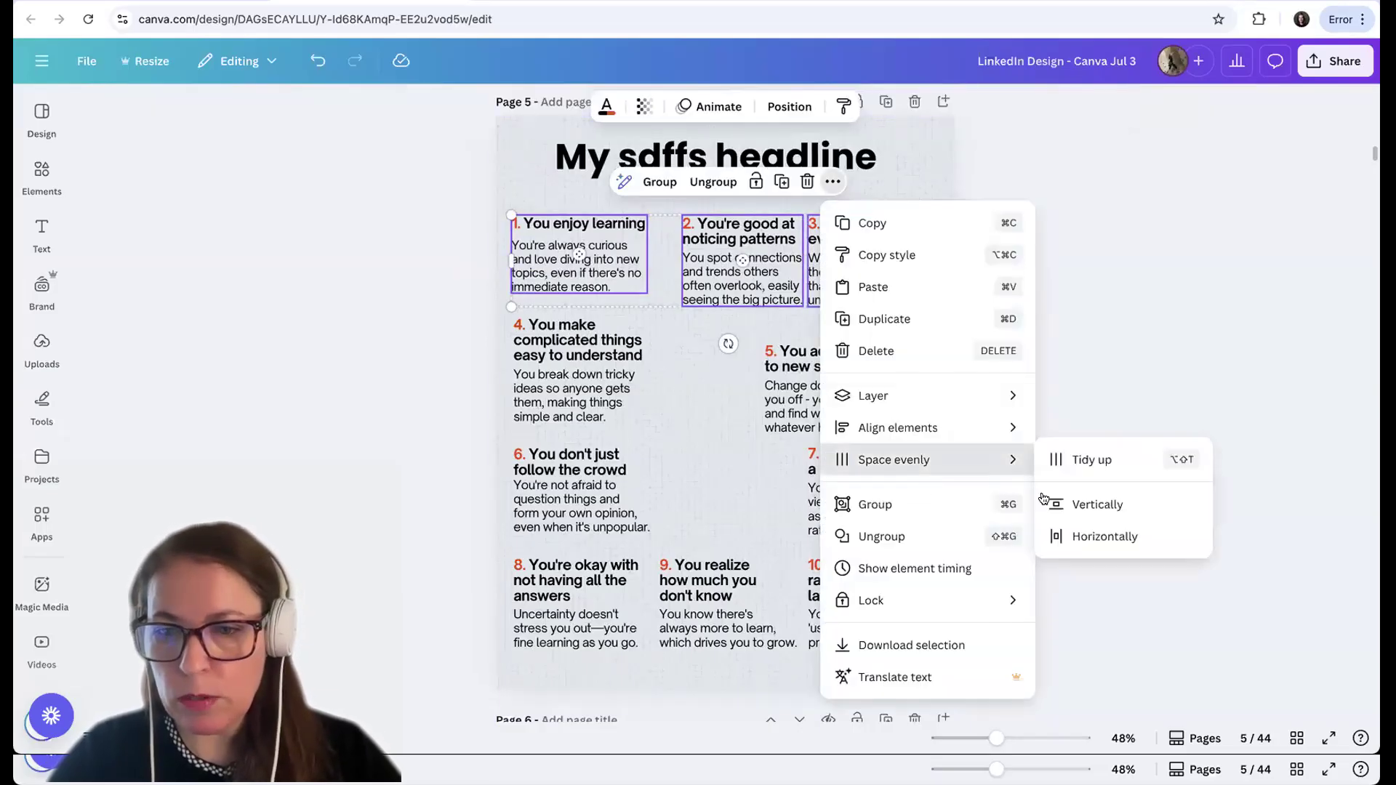
left_click(1087, 543)
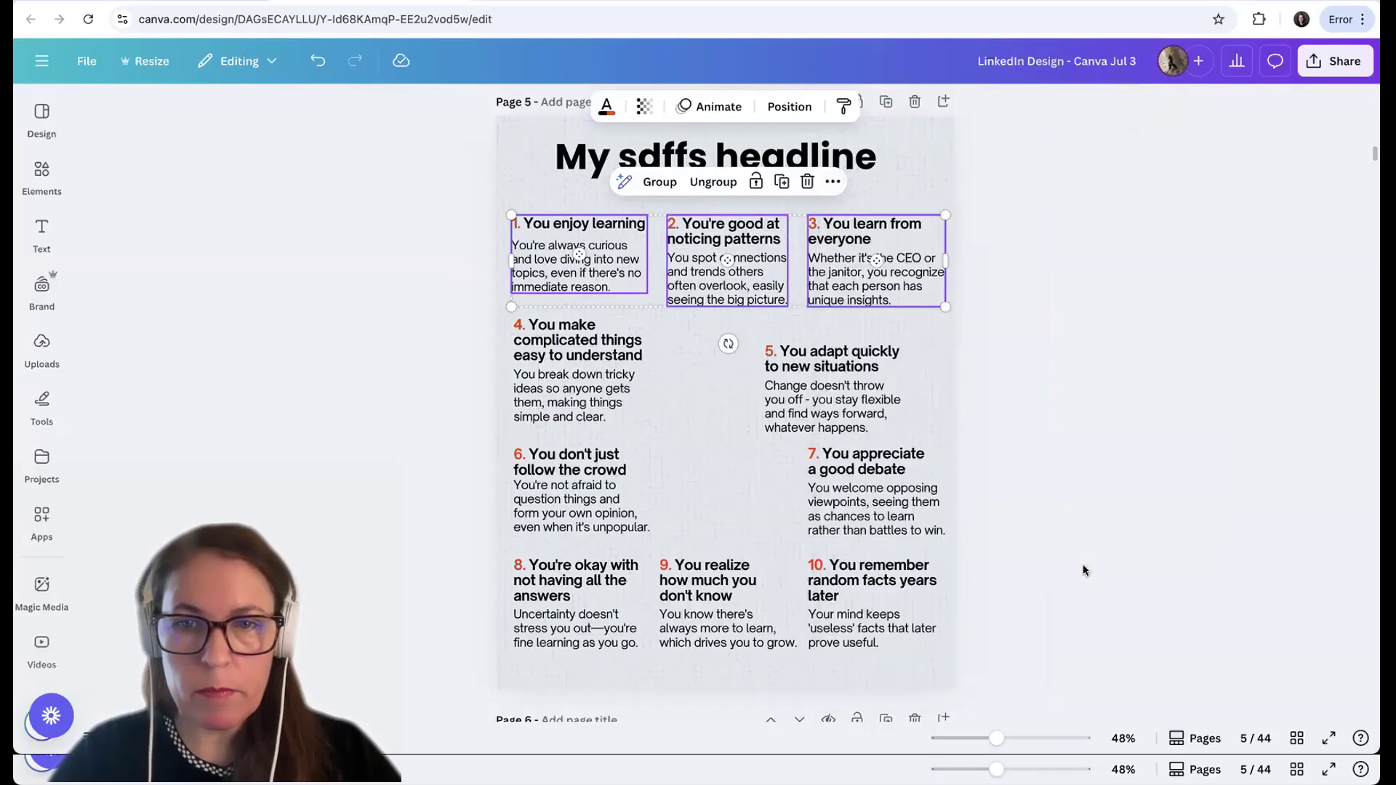
left_click(1098, 448)
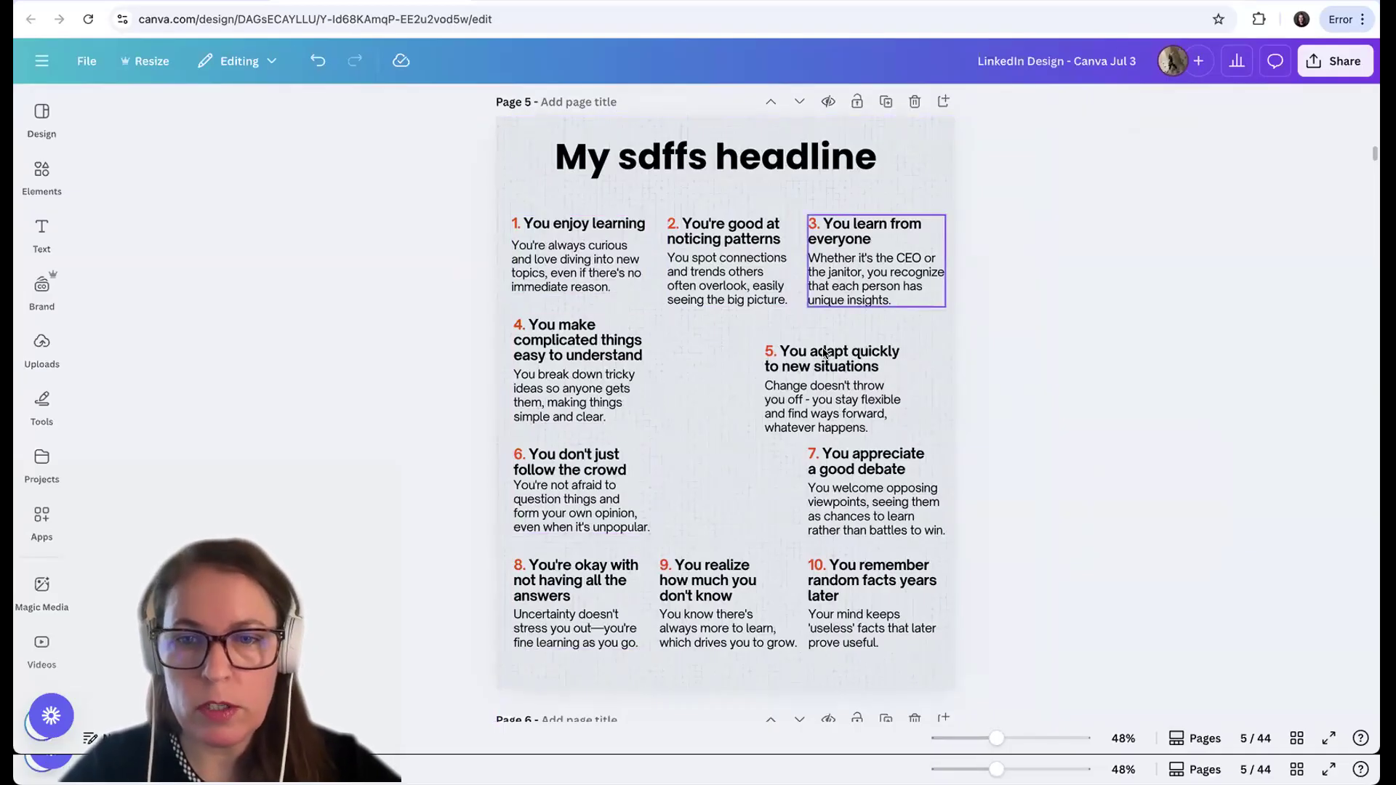
Move the heading and body text of point 5 together into the column of points 3, 7 and 10, between points 3 and 7
left_click(801, 381)
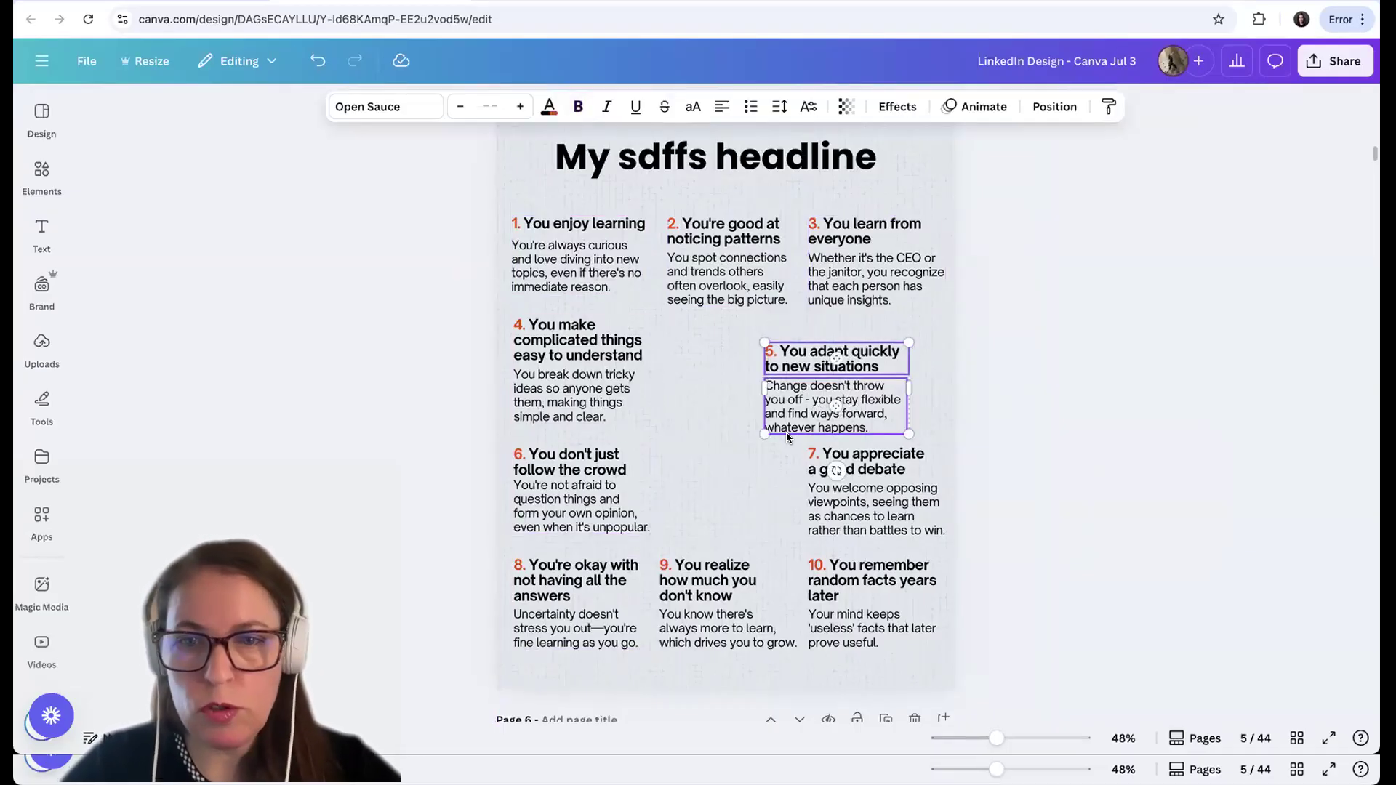
left_click_drag(800, 386, 842, 379)
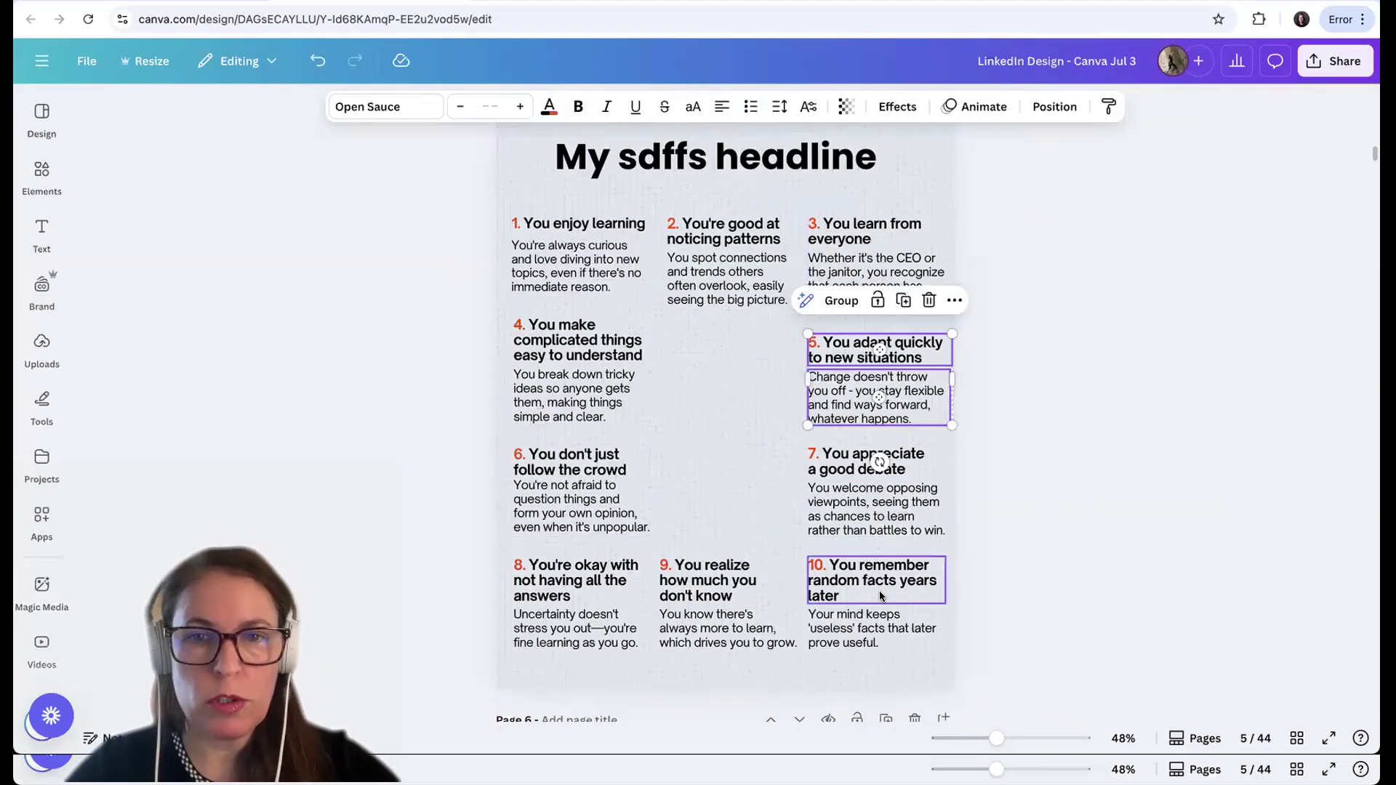
left_click(726, 431)
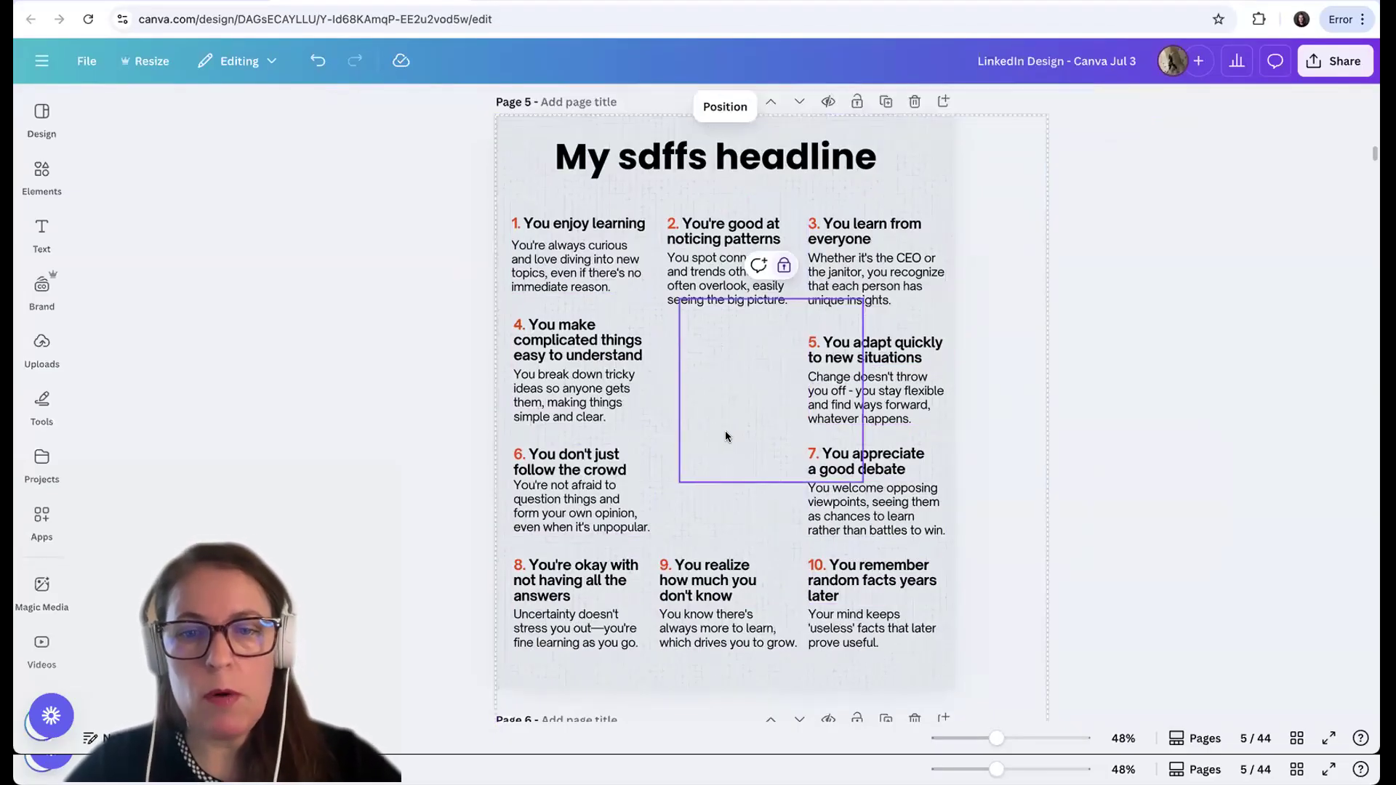
left_click(1093, 429)
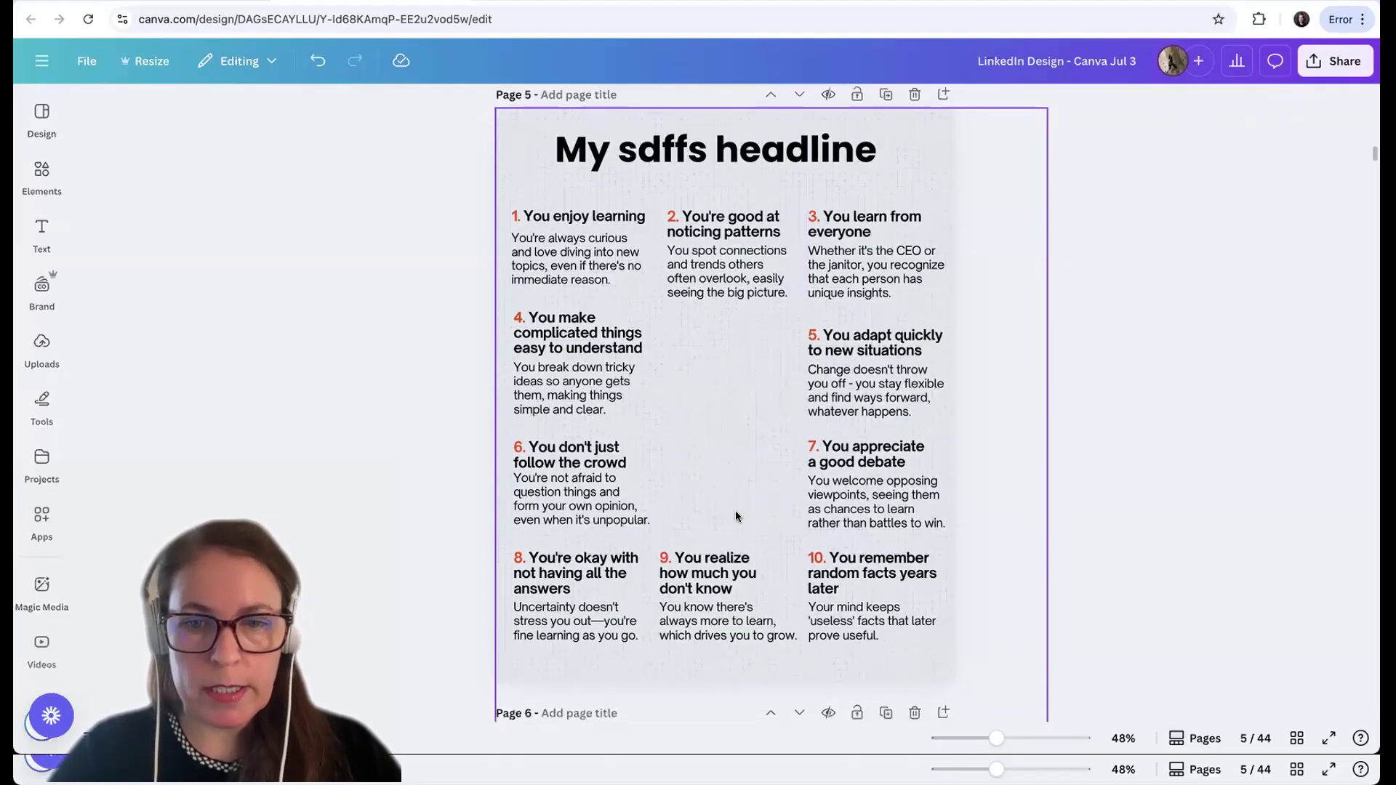
Search the elements library for "smart person" and show all matching graphics
scroll(735, 510, "down", 5)
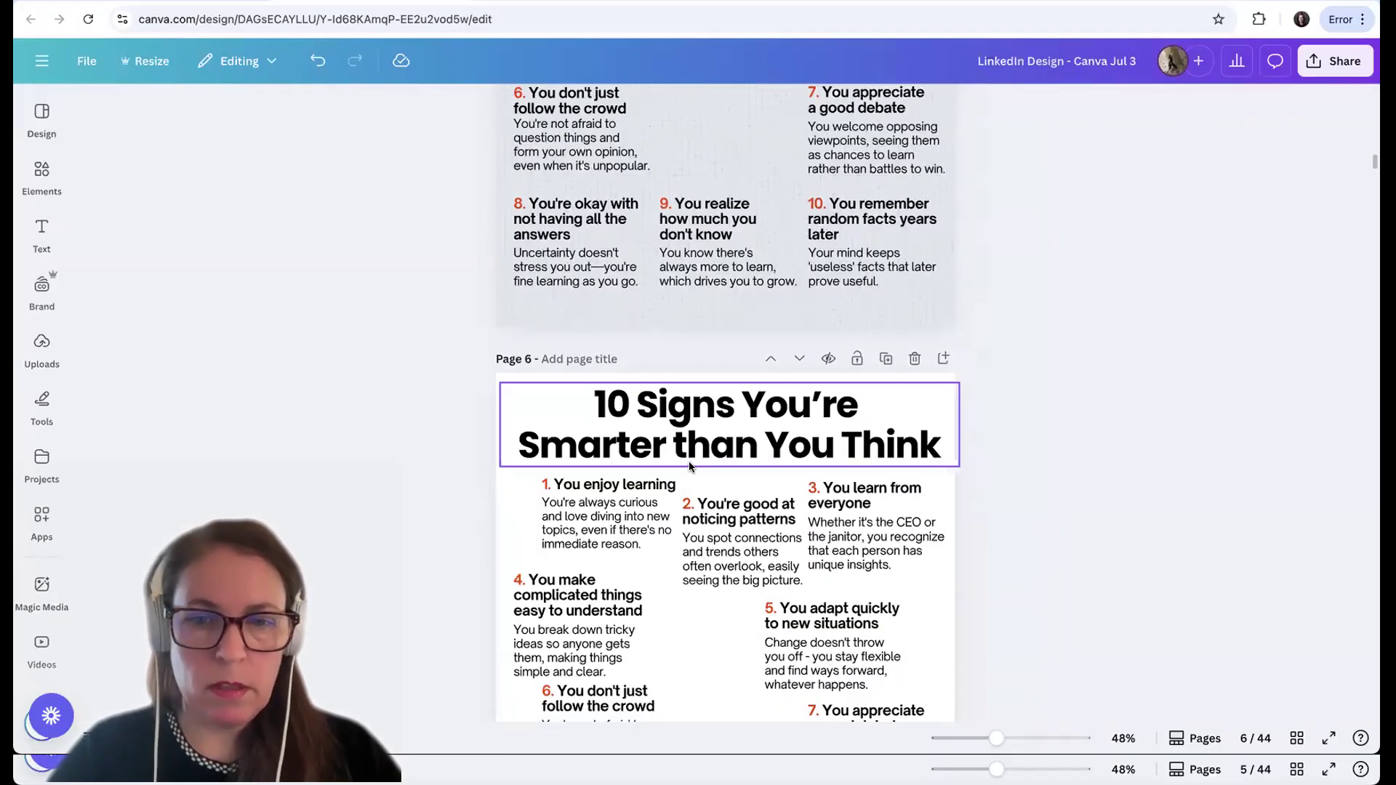
scroll(688, 461, "up", 5)
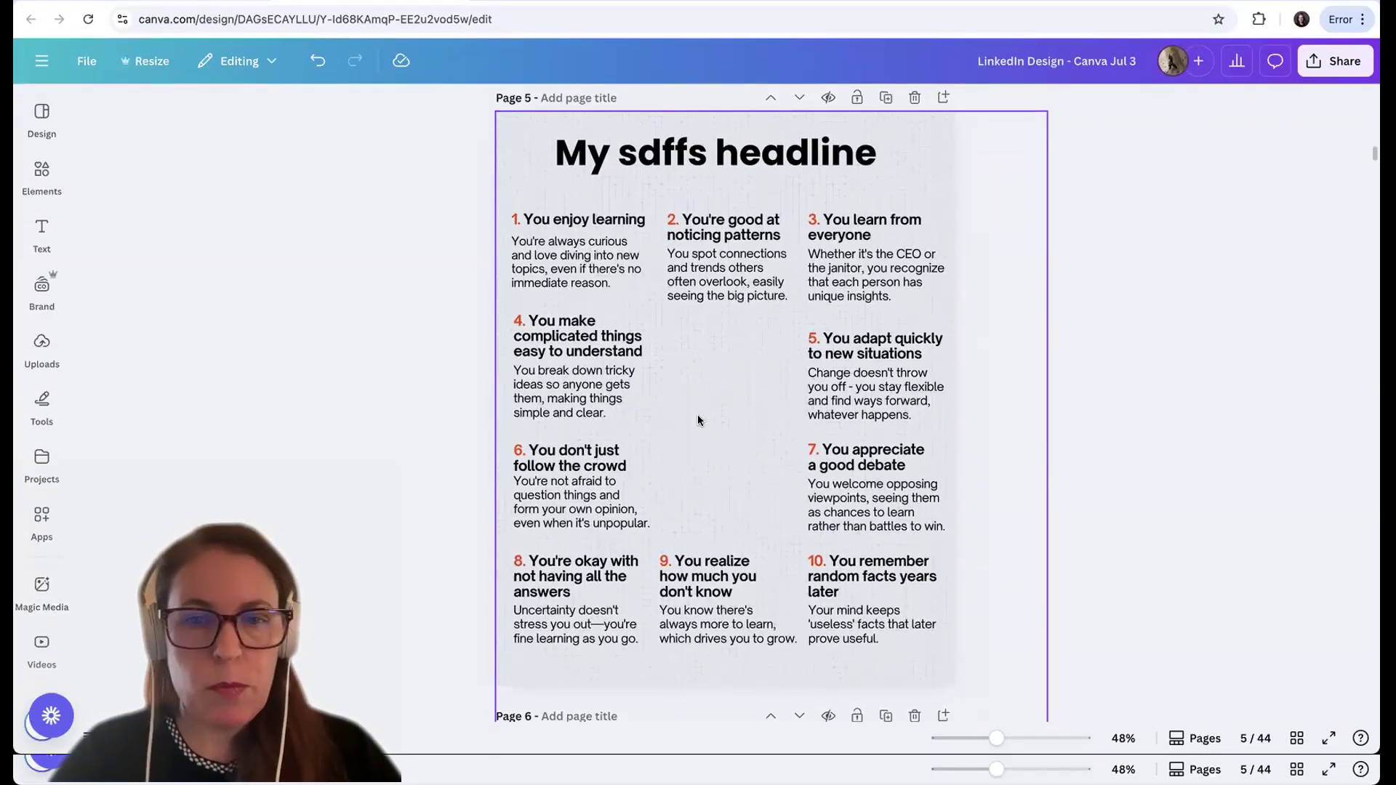
left_click(42, 178)
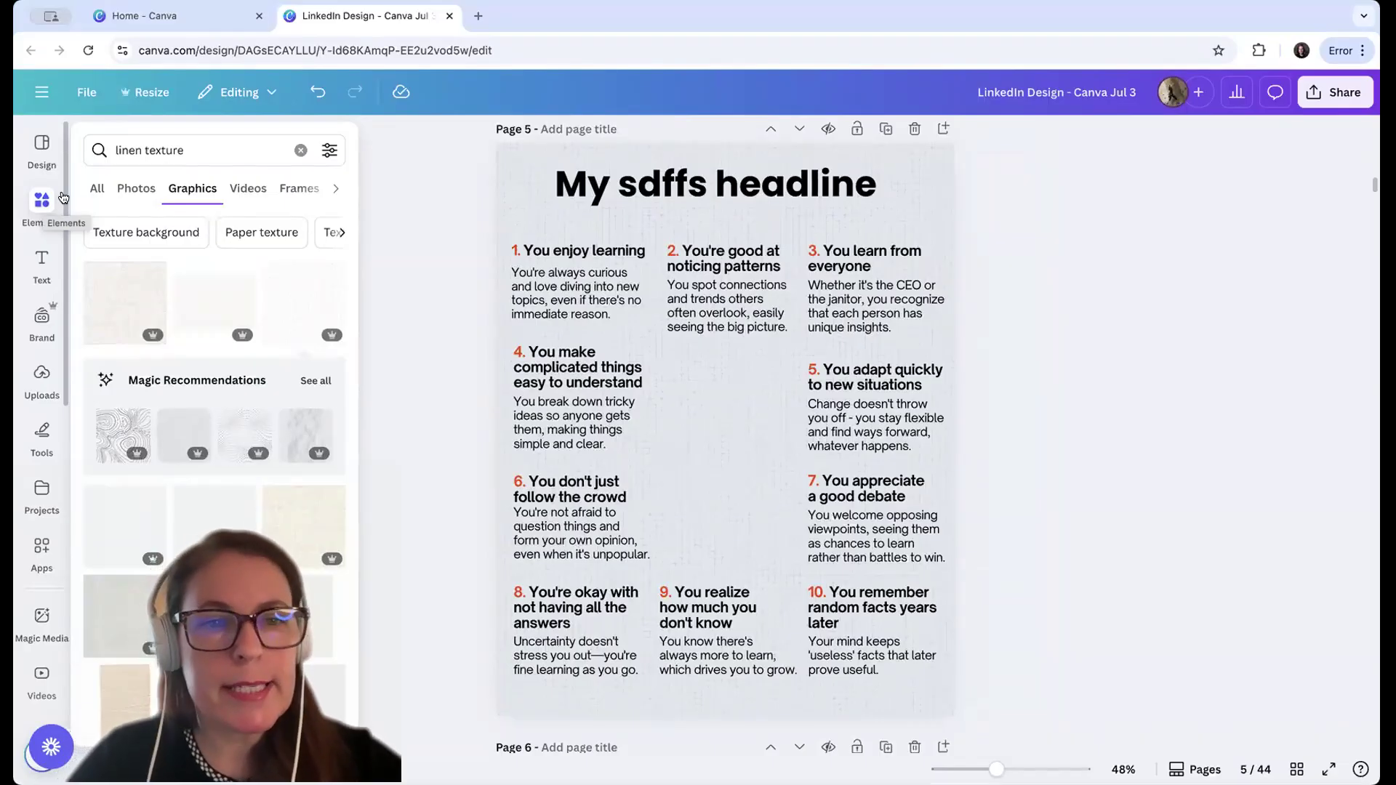
left_click(300, 150)
left_click(231, 150)
type("smar person")
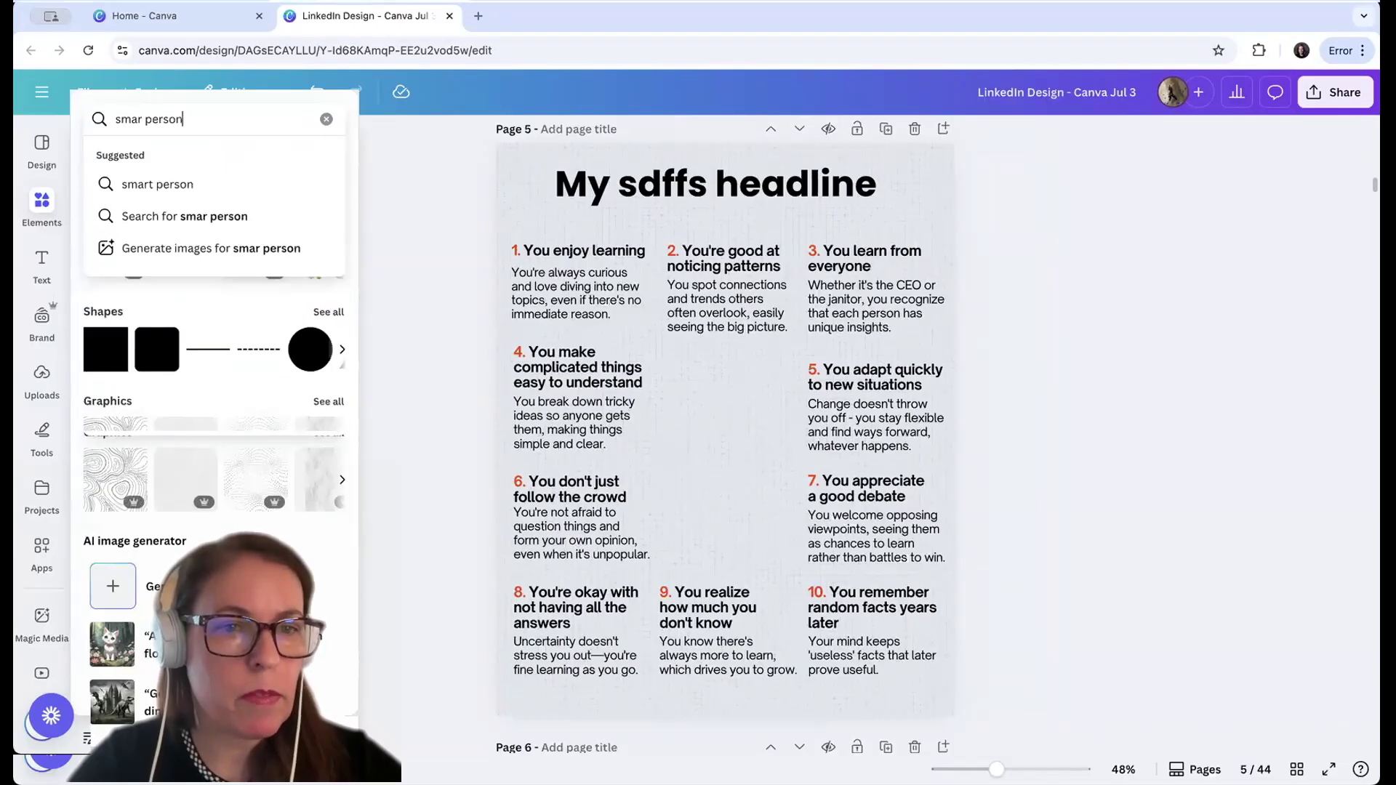
left_click(208, 185)
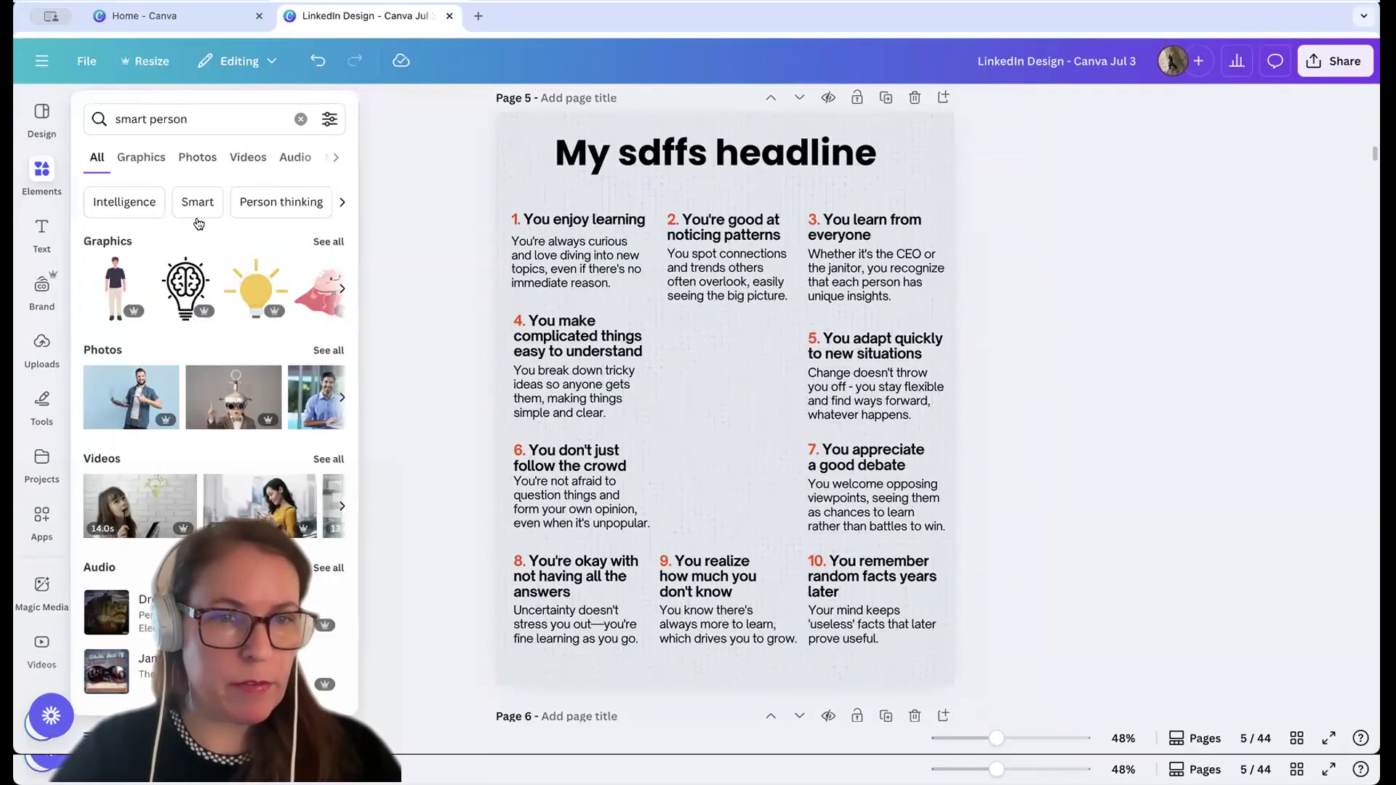
left_click(326, 271)
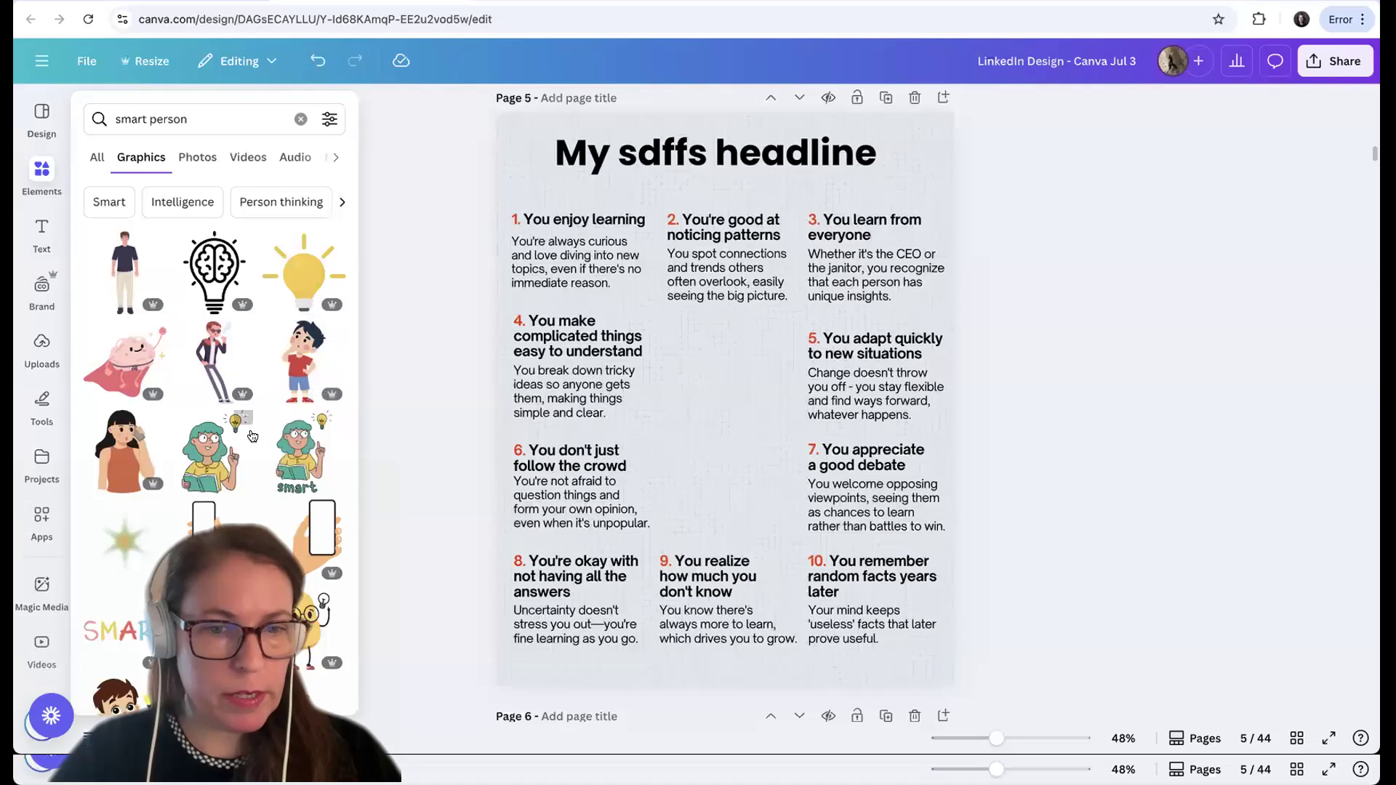
Examine the details and options of the Simple Lined Smart Girl graphic and find where starred items are kept
scroll(252, 435, "down", 5)
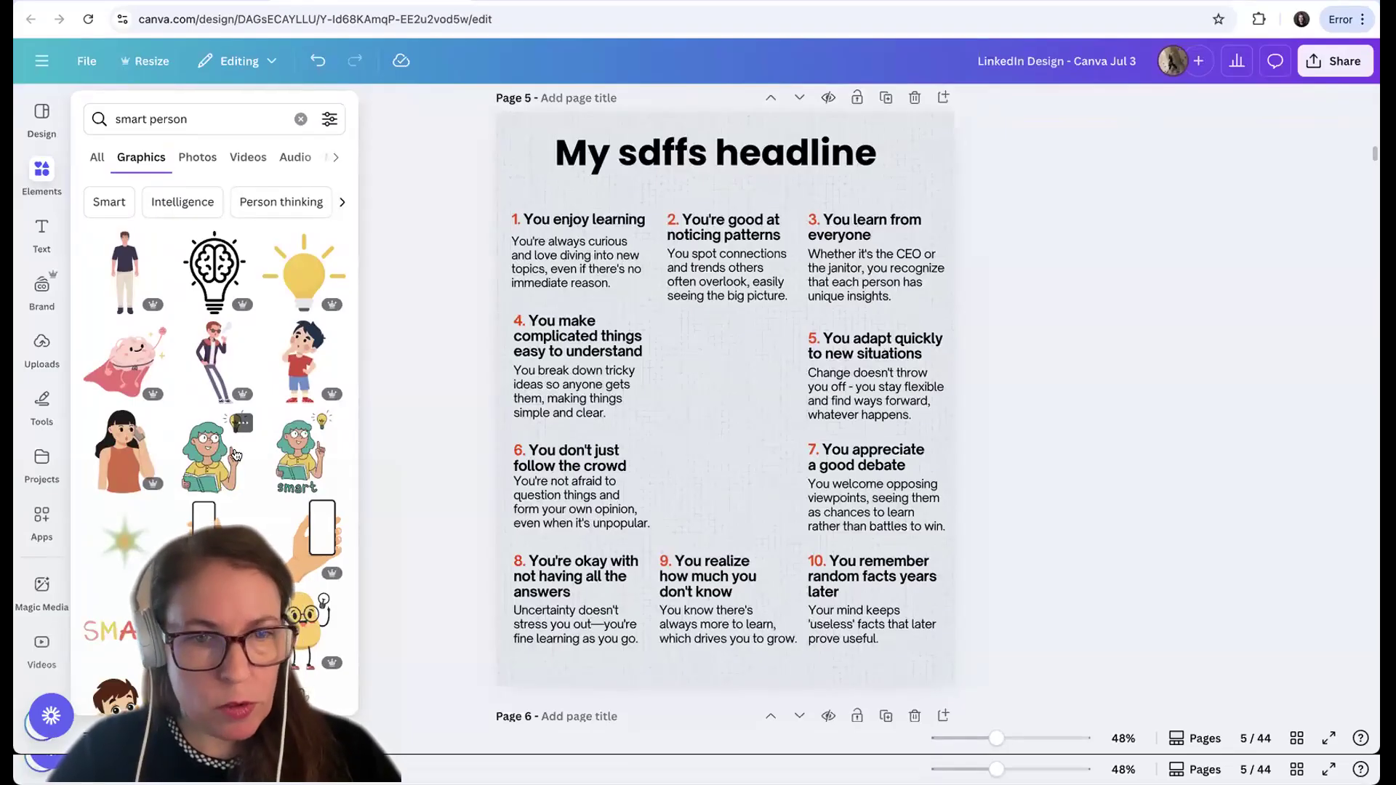
left_click(242, 422)
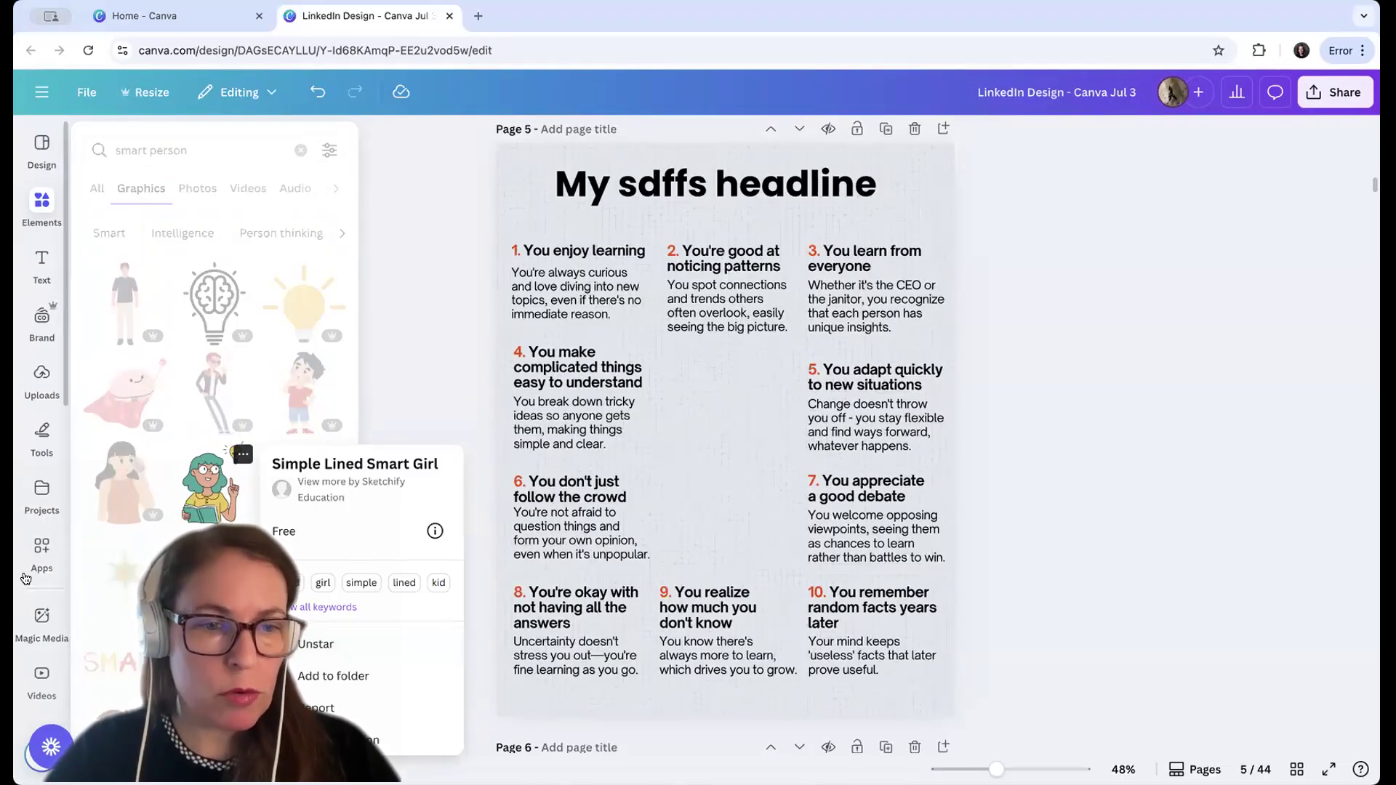
scroll(46, 605, "down", 5)
scroll(45, 605, "down", 3)
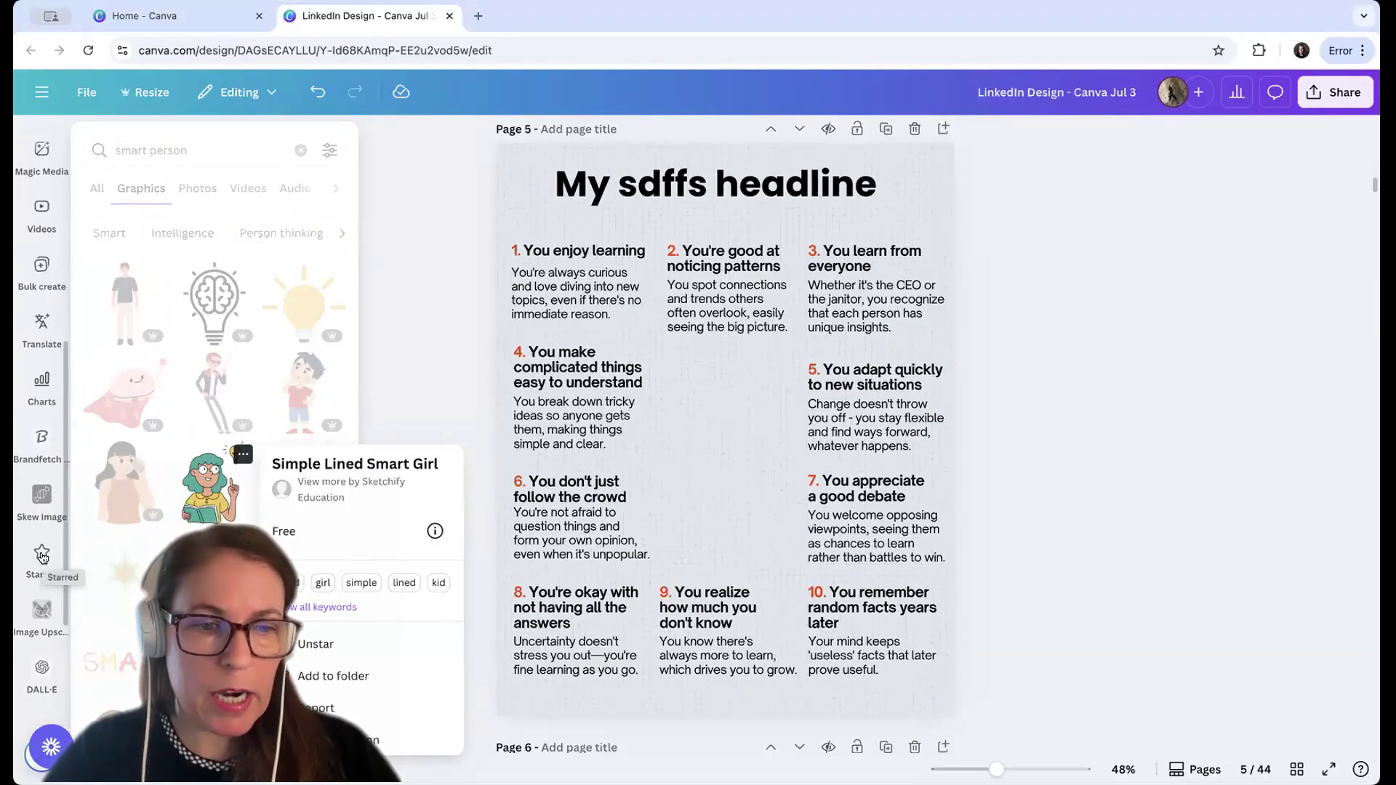
scroll(43, 552, "up", 5)
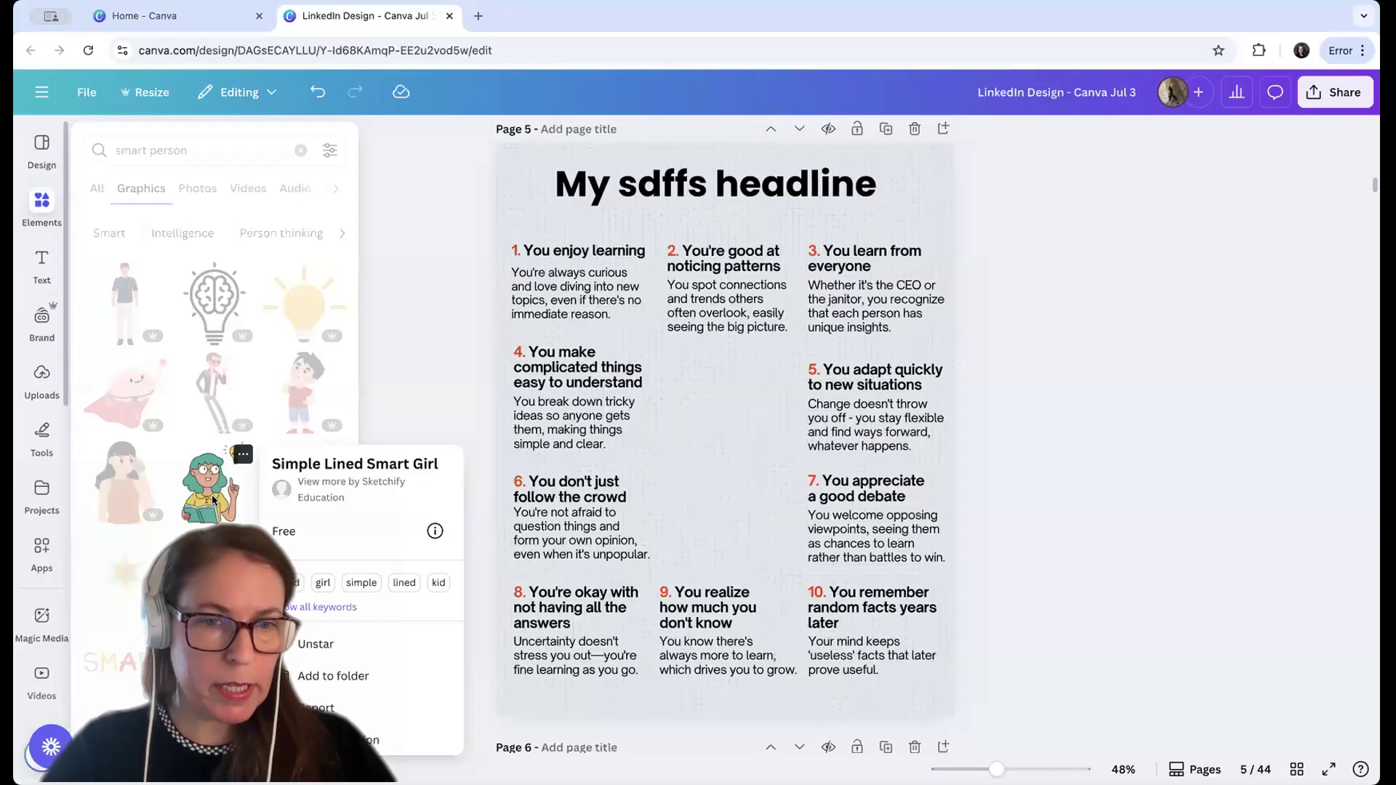
key("Escape")
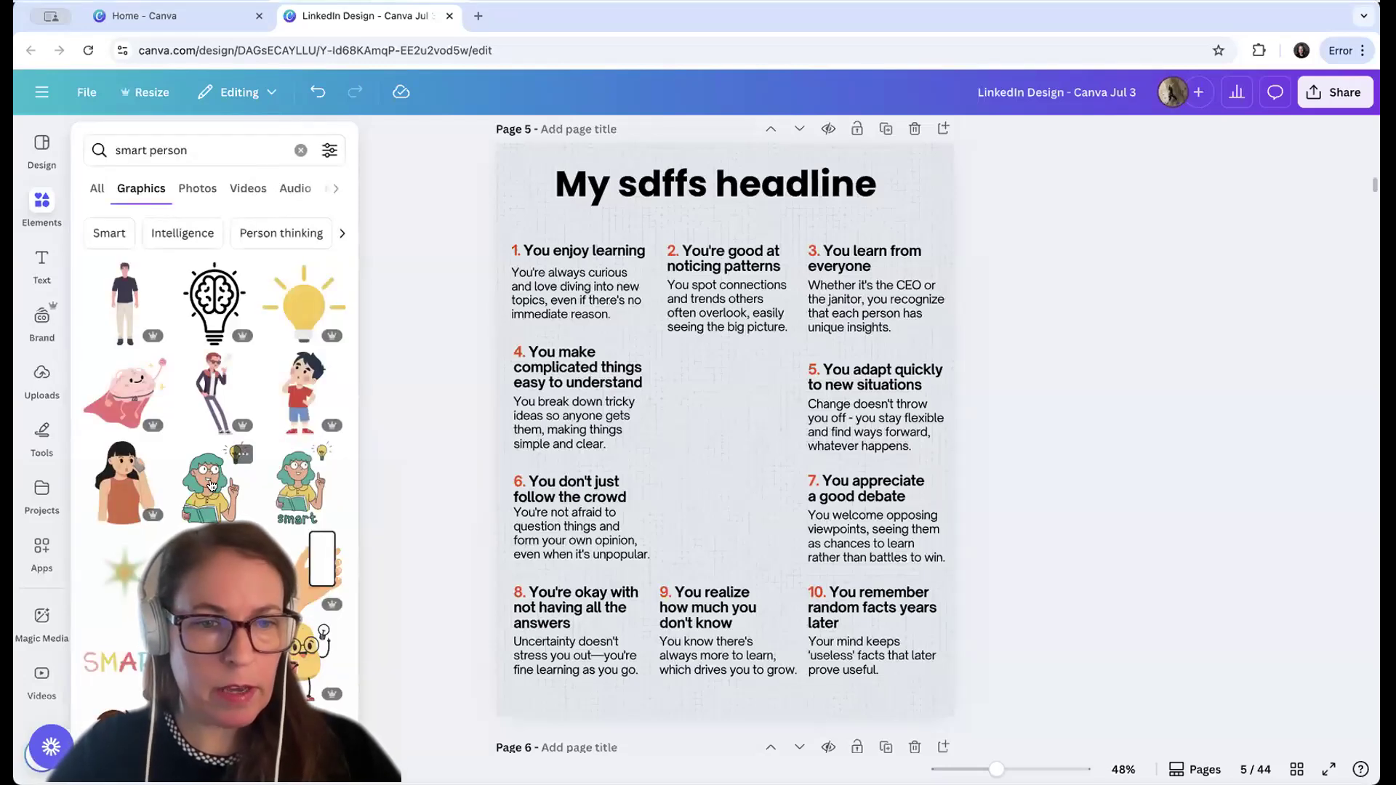
Insert the Simple Lined Smart Girl graphic, shrink it to about 349 × 441 and centre it in the gap between the points
left_click(211, 486)
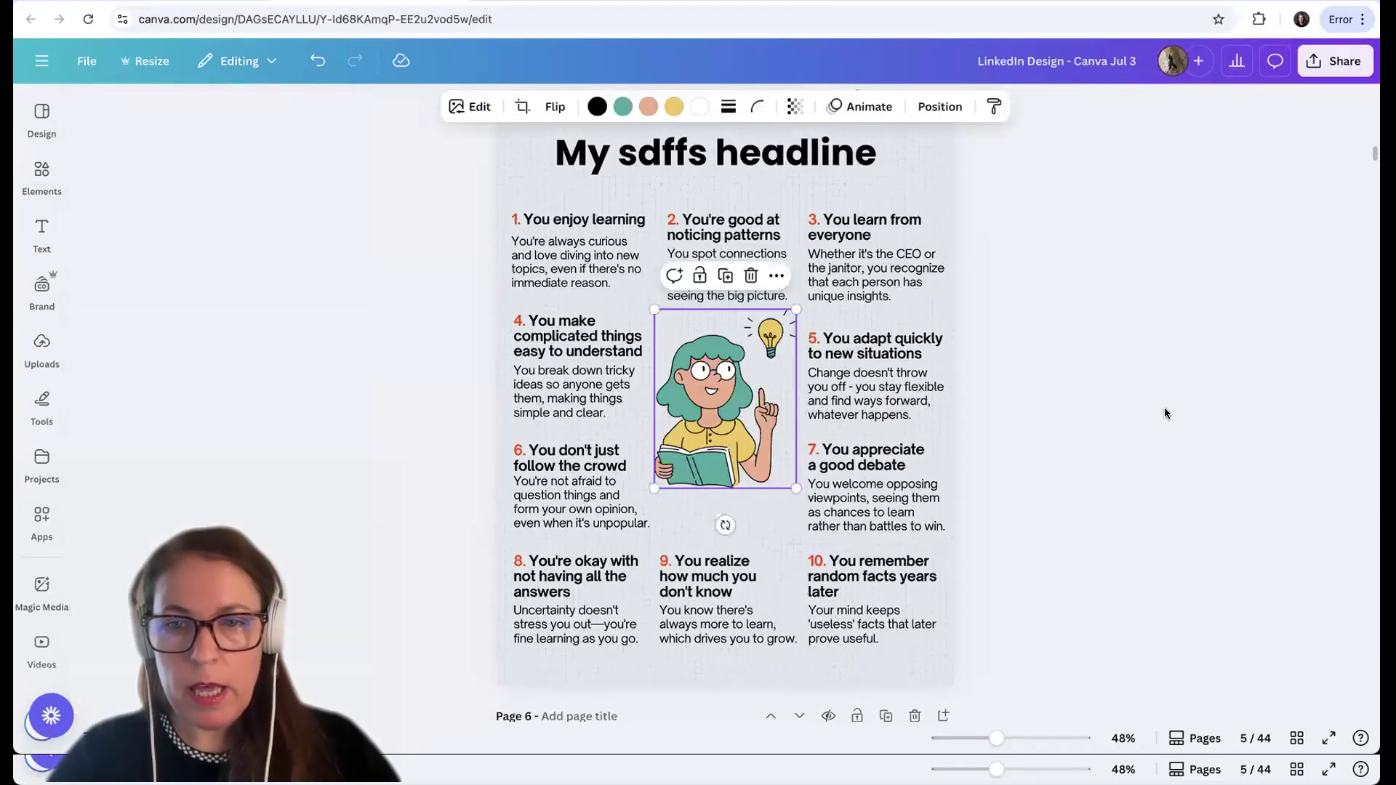
left_click(1165, 444)
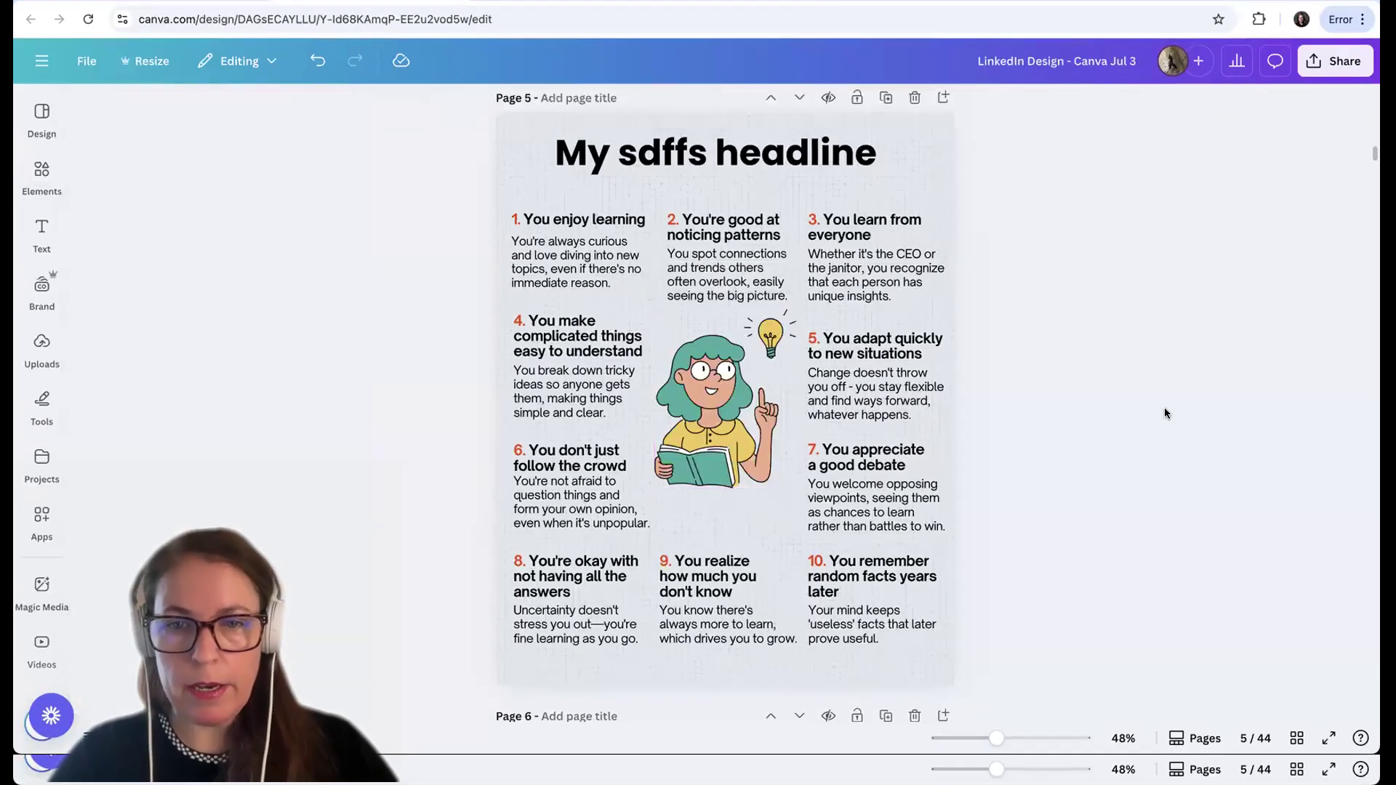
left_click(756, 454)
left_click_drag(796, 488, 787, 478)
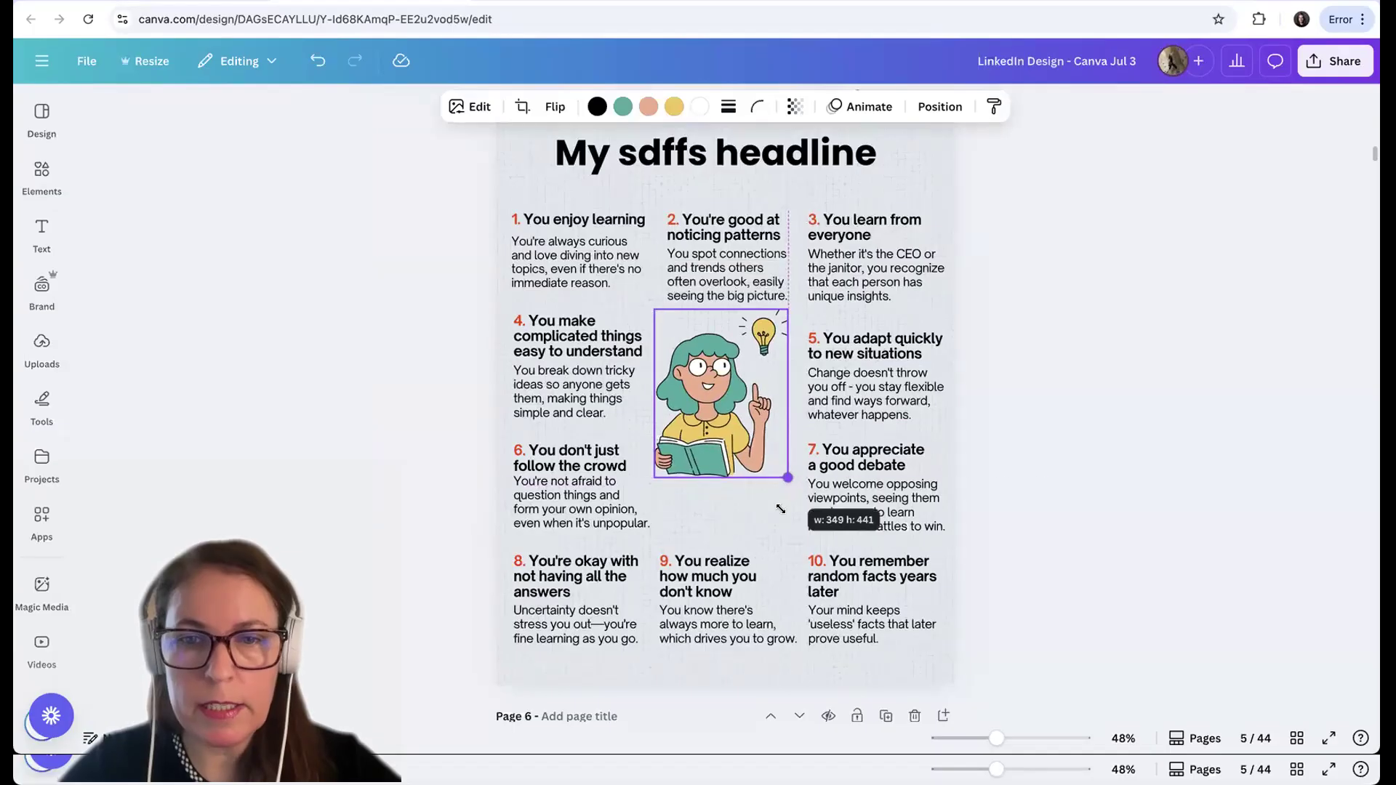
left_click(1059, 418)
left_click_drag(726, 394, 730, 416)
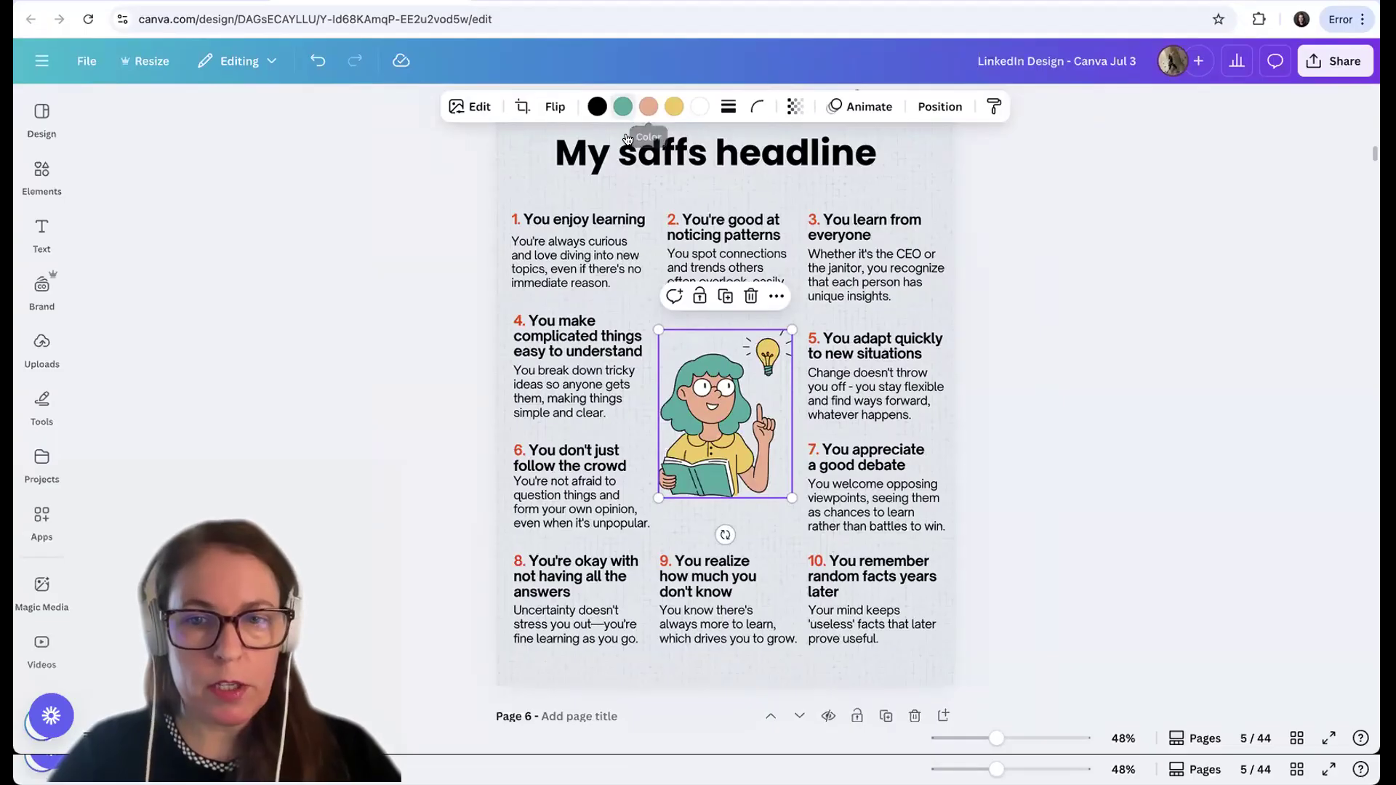
Recolor the teal hair and book of the girl illustration to royal blue #5271ff
left_click(626, 138)
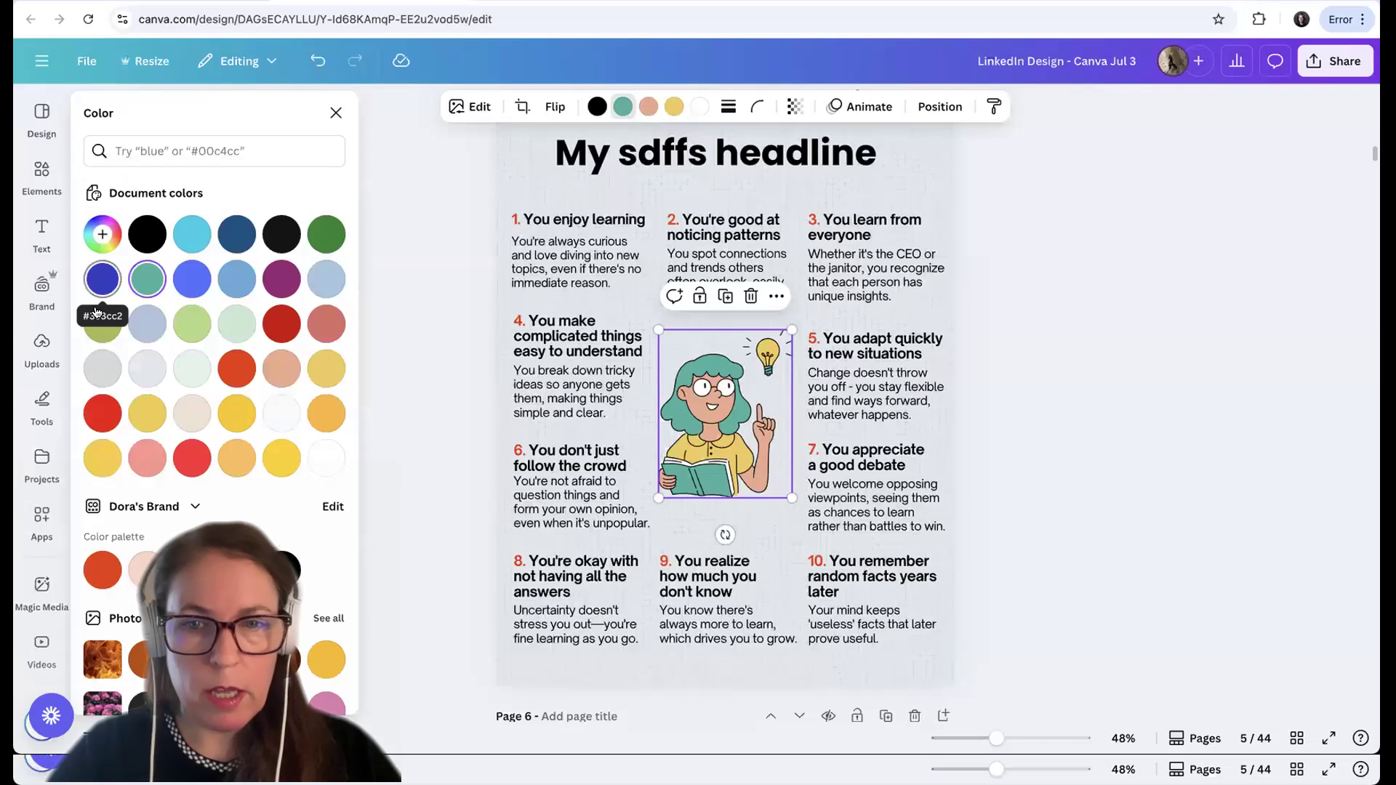
left_click(102, 279)
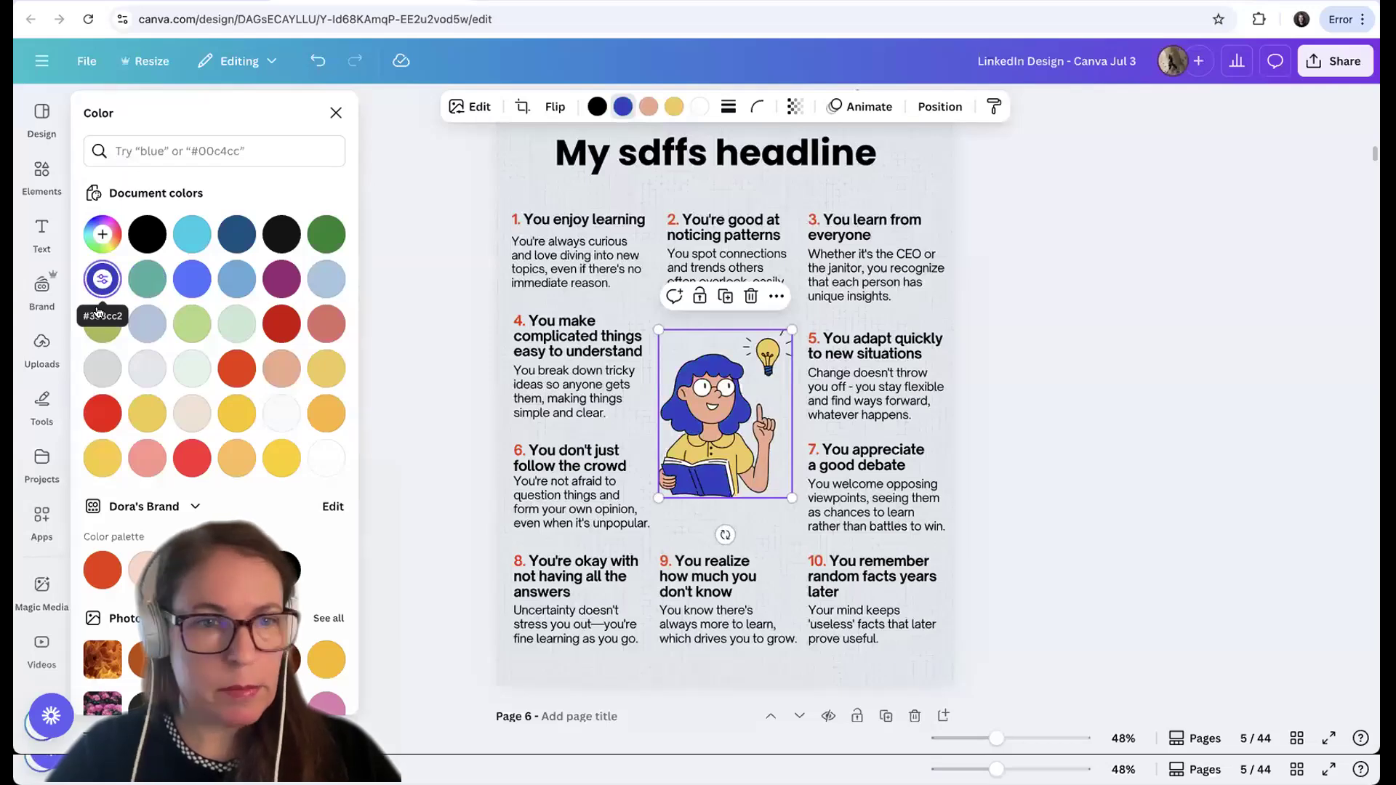
left_click(191, 289)
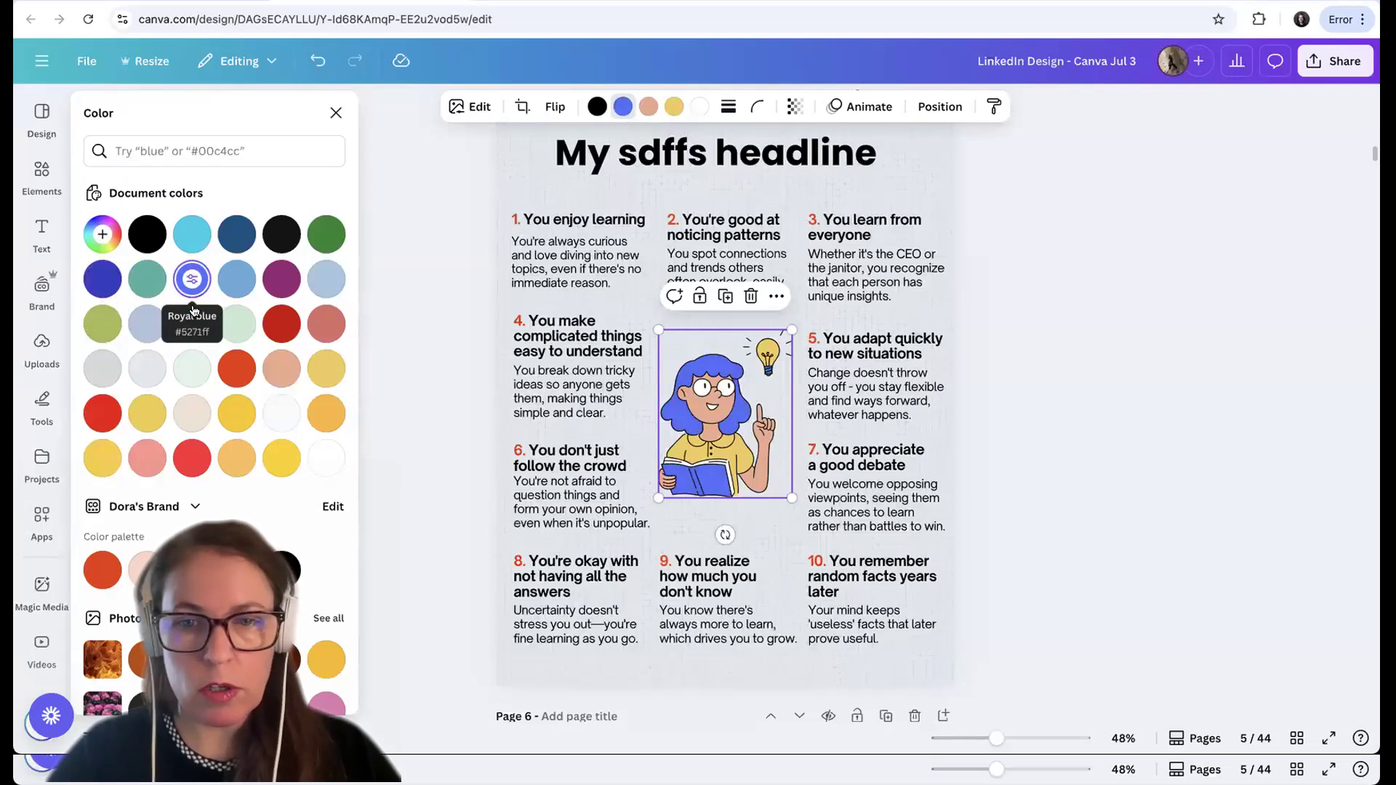
key("Escape")
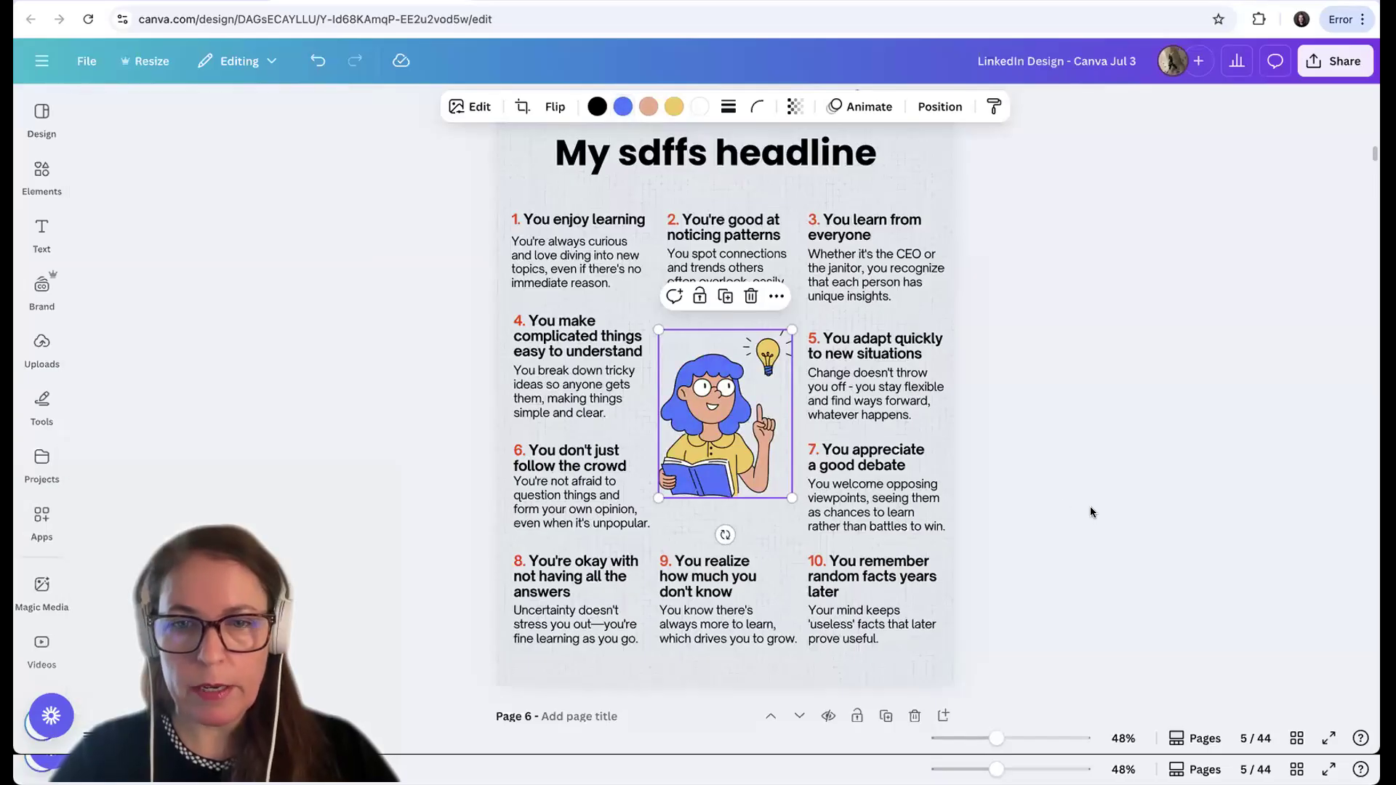
key("Escape")
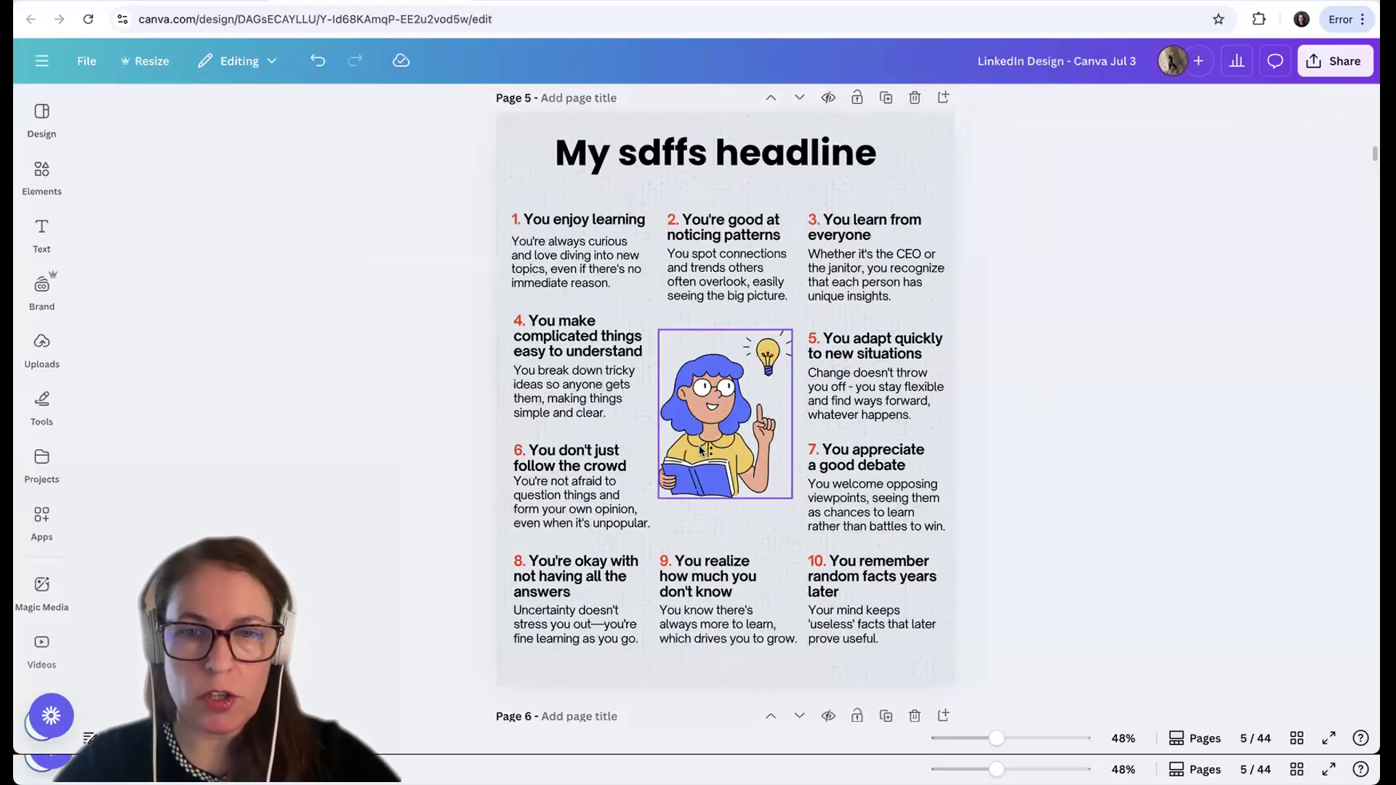
Enlarge the girl illustration until its edges reach the text of the neighbouring points
left_click(753, 495)
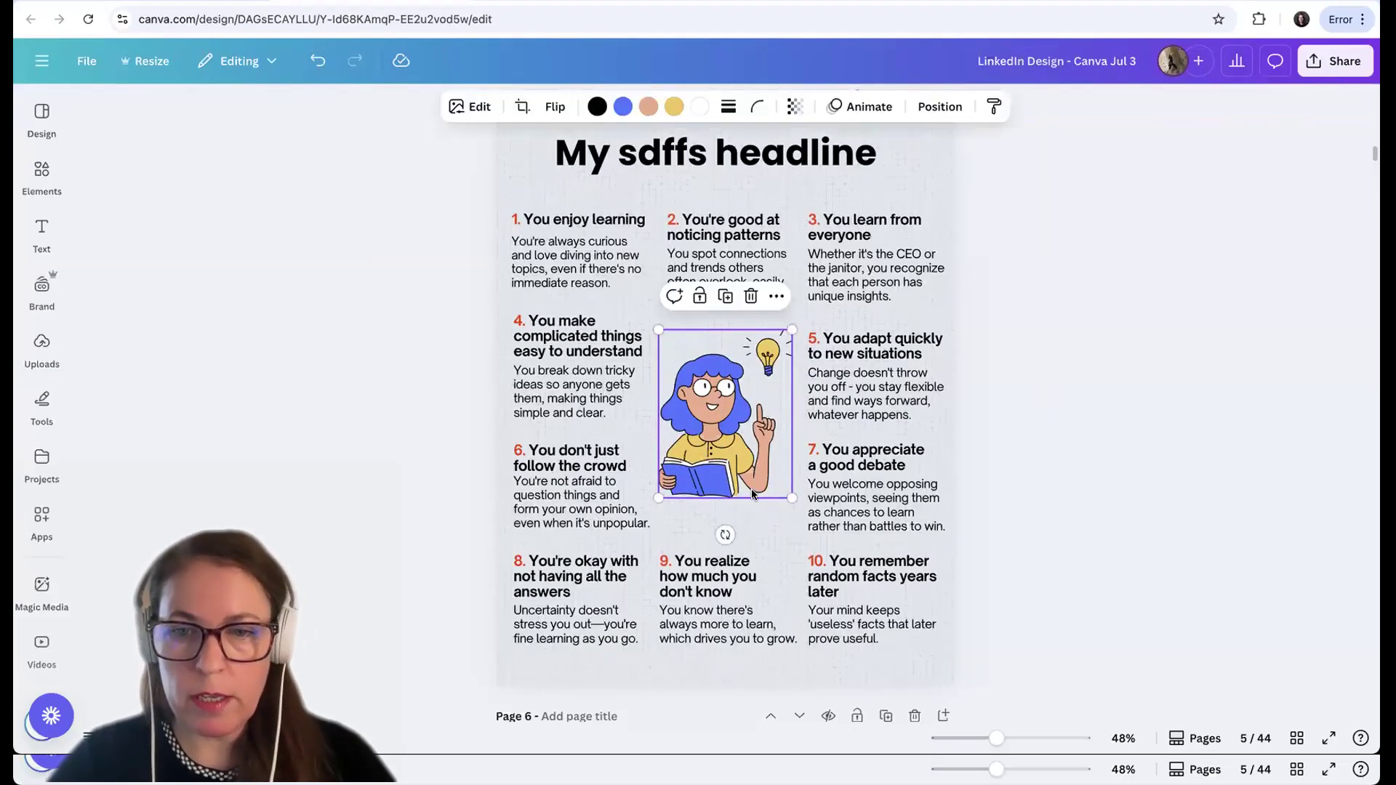
left_click_drag(794, 524, 812, 536)
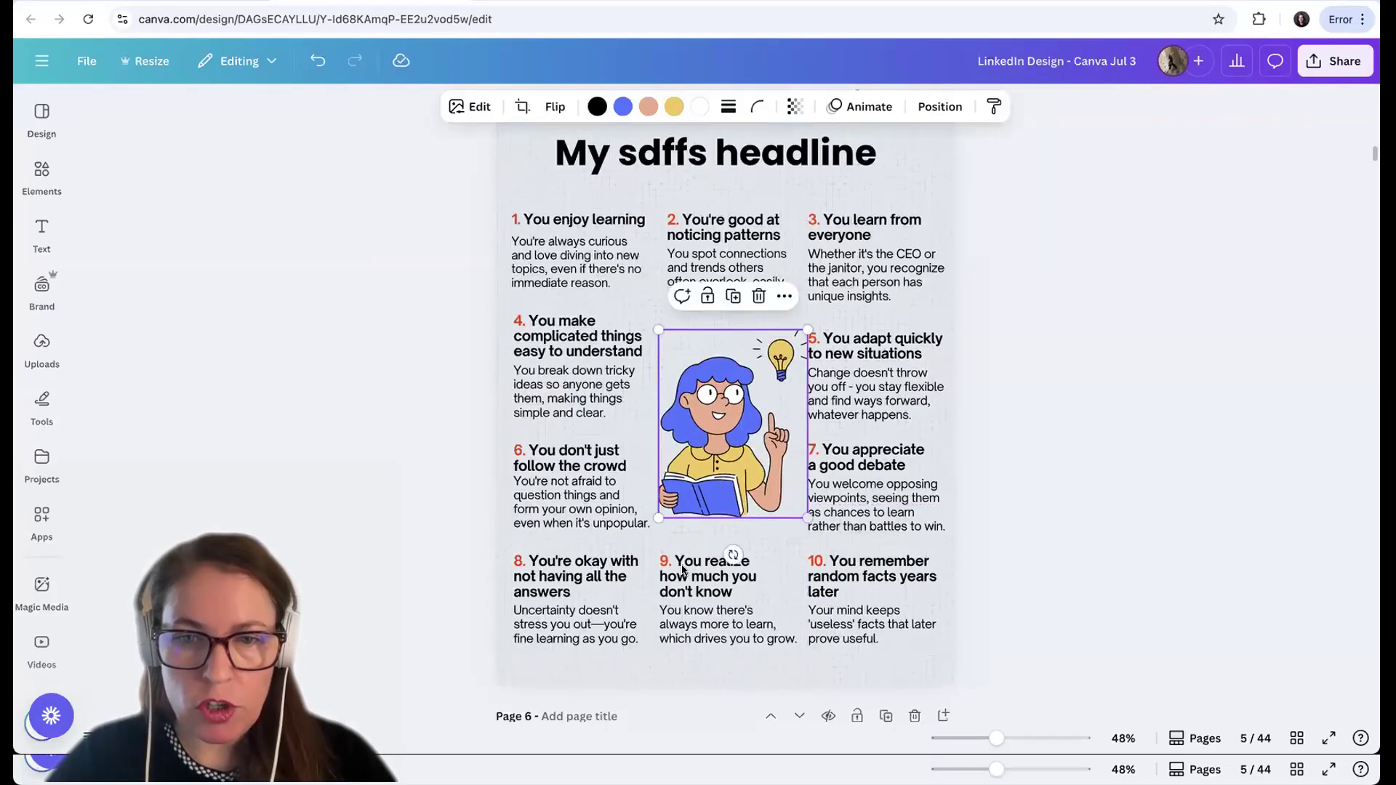
left_click_drag(657, 549, 638, 559)
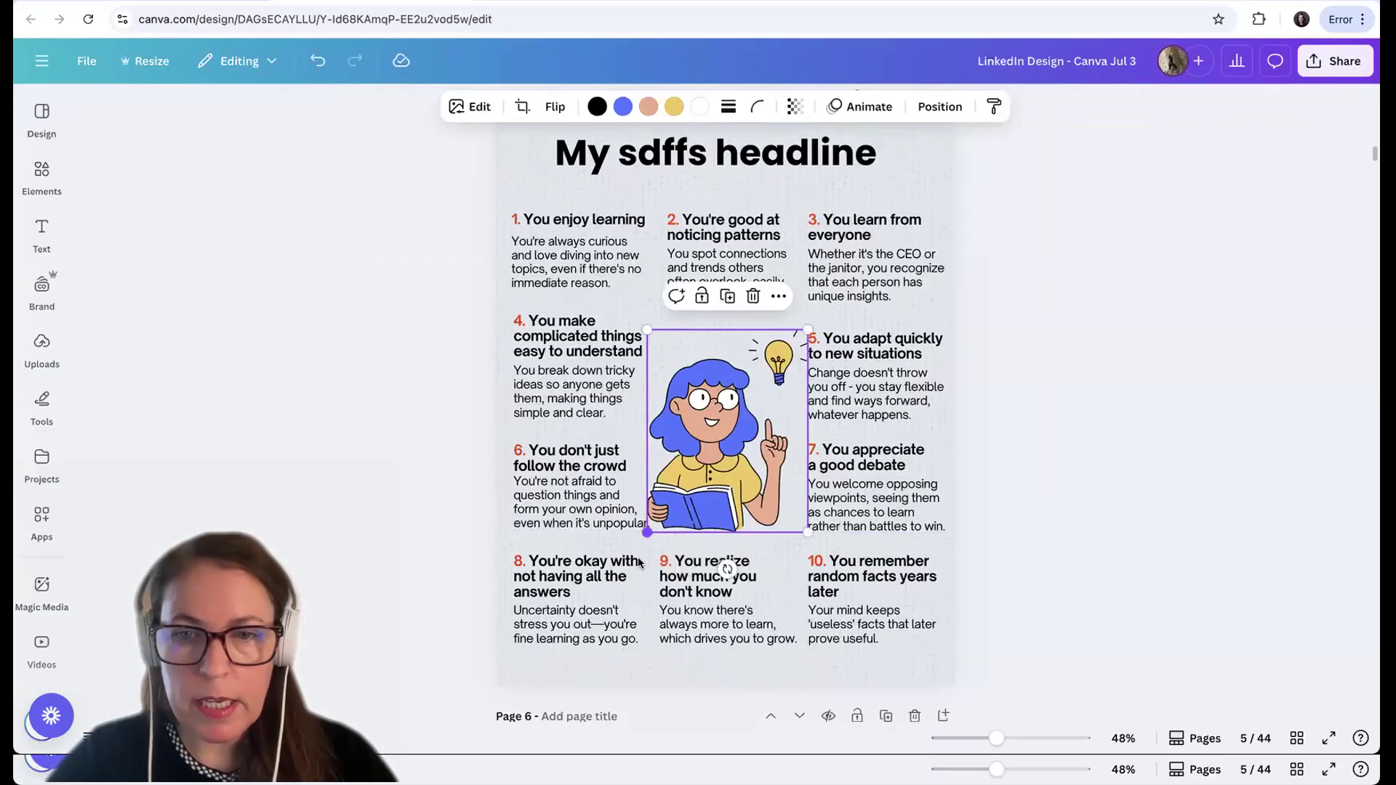
left_click(1075, 487)
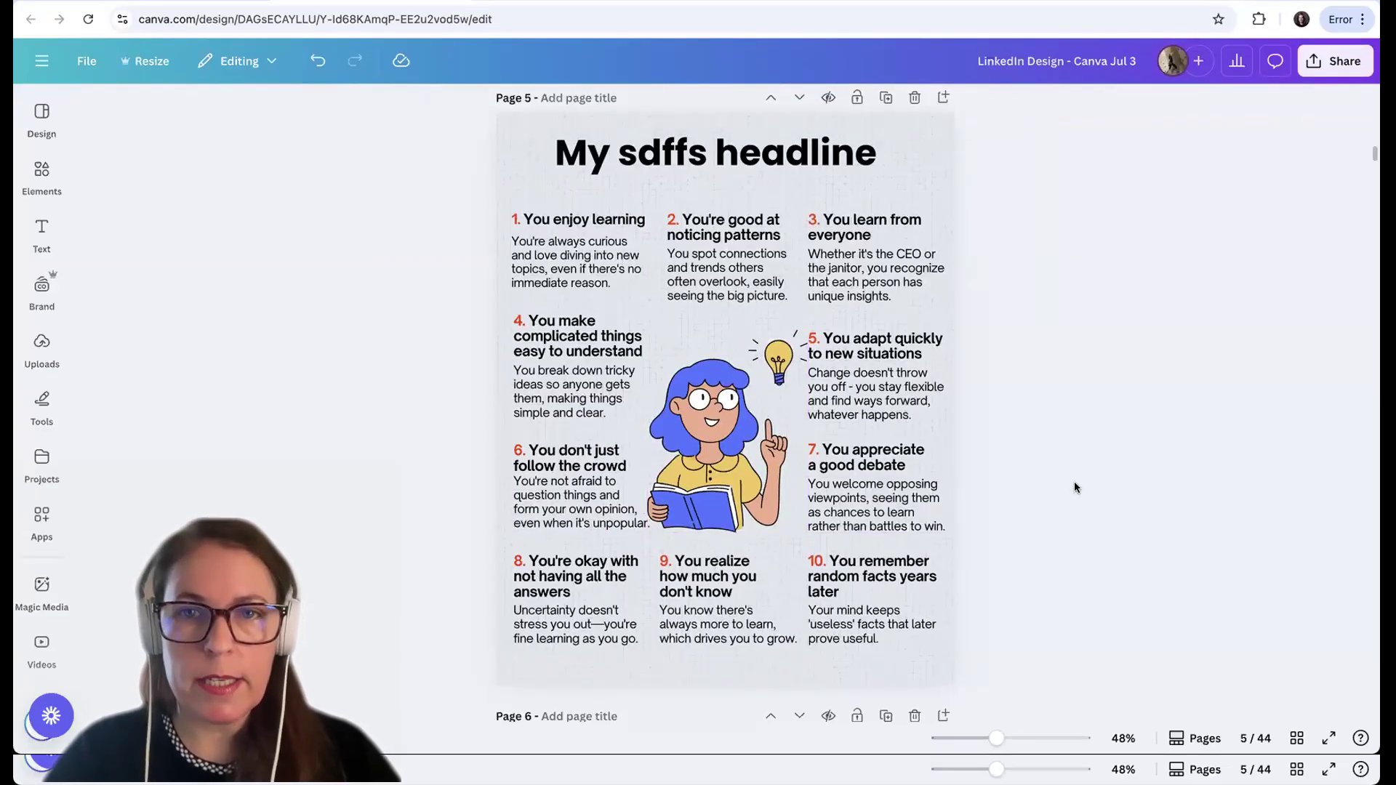
Shrink the girl illustration and centre it between the side columns so it leaves space around the text
left_click(761, 470)
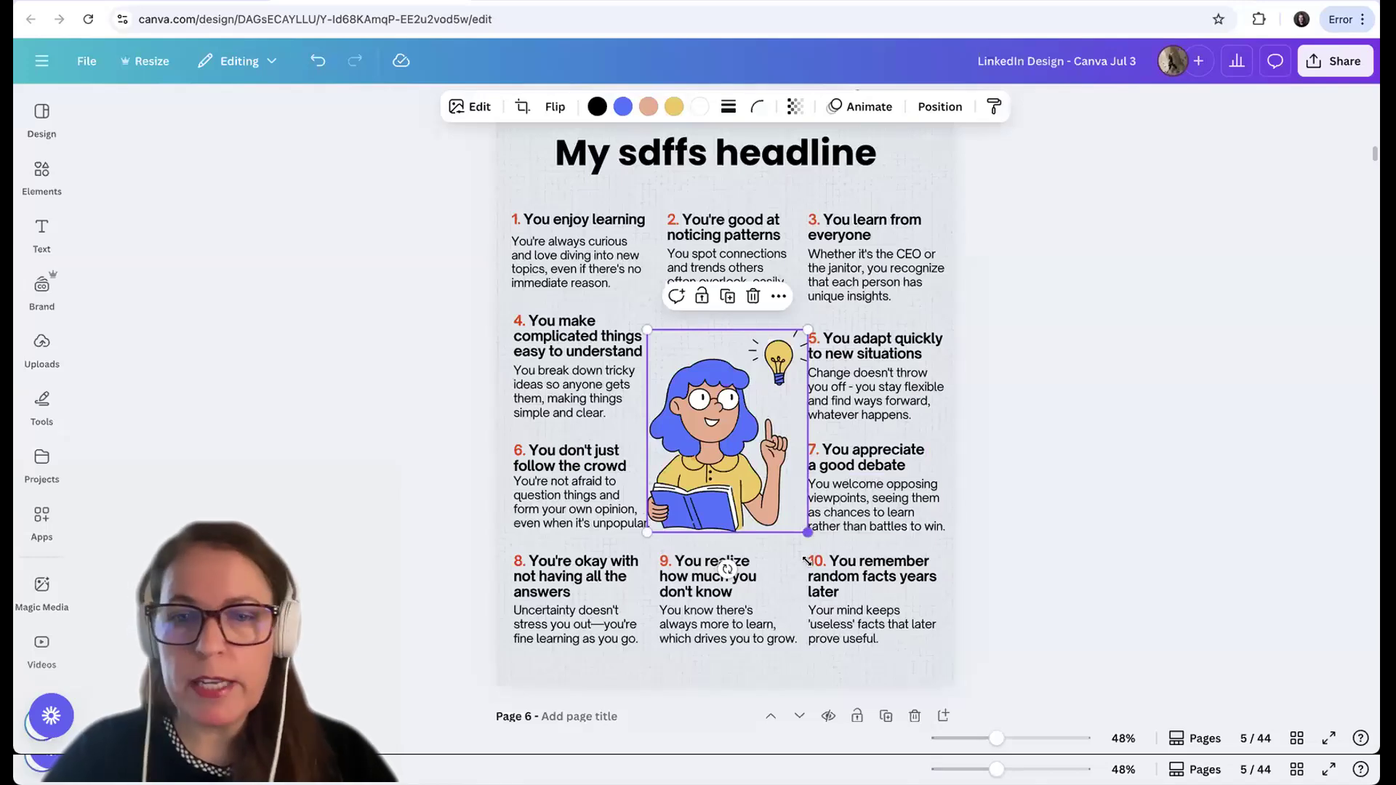
left_click_drag(805, 560, 777, 544)
left_click_drag(724, 473, 731, 474)
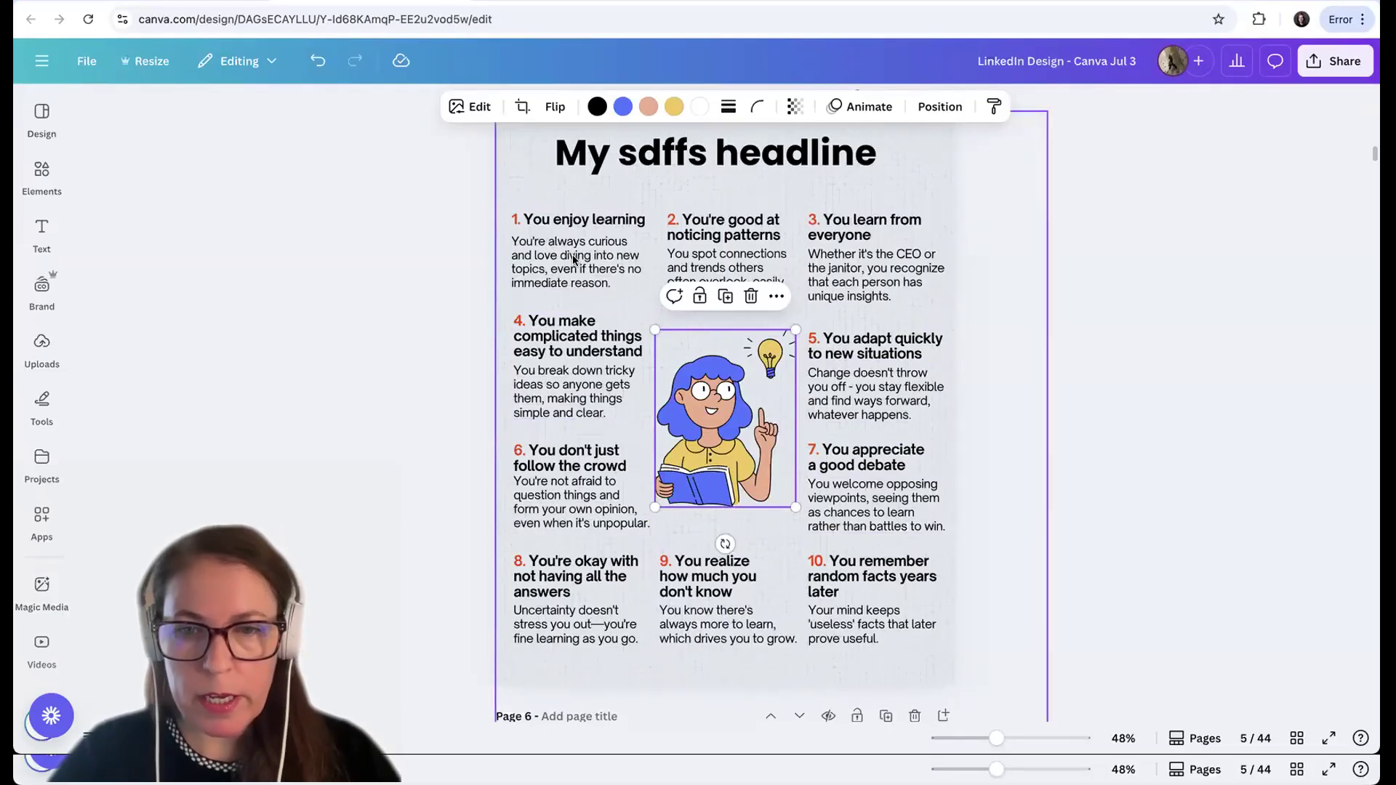
left_click(1146, 411)
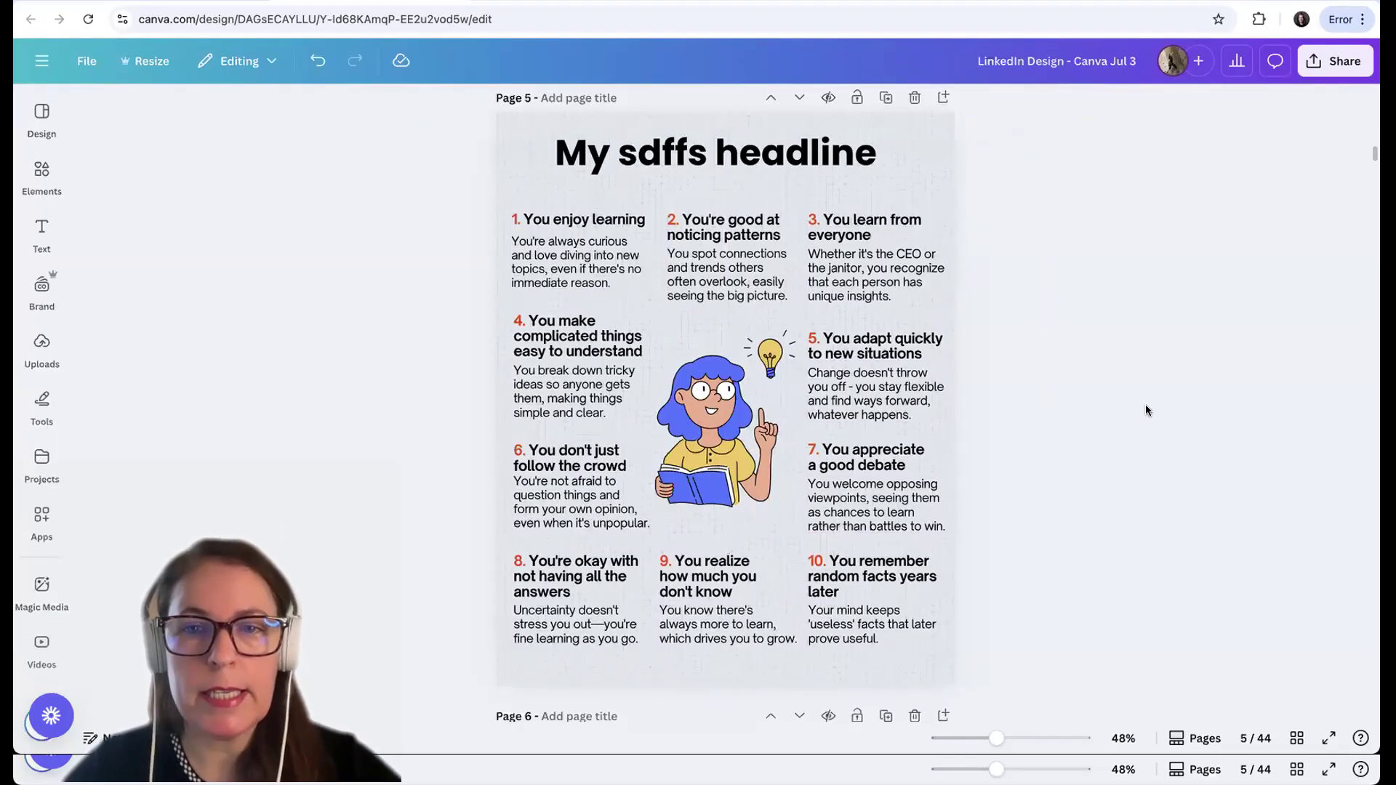
Color the word "headline" in the page title with the orange-red brand color
left_click(761, 192)
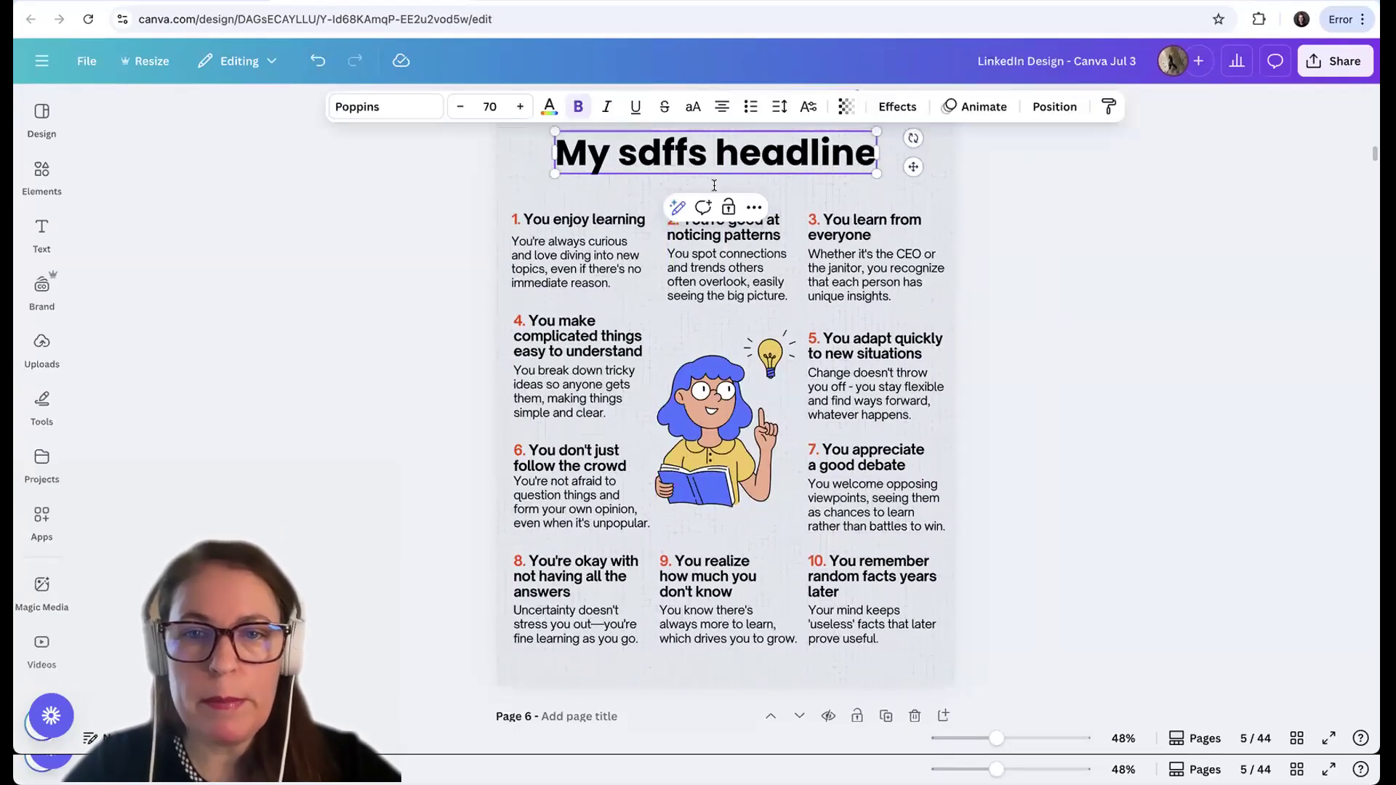
left_click_drag(716, 155, 876, 154)
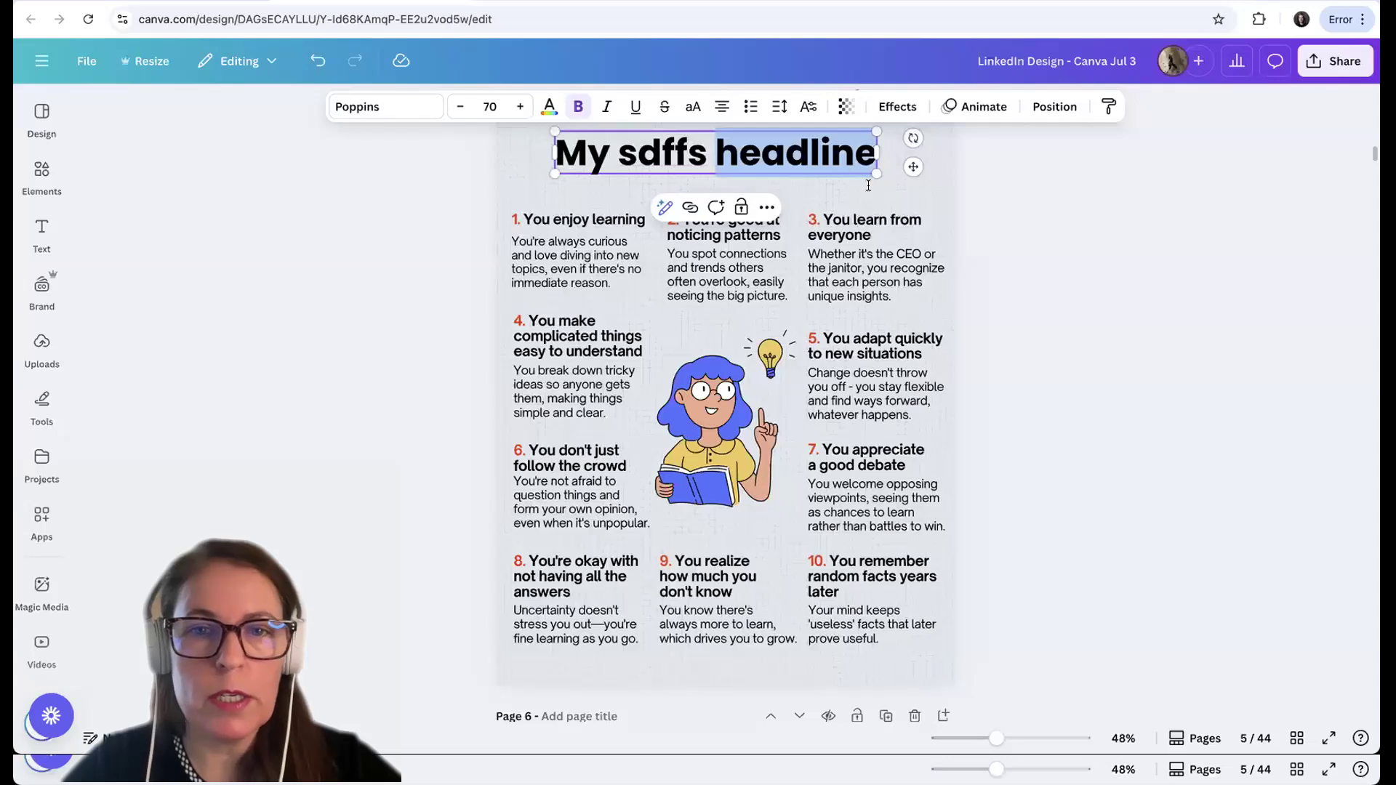
left_click(549, 106)
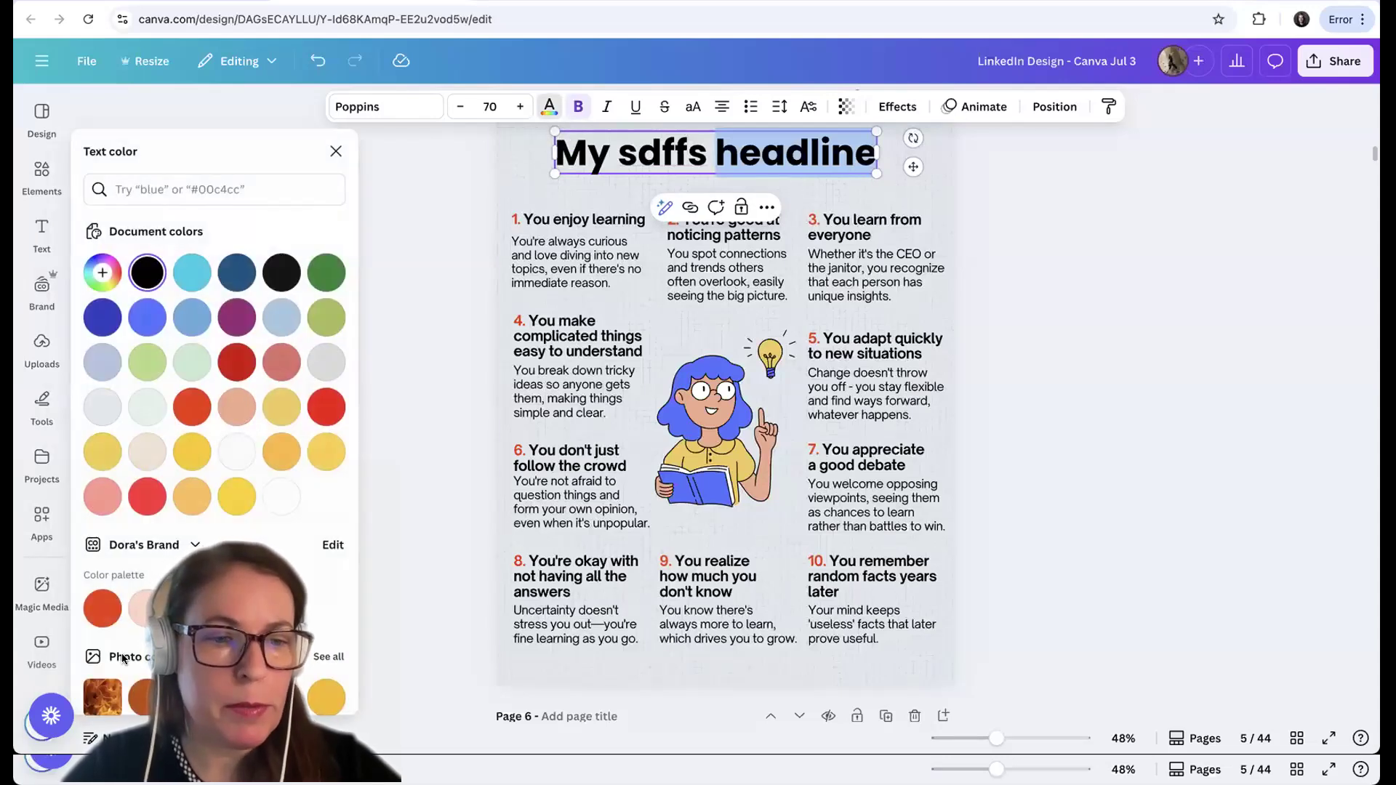
left_click(102, 610)
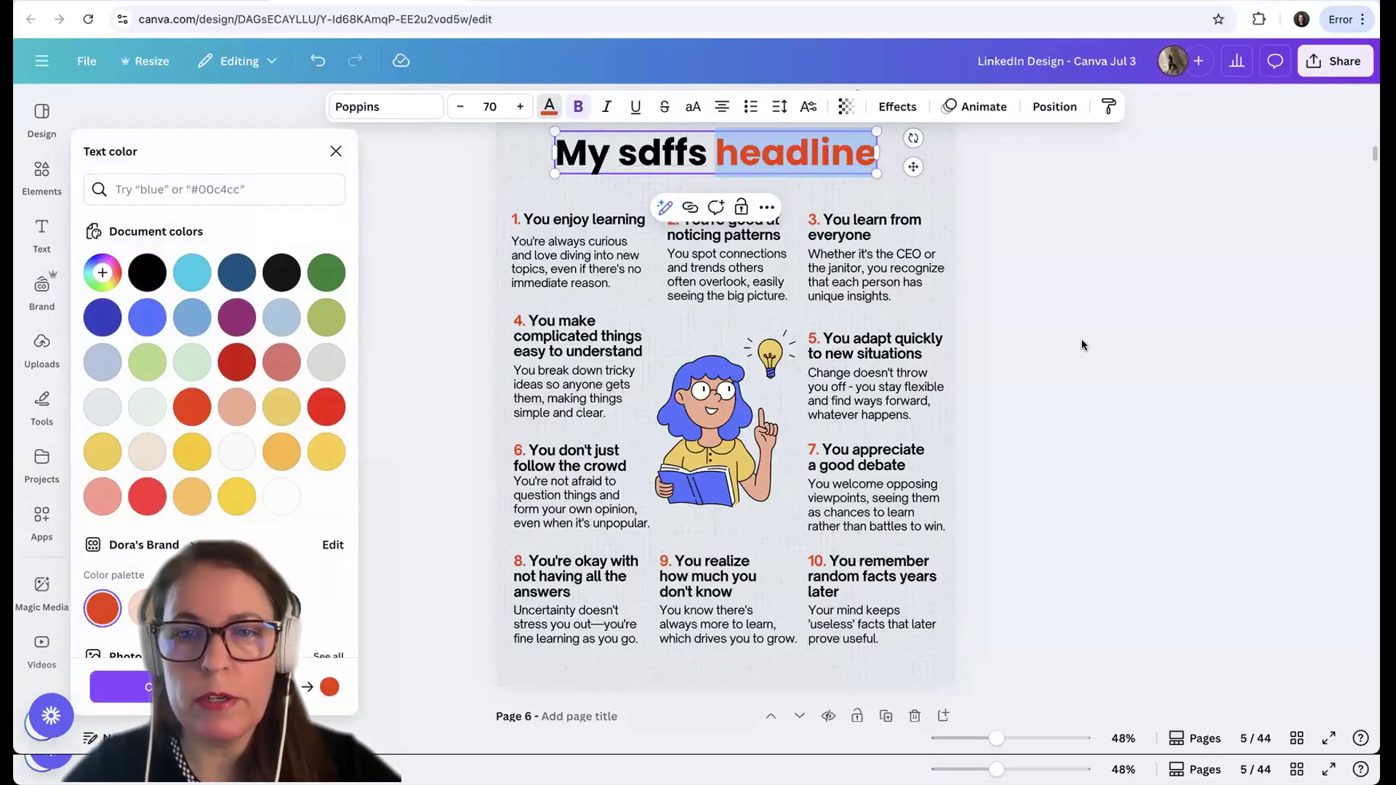
Undo the orange-red coloring of the word "headline" in the page title
key("Escape")
left_click(1082, 344)
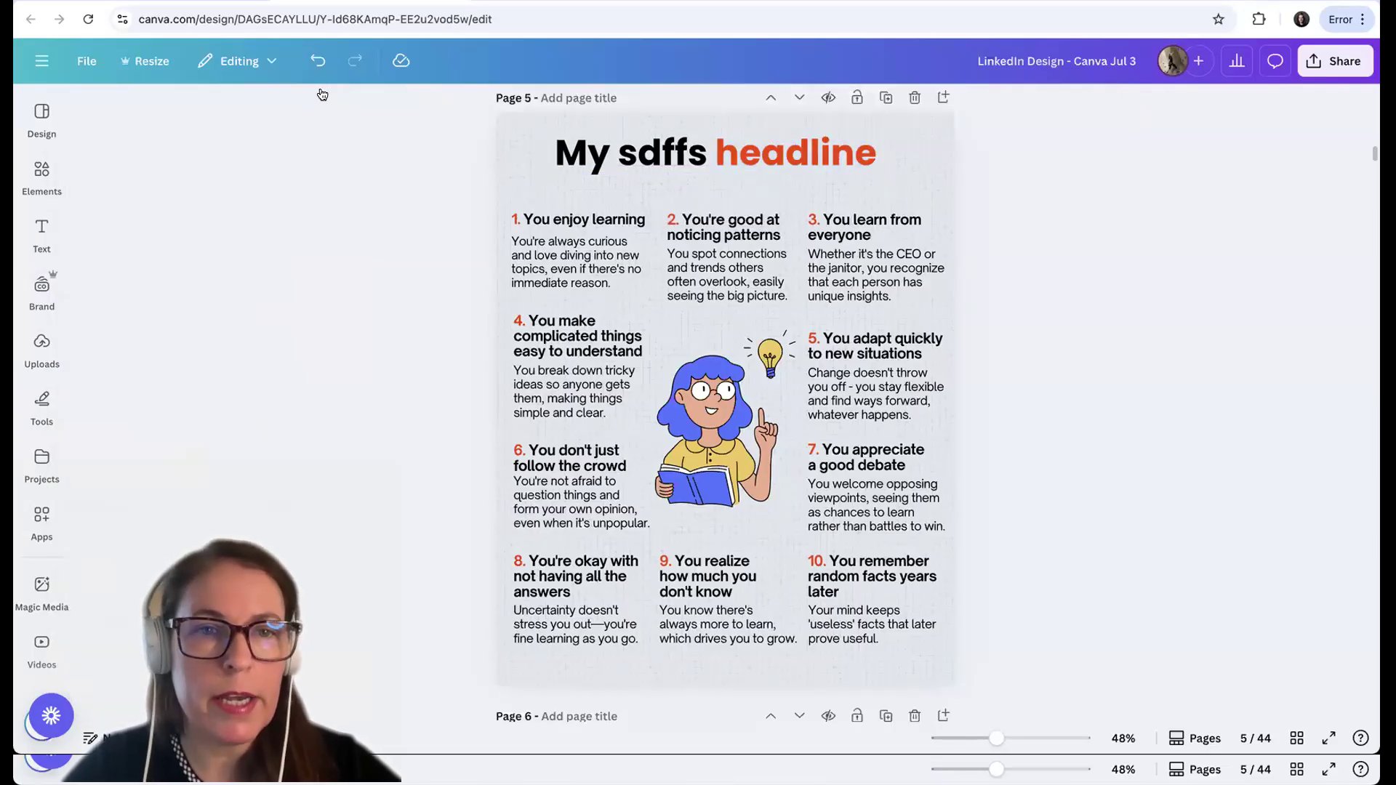
left_click(318, 60)
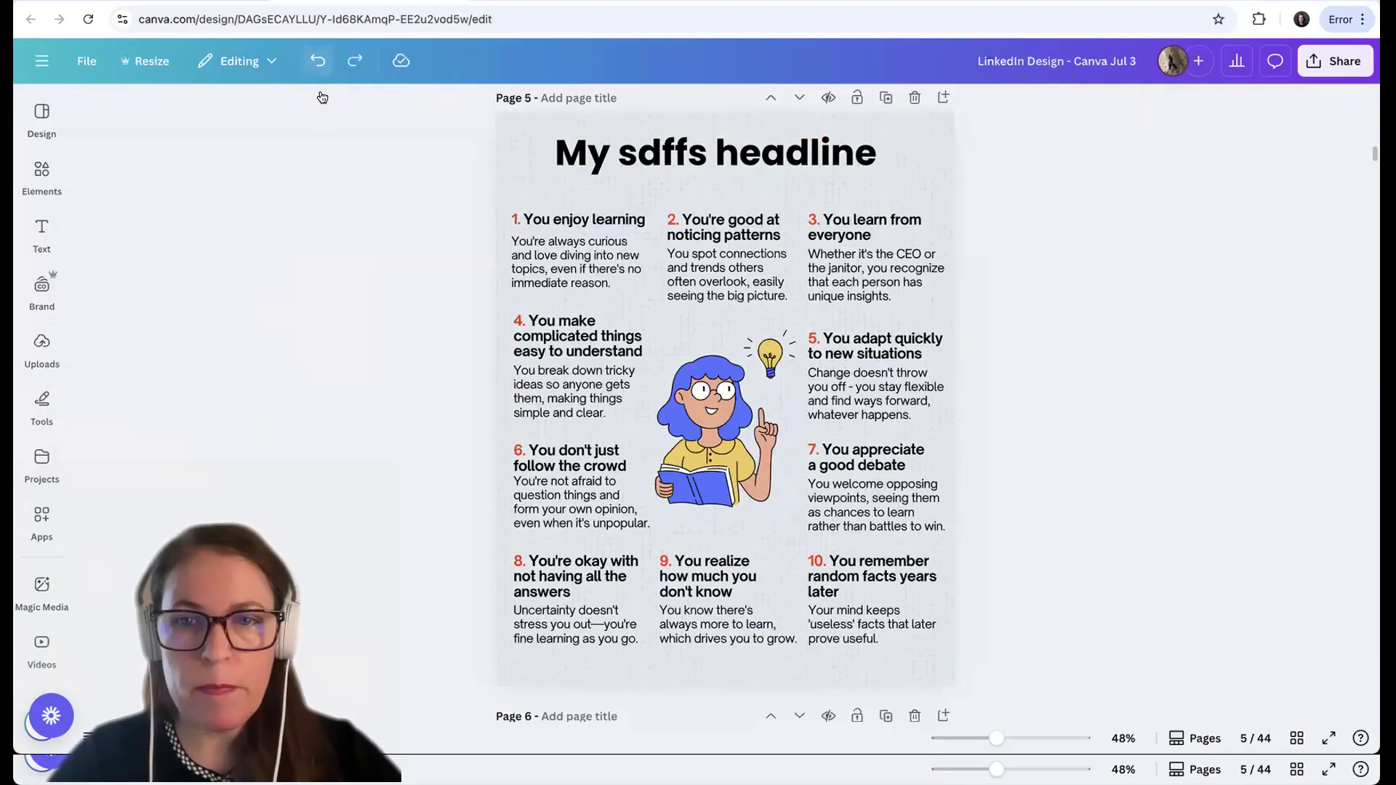
Apply the Background text effect to the page title "My sdffs headline"
left_click(749, 173)
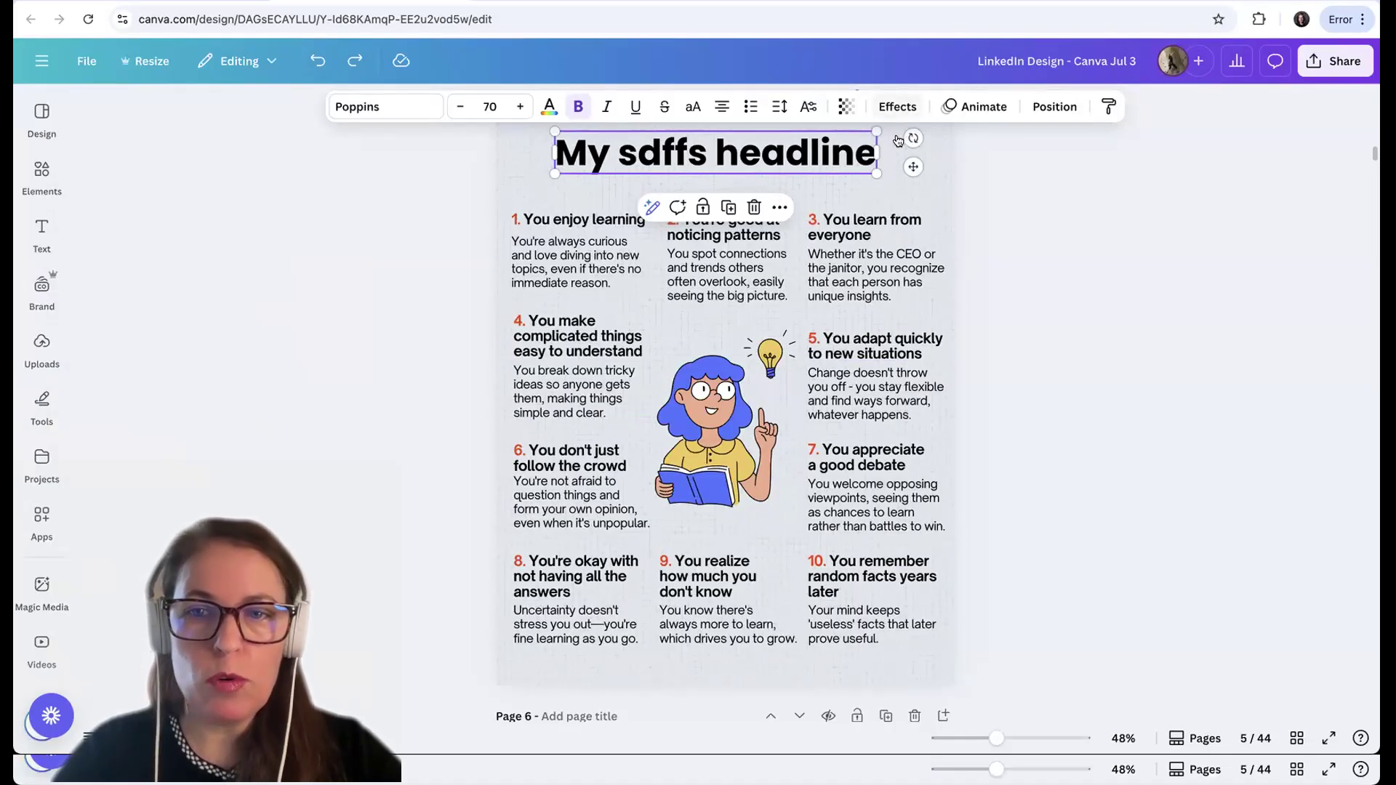
left_click(898, 110)
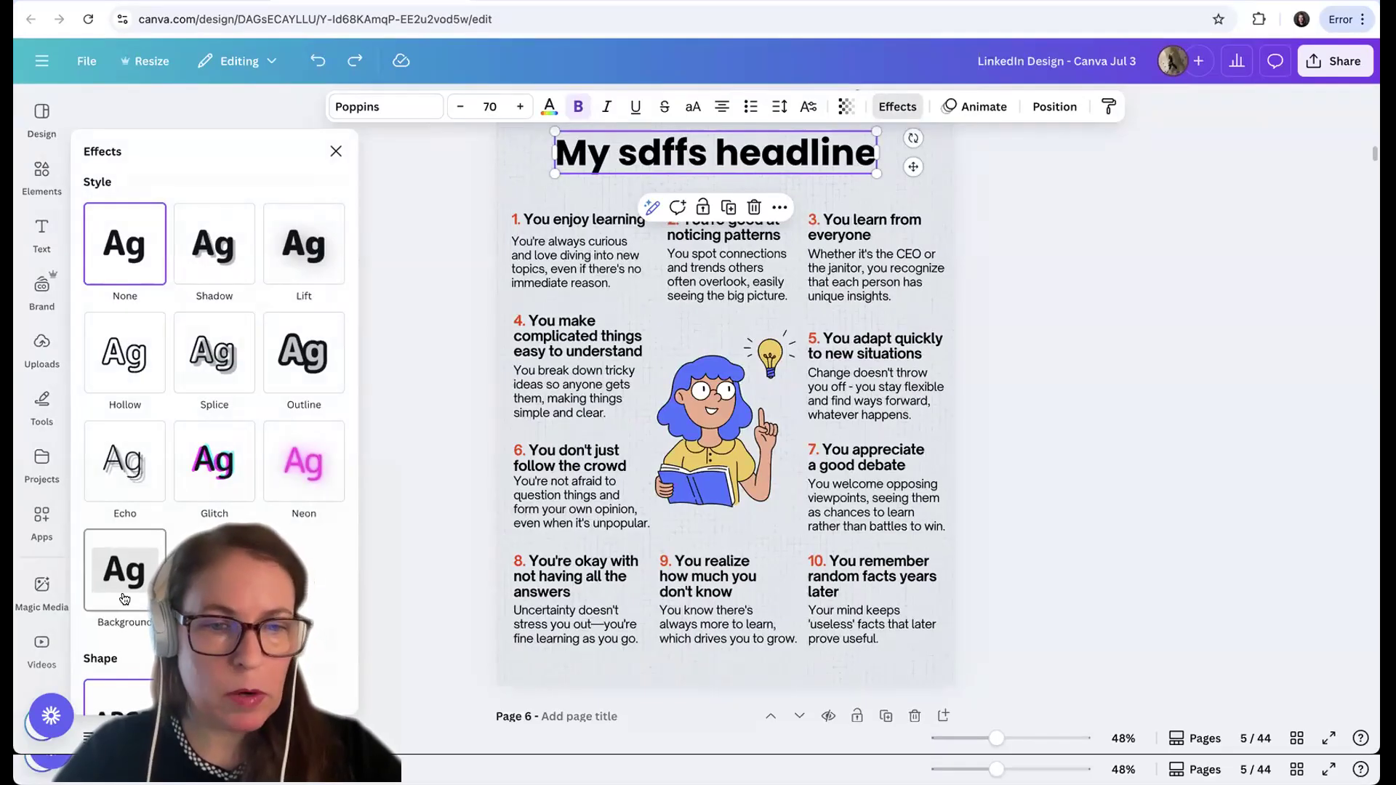
left_click(124, 571)
scroll(334, 581, "down", 4)
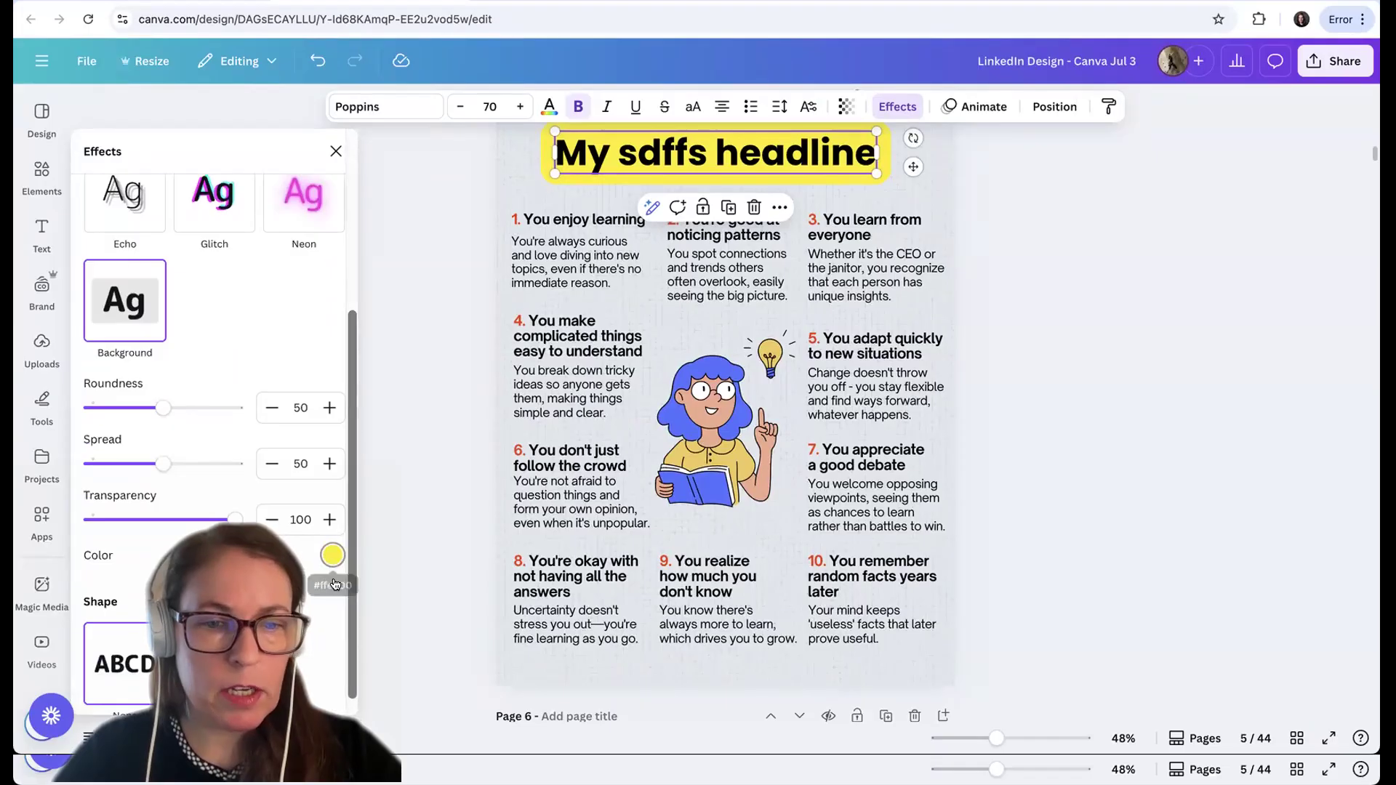
Set the title background effect's roundness to 76, spread to 25 and transparency to 77
left_click_drag(165, 443, 200, 440)
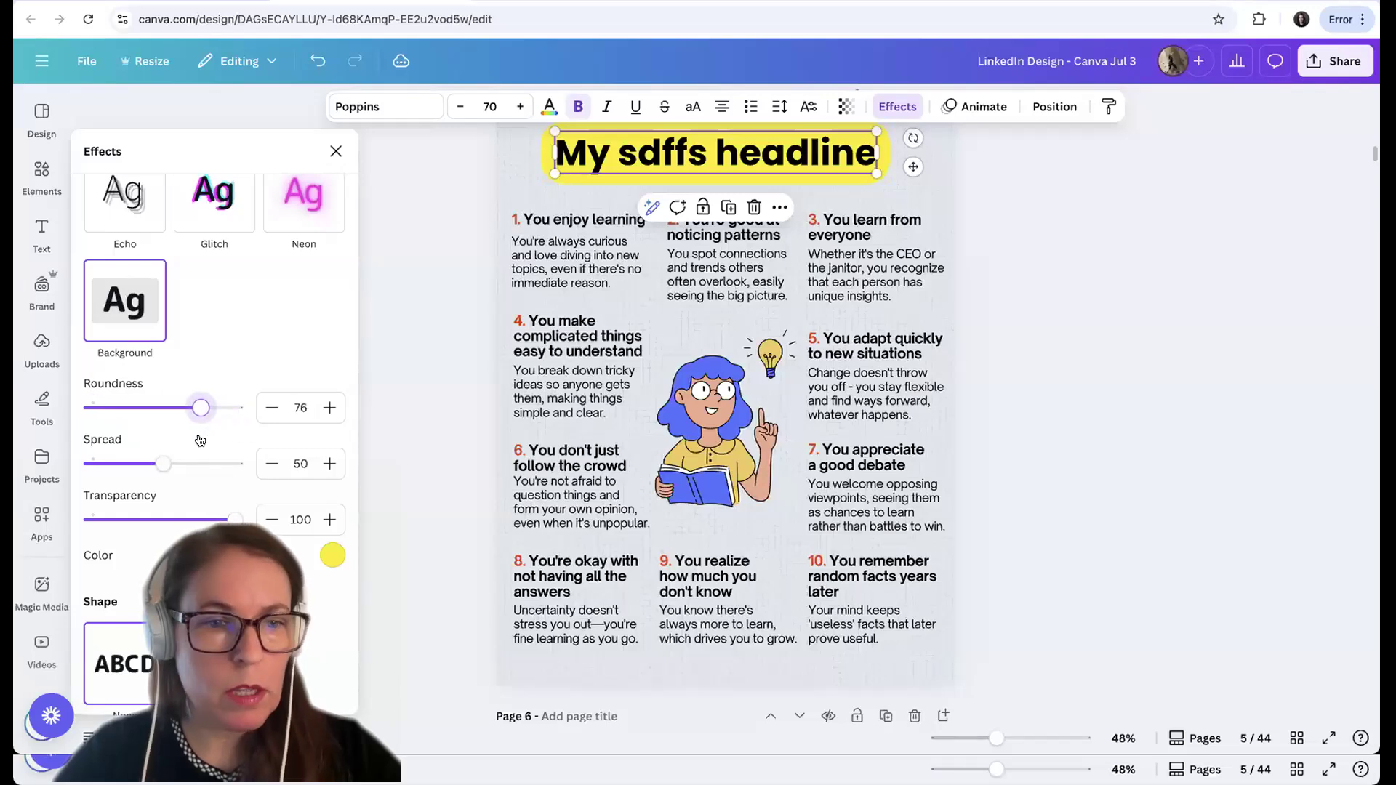
left_click_drag(164, 496, 133, 494)
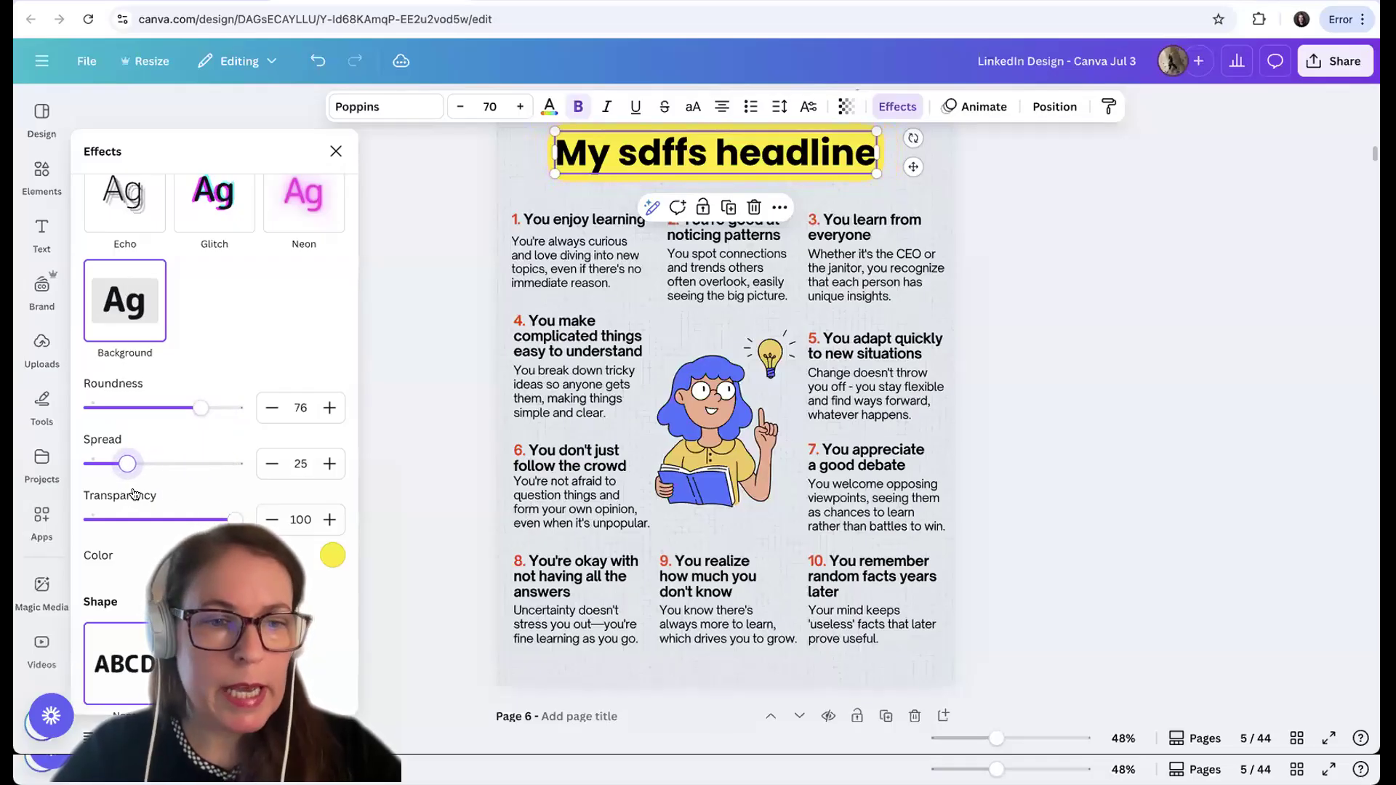
left_click_drag(234, 519, 196, 549)
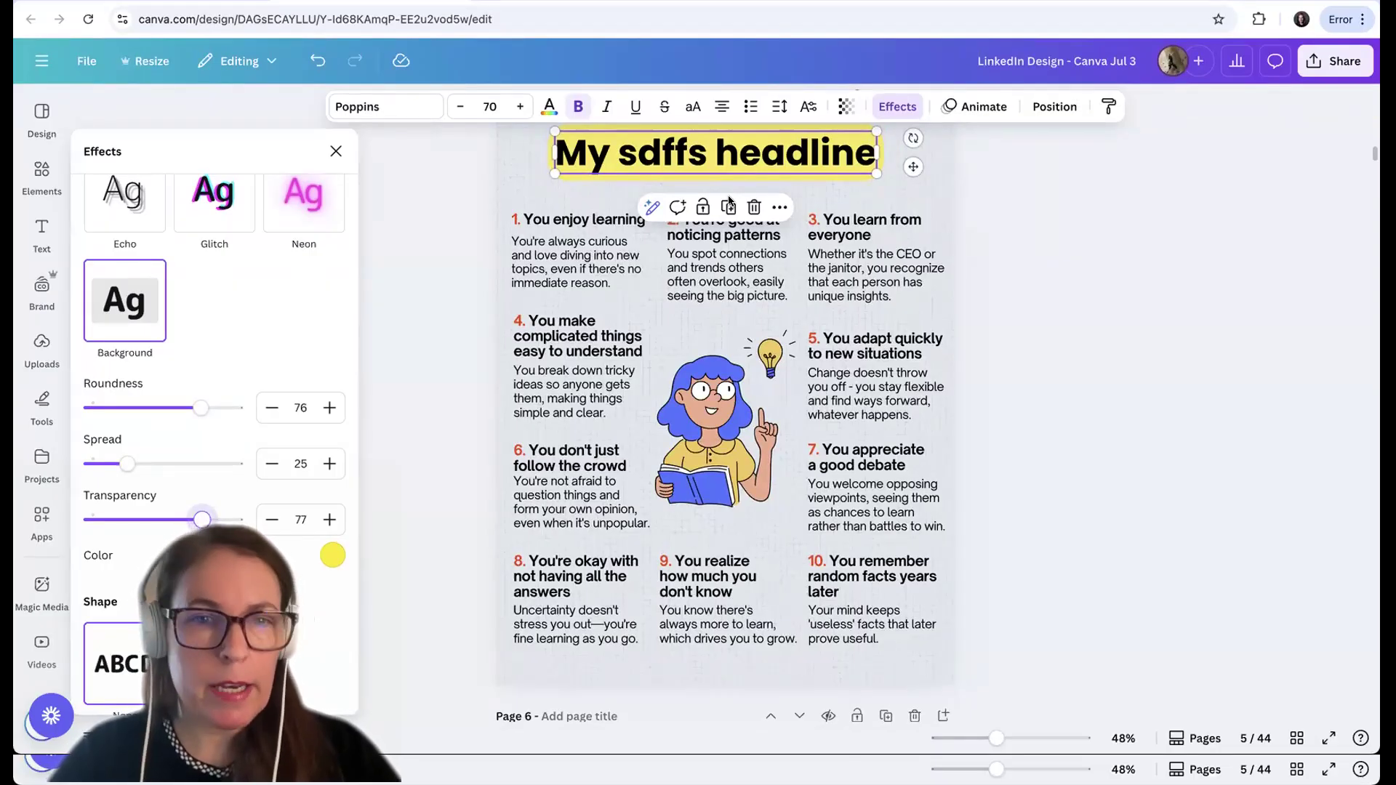
Remove the Background effect from the page title by setting its effect style to None
scroll(218, 306, "up", 4)
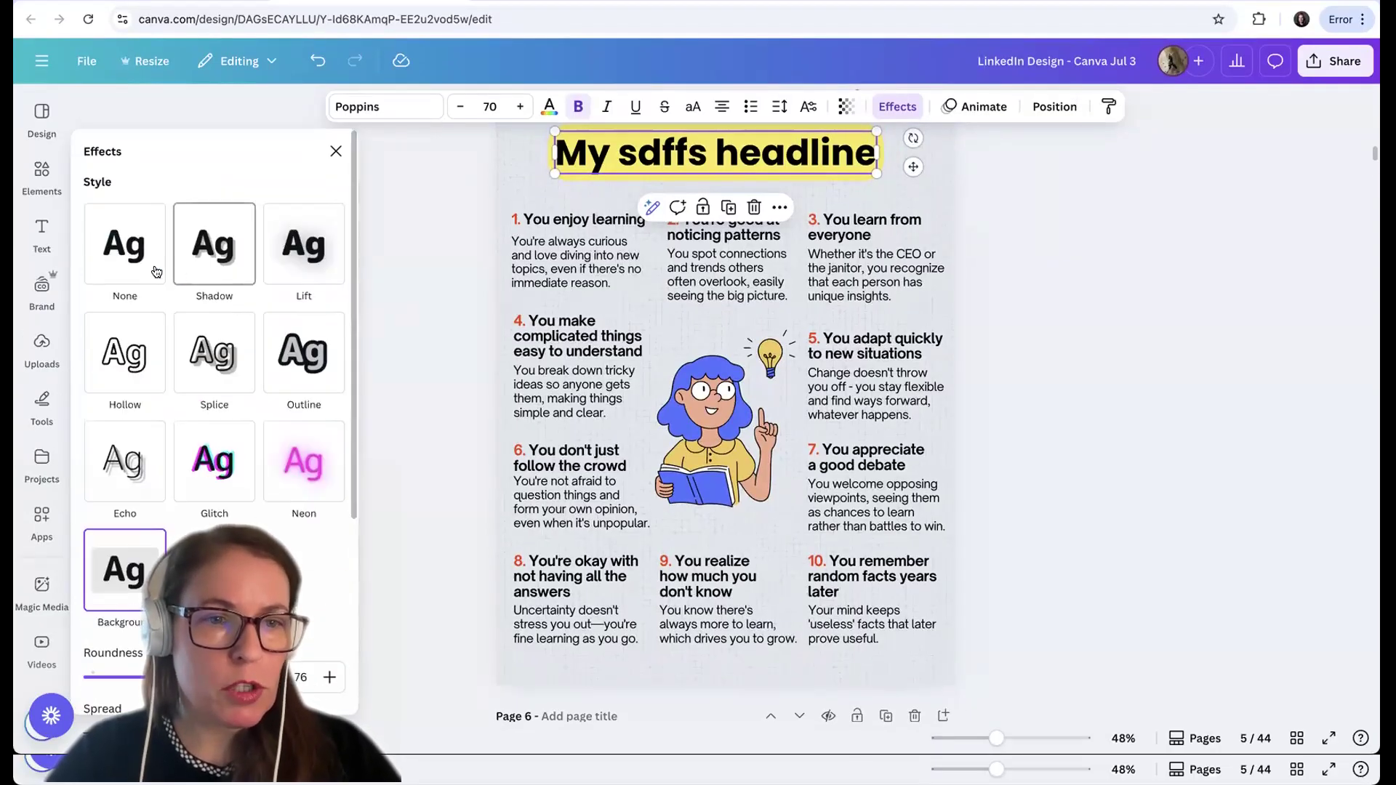
left_click(127, 278)
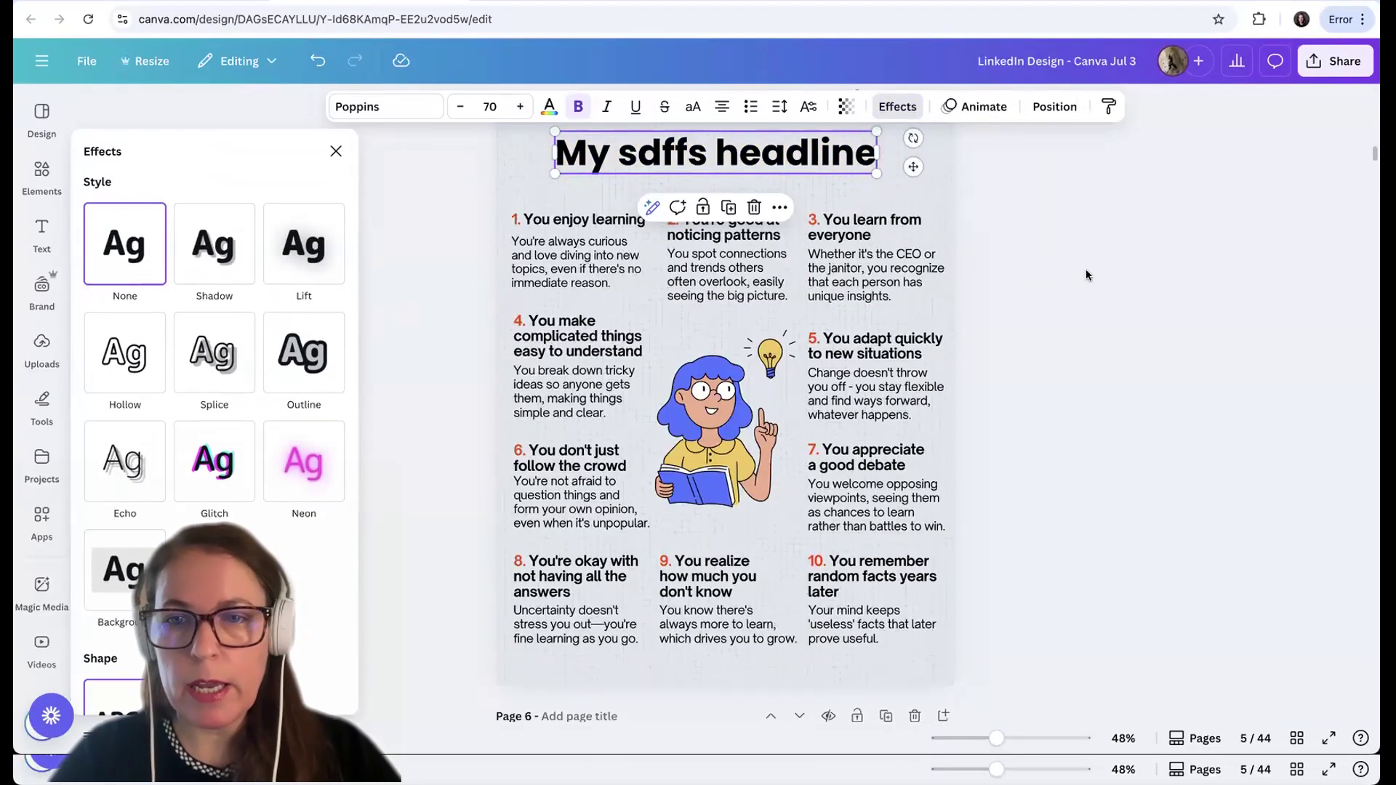
left_click(1085, 275)
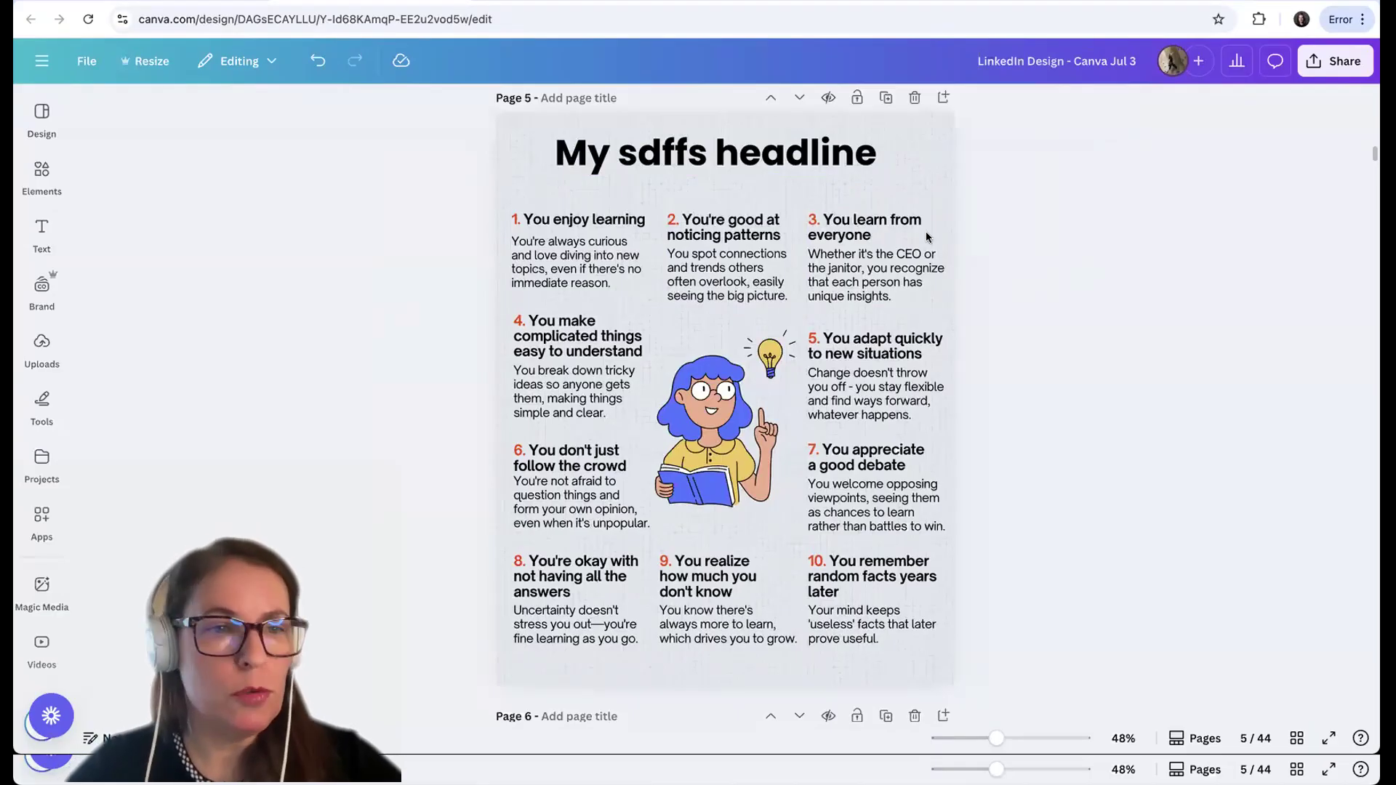
Search the elements library for "highlighter" and show only the graphics
left_click(40, 207)
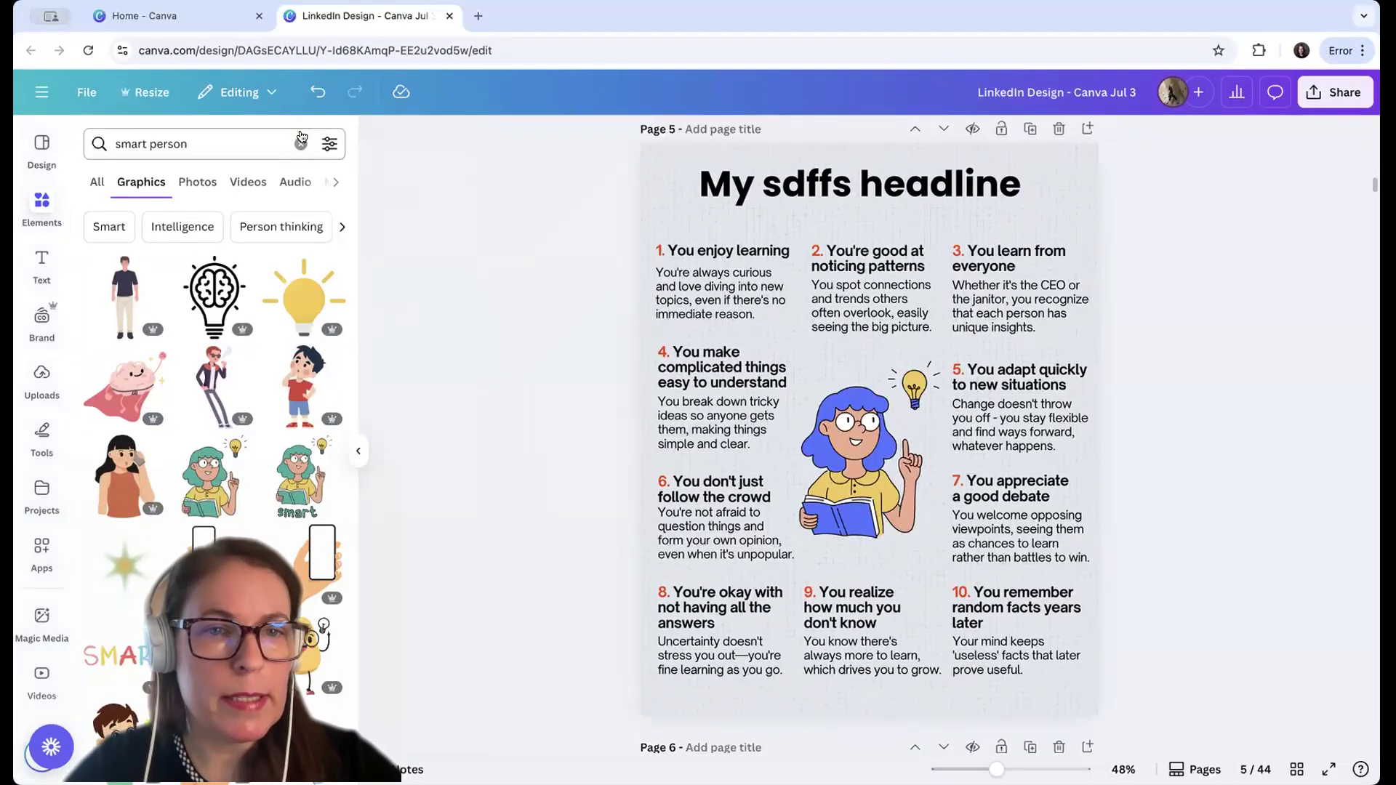
left_click(300, 118)
type("high")
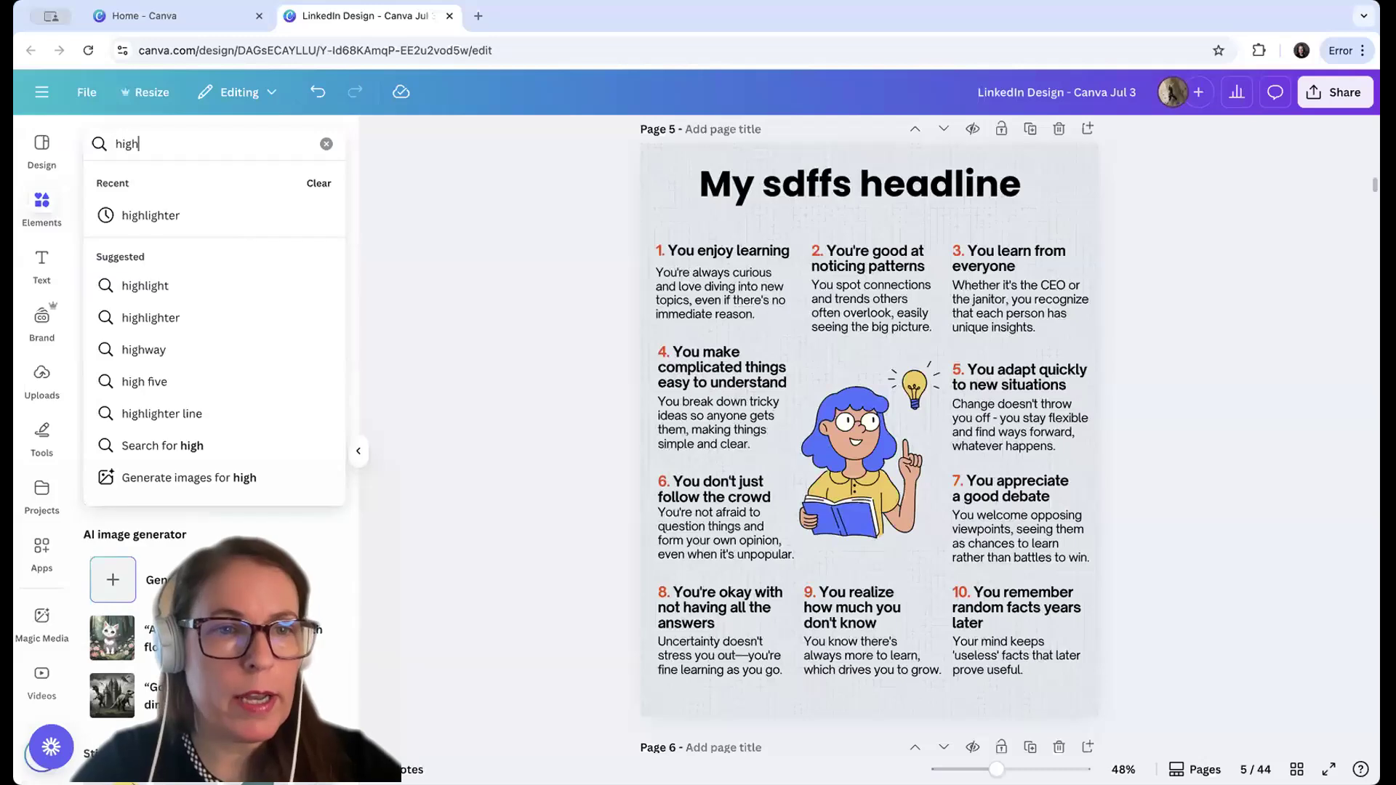
left_click(179, 216)
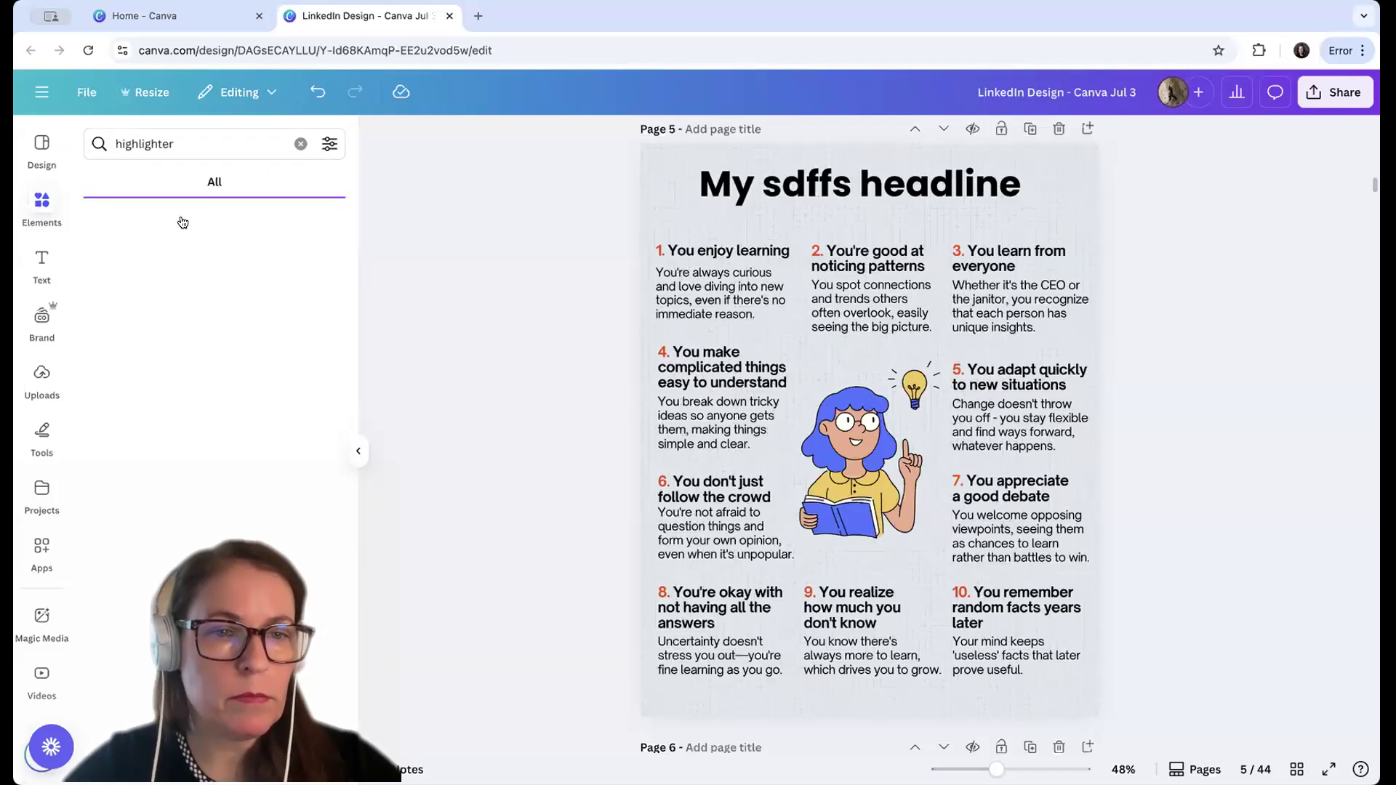
left_click(329, 268)
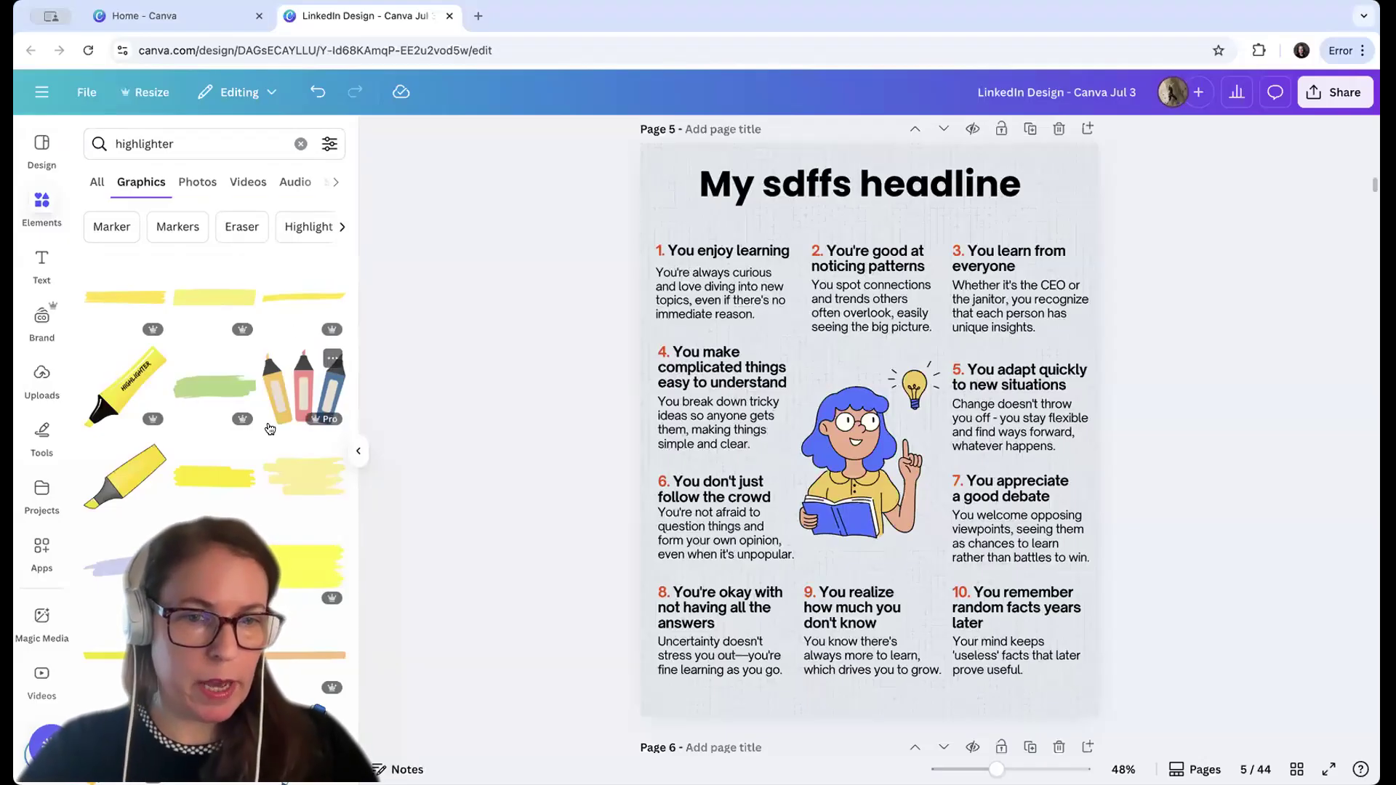
Insert the first yellow highlighter stroke and place it behind the word "headline" in the title
scroll(268, 429, "down", 5)
scroll(269, 429, "down", 1)
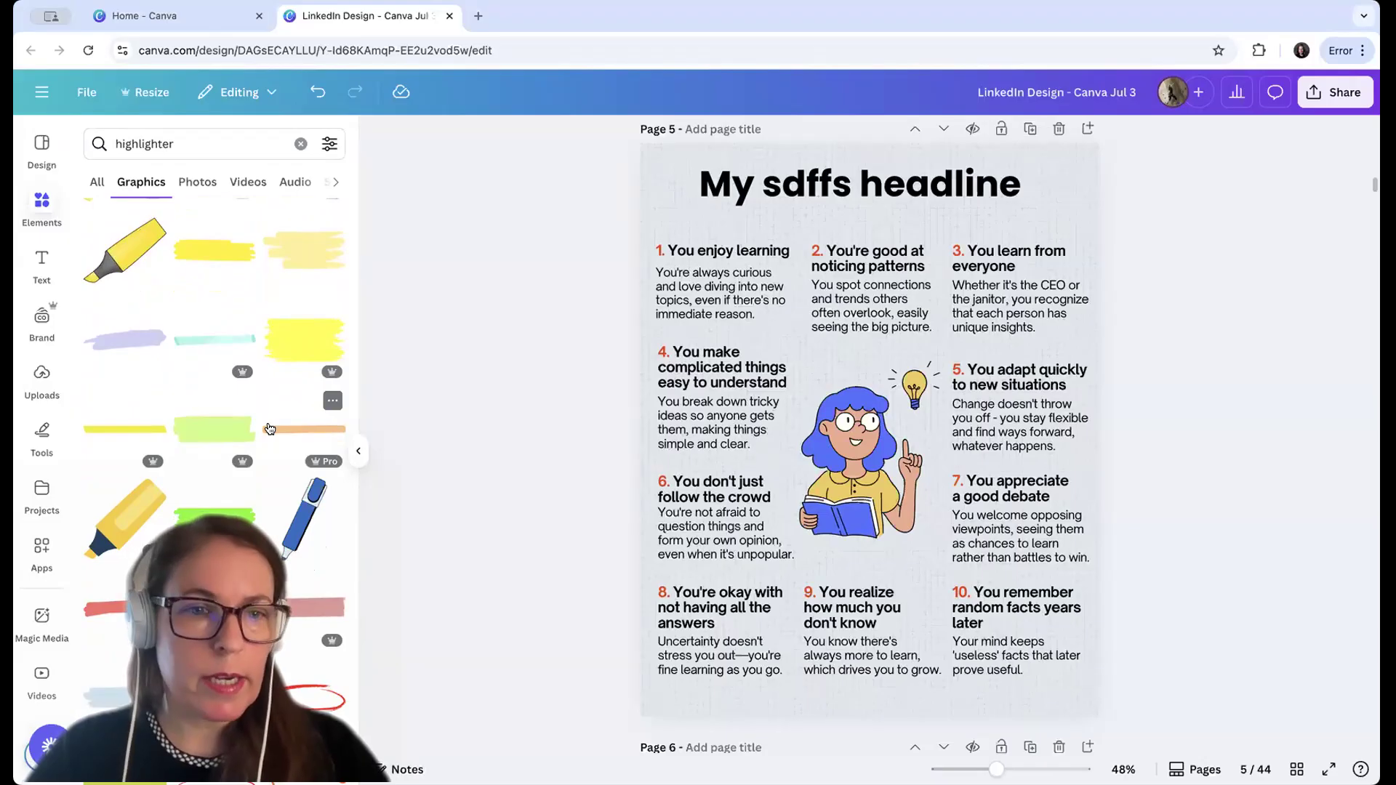
scroll(269, 429, "up", 6)
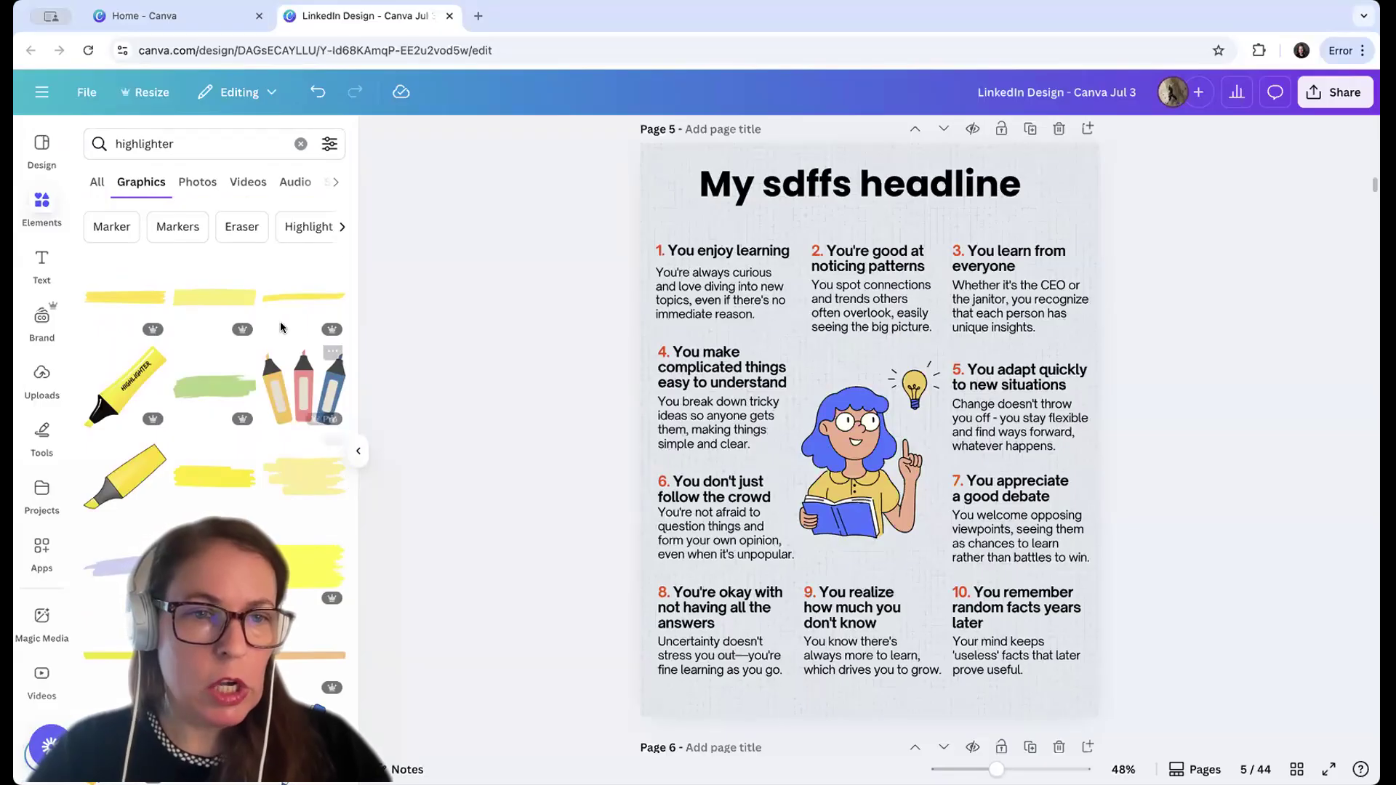
left_click(145, 301)
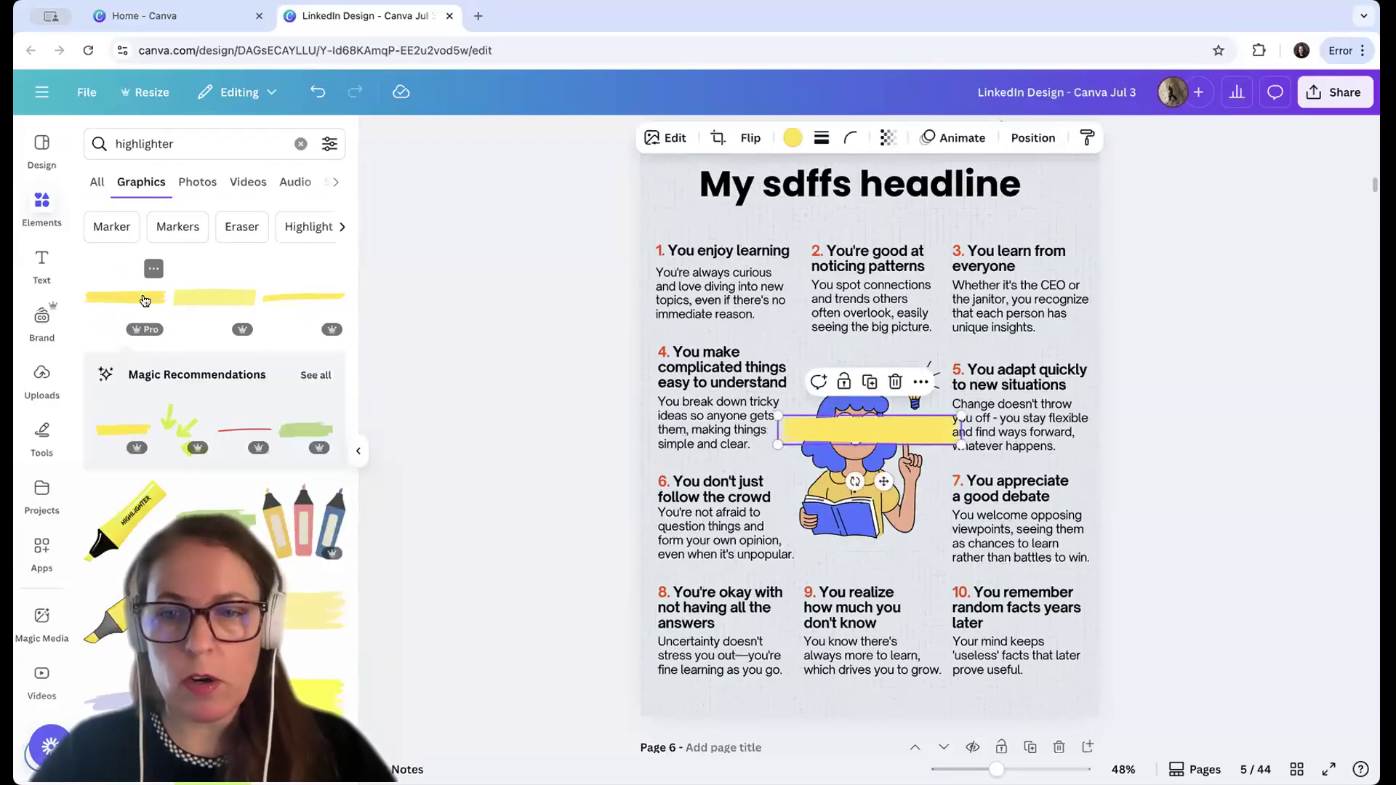
left_click(1200, 305)
mouse_move(917, 432)
left_mouse_down()
mouse_move(913, 221)
mouse_move(952, 181)
mouse_move(1042, 199)
left_mouse_up()
left_click(1223, 206)
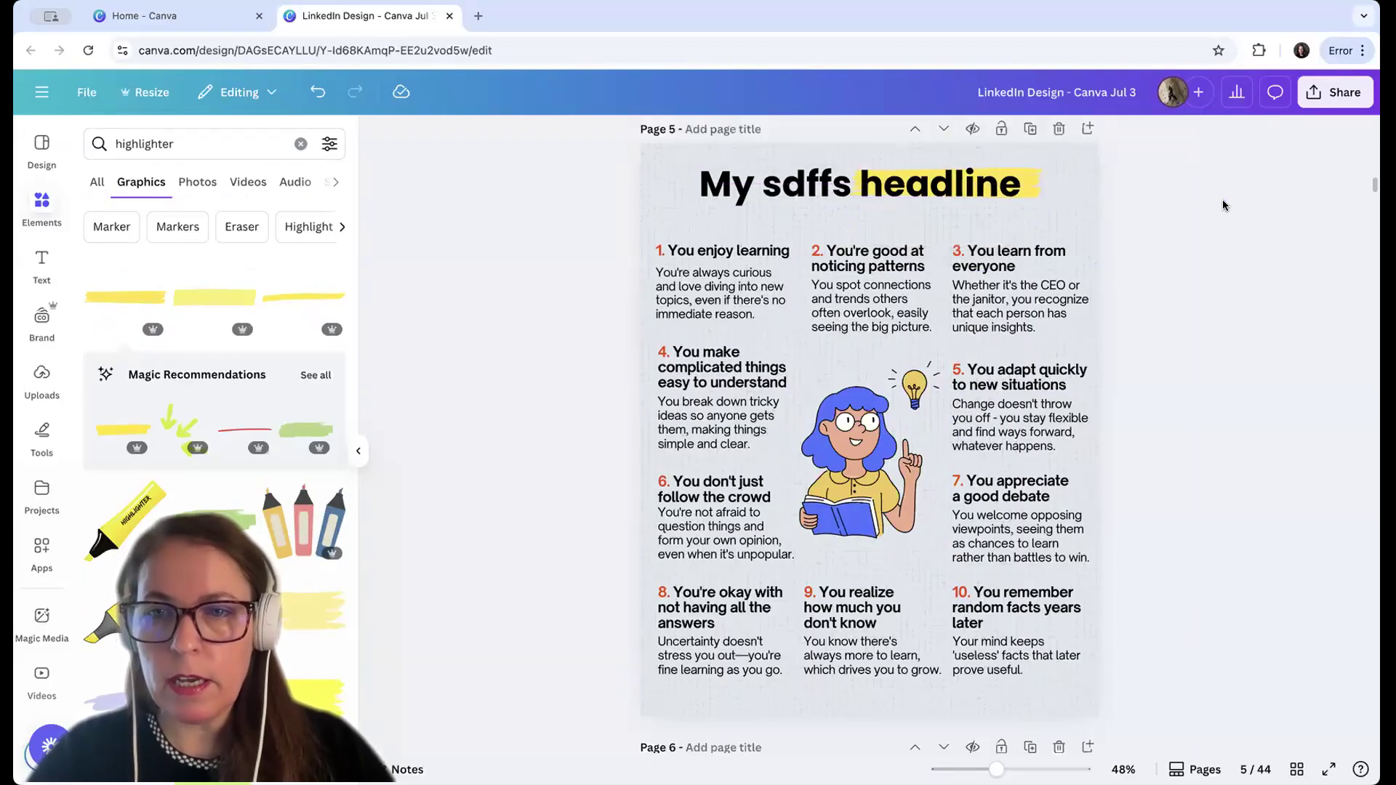
Nudge the yellow highlighter stroke slightly left, then undo the last change
left_click(1038, 189)
left_click(1038, 189)
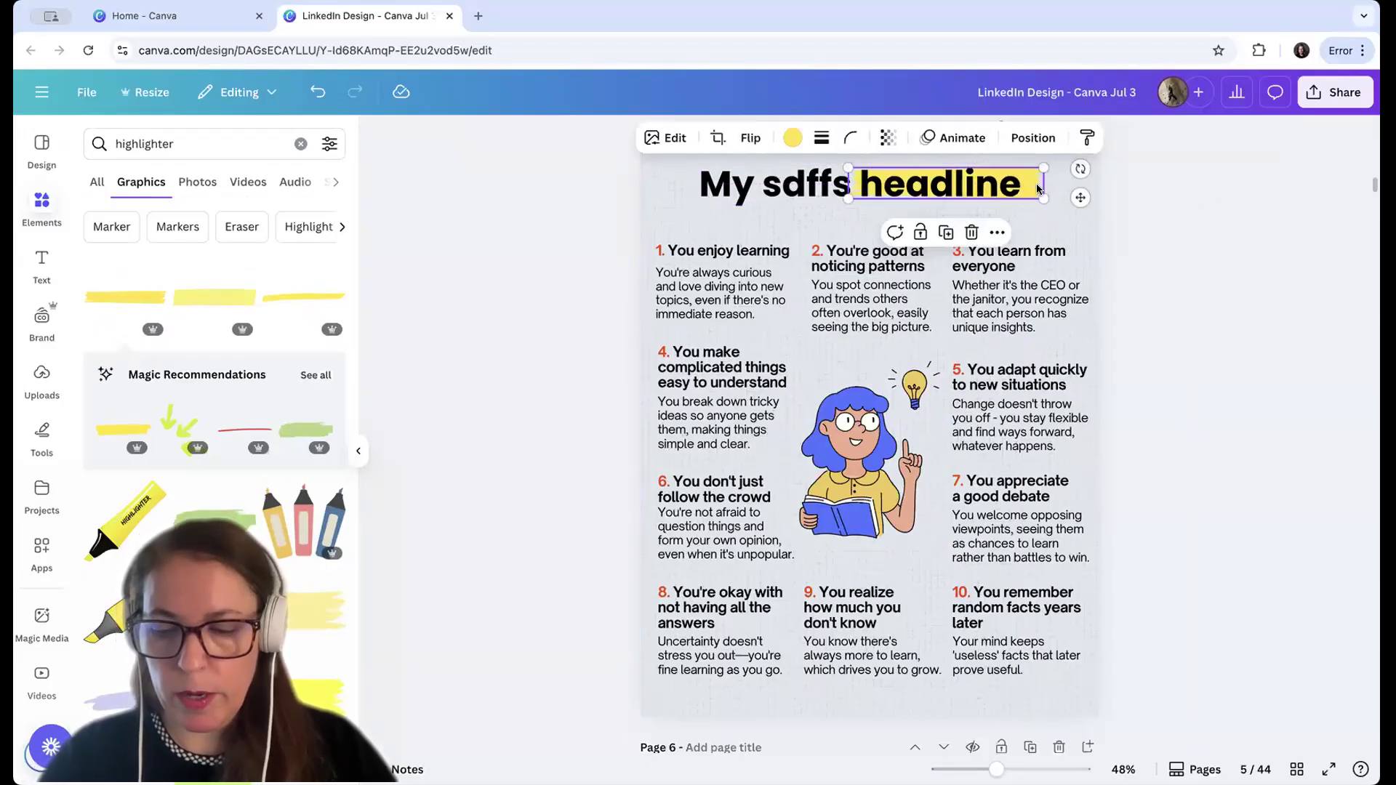
key("Left")
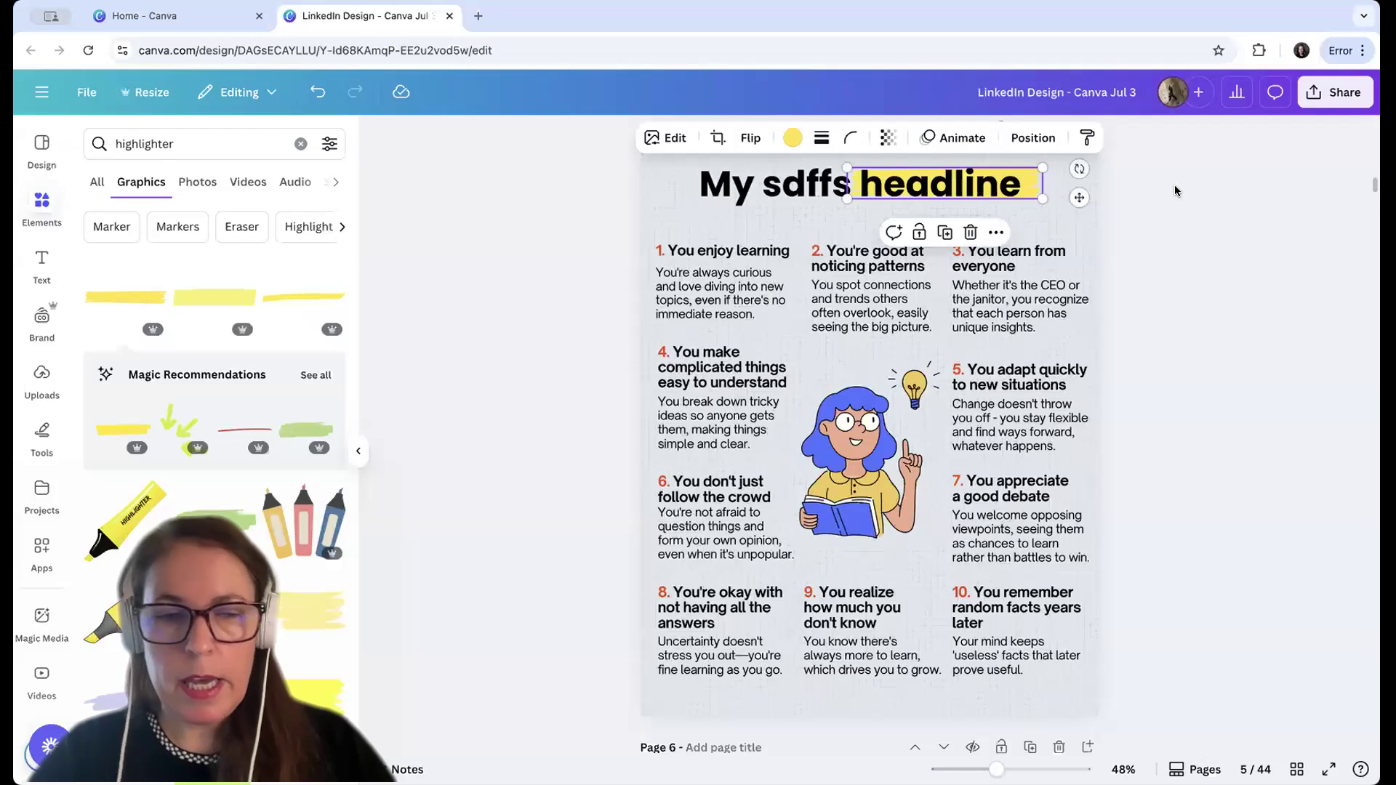
left_click(1173, 189)
left_click(318, 92)
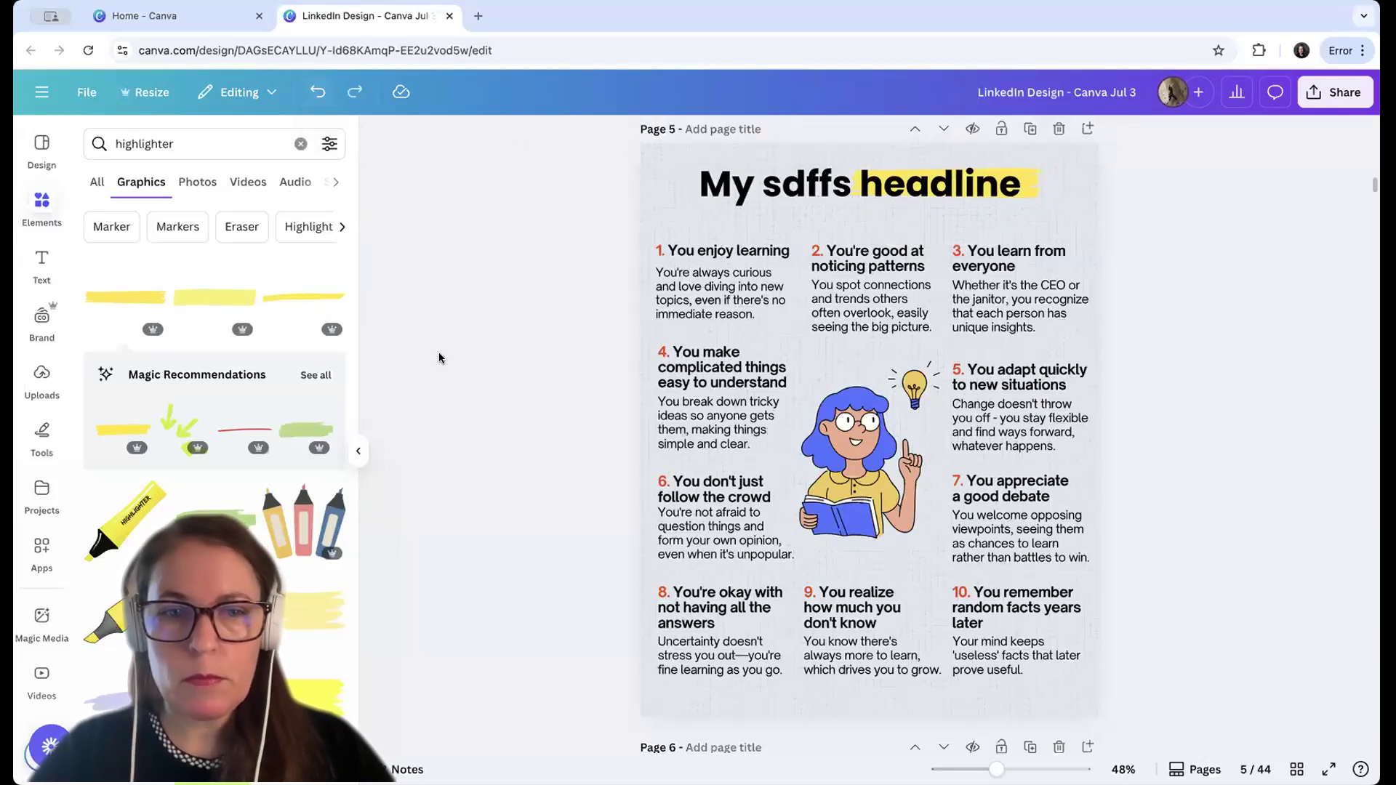
Delete the yellow highlighter stroke from behind the word "headline"
left_click(359, 451)
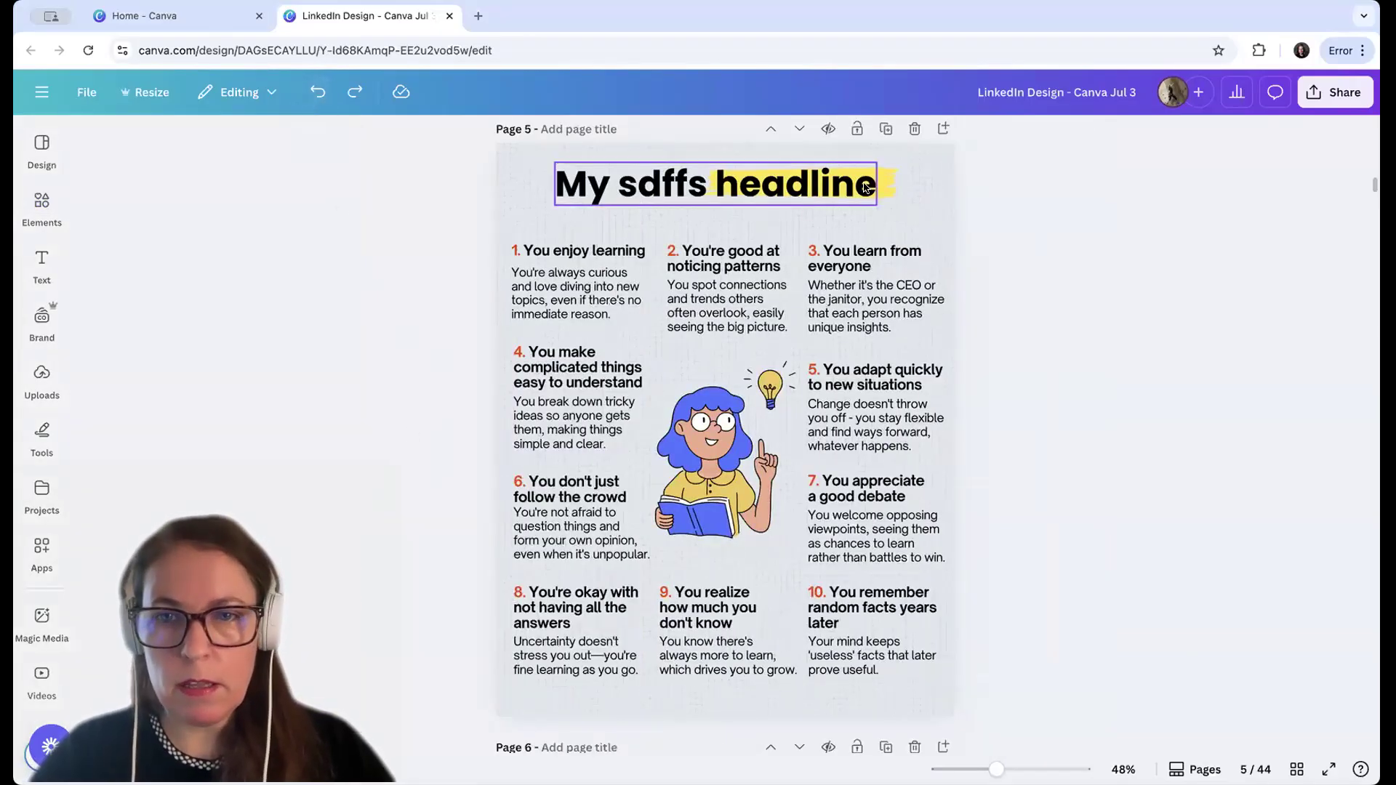
left_click(888, 181)
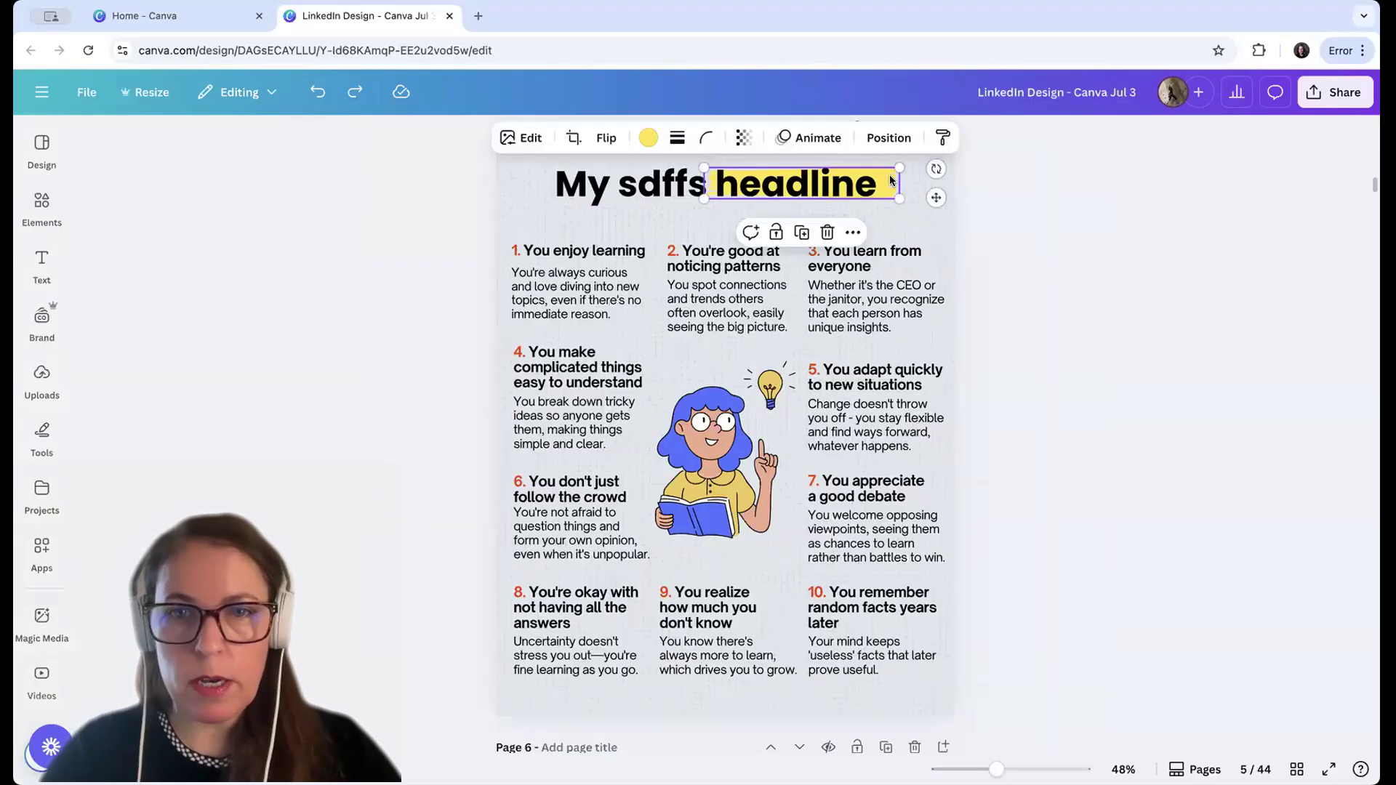
left_click(828, 234)
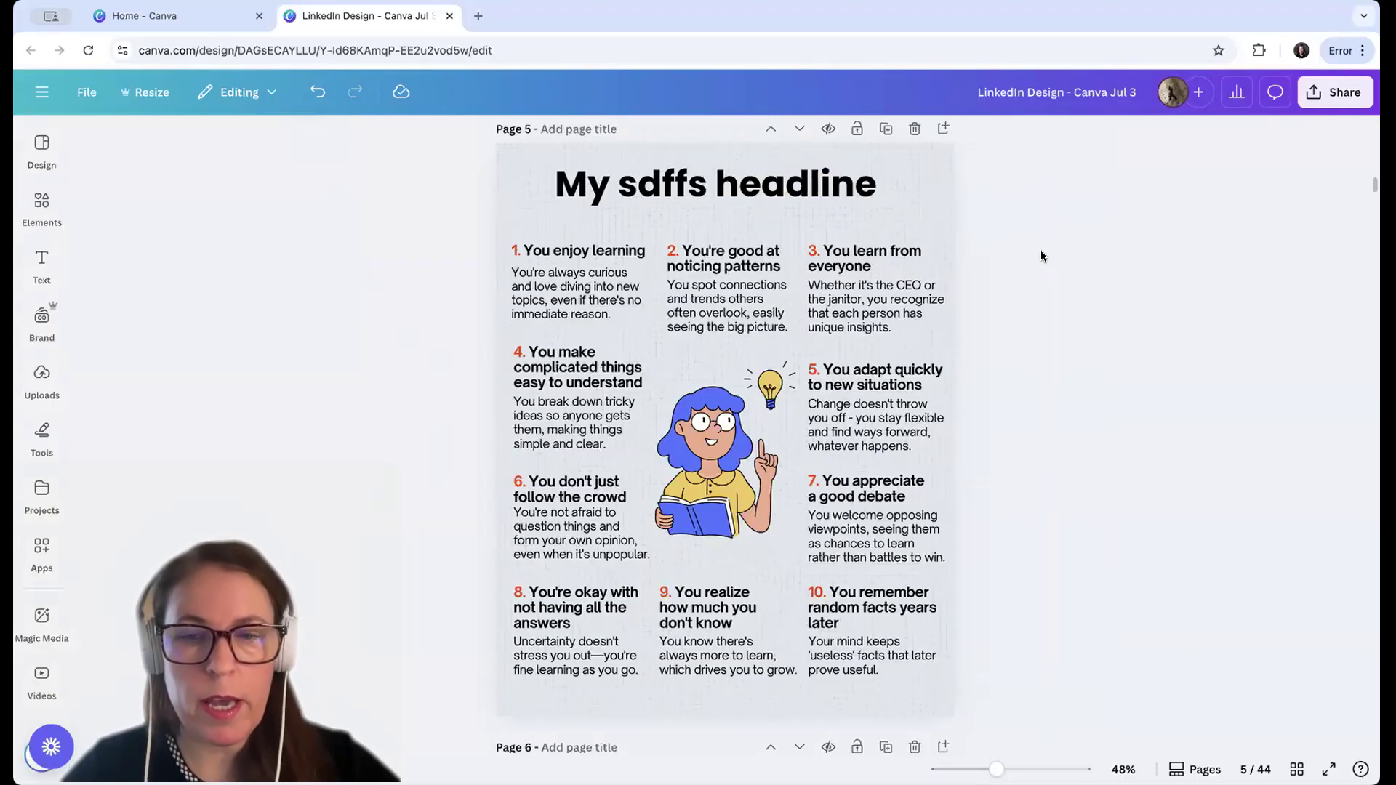
Insert a light pink rectangle behind the page title and resize it to the width and height of the title text
key("r")
left_click(1106, 297)
left_click_drag(707, 445, 605, 242)
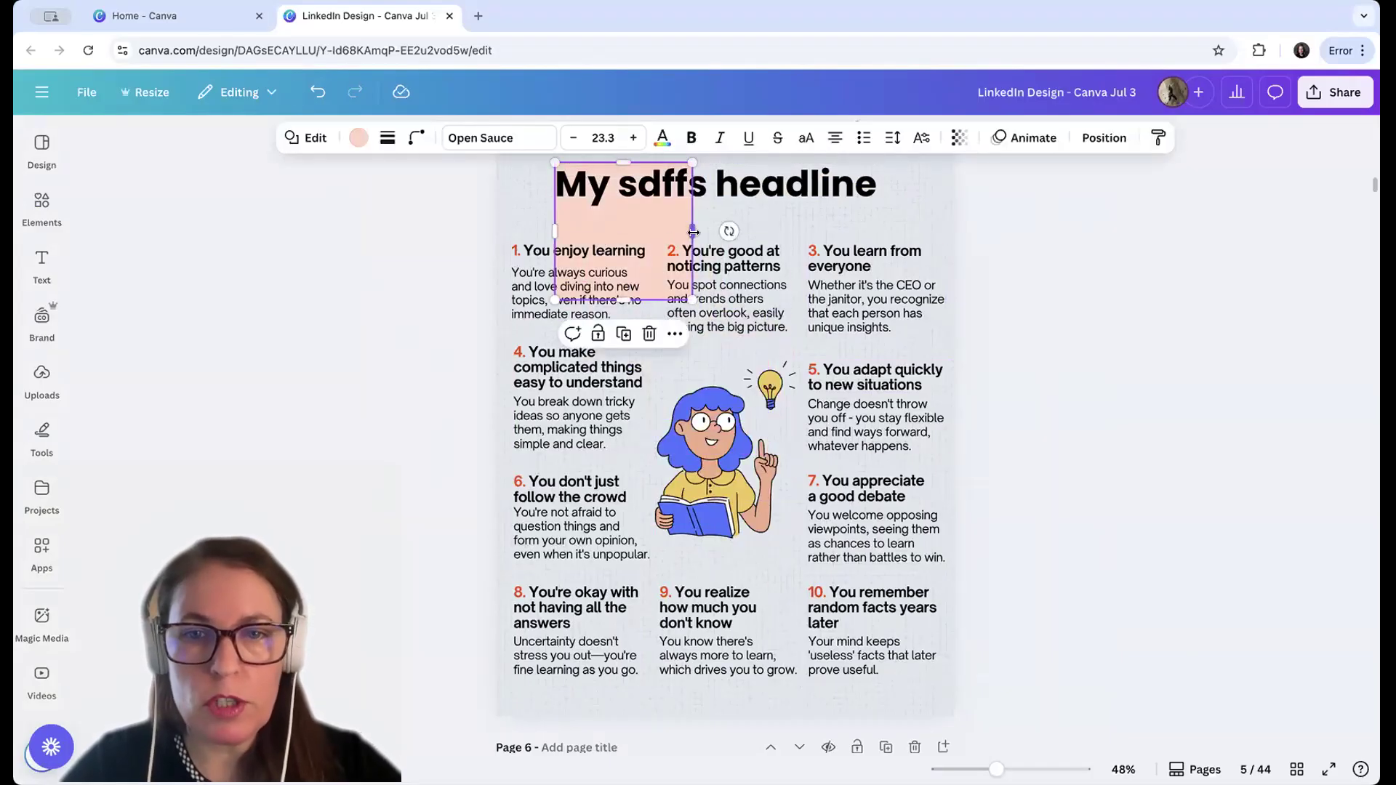
left_click_drag(693, 232, 880, 231)
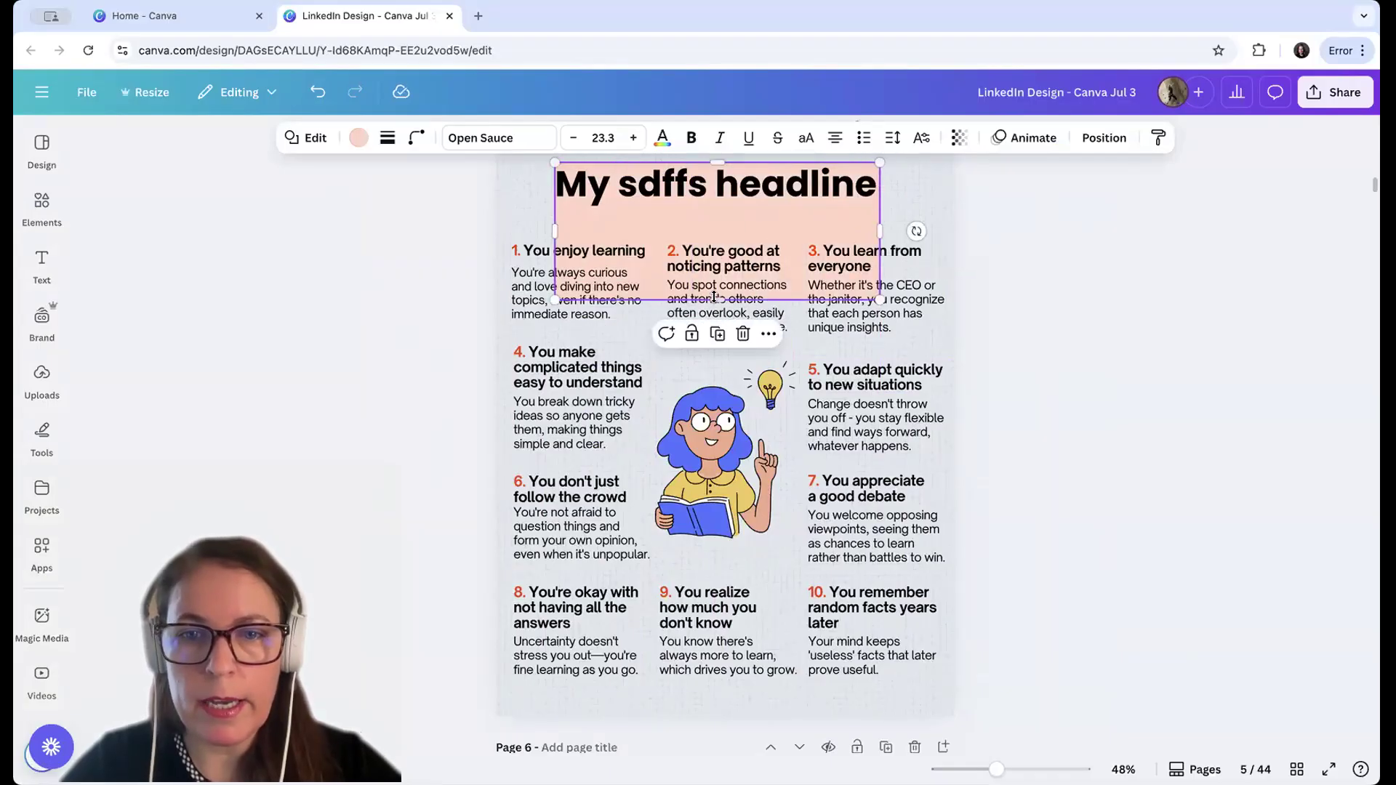
left_click_drag(719, 295, 703, 200)
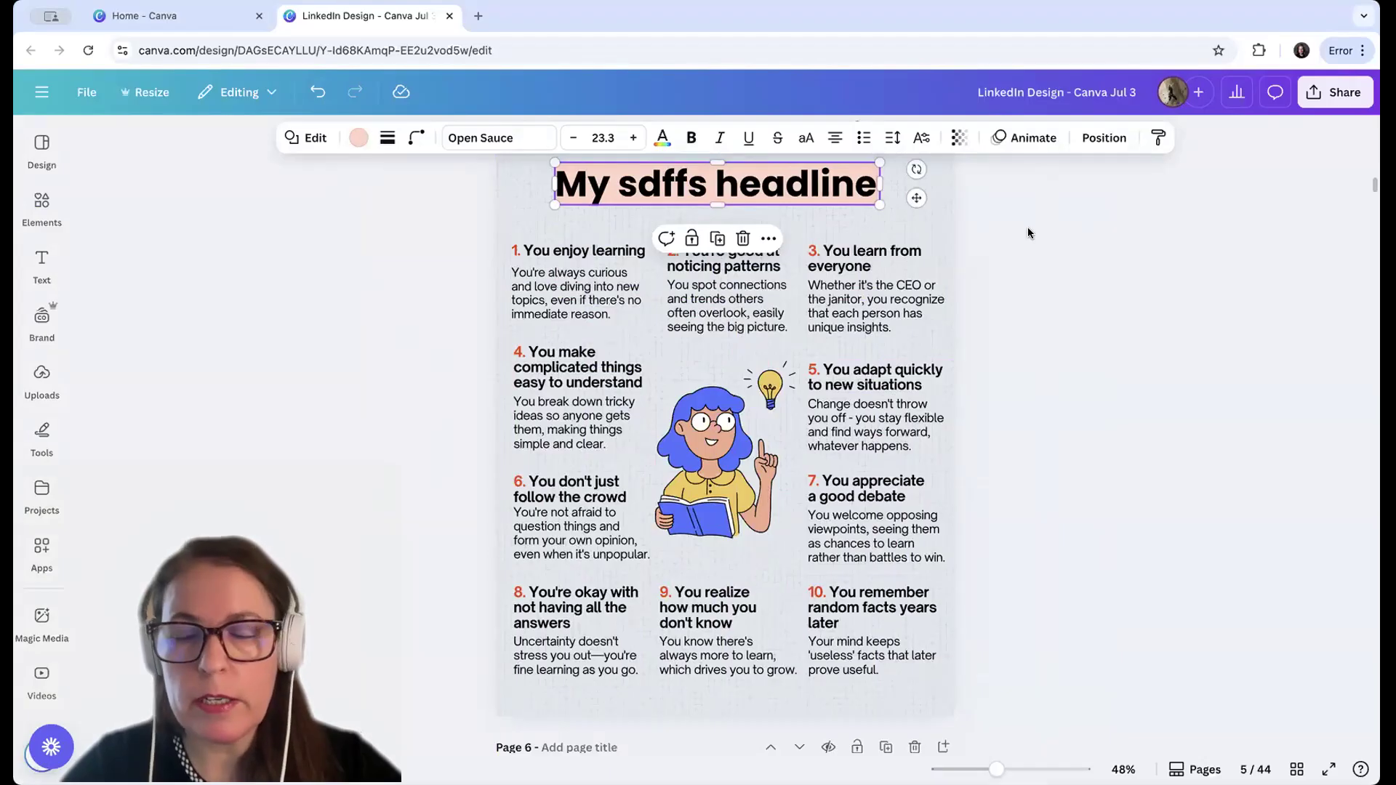
Stretch the pink rectangle across the page width and up to the page's upper edge, with a small margin below the title
scroll(1025, 228, "up", 1)
left_click_drag(880, 199, 950, 197)
left_click_drag(555, 198, 496, 196)
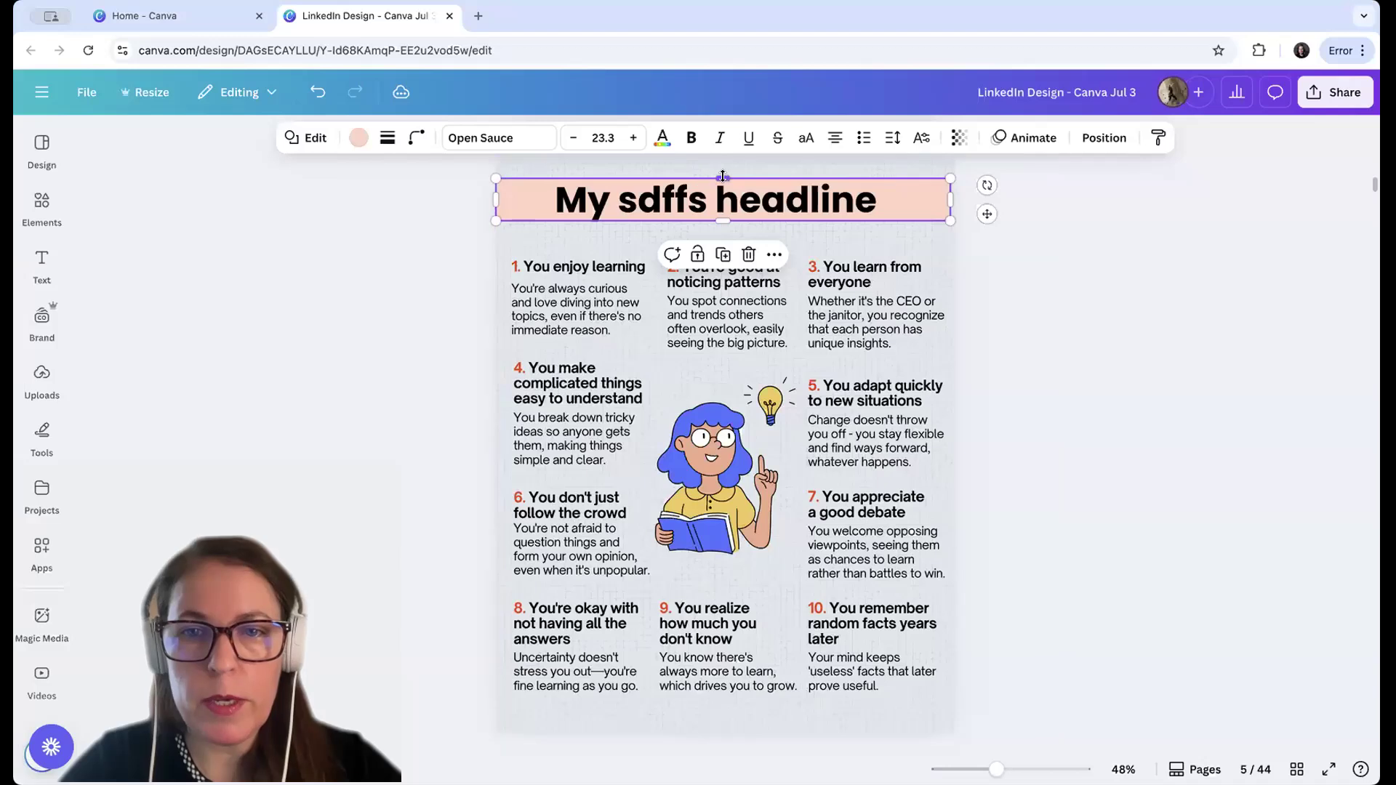
left_click_drag(725, 176, 726, 158)
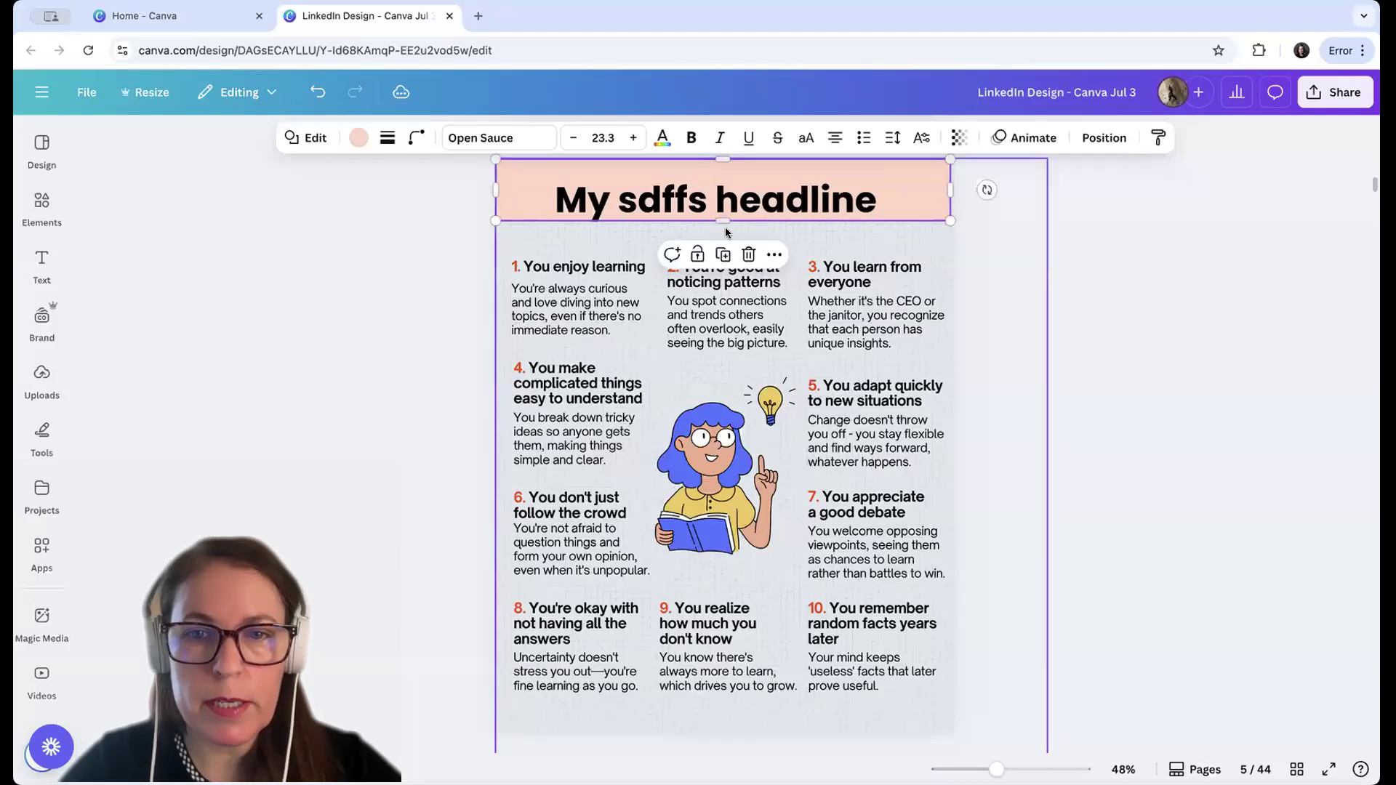
left_click_drag(723, 218, 722, 227)
Nudge the title text upward so it sits vertically centred on the pink banner
left_click(730, 208)
key("Up")
key("Up")
key("Up")
key("Up")
key("Up")
key("Up")
key("Up")
key("Up")
key("Up")
key("Up")
key("Up")
key("Up")
key("Up")
key("Up")
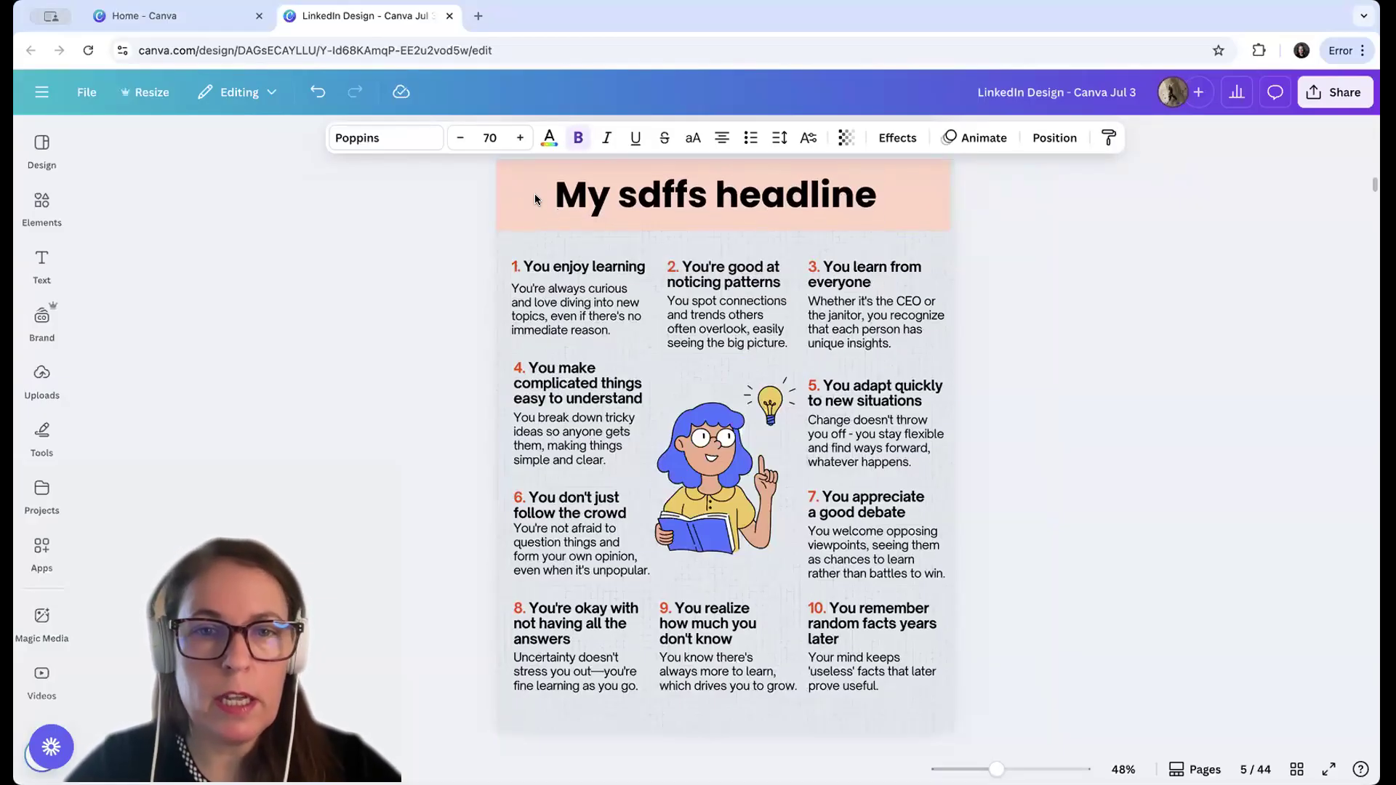
Recolor the banner behind the title to the muted blue #677EE6
left_click(534, 198)
left_click(359, 138)
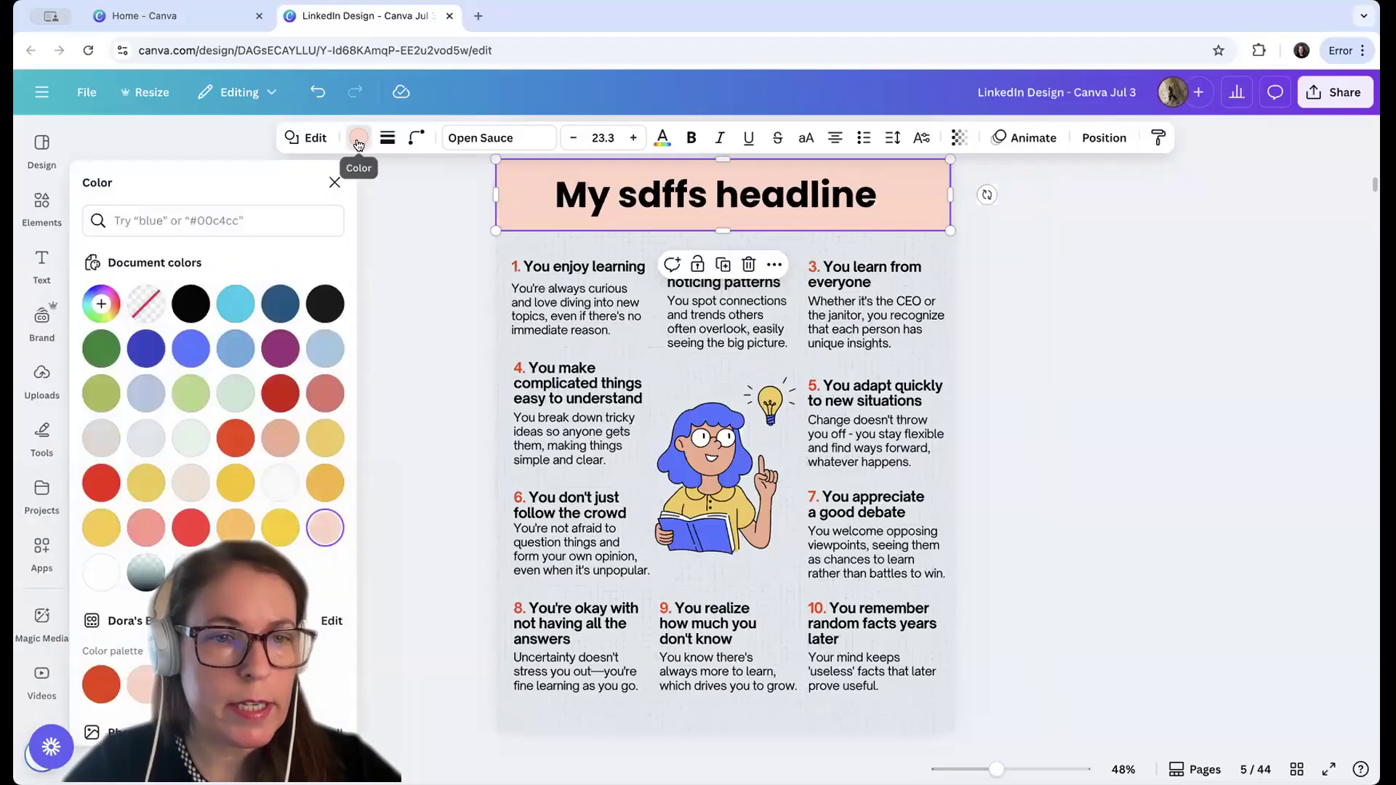
left_click(191, 348)
left_click(102, 304)
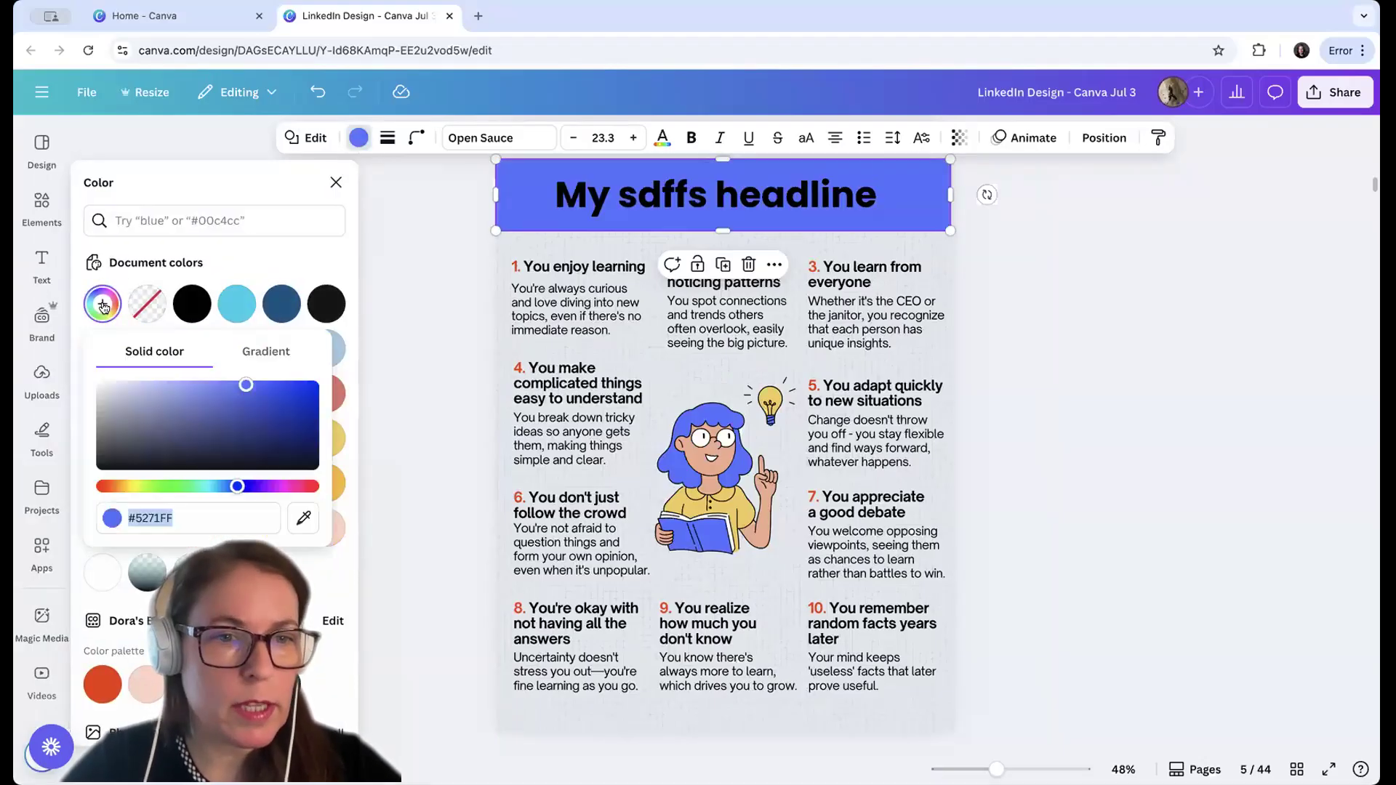
left_click(196, 390)
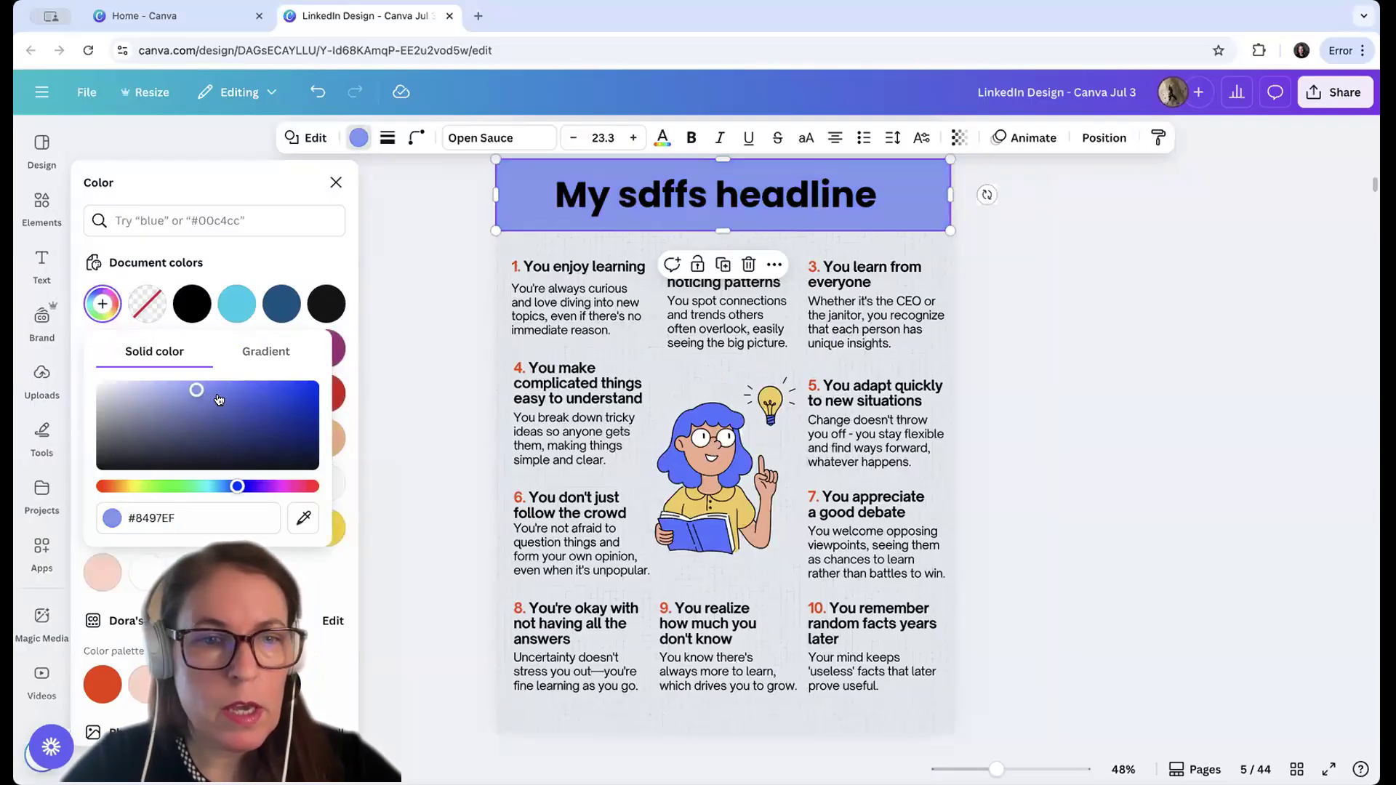
left_click(218, 392)
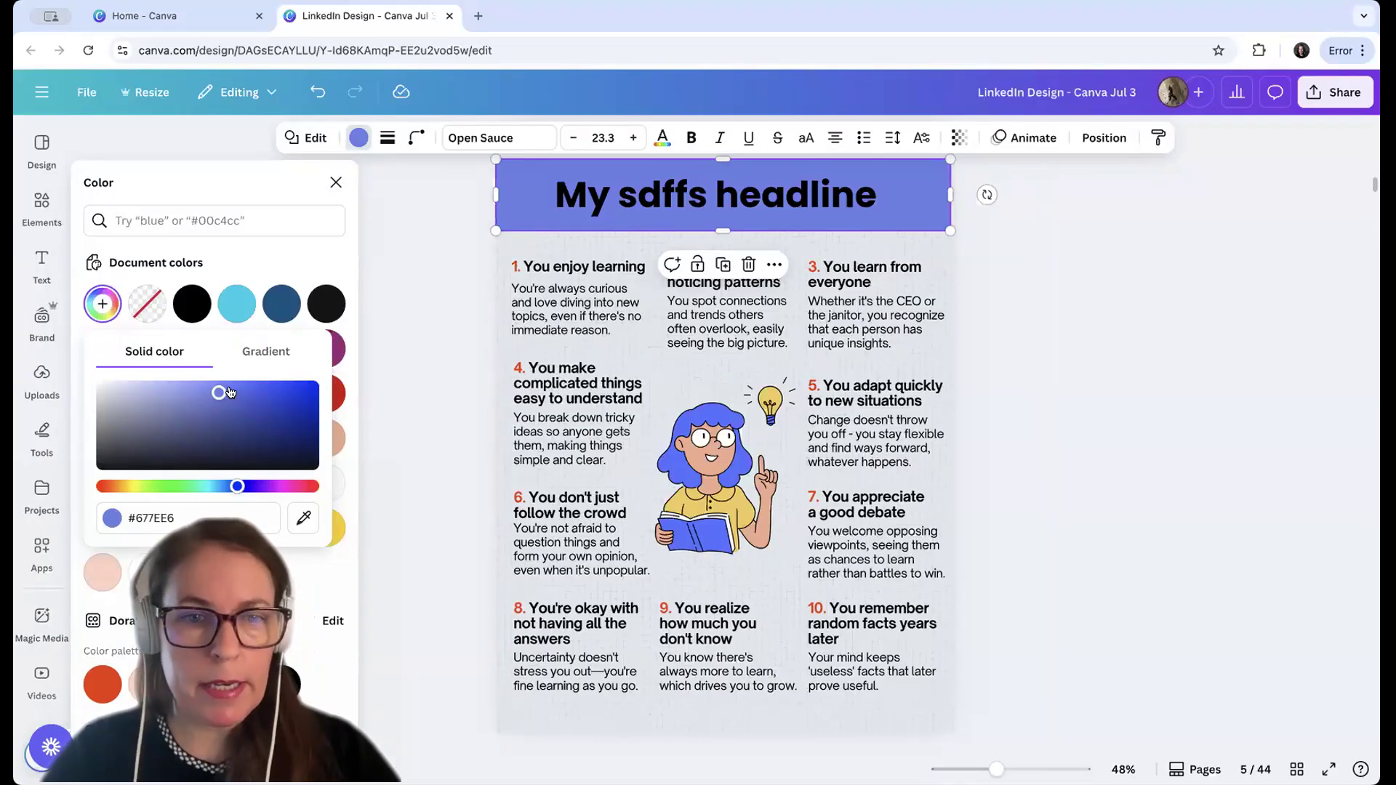
Recolor the banner behind the title to the light periwinkle blue #99A8EB
left_click_drag(240, 393, 269, 398)
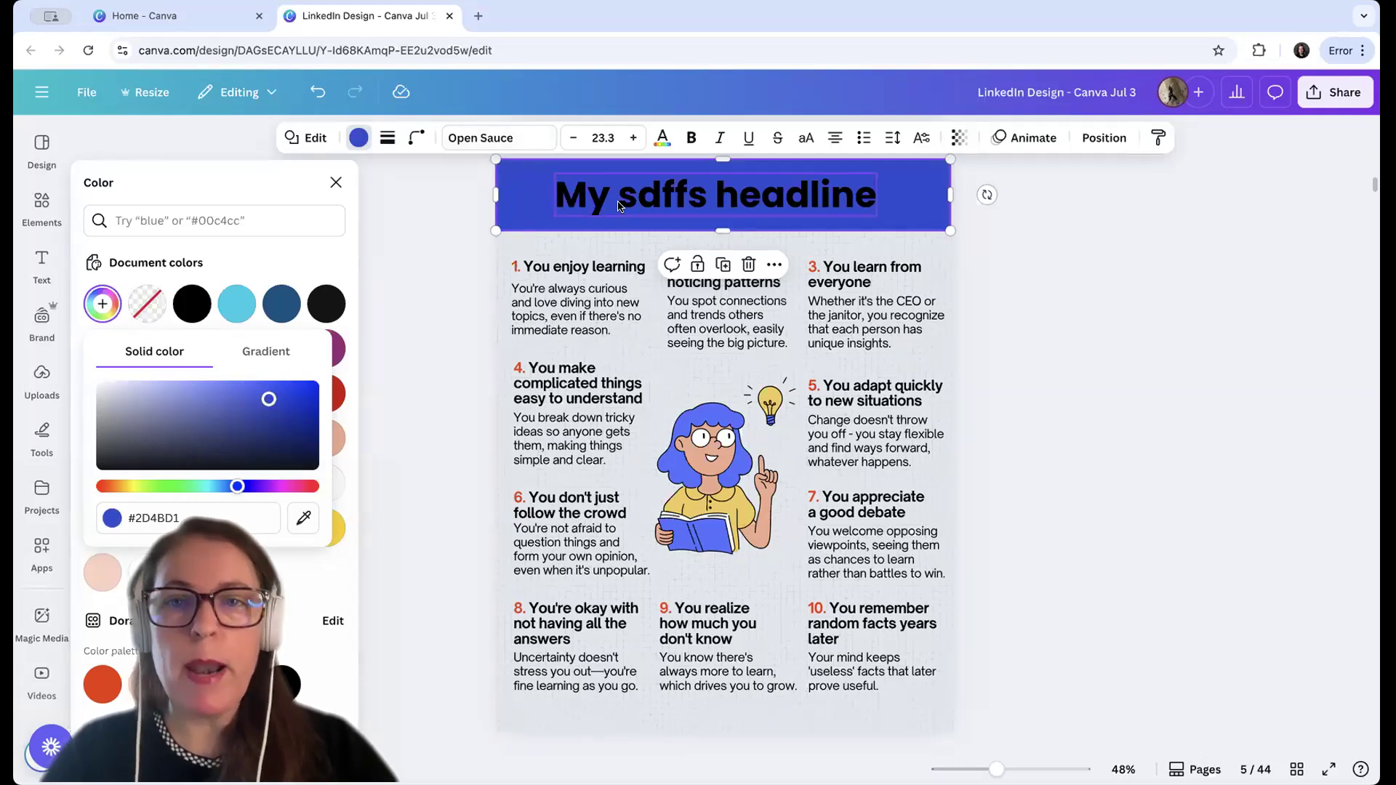
left_click(516, 190)
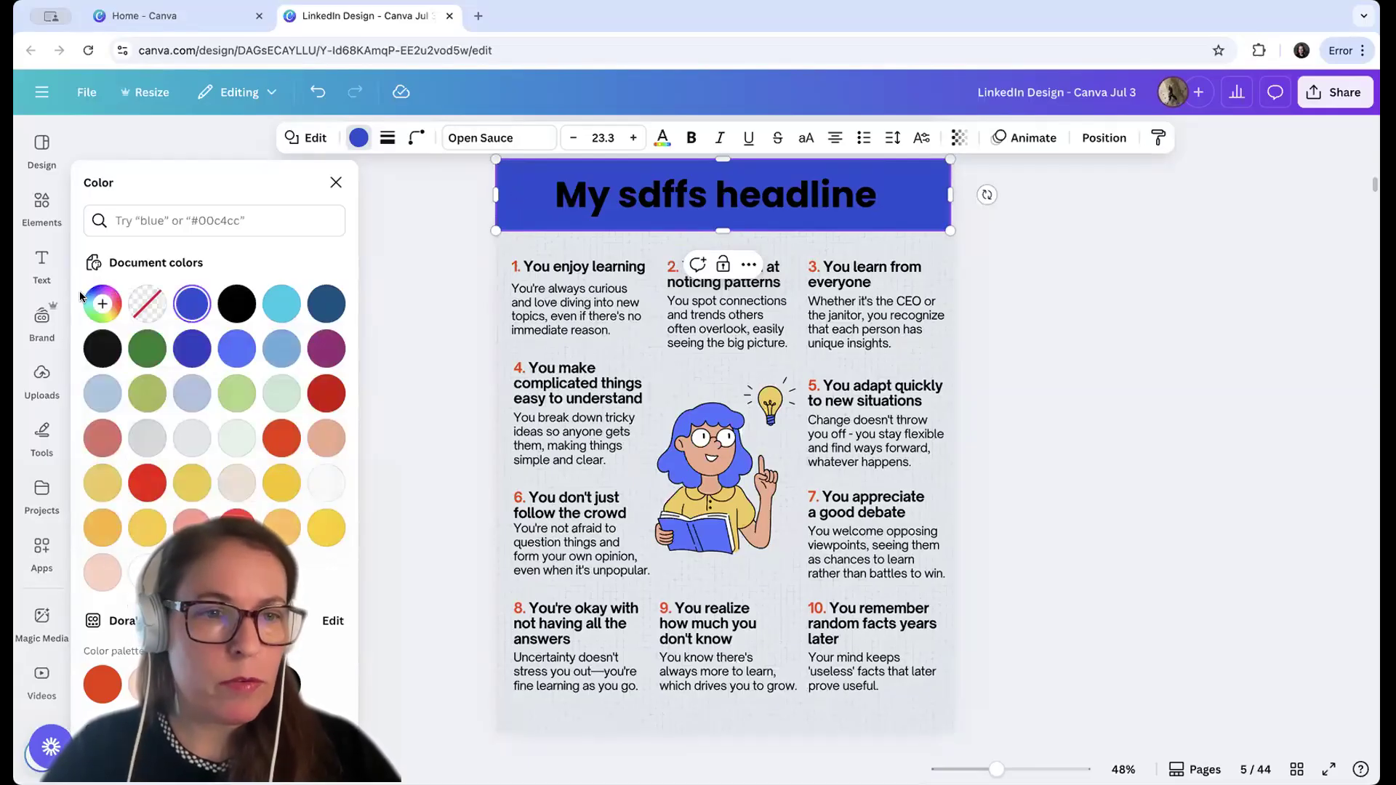
left_click(103, 302)
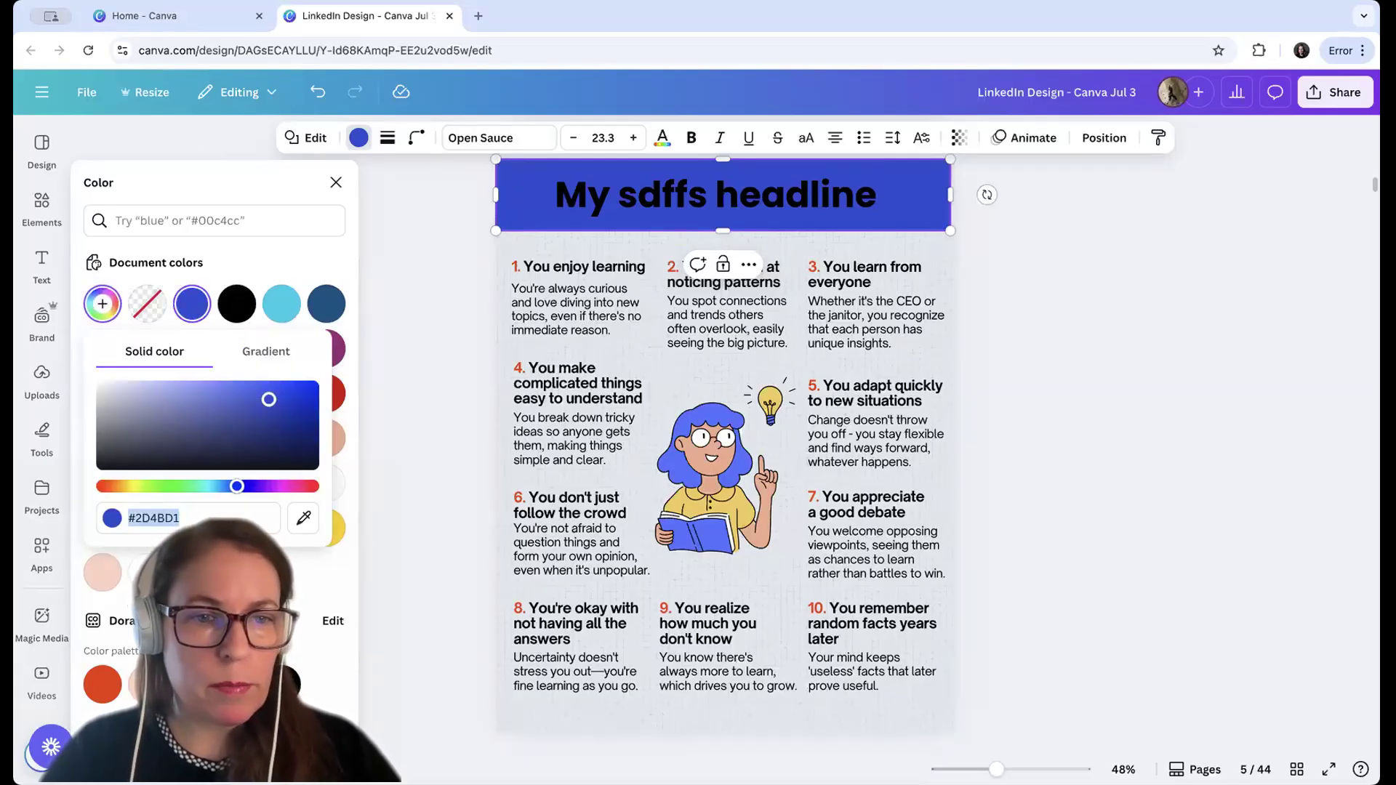
left_click(174, 392)
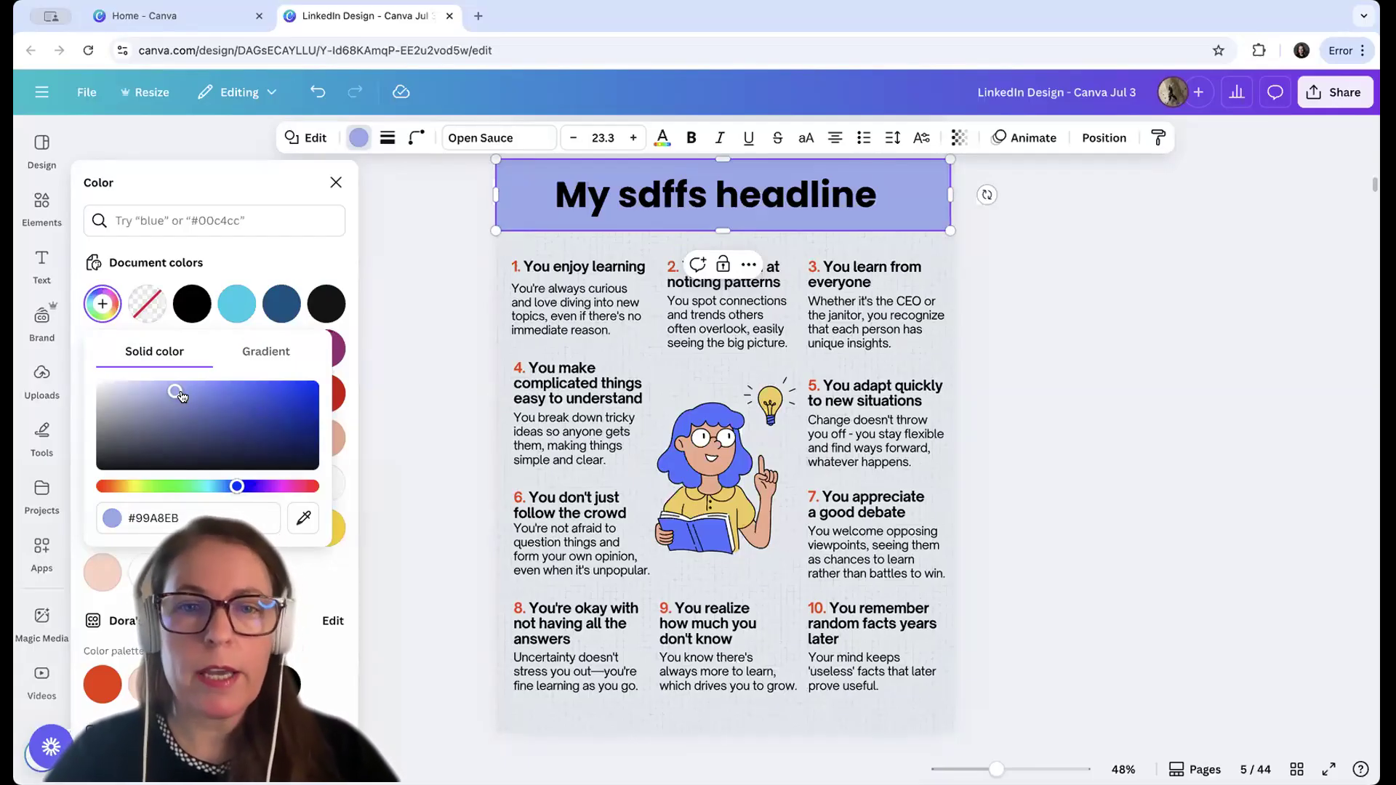
left_click(1036, 369)
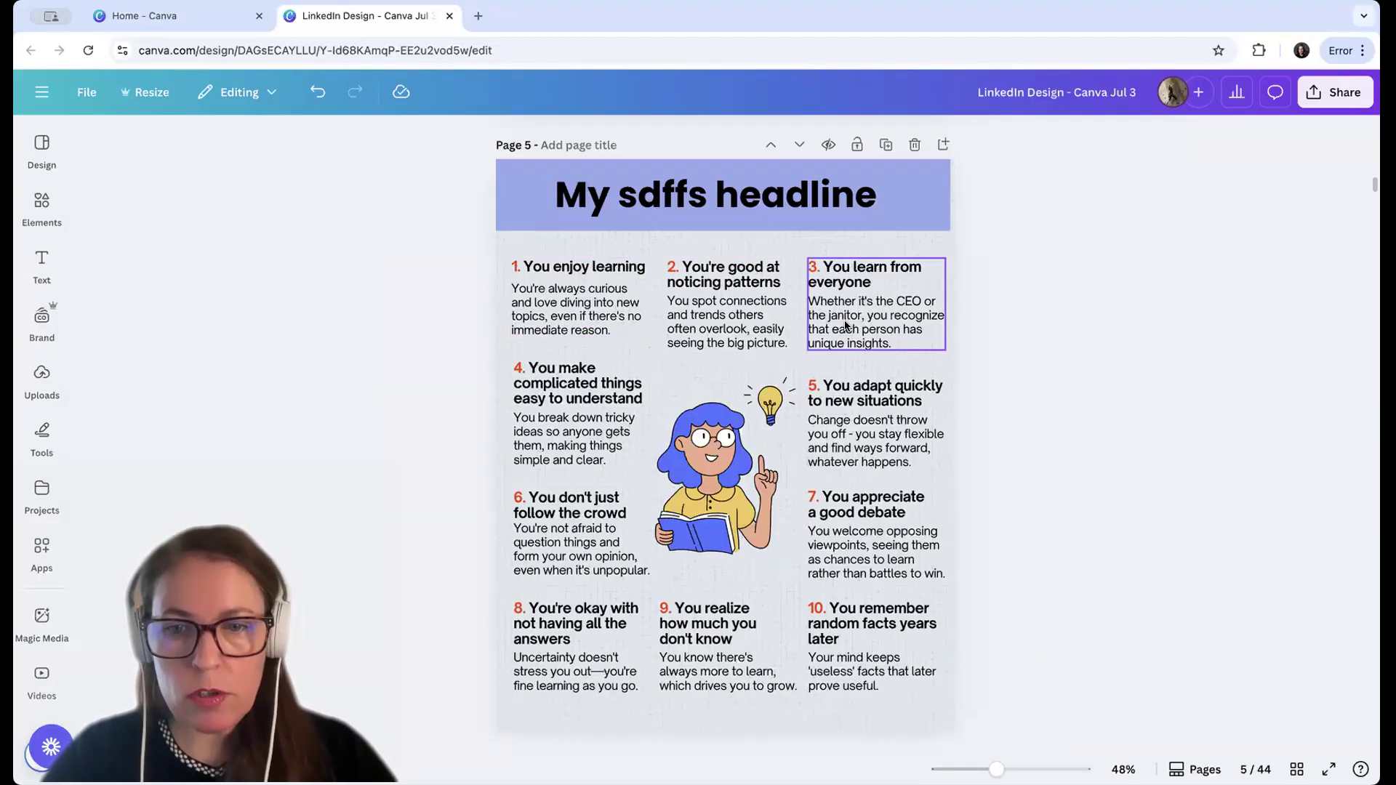
Go to the Infographics page, page 7, and search the element library for "infographics"
scroll(1087, 372, "down", 1)
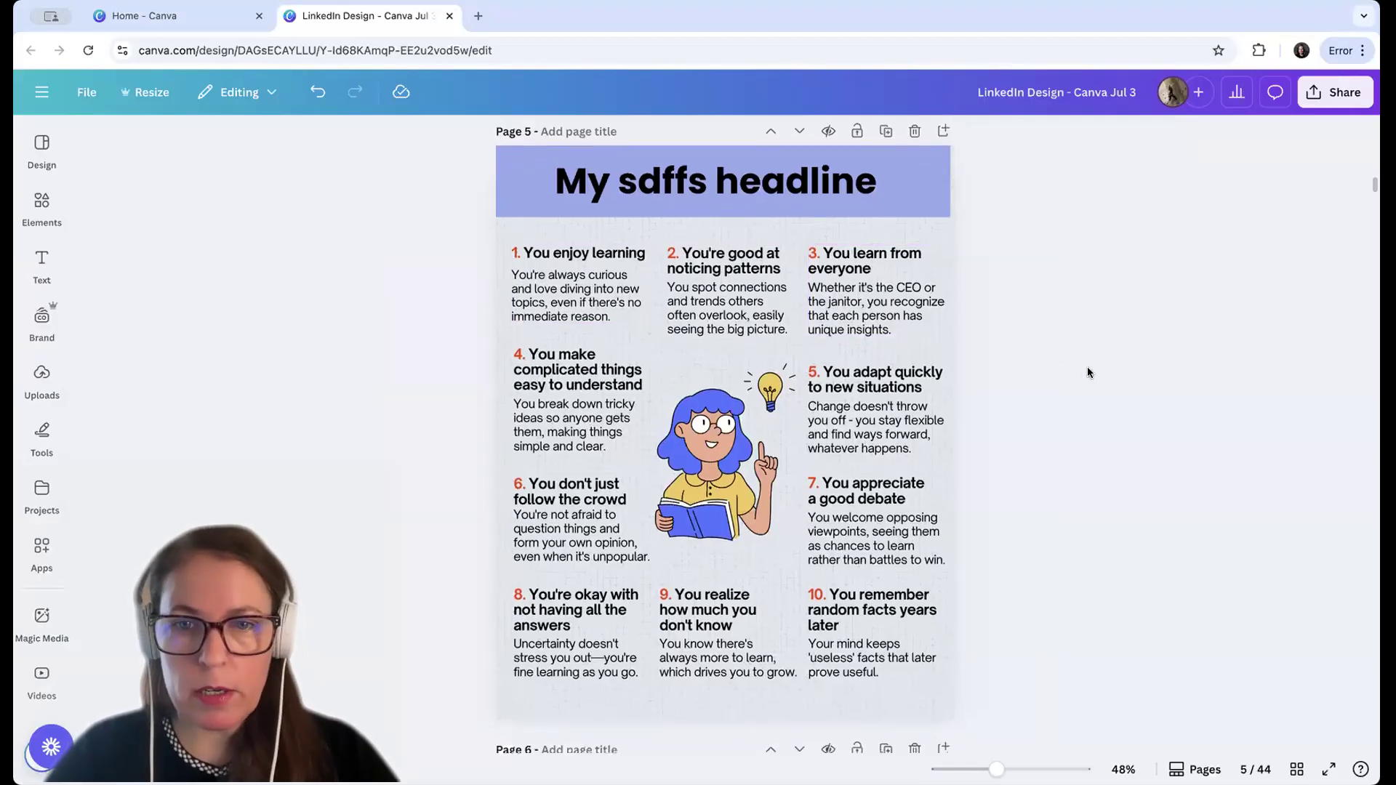
scroll(1088, 373, "down", 4)
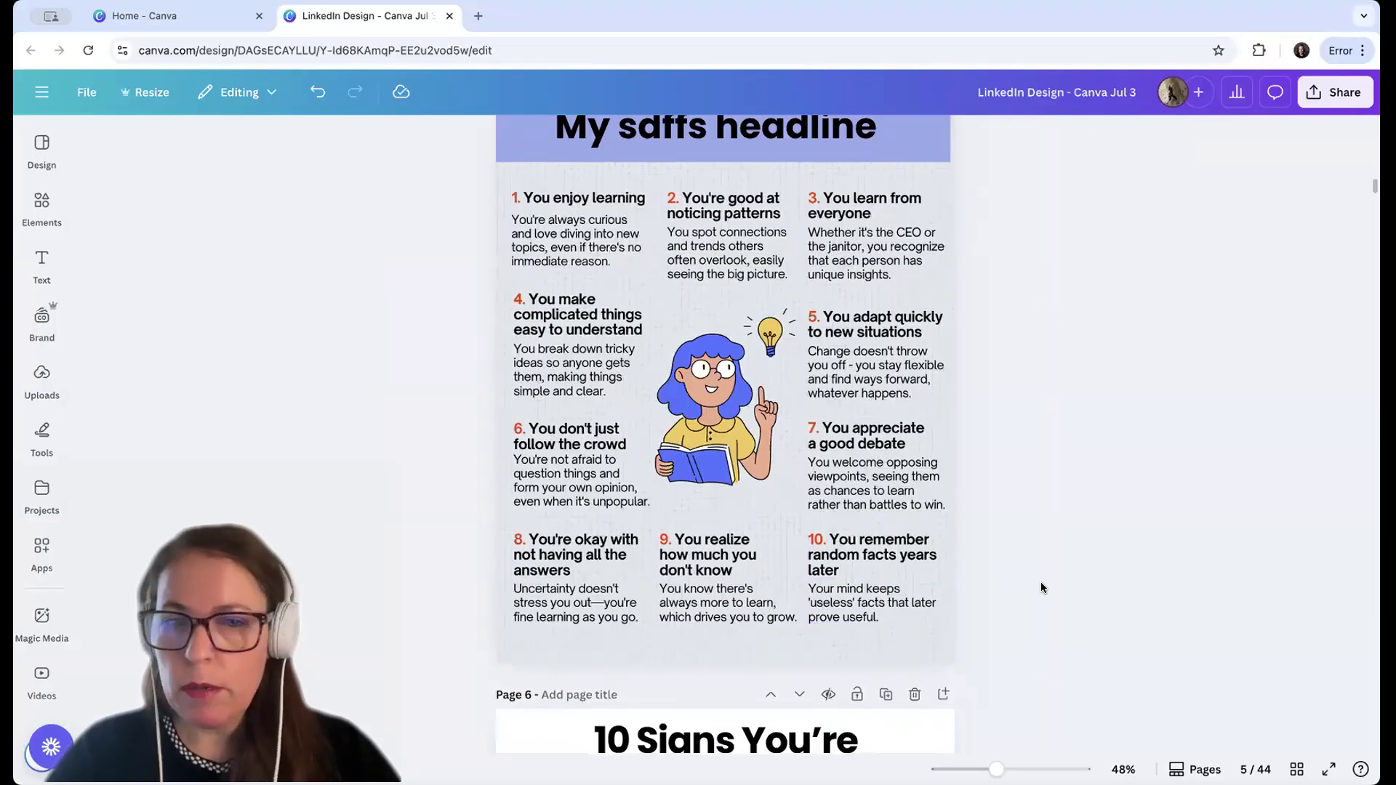
scroll(1040, 587, "up", 1)
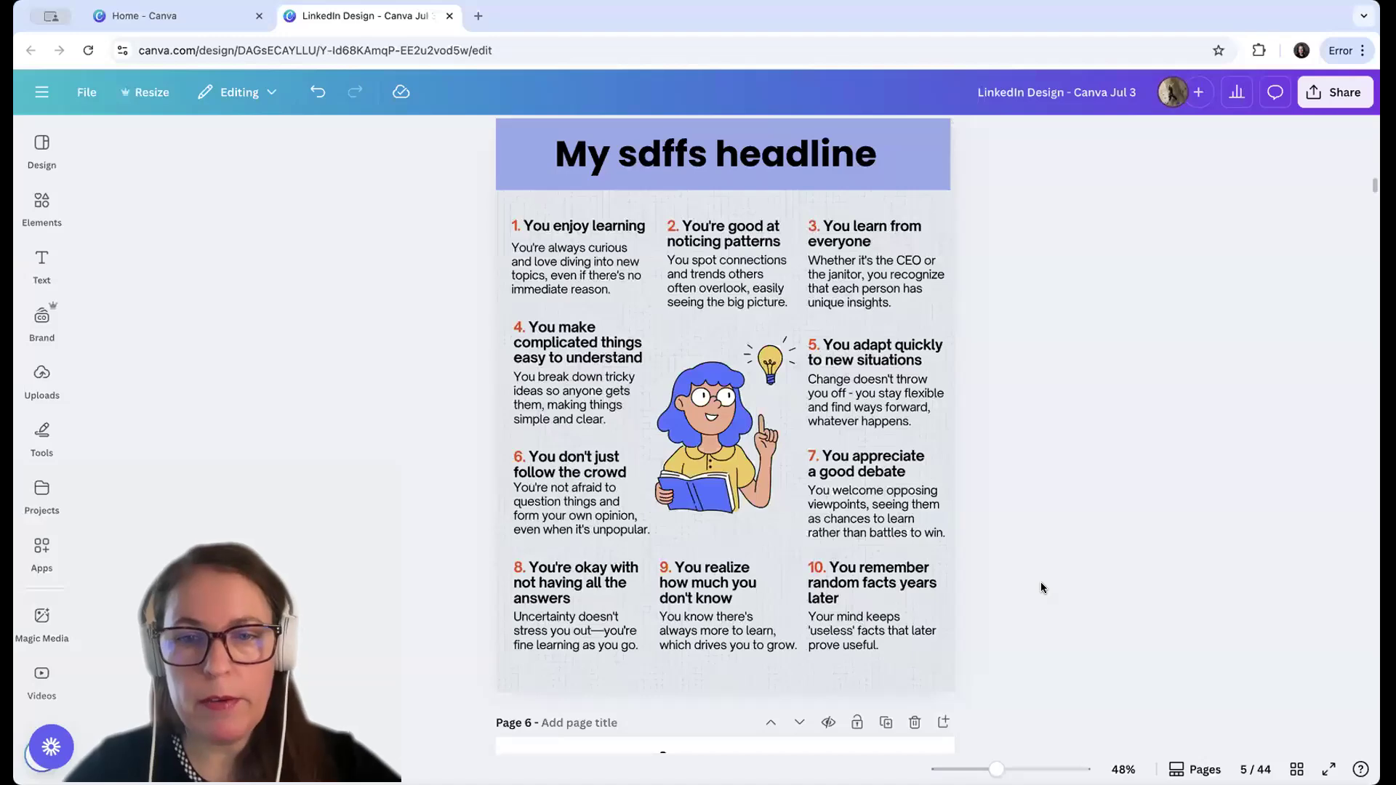
scroll(1042, 588, "down", 6)
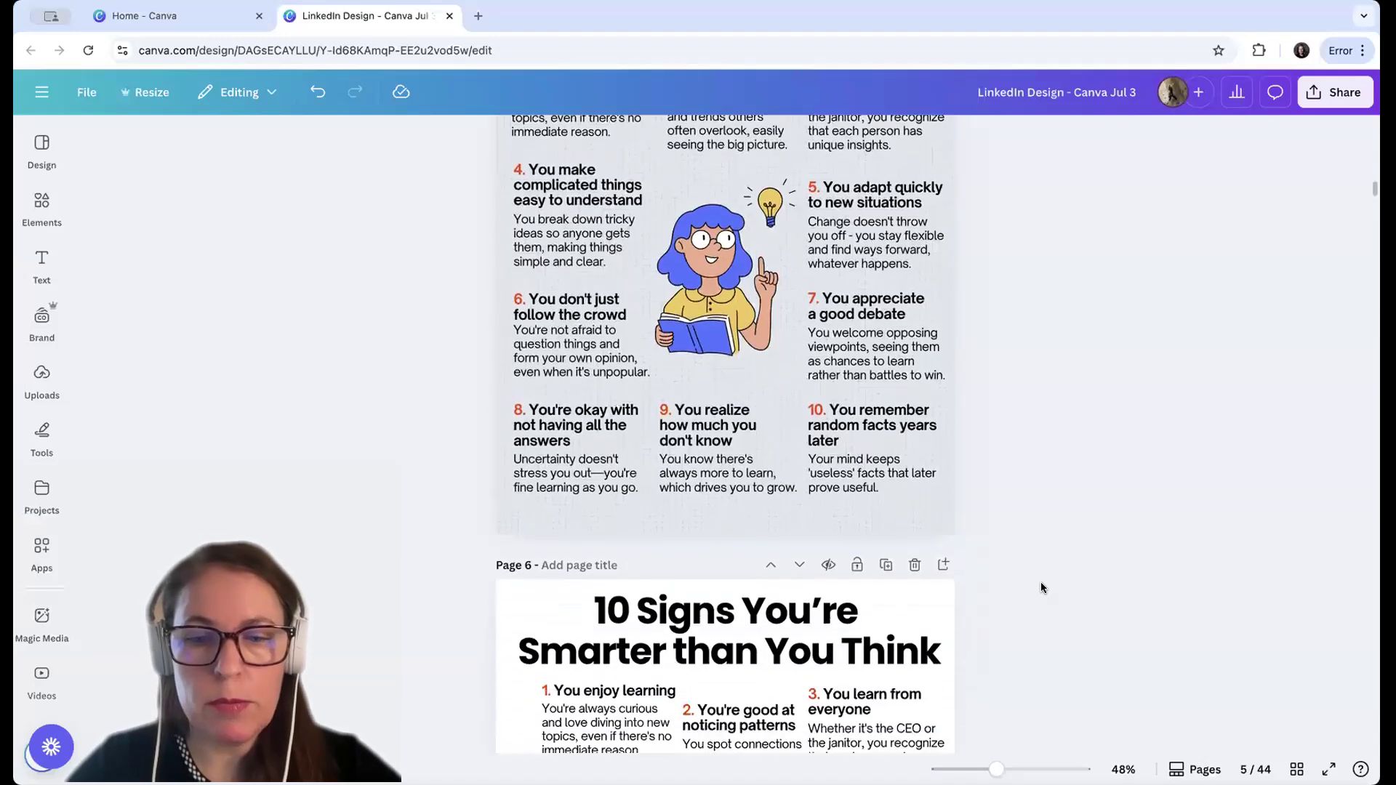
scroll(1041, 586, "down", 8)
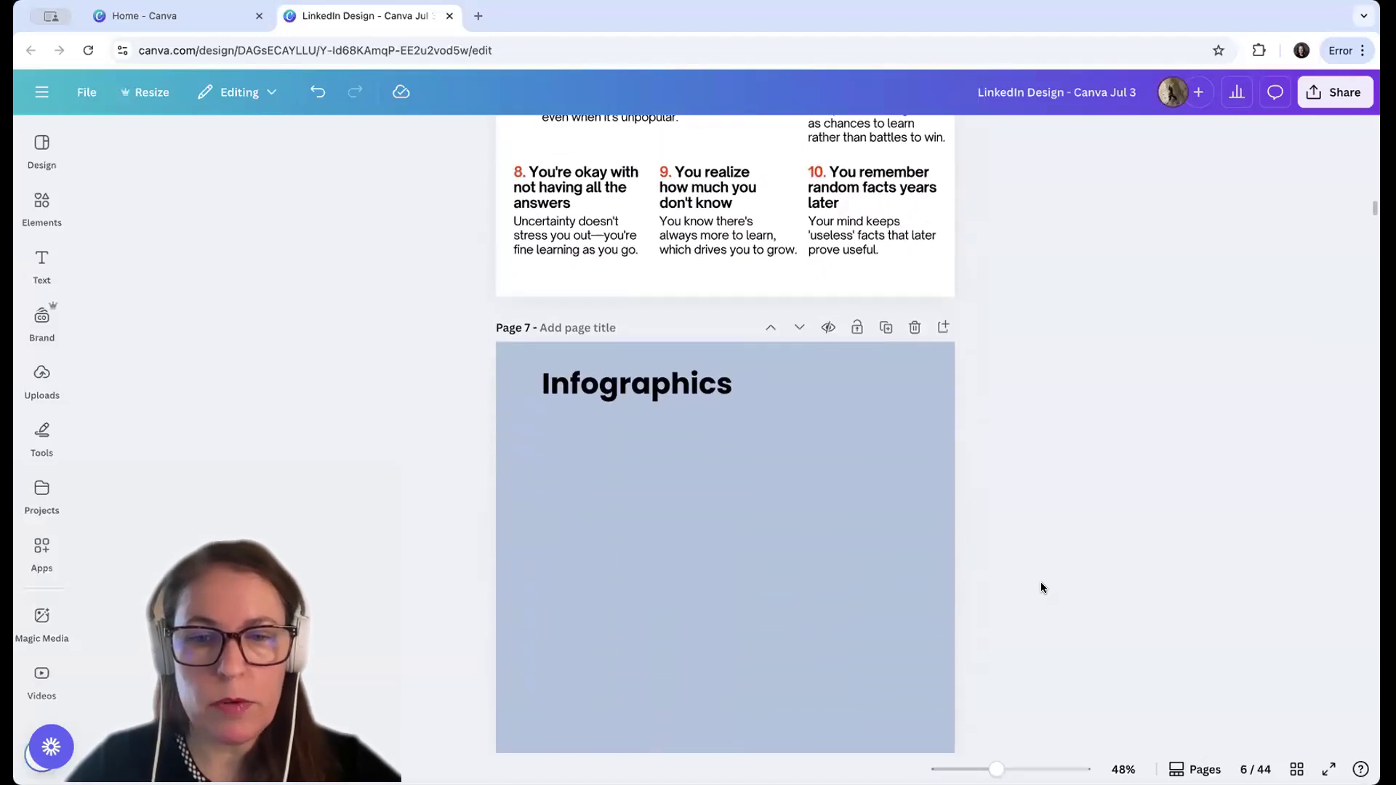
scroll(1042, 587, "down", 1)
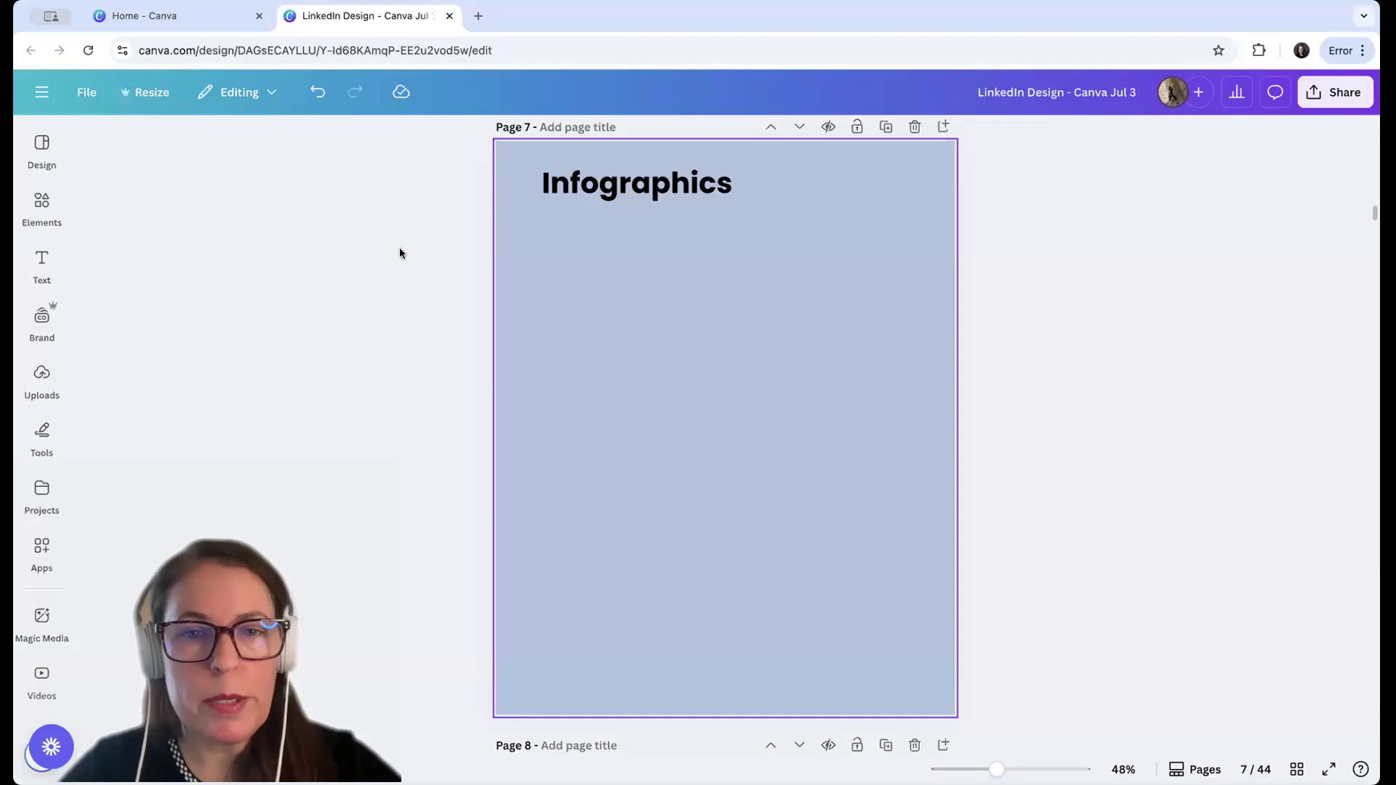
left_click(41, 201)
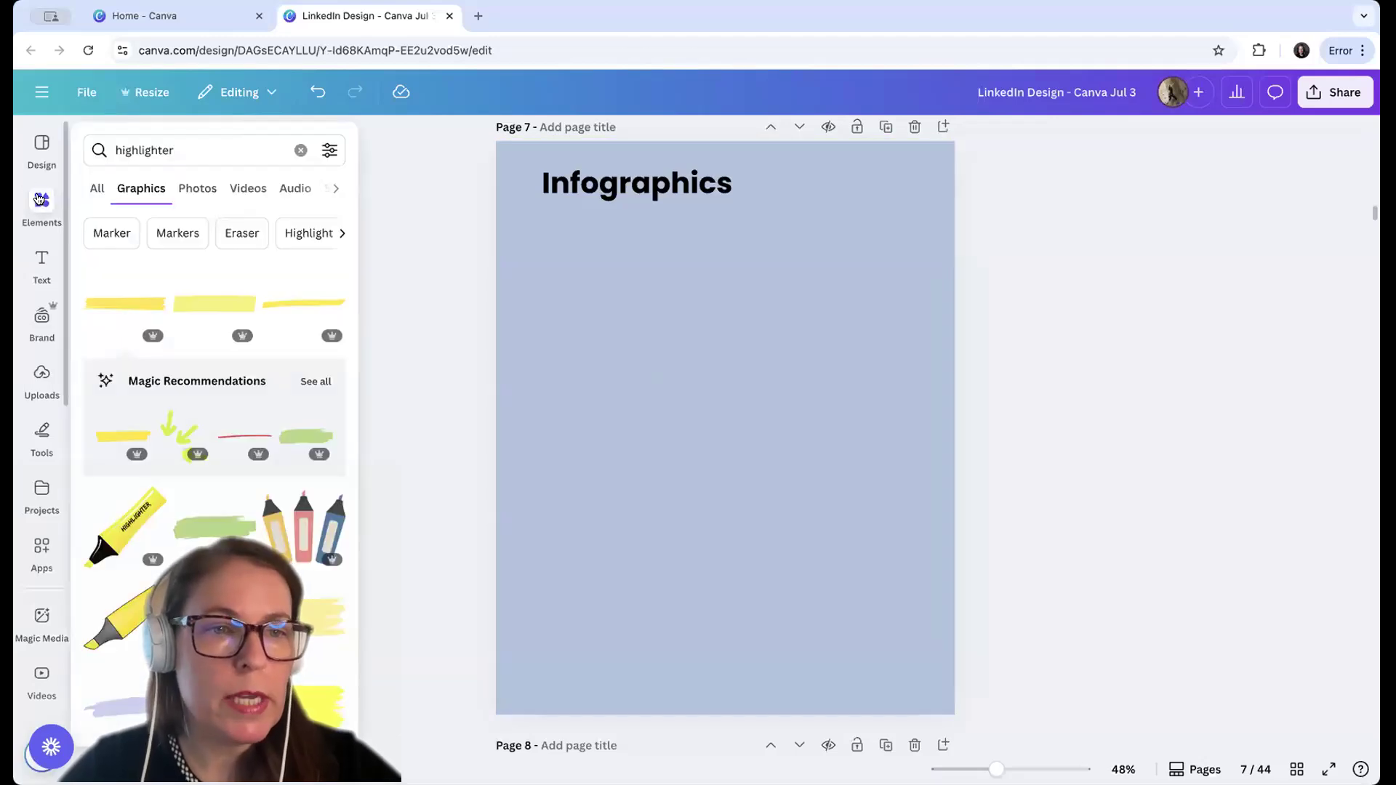
left_click(300, 149)
type("info")
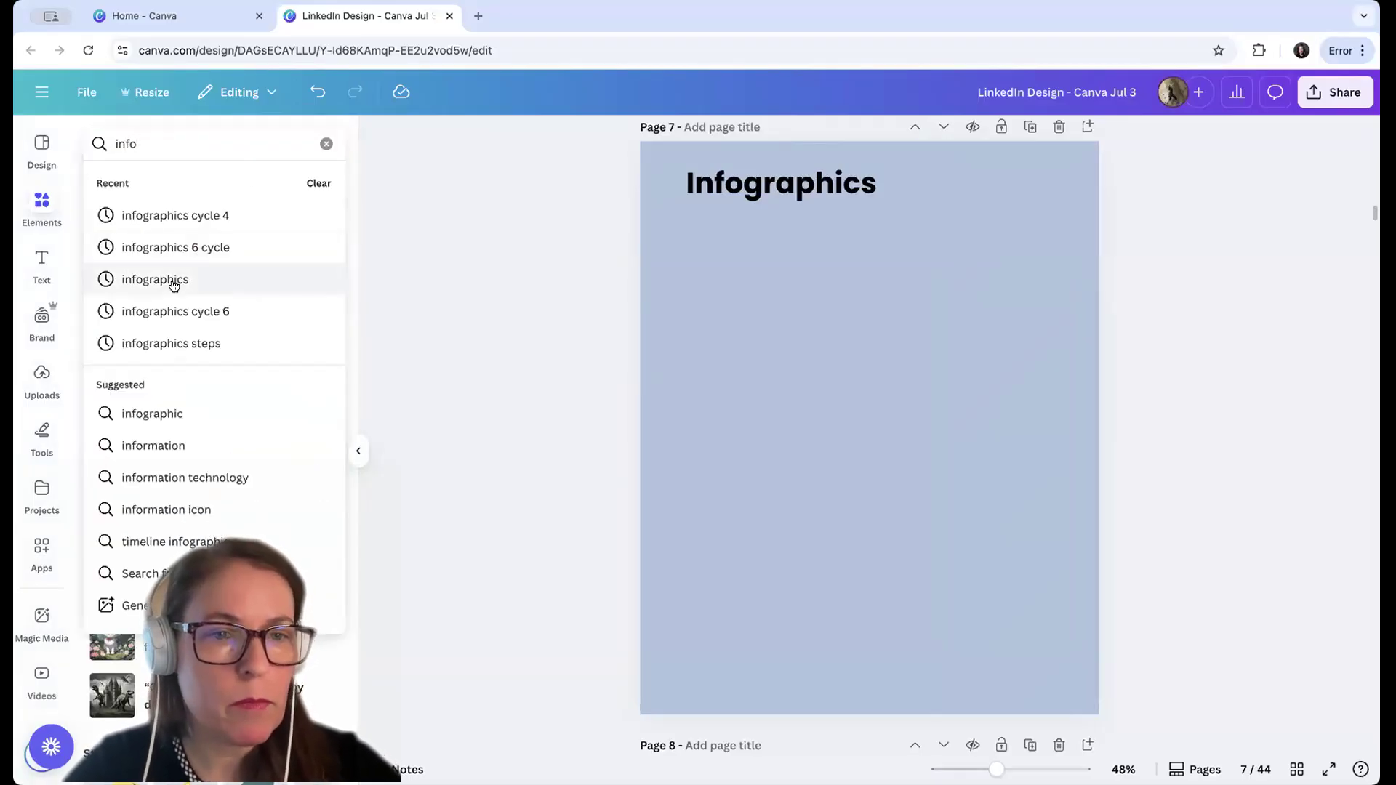
left_click(172, 281)
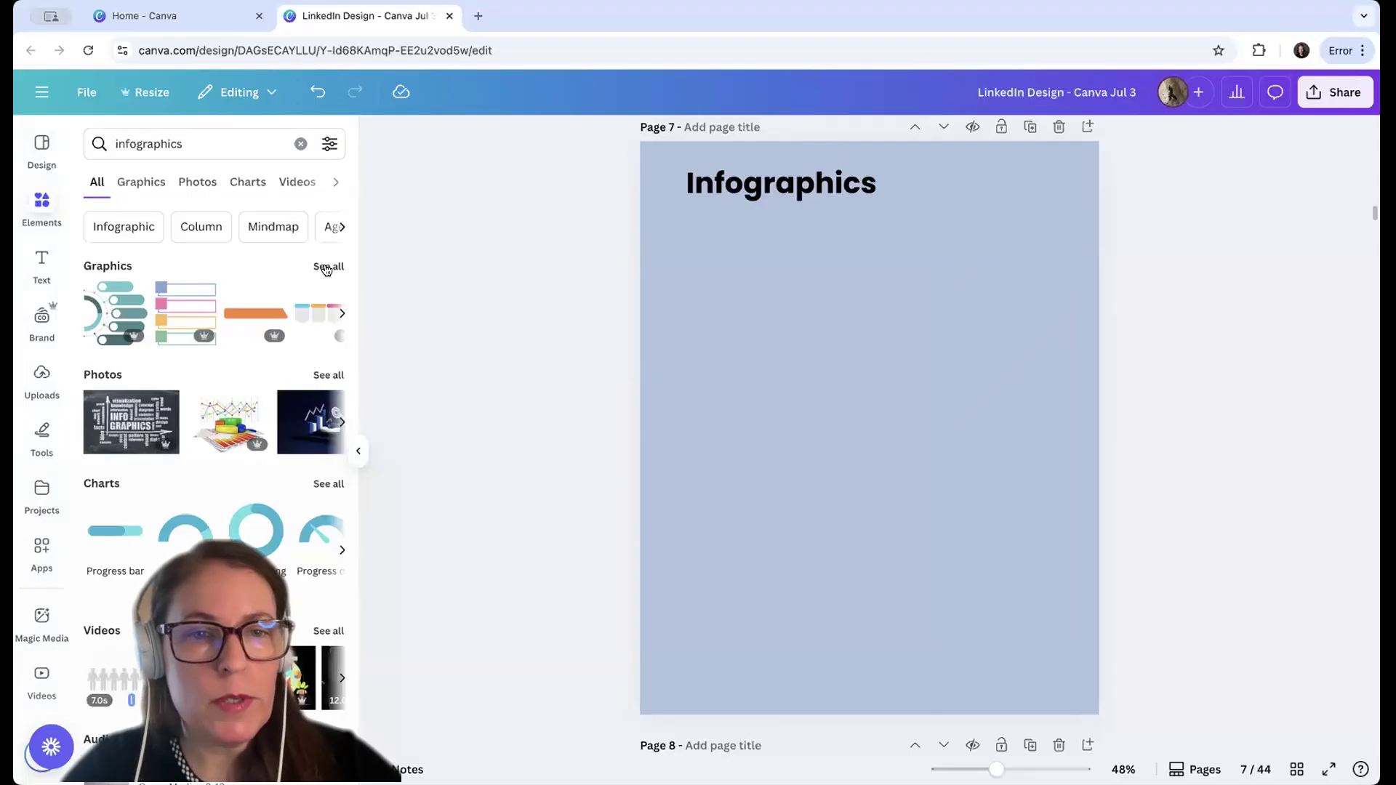
Narrow the graphics search to "infographics cycle 4" and insert the red, yellow and blue four-part arrow ring on the Infographics page
scroll(263, 440, "down", 3)
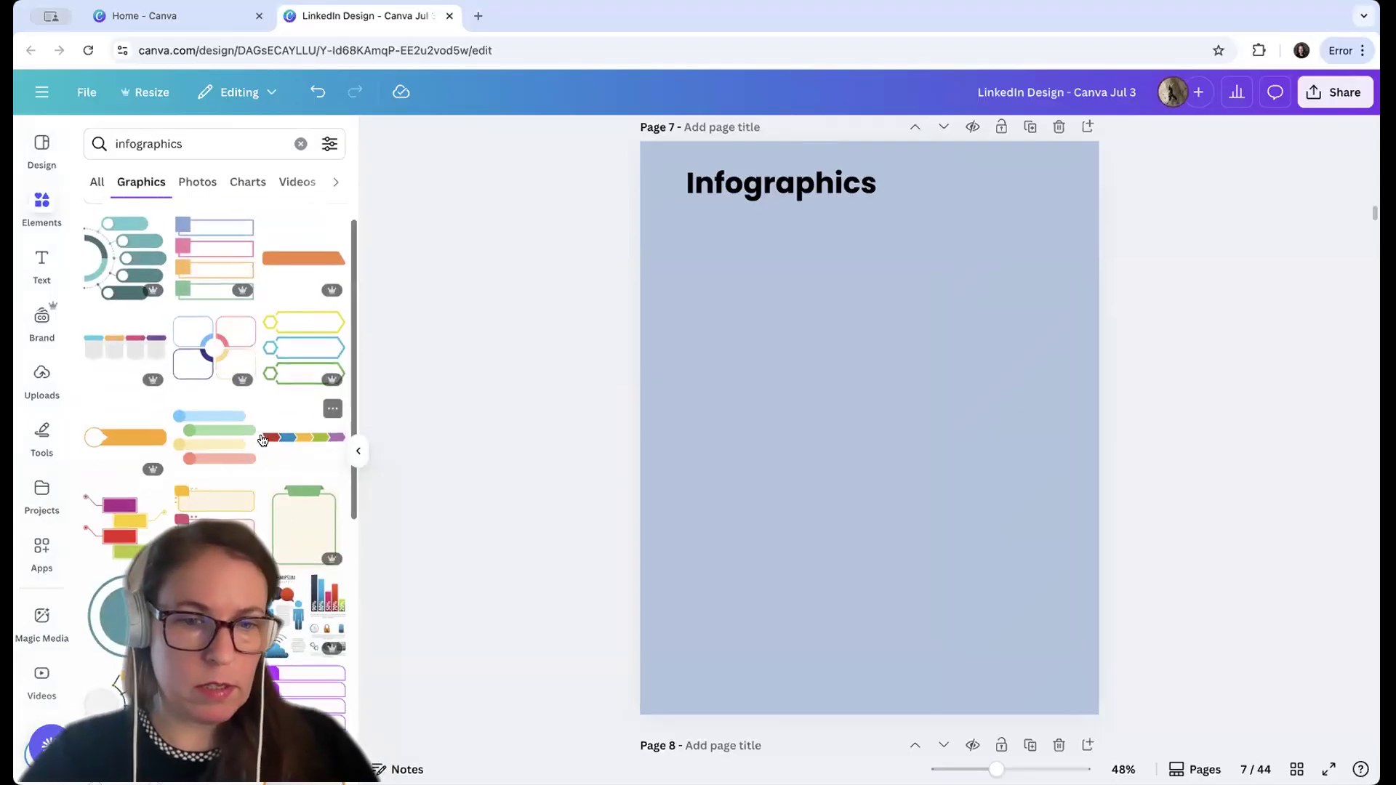
scroll(262, 440, "down", 5)
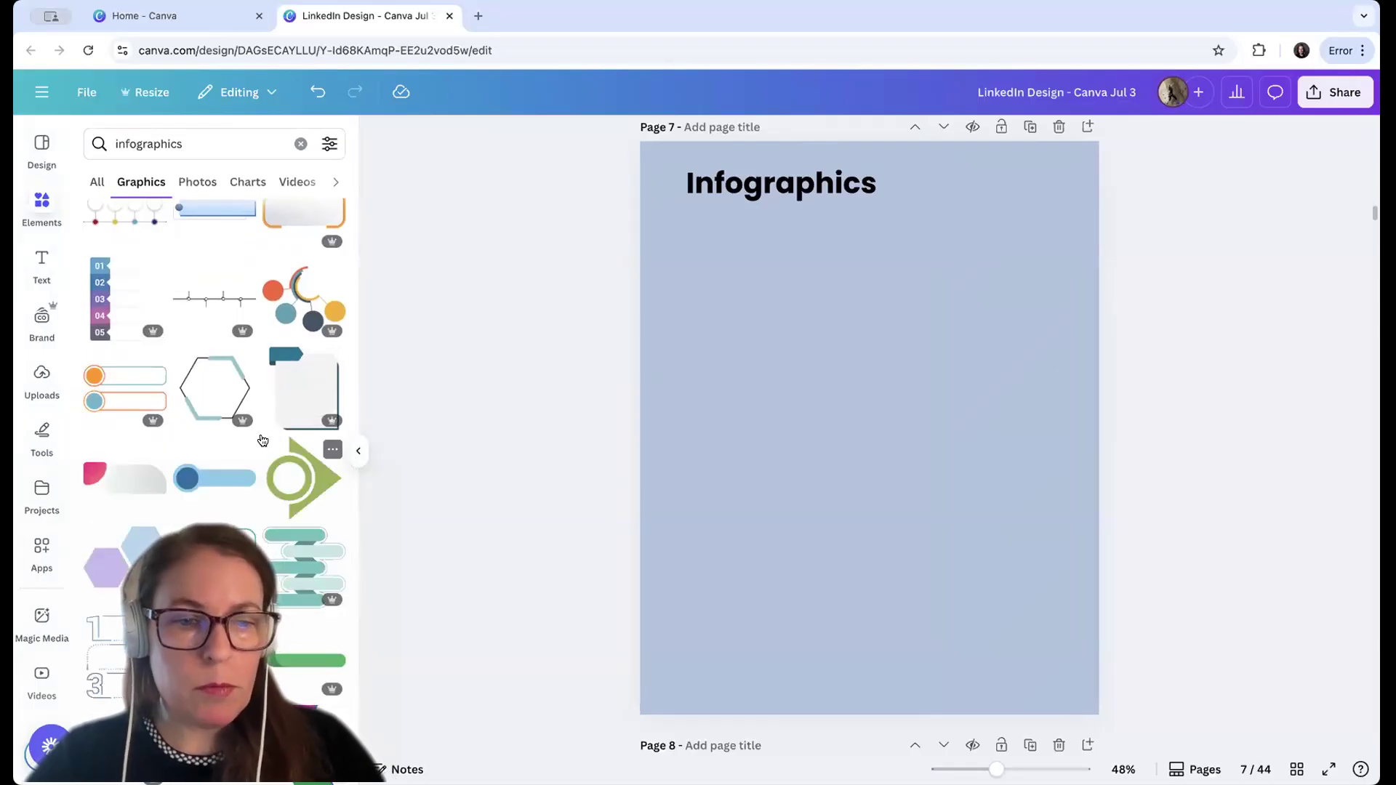
scroll(262, 440, "up", 5)
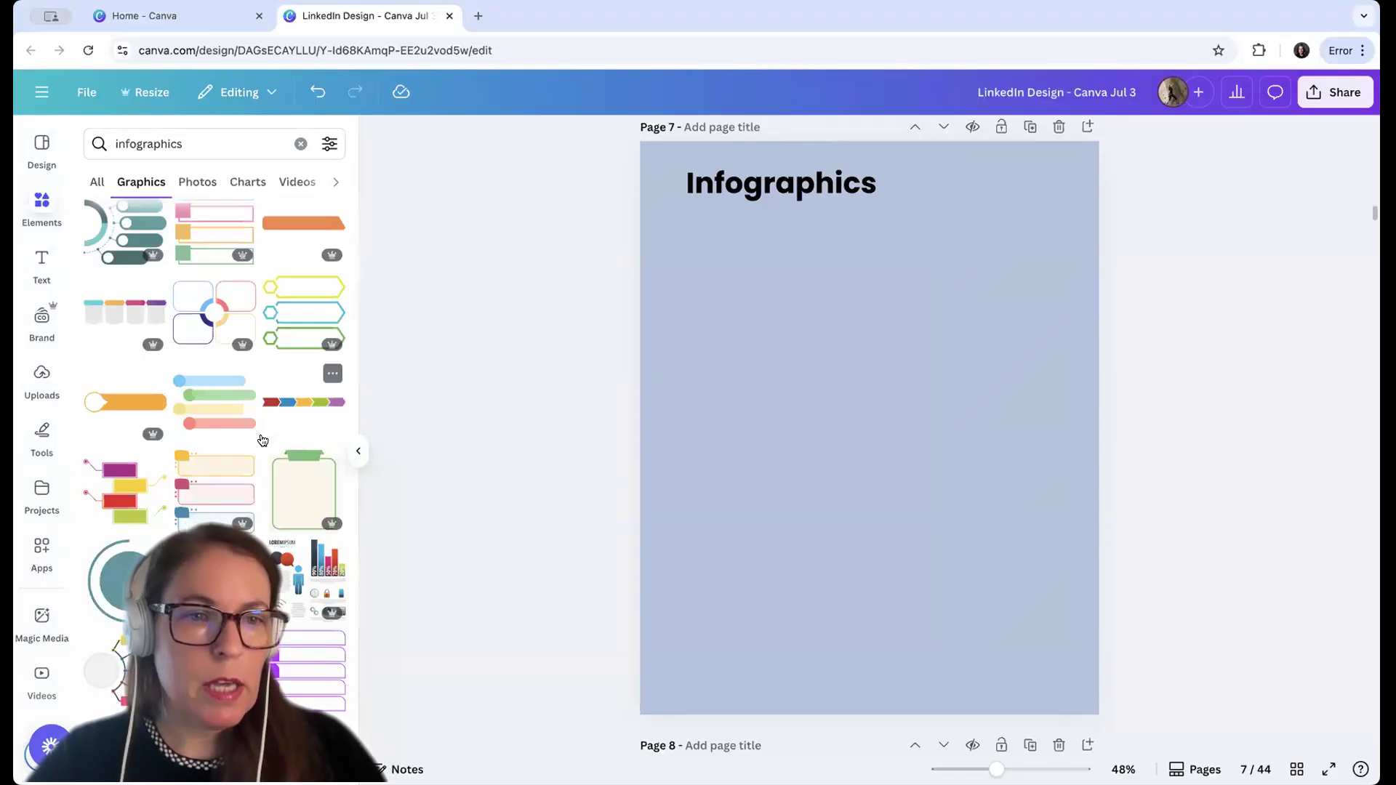
scroll(262, 439, "up", 1)
scroll(262, 440, "up", 1)
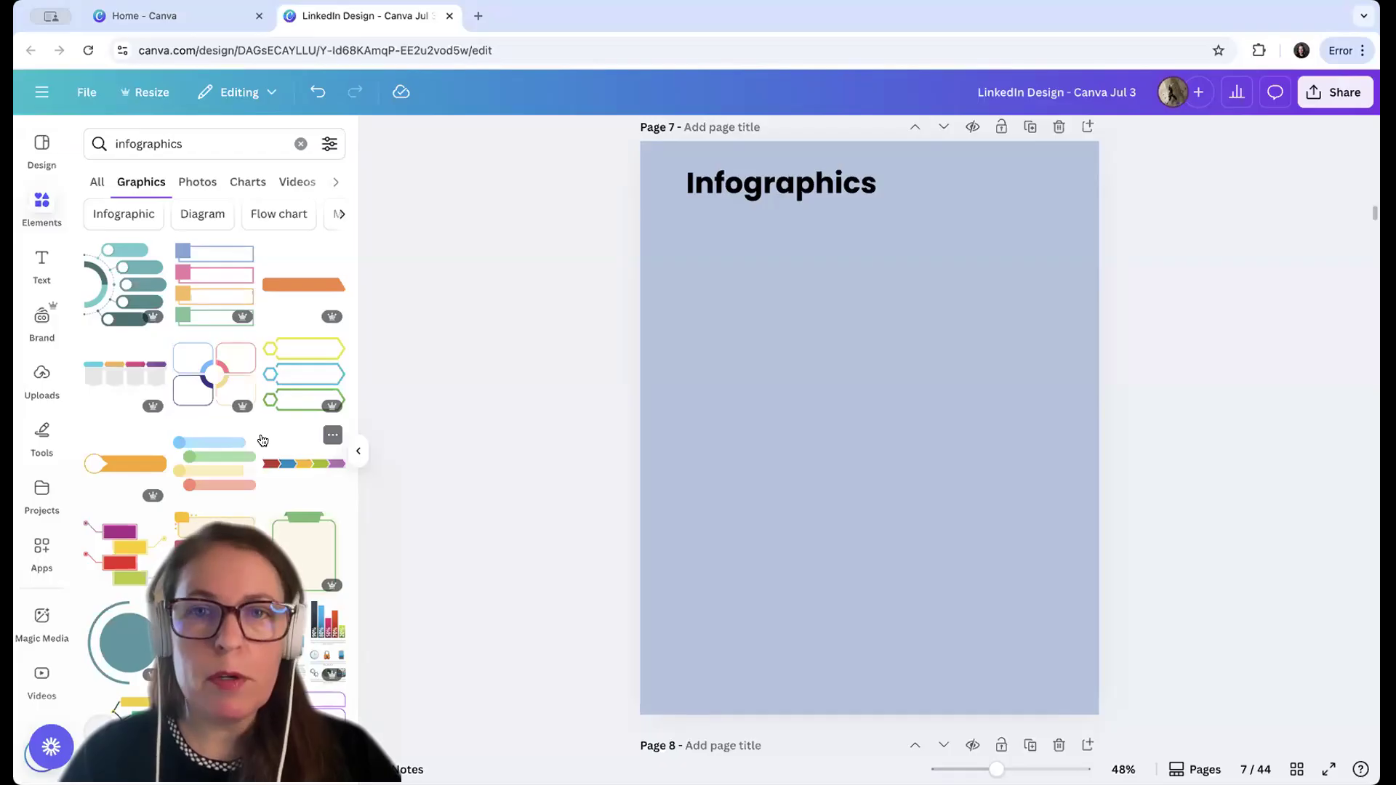
left_click(231, 140)
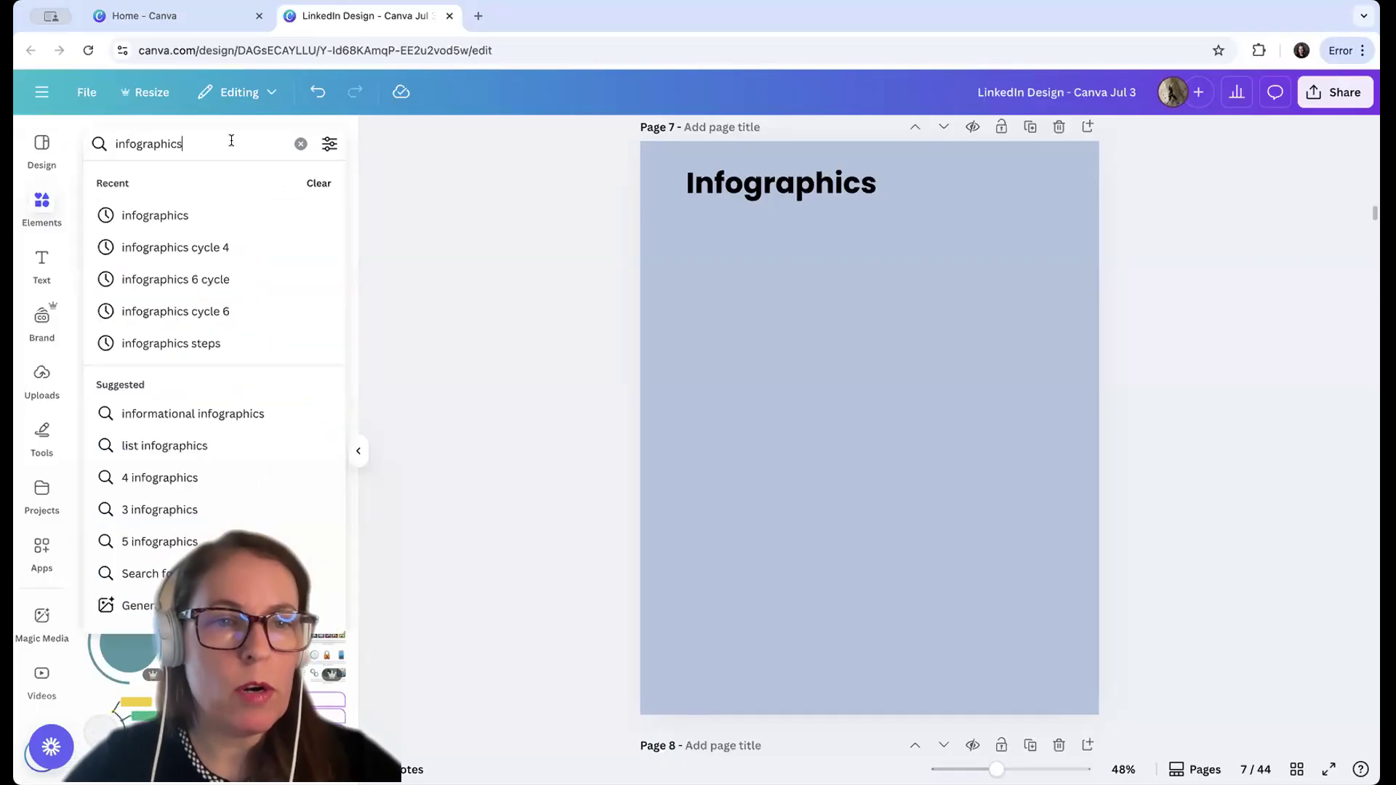
type("c")
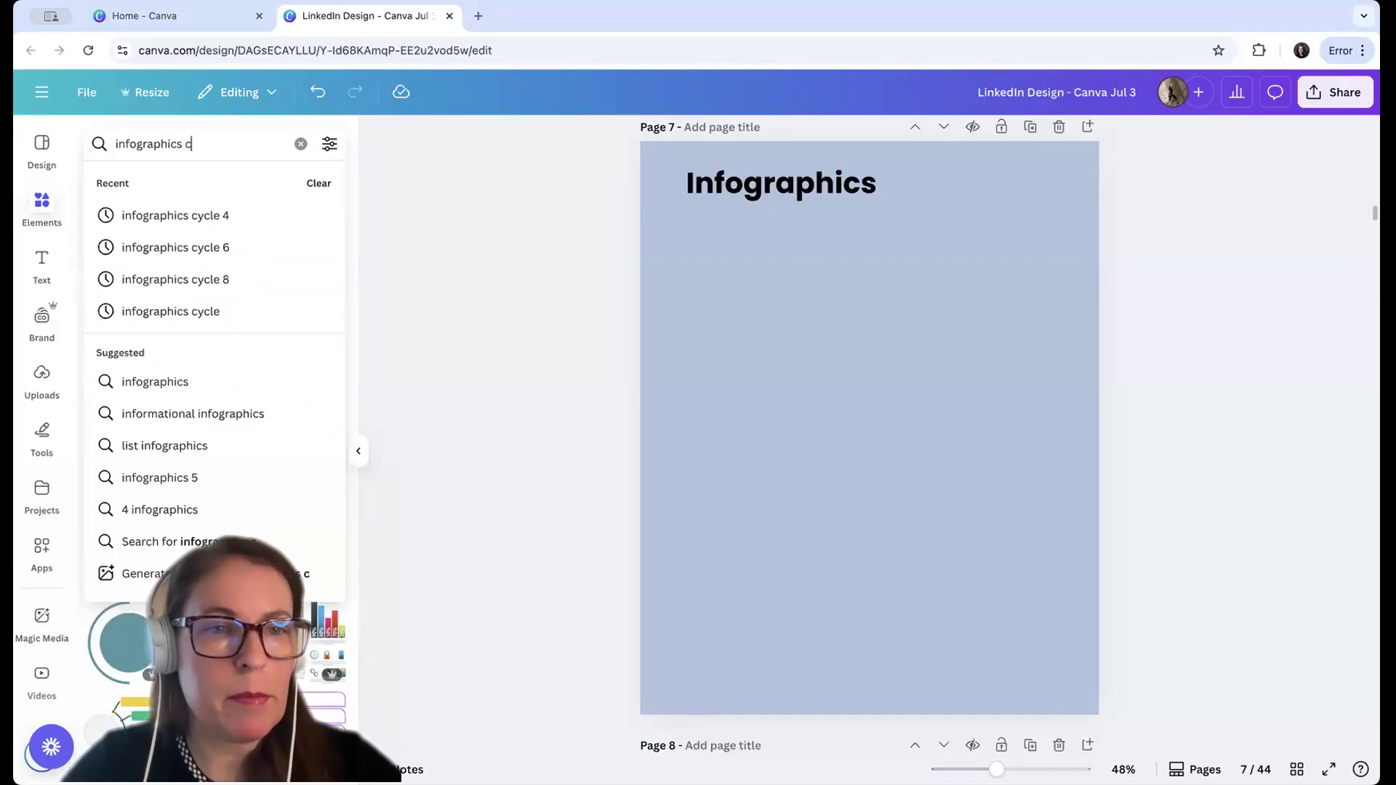
type("ycle 4")
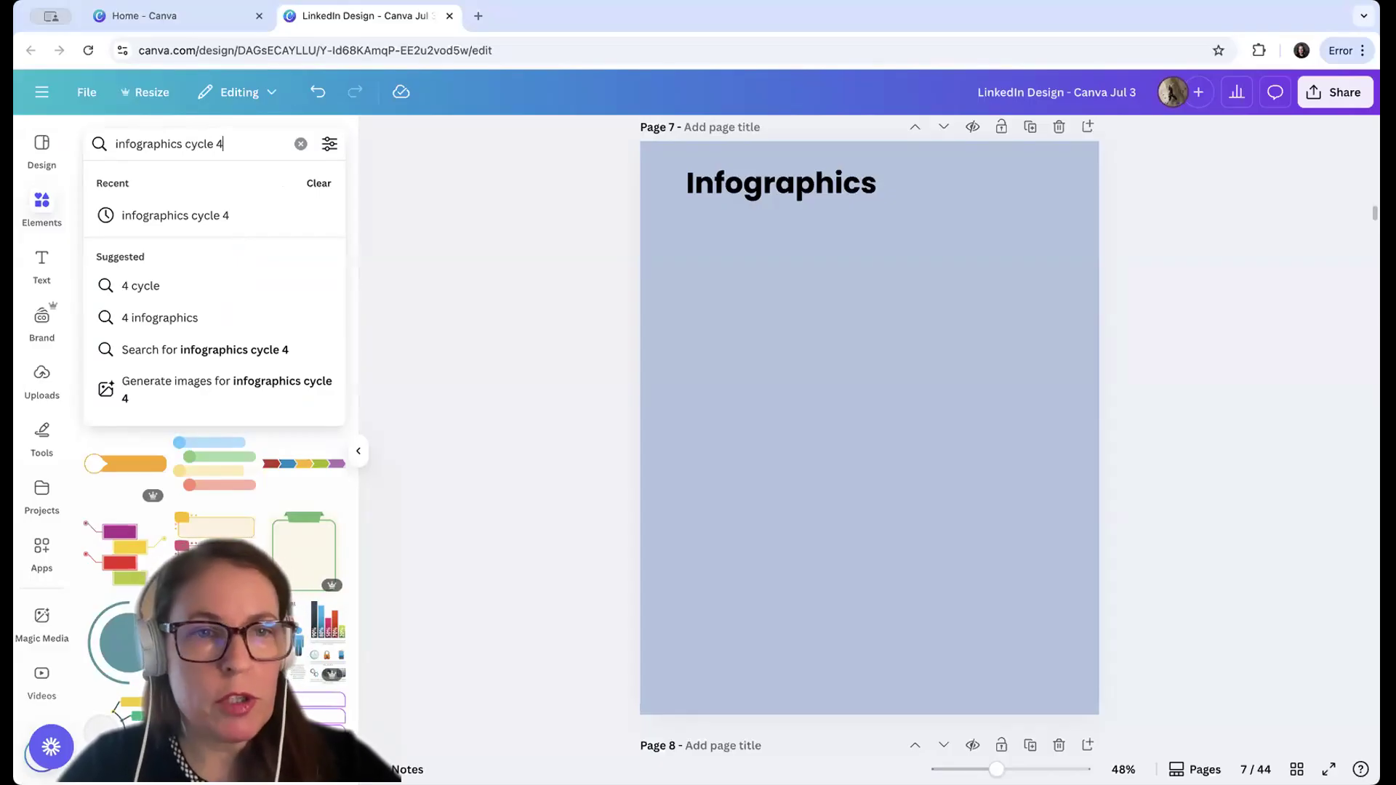
key("Return")
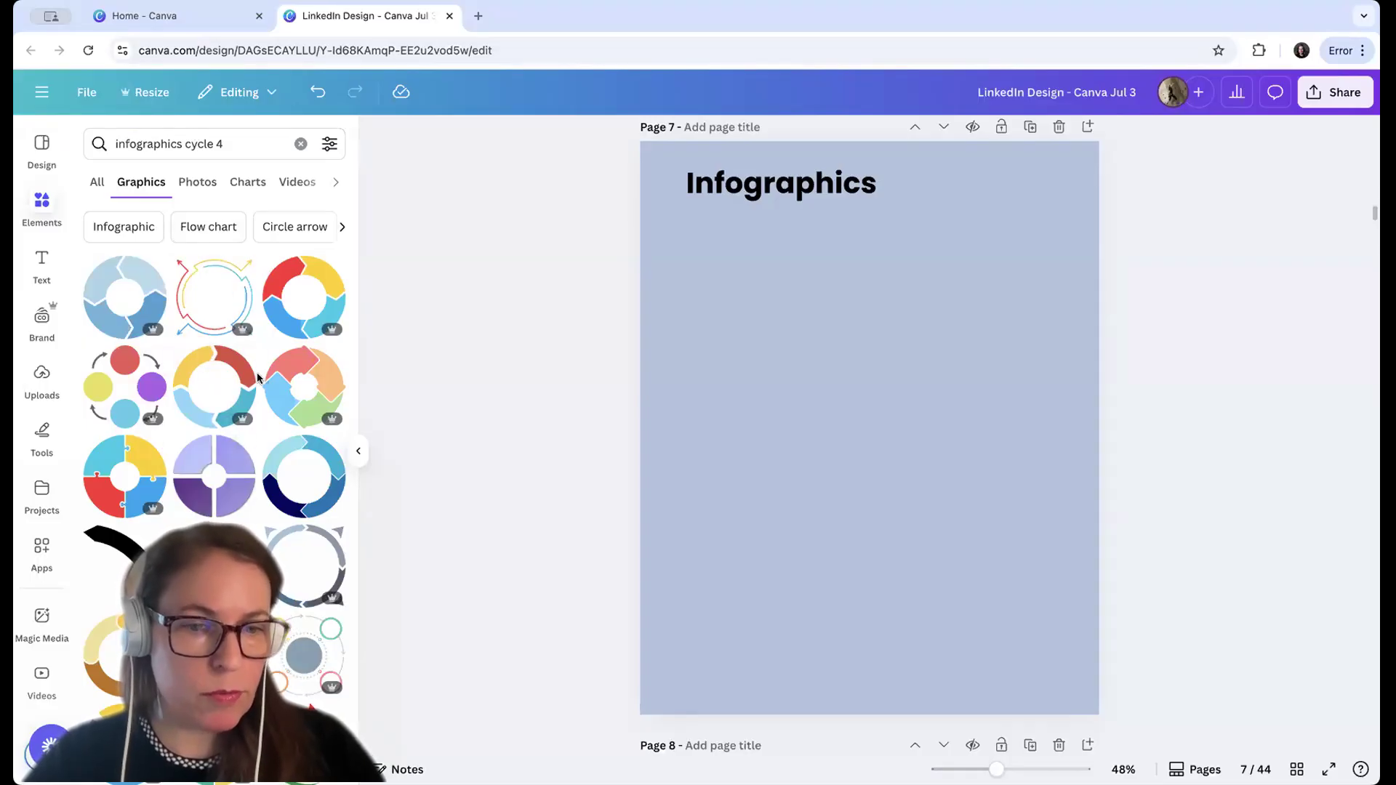
left_click(308, 295)
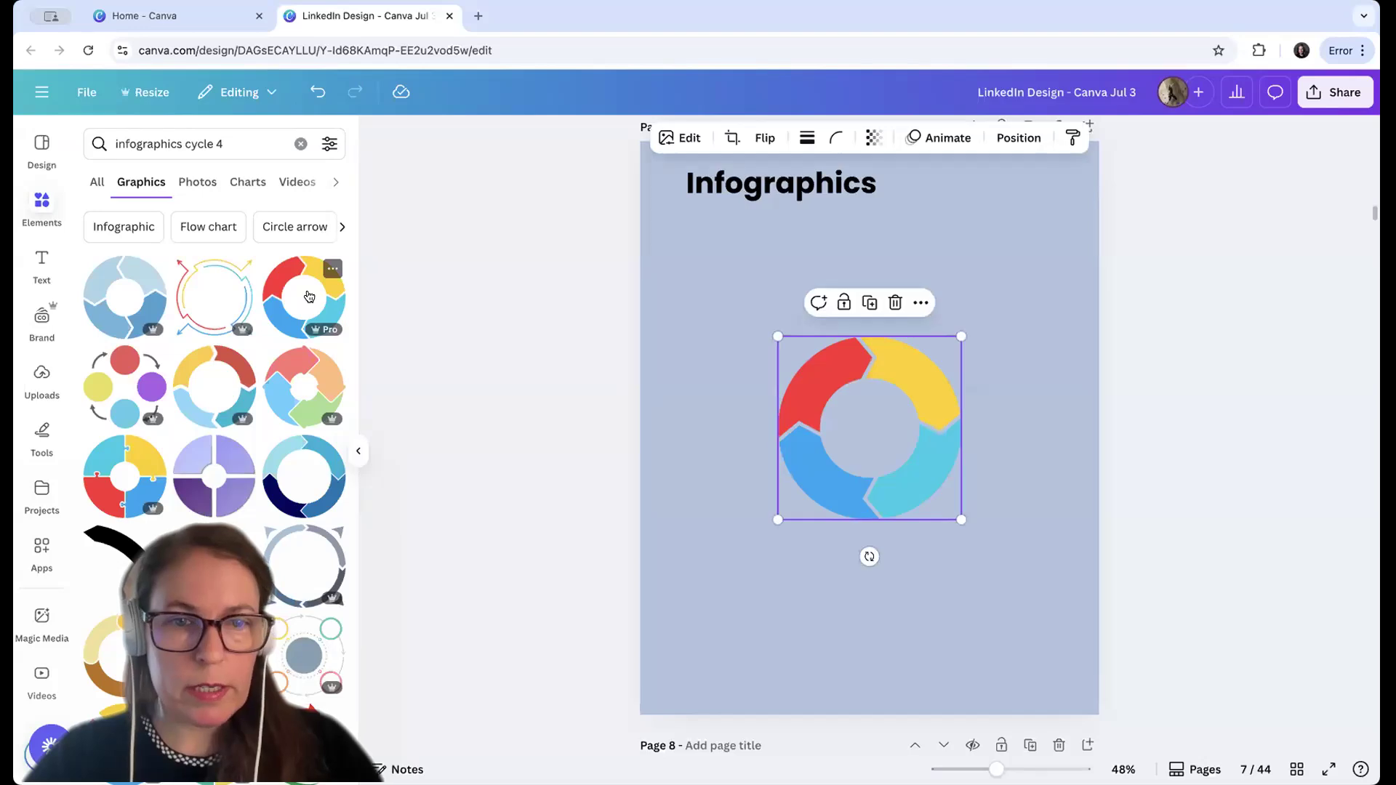
Enlarge the four-part ring to about three fifths of the page width and centre it on the page below the title
left_click_drag(773, 516, 681, 579)
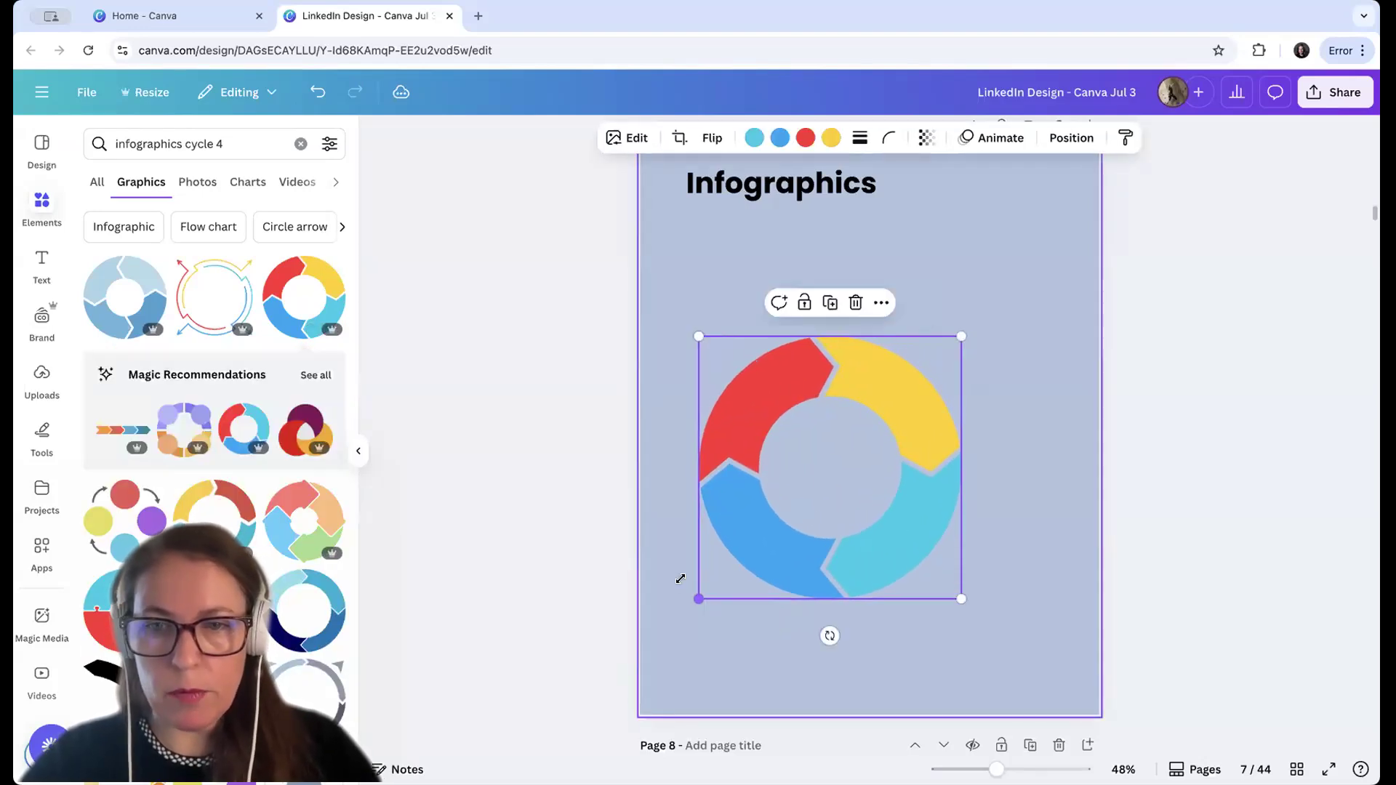
left_click_drag(962, 333, 1031, 276)
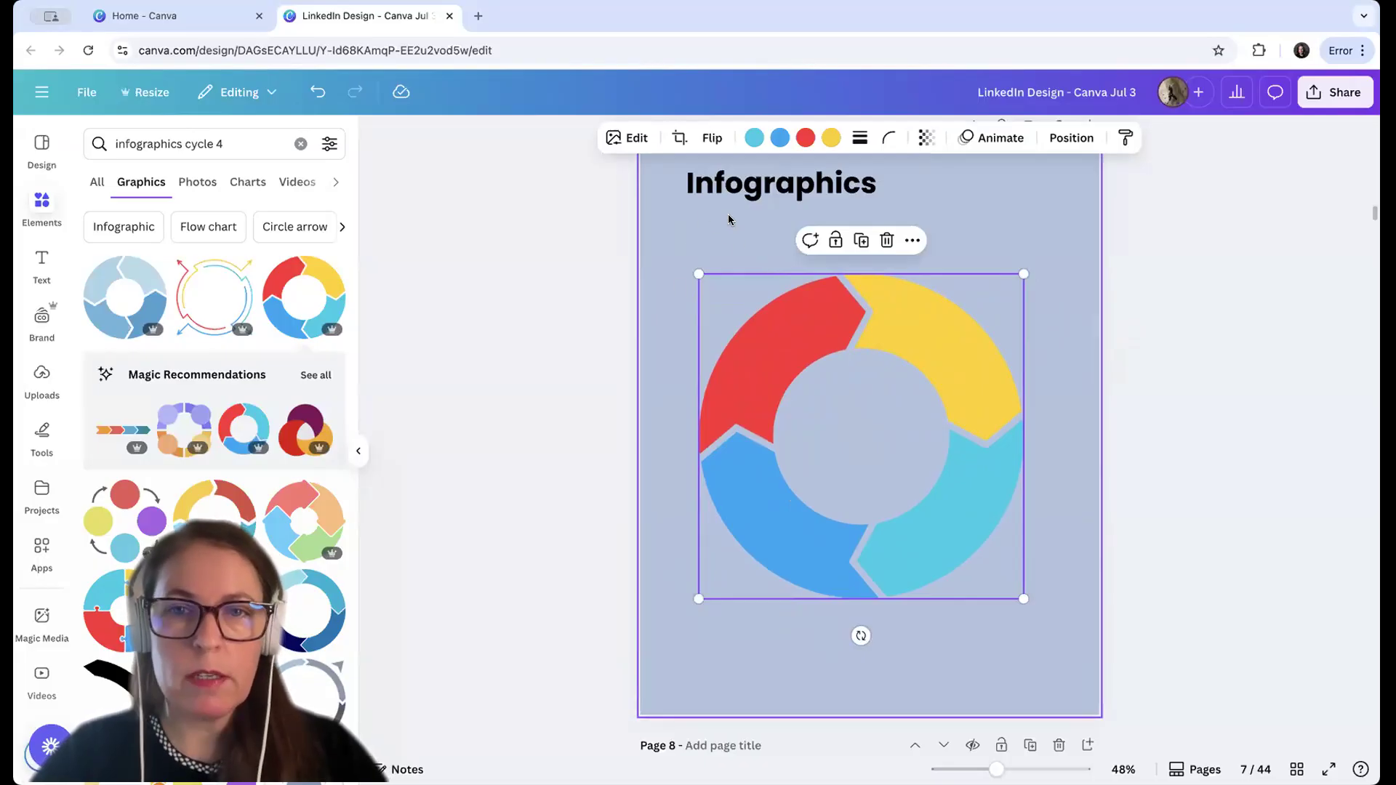
left_click_drag(1024, 271, 976, 320)
left_click_drag(825, 430, 857, 395)
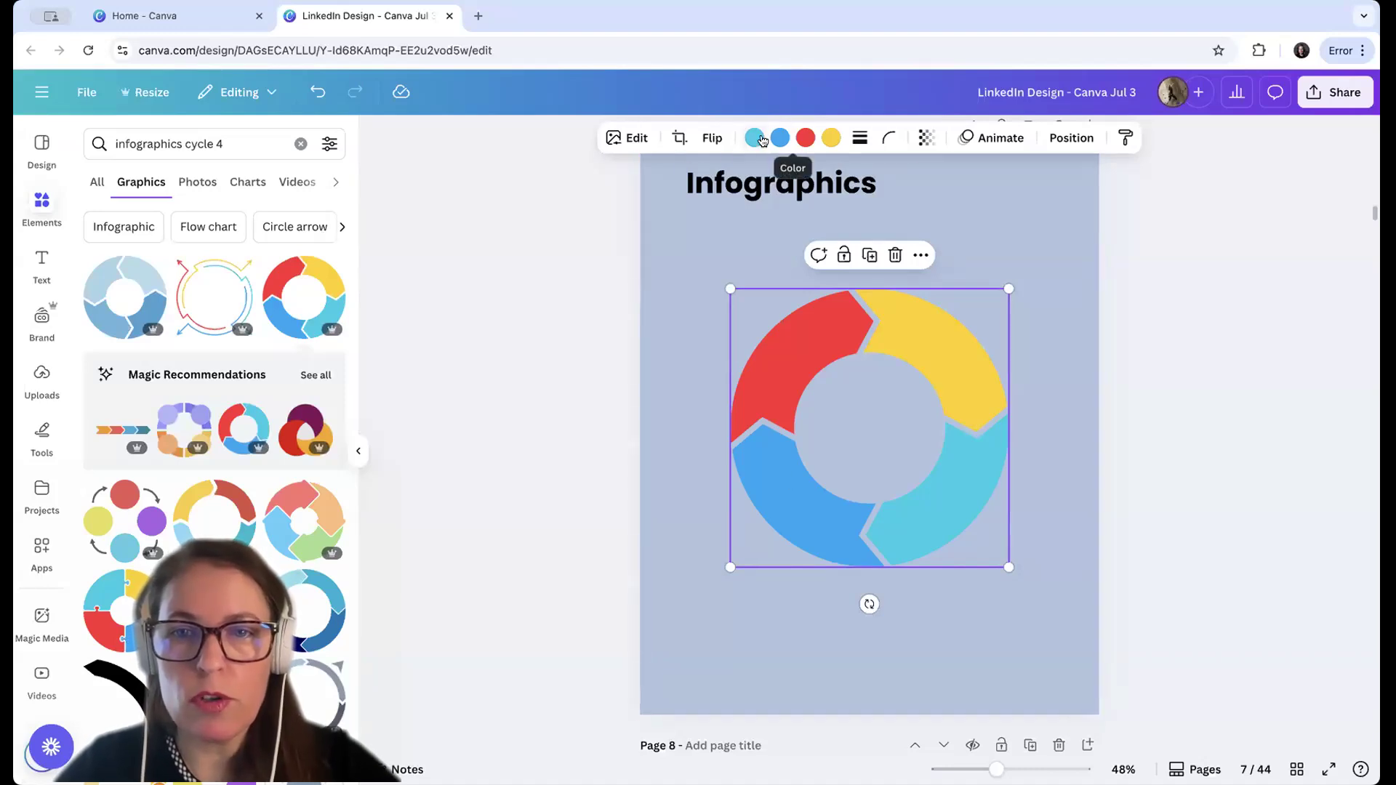
left_click(831, 138)
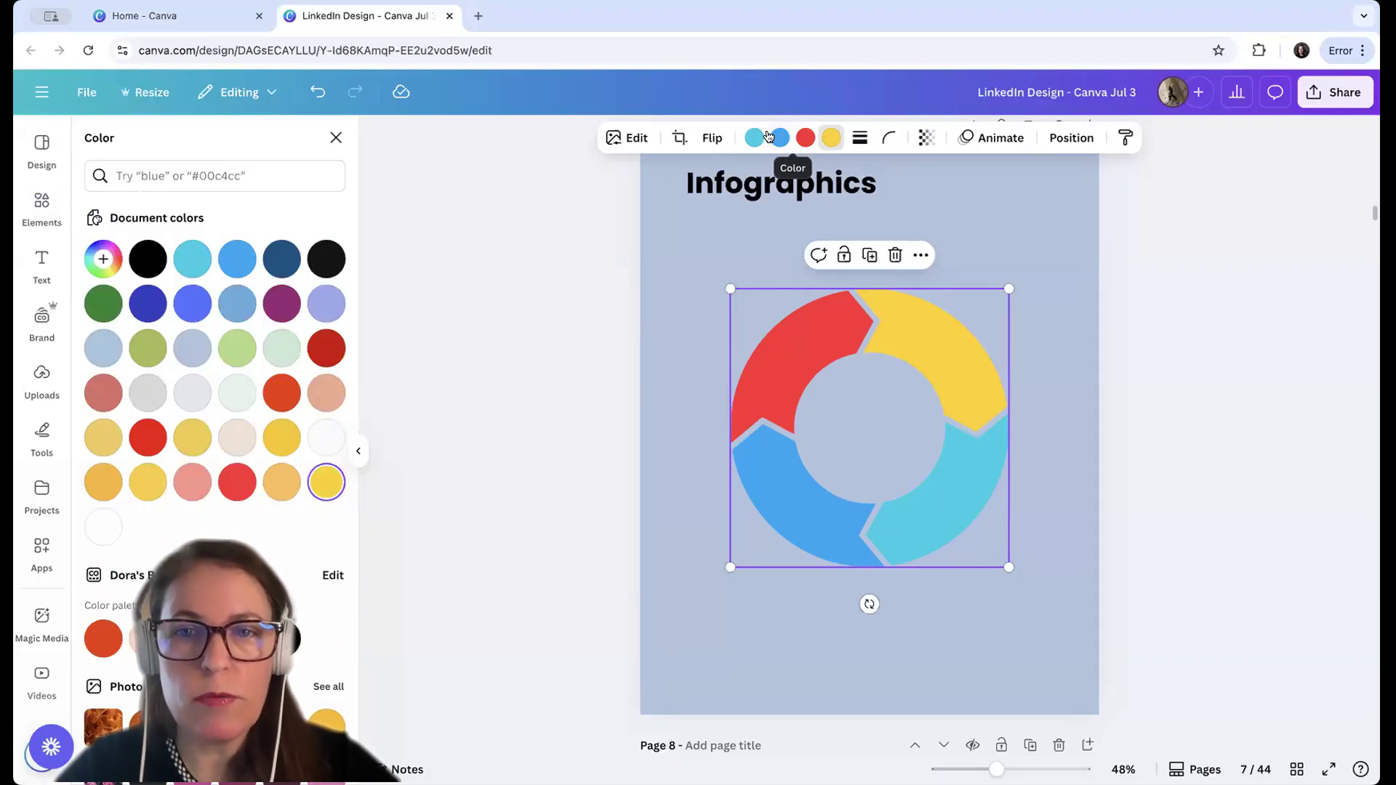
left_click(723, 228)
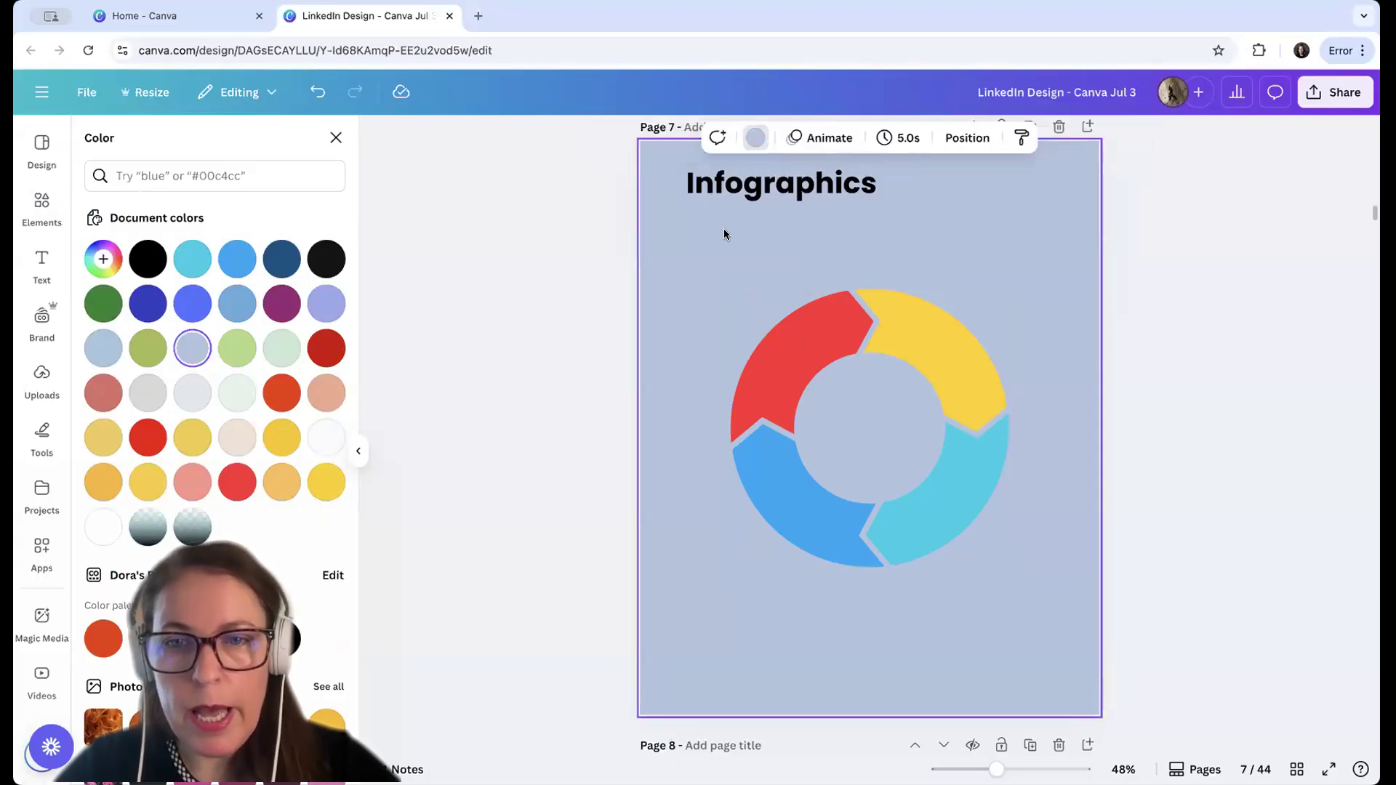
left_click(829, 339)
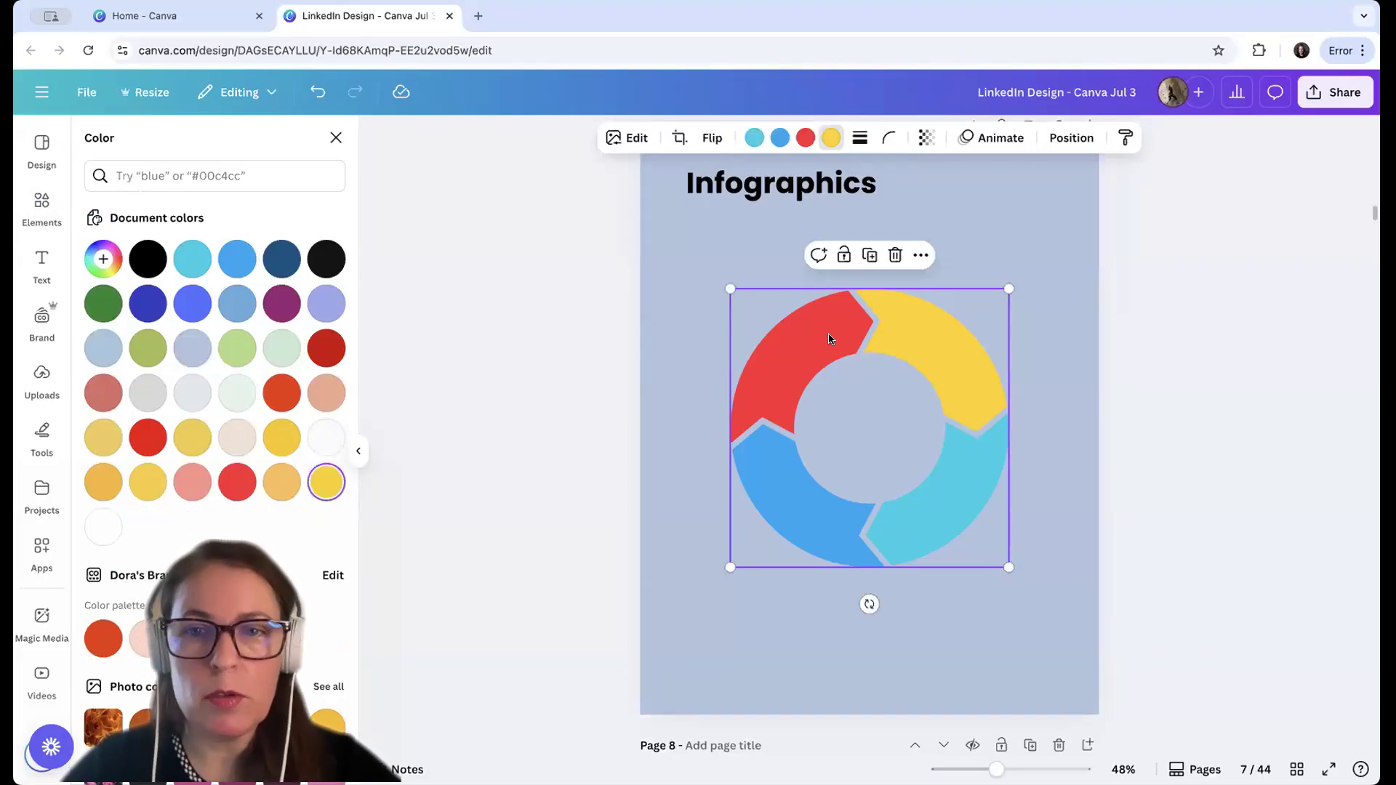
left_click(770, 621)
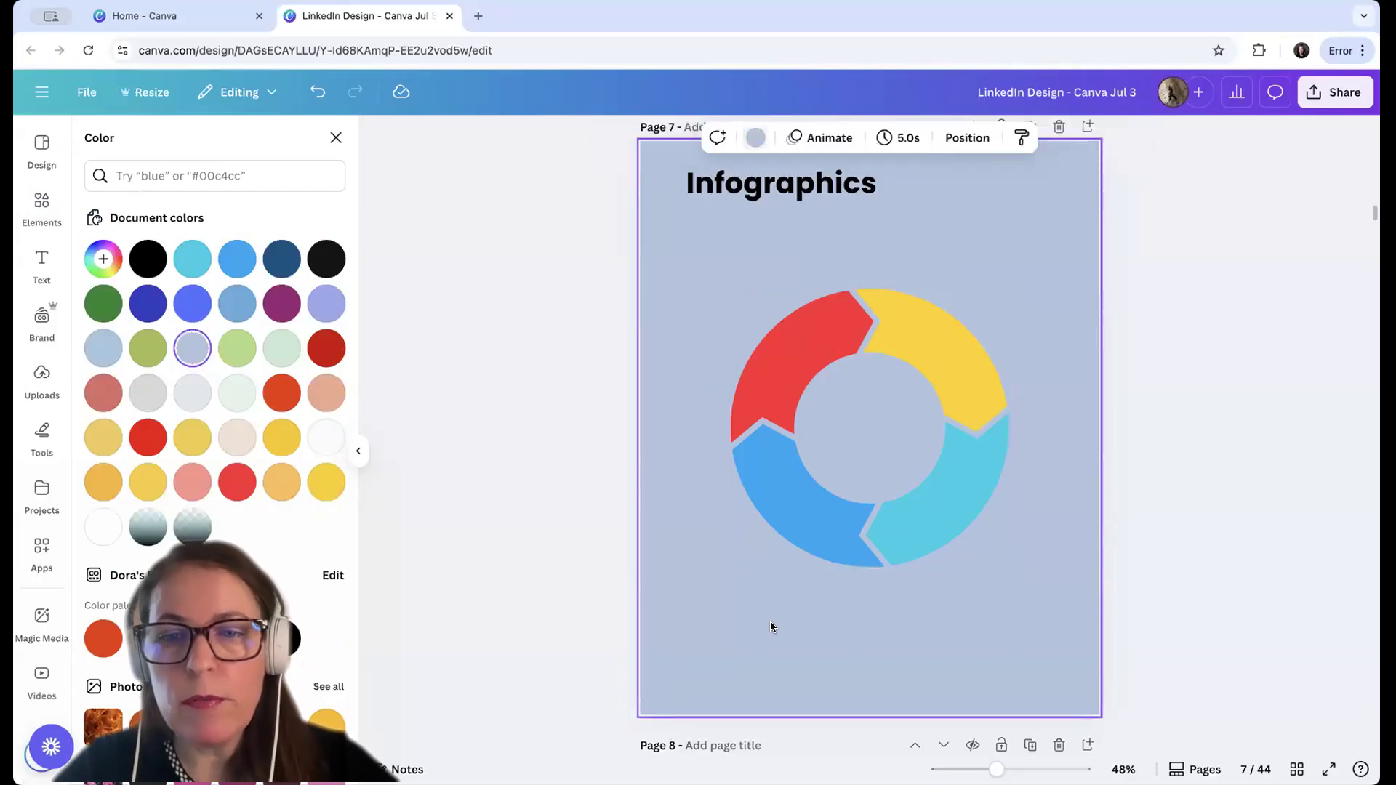
Add a paragraph text box and place it across the open centre of the ring
left_click(865, 396)
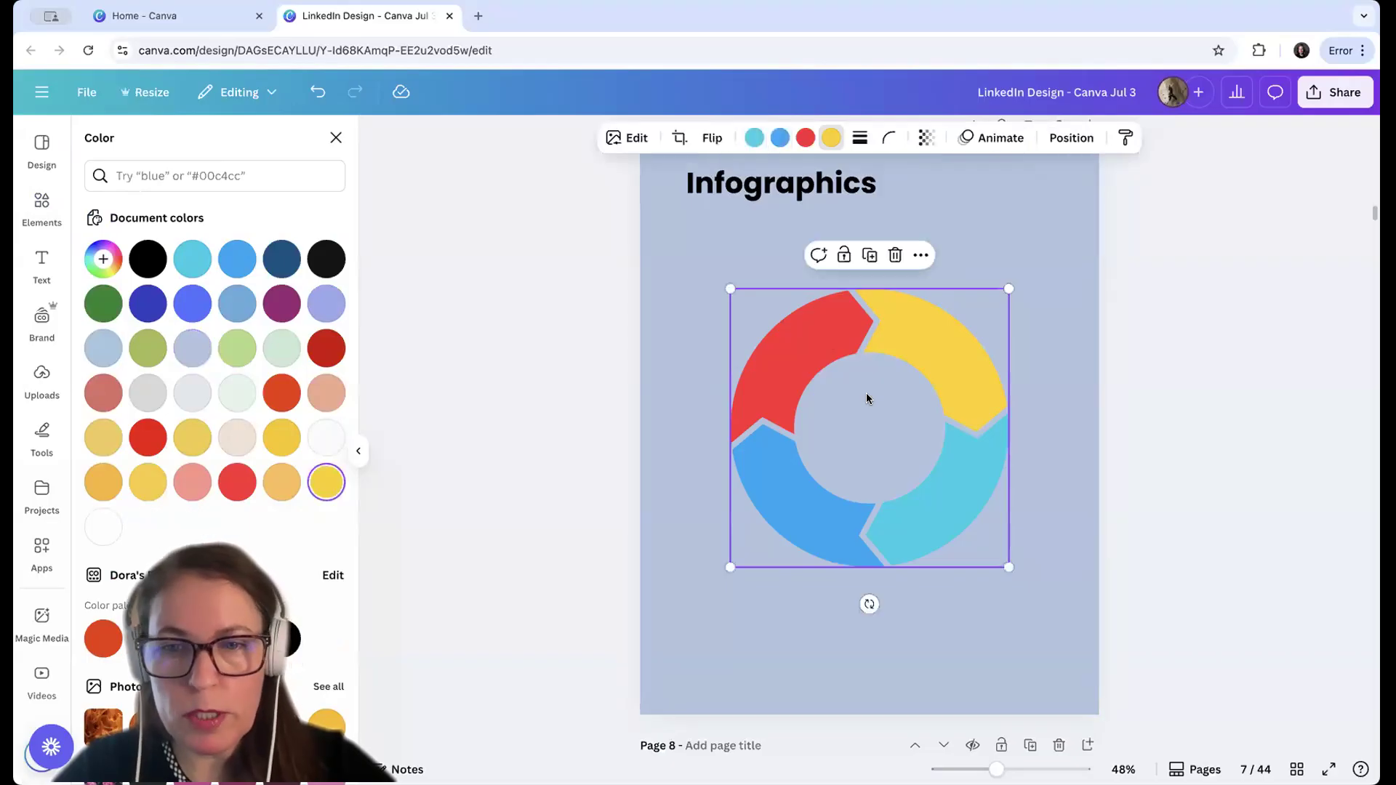
key("t")
left_click(821, 626)
left_click_drag(841, 575, 844, 412)
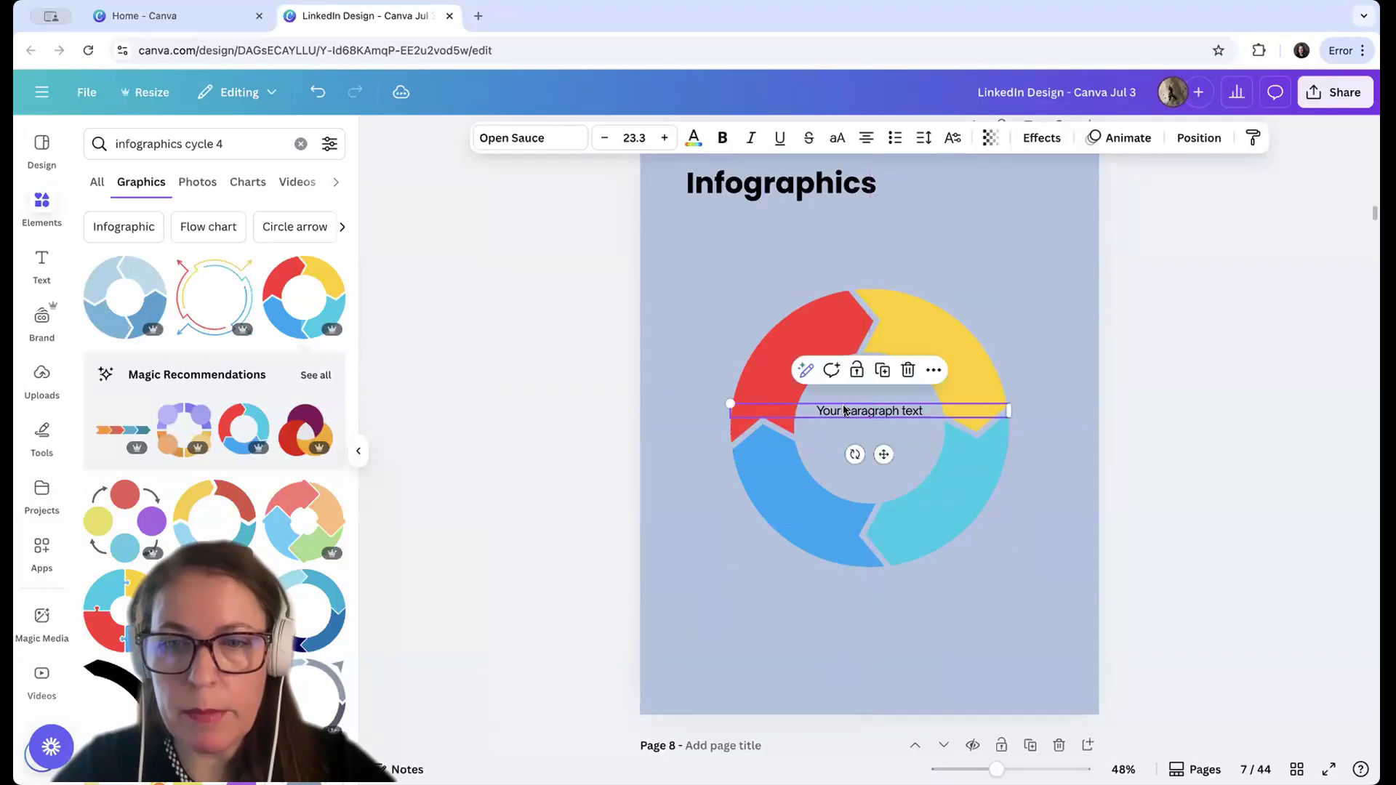
Replace the placeholder text in the ring's centre with "4 parts of emotional intelligence"
left_click(843, 406)
key("ctrl+a")
type("4 parts of emotional int")
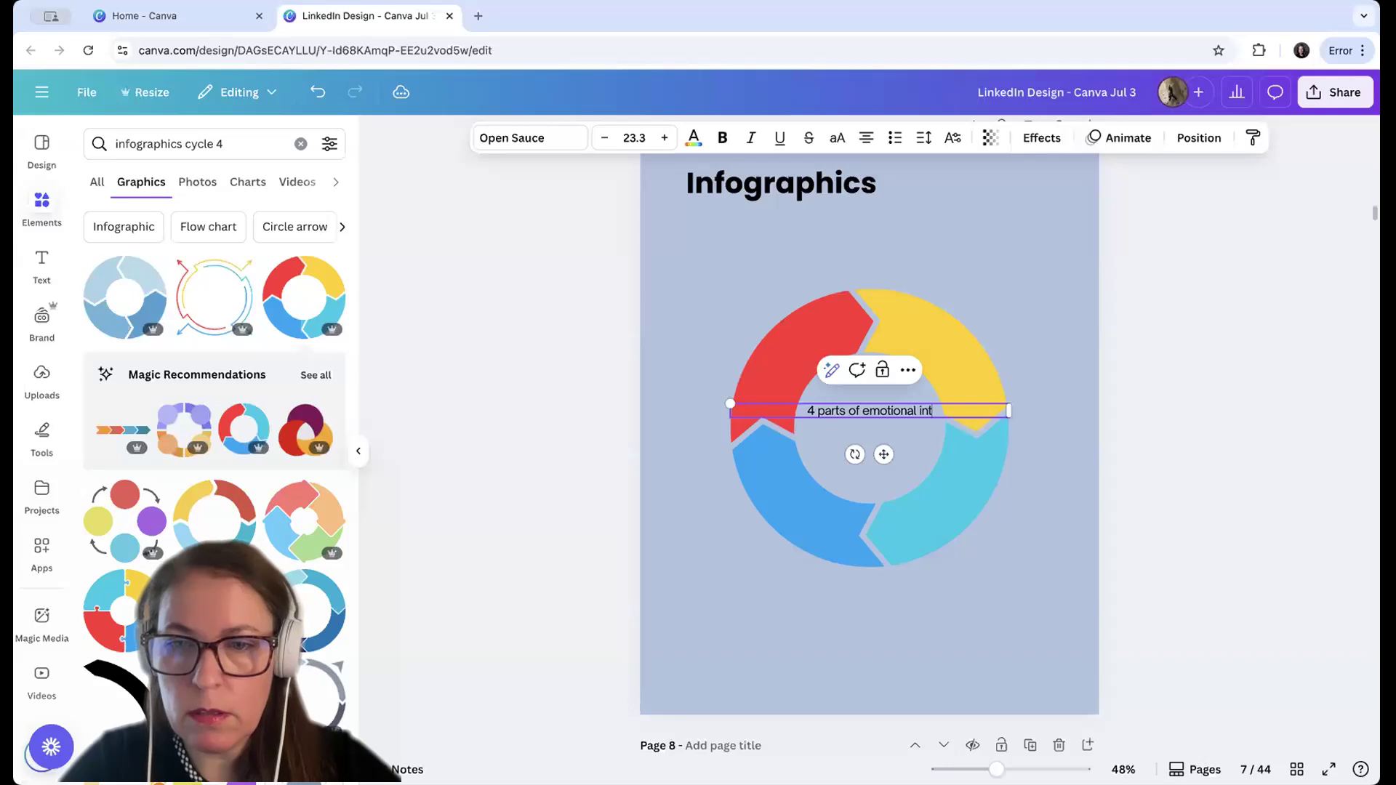
type("elligence")
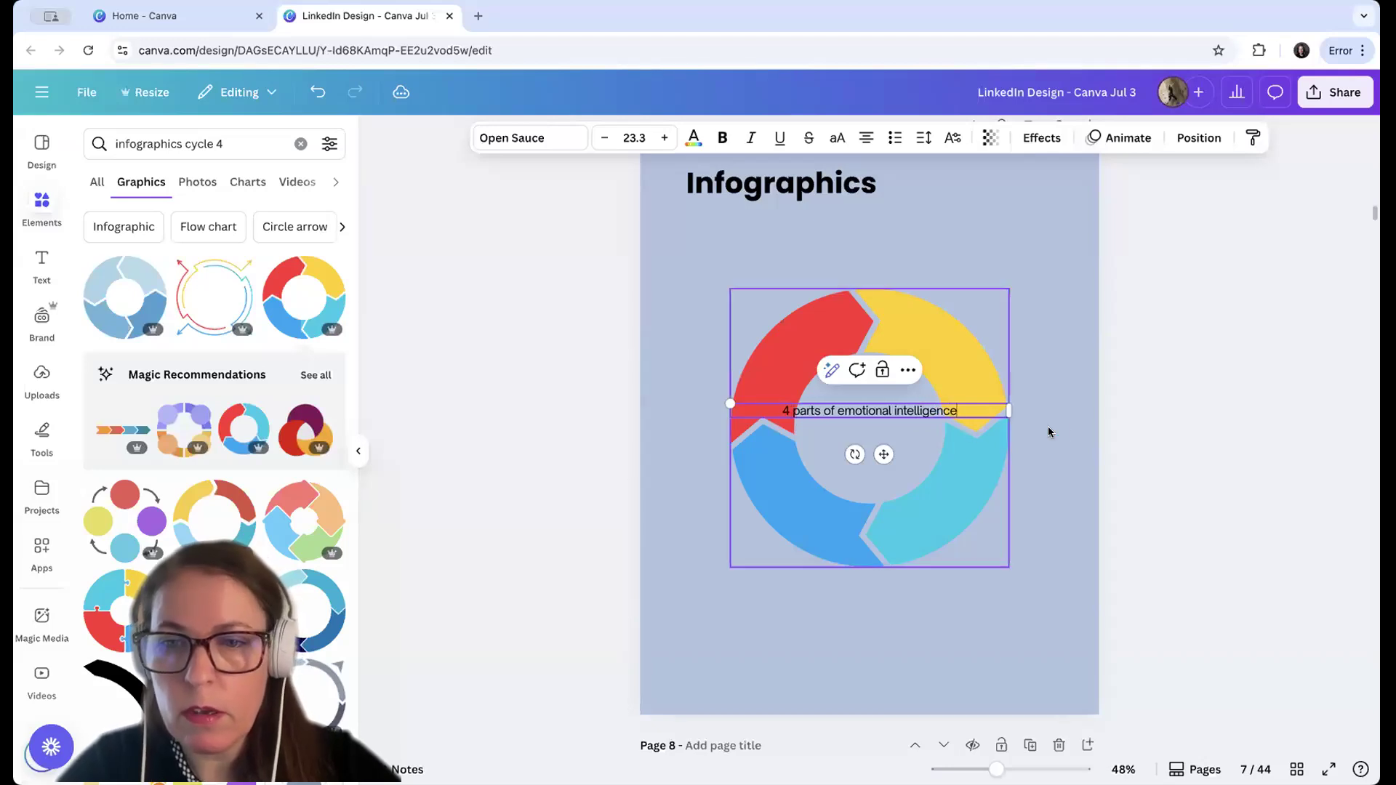
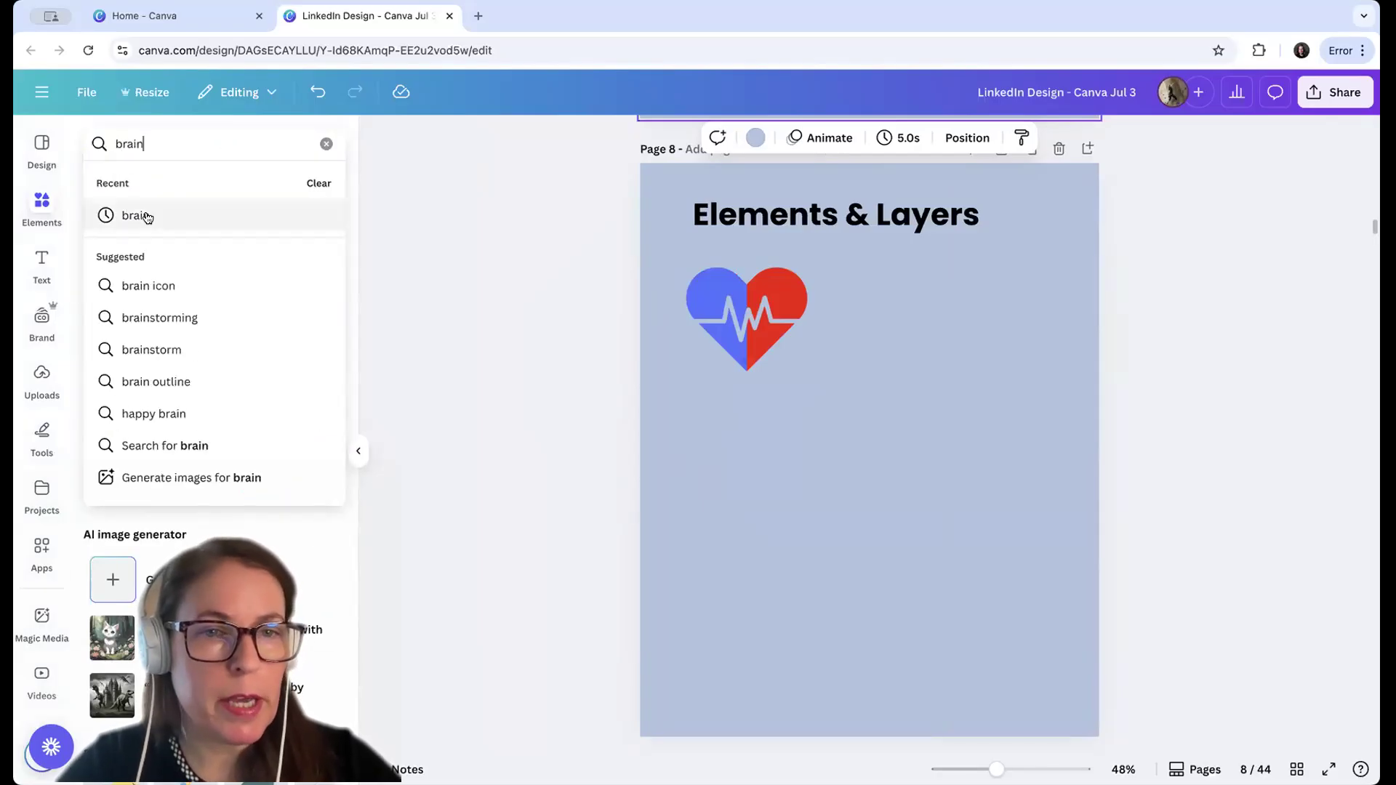
Search the elements for "brain", insert the black outline brain below the heart on the Elements & Layers page, and recolour it orange-red
left_click(147, 217)
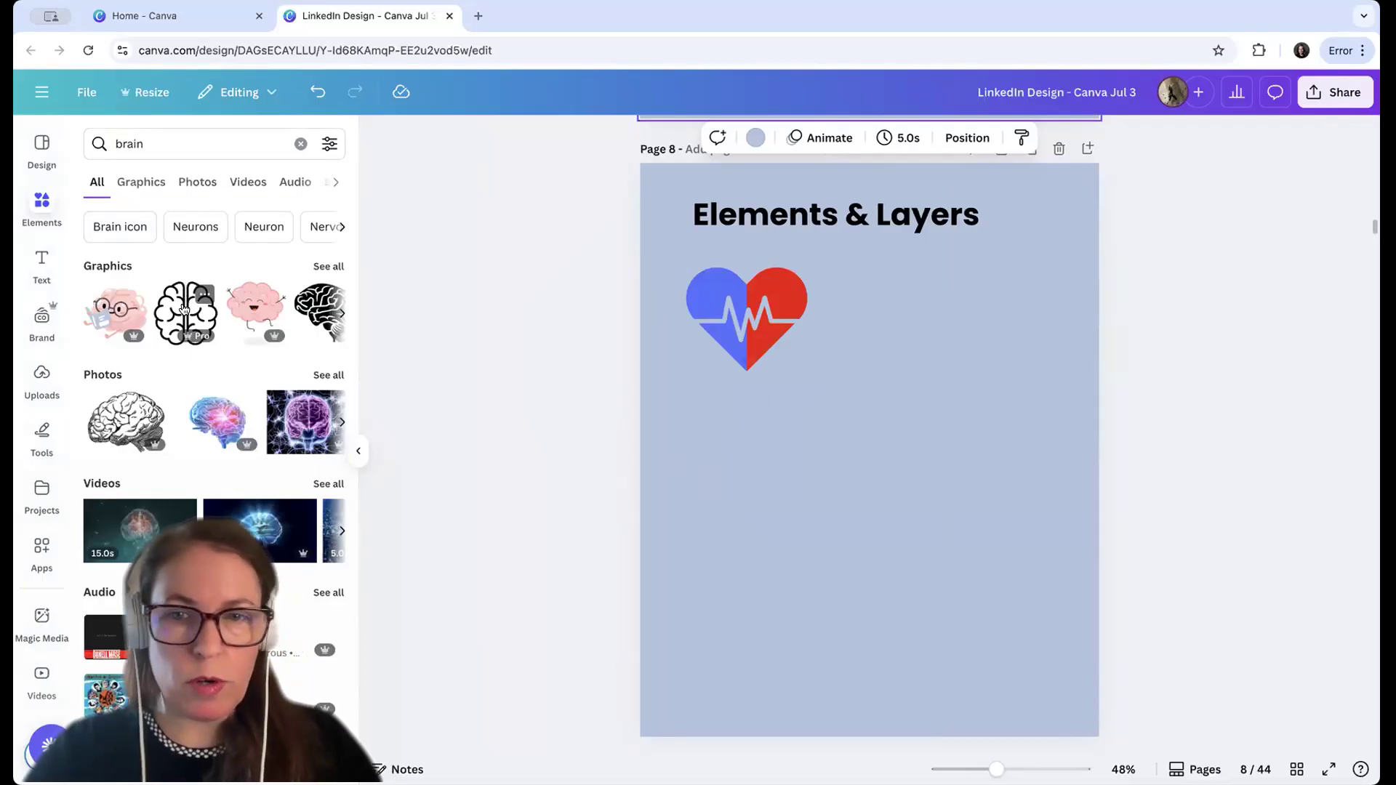
left_click(184, 309)
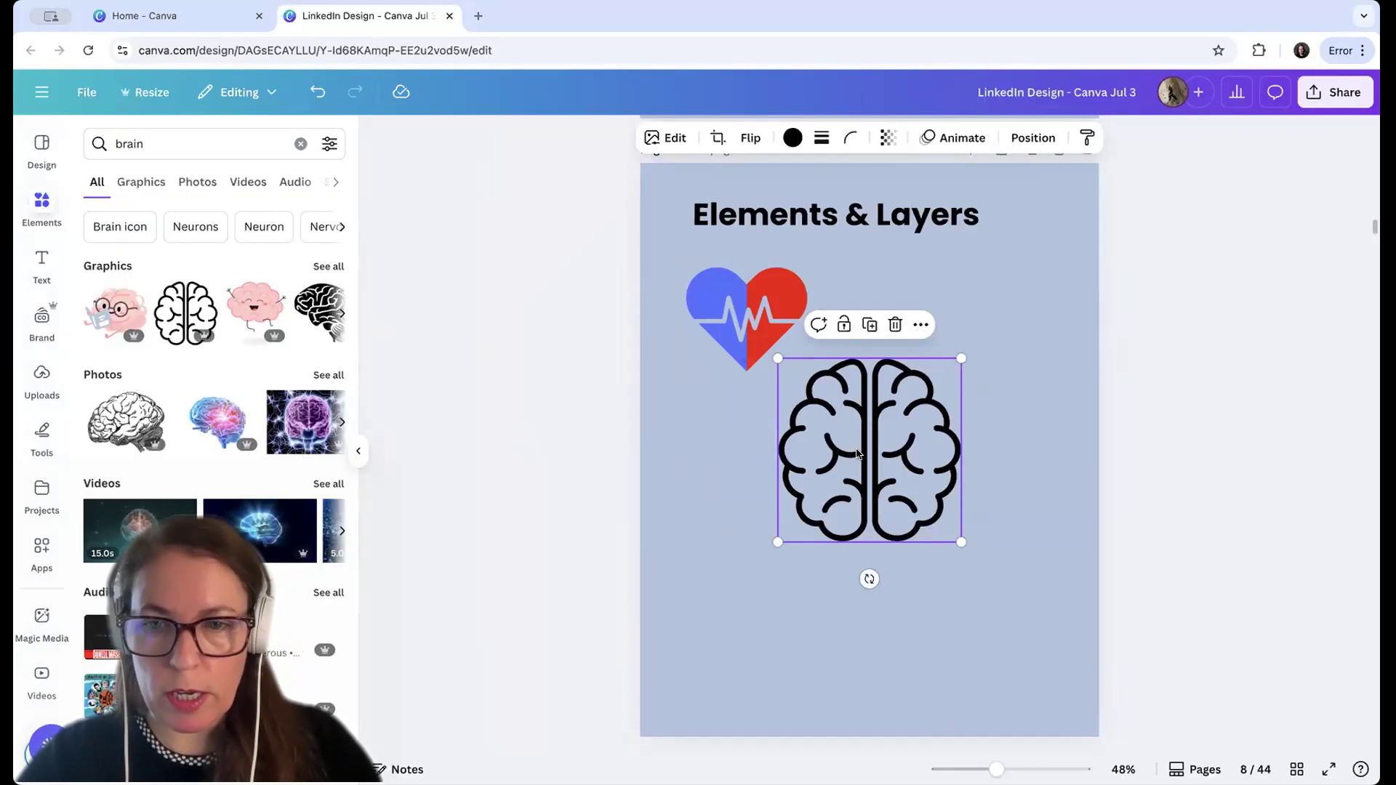
left_click_drag(857, 449, 864, 477)
left_click(791, 138)
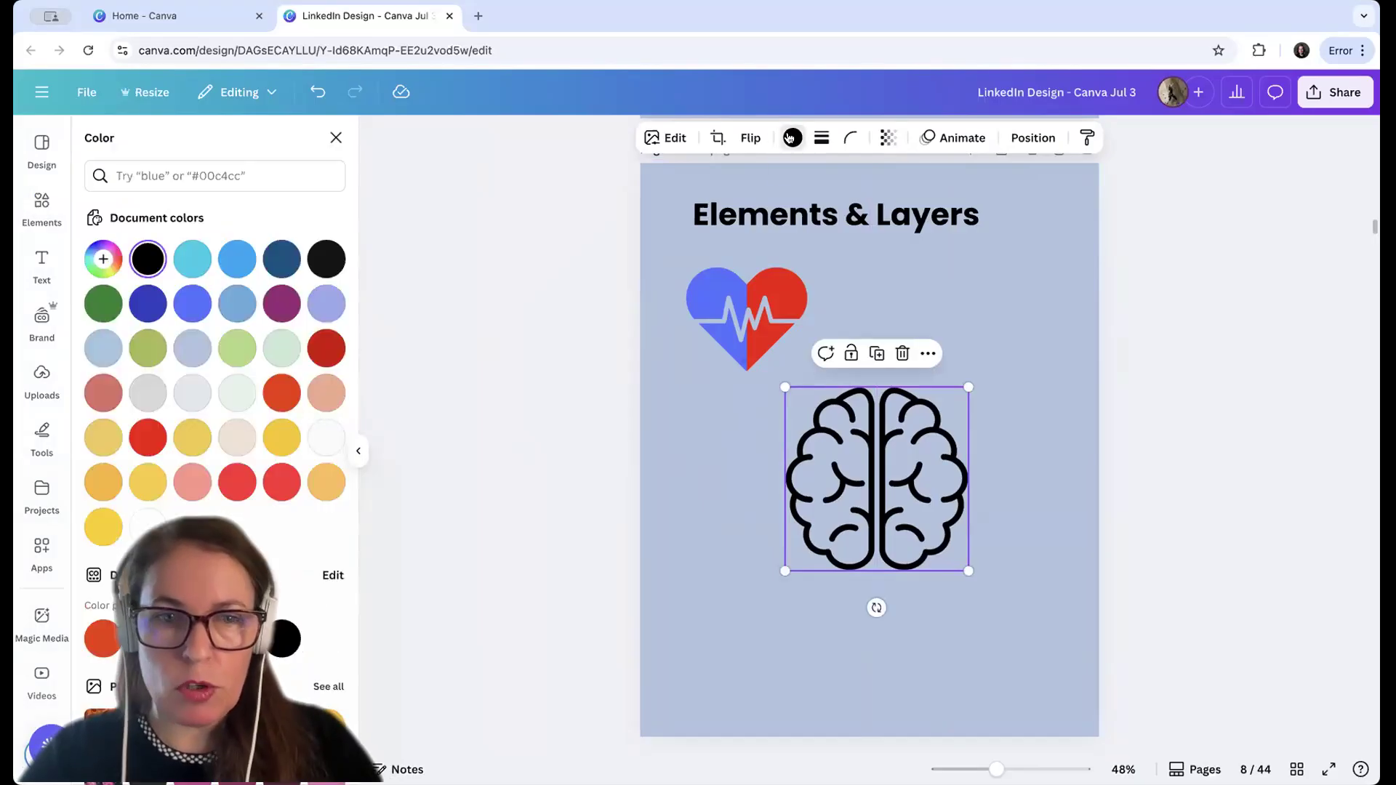
left_click(103, 639)
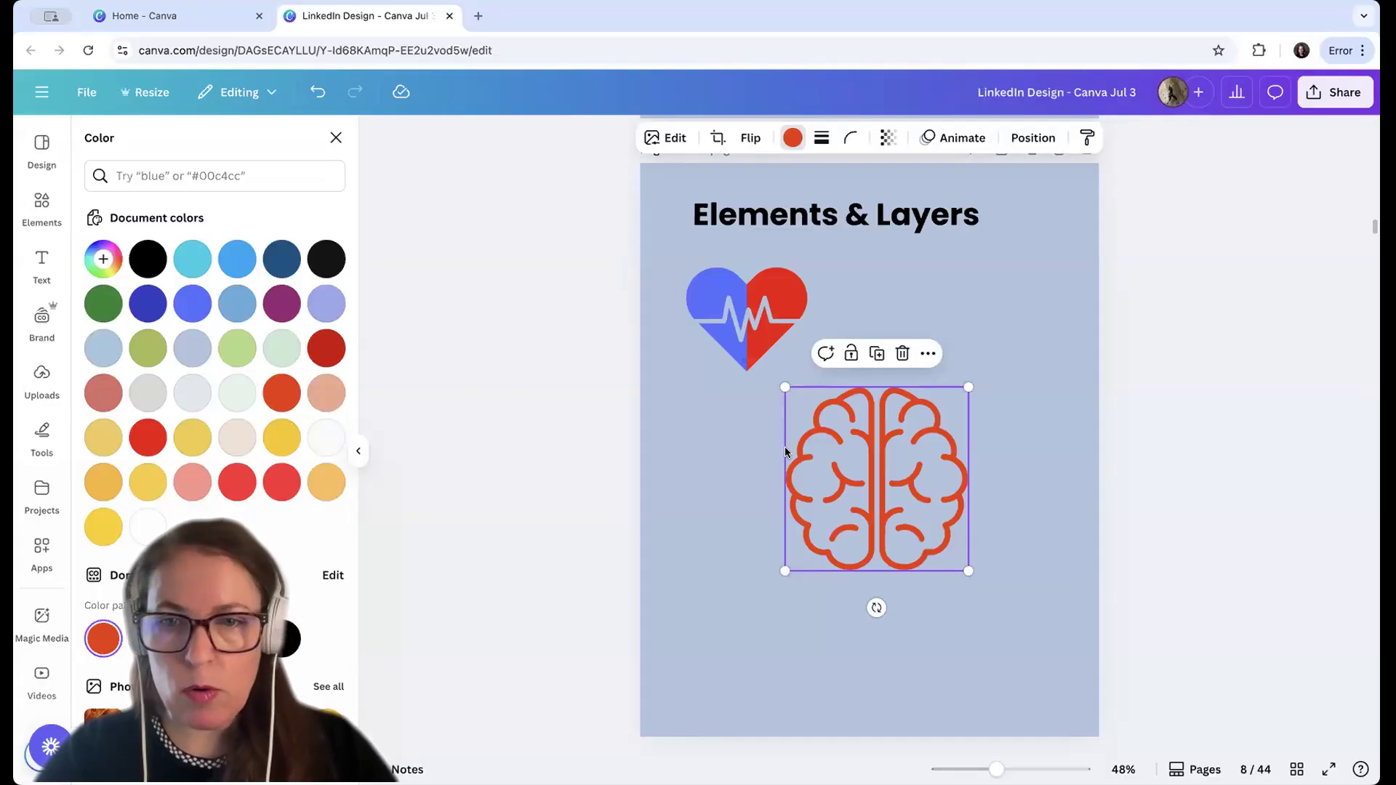
Duplicate the orange-red brain directly on top of the original and colour the copy green
left_click(878, 354)
left_click_drag(900, 456, 897, 451)
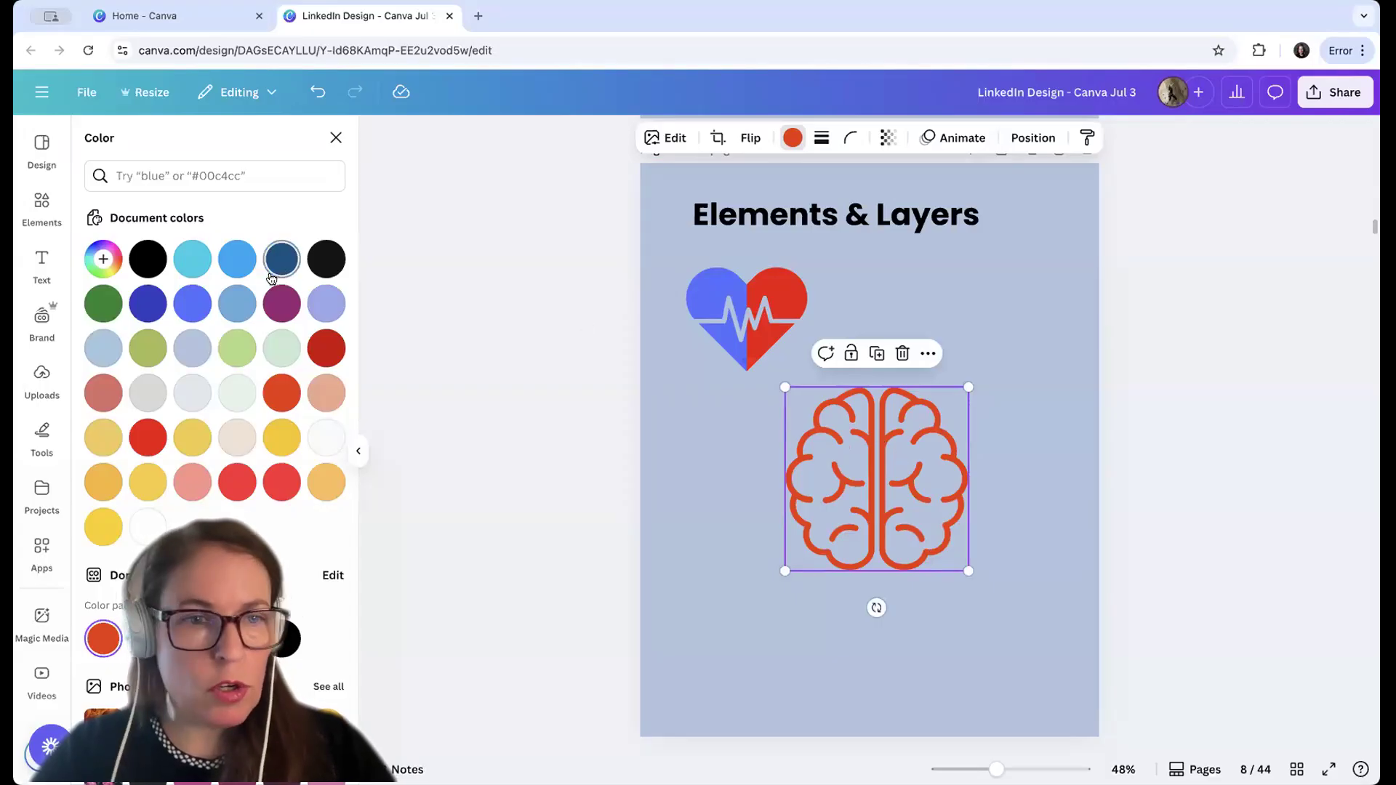
left_click(103, 303)
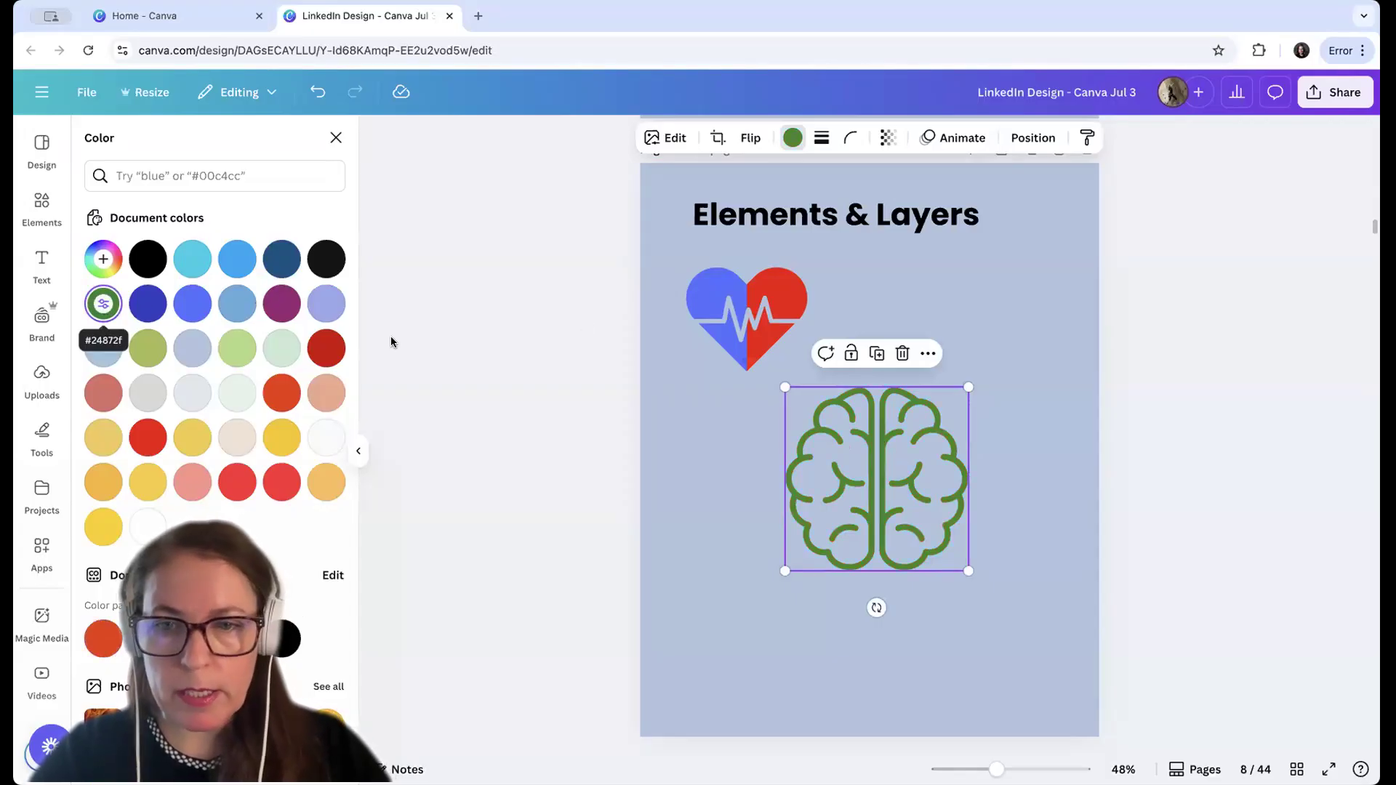
Crop the green brain copy down to its right half, keeping it aligned over the orange-red original
double_click(861, 477)
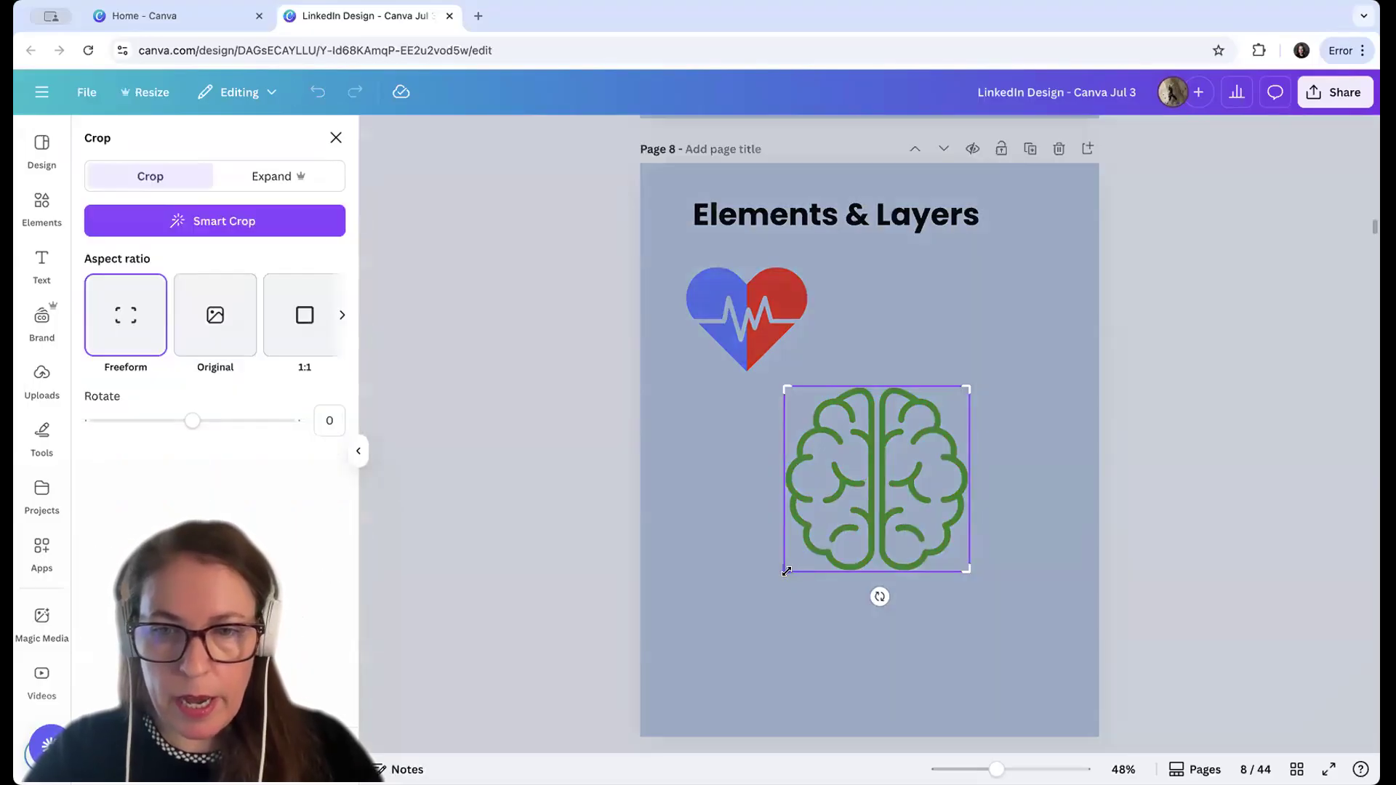
left_click_drag(789, 572, 876, 575)
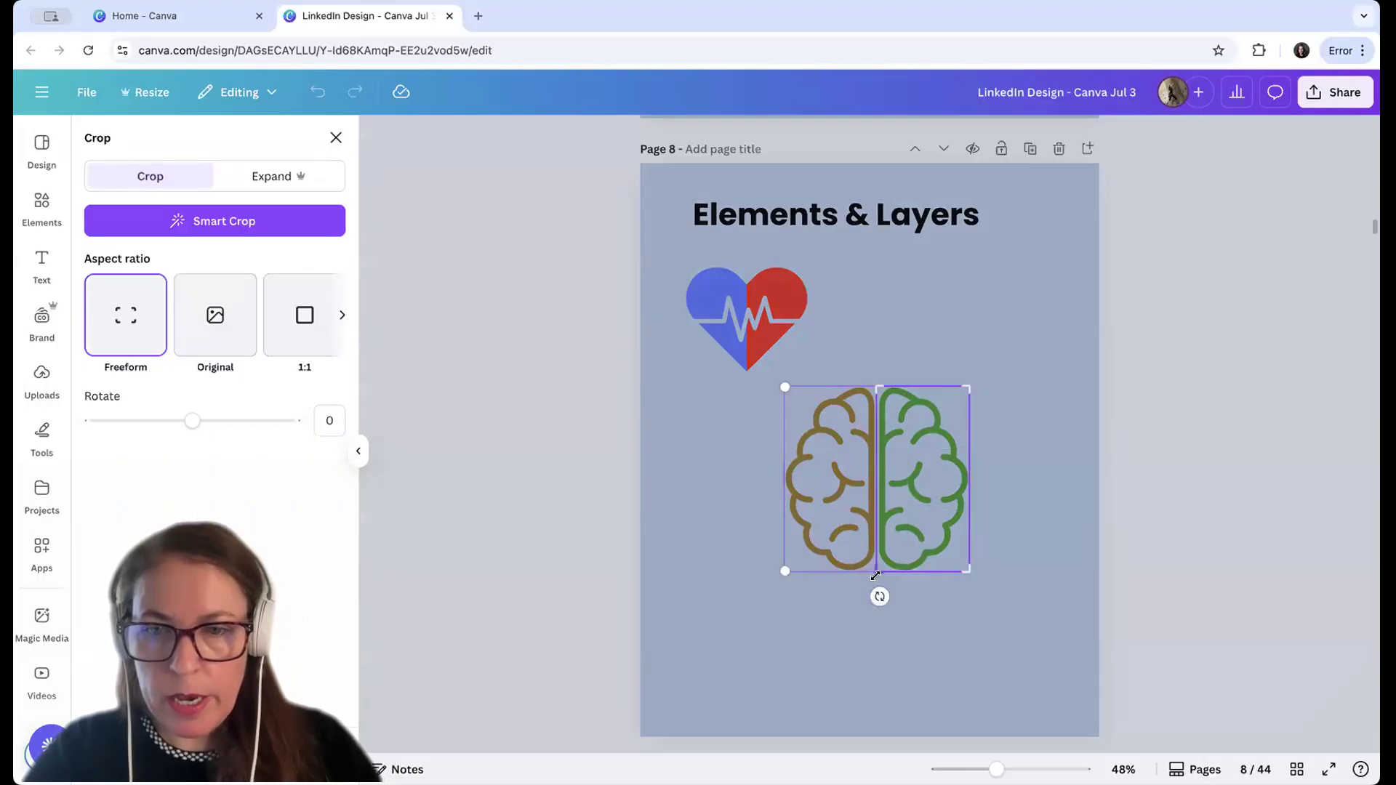
left_click(932, 631)
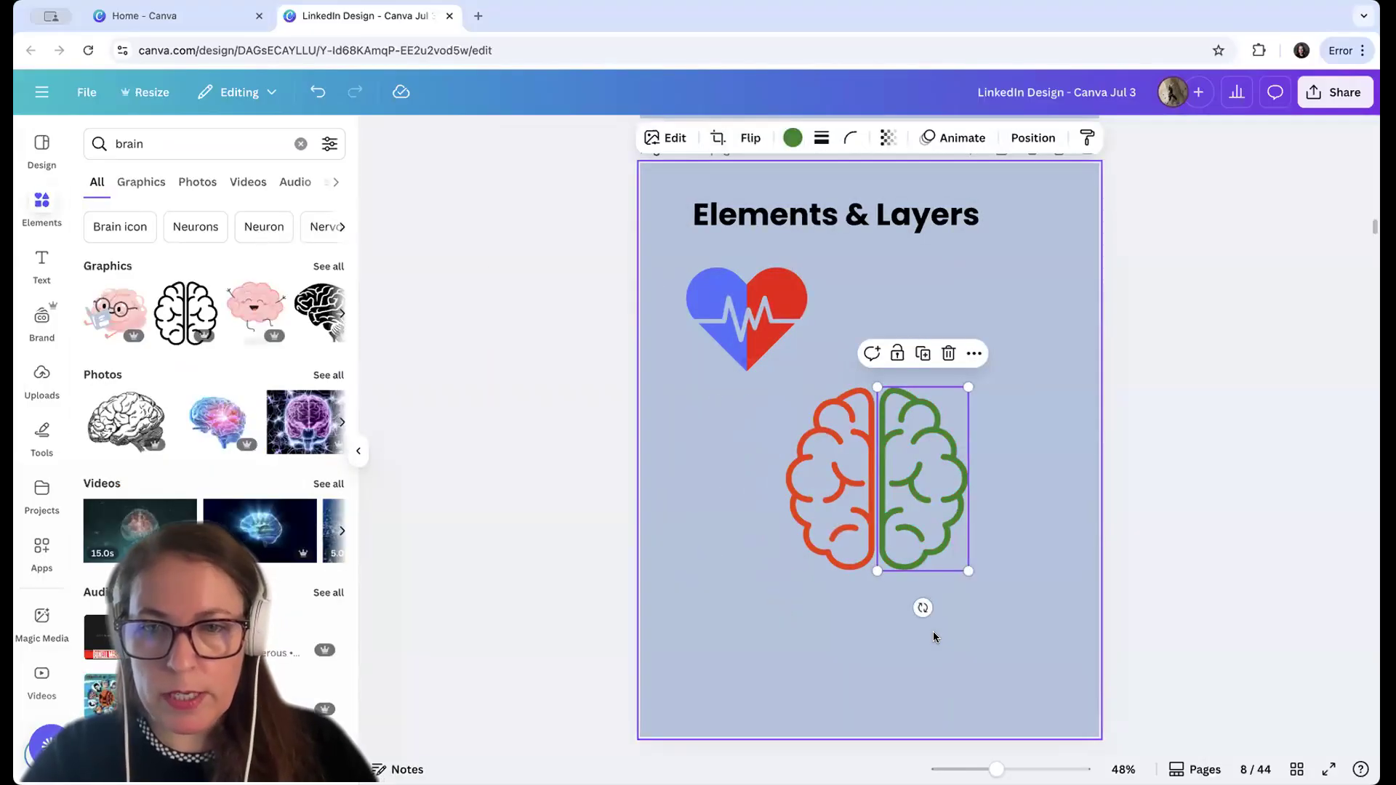
left_click(1028, 553)
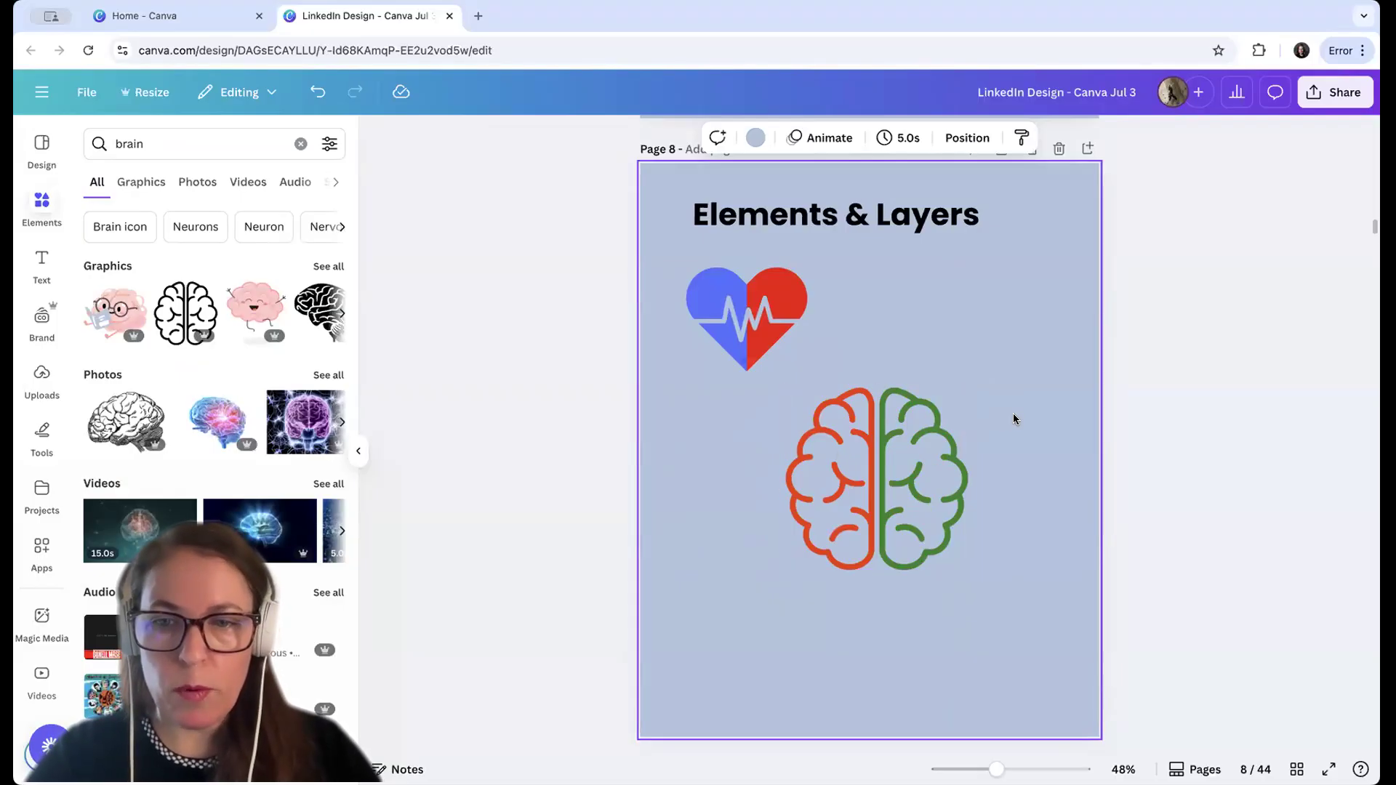
left_click(914, 455)
mouse_move(902, 462)
left_mouse_down()
mouse_move(930, 458)
mouse_move(917, 460)
left_mouse_up()
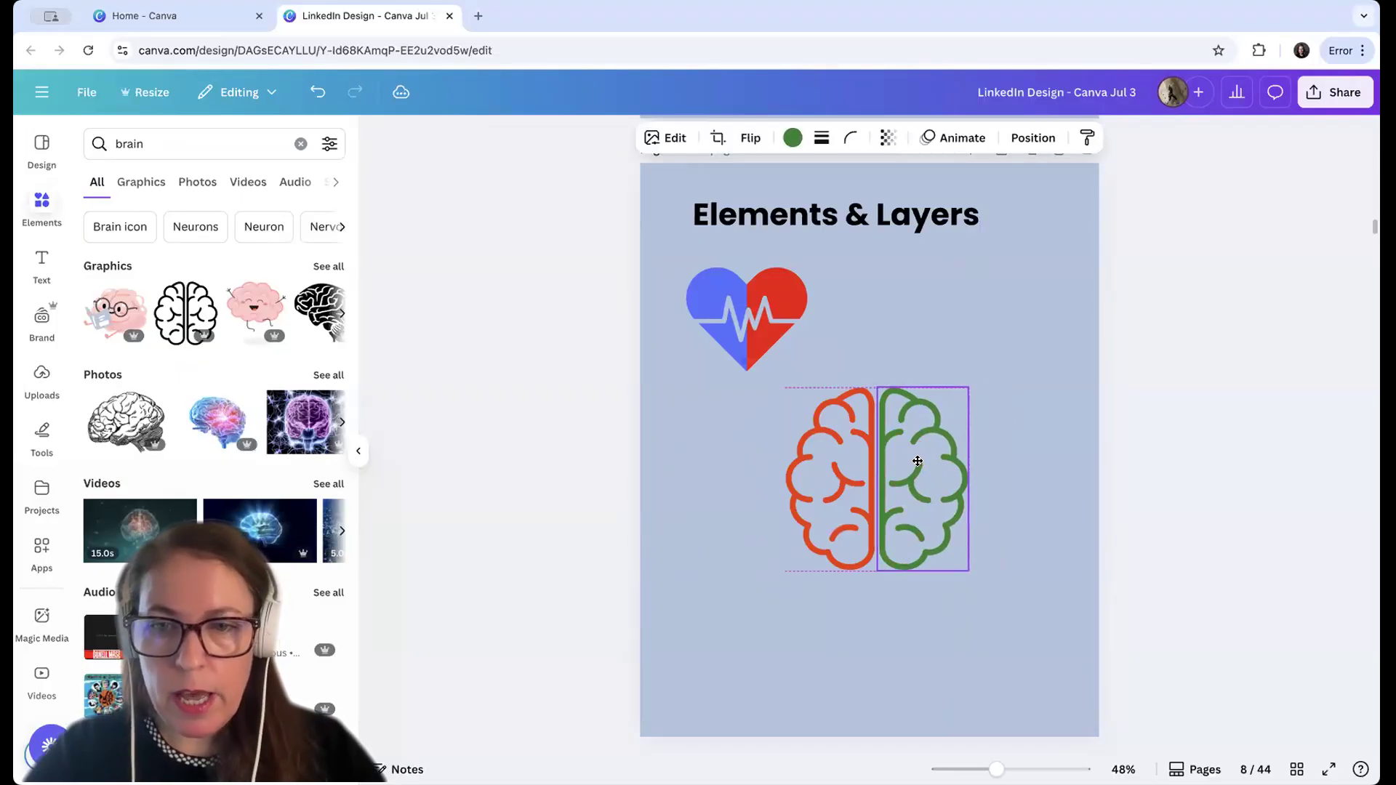
left_click(1000, 465)
Send the green half-brain one layer backward
left_click(920, 472)
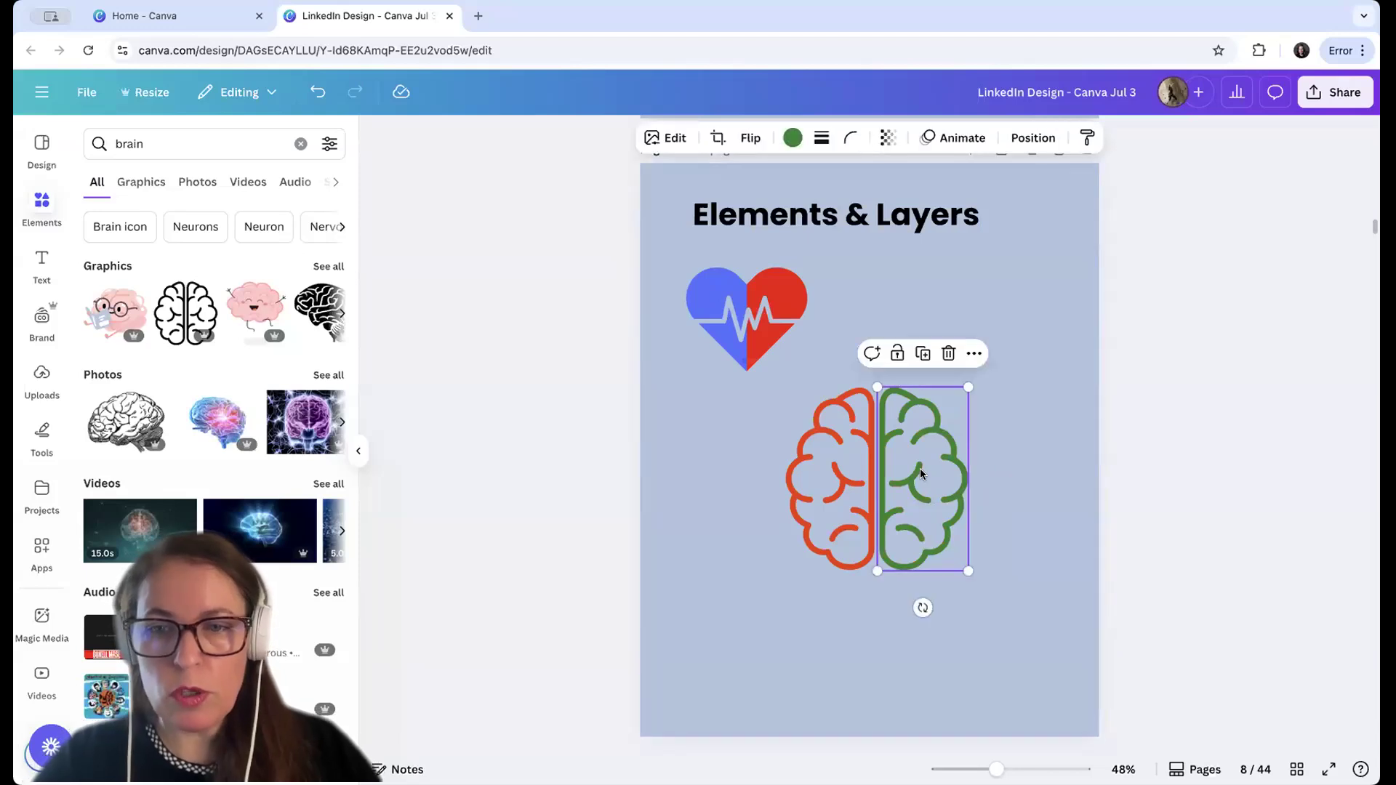
left_click(975, 354)
mouse_move(1014, 567)
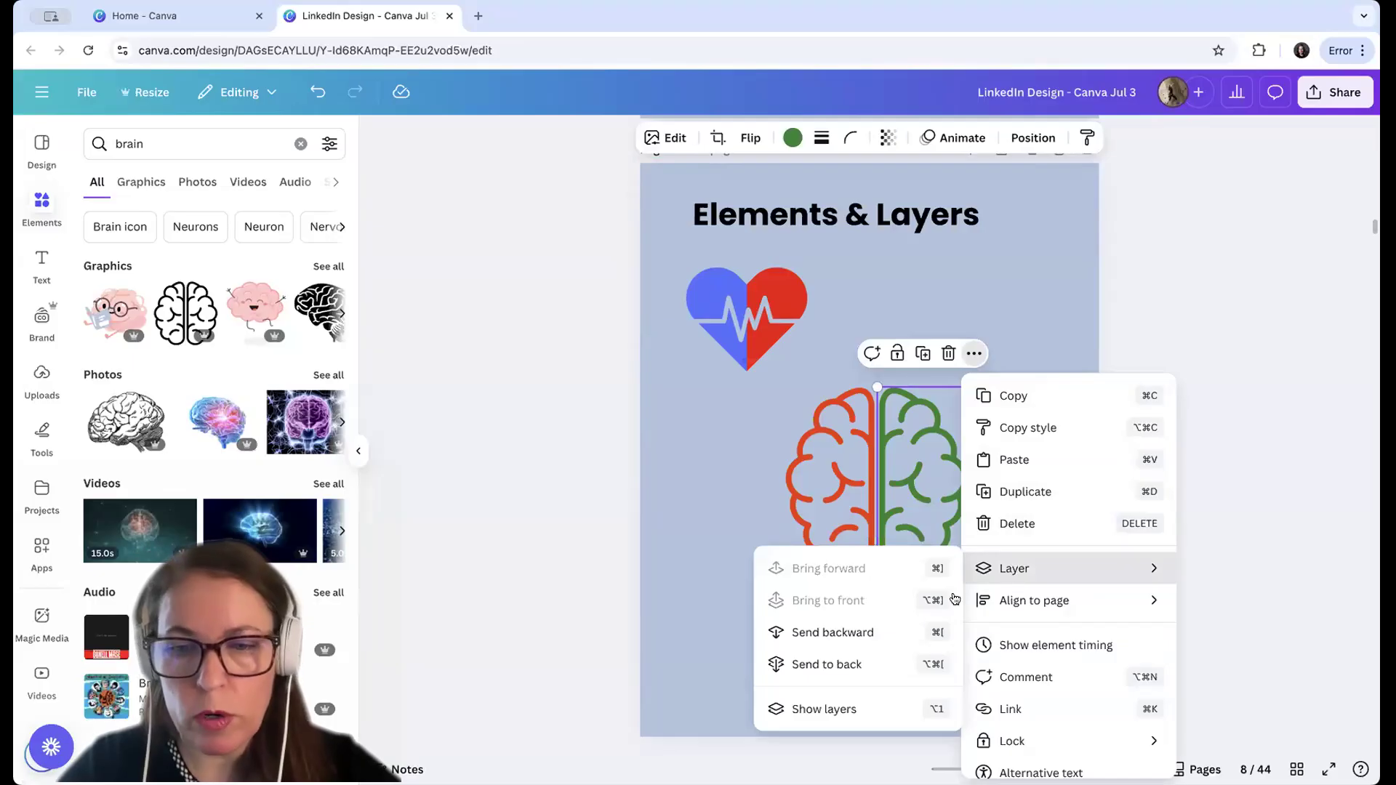
left_click(878, 628)
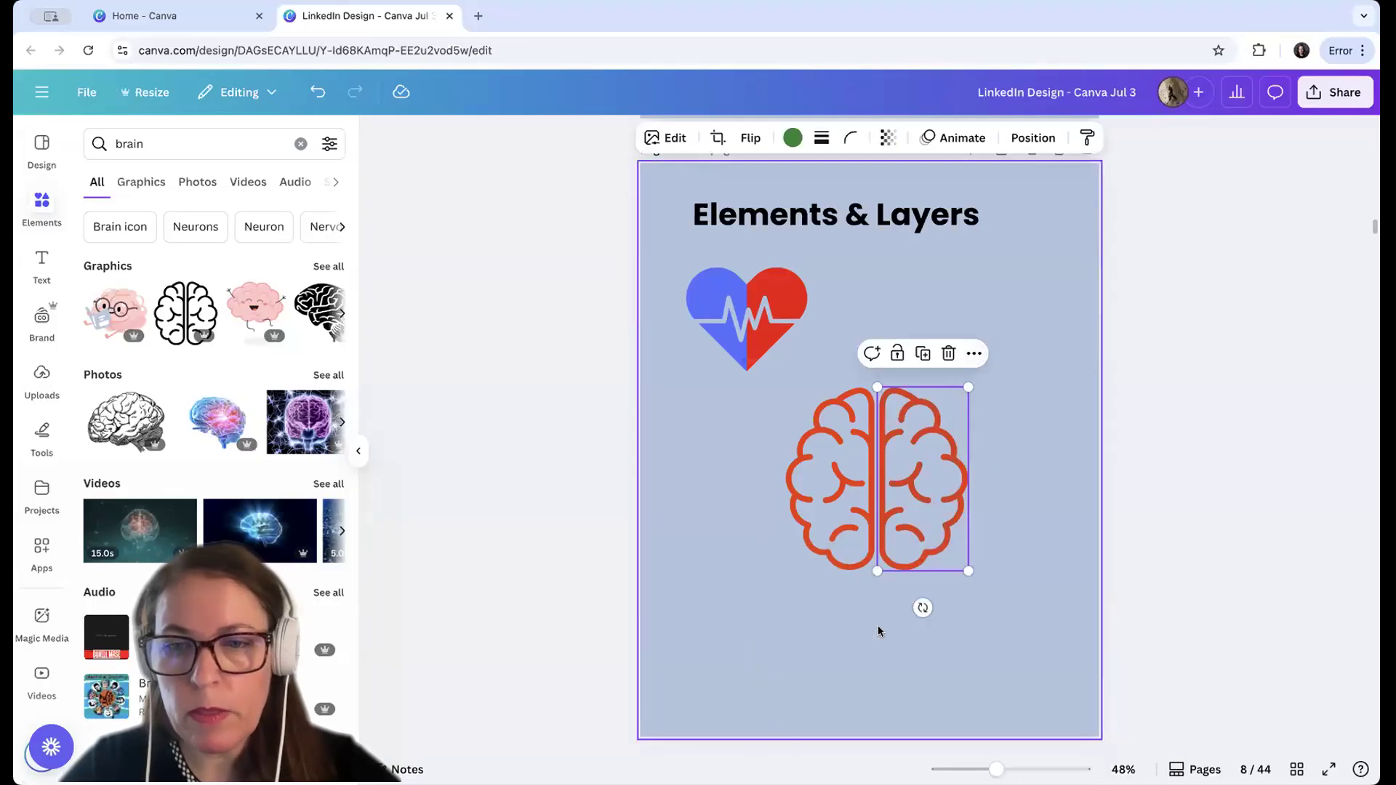
left_click(1005, 562)
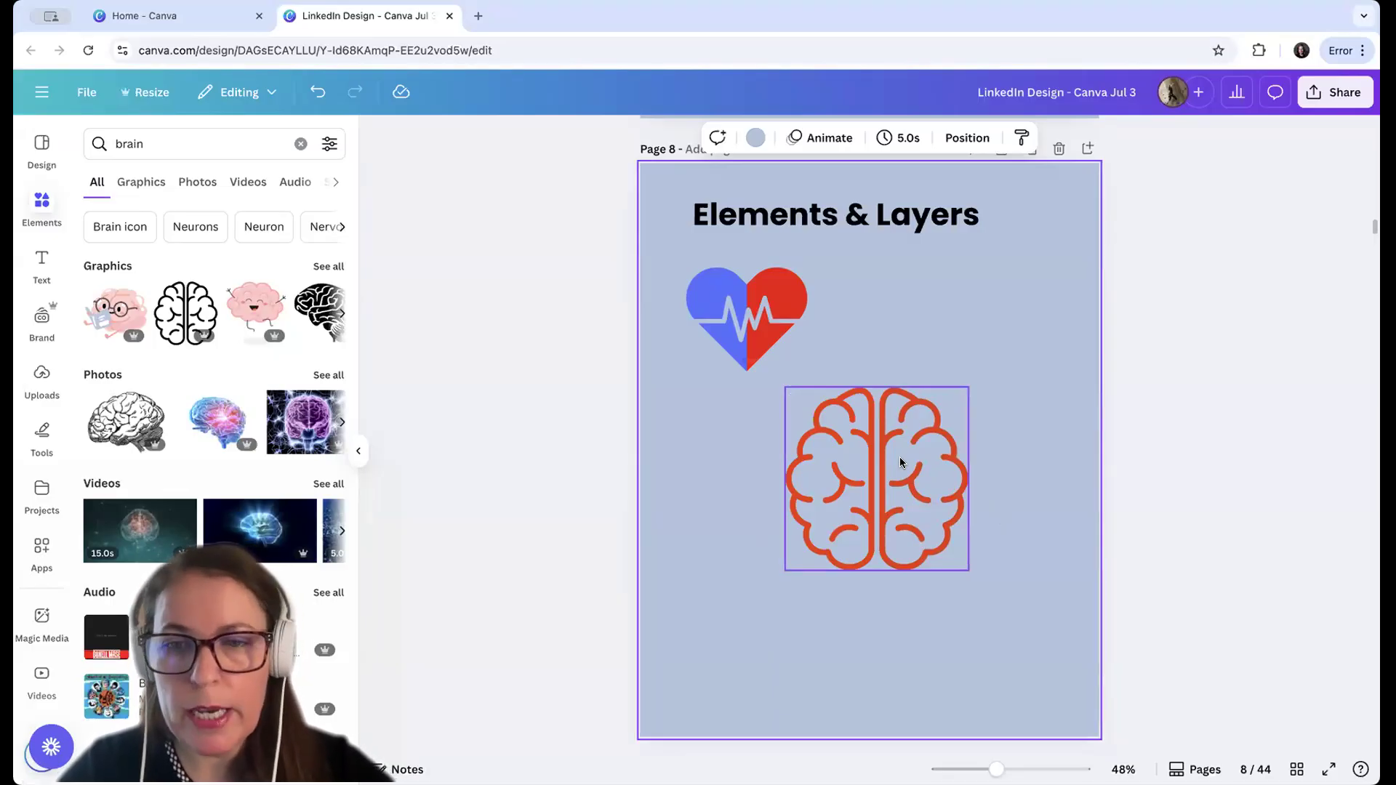
Reorder the page's layers so the green half-brain sits directly above the full orange-red brain
left_click(966, 140)
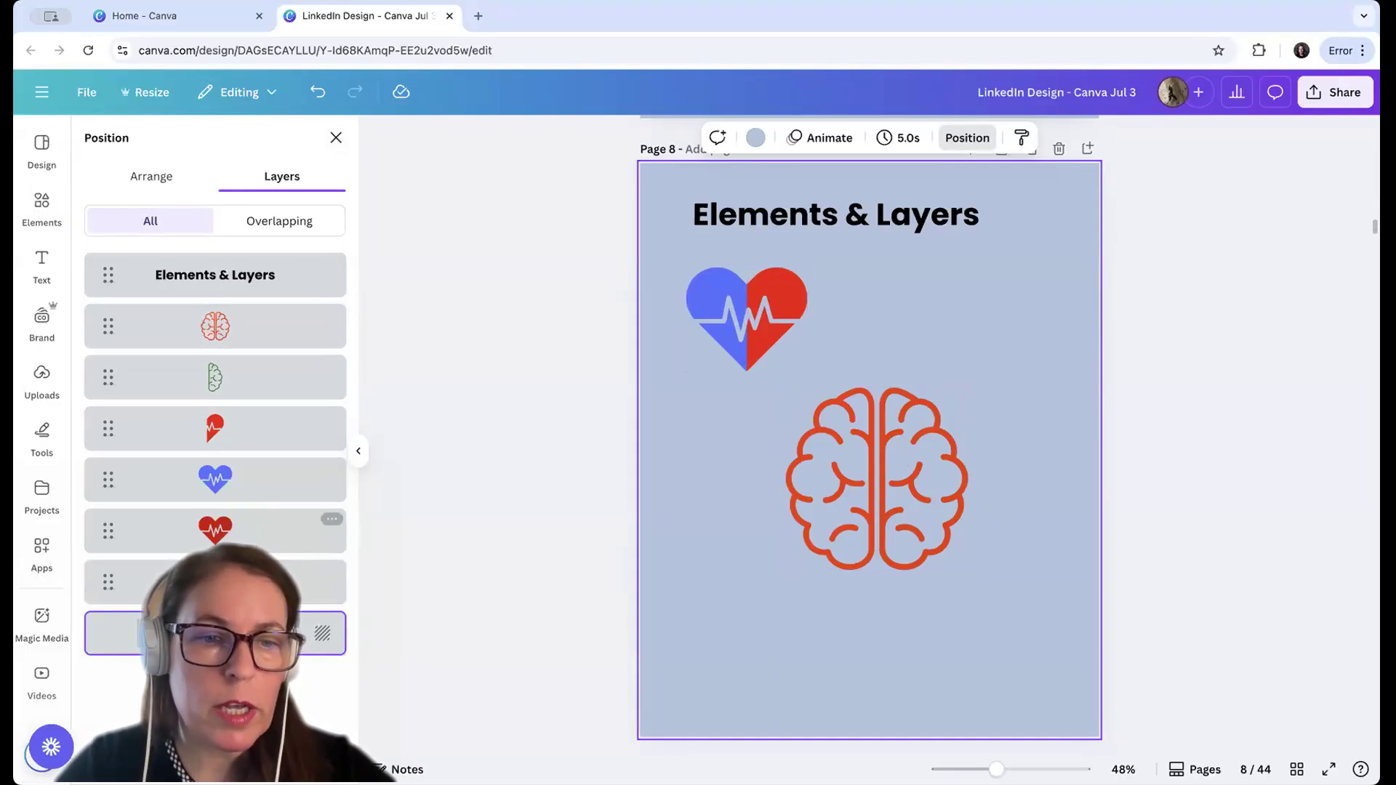
left_click(214, 373)
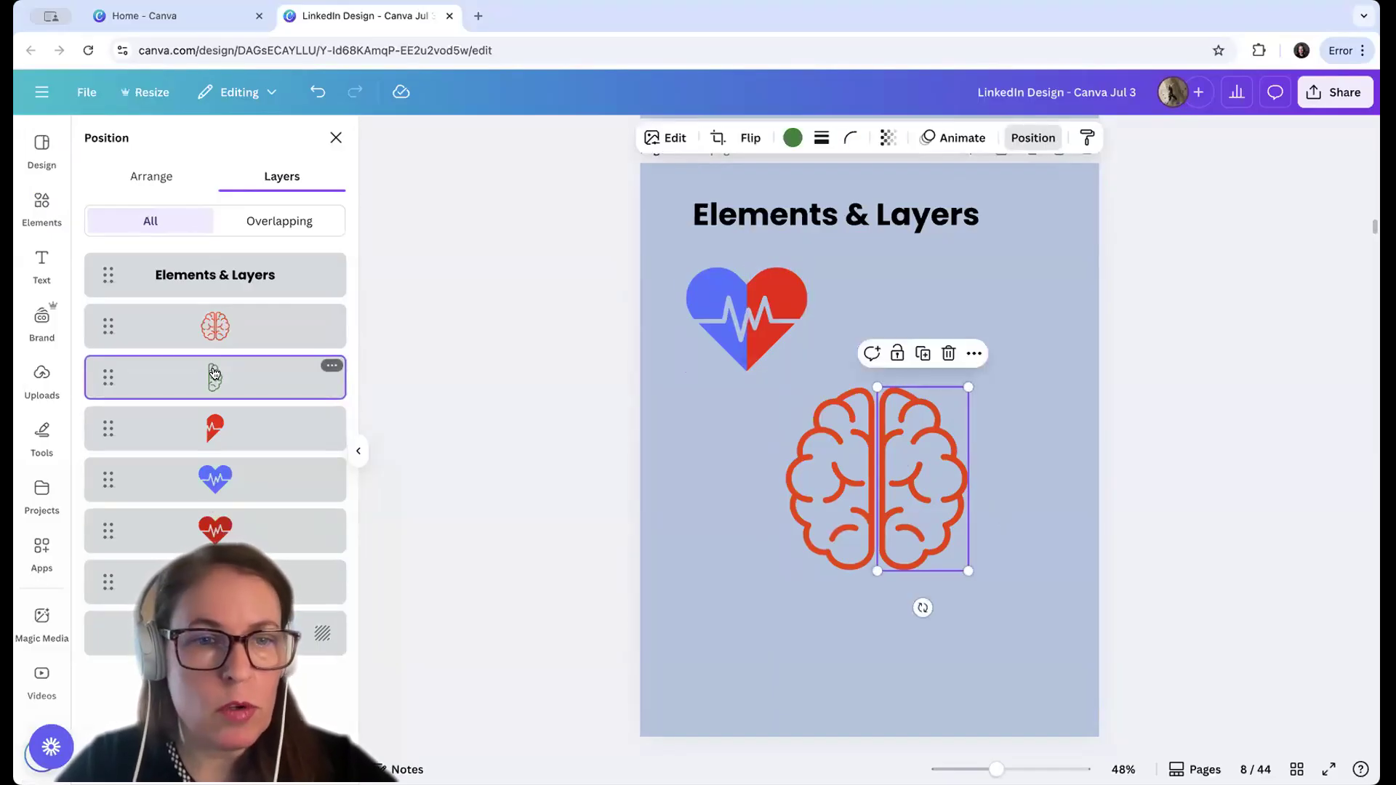
left_click_drag(215, 374, 221, 296)
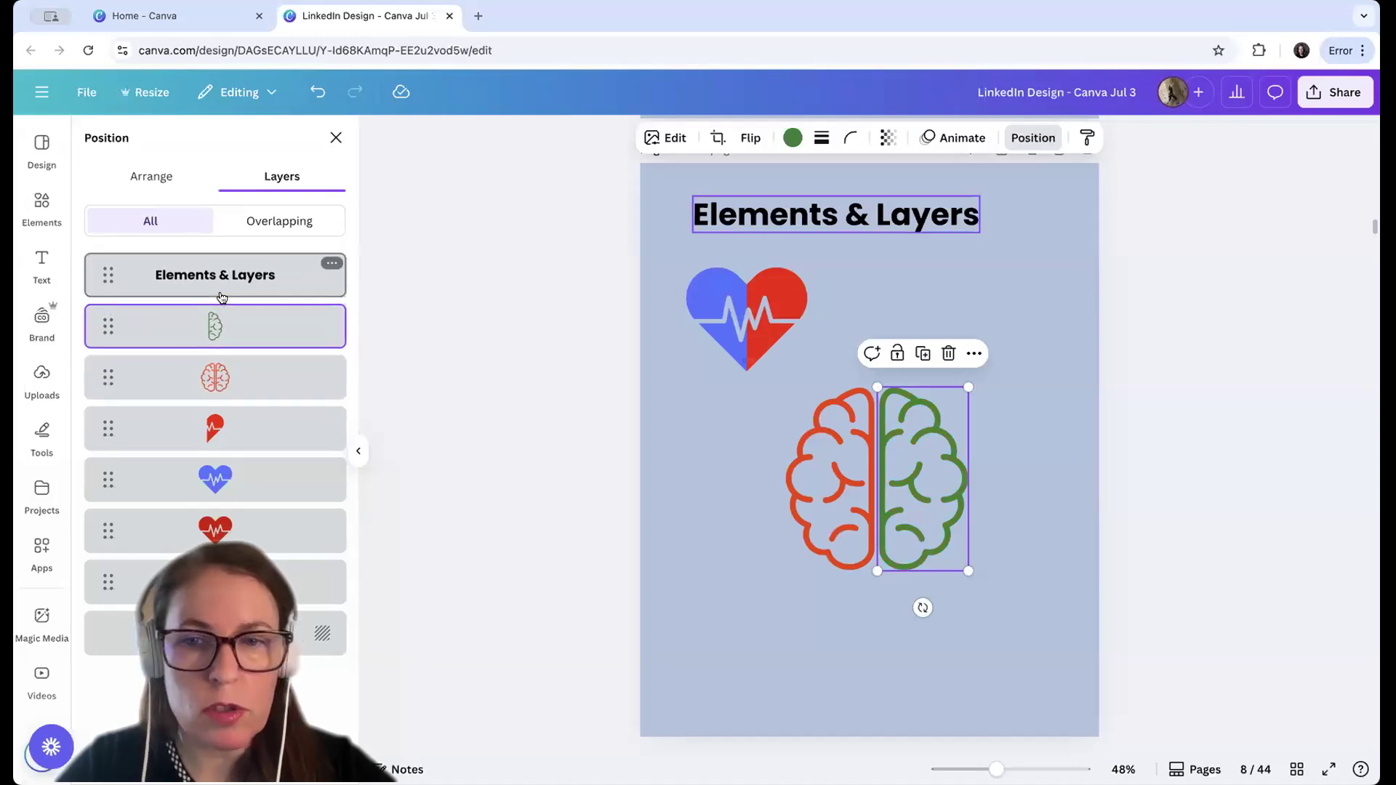
left_click(732, 561)
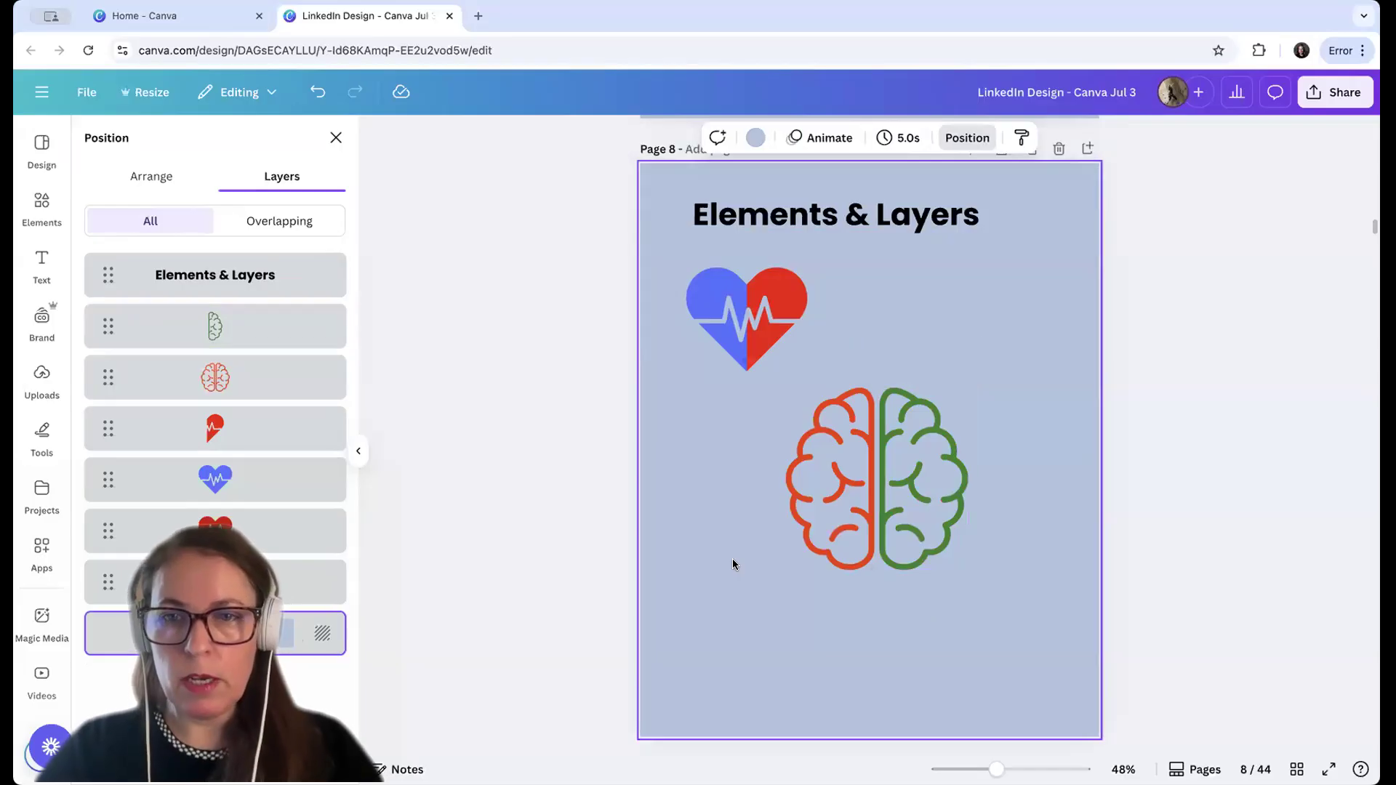
Go to the "How to use frames" page and search the elements for "frames"
scroll(732, 564, "down", 10)
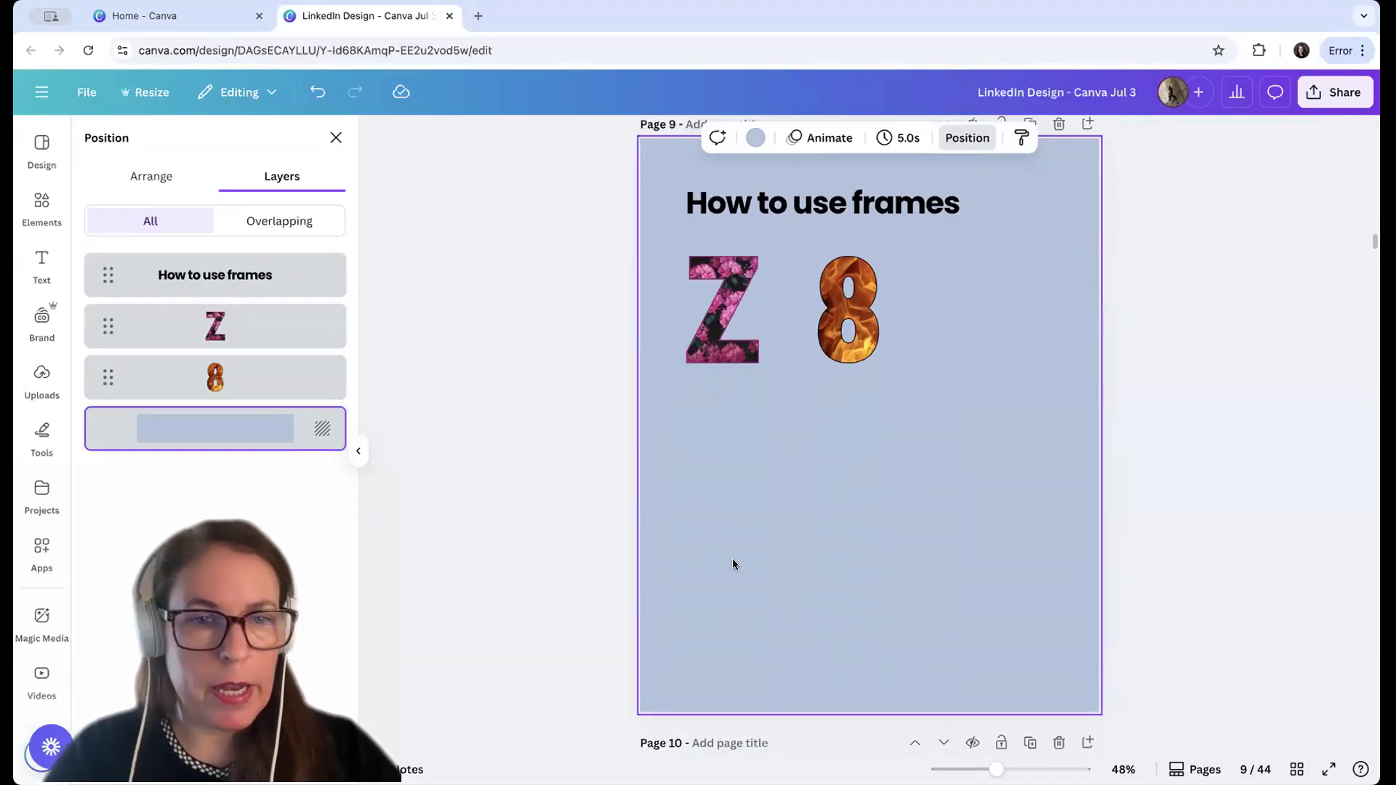
left_click(471, 499)
left_click(359, 451)
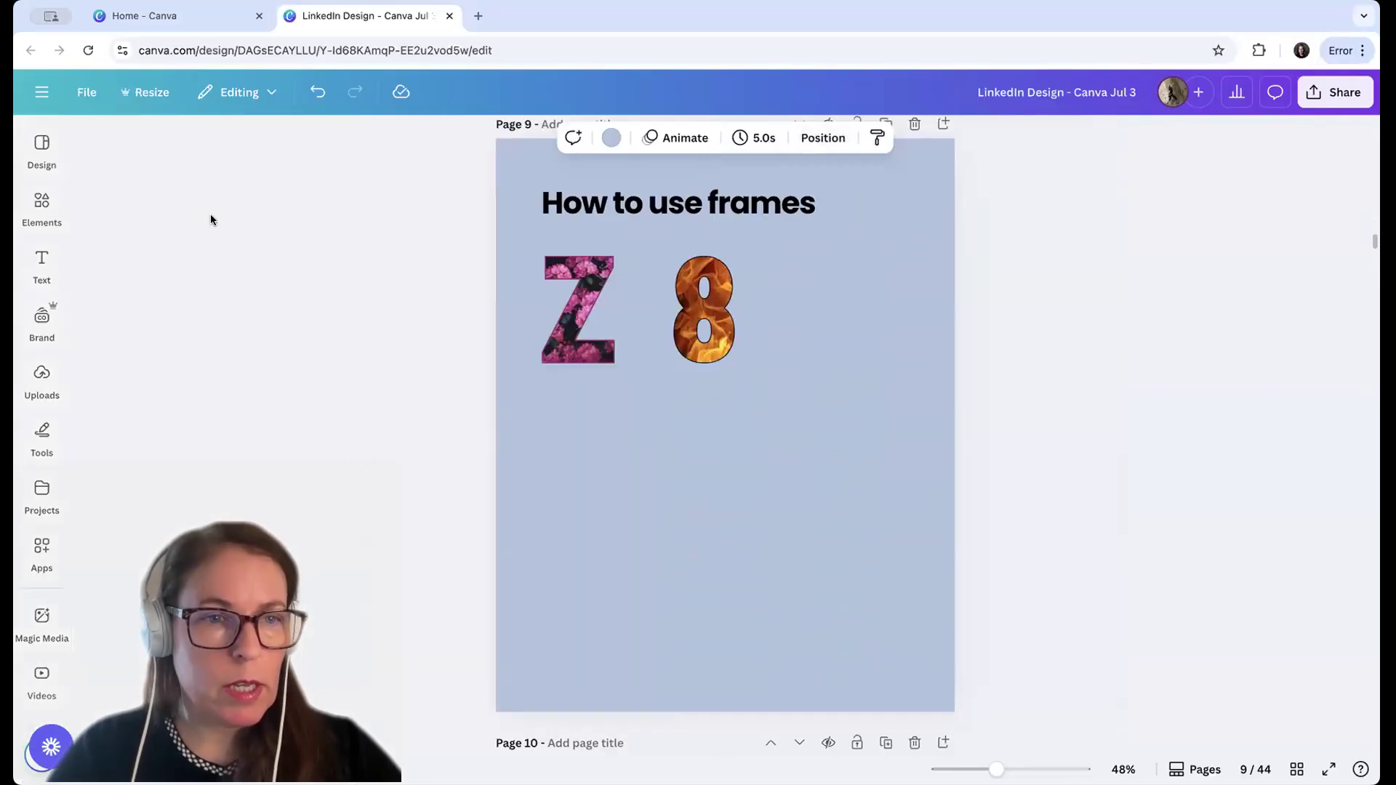
left_click(42, 202)
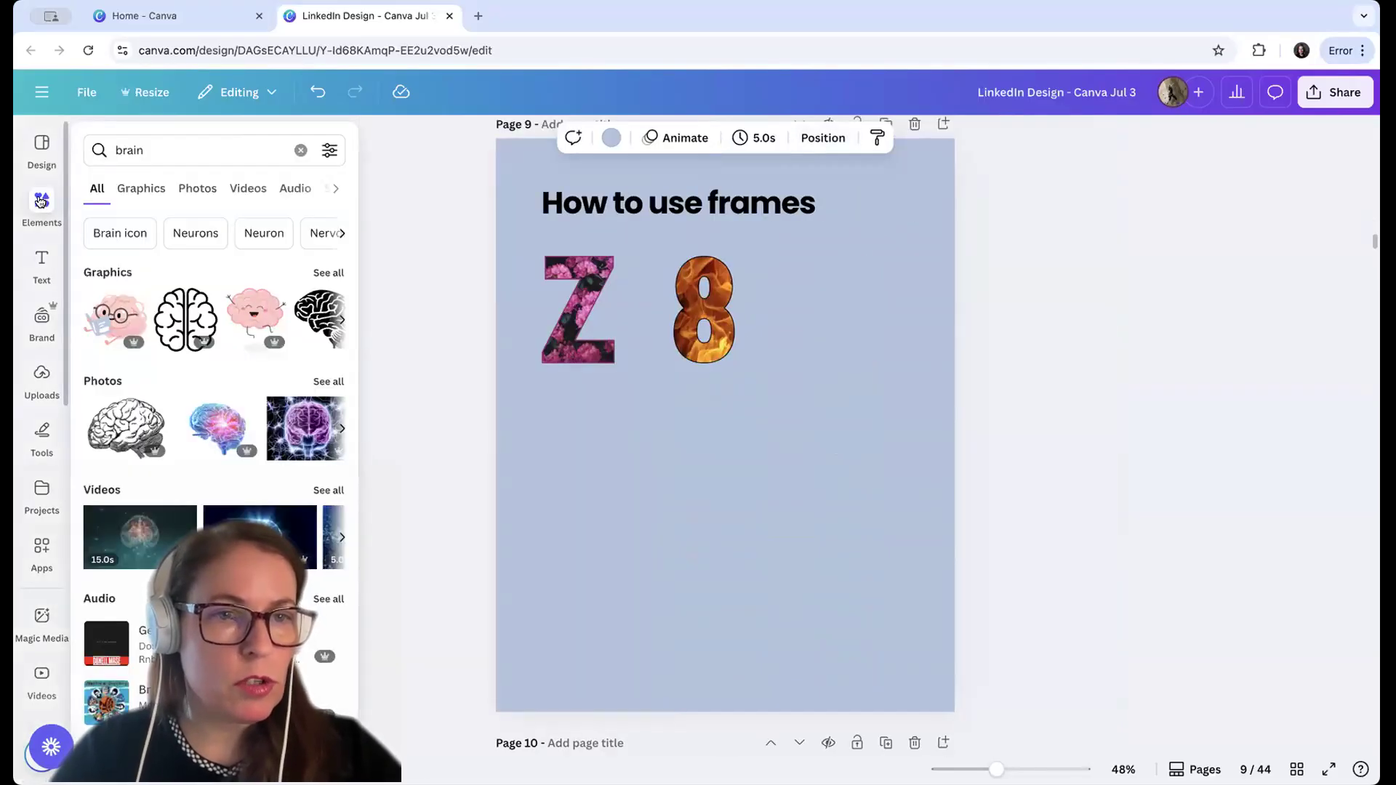
left_click(301, 150)
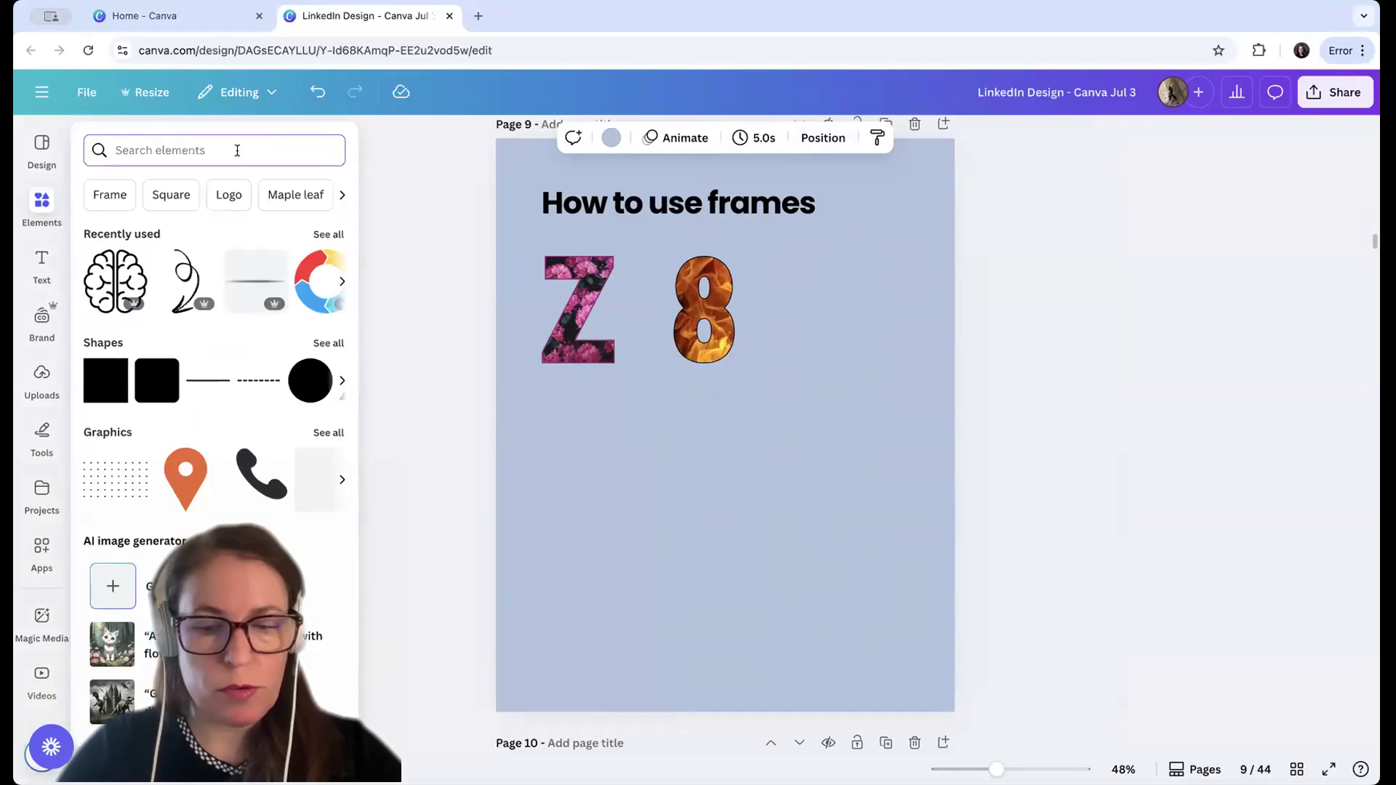
type("frames")
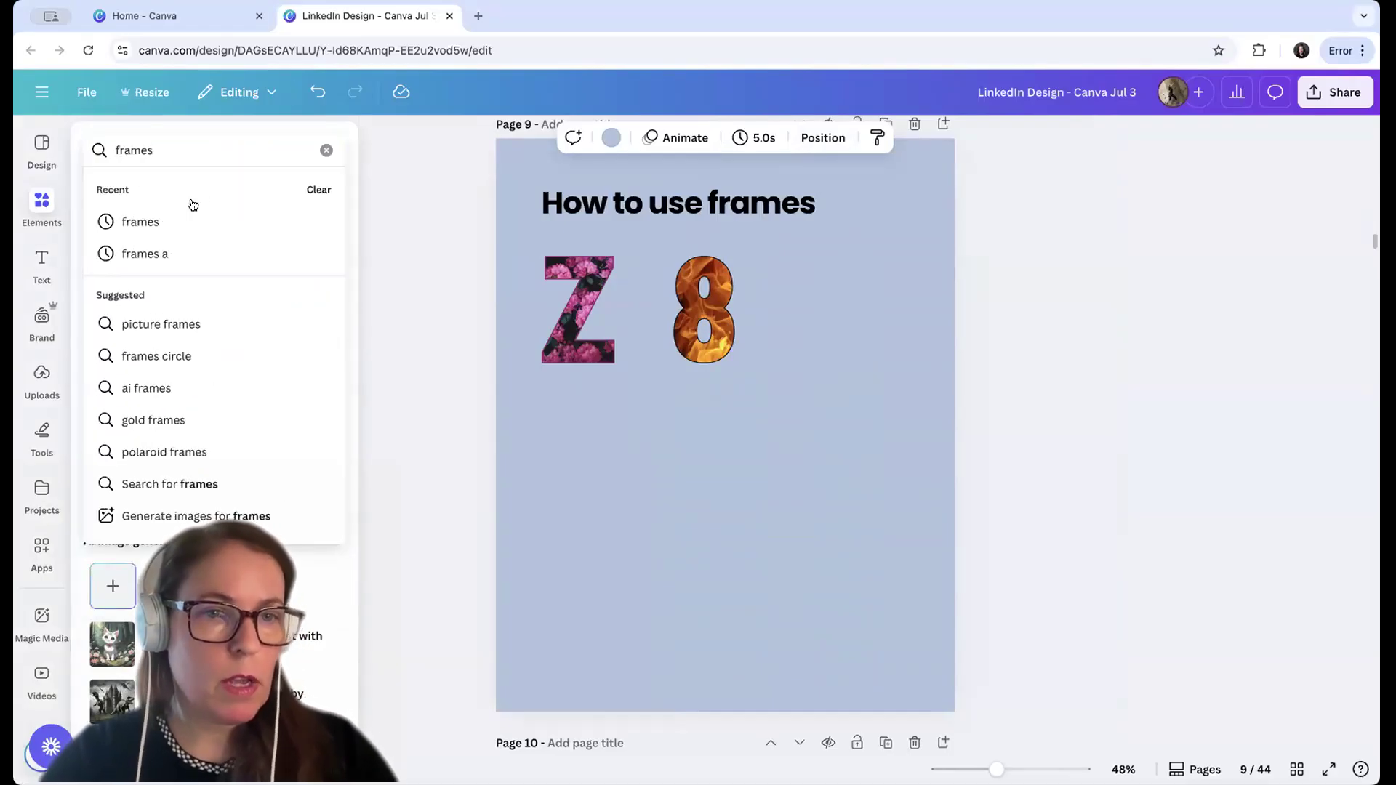
left_click(171, 220)
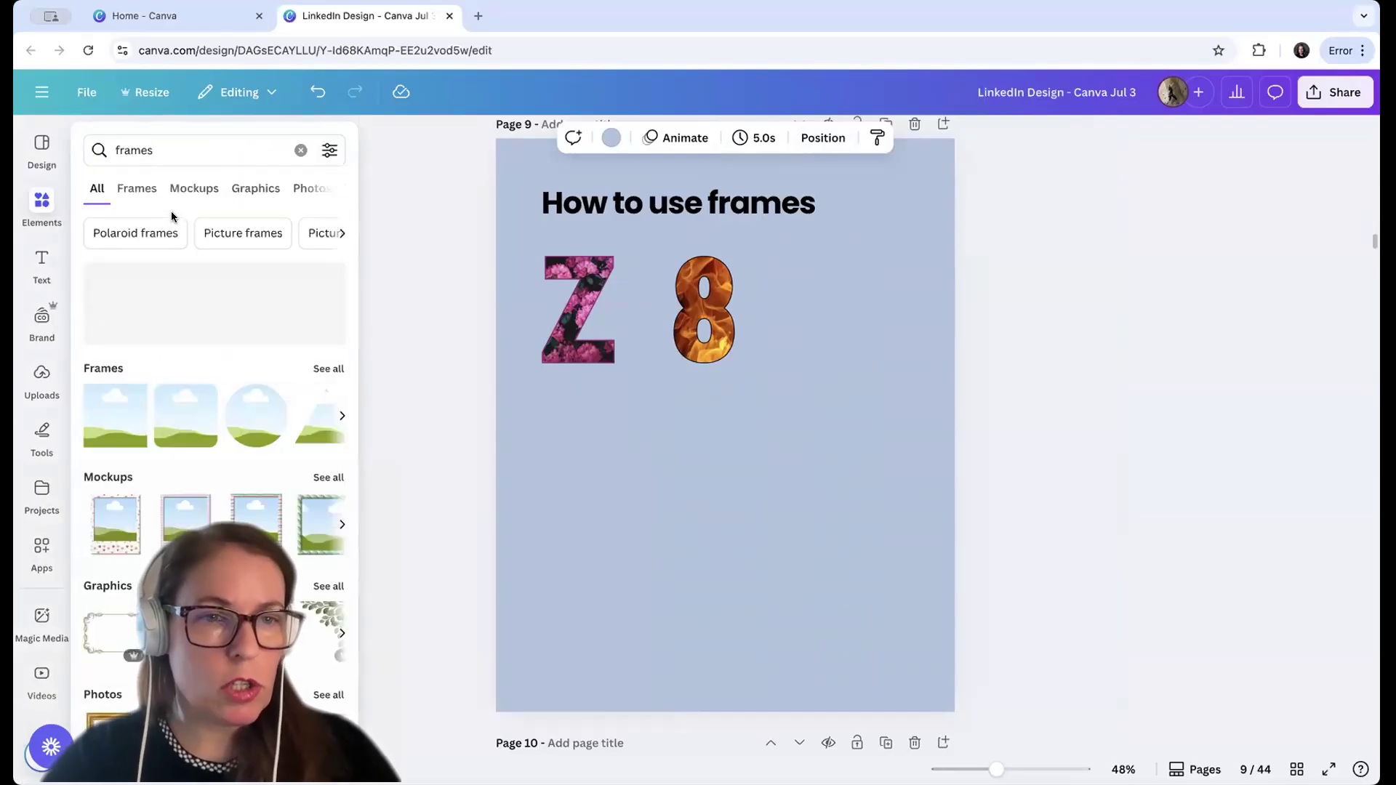
Insert the wide torn-paper frame from the full set of frames and place it below the Z and 8 letter frames
left_click(323, 367)
scroll(278, 443, "down", 5)
scroll(279, 450, "down", 8)
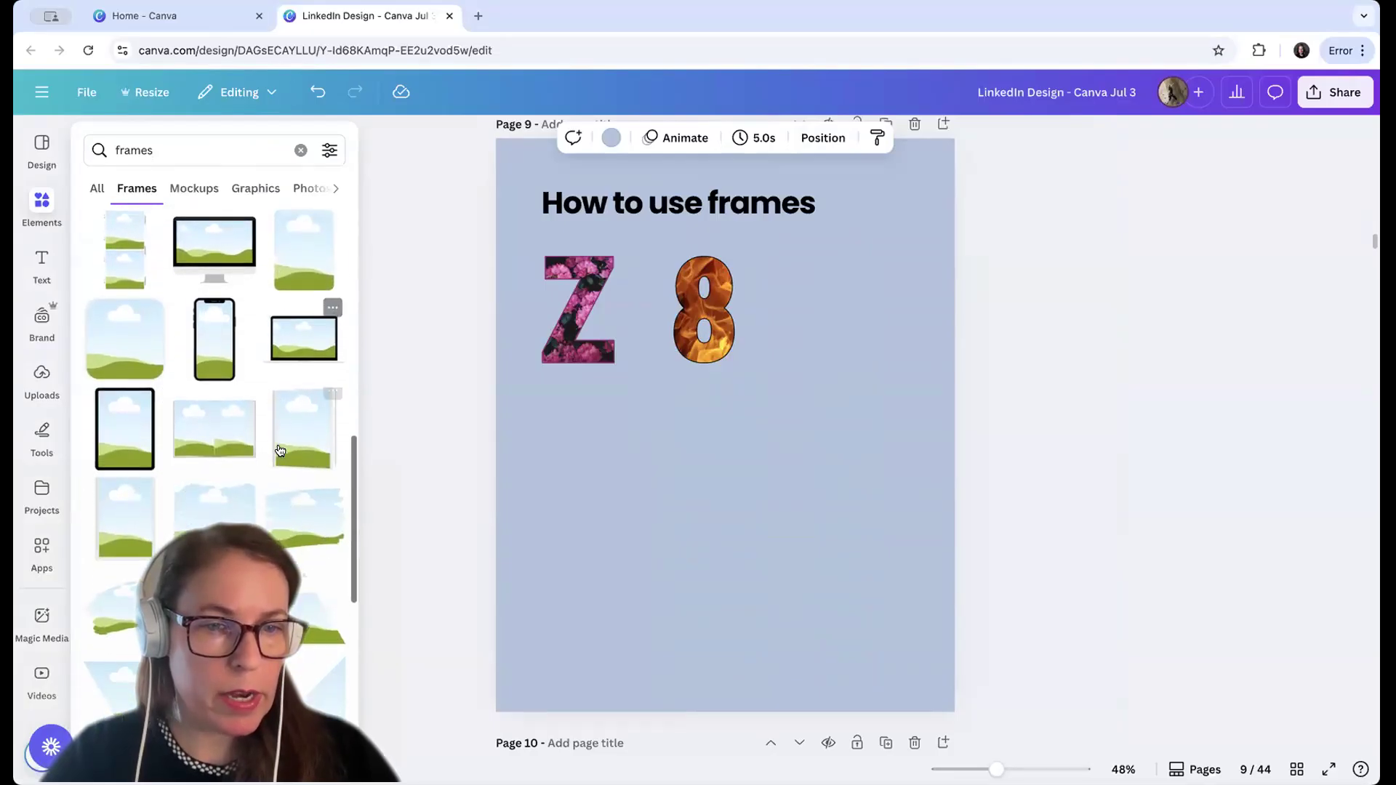
scroll(278, 450, "down", 3)
left_click(214, 425)
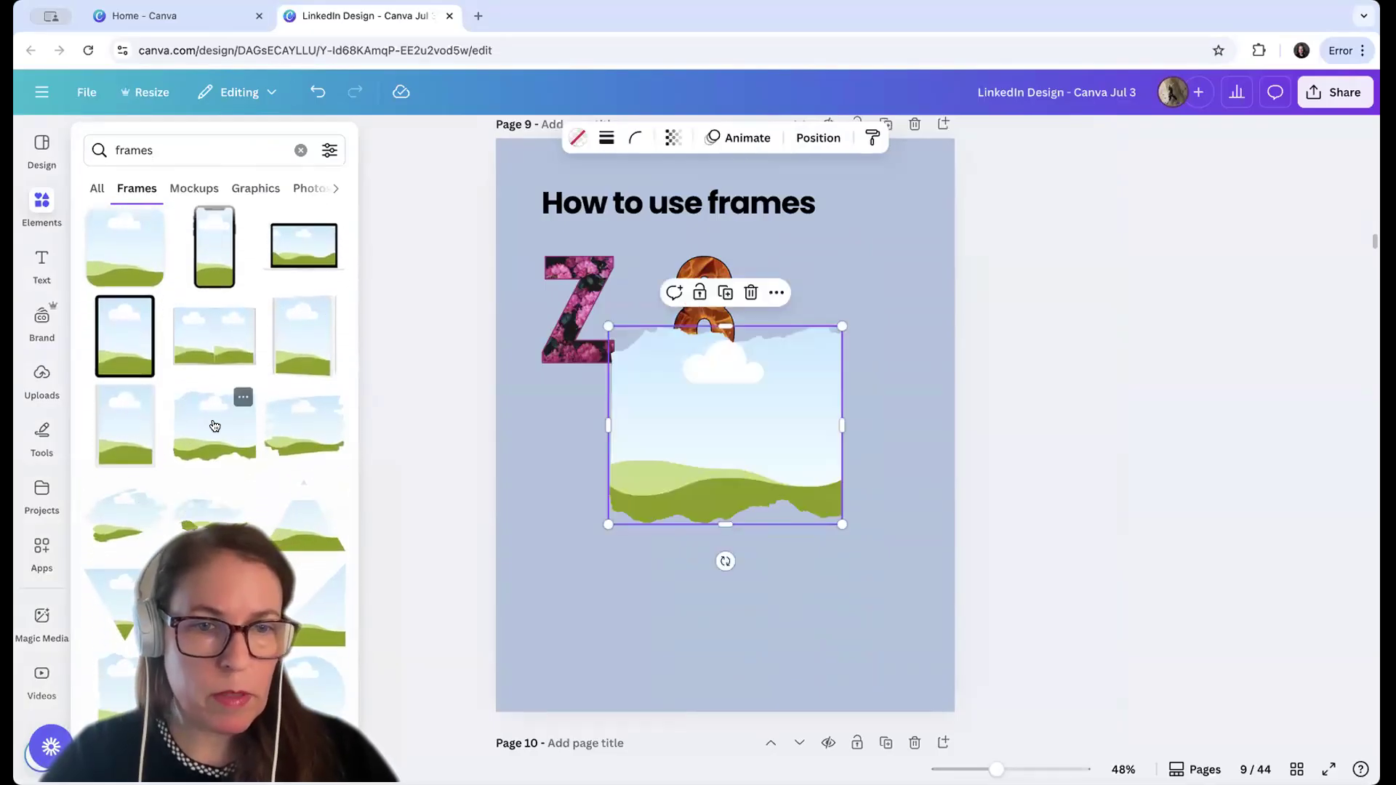
left_click_drag(721, 383, 748, 469)
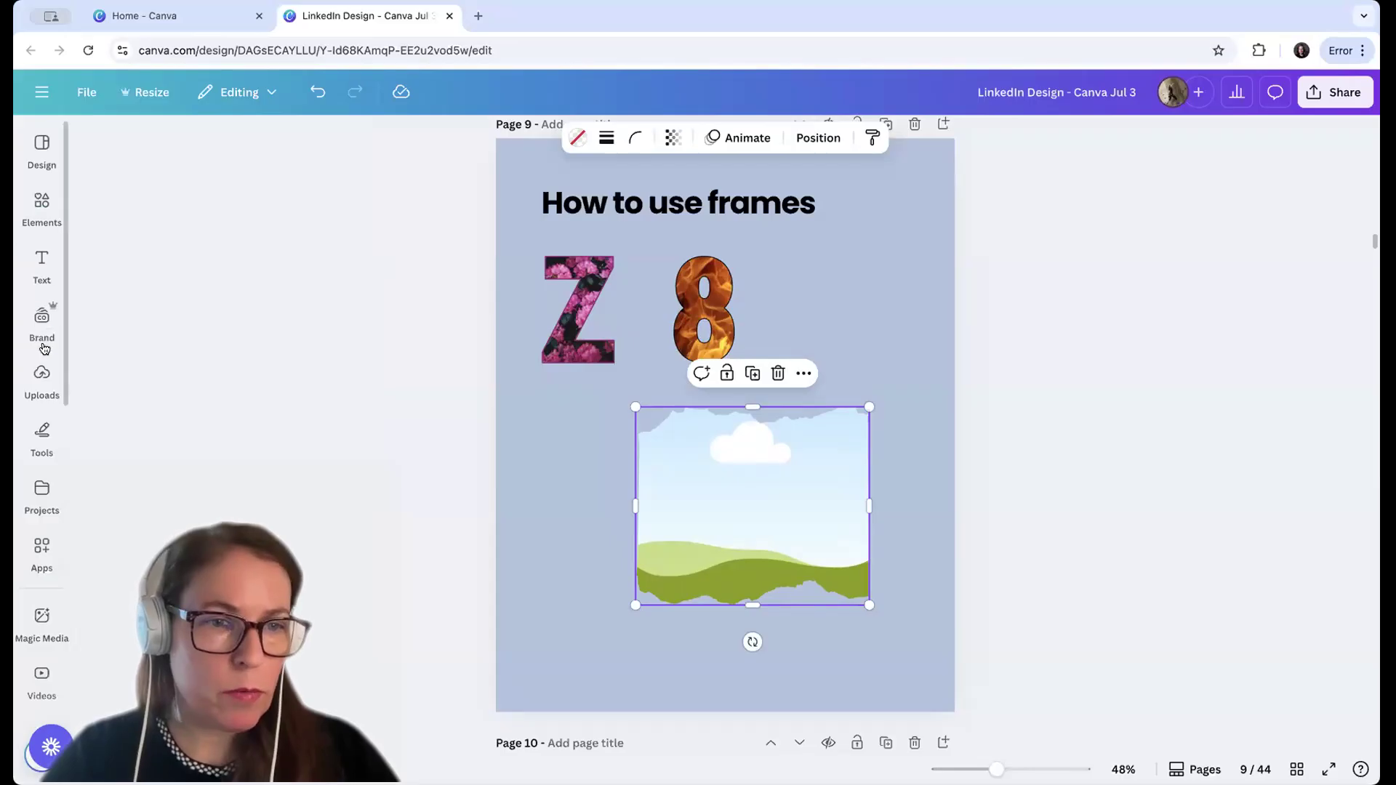
Fill the torn-paper frame with the uploaded sketch of a seated man facing four people, and shift the image slightly upward inside it
left_click(40, 375)
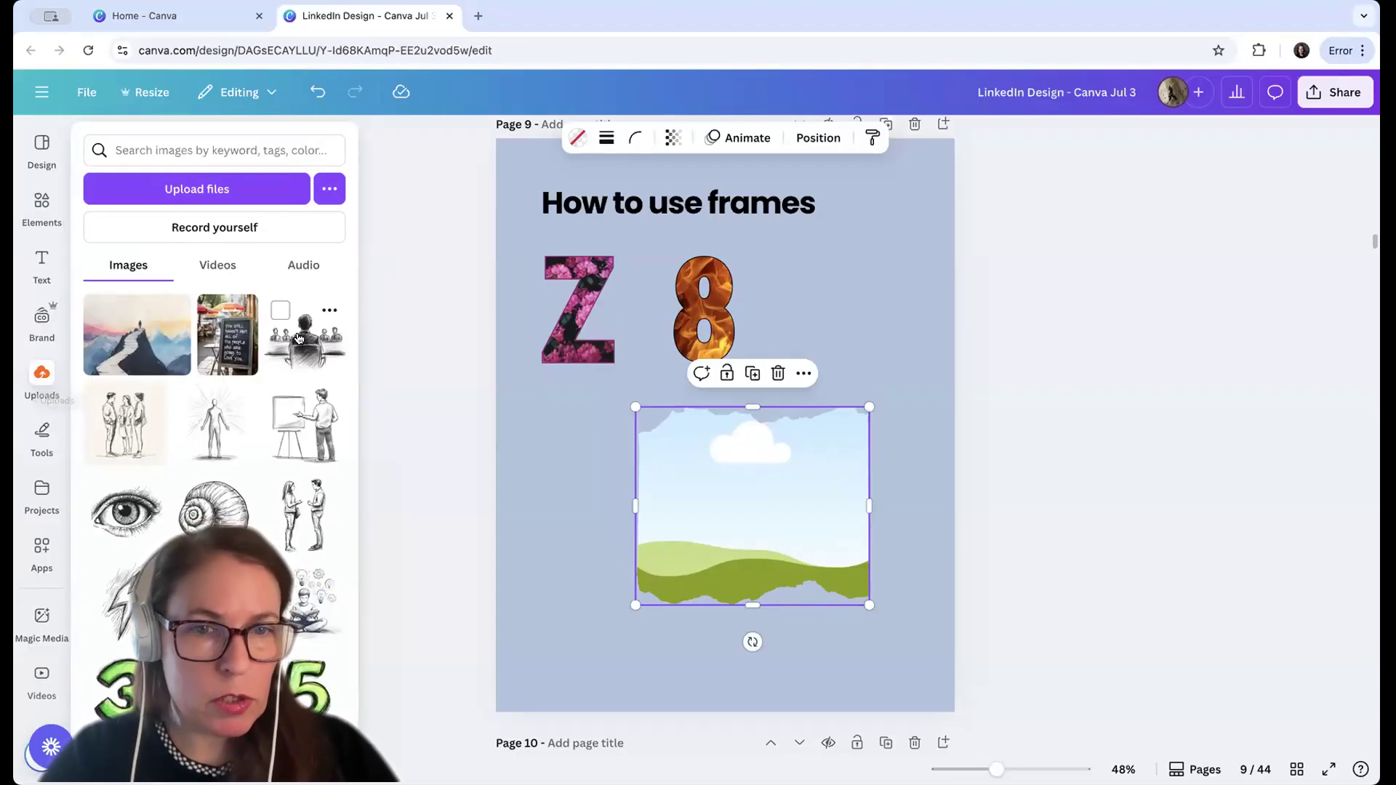
mouse_move(302, 336)
left_mouse_down()
mouse_move(596, 434)
mouse_move(708, 429)
left_mouse_up()
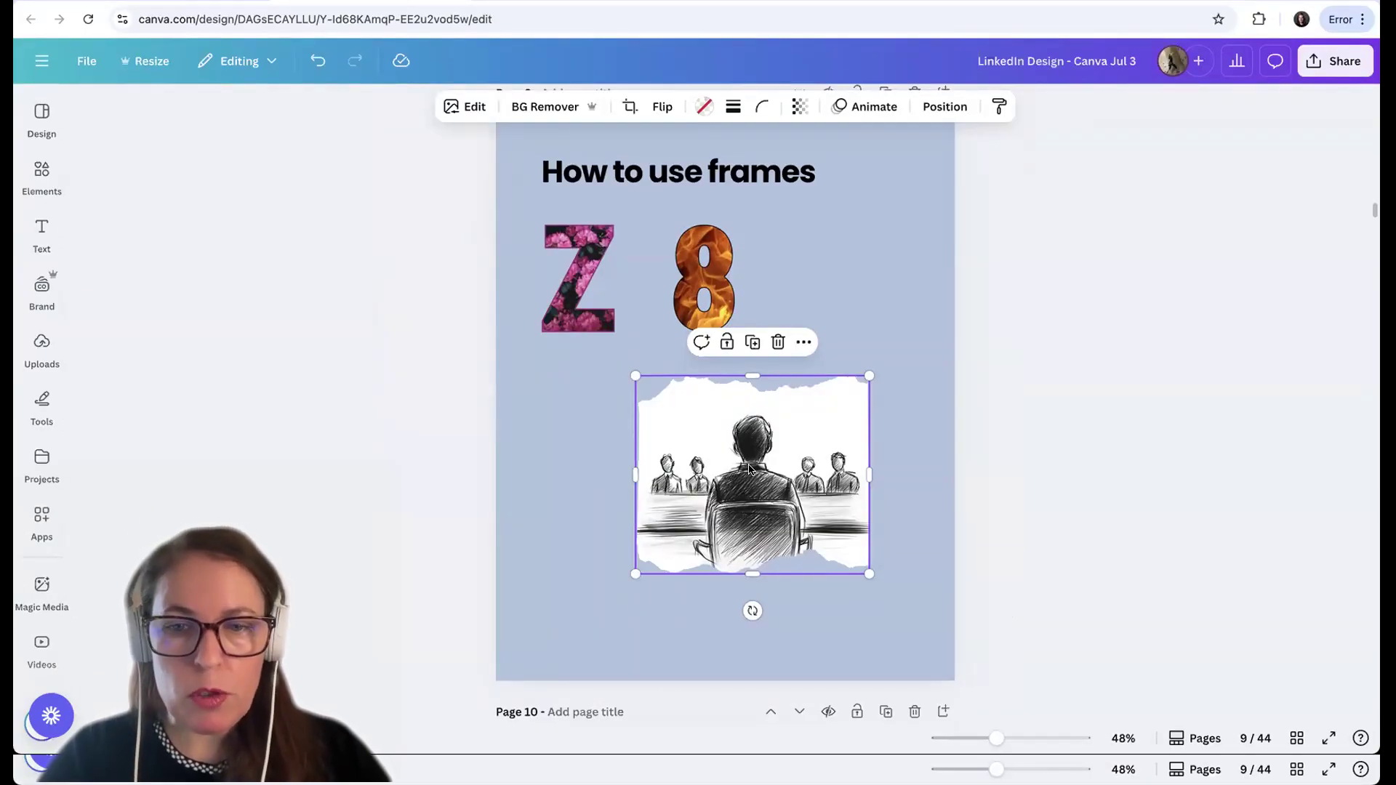
double_click(749, 468)
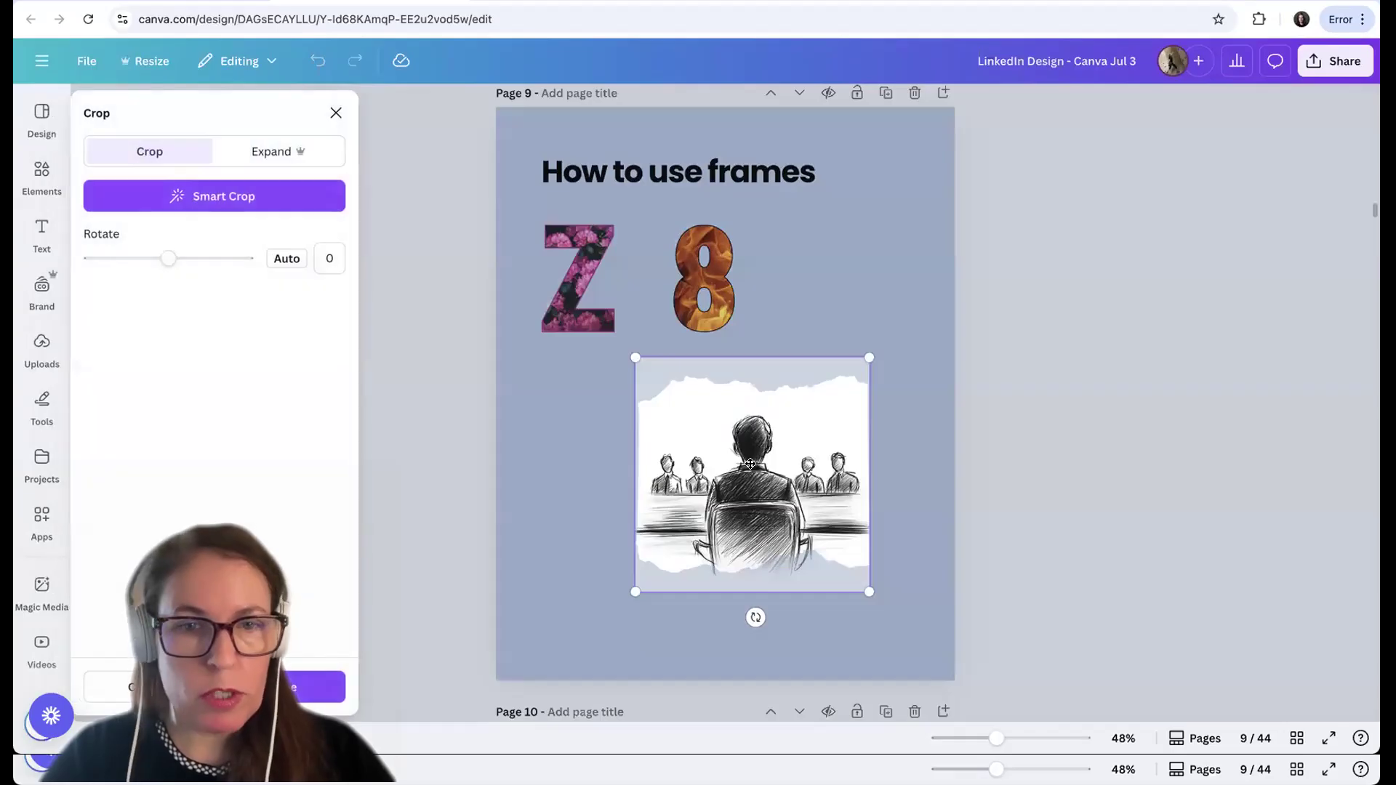
left_click_drag(749, 464, 751, 430)
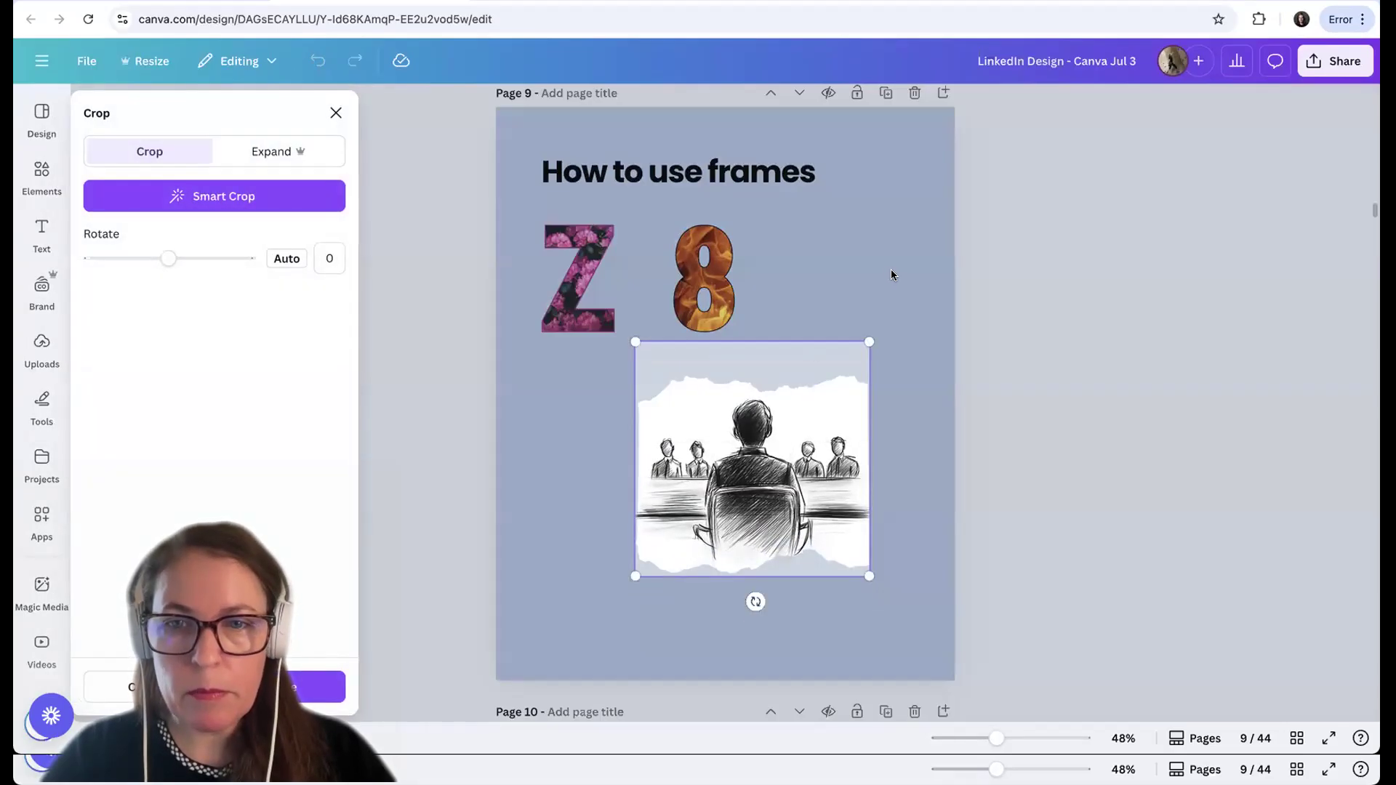
left_click(892, 275)
left_click(904, 310)
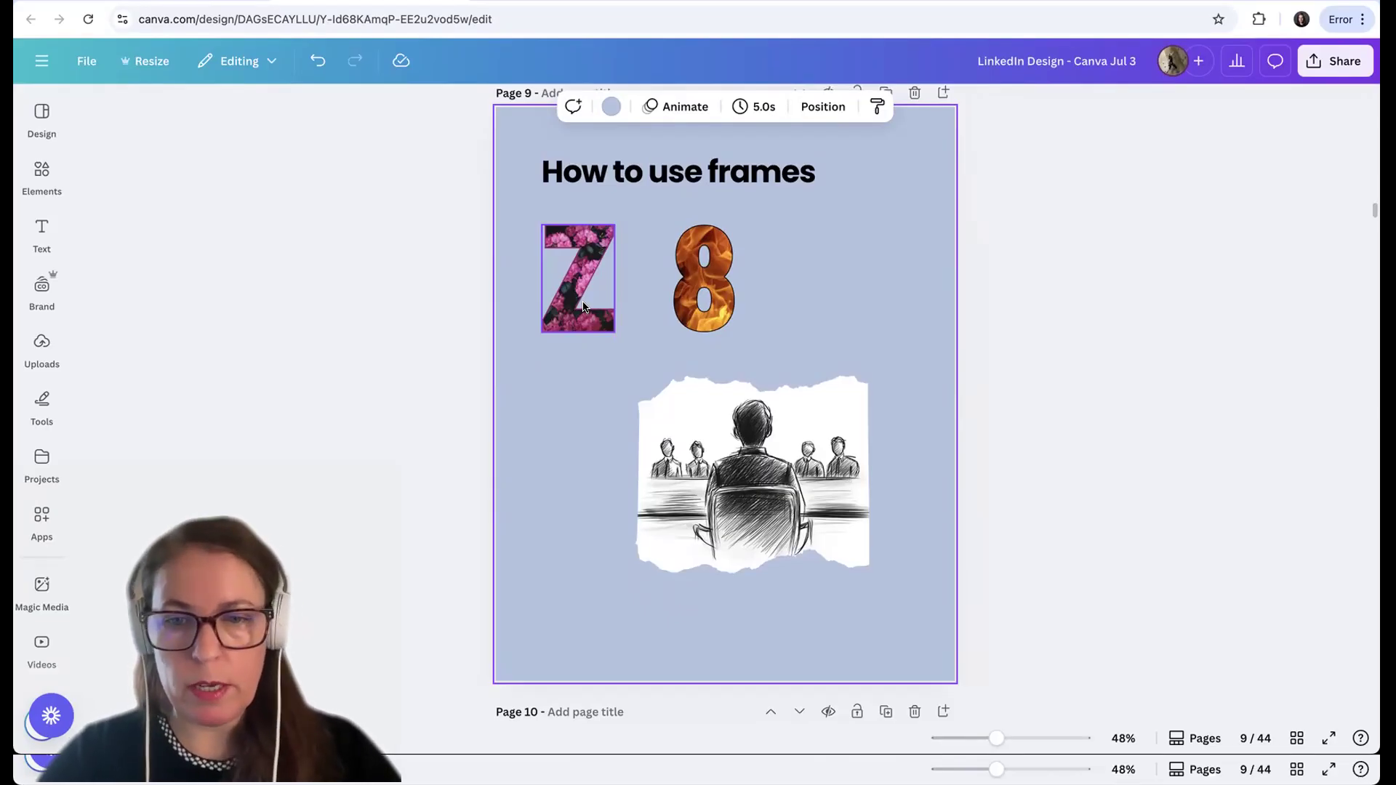
Go to the "Carousels" page and search the elements for "old paper background"
scroll(904, 318, "down", 8)
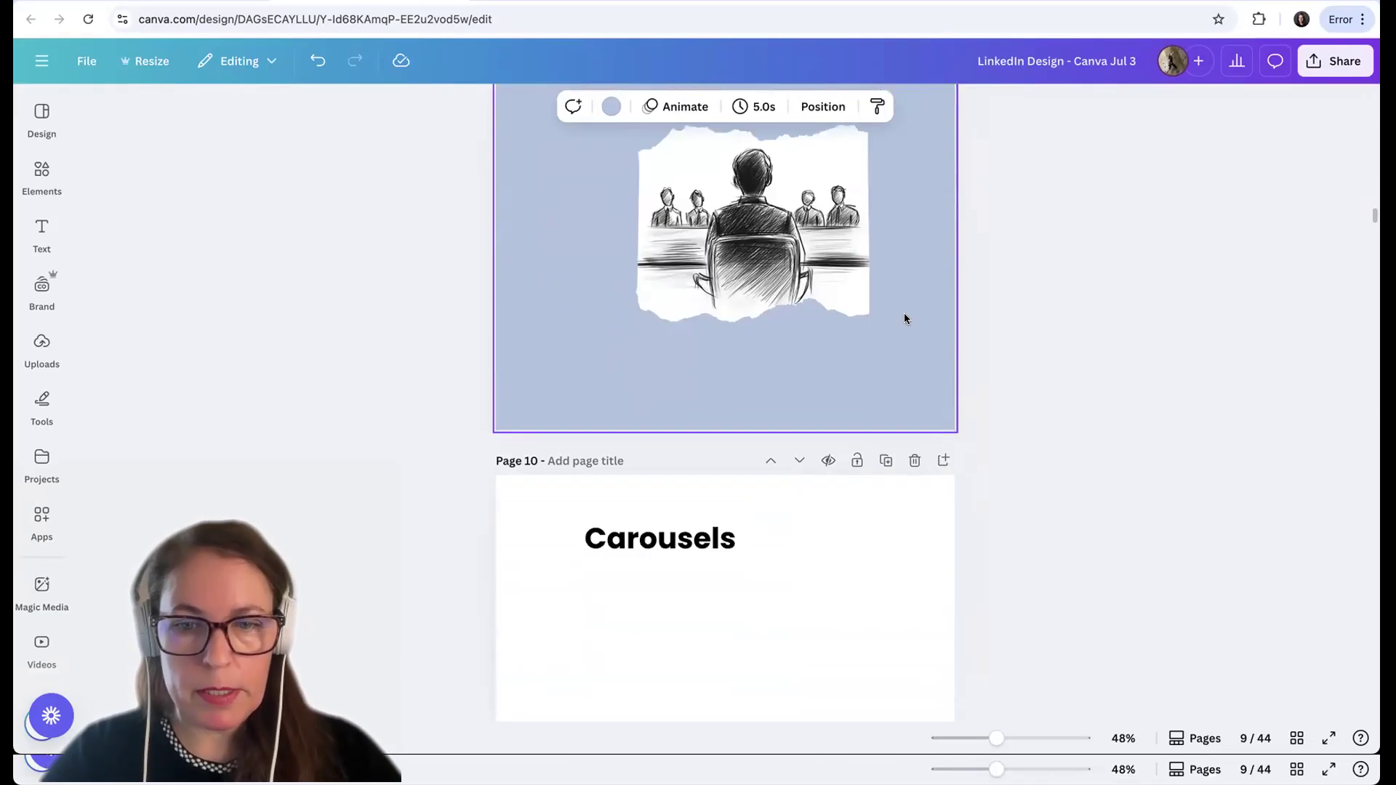
scroll(904, 318, "up", 1)
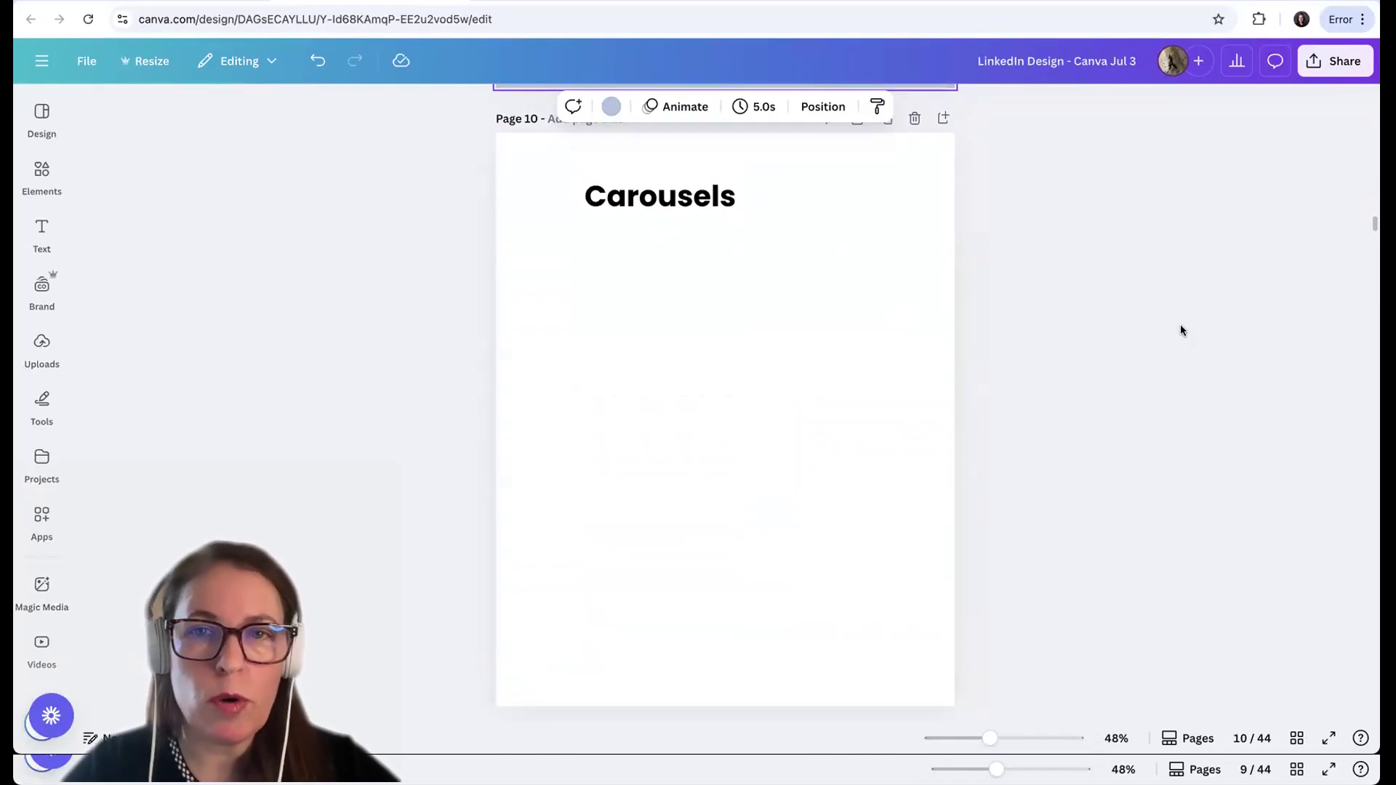
left_click(910, 204)
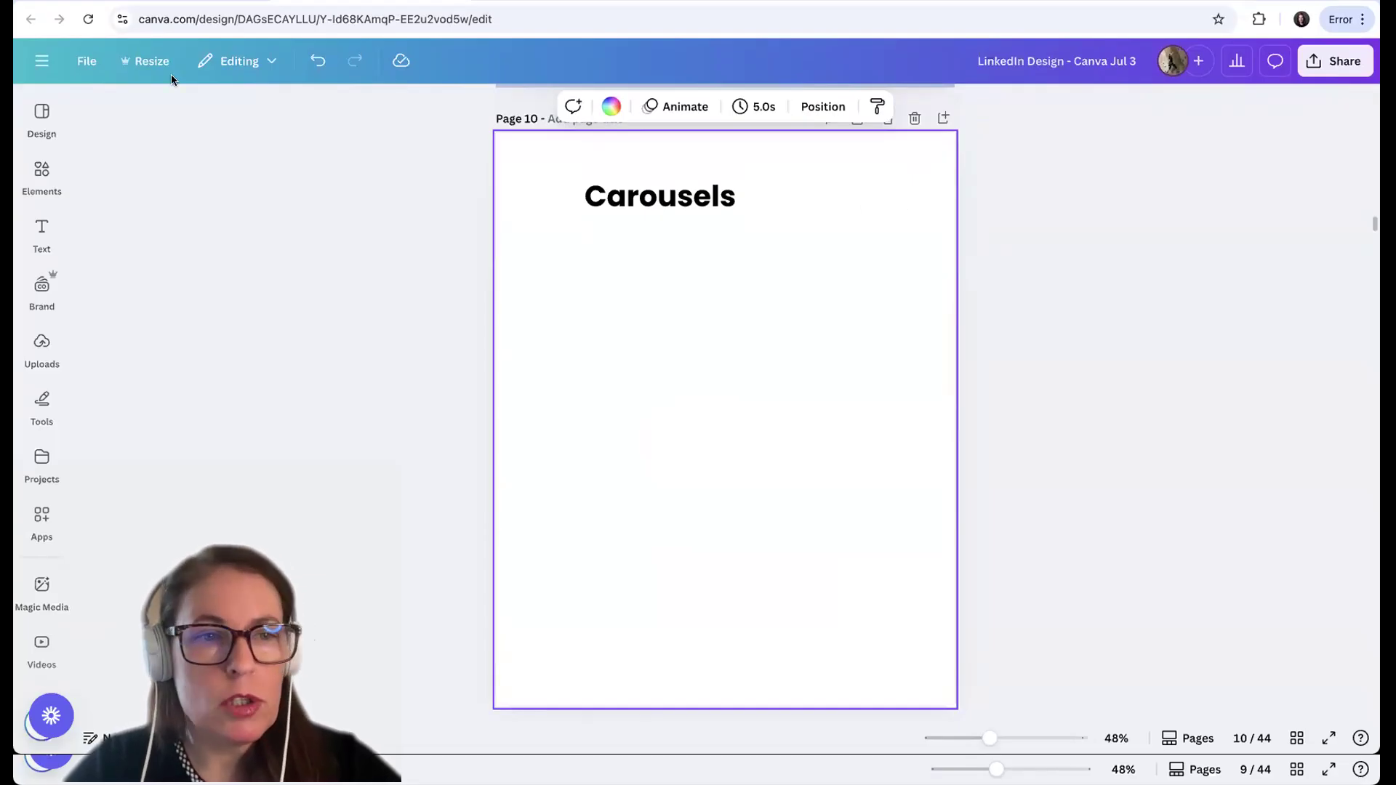
left_click(43, 190)
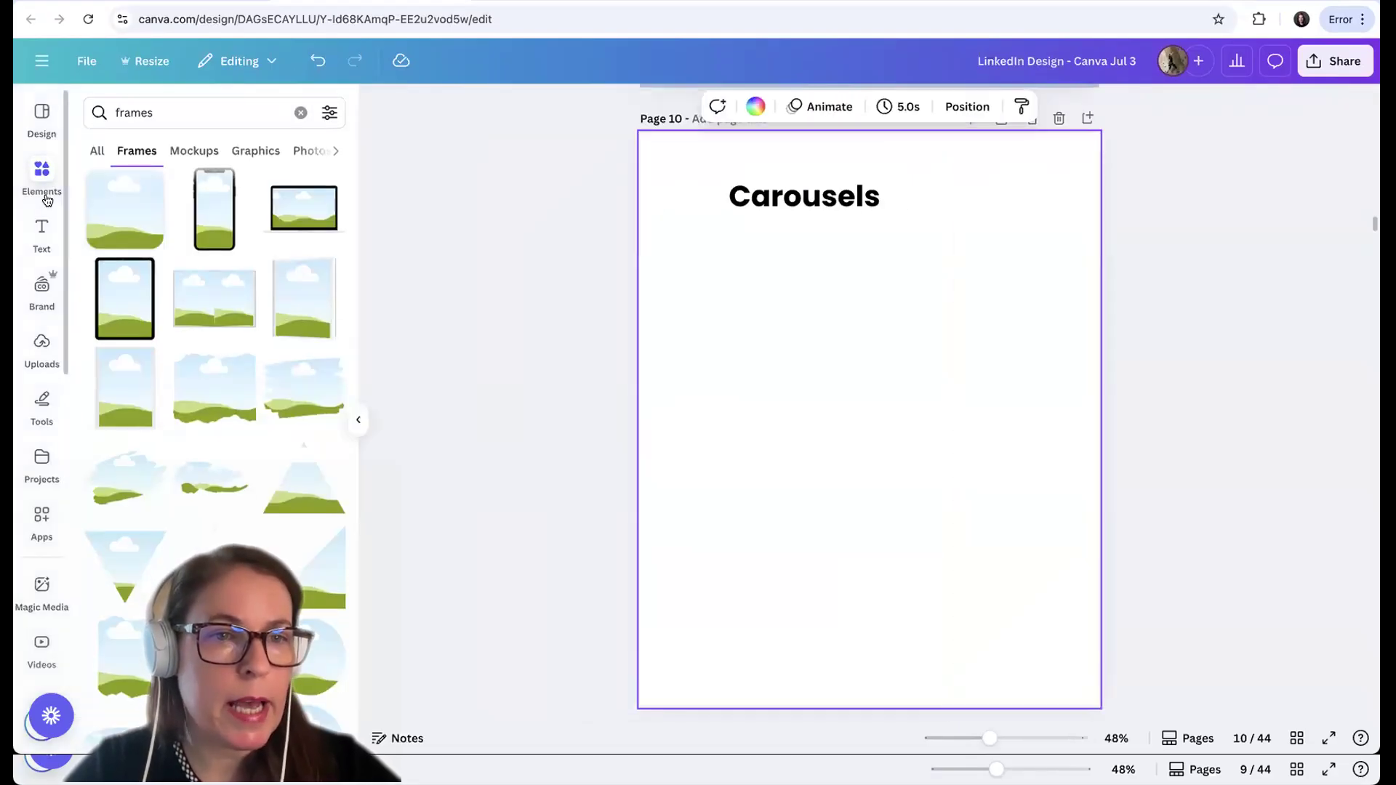
left_click(300, 118)
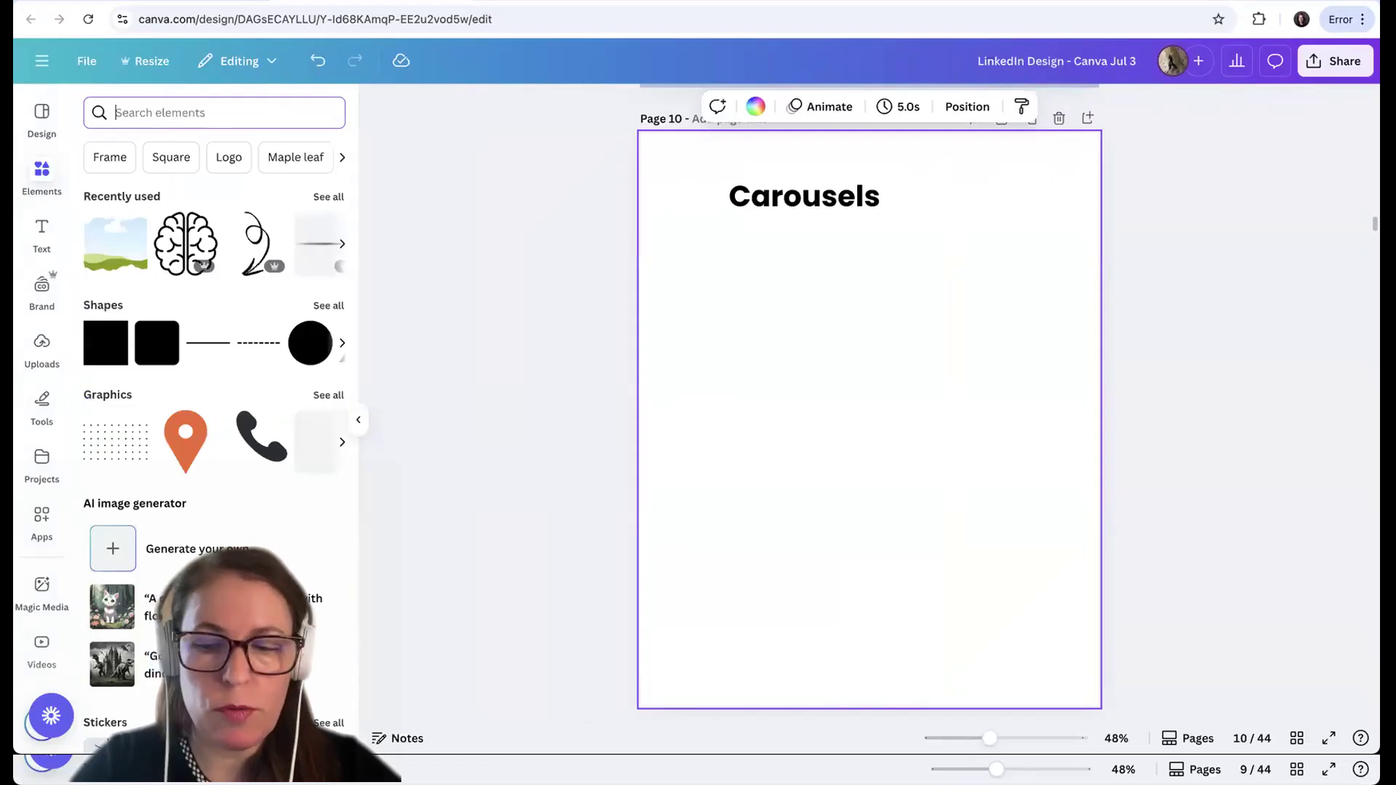
type("old pap")
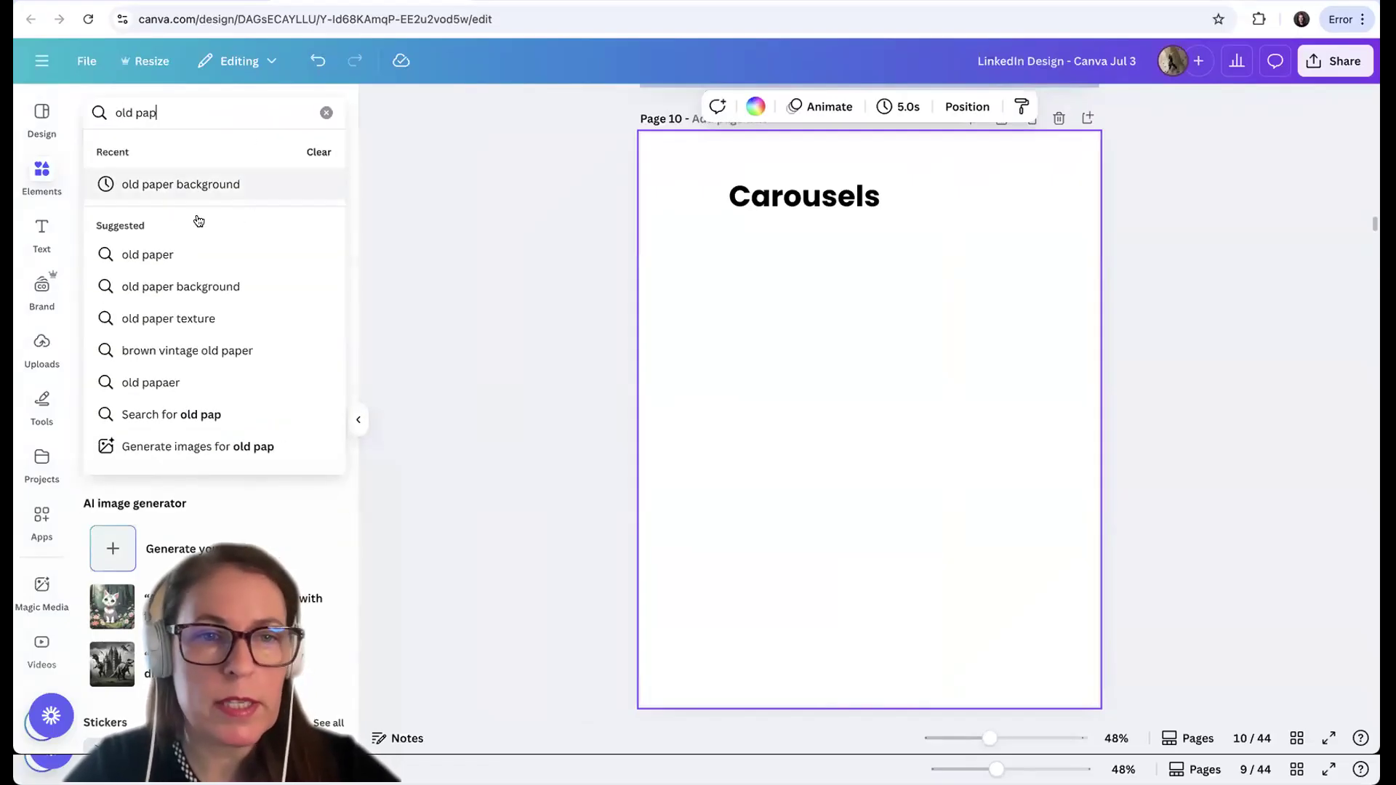
key("Return")
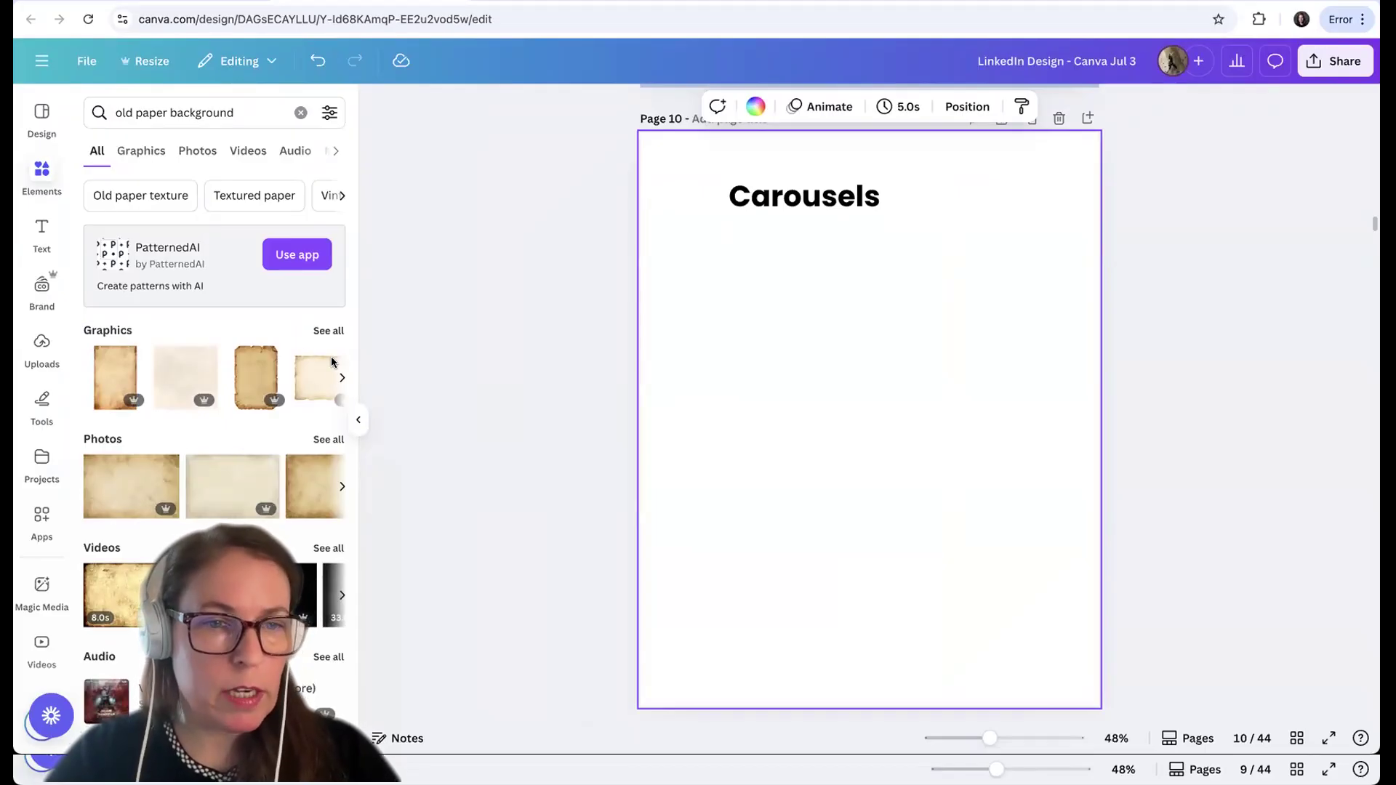
Insert the square tan old-paper graphic from the full set of graphics and enlarge it from the page's upper-left corner to cover the whole page
left_click(329, 331)
scroll(266, 489, "down", 5)
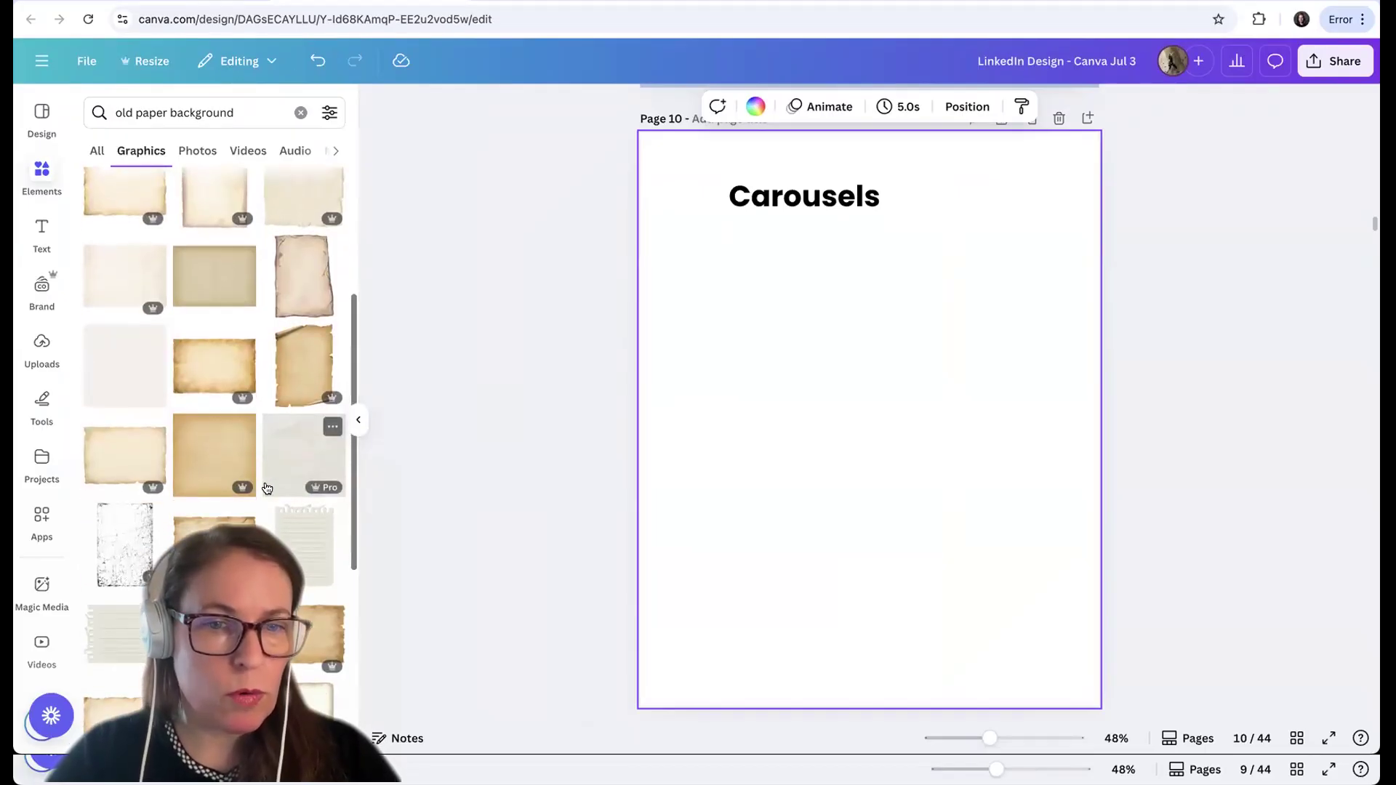
scroll(266, 486, "down", 1)
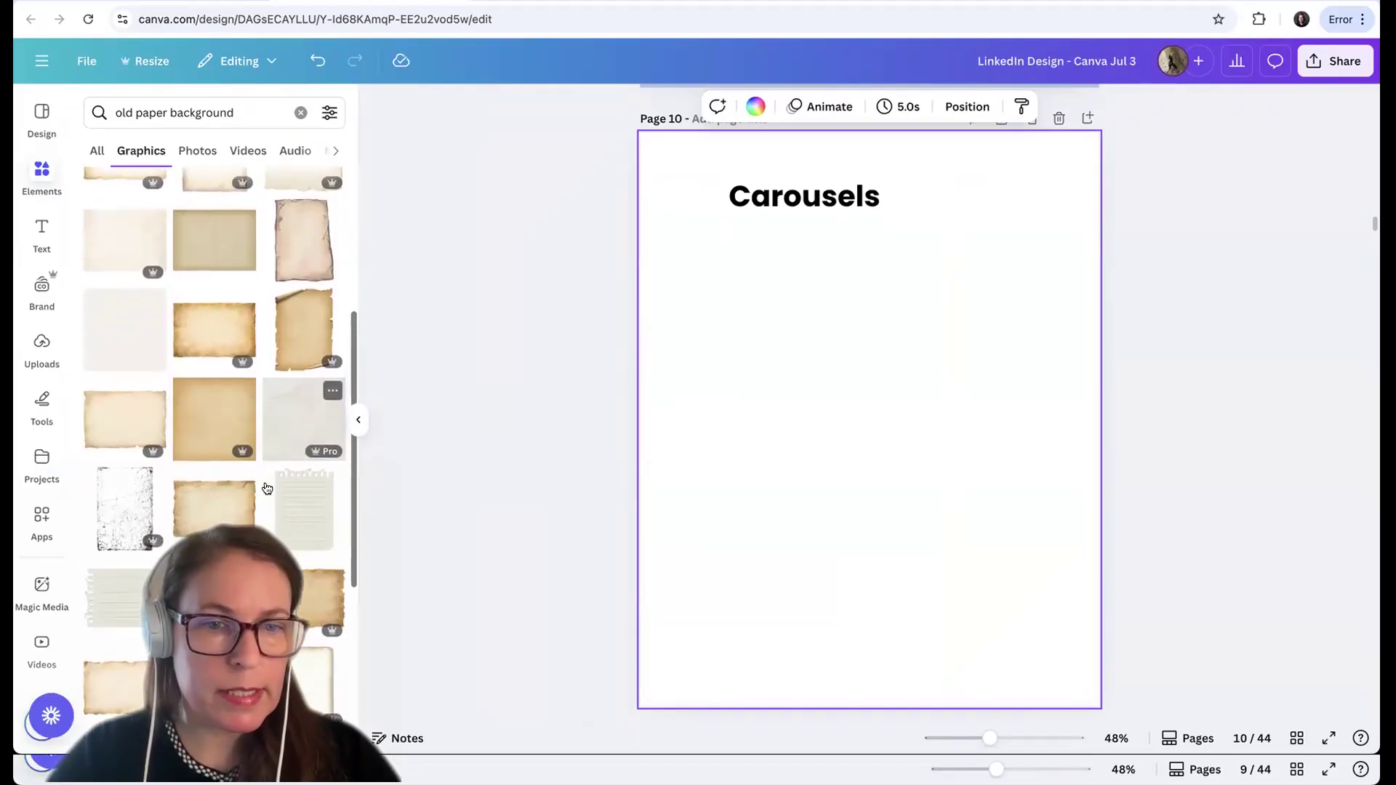
left_click(204, 446)
left_click_drag(847, 439, 800, 337)
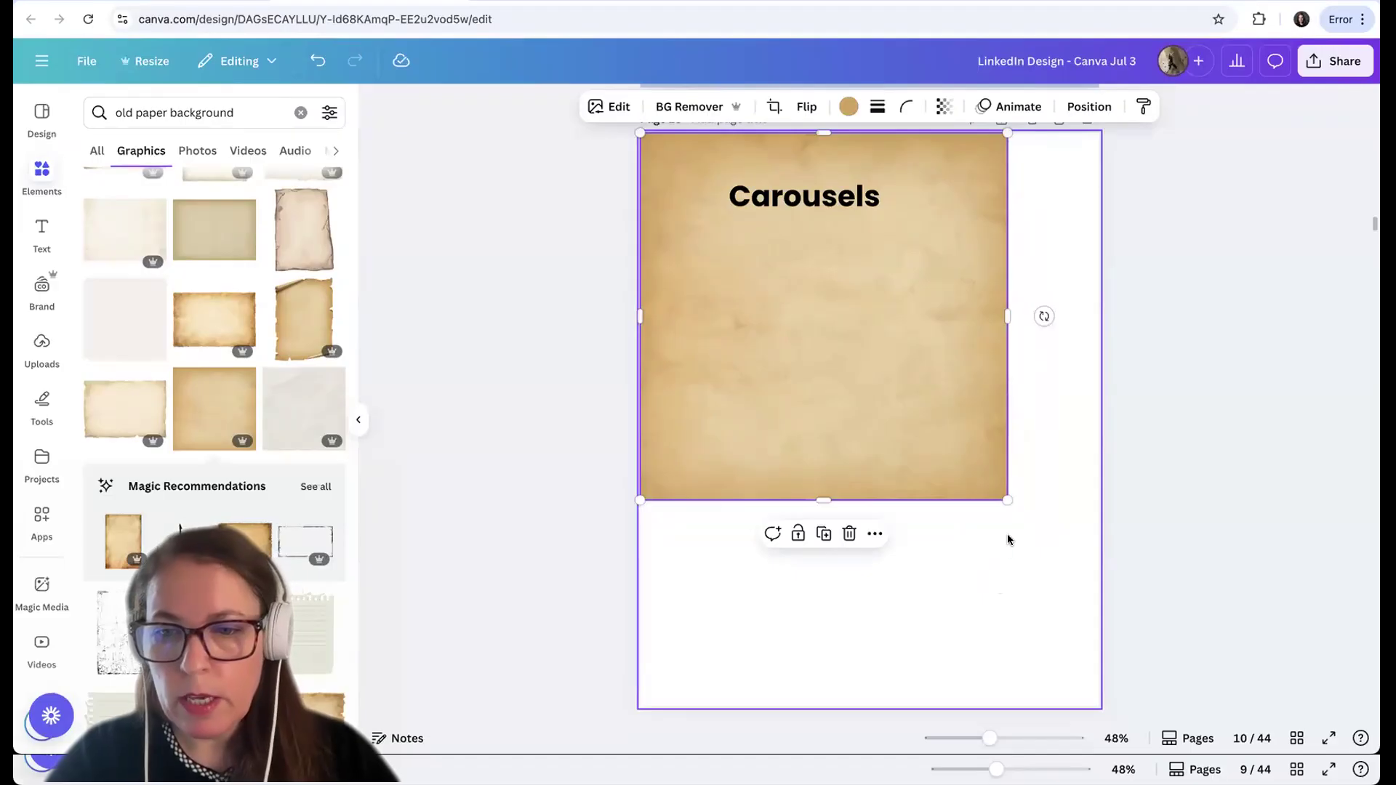
left_click_drag(1004, 526, 1203, 760)
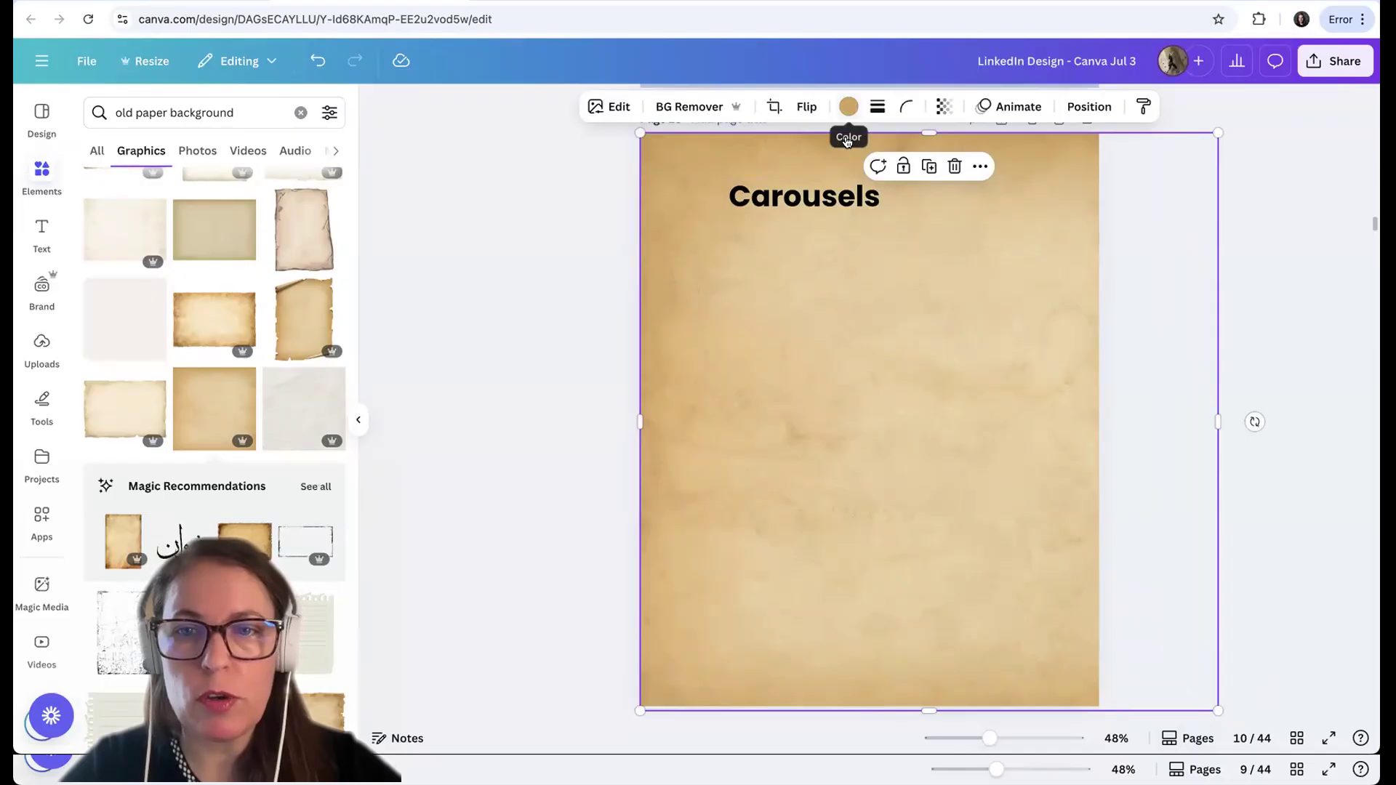
Recolour the old-paper background to the greyish beige #BDAD95 with a custom colour
left_click(848, 107)
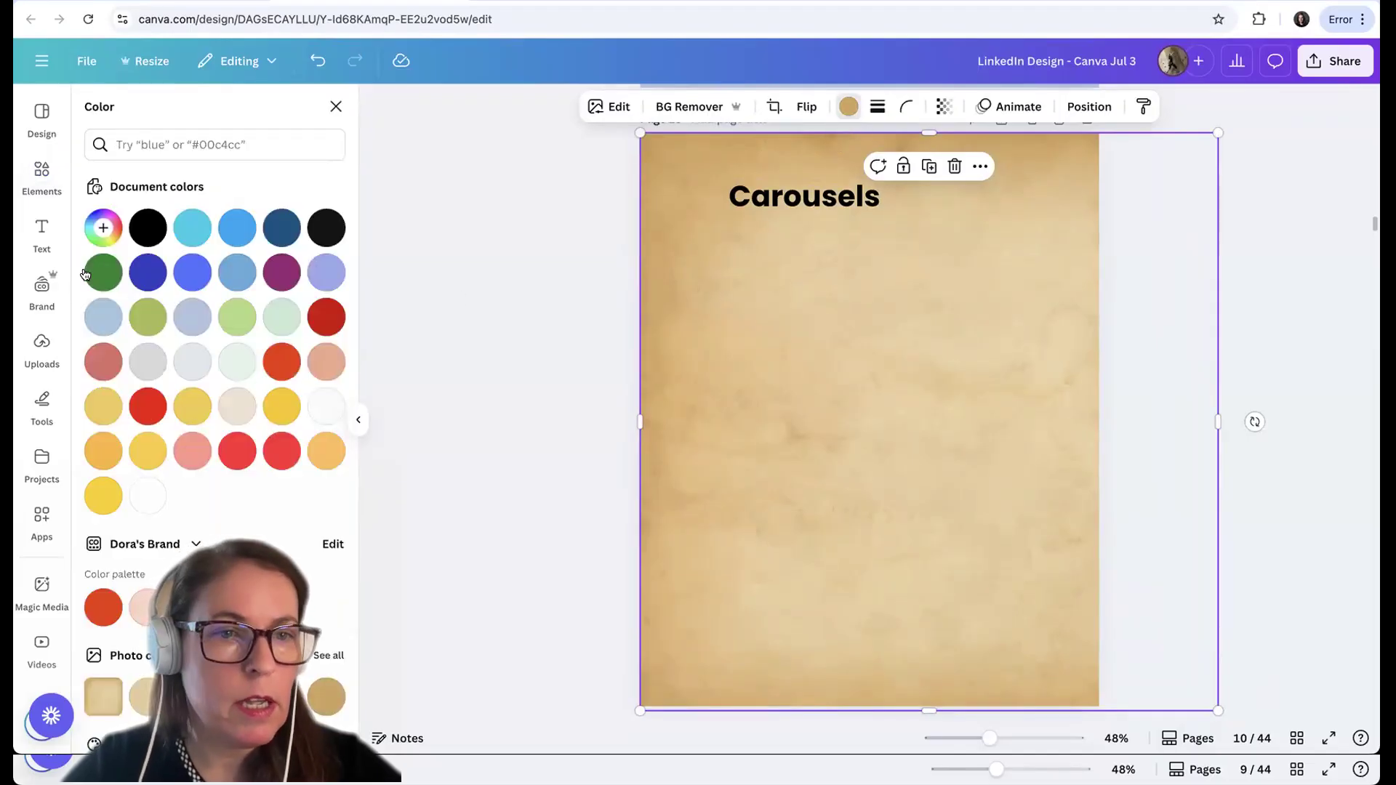
left_click(102, 227)
left_click_drag(218, 285, 186, 289)
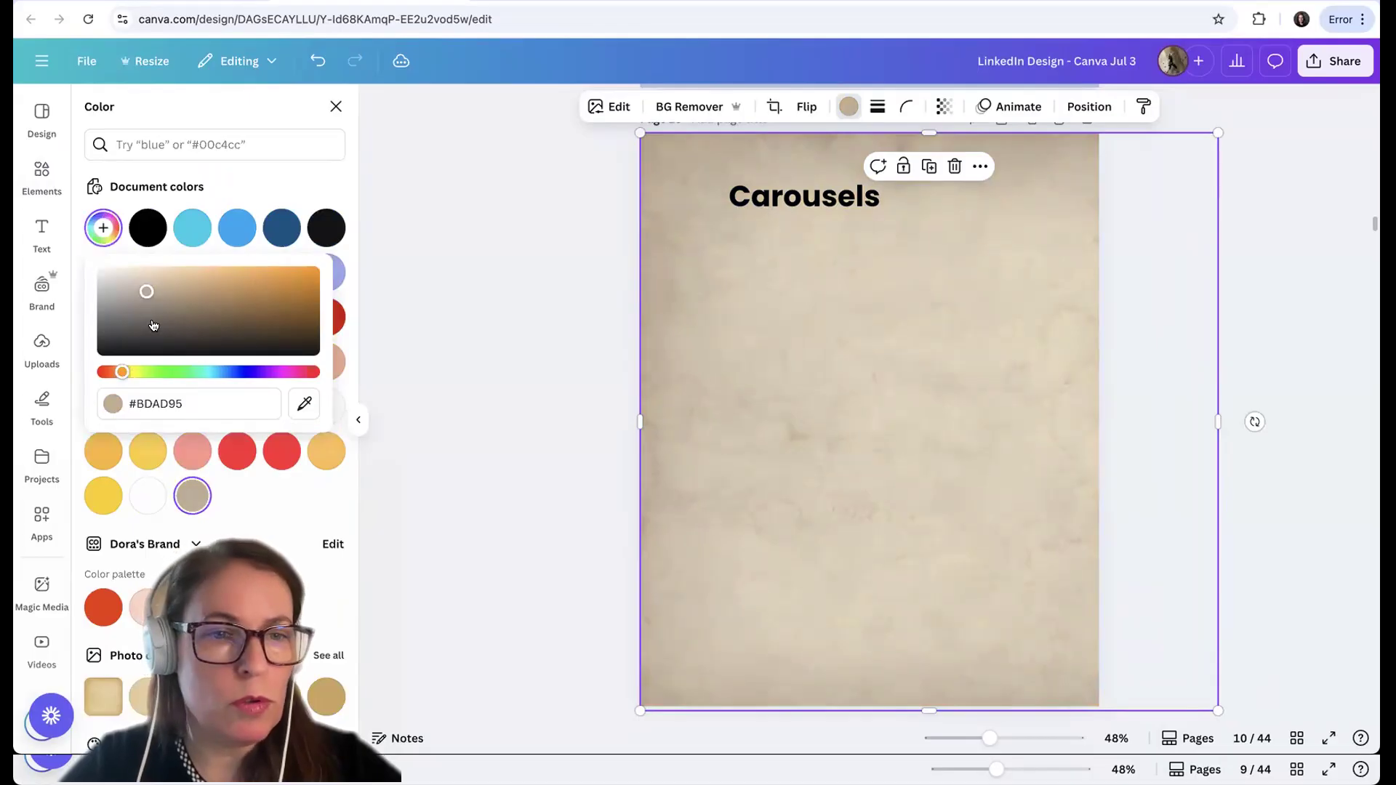
Adjust the old-paper image to temperature 37, brightness 46 and vibrance 11
left_click(610, 109)
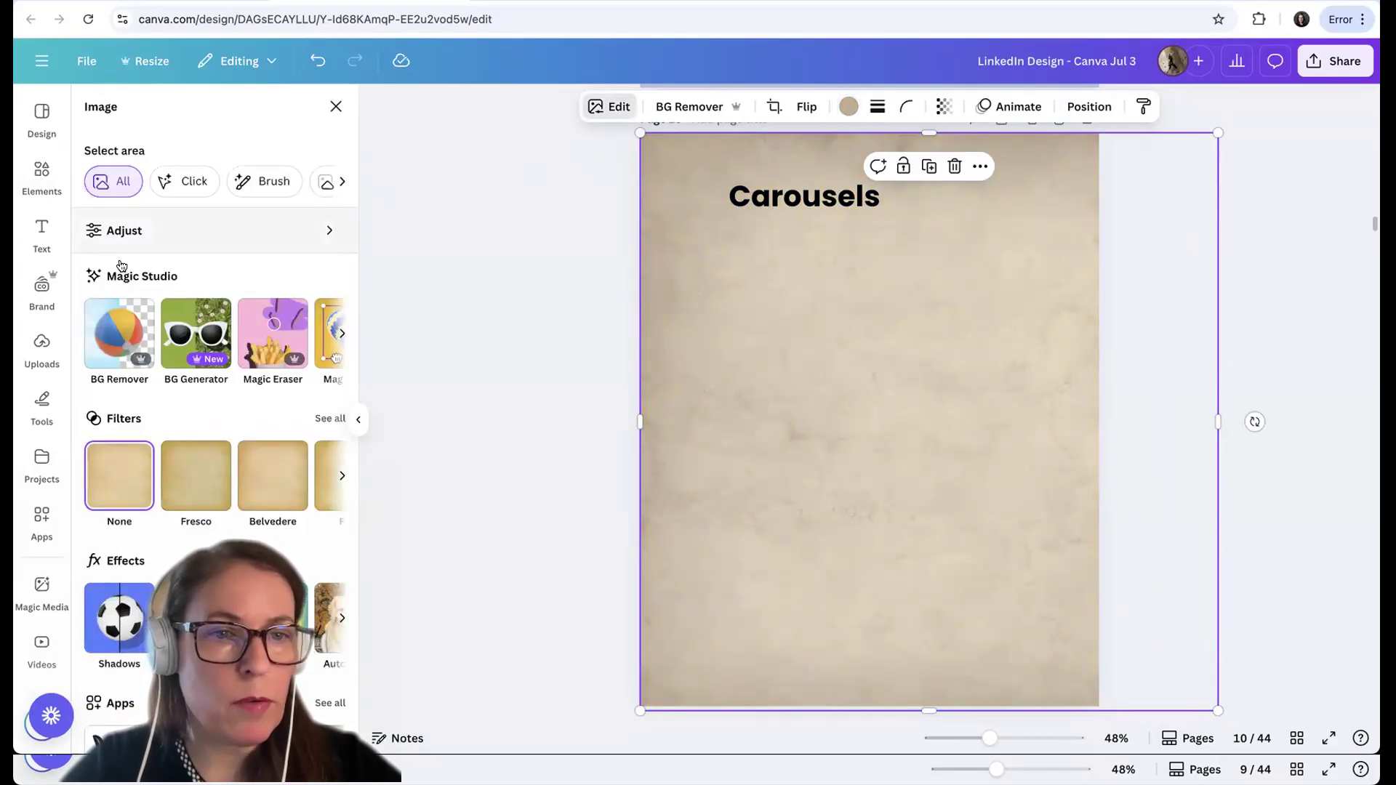
left_click(125, 236)
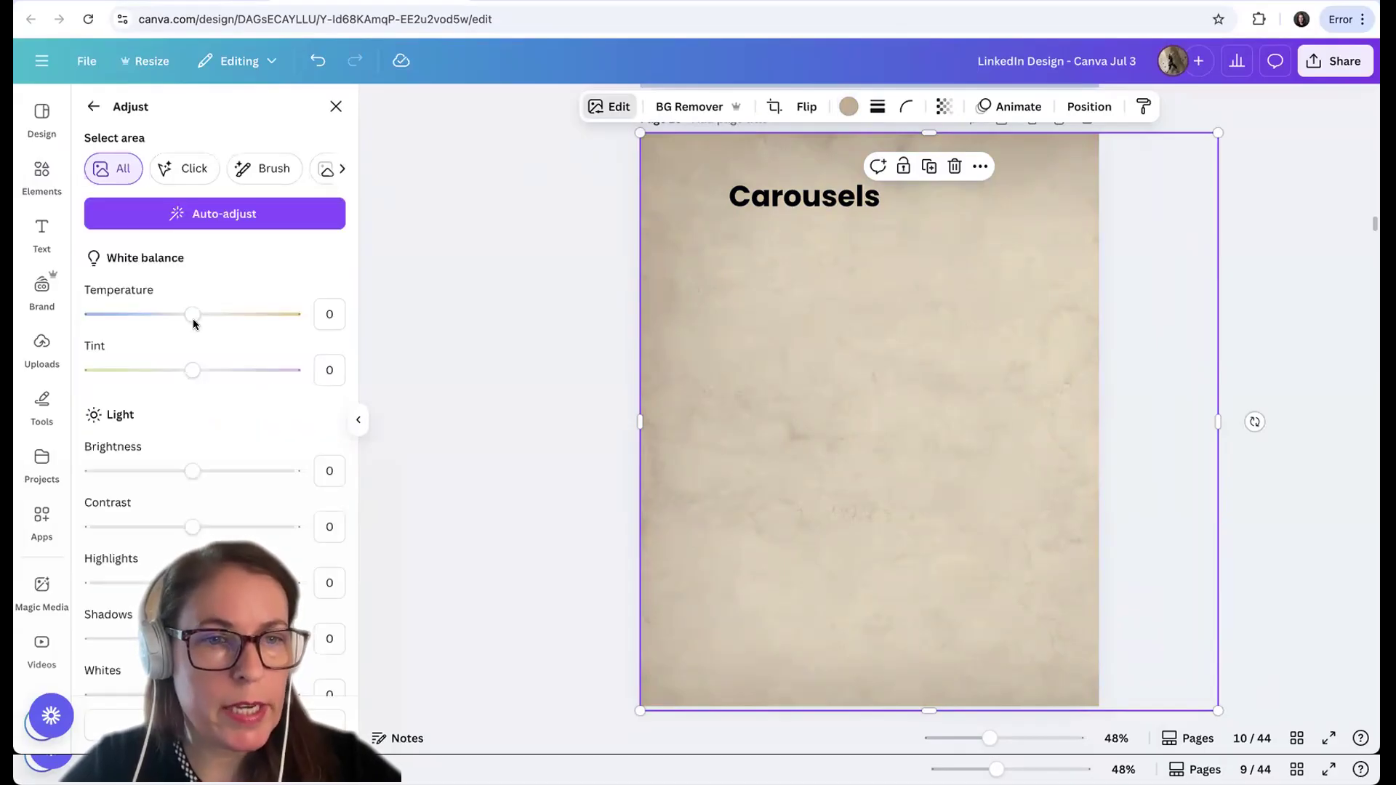
left_click_drag(194, 346, 230, 349)
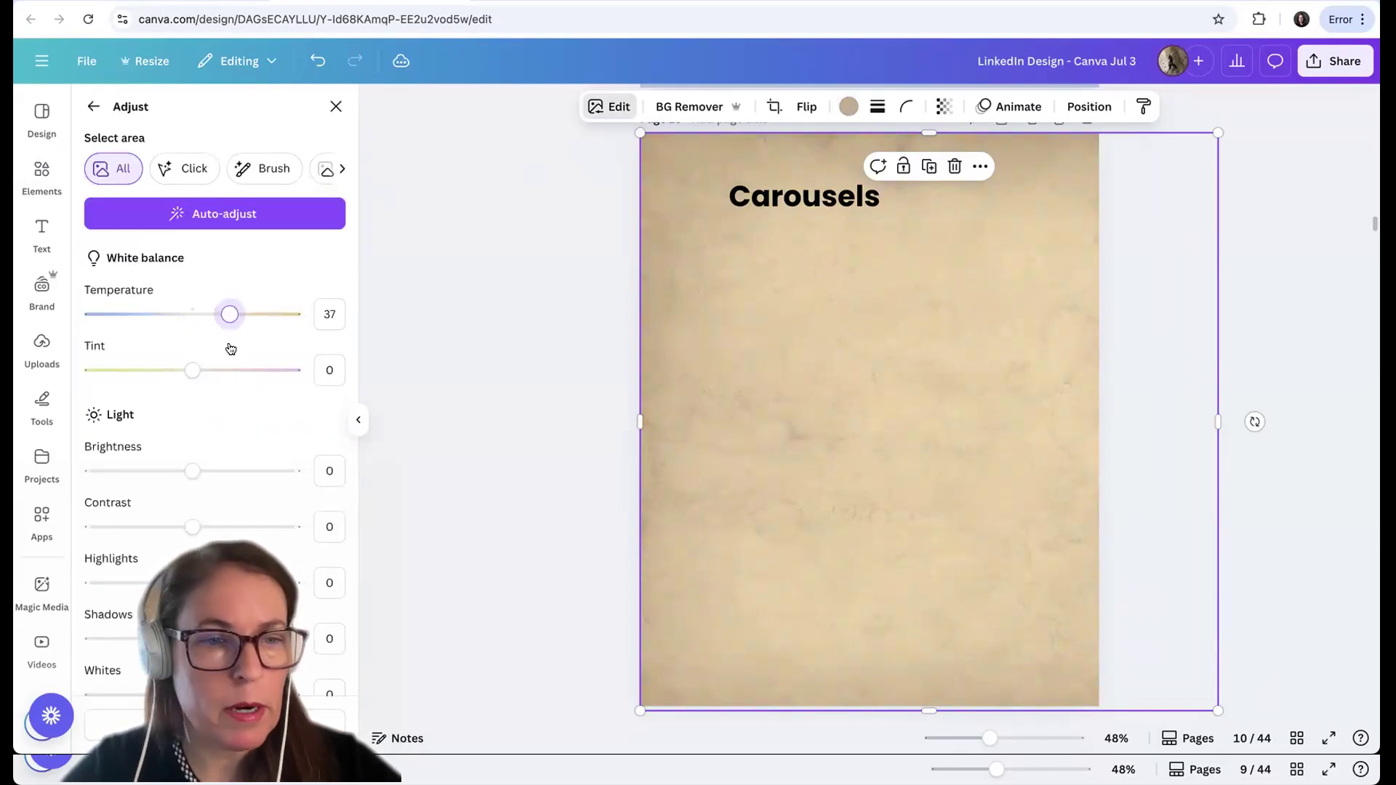
left_click_drag(189, 501, 238, 501)
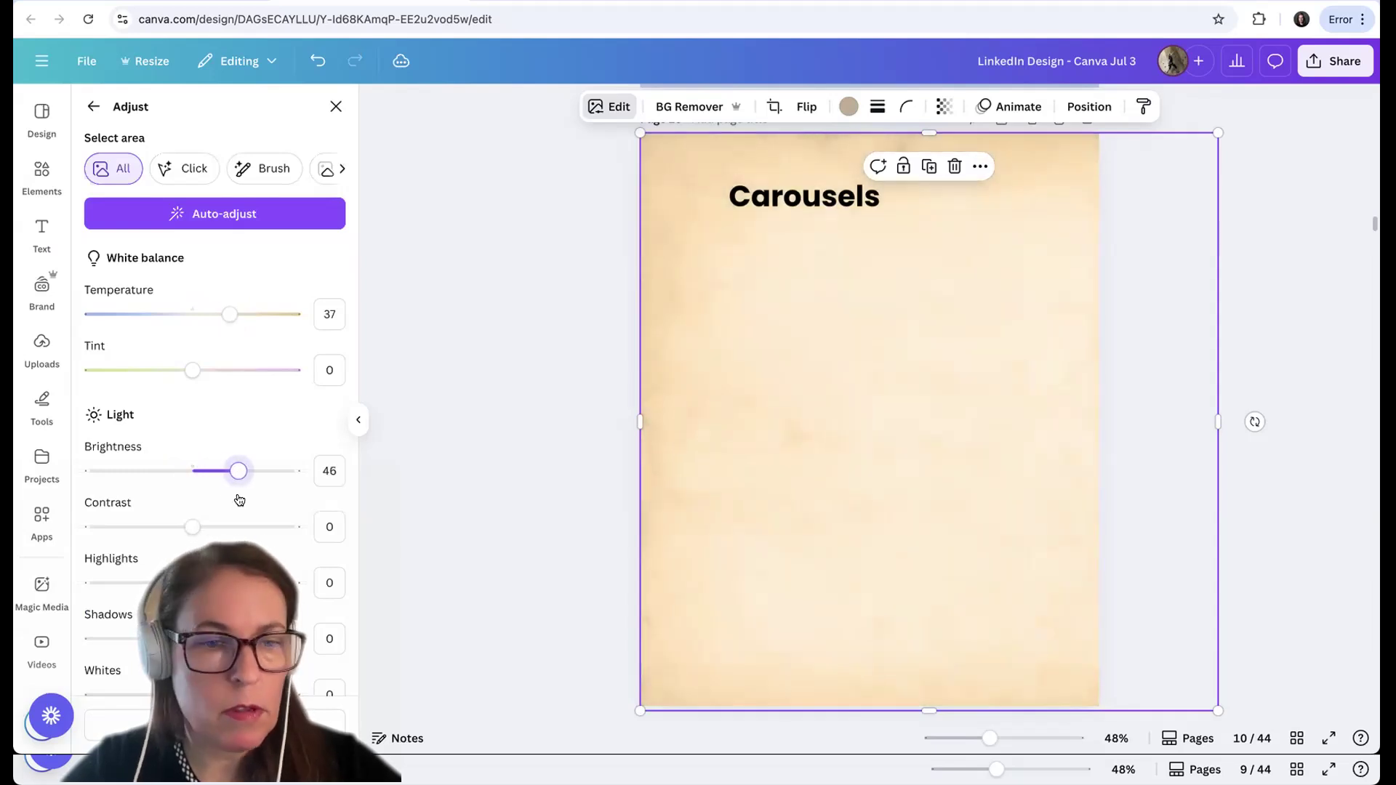
scroll(237, 501, "down", 5)
left_click_drag(194, 504, 204, 503)
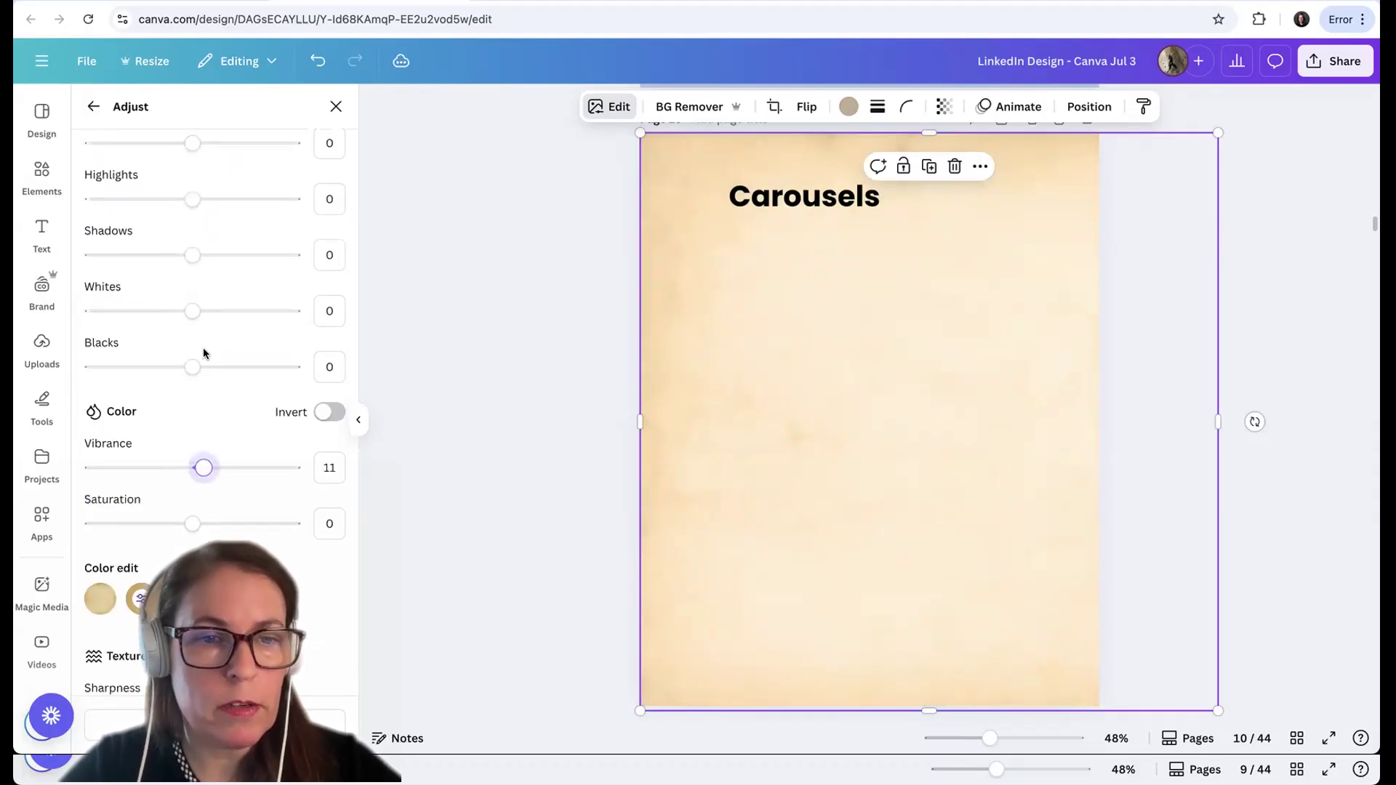
scroll(203, 352, "up", 5)
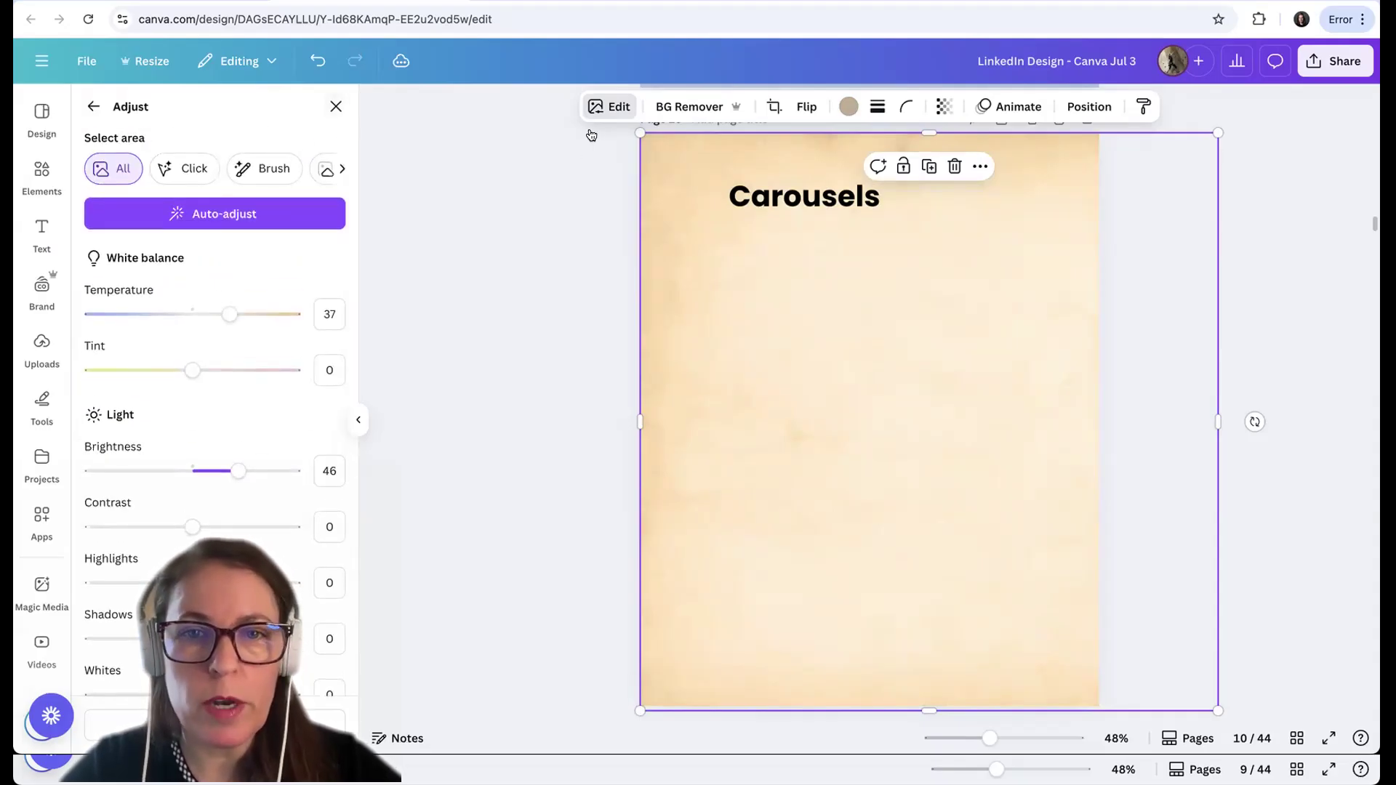
left_click(336, 106)
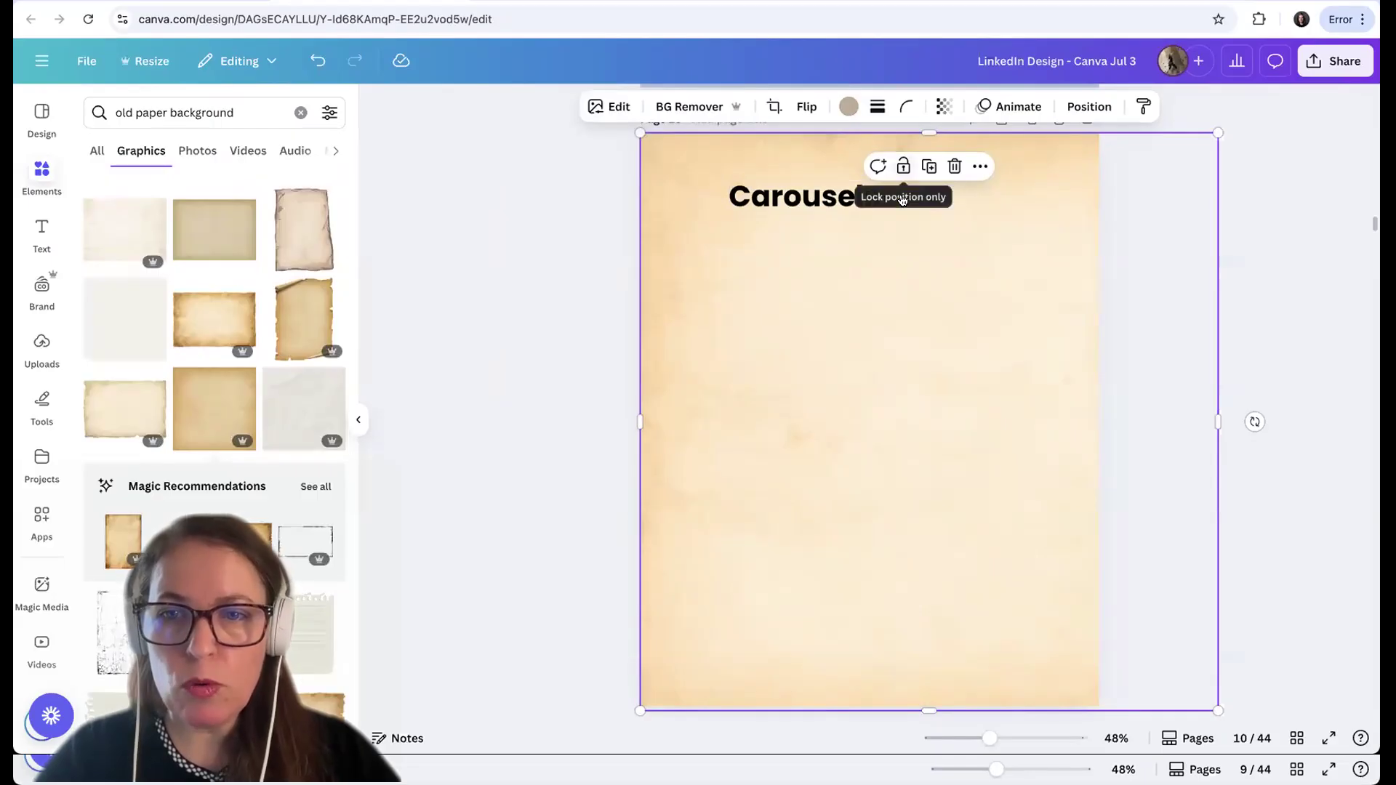
Lock only the position of the old-paper background and deselect it
left_click(903, 199)
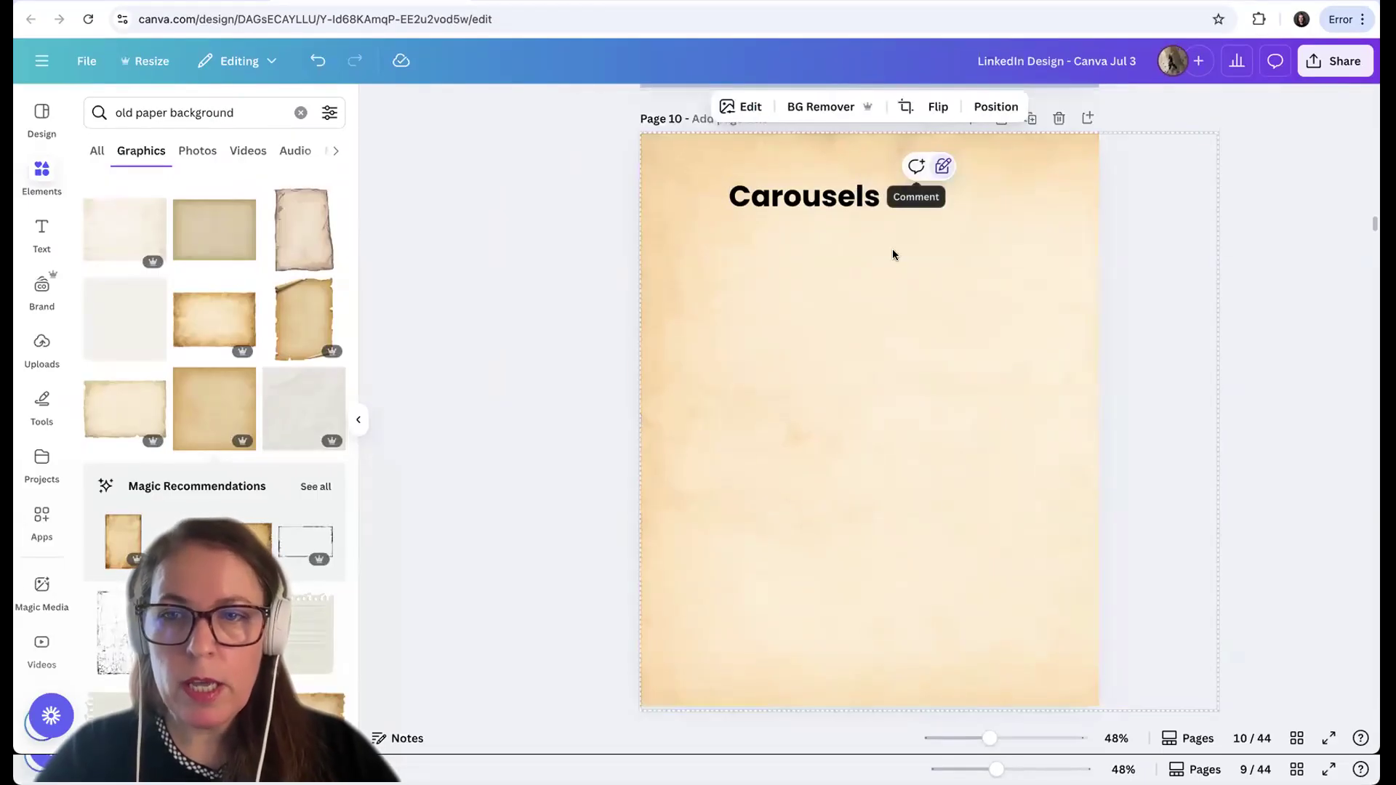
left_click(1295, 386)
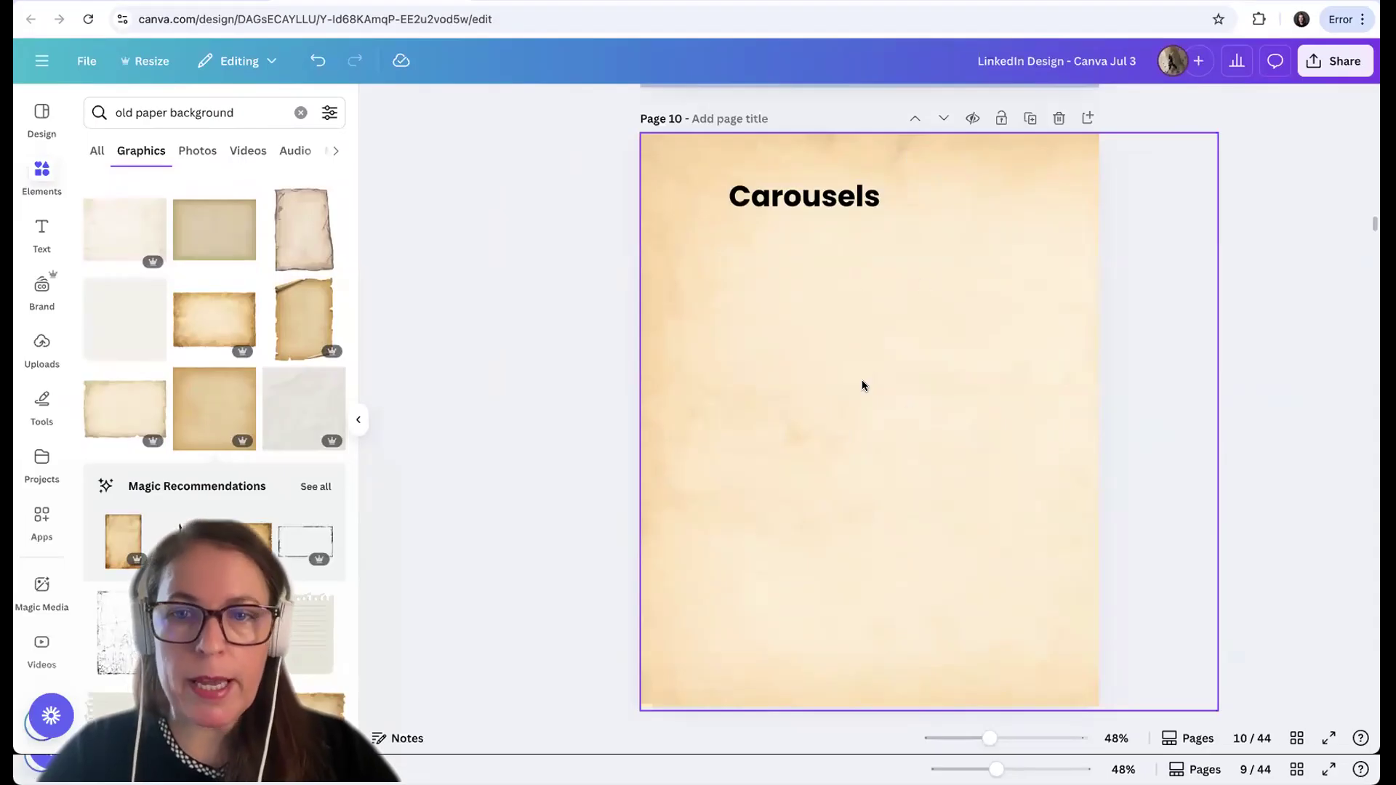
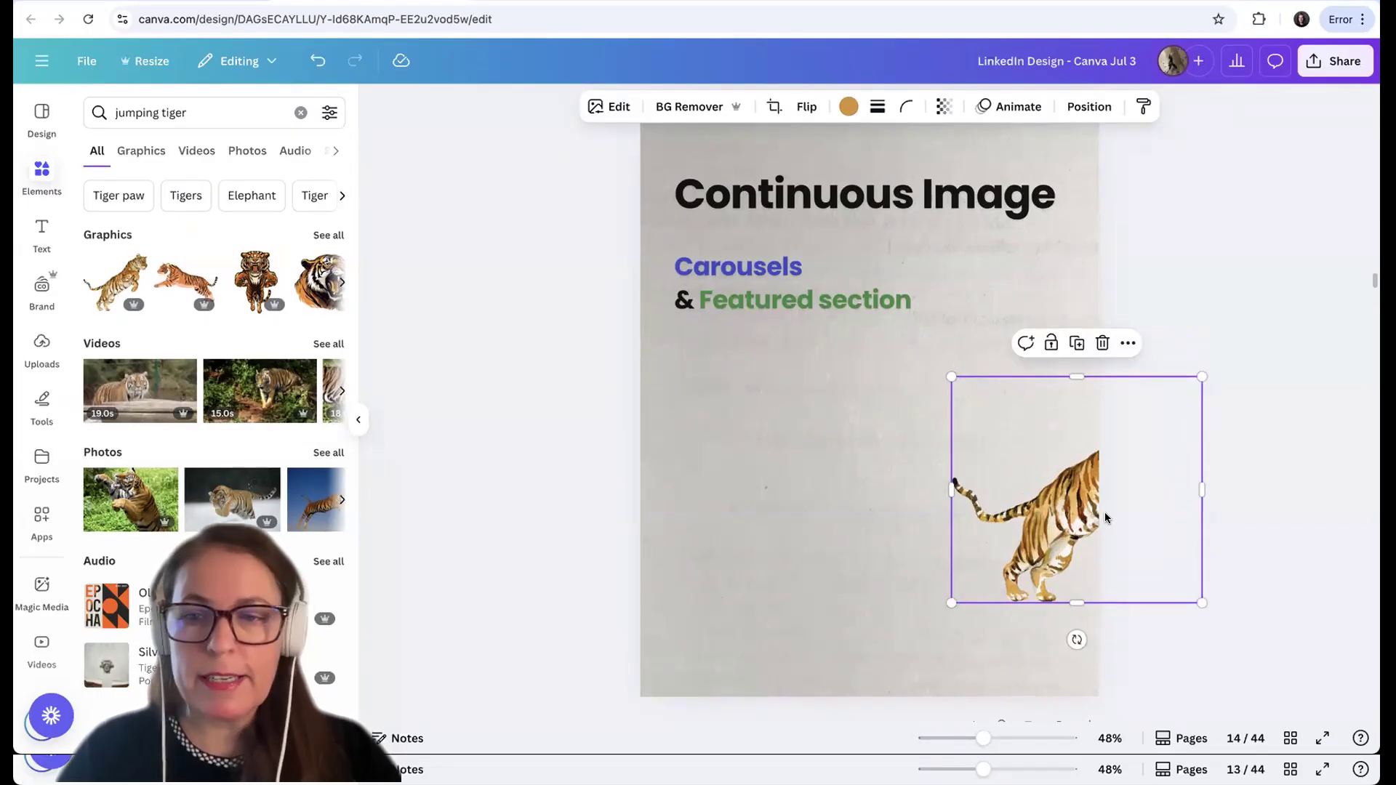
Adjust the jumping tiger at page 14's right edge and paste a copy at the same spot on blank page 15
scroll(1105, 517, "down", 3)
mouse_move(1082, 397)
left_mouse_down()
mouse_move(1090, 425)
mouse_move(1077, 426)
mouse_move(1092, 419)
left_mouse_up()
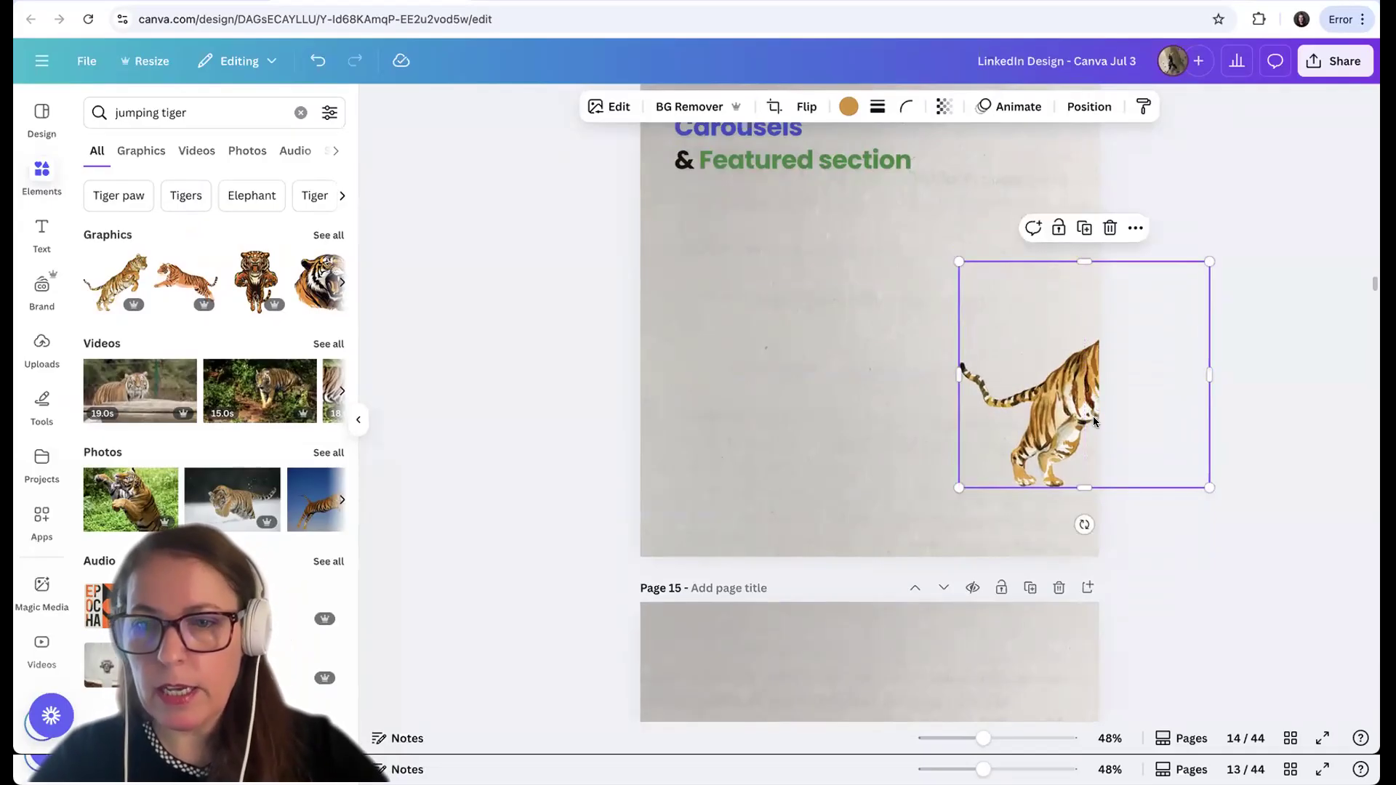
scroll(1145, 333, "down", 1)
left_click(1135, 198)
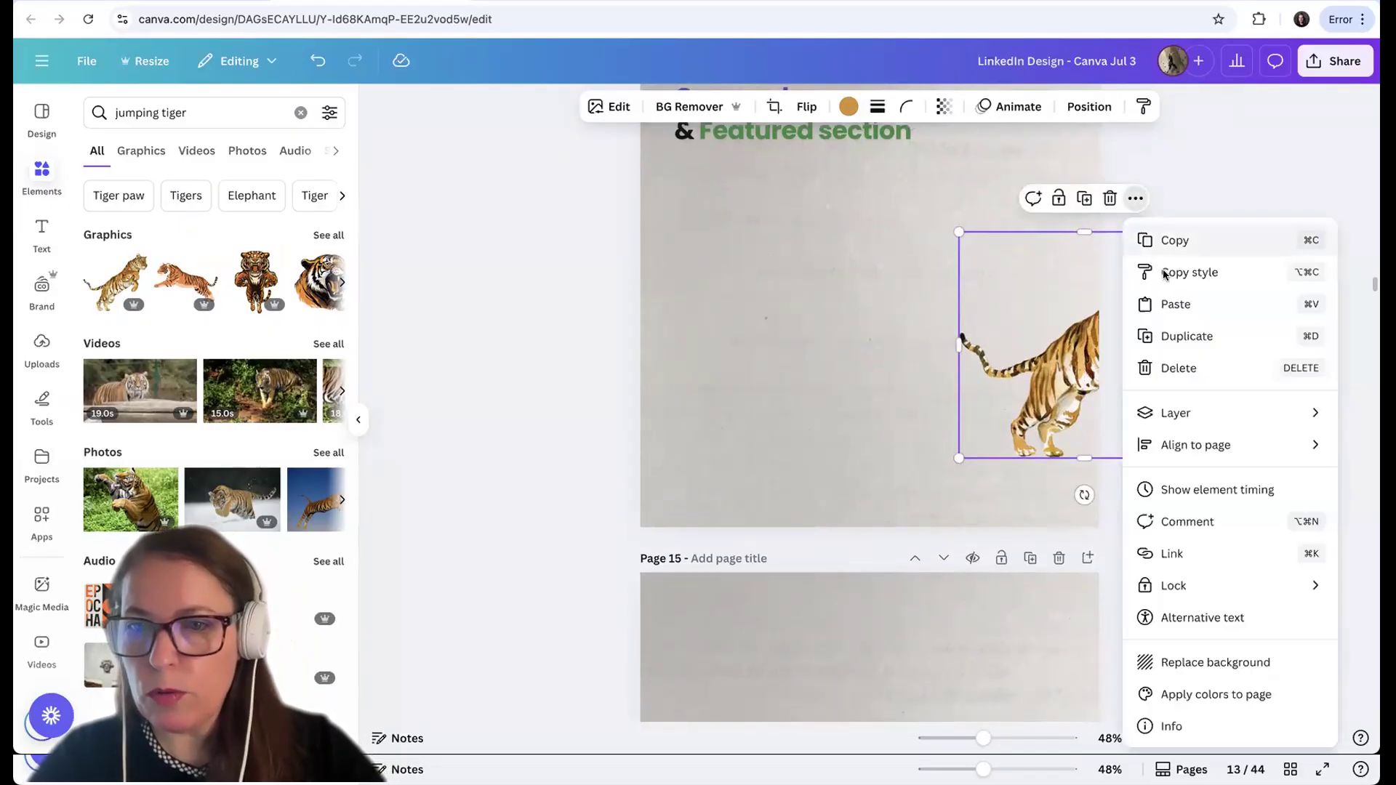
left_click(1106, 372)
scroll(1106, 372, "down", 10)
scroll(1107, 372, "down", 1)
scroll(1106, 372, "up", 1)
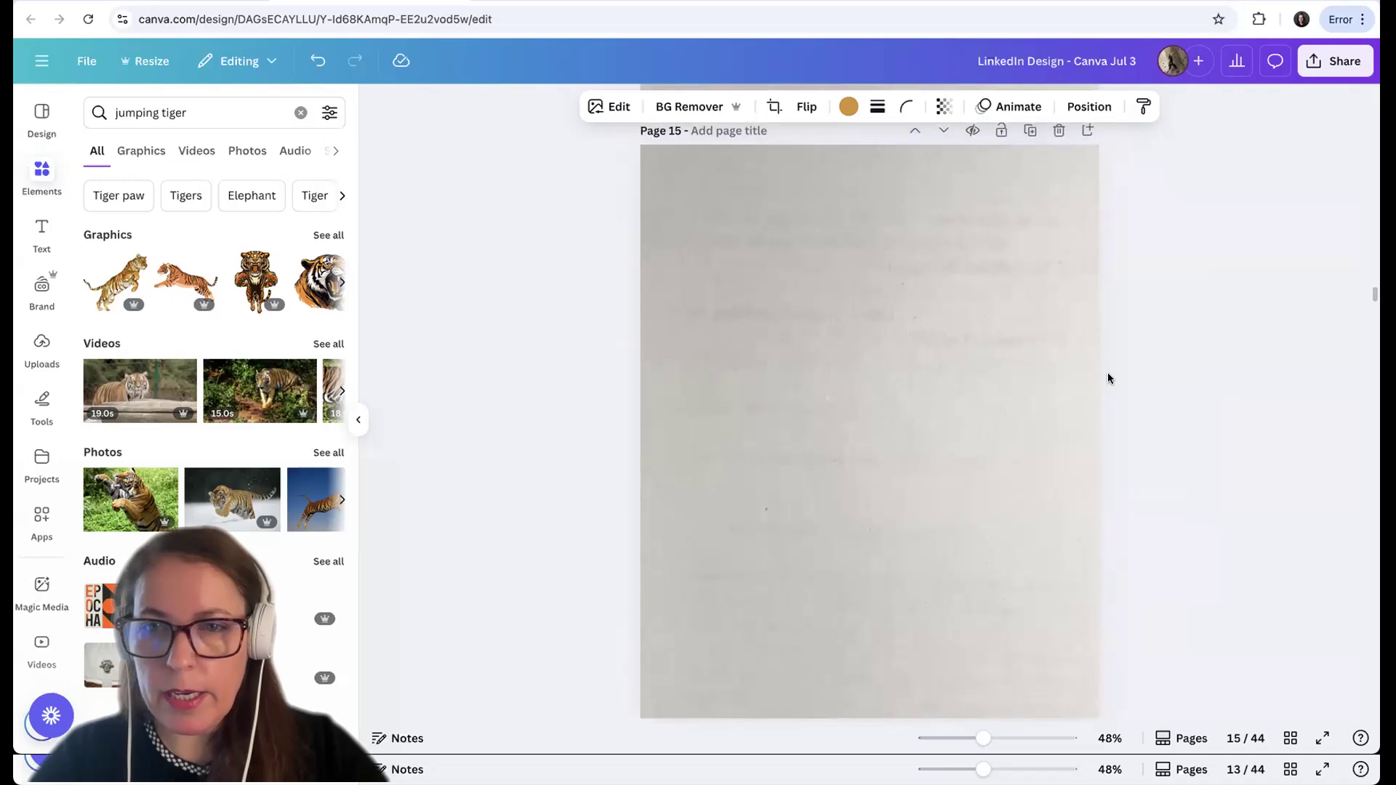
left_click(1015, 405)
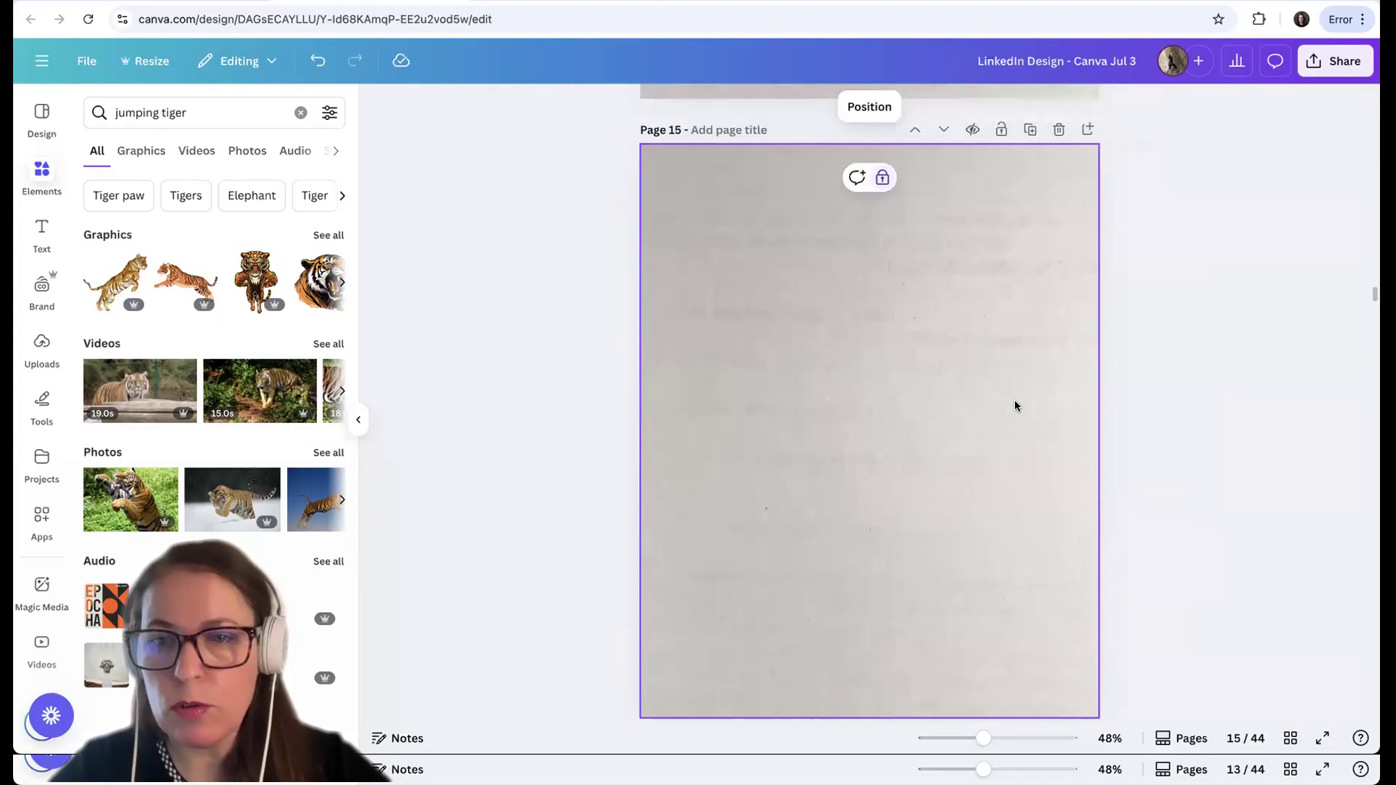
key("ctrl+v")
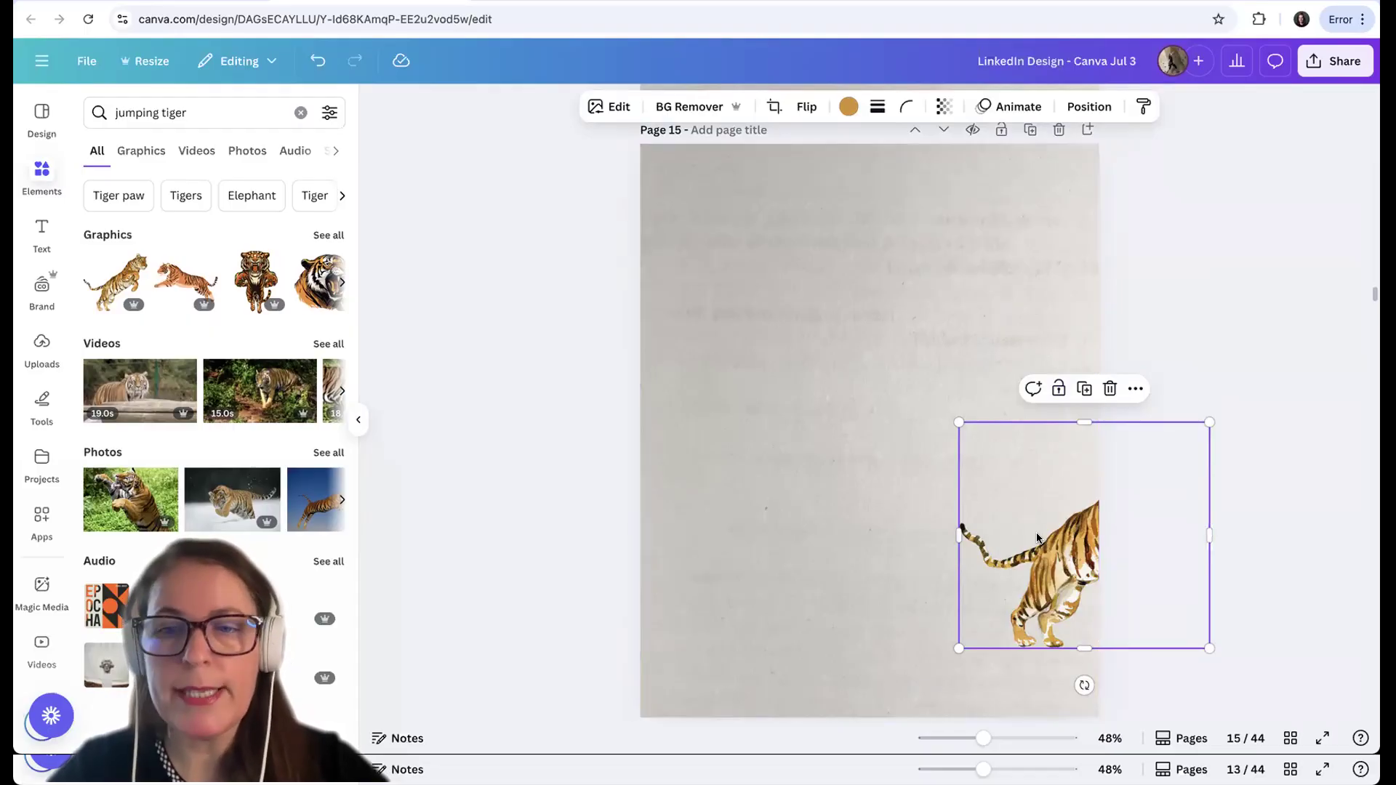
Move page 15's tiger across to the left page edge so only its front half shows, continuing the rear half on page 14
scroll(1036, 538, "up", 5)
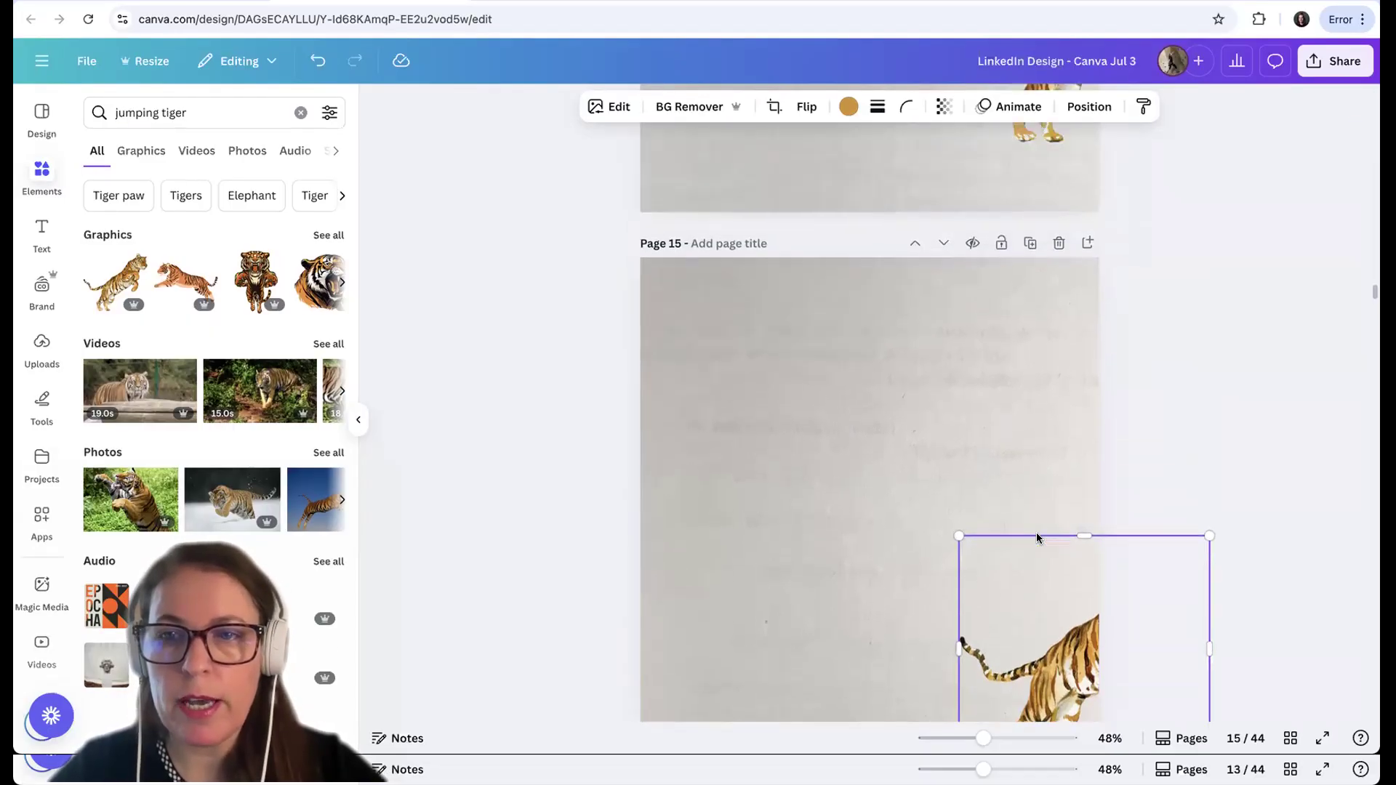
scroll(1001, 394, "down", 1)
scroll(1002, 394, "down", 4)
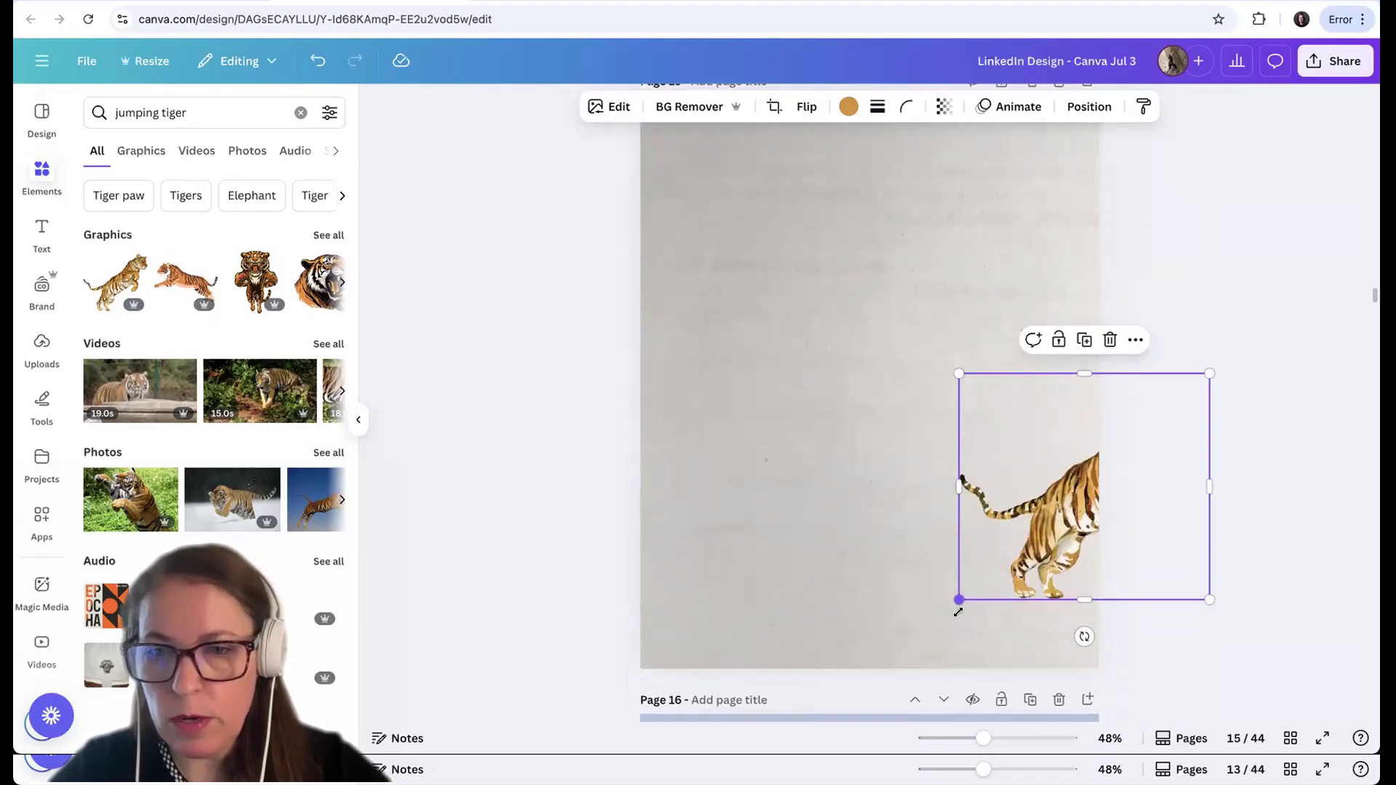
left_click_drag(959, 514, 1096, 514)
left_click(1205, 340)
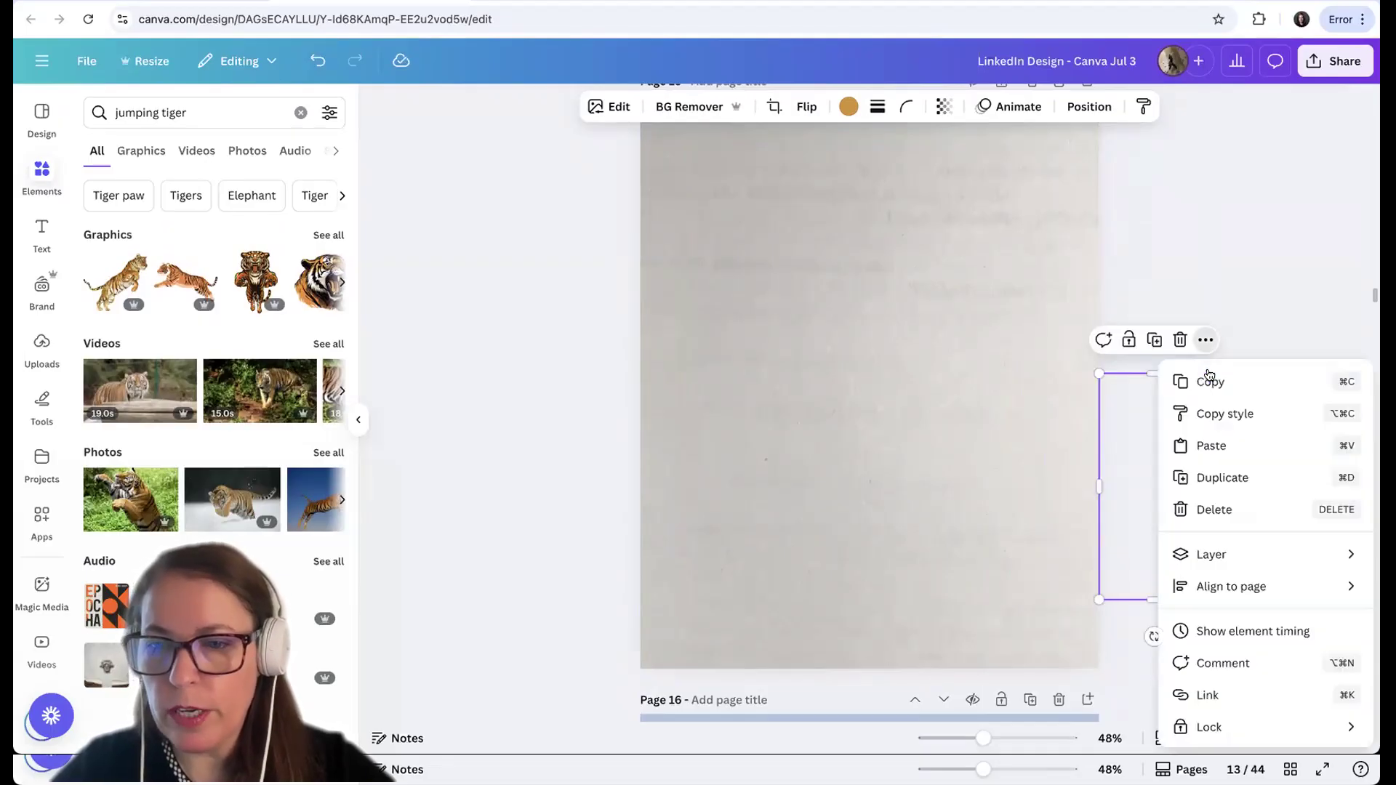
mouse_move(1212, 586)
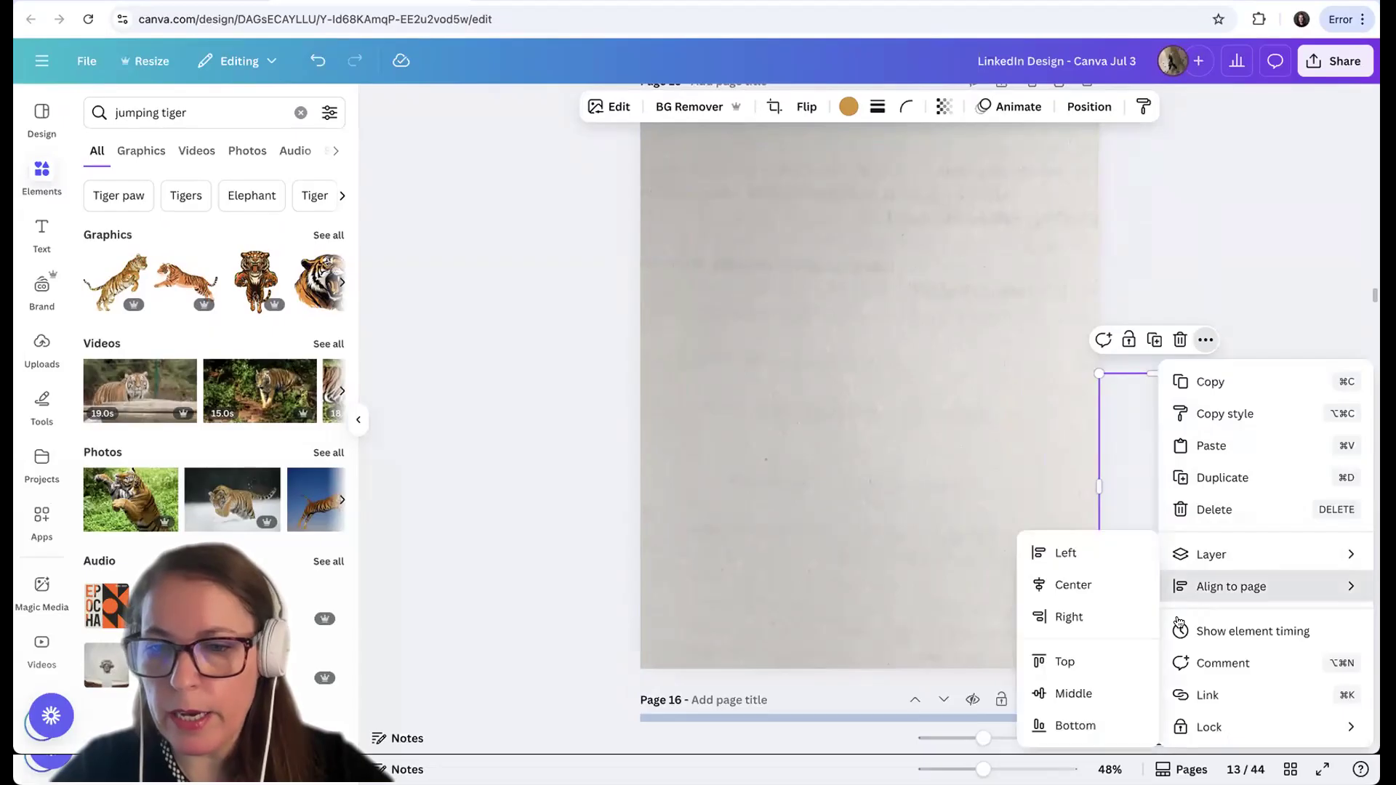
left_click(1114, 582)
left_click(895, 507)
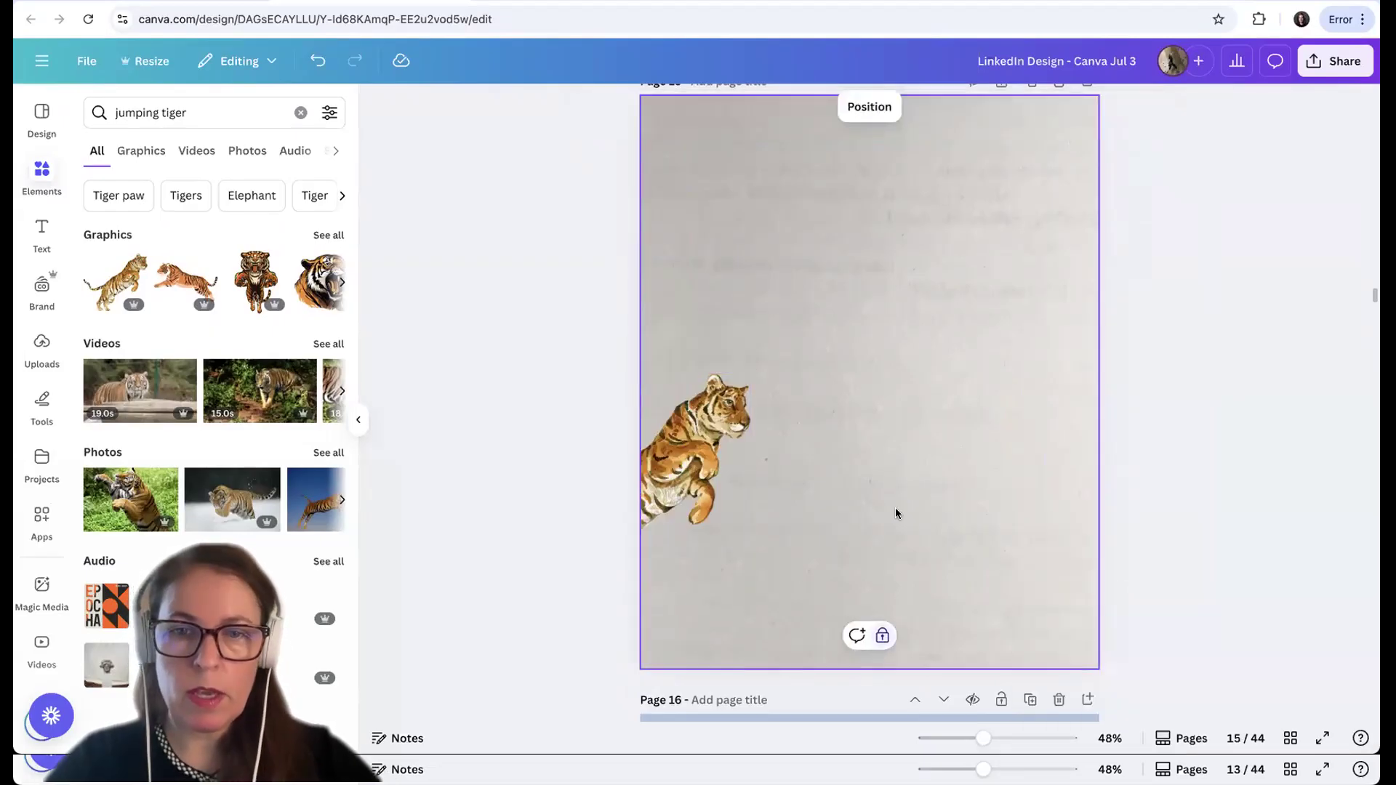
scroll(895, 507, "up", 4)
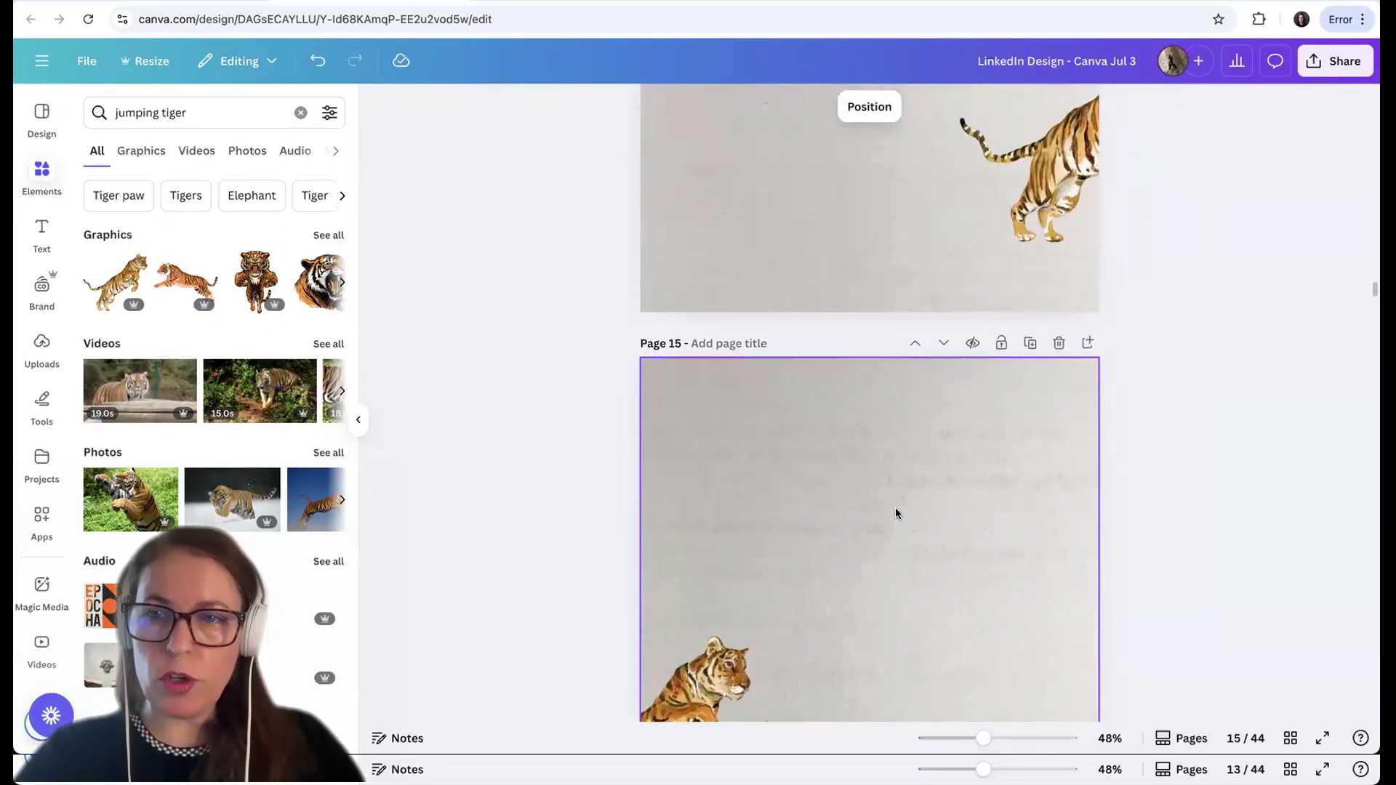
scroll(896, 507, "down", 3)
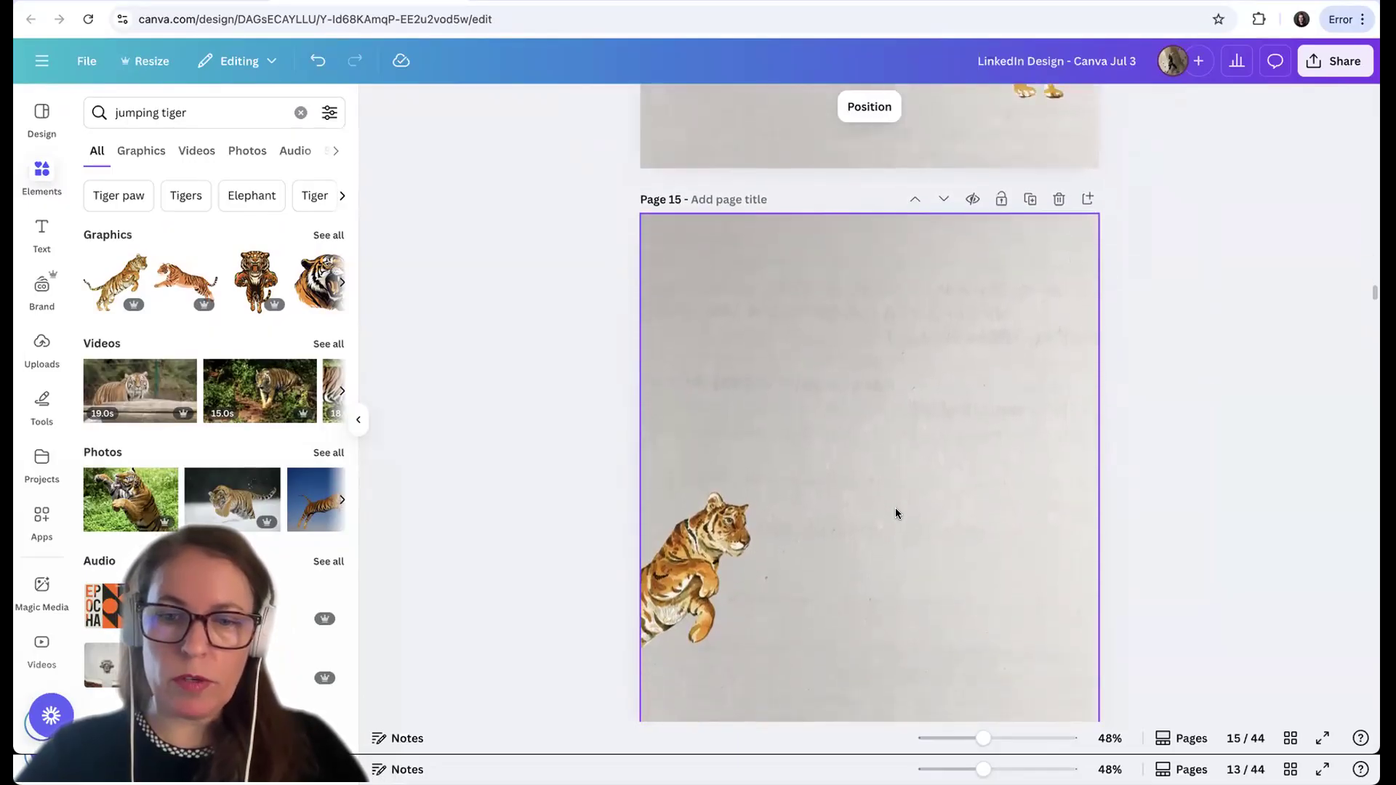
scroll(895, 508, "down", 1)
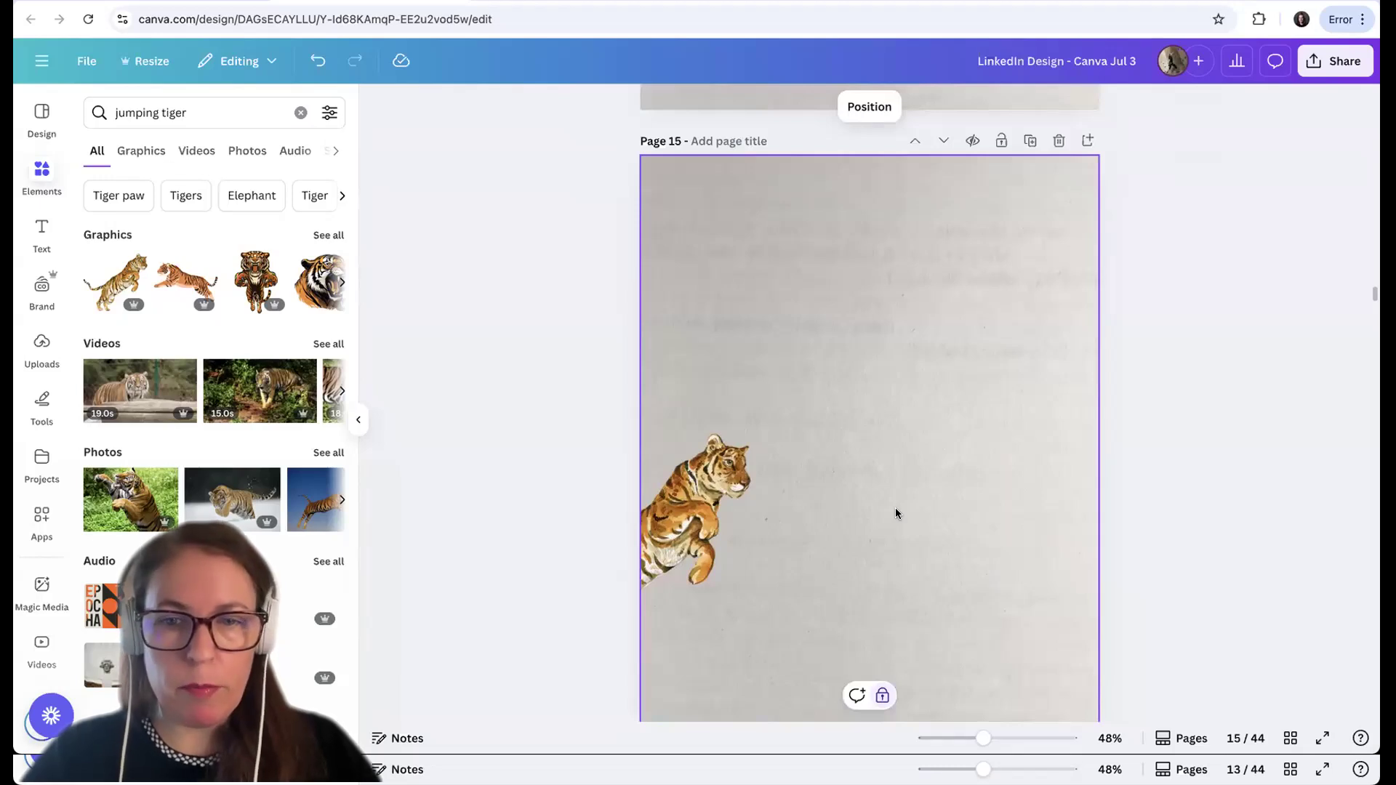
scroll(896, 512, "down", 1)
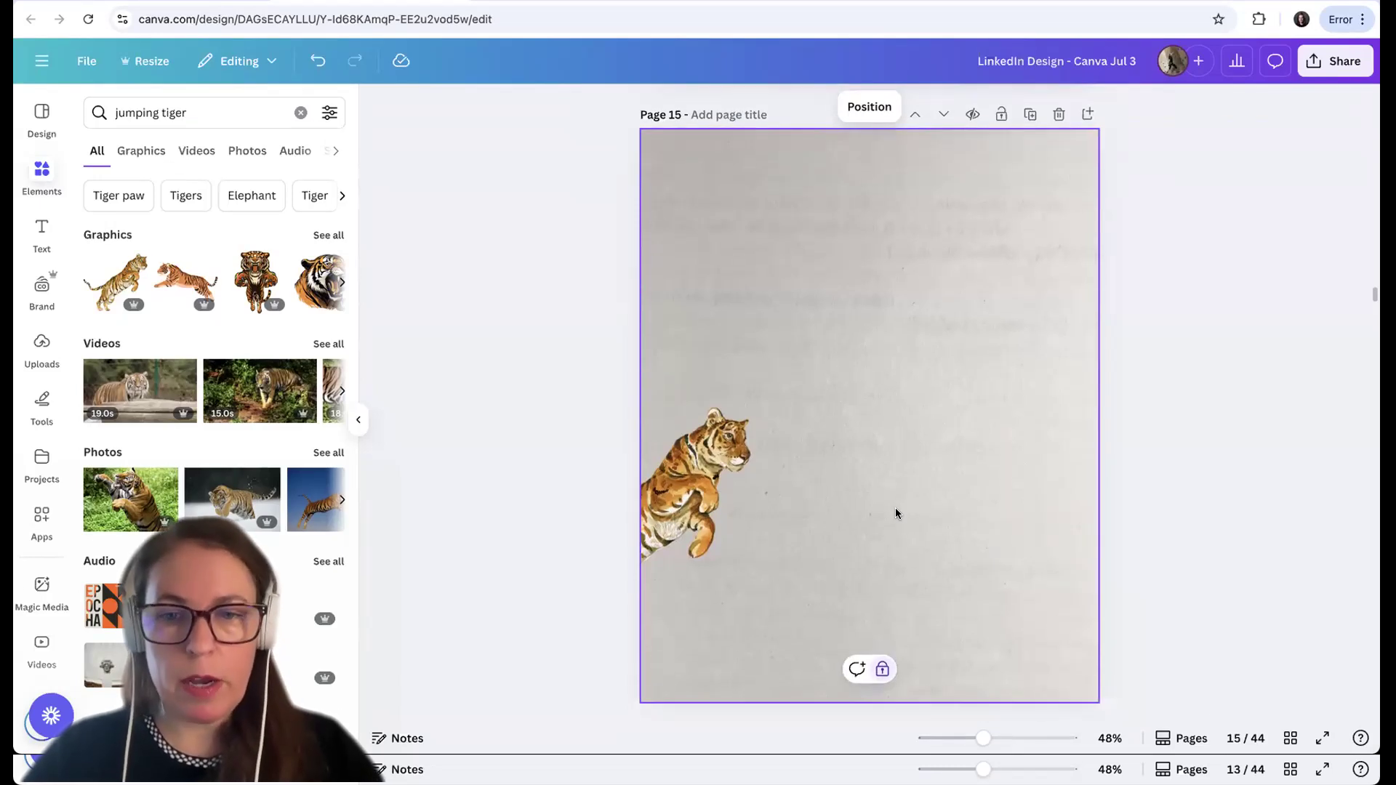
Enlarge the iceberg image on page 17 from its upper-left corner to span the full page width
scroll(896, 513, "down", 10)
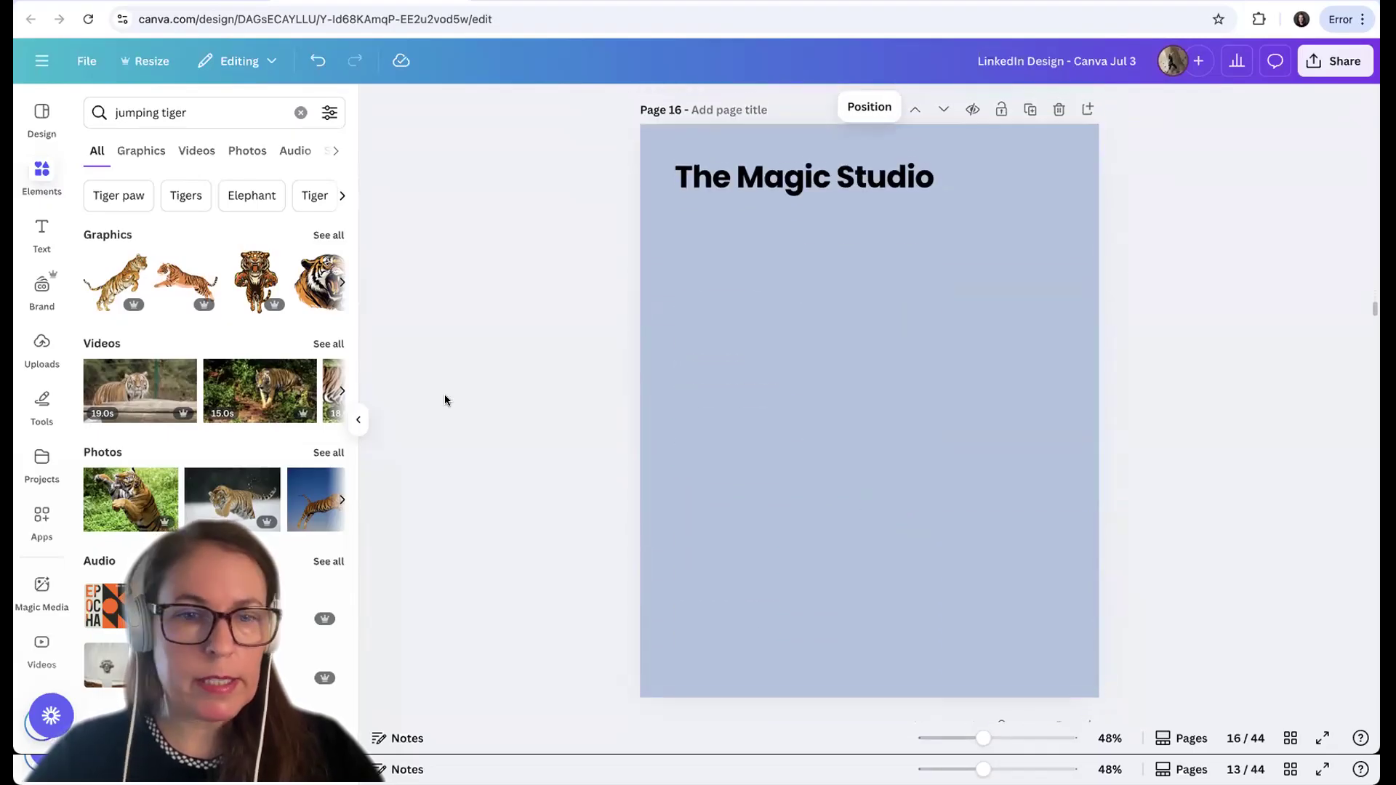
left_click(358, 421)
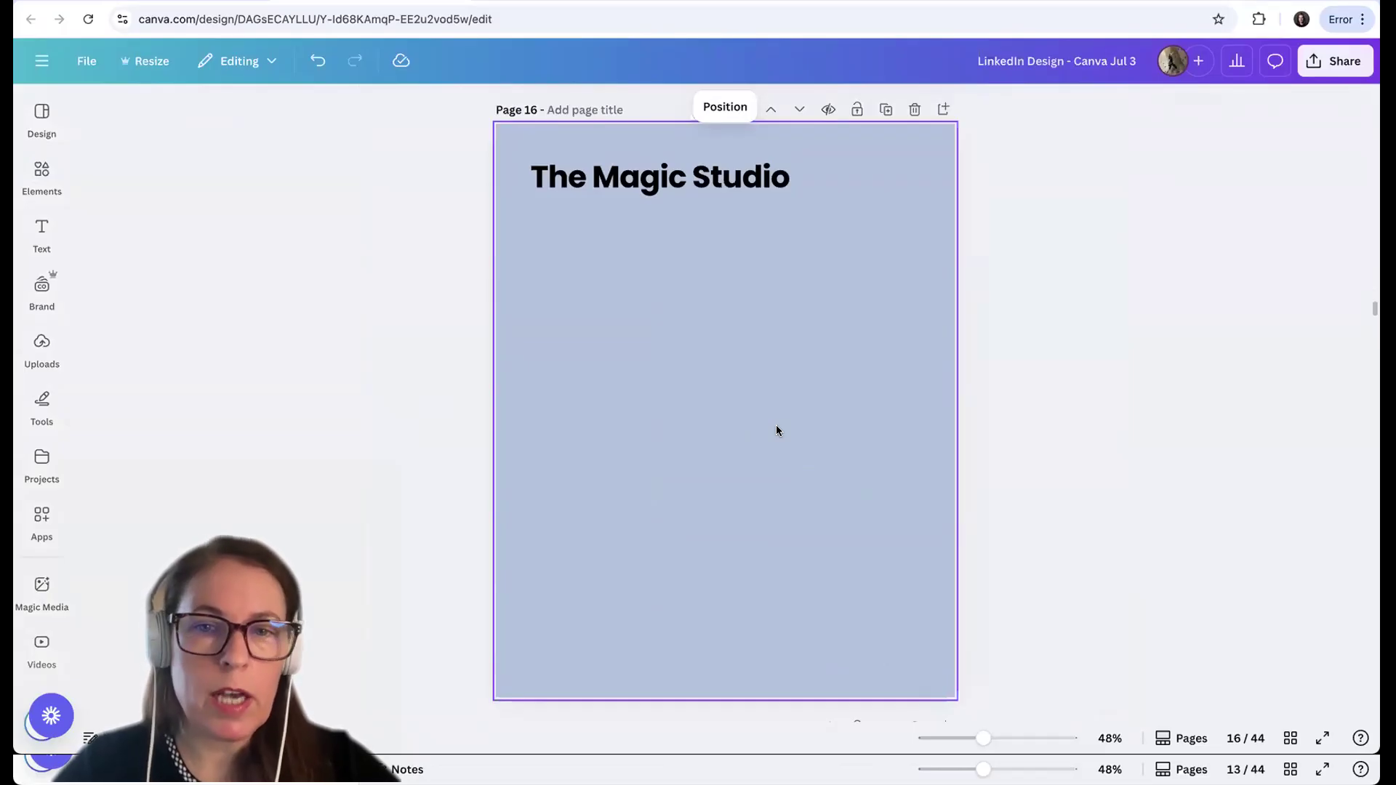
scroll(777, 430, "down", 8)
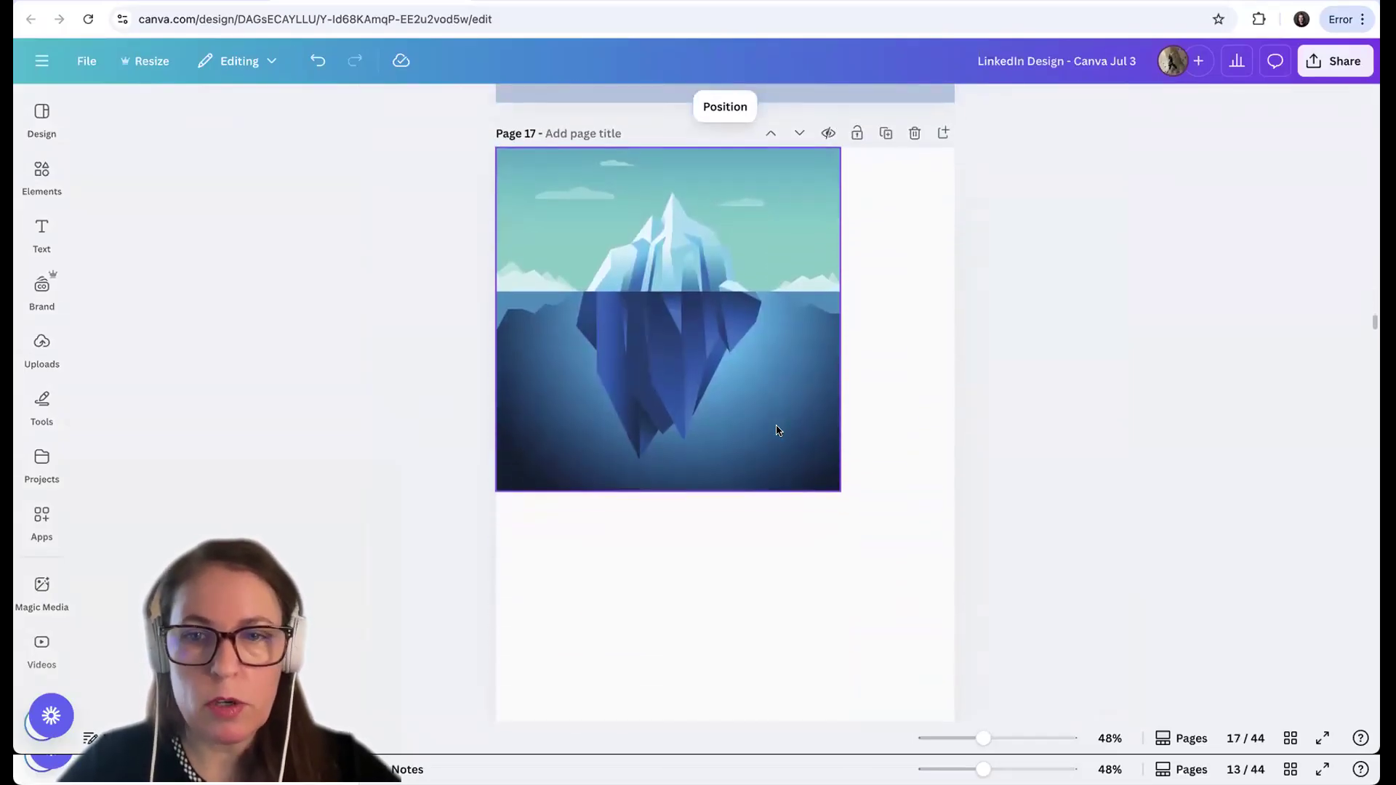
scroll(777, 430, "down", 1)
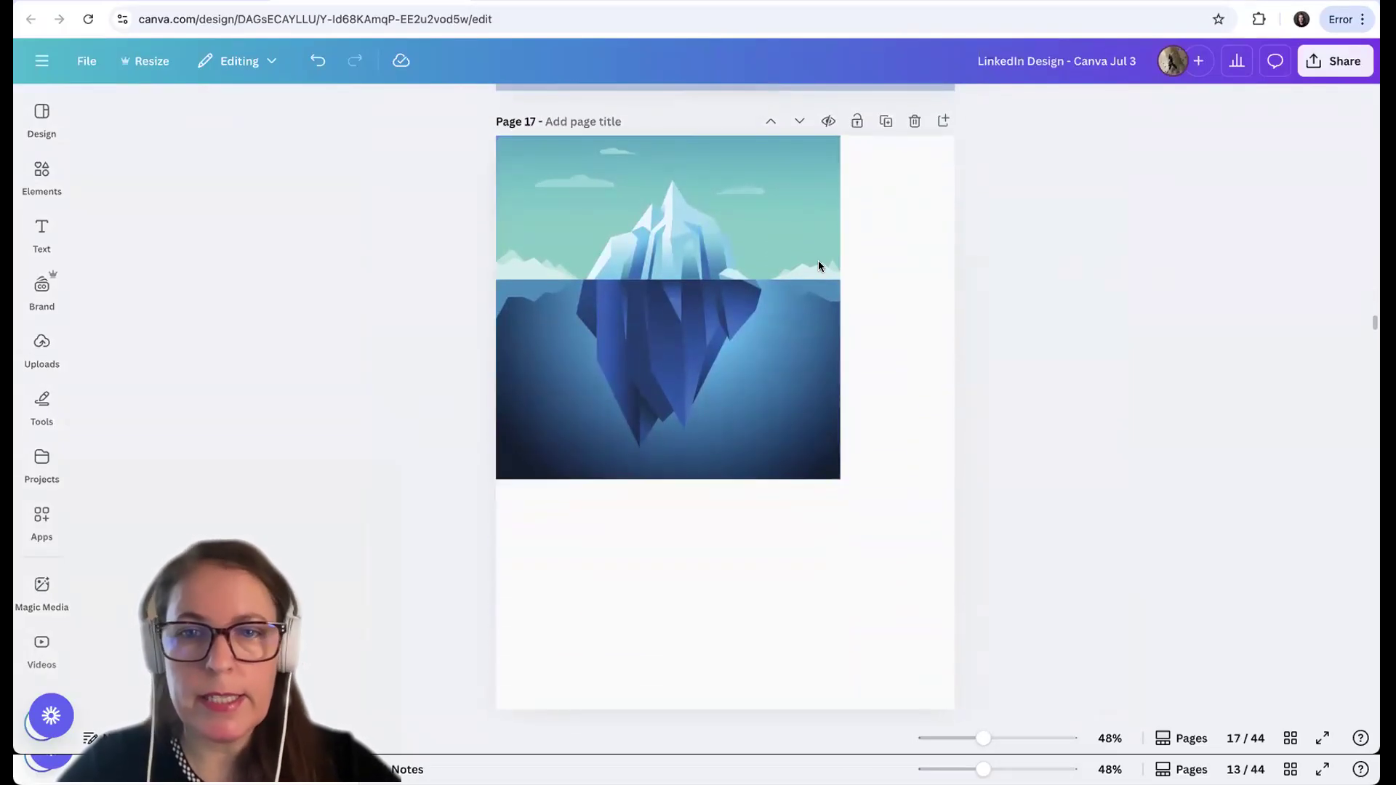
mouse_move(666, 303)
left_mouse_down()
mouse_move(705, 312)
mouse_move(662, 307)
left_mouse_up()
left_click_drag(841, 509, 914, 662)
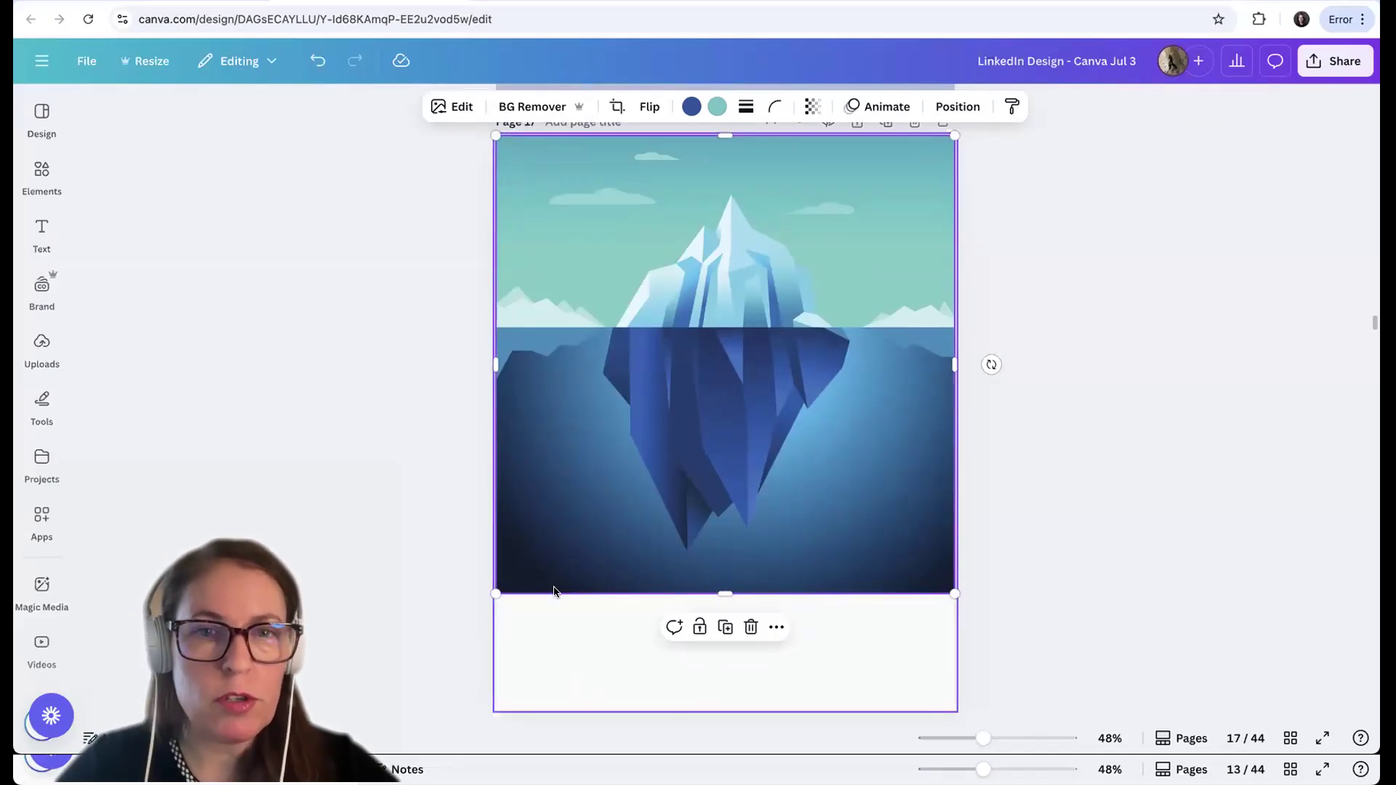
Extend the iceberg image with Magic Expand at Whole Page size, compare the first two results and keep the first
left_click(458, 140)
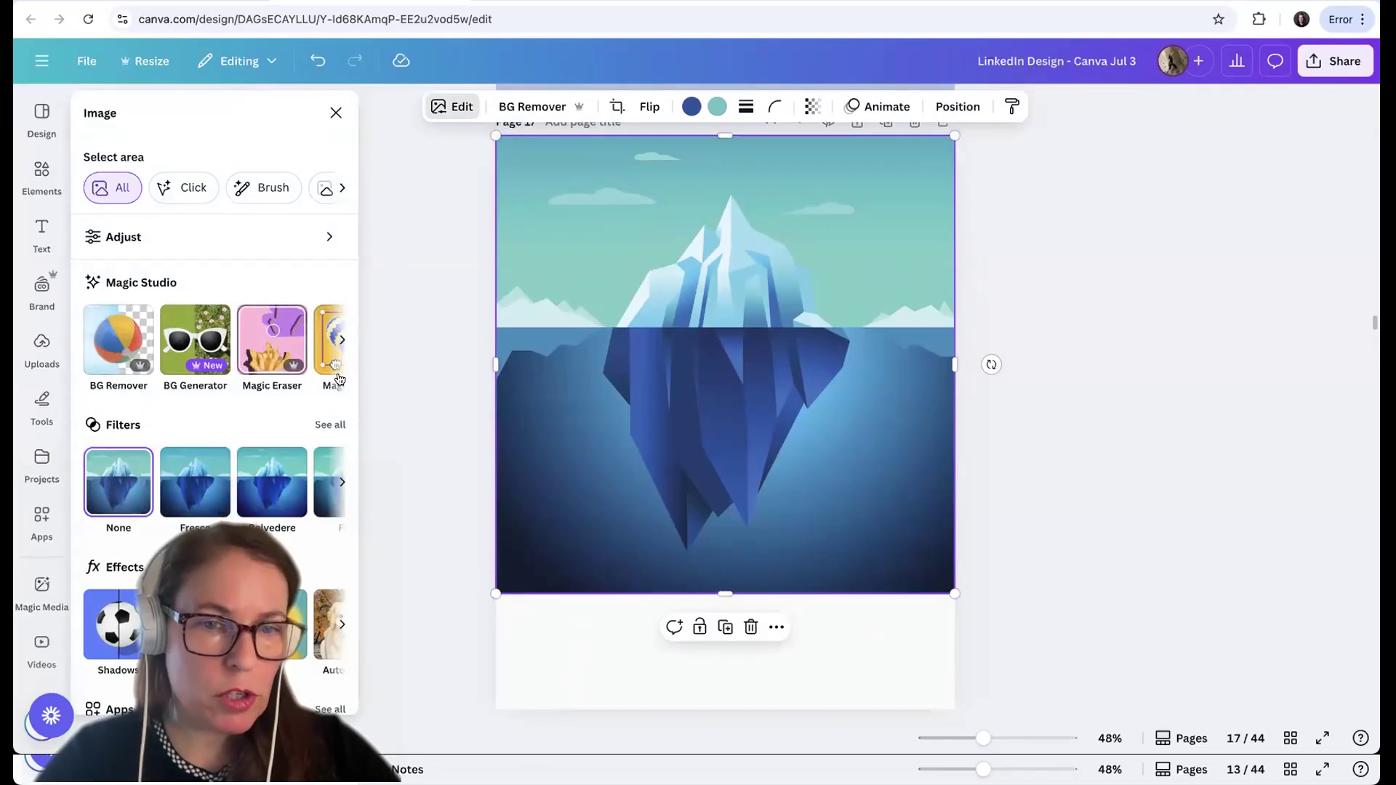
scroll(342, 372, "right", 5)
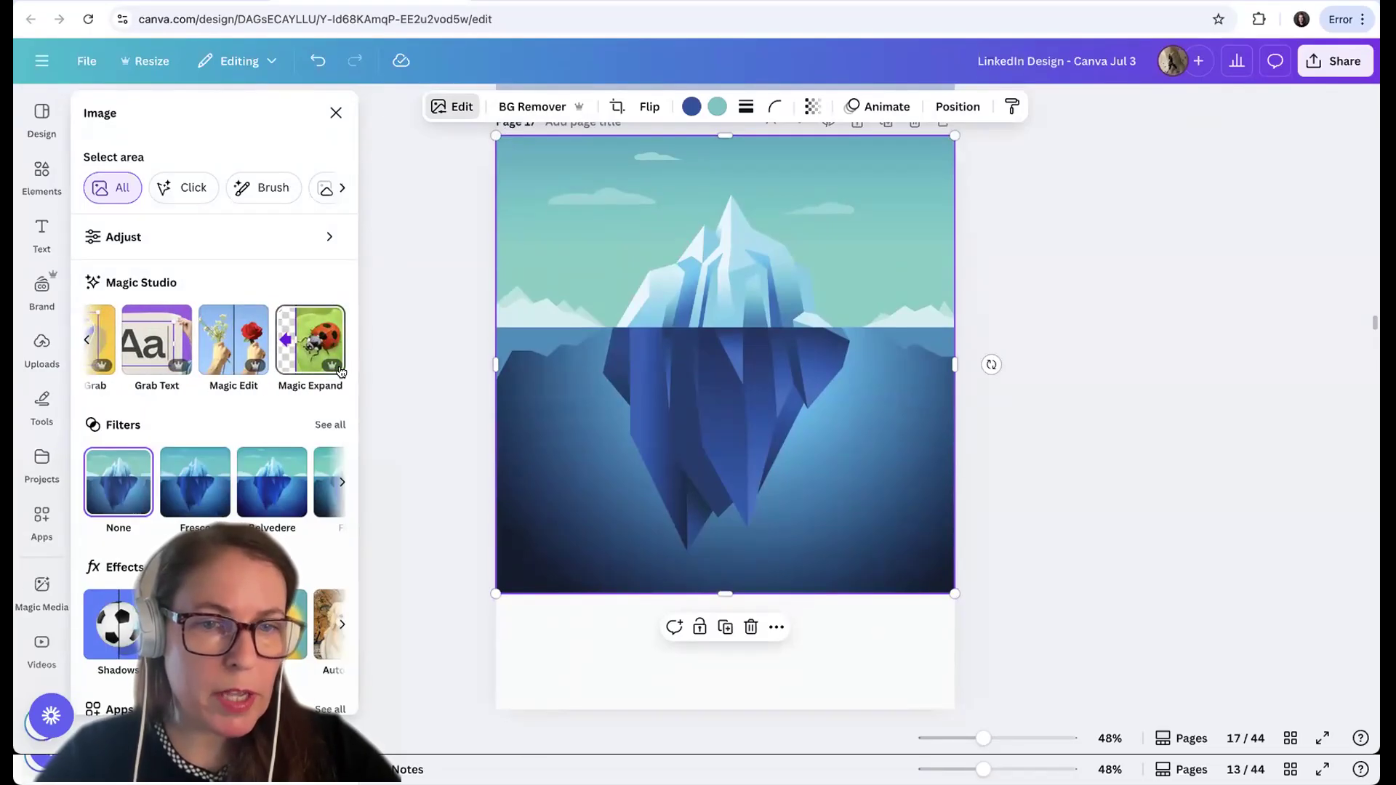
left_click(310, 372)
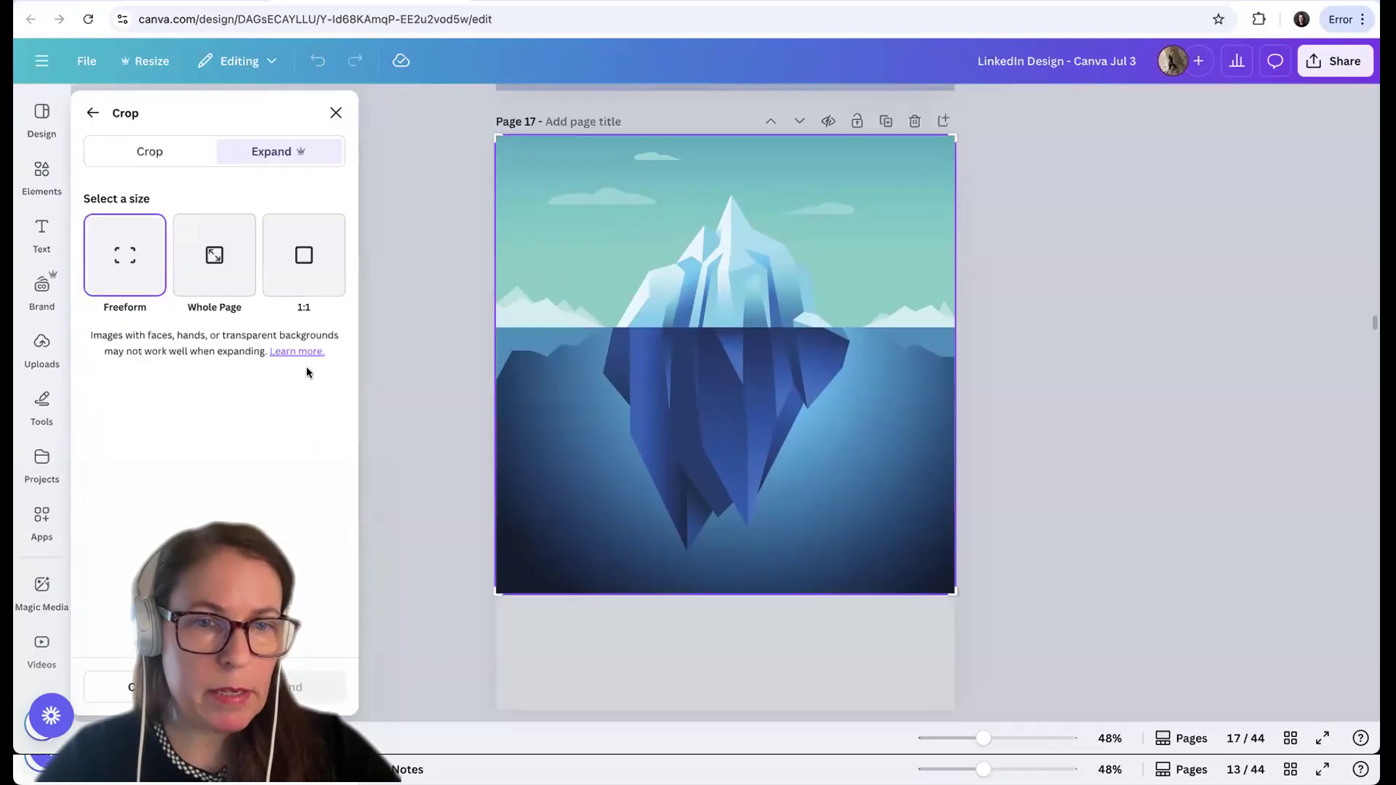
left_click(218, 298)
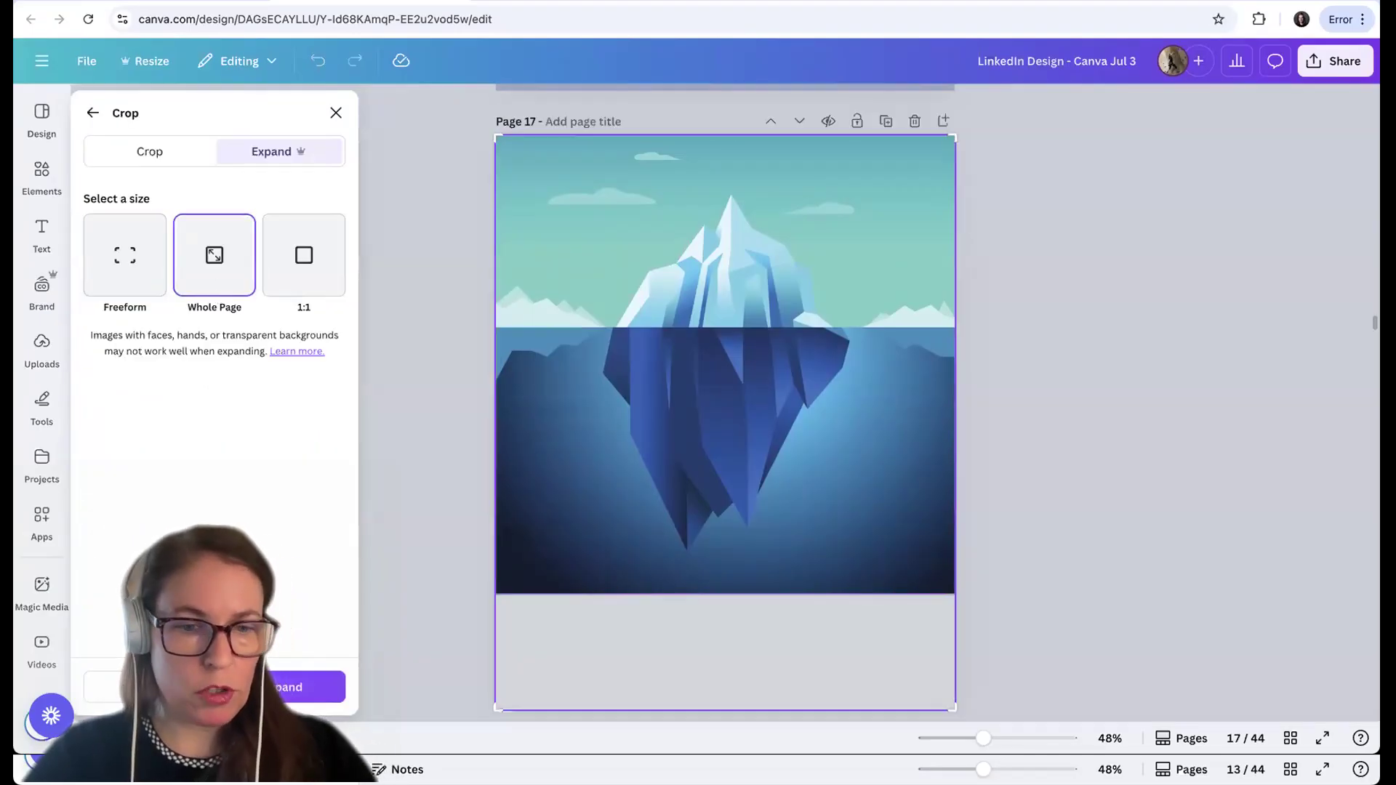
left_click(309, 687)
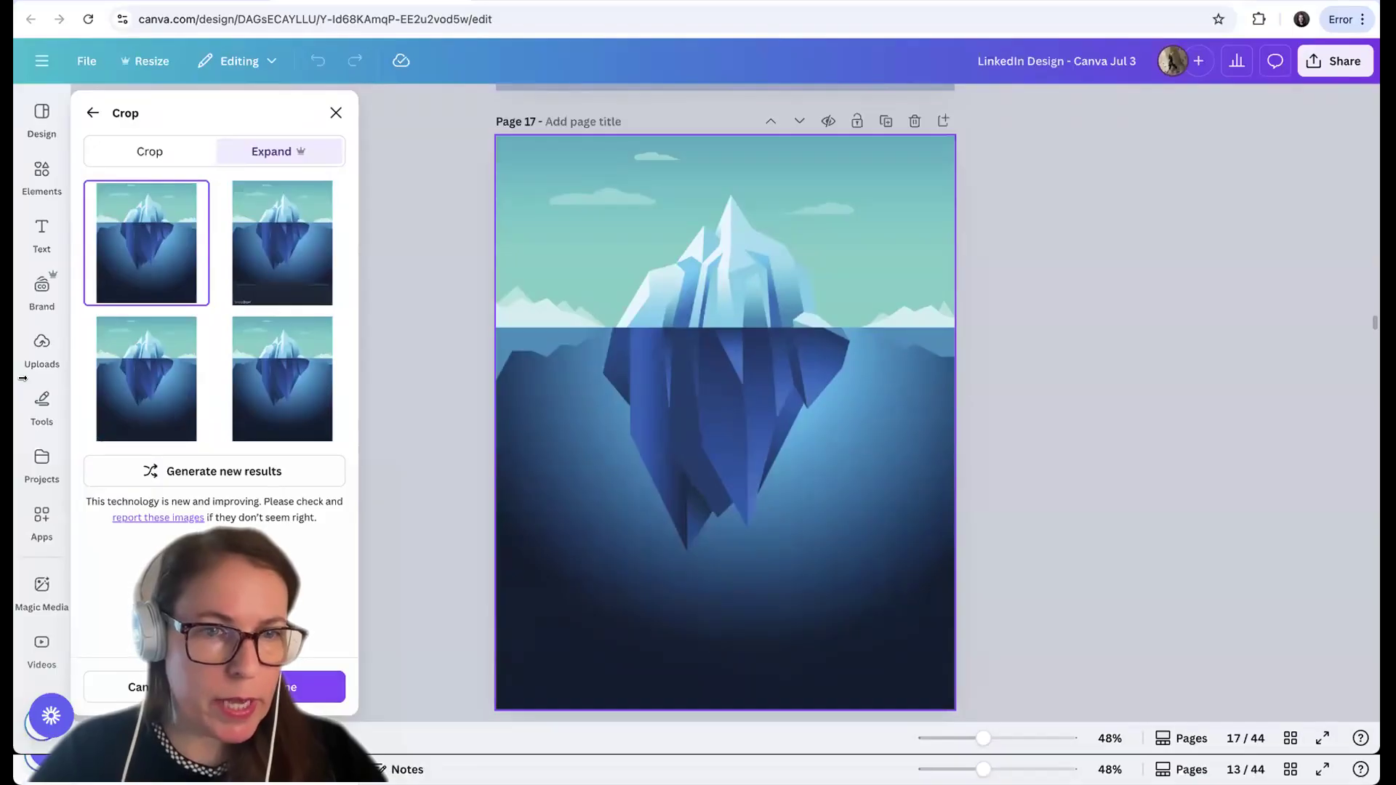
left_click(270, 292)
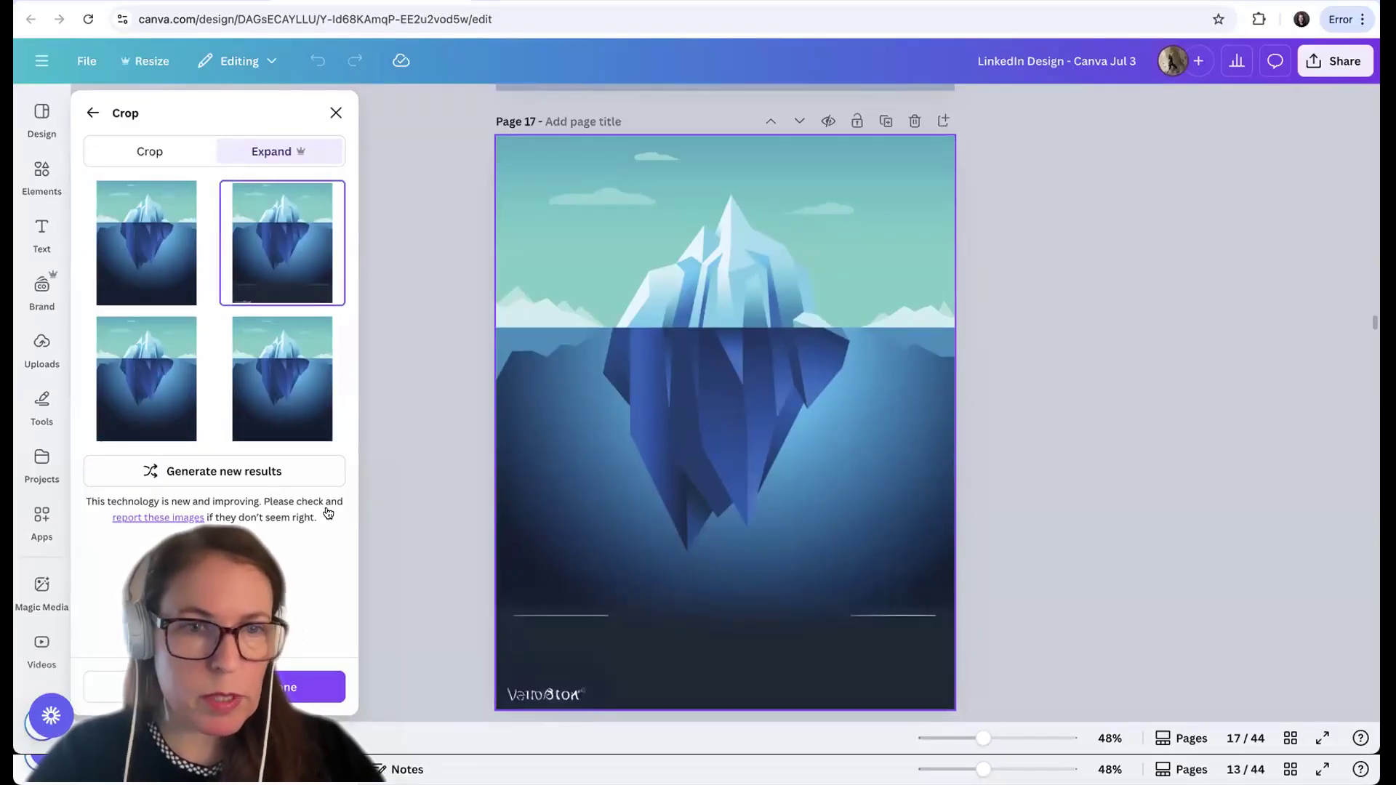
left_click(166, 272)
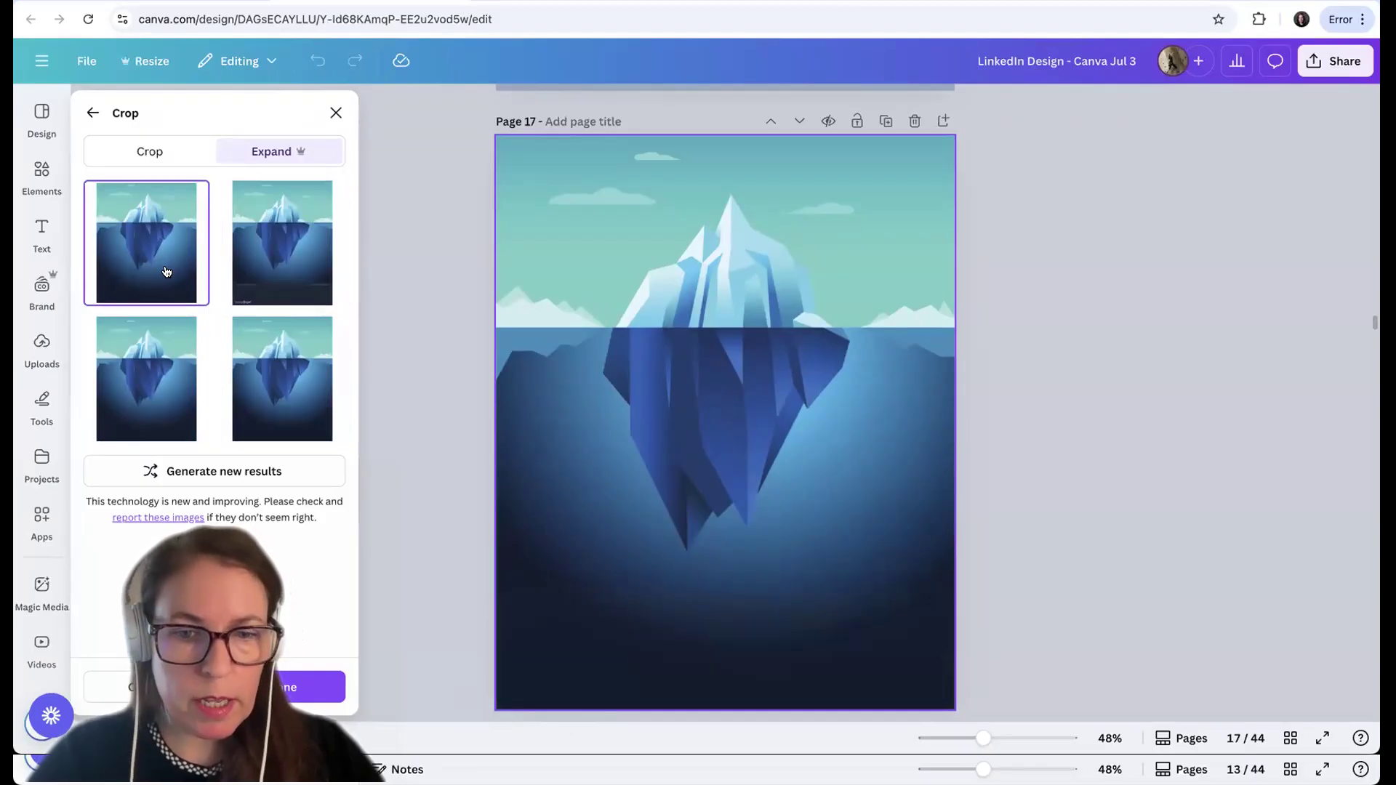
left_click(271, 688)
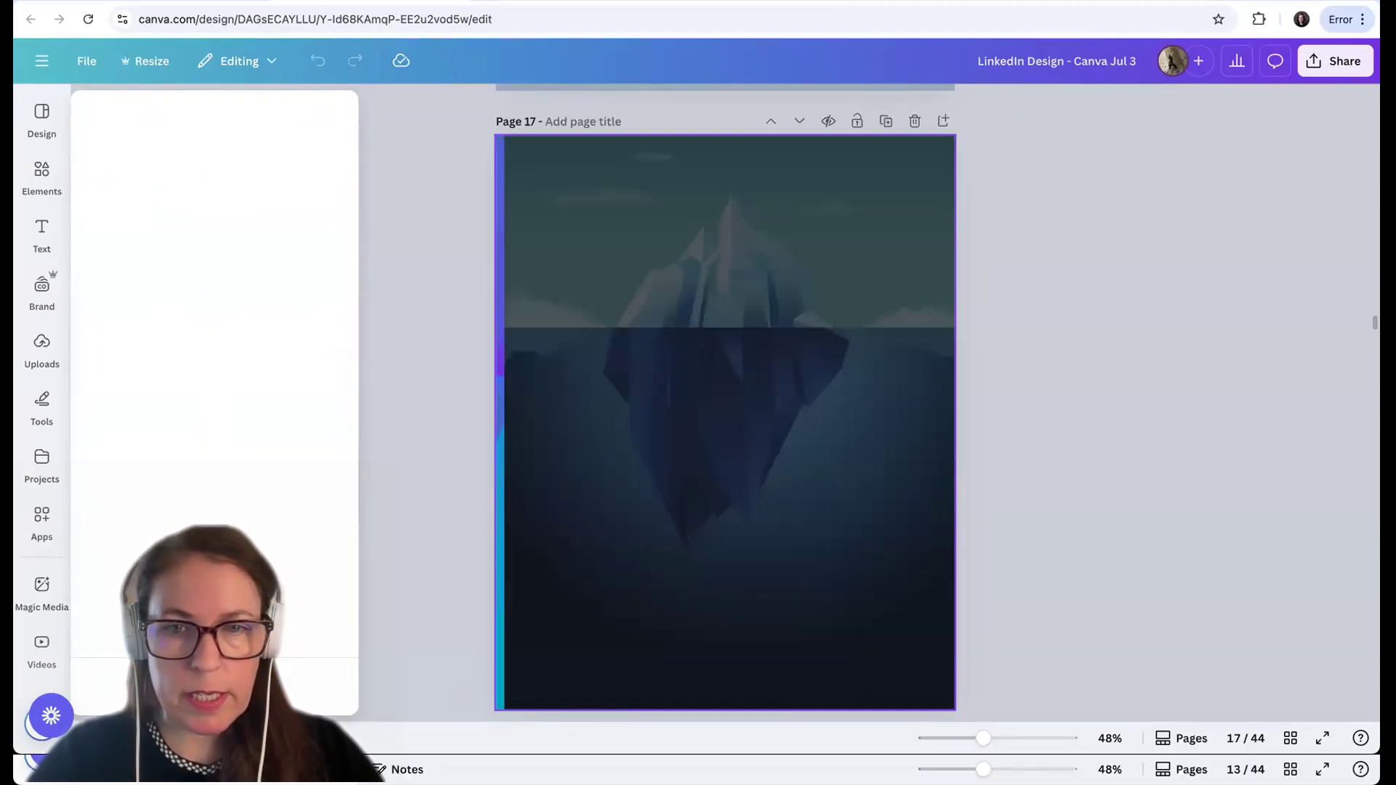
left_click(1066, 549)
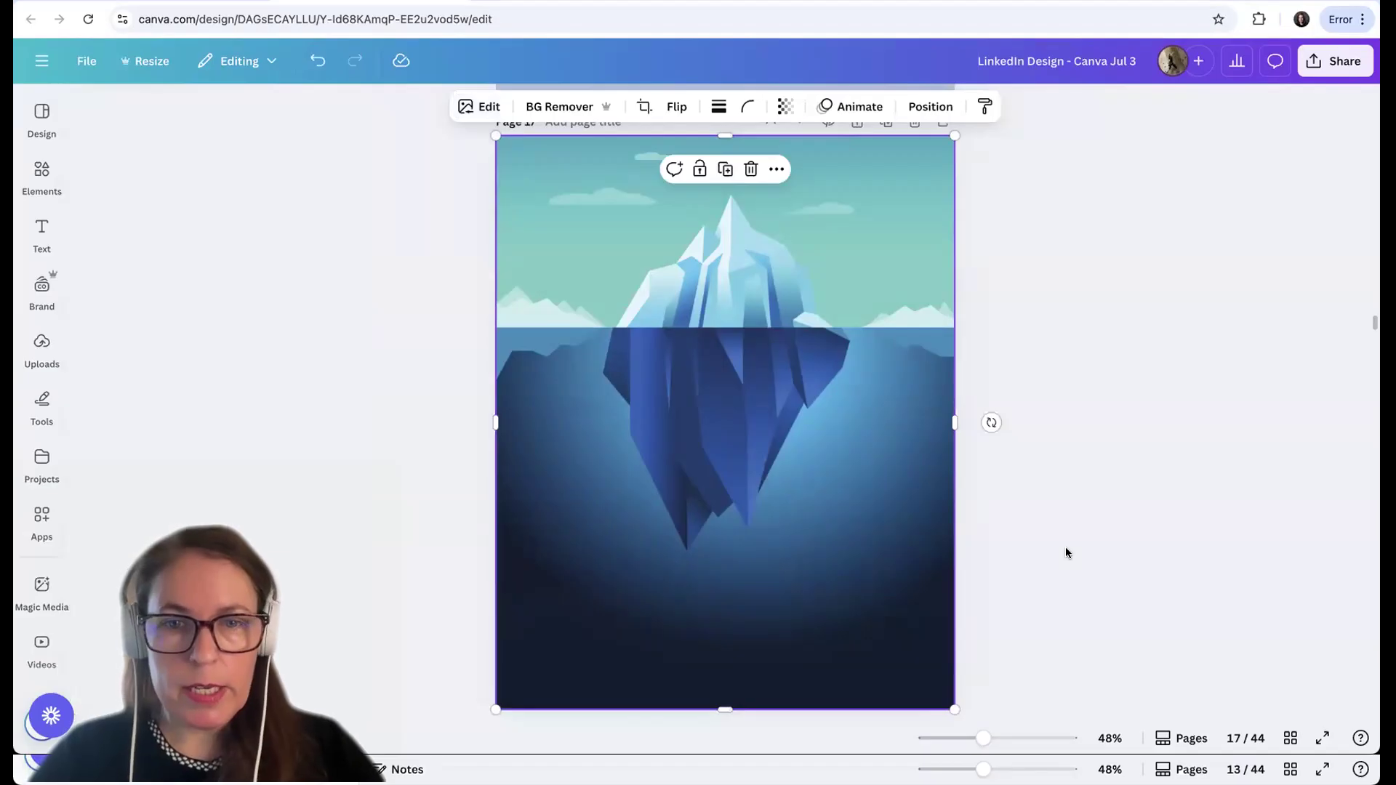
left_click(1065, 548)
Brush over the two clouds left of the iceberg's peak and remove them with Magic Eraser at brush size 16
left_click(812, 454)
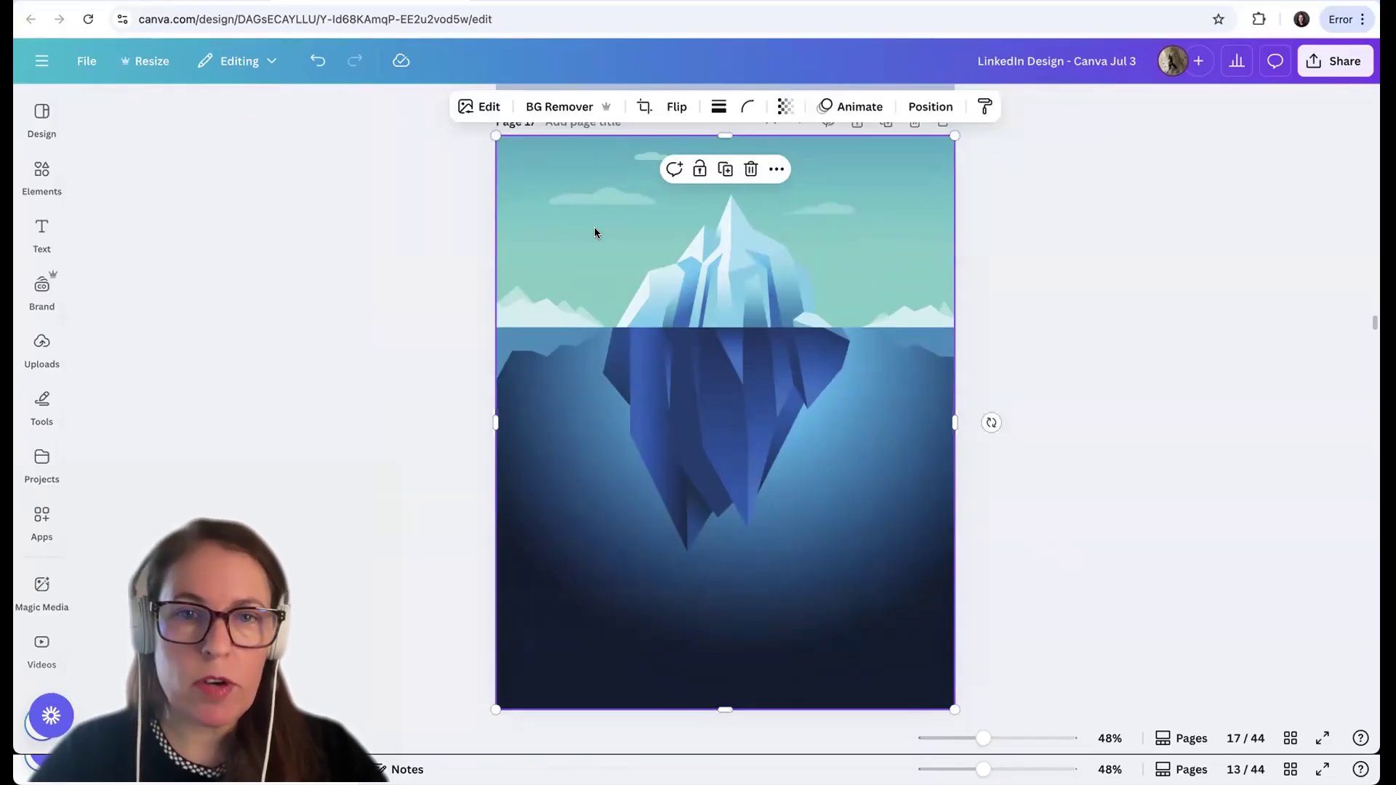
left_click(487, 115)
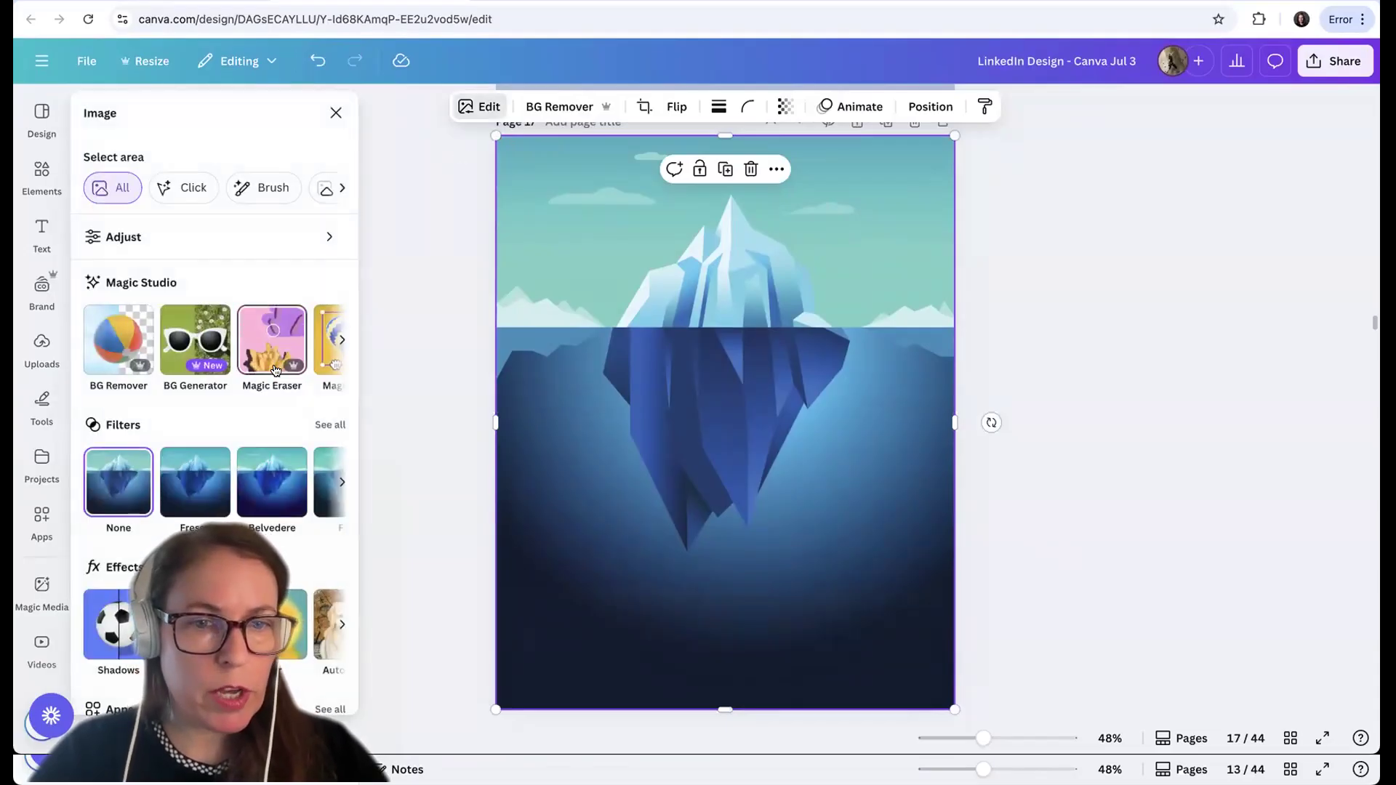
left_click(274, 373)
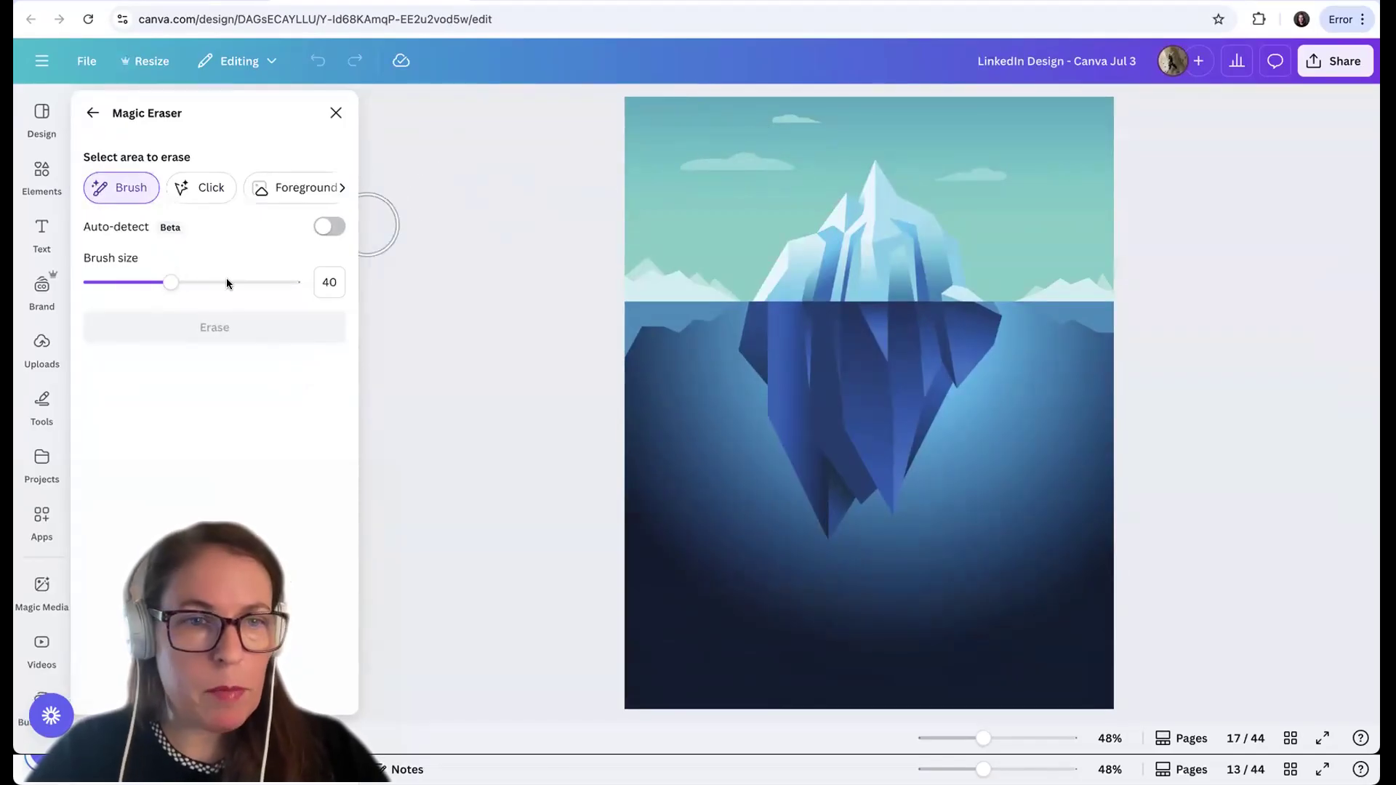
left_click(122, 282)
left_click_drag(688, 165, 791, 161)
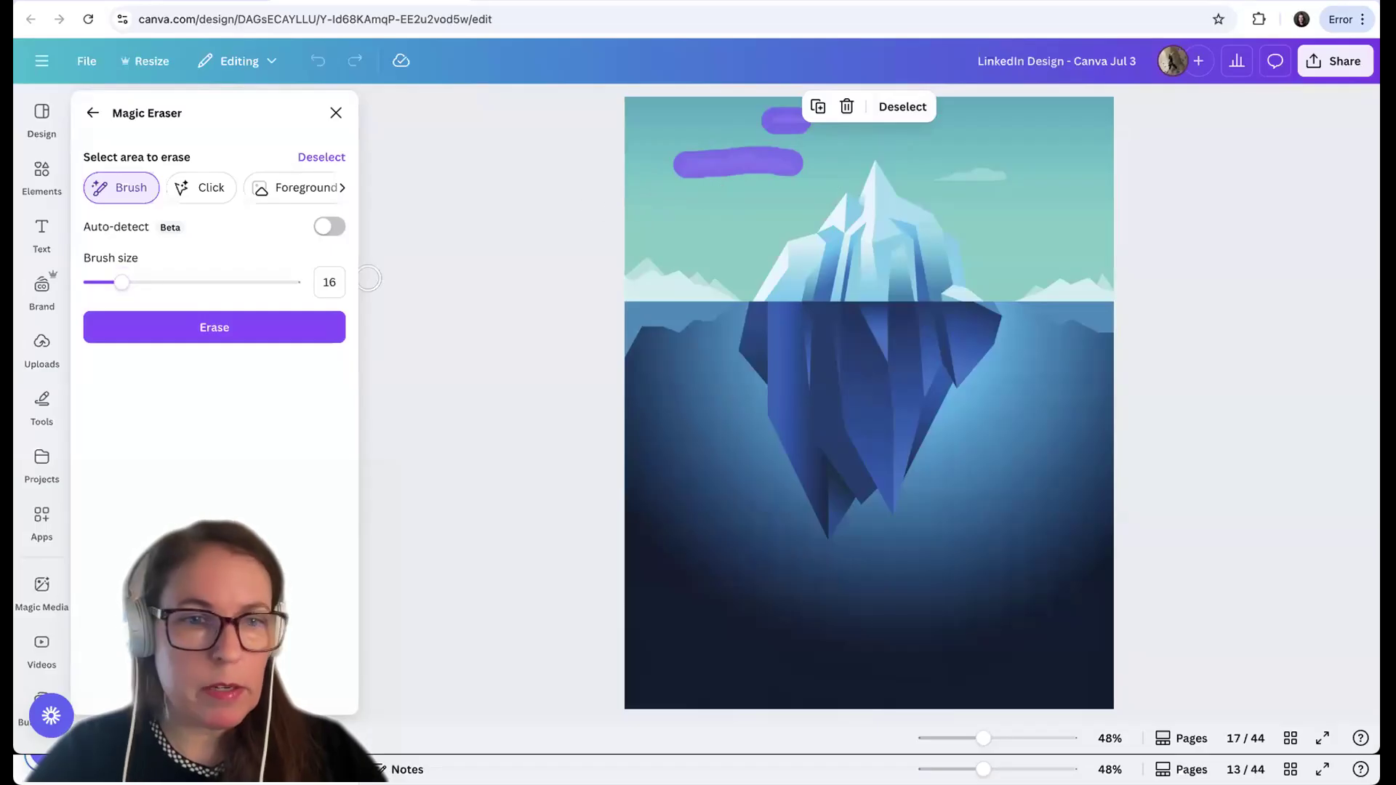
left_click(212, 347)
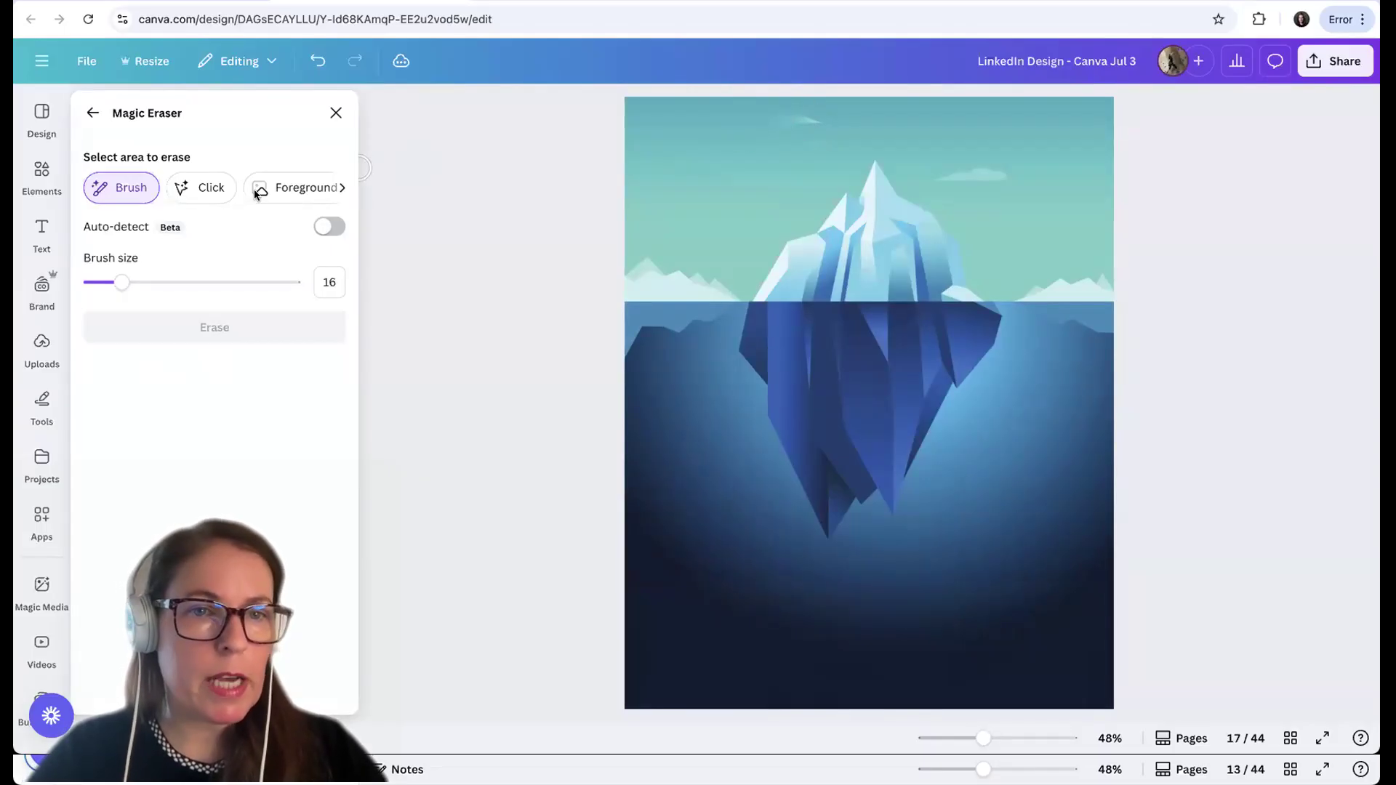
left_click(335, 115)
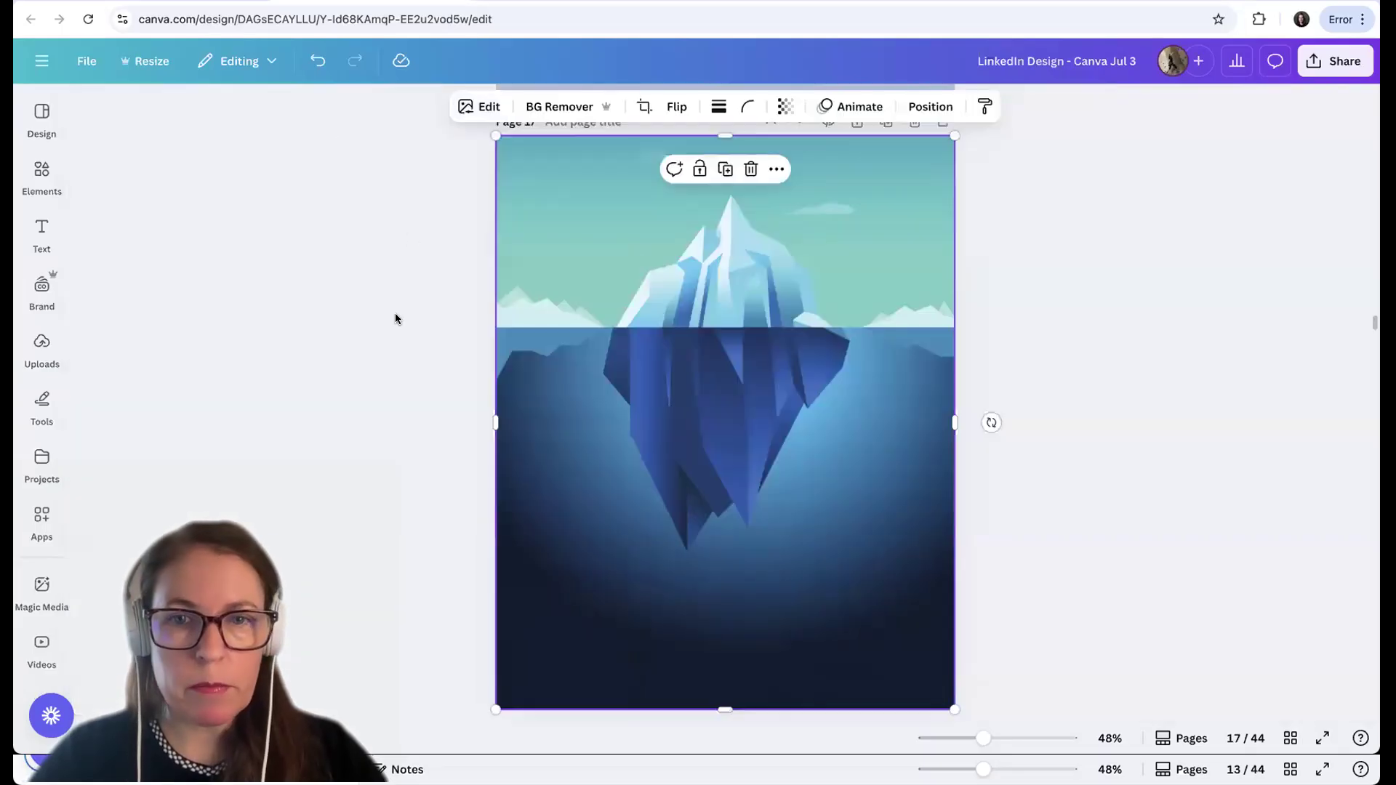
scroll(396, 319, "down", 8)
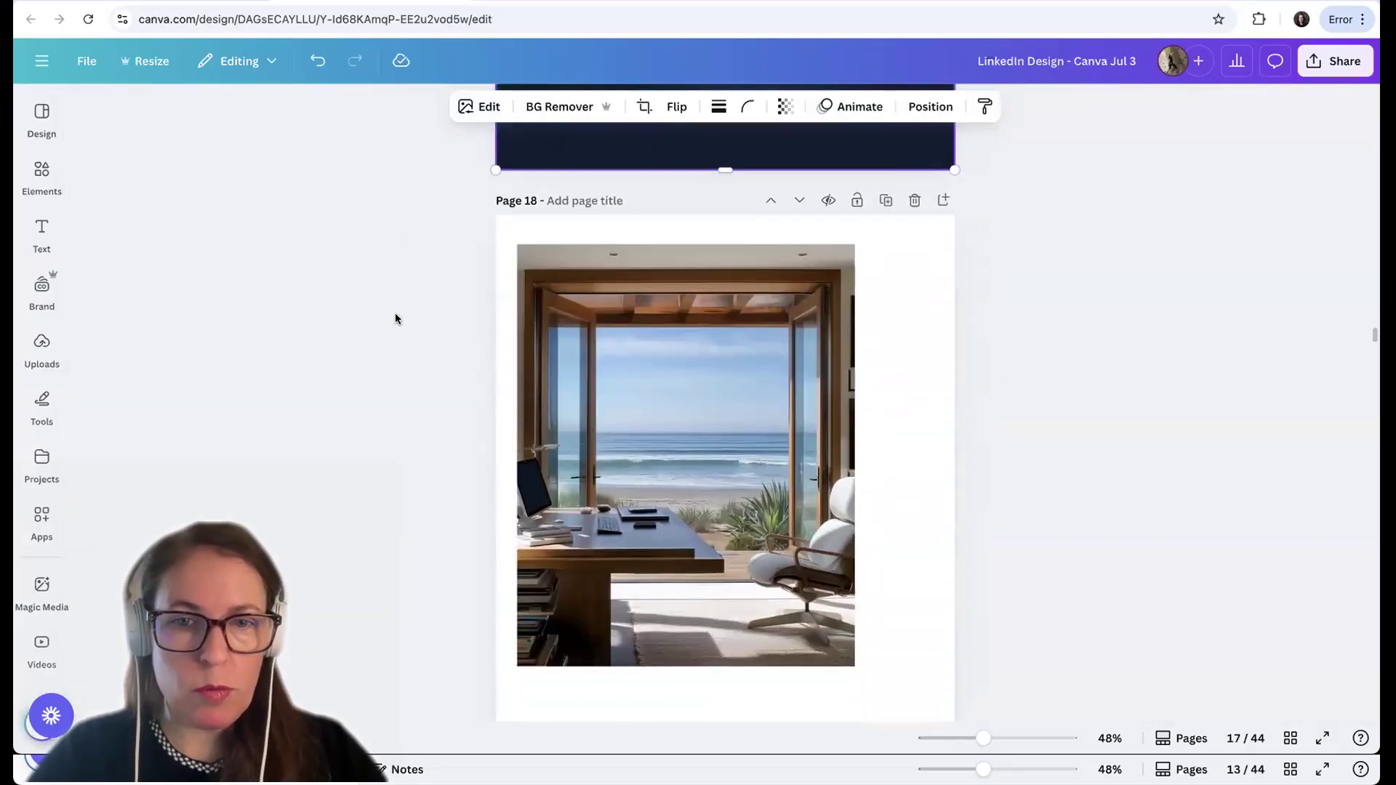
Align the beach office image with page 18's upper-left corner and enlarge it to fill the whole page
scroll(396, 318, "up", 1)
left_click(635, 349)
left_click_drag(635, 348, 621, 320)
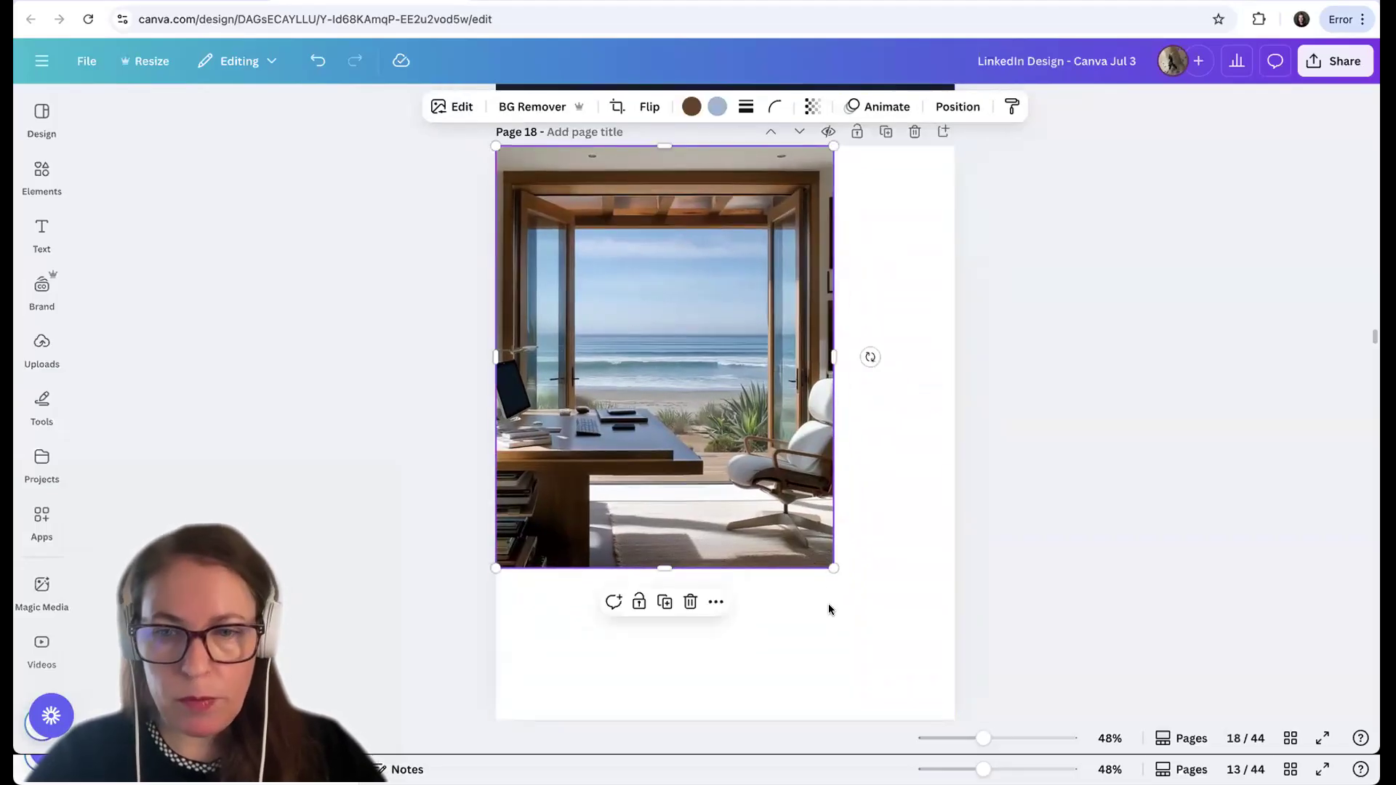
left_click_drag(863, 643, 952, 743)
left_click(1156, 558)
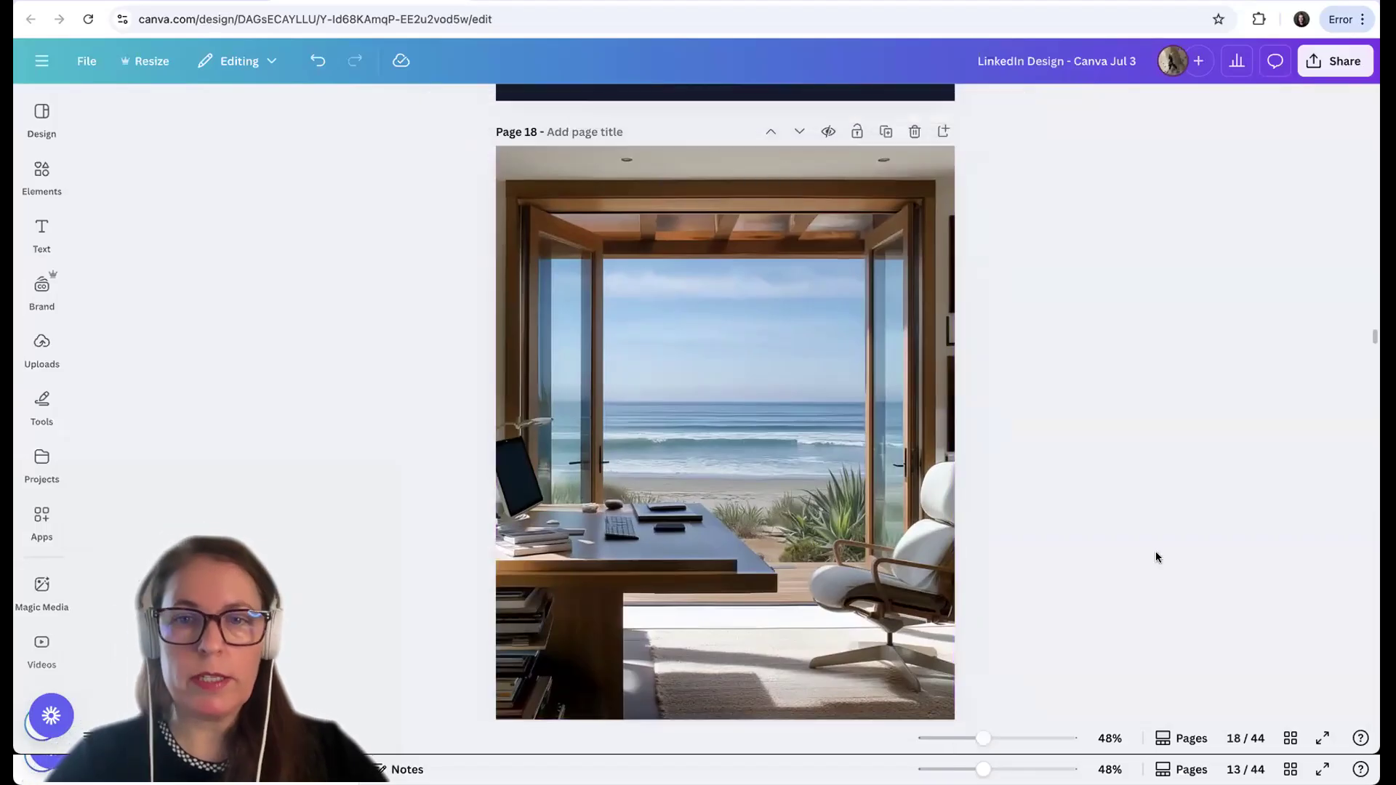
Separate the white lounge chair from page 18's office image with Magic Grab and move it off the page's right edge
left_click(819, 521)
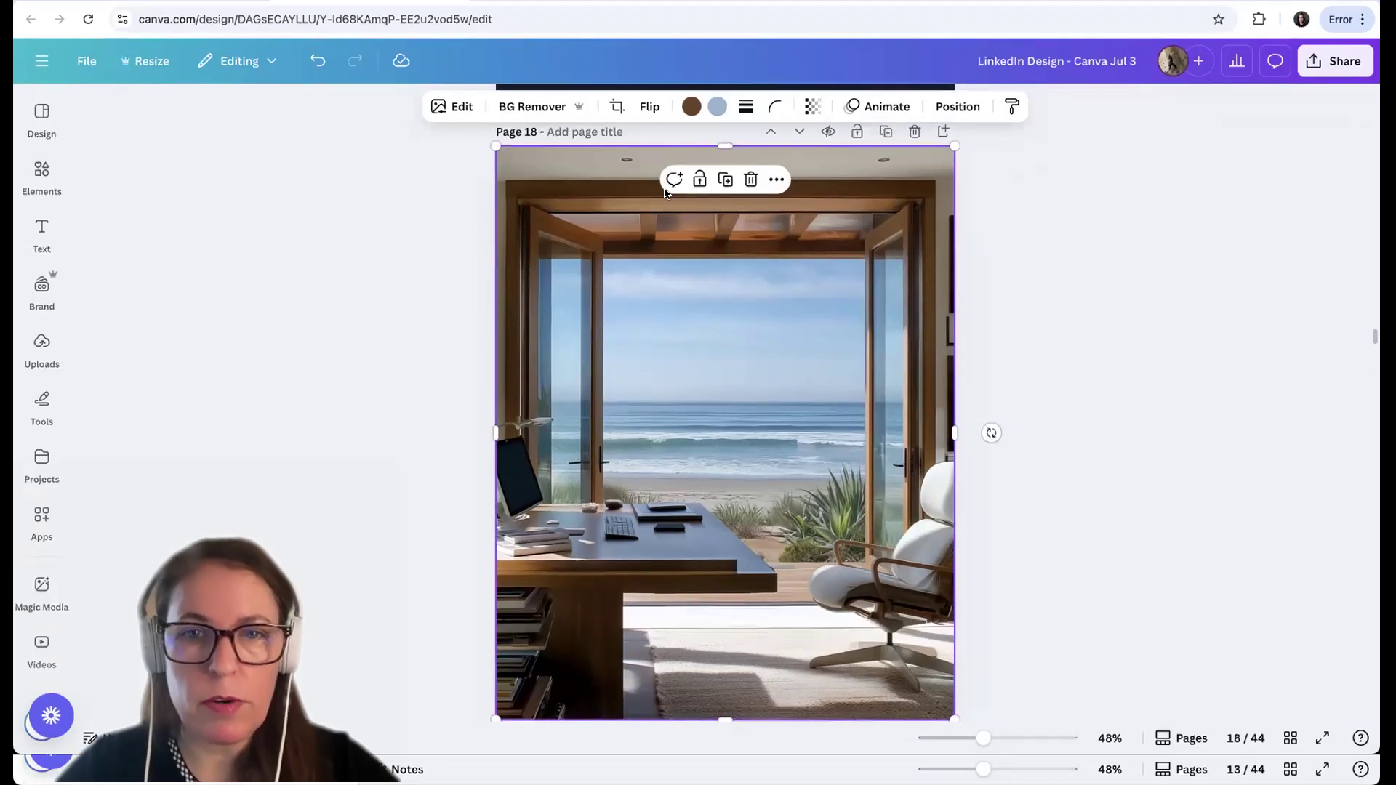
left_click(456, 112)
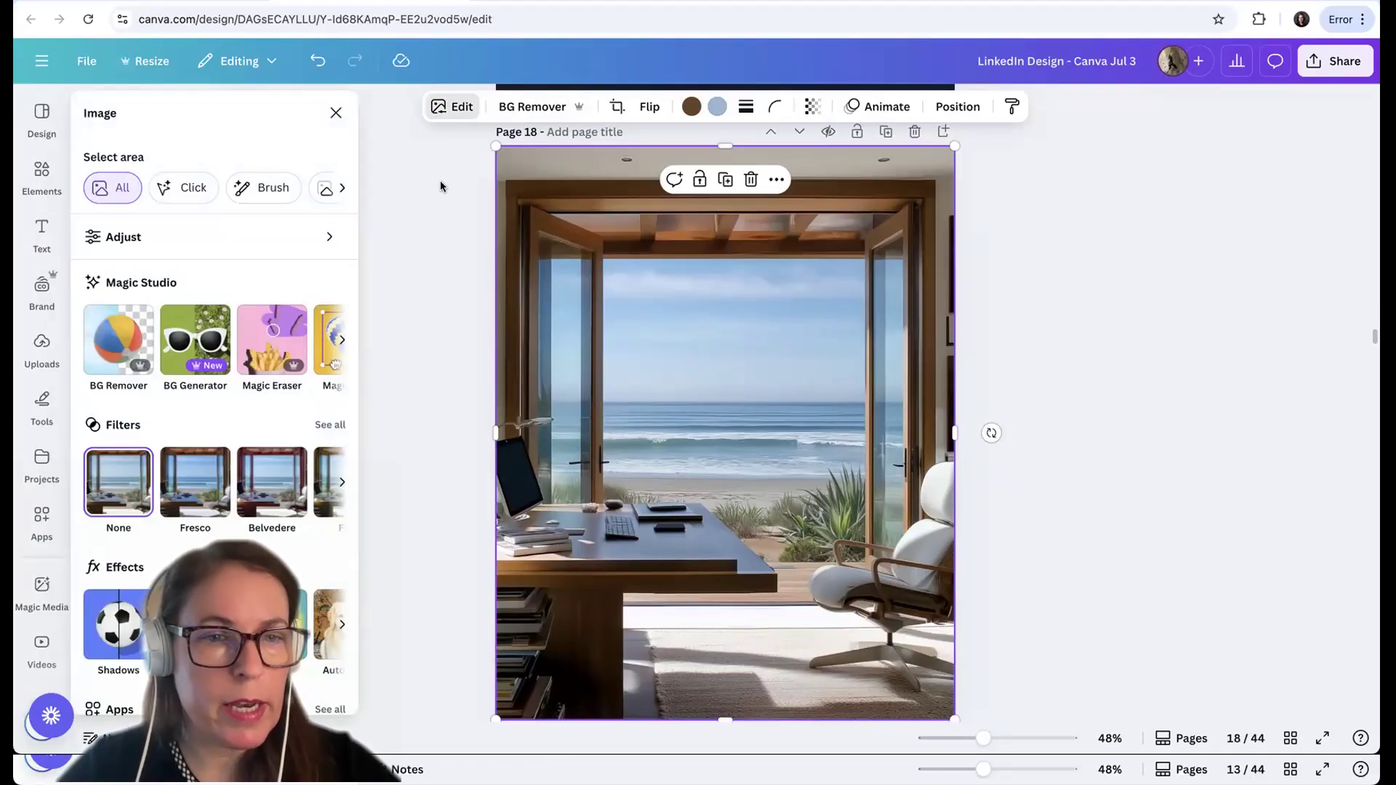
scroll(346, 371, "right", 2)
scroll(346, 372, "right", 3)
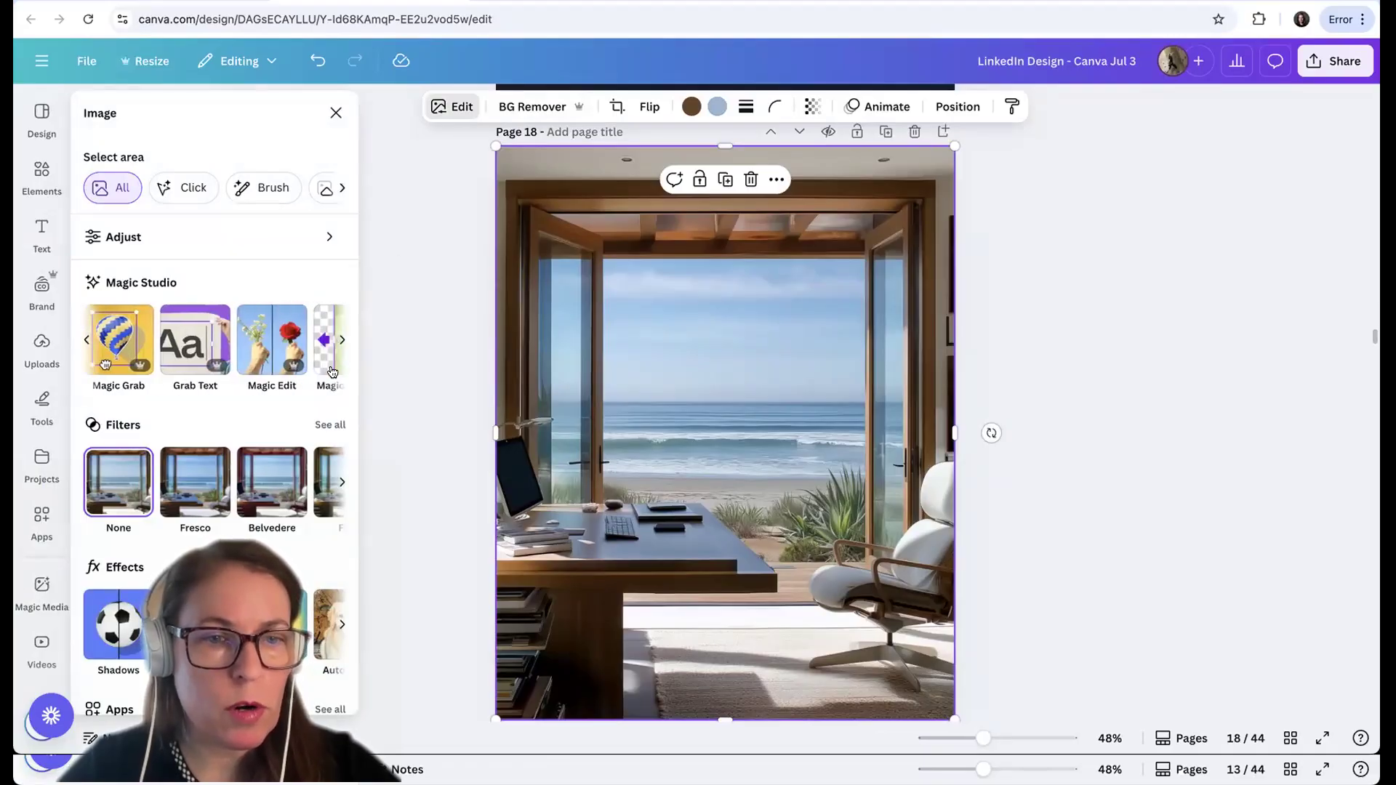
left_click(120, 367)
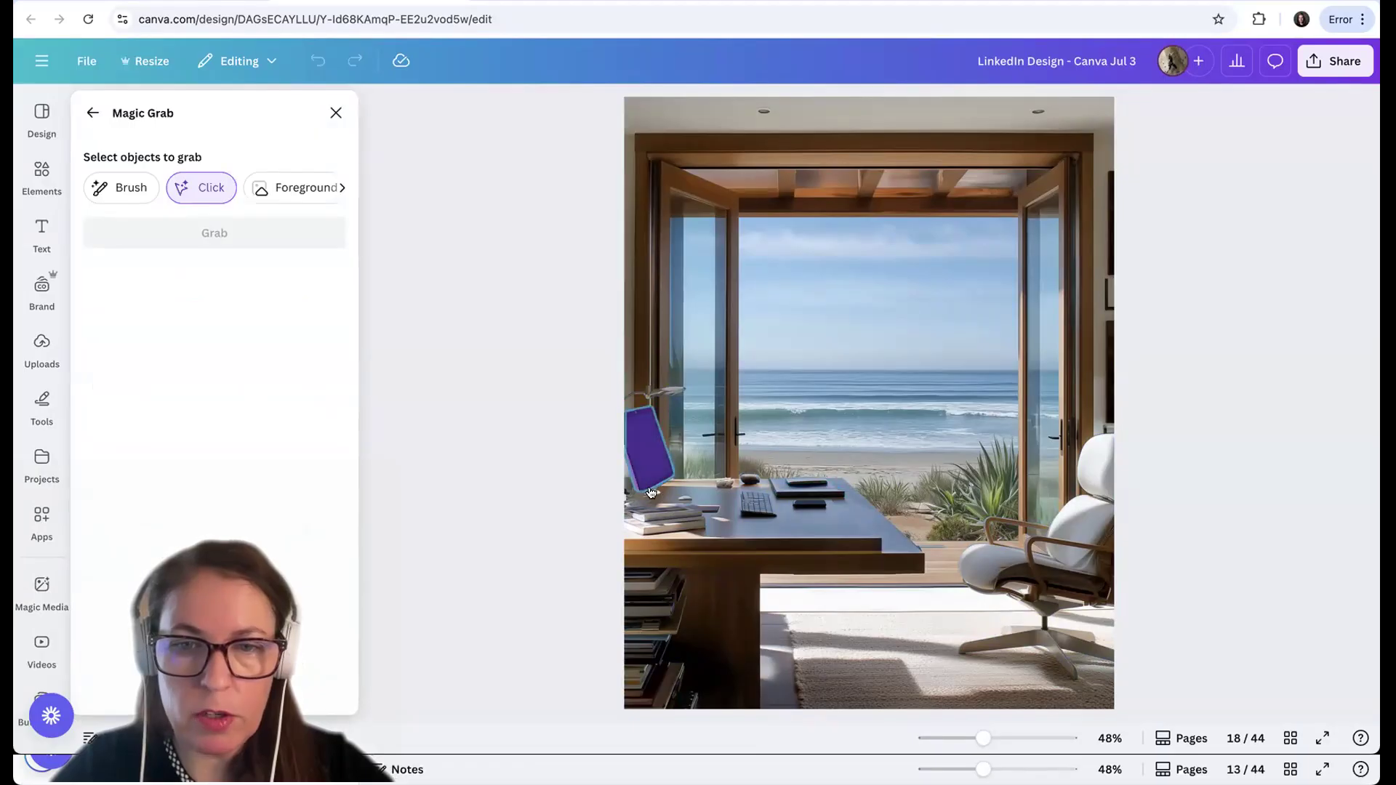
left_click(1070, 584)
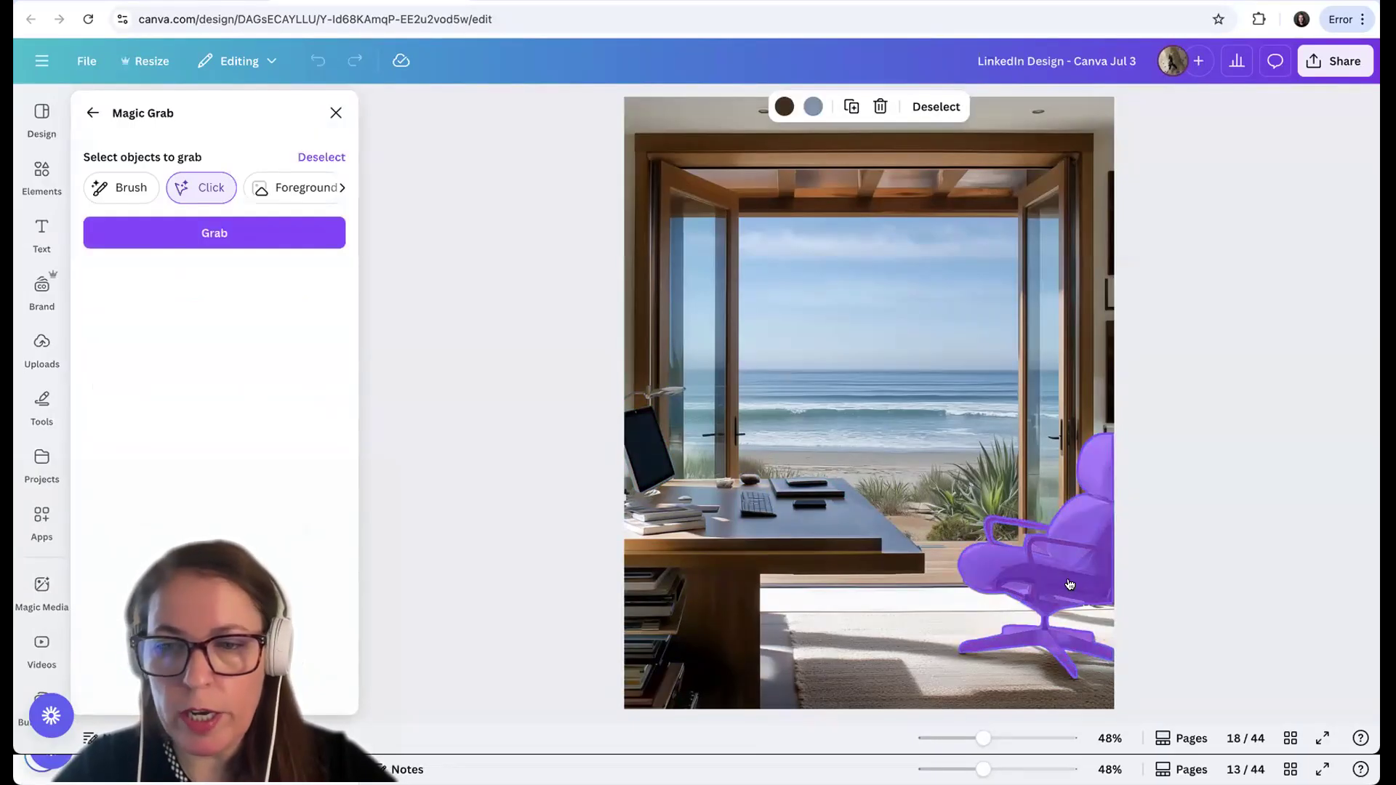
left_click(222, 239)
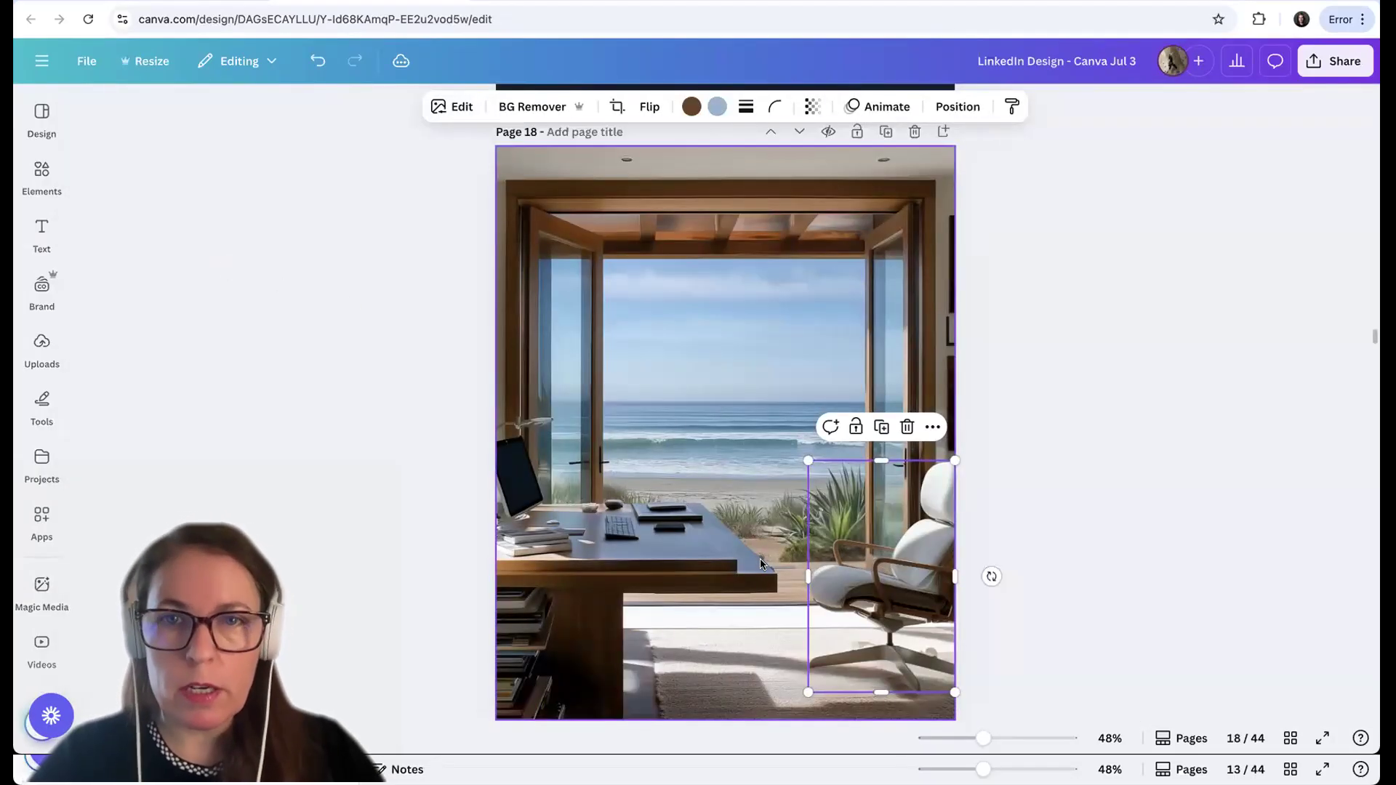
left_click_drag(895, 603, 1098, 563)
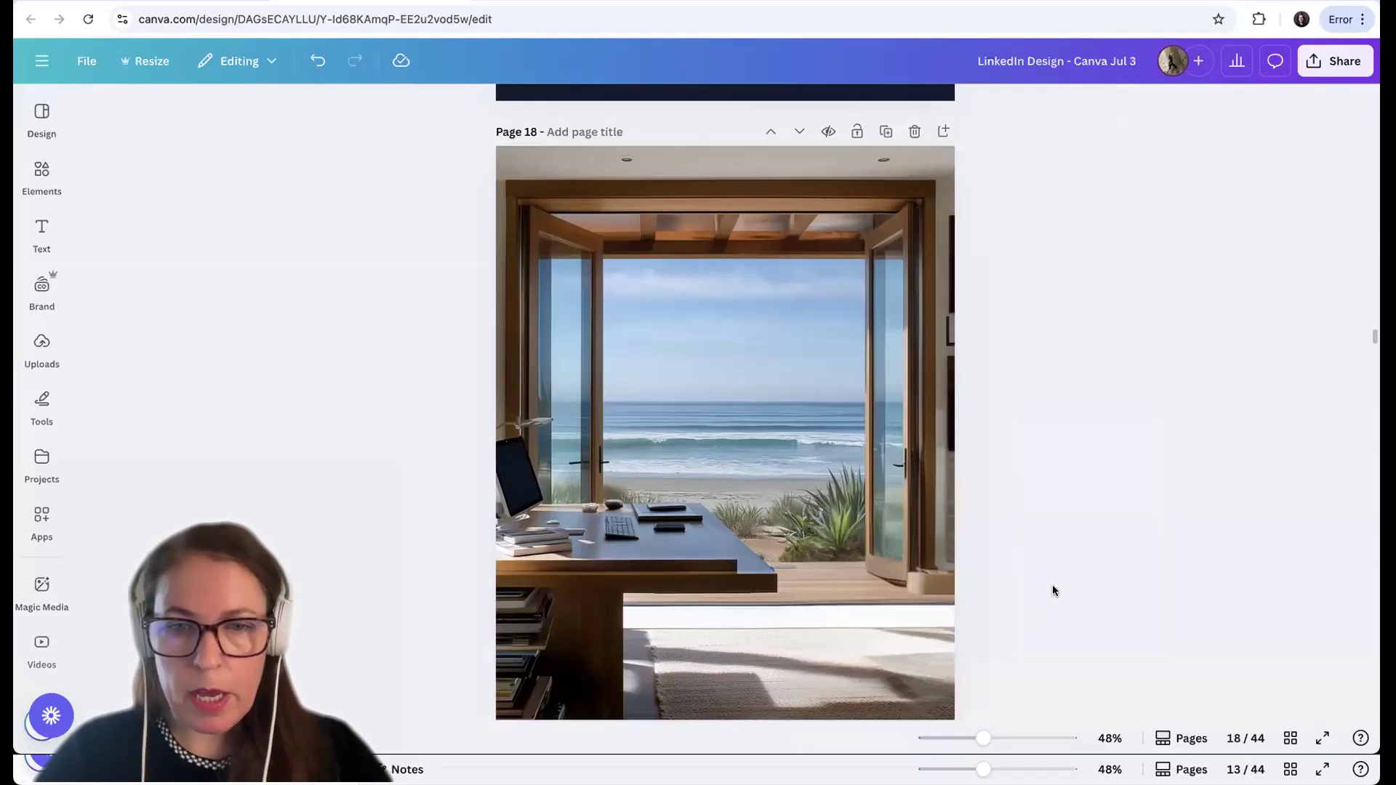
Shift the starry-night "Mindset is everything" image on page 19 slightly to the right of the page centre
scroll(1052, 584, "down", 7)
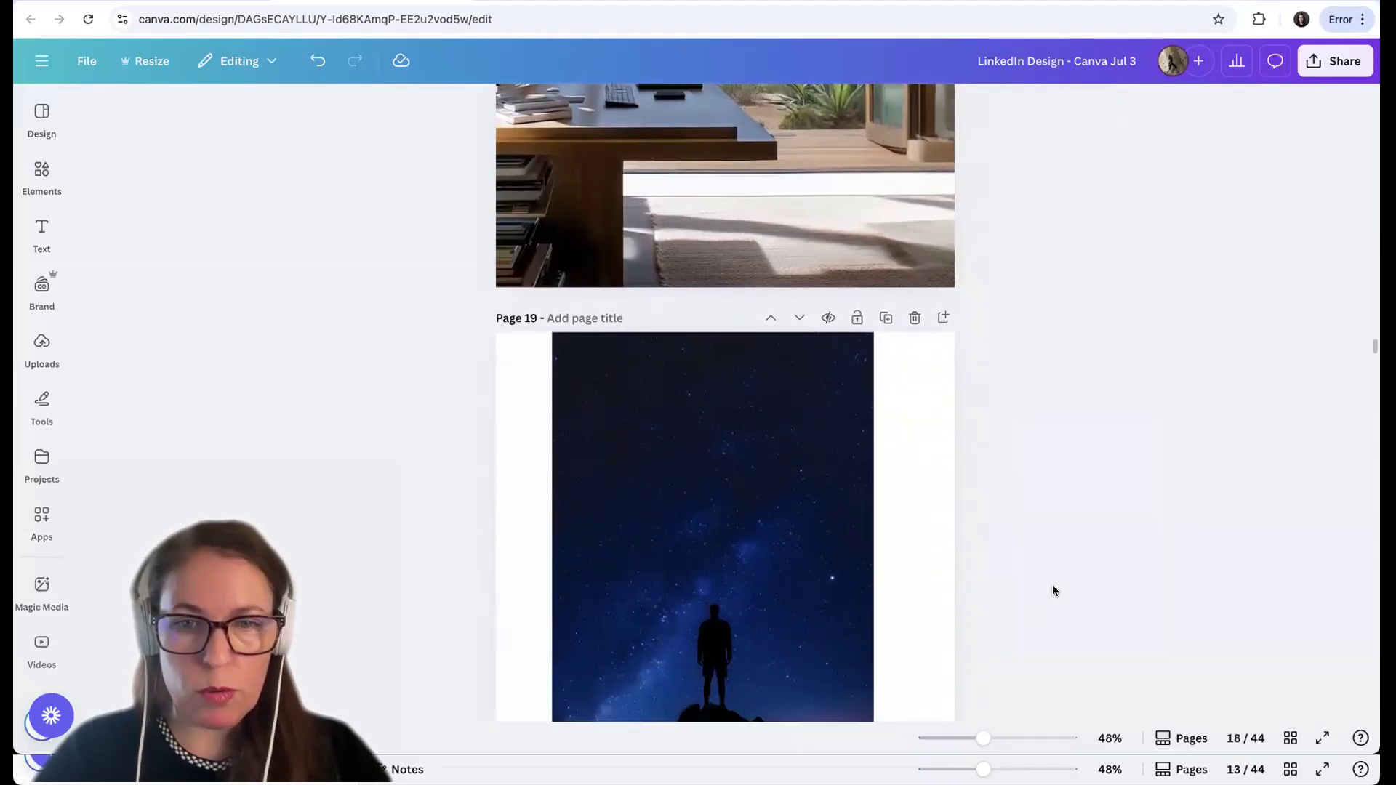
scroll(1053, 590, "down", 2)
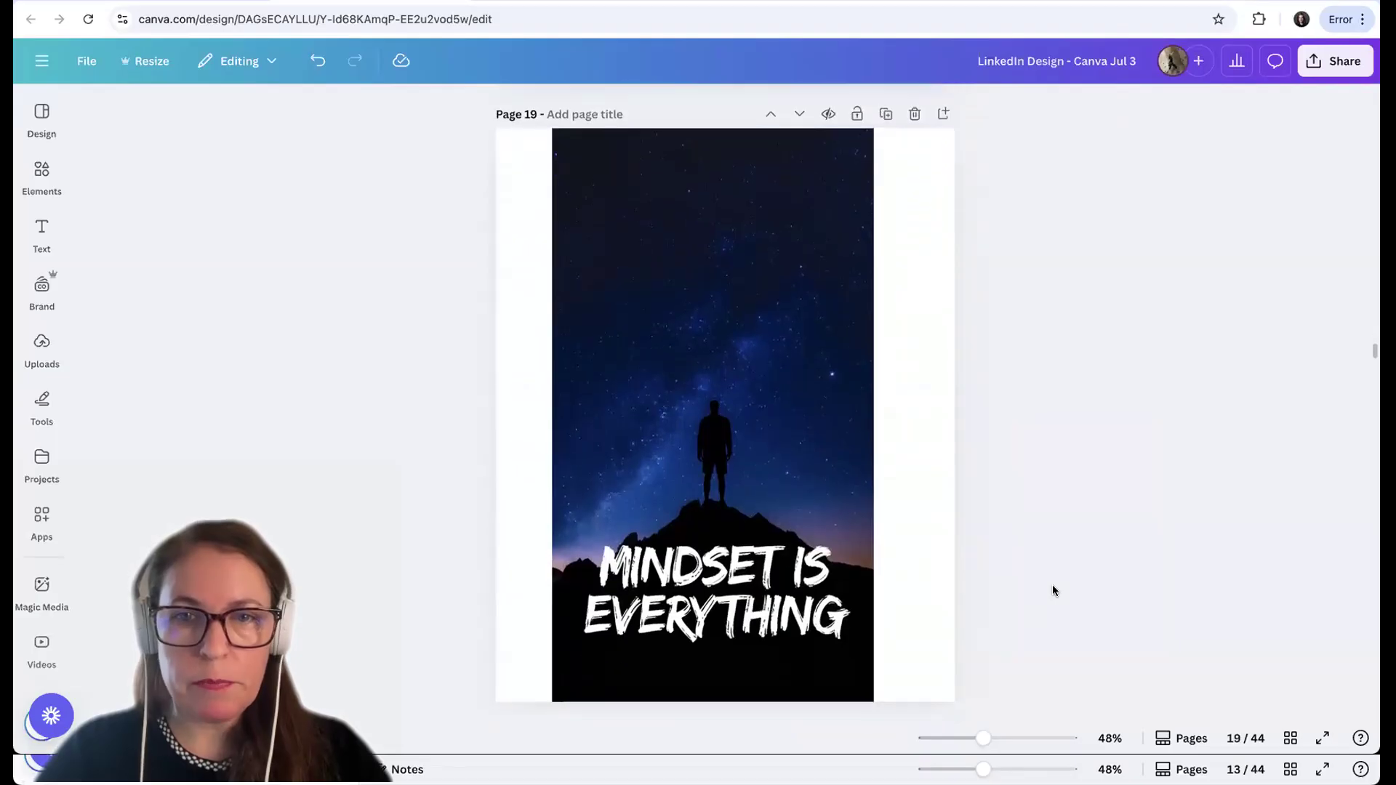
left_click(734, 467)
mouse_move(734, 467)
left_mouse_down()
mouse_move(696, 469)
mouse_move(749, 469)
left_mouse_up()
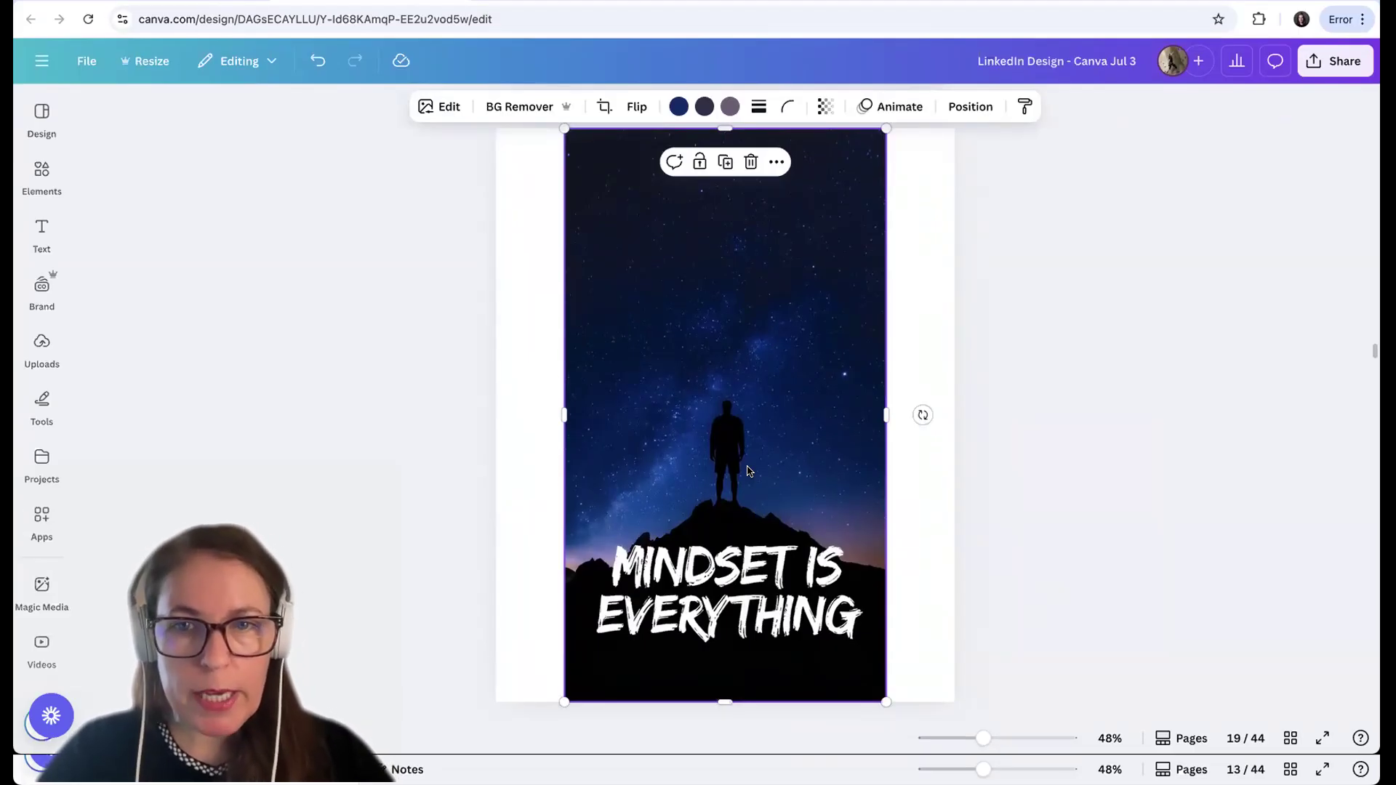
mouse_move(747, 472)
left_mouse_down()
mouse_move(730, 473)
mouse_move(754, 466)
left_mouse_up()
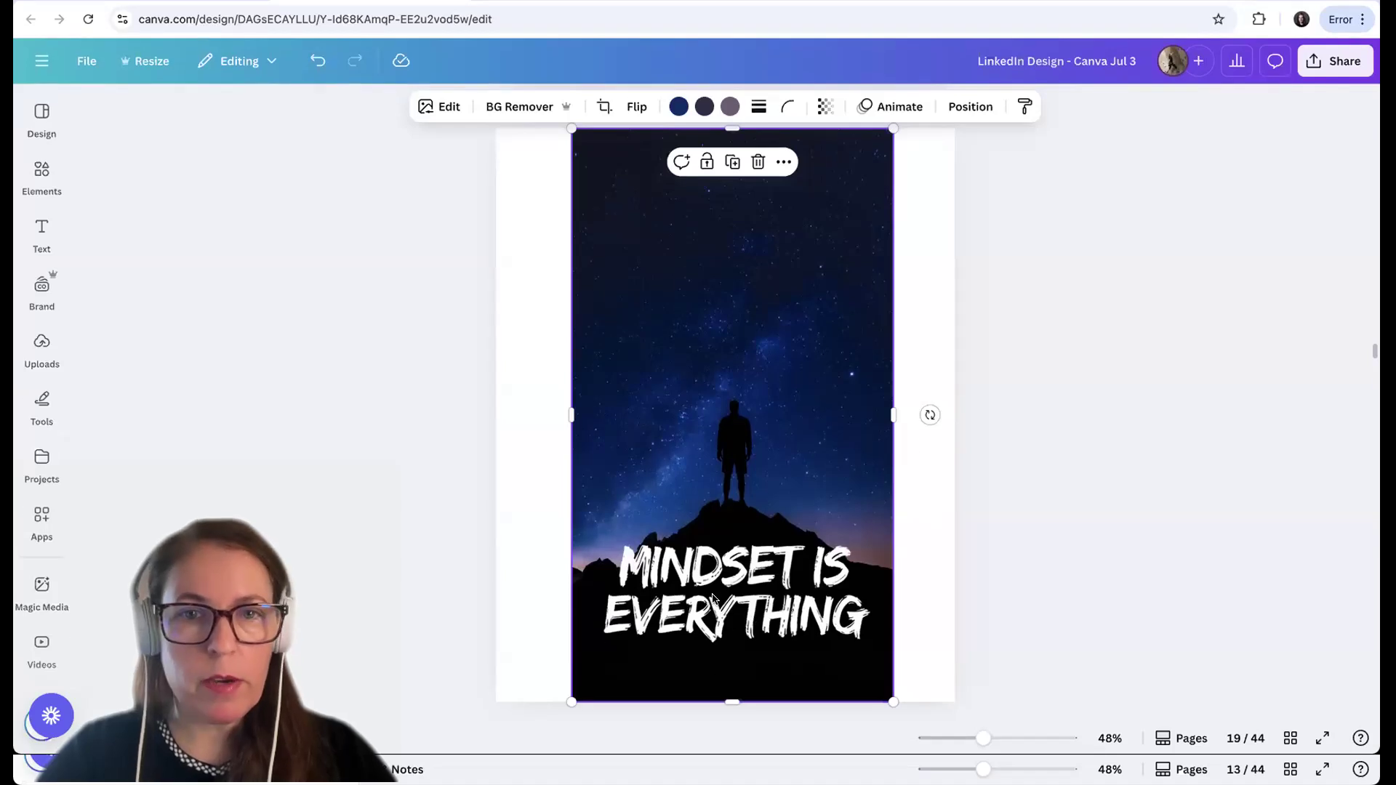
Extract the "MINDSET IS EVERYTHING" text from page 19's image with Grab Text and move it up into the sky near the image's top
left_click(439, 108)
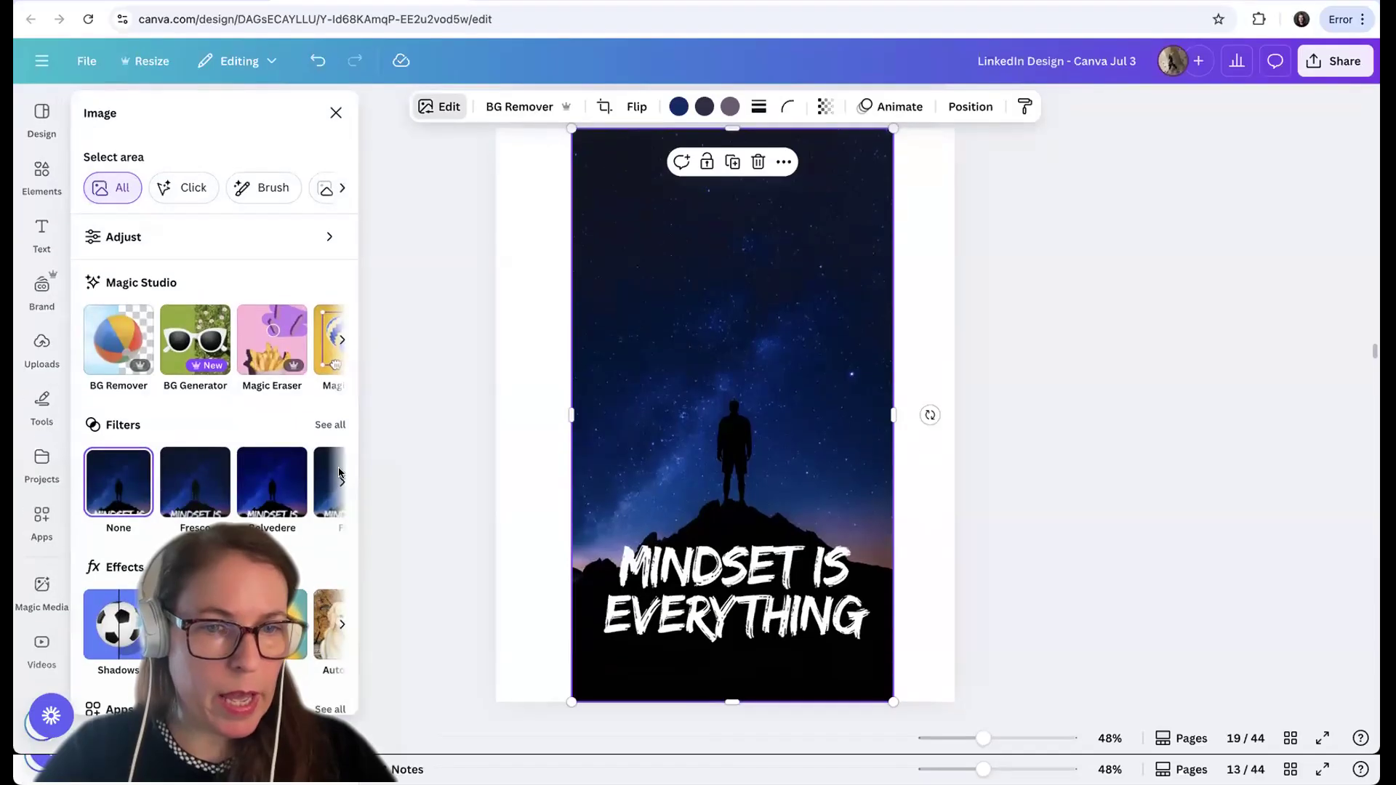
scroll(341, 372, "right", 3)
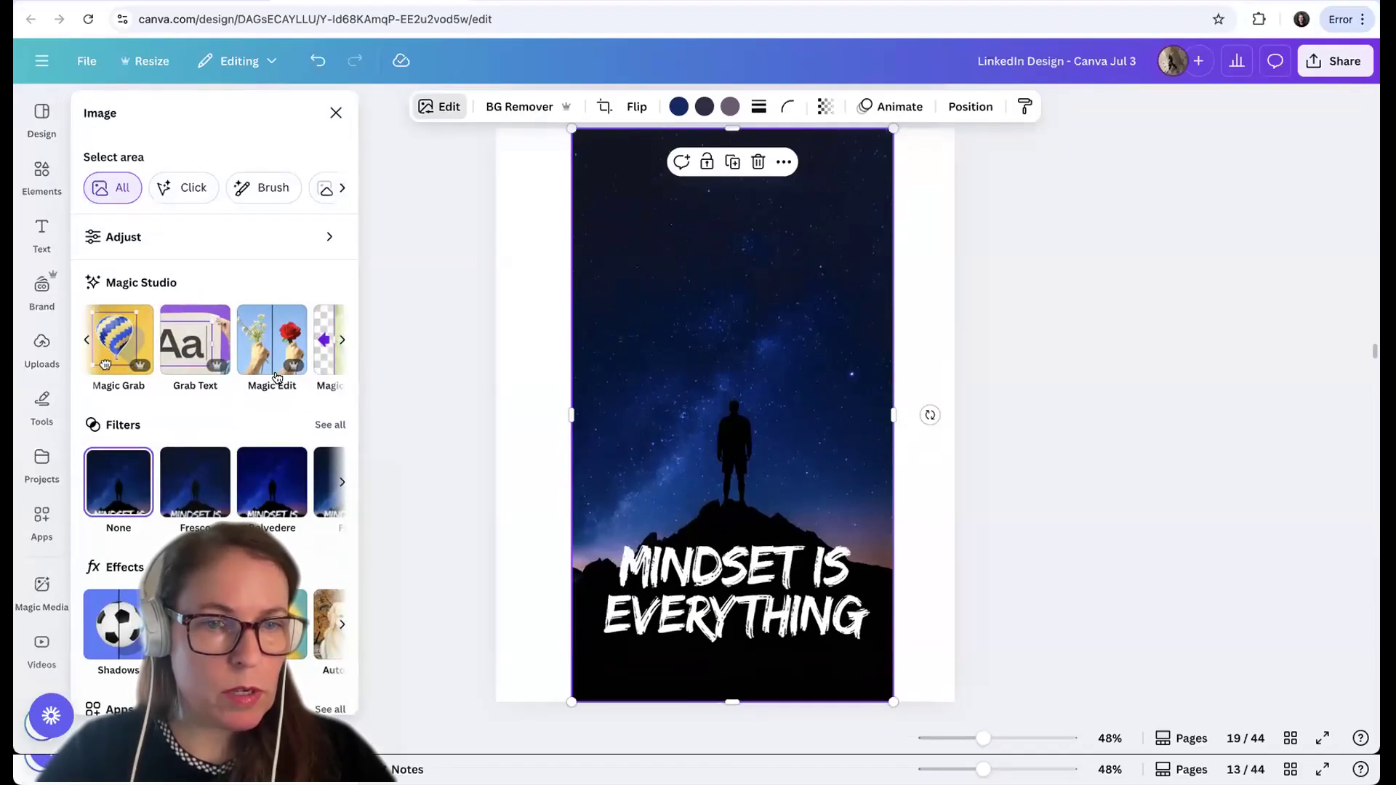
left_click(194, 377)
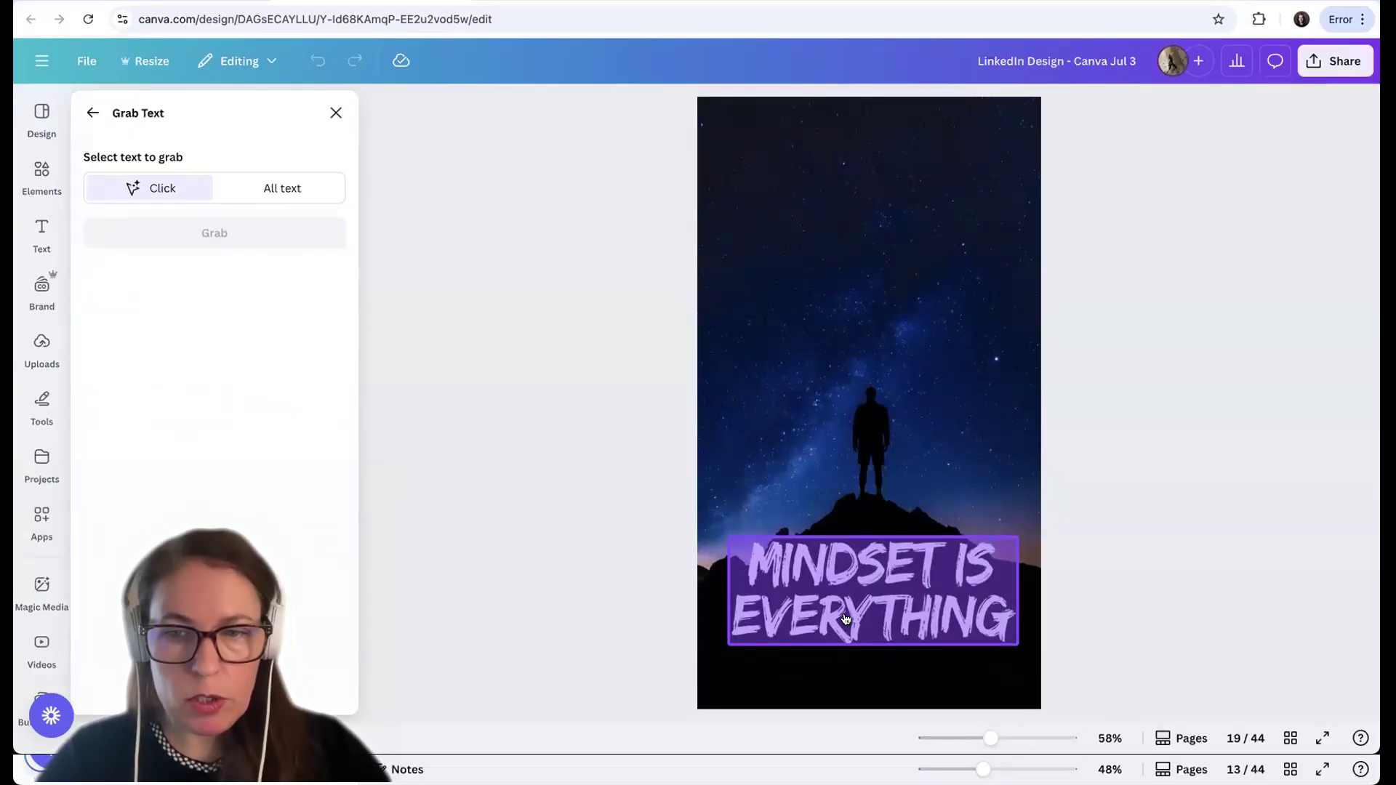
left_click(846, 618)
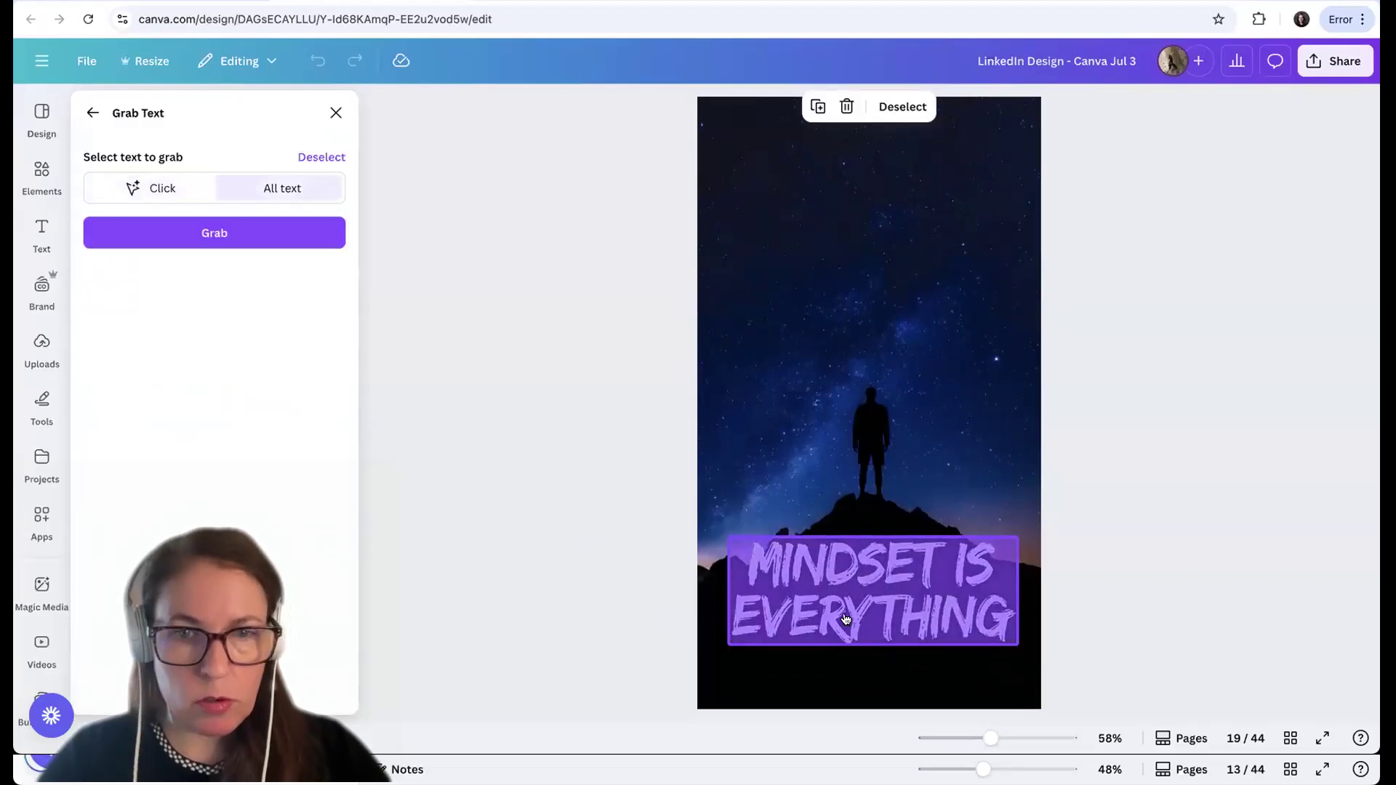
left_click(205, 242)
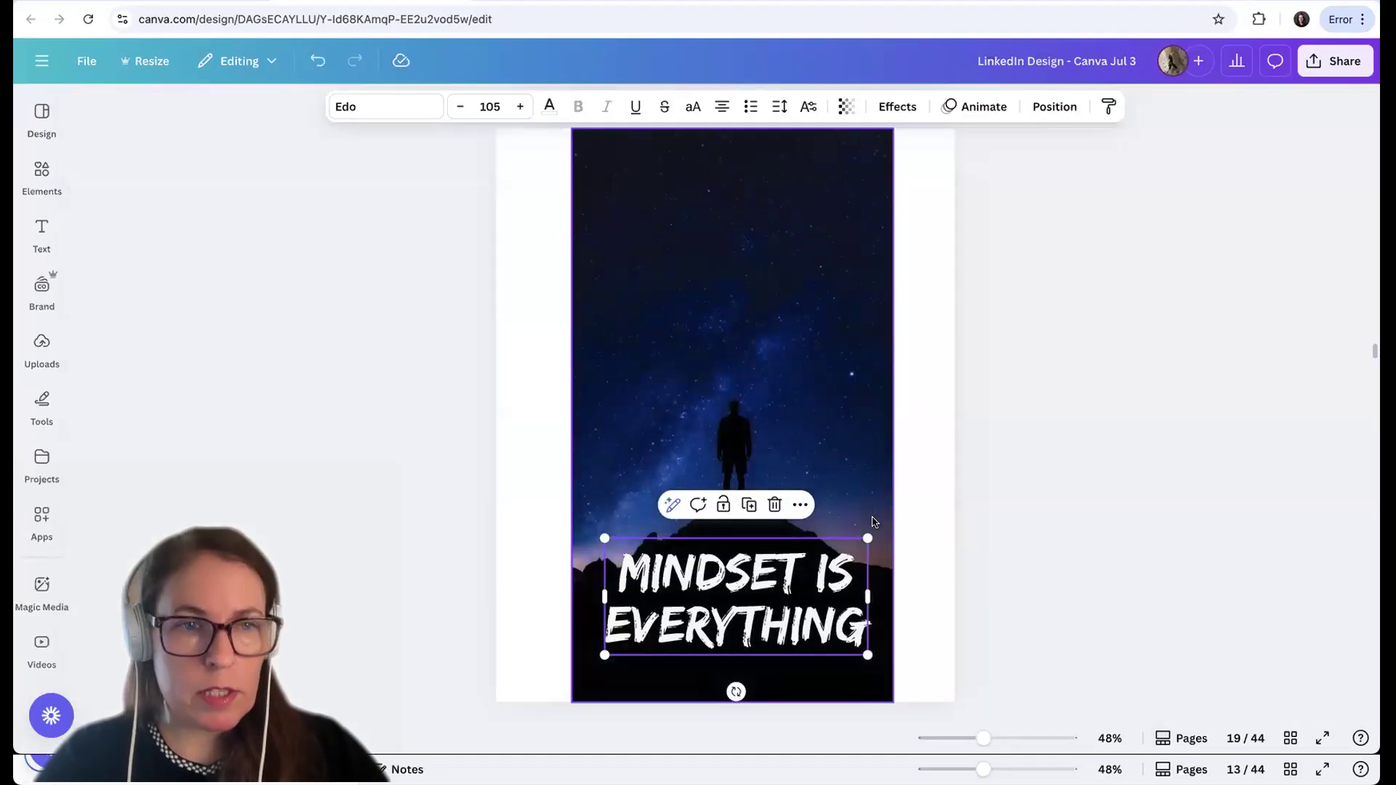
left_click_drag(761, 619, 755, 244)
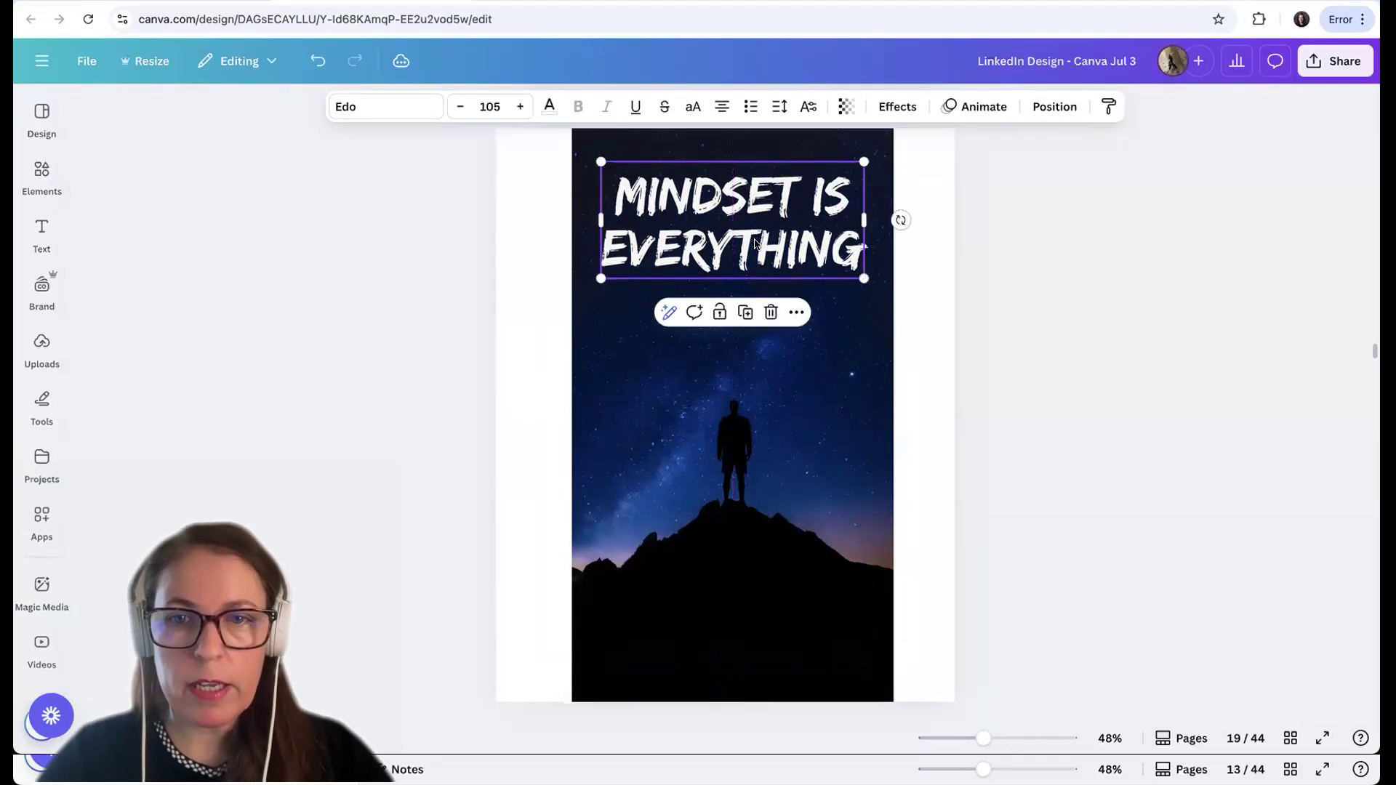